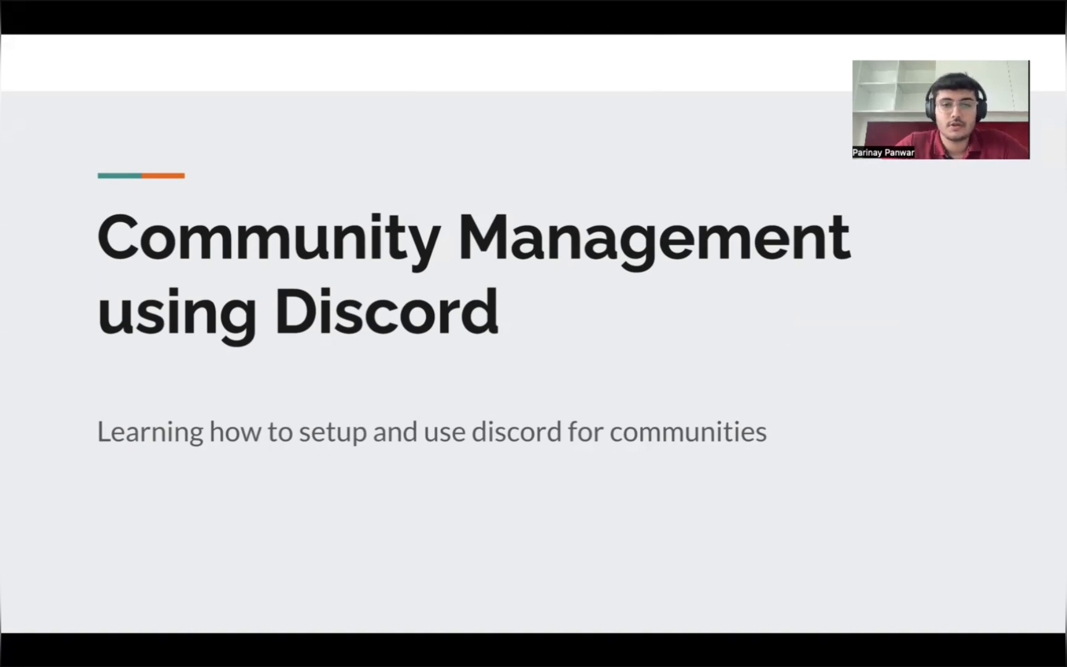
Leave the slideshow and review the Module 2 Discord lessons in the Course Outline document, dismissing the text width tip.
key(Right)
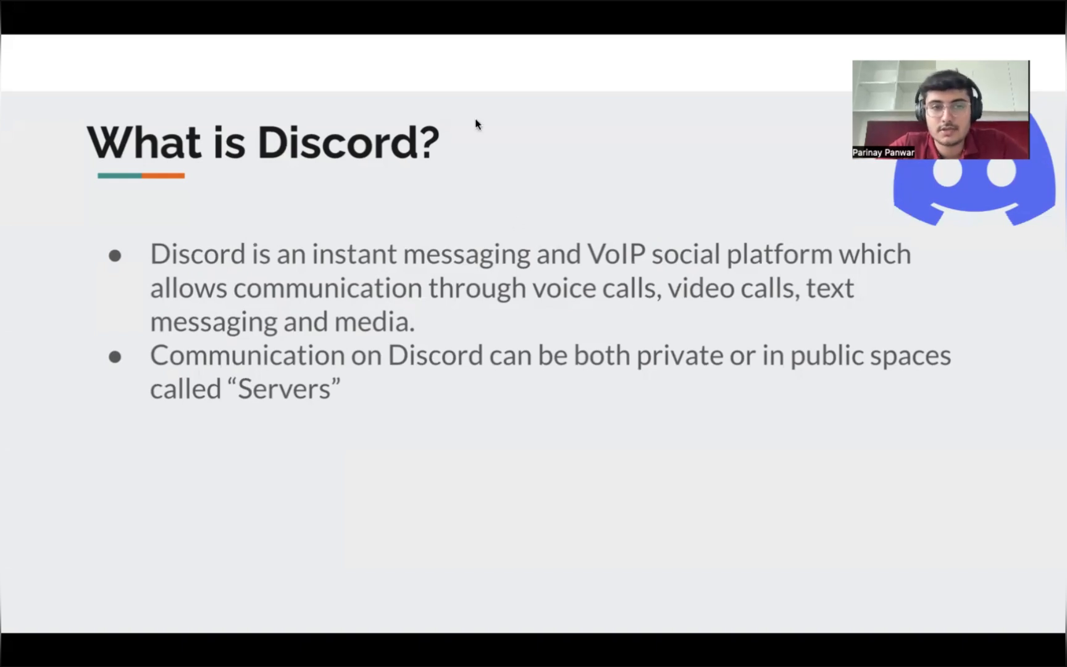
key(Escape)
click(344, 36)
scroll(525, 337, down, 1)
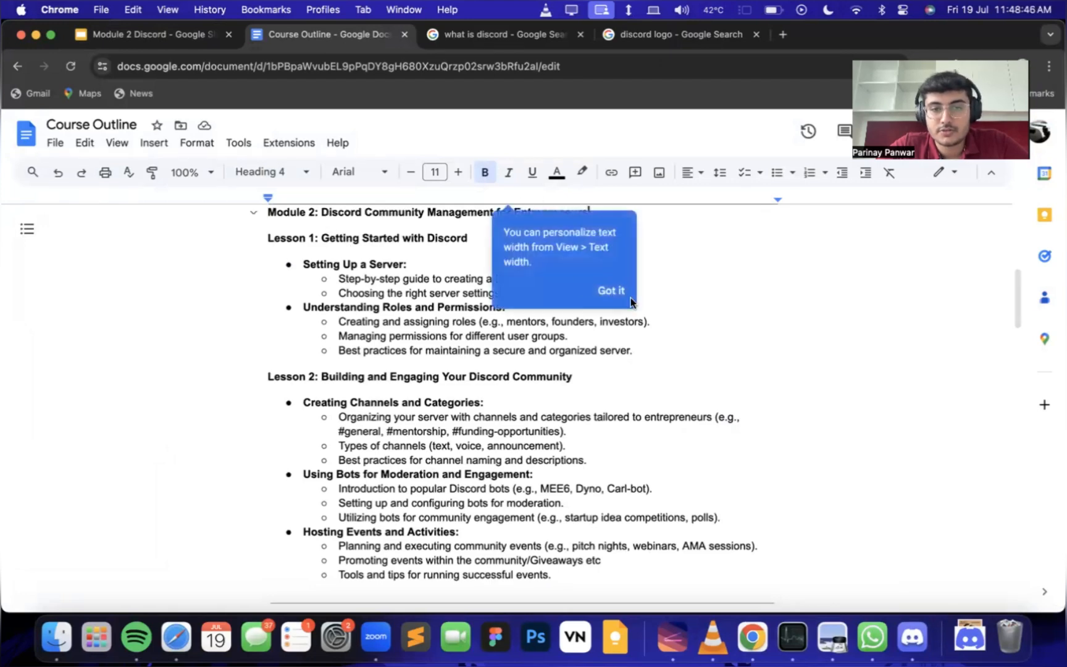
click(617, 292)
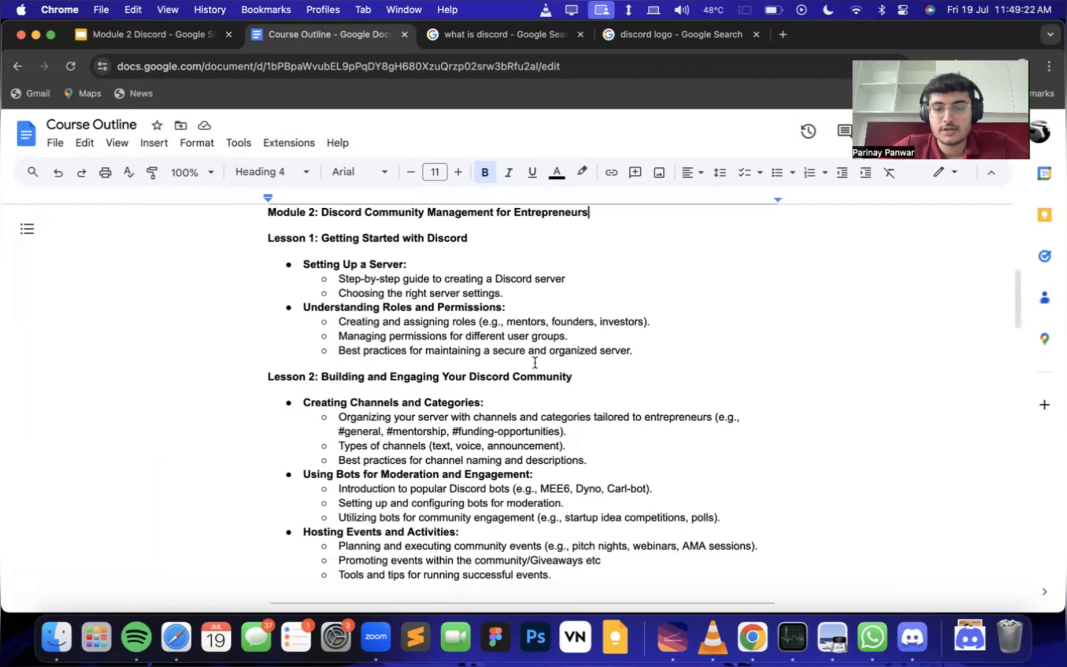
Switch to Discord and close the boost page of the Technology Business Incubator GEU server.
click(903, 637)
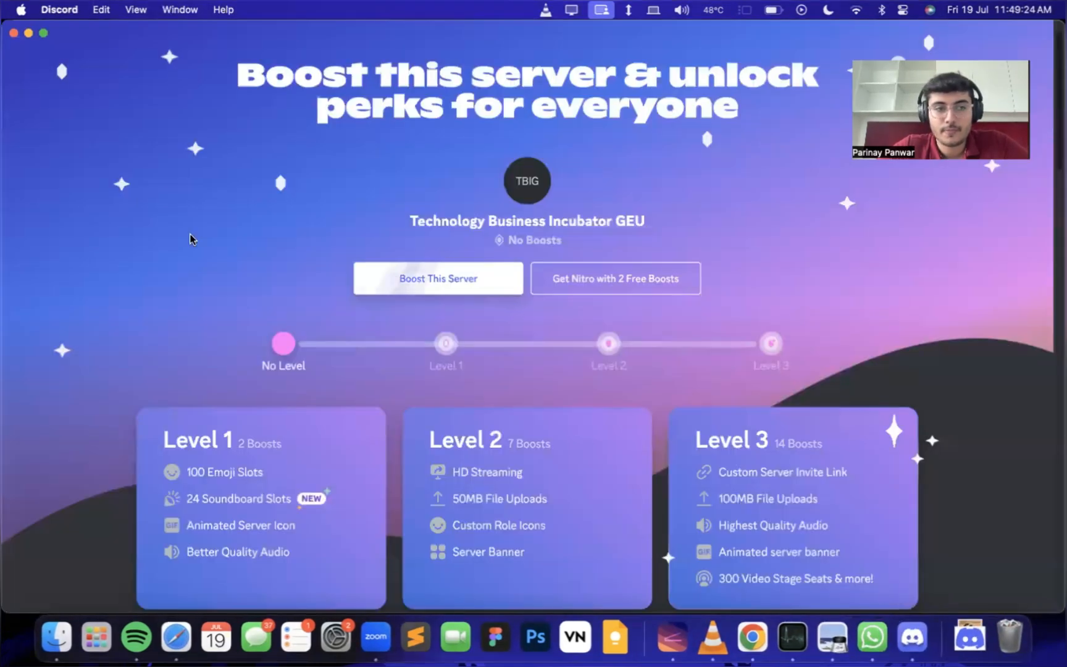
drag(995, 122, 924, 299)
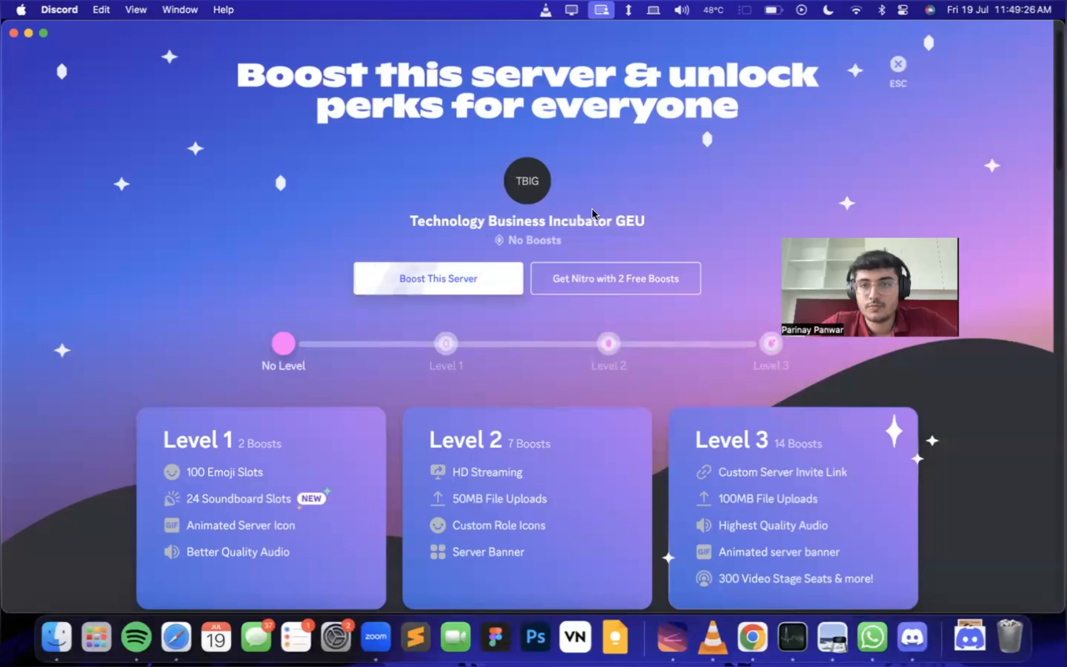
click(897, 64)
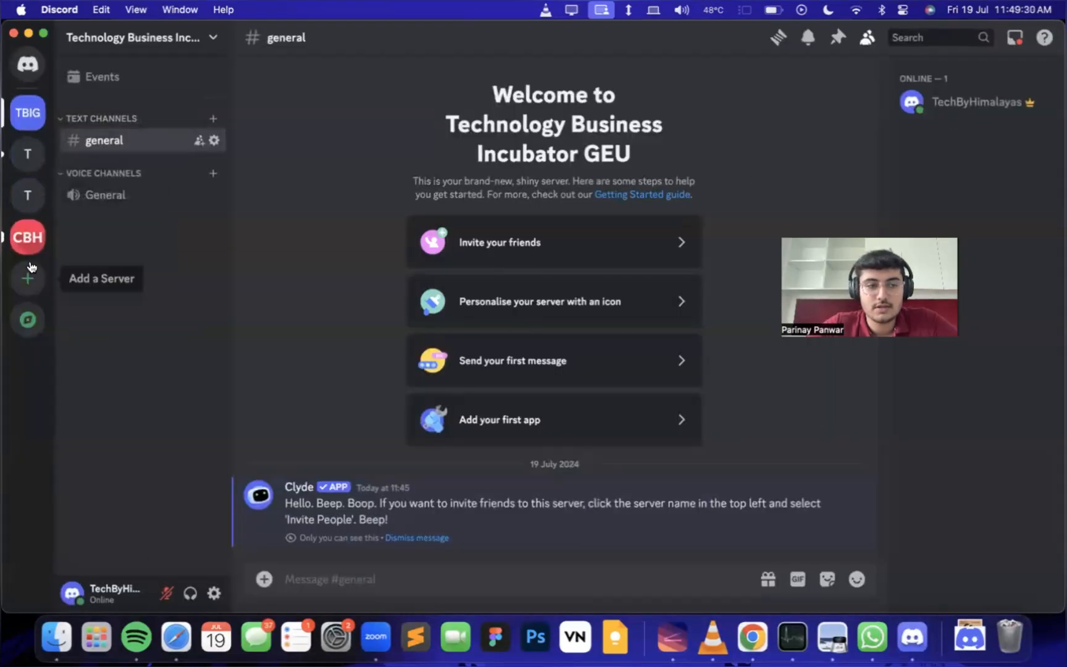
Show the direct messages home and the form for adding friends by username.
click(28, 64)
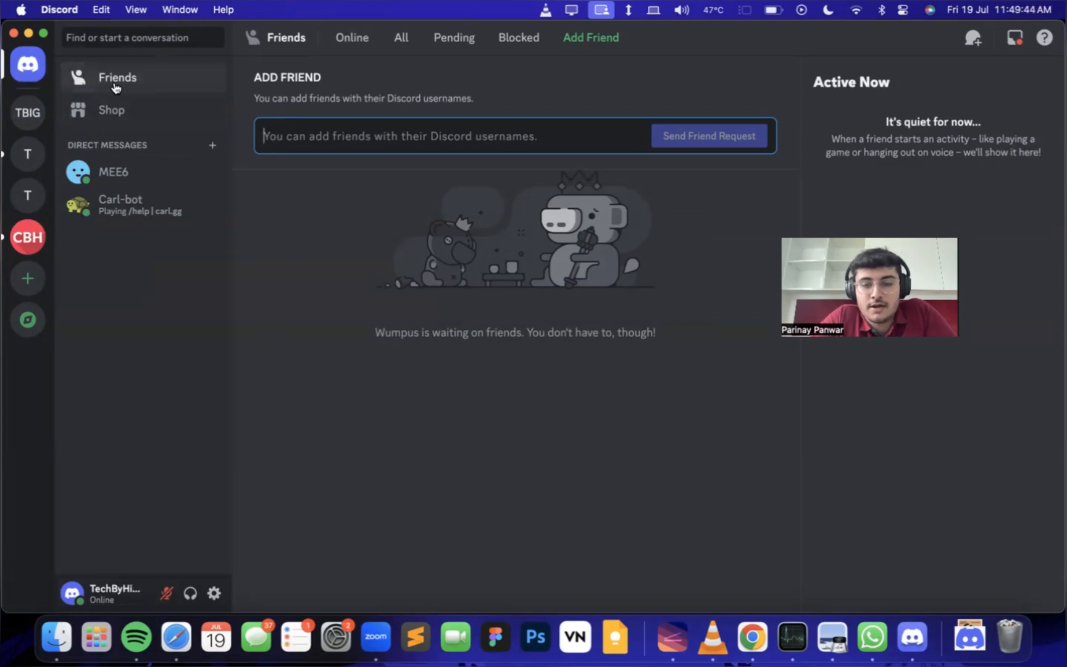
click(581, 41)
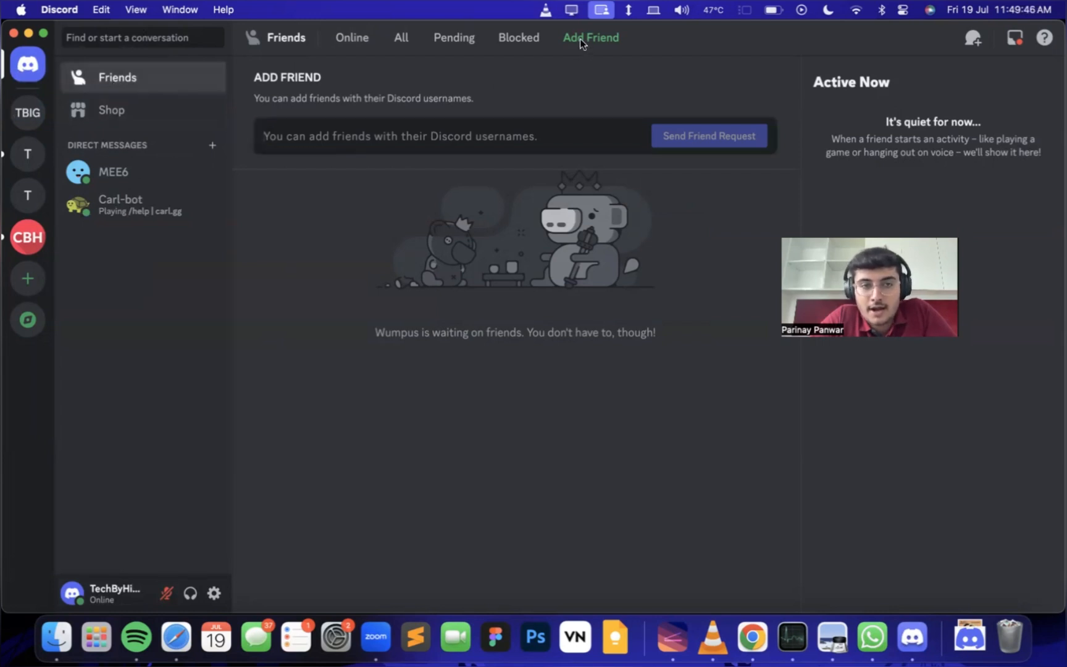
click(442, 137)
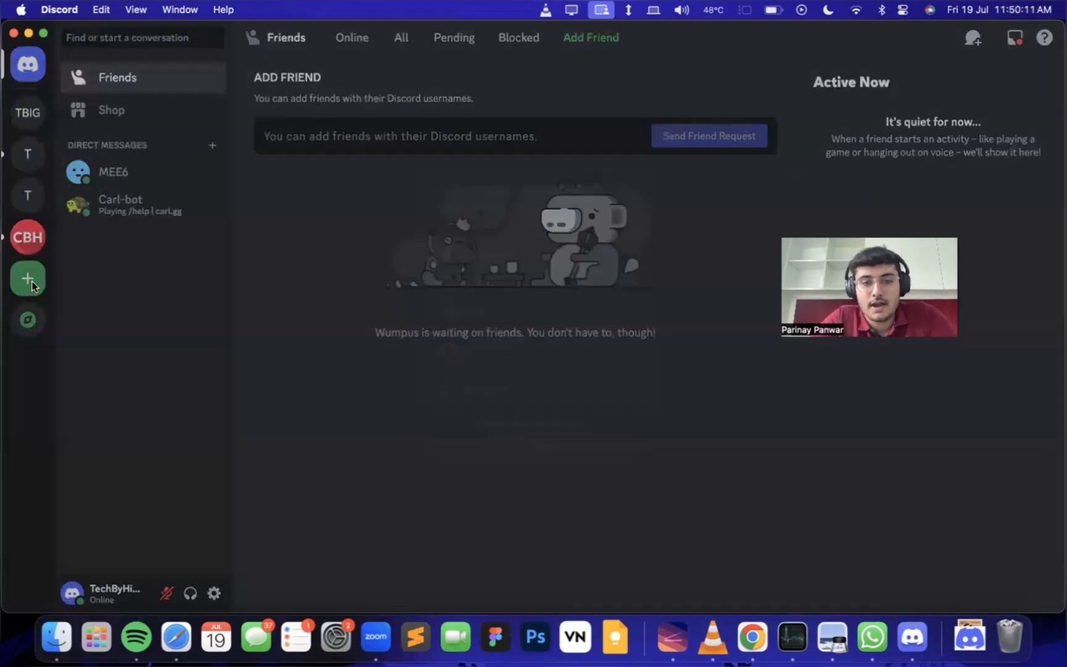
Start a new server of your own without a template, intended for a club or community.
click(28, 278)
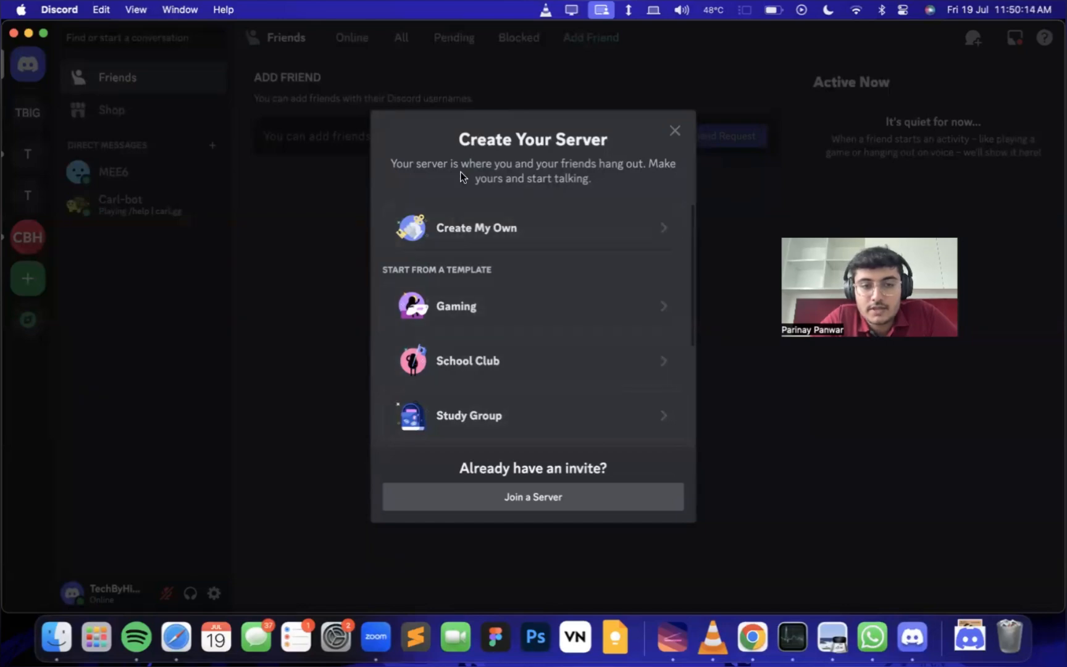
scroll(515, 311, down, 3)
scroll(552, 388, down, 2)
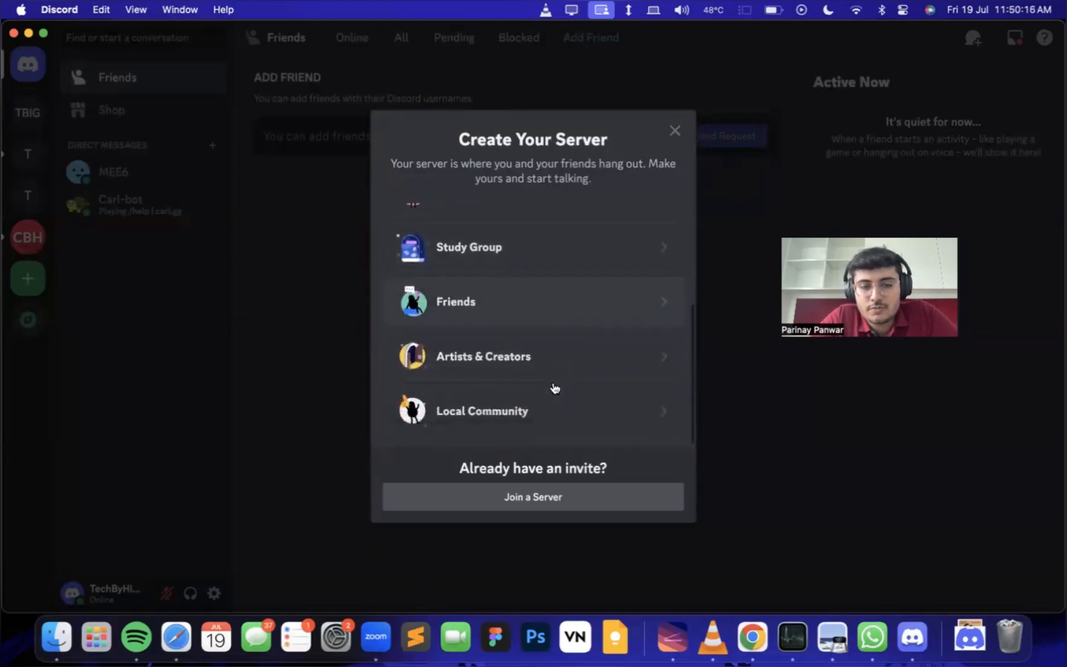
scroll(481, 389, up, 5)
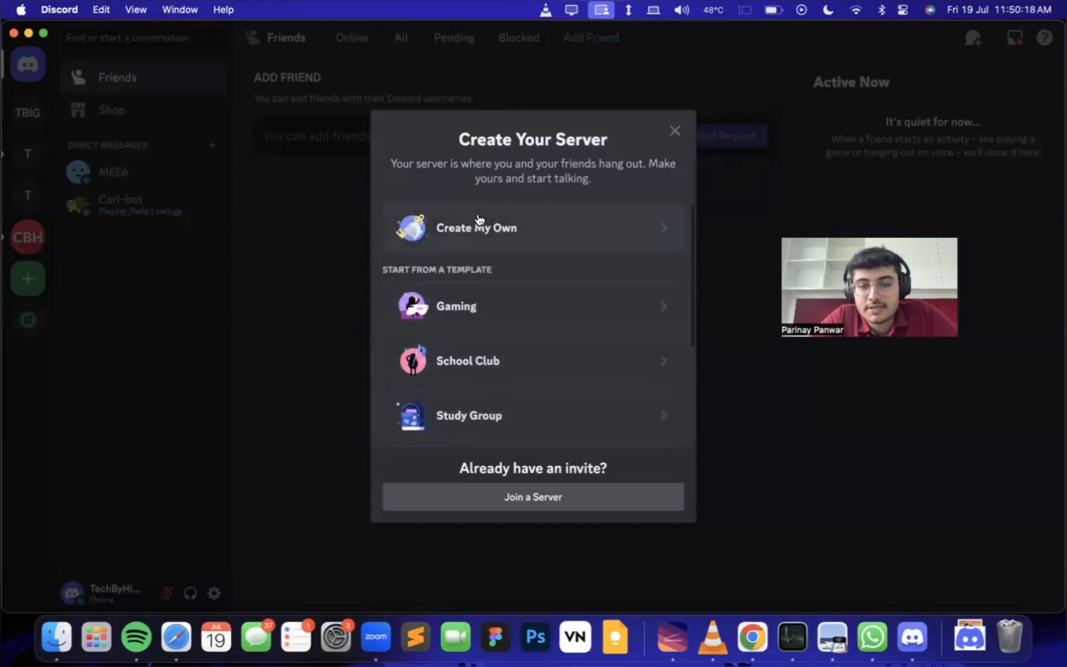
click(479, 222)
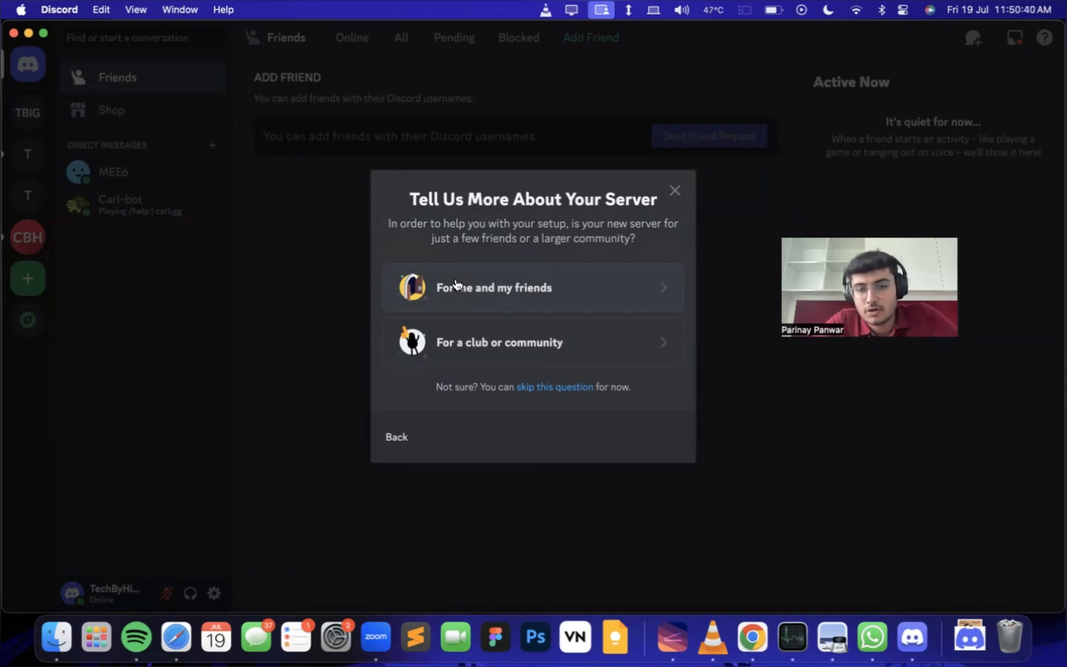
click(485, 328)
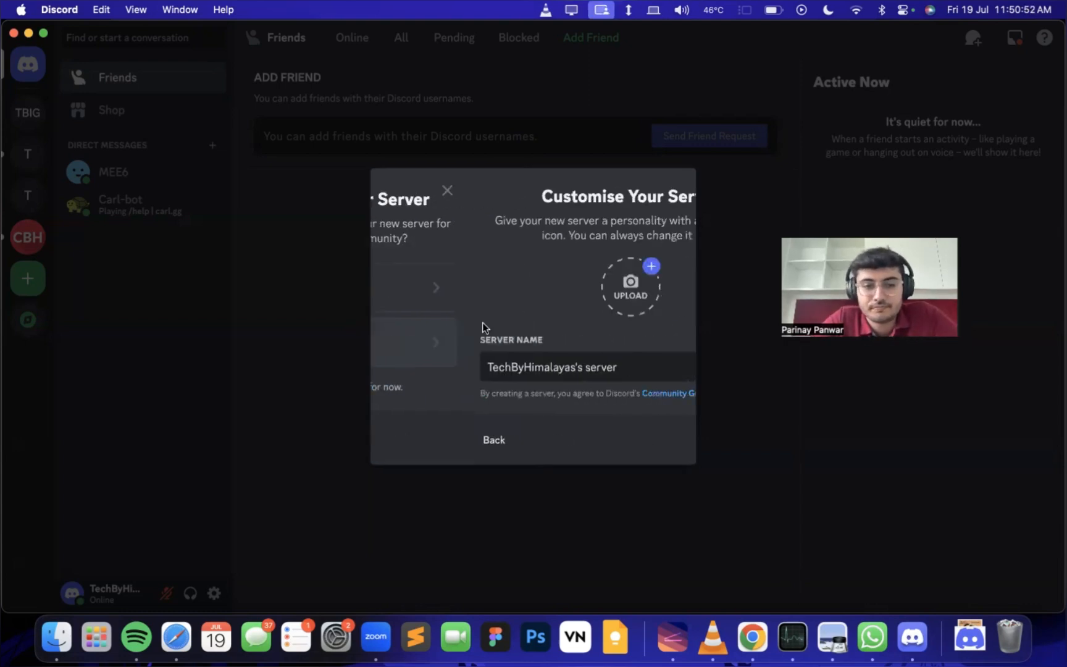
Name the new server "Section ABC GEU" and create it.
drag(563, 373, 383, 369)
key(BackSpace)
key(Caps_Lock)
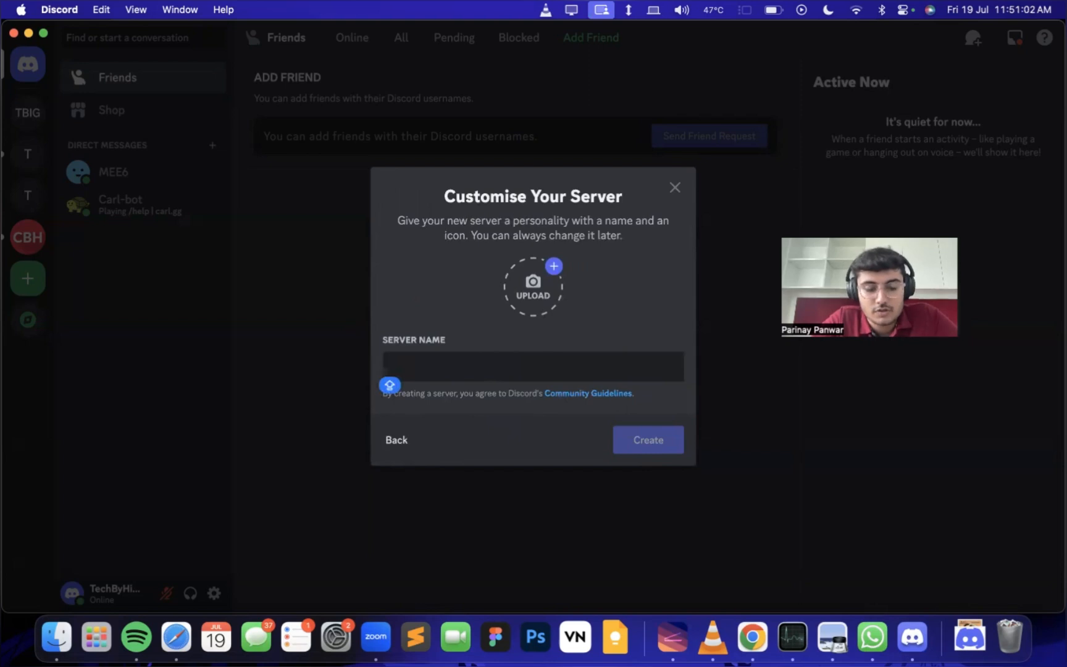
text(Section A)
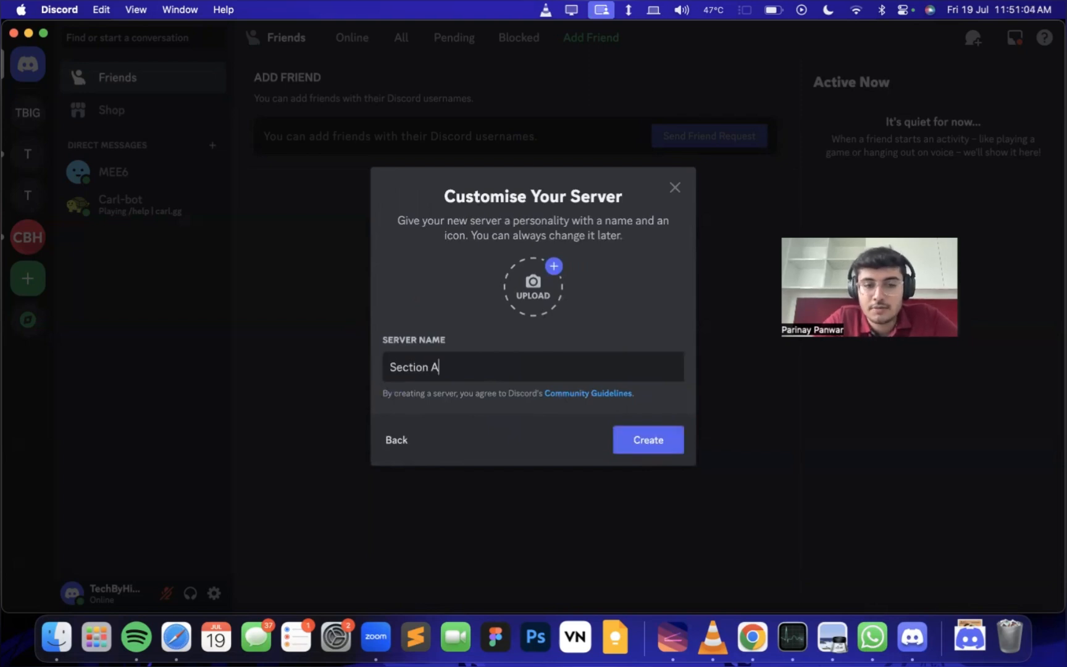
text(BC GEU)
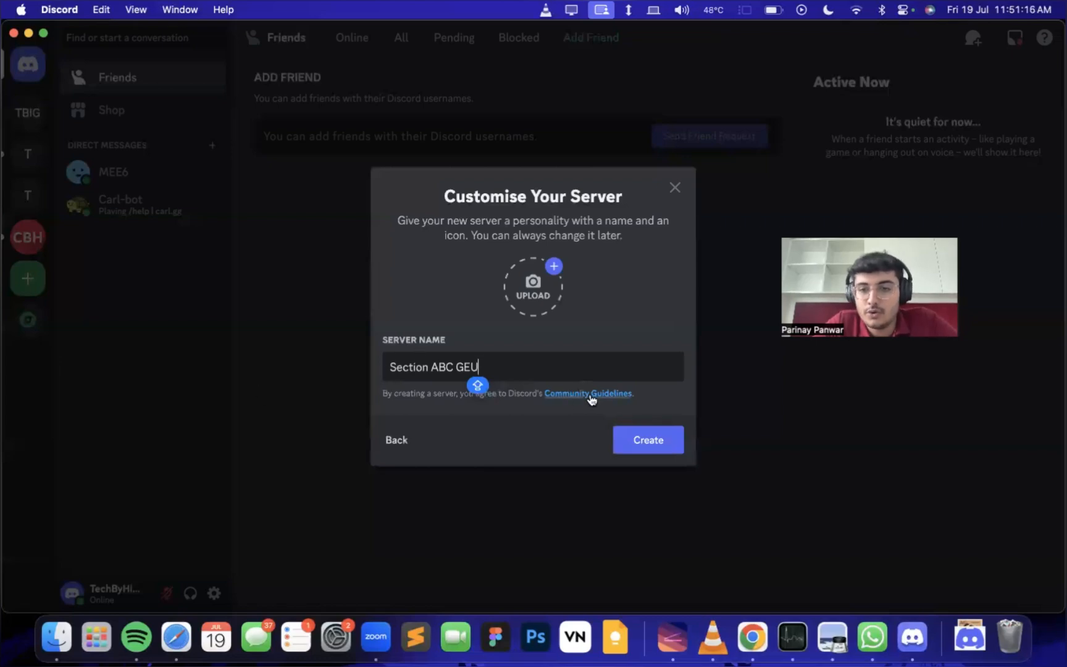
click(662, 435)
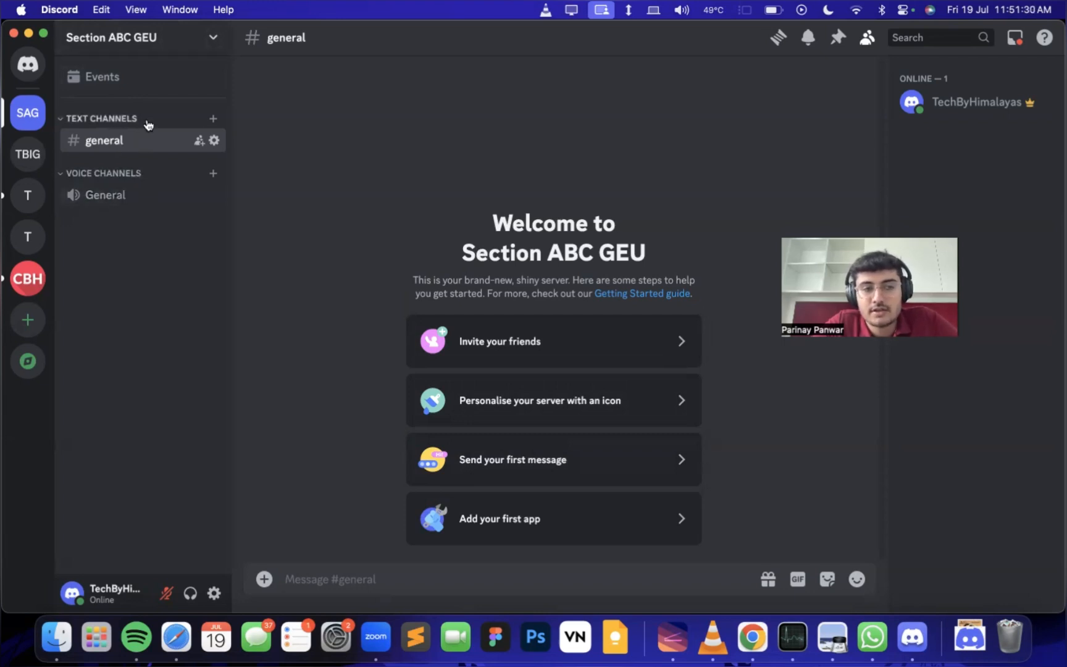
Send the test messages "SDLKASDKFFKASFKLSADF" and "LKASDFLASKFD" in the general text channel.
click(369, 573)
text(SDLKASDKFFKASFKLSADF)
key(Return)
text(LKASDFLASKFD)
key(Return)
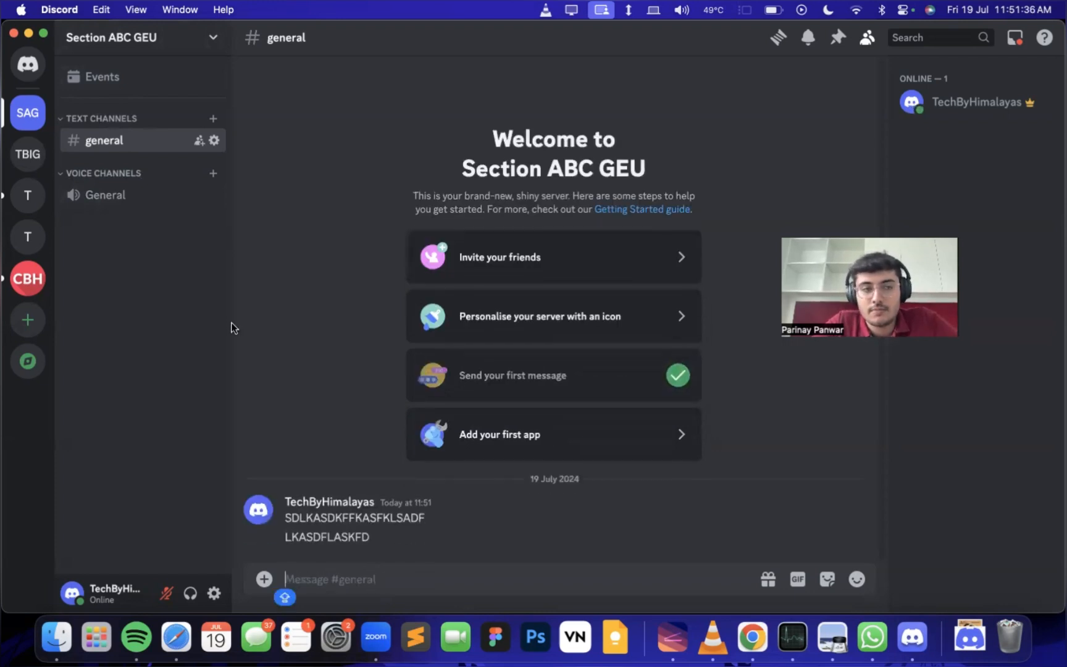
Join the General voice channel and disconnect from it again.
click(131, 197)
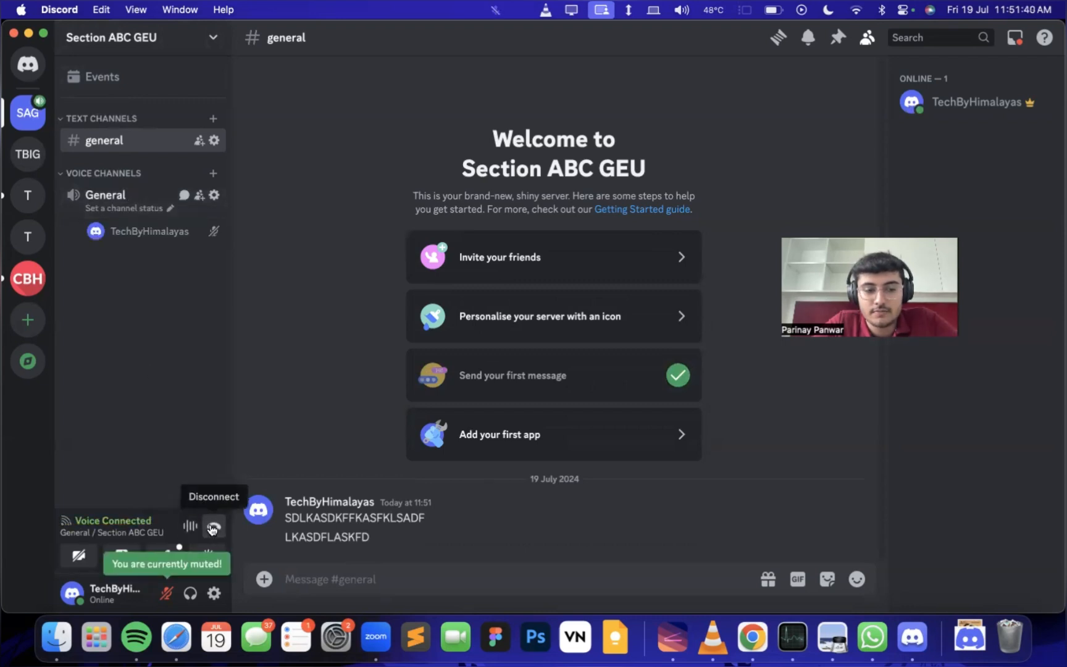
click(213, 528)
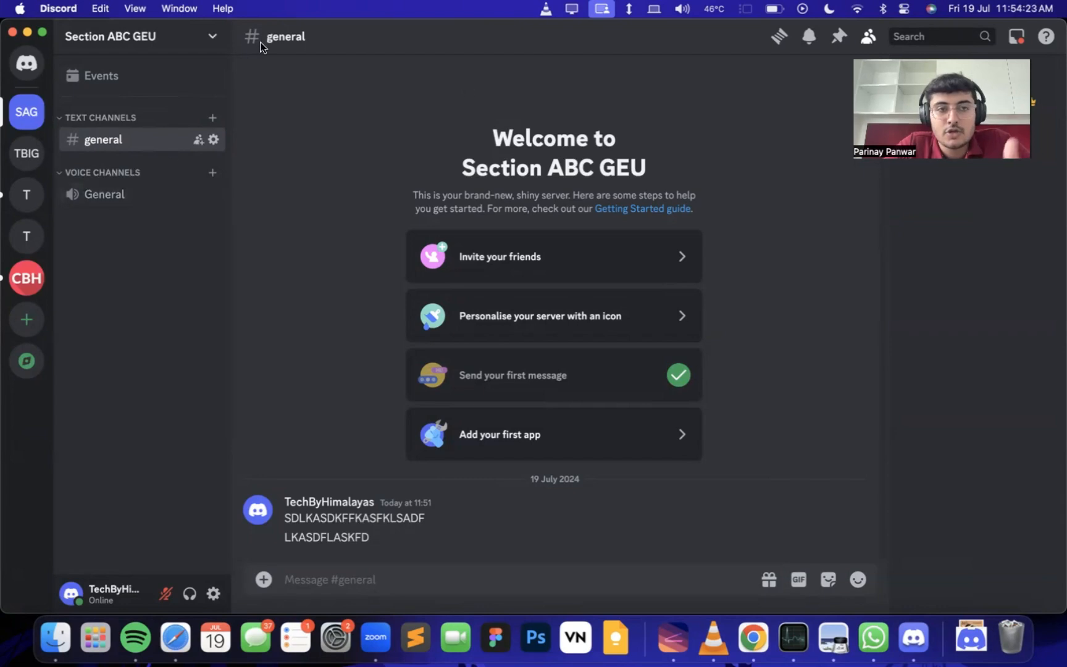
Open the Server Boost page for Section ABC GEU and examine the Level 1, 2 and 3 perk cards.
click(189, 47)
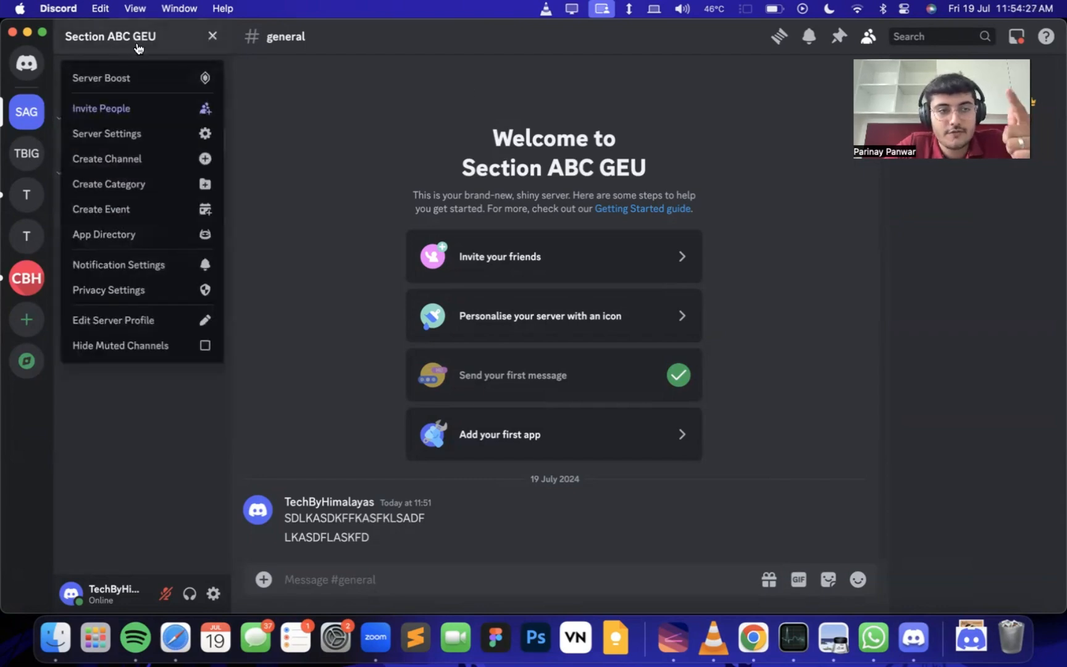
click(163, 43)
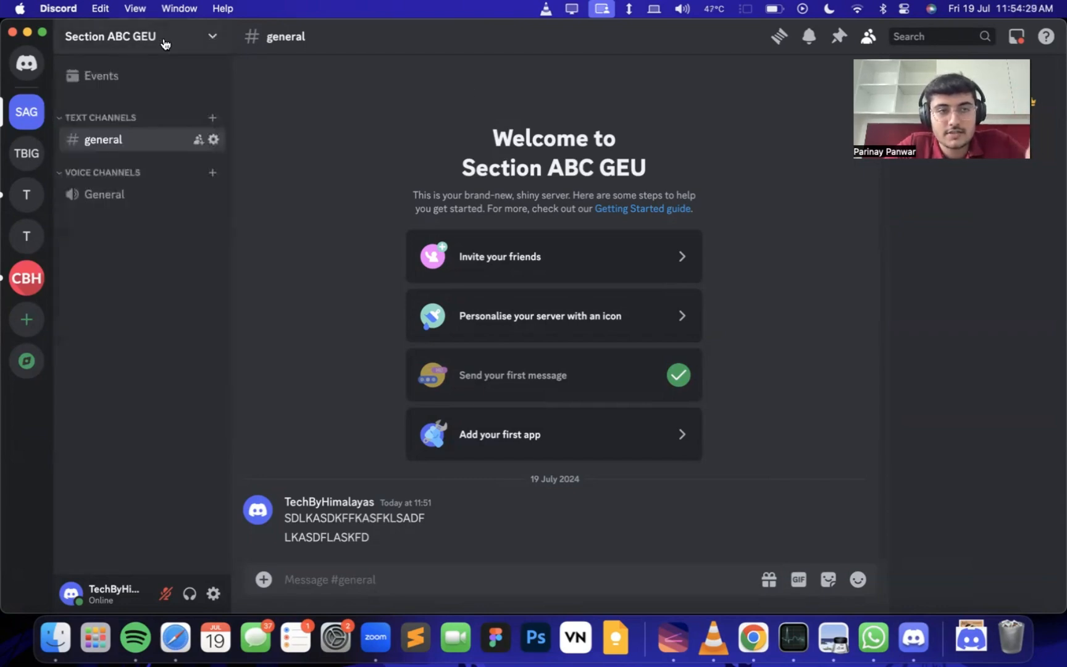
click(115, 34)
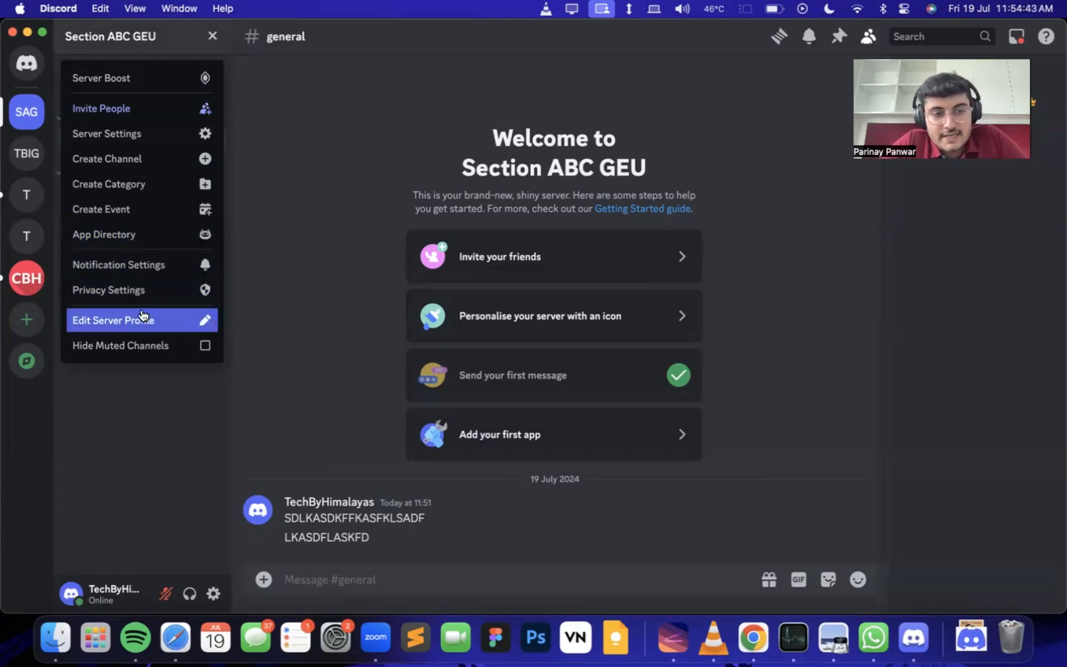
click(150, 90)
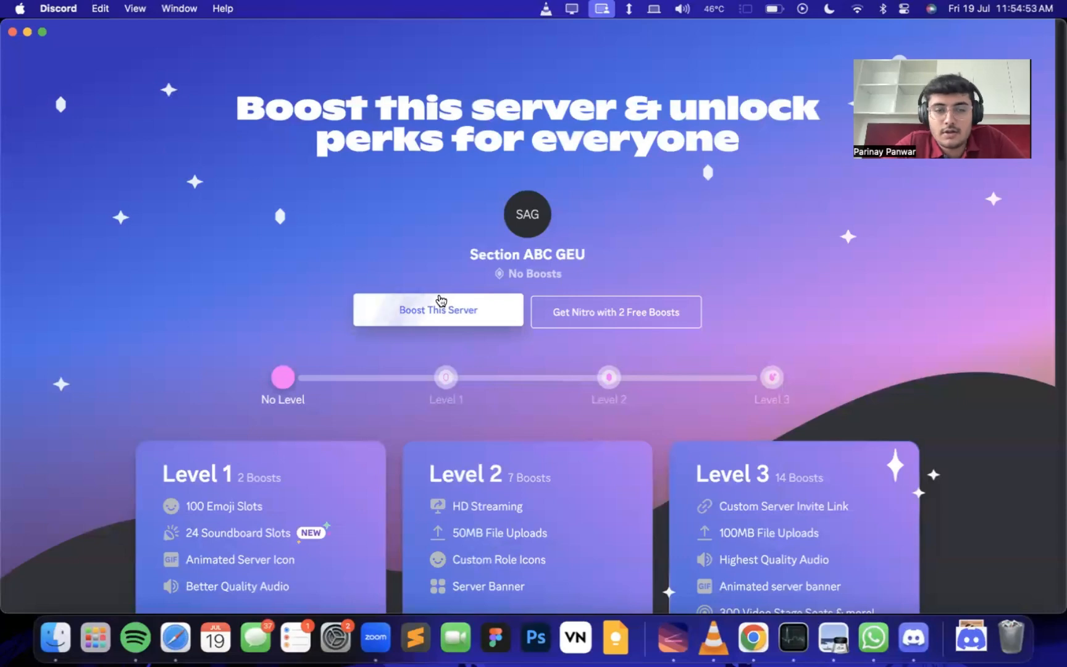
scroll(441, 301, down, 3)
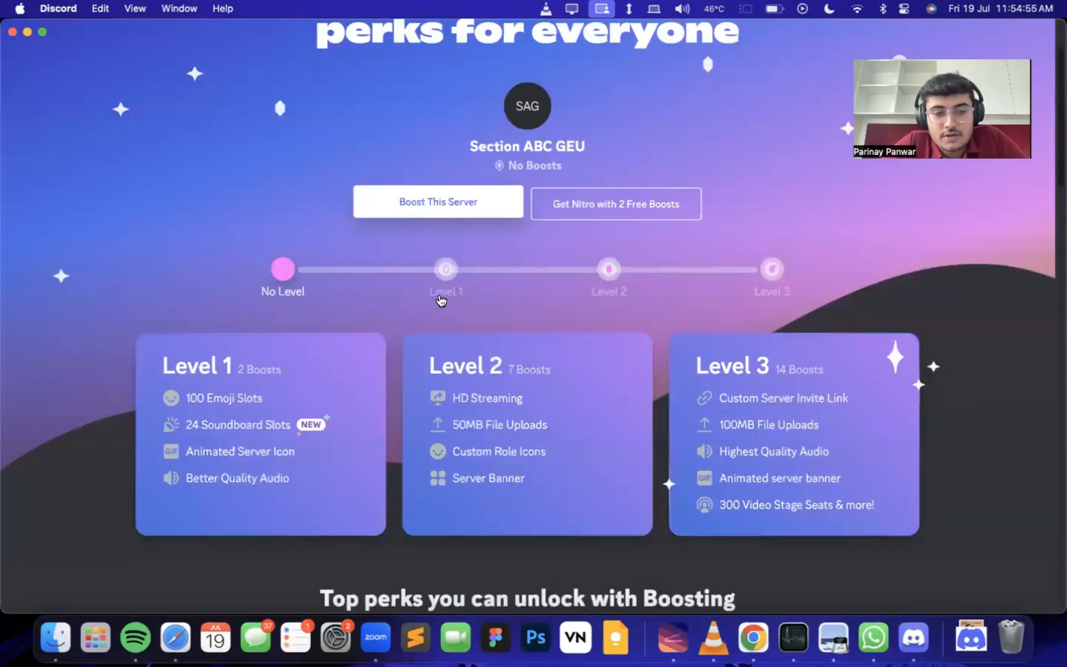
scroll(441, 301, up, 1)
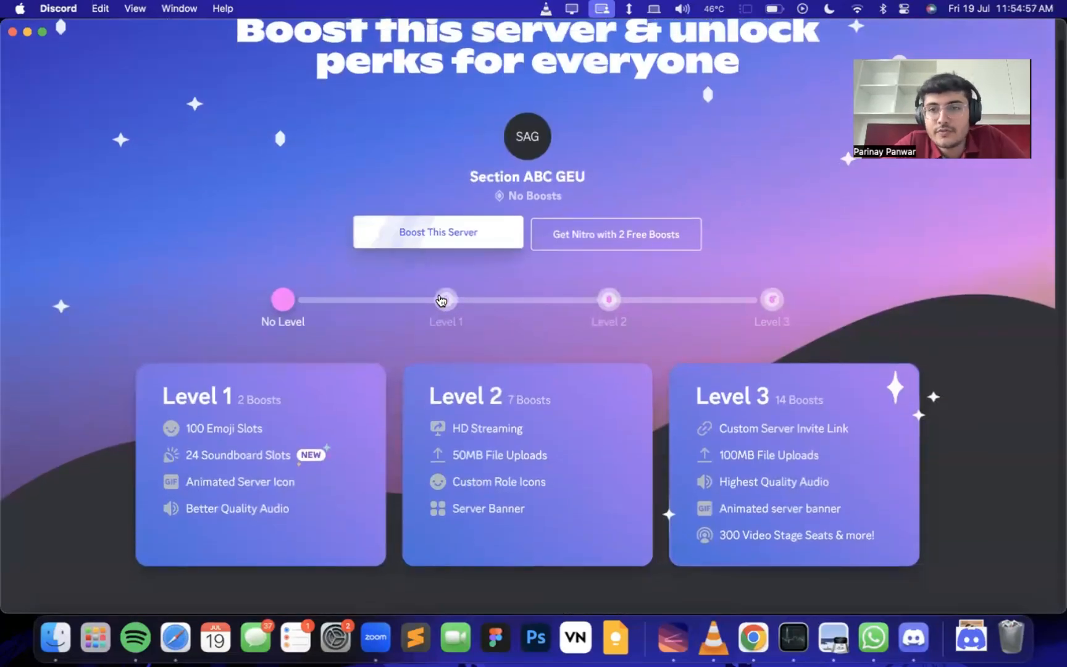
scroll(441, 301, down, 2)
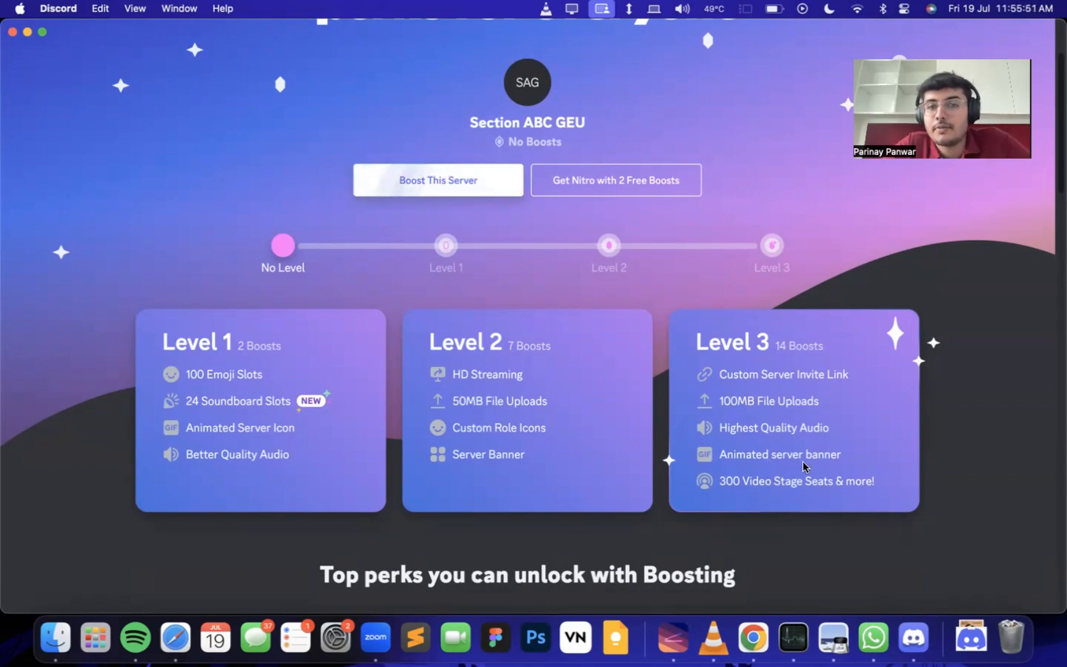
Compare the unboosted and boosted perks in the full boost perks table, and close the boost page.
scroll(804, 466, down, 3)
scroll(804, 467, down, 4)
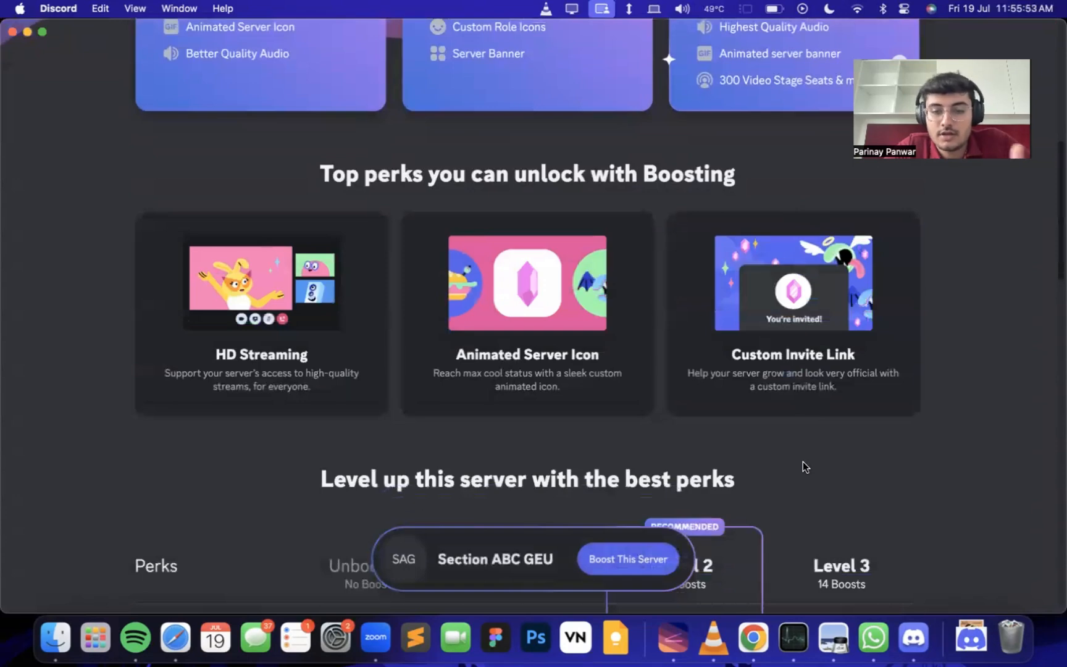
scroll(805, 466, down, 10)
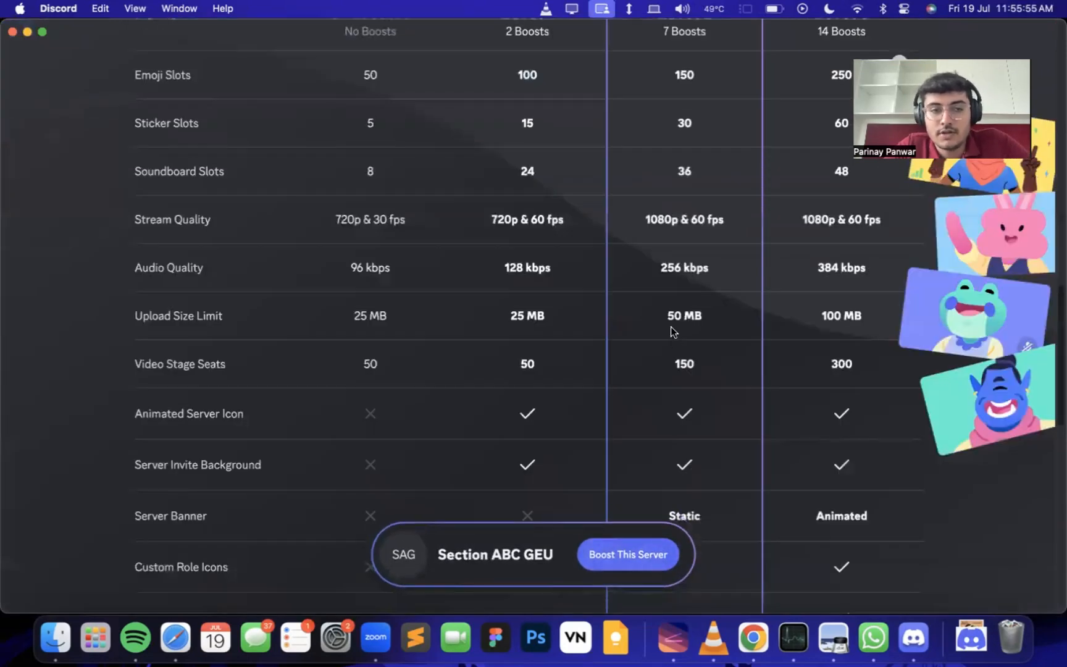
scroll(671, 328, up, 3)
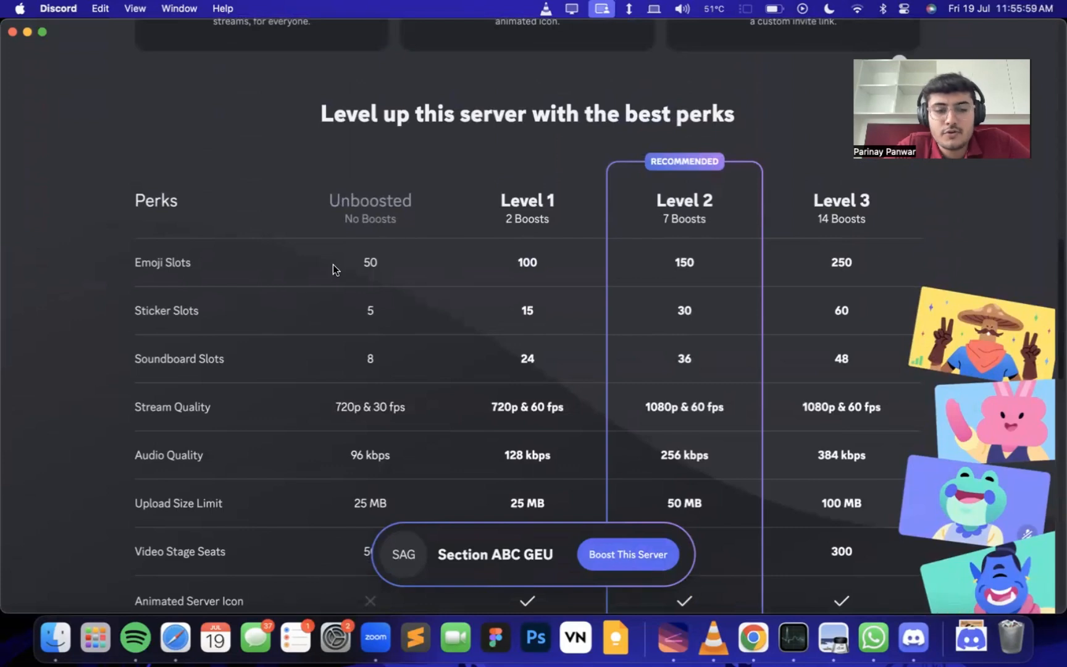
scroll(348, 226, down, 2)
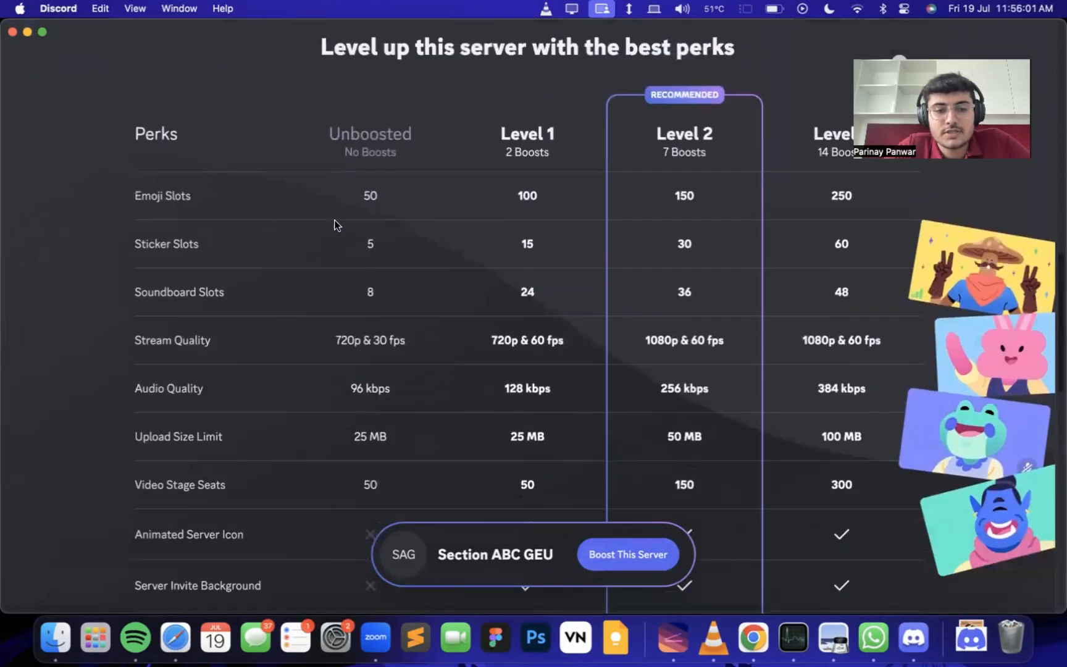
scroll(378, 321, down, 3)
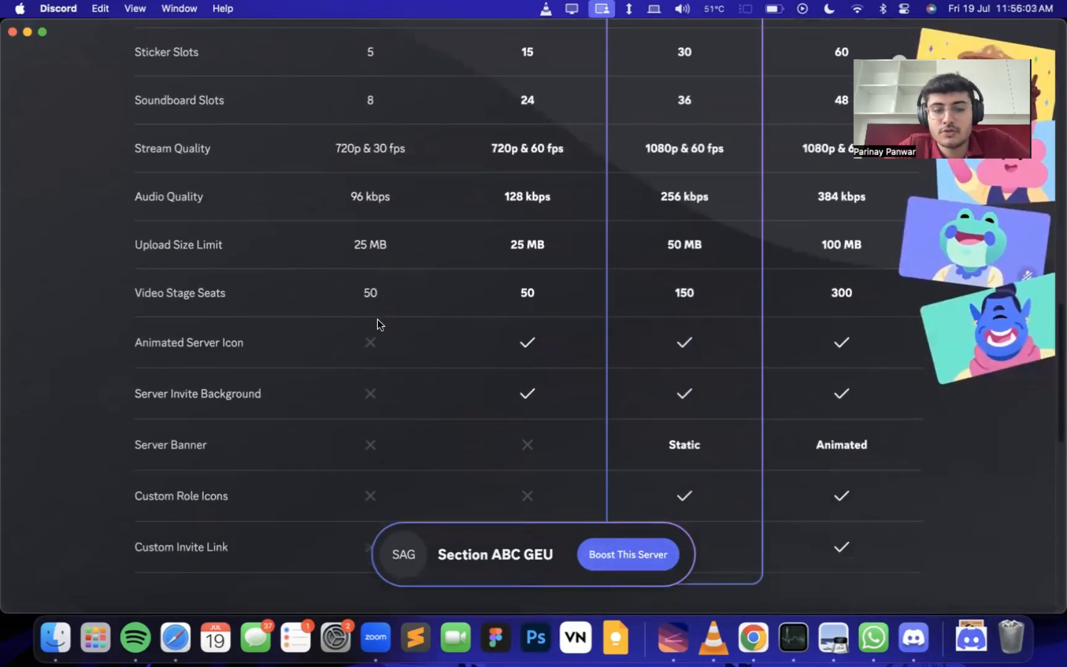
scroll(378, 322, down, 5)
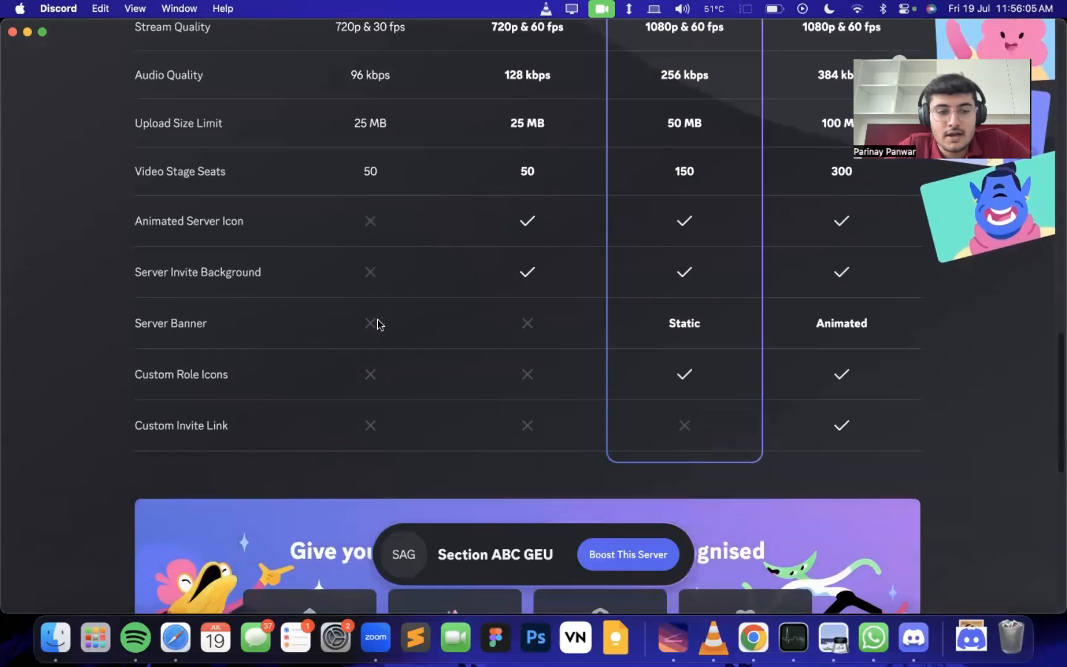
key(Escape)
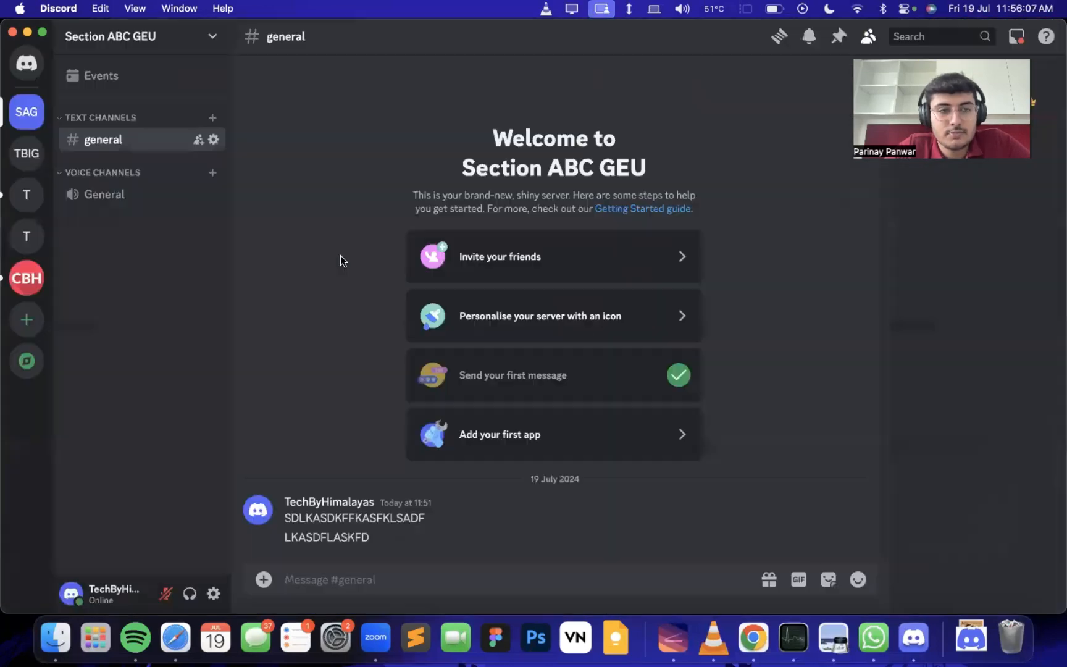
Copy the invite link for Section ABC GEU and set the link to never expire.
click(185, 47)
click(180, 108)
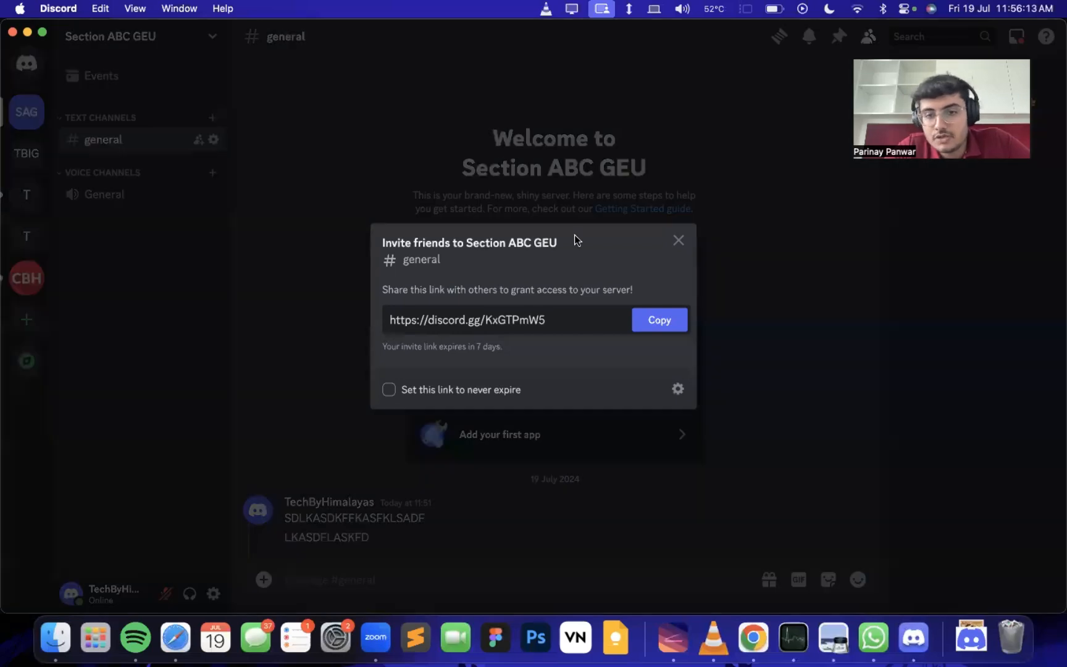
click(667, 324)
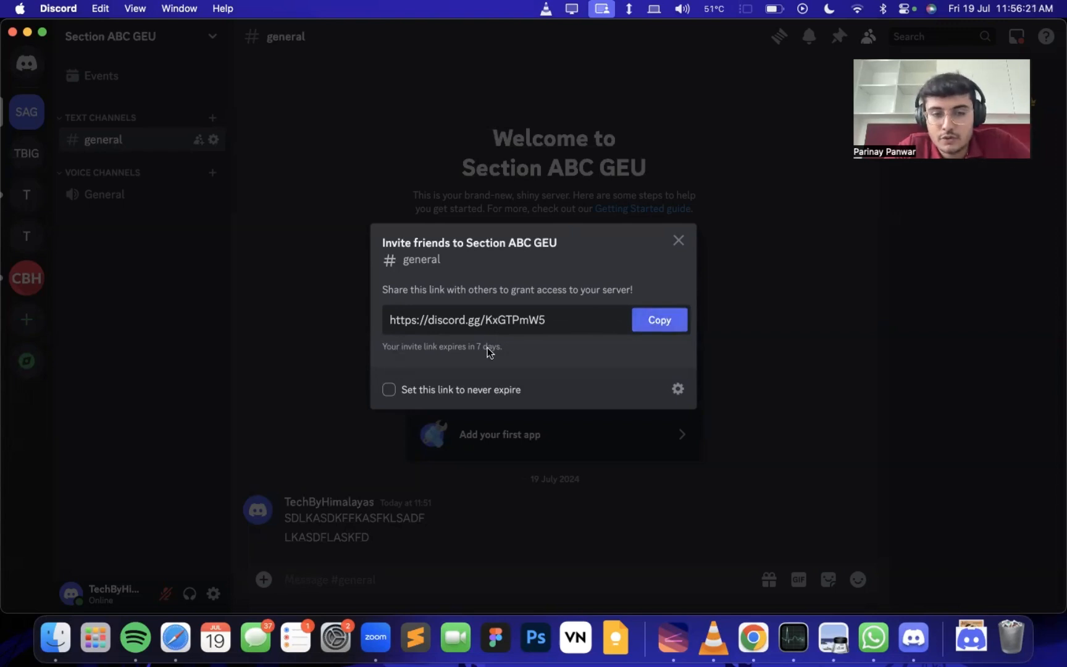
click(437, 390)
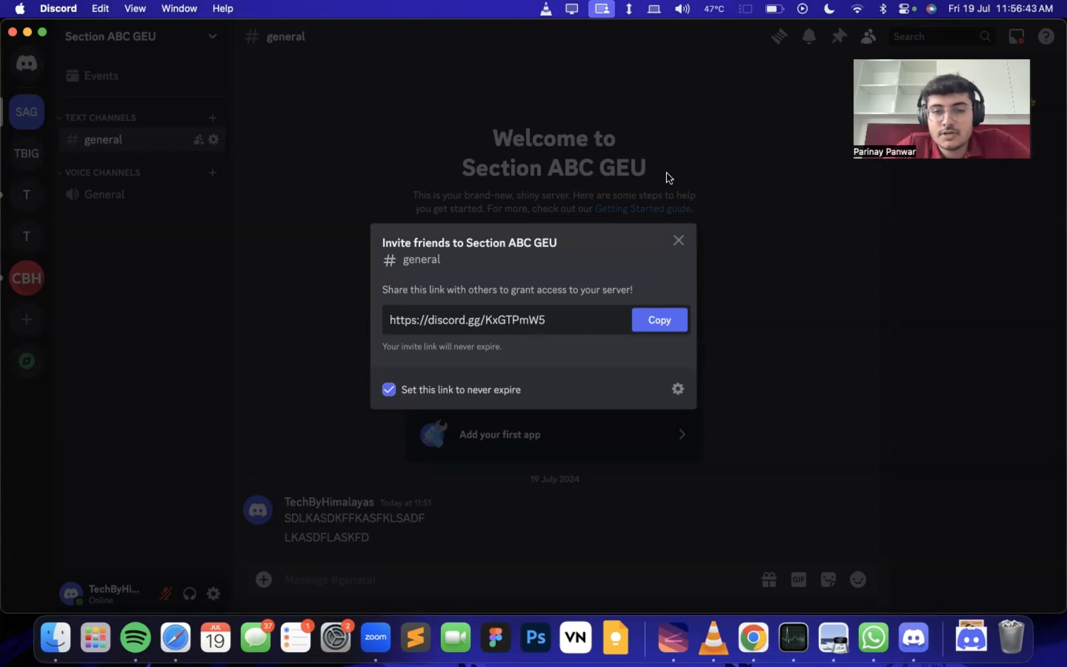
click(679, 240)
click(165, 38)
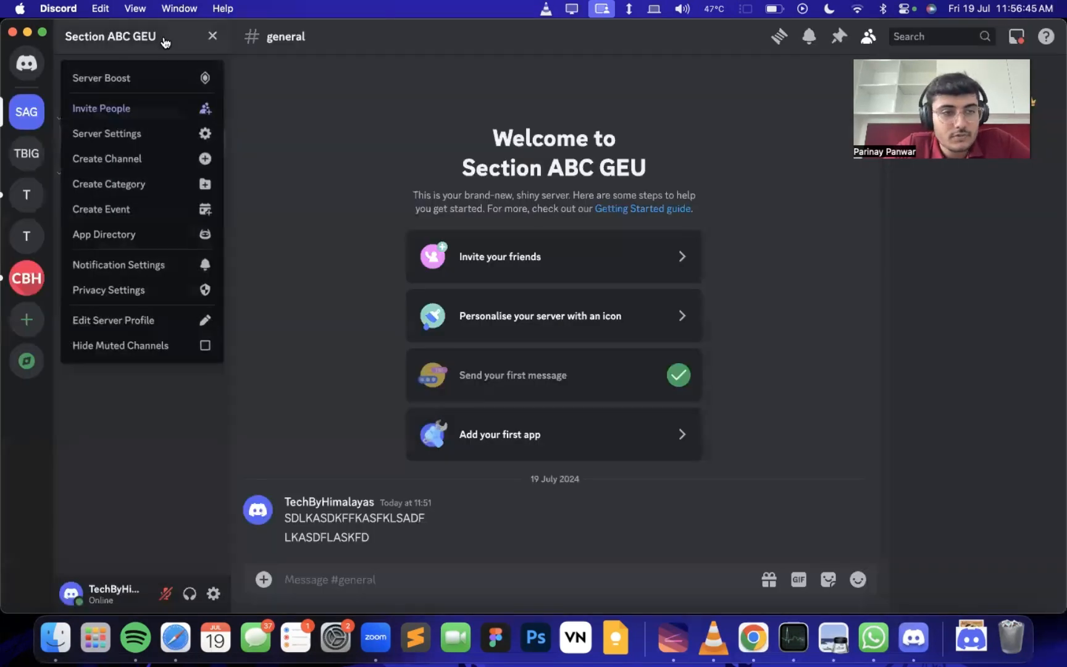
click(121, 135)
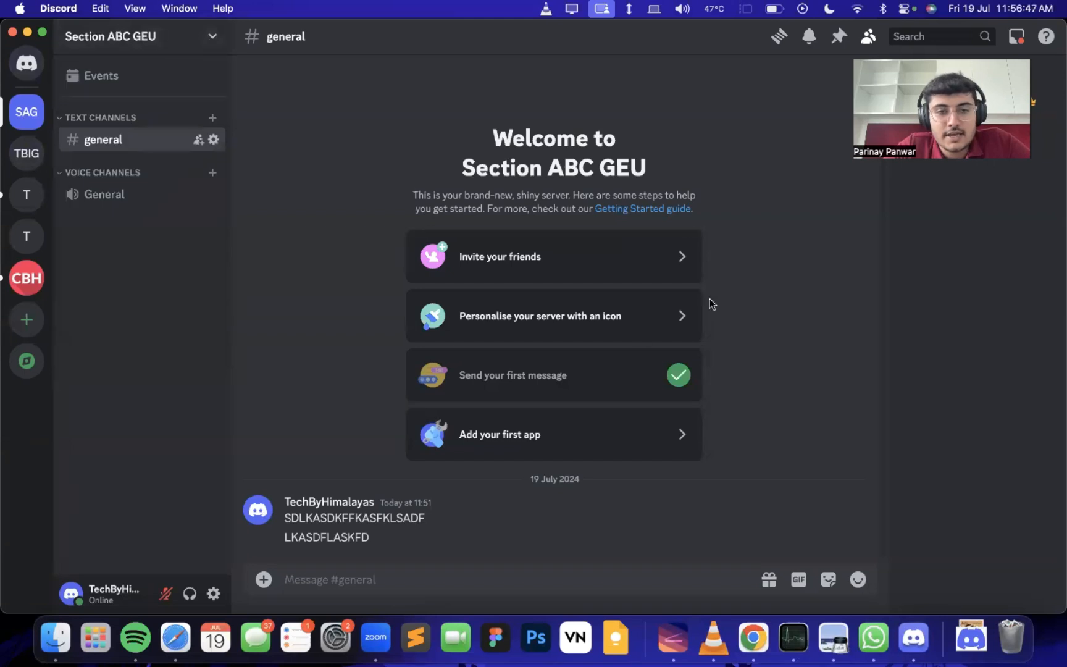
click(163, 38)
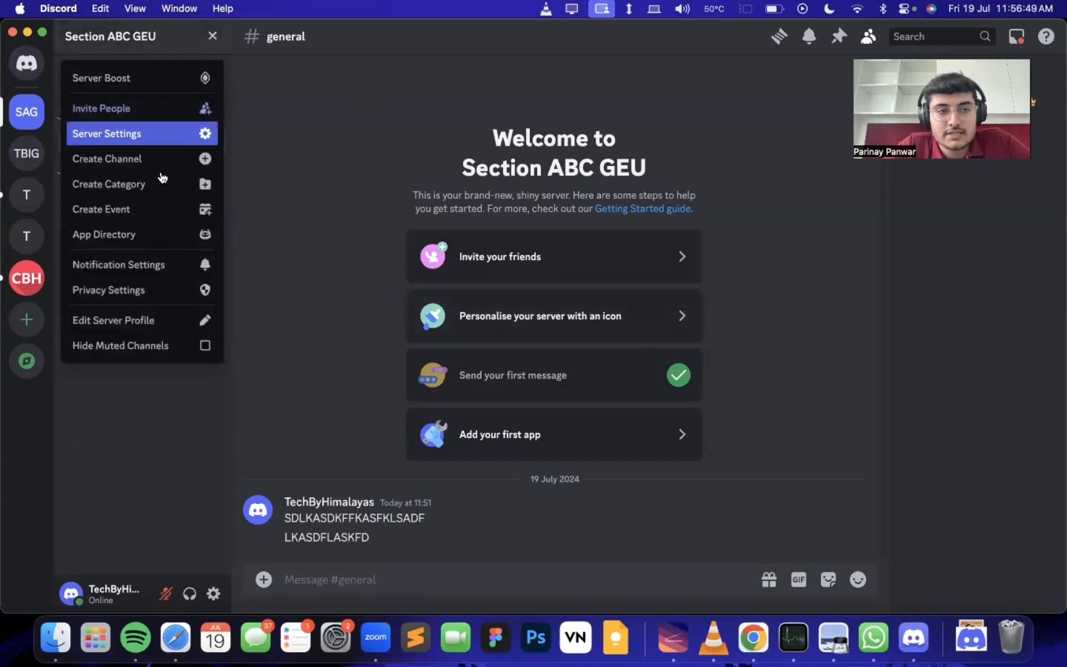
click(152, 141)
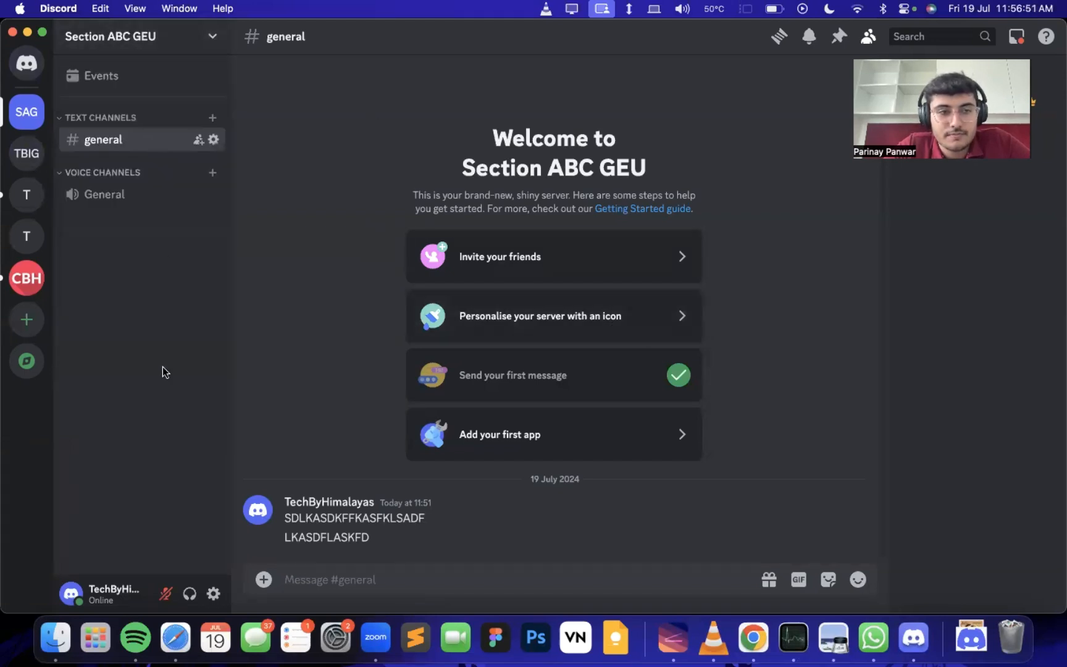
click(165, 41)
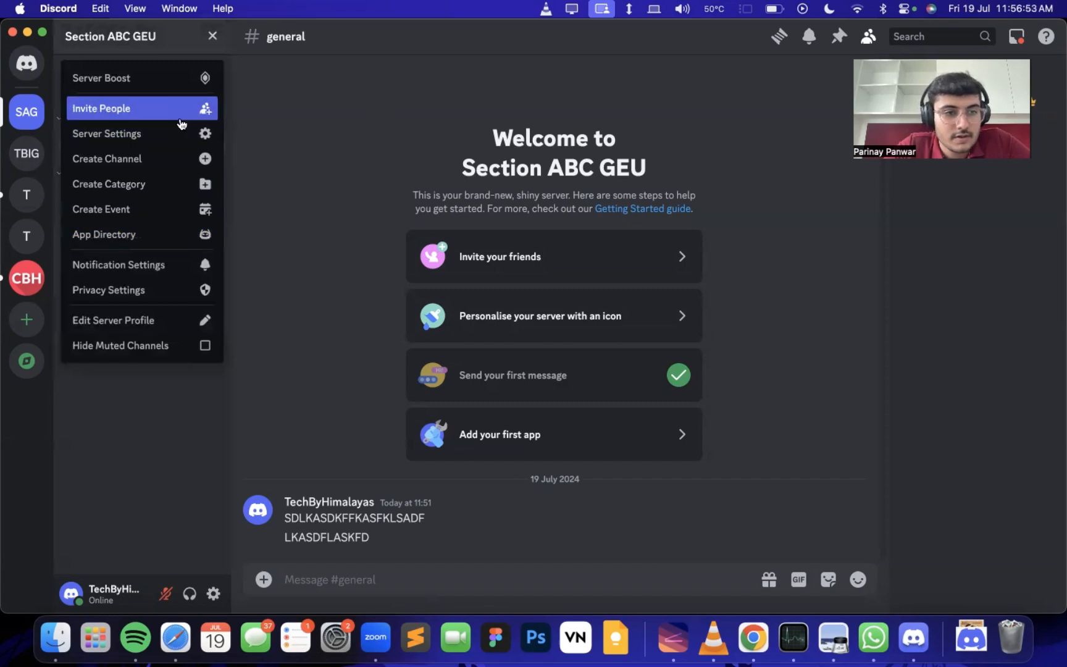
click(179, 140)
click(143, 194)
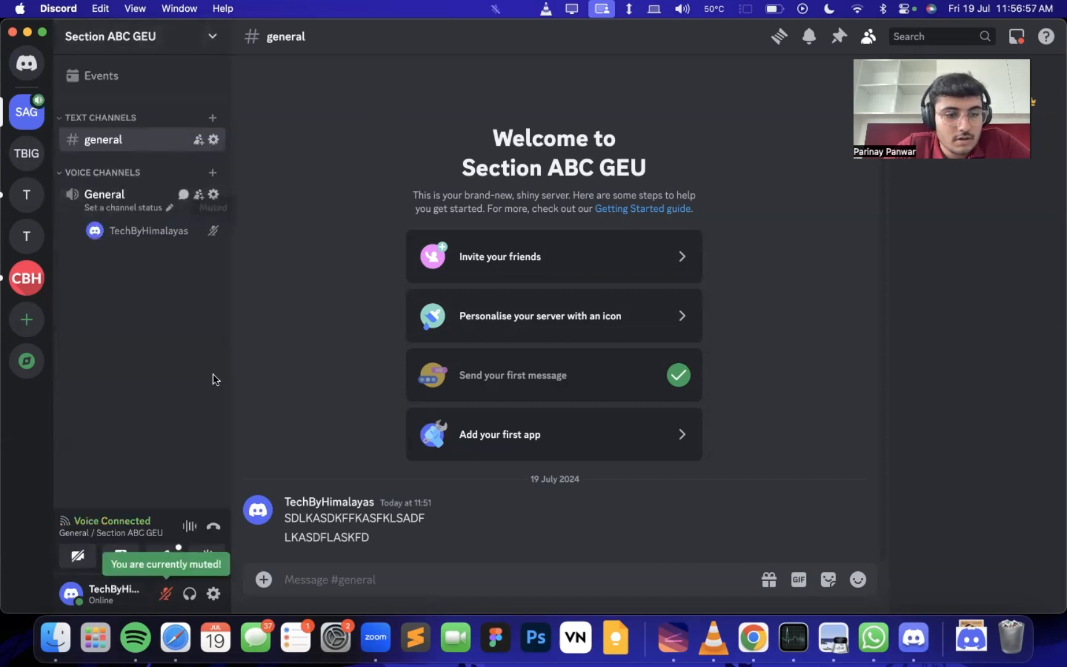
click(214, 527)
Try the Community setup in Server Settings with both safety checks enabled, view the rules channel choices, and leave the settings.
click(211, 36)
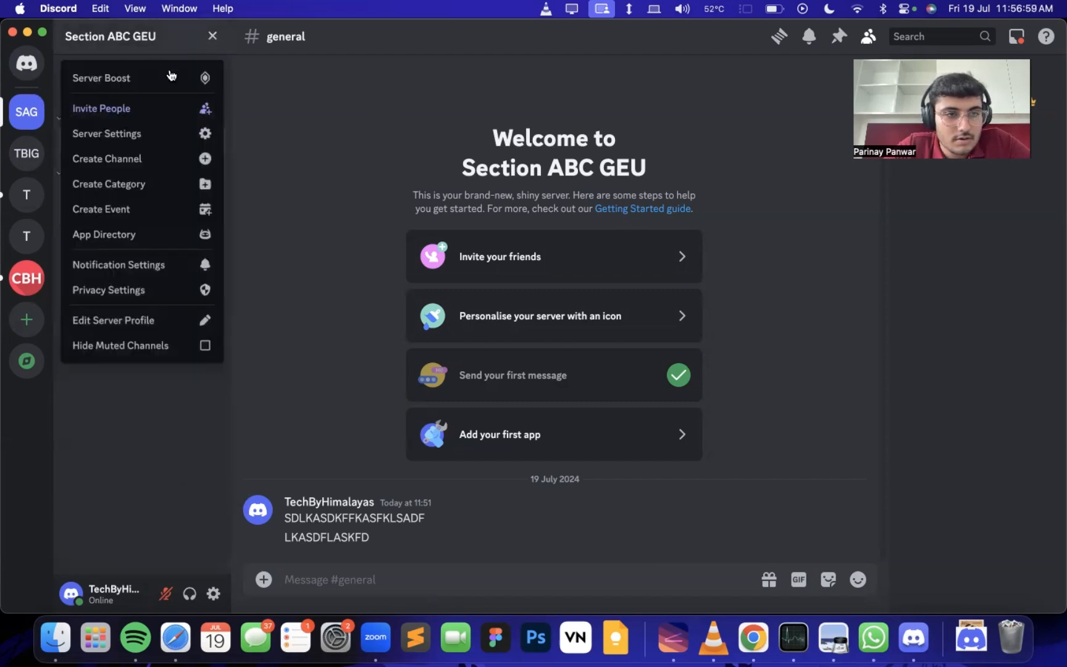
click(132, 135)
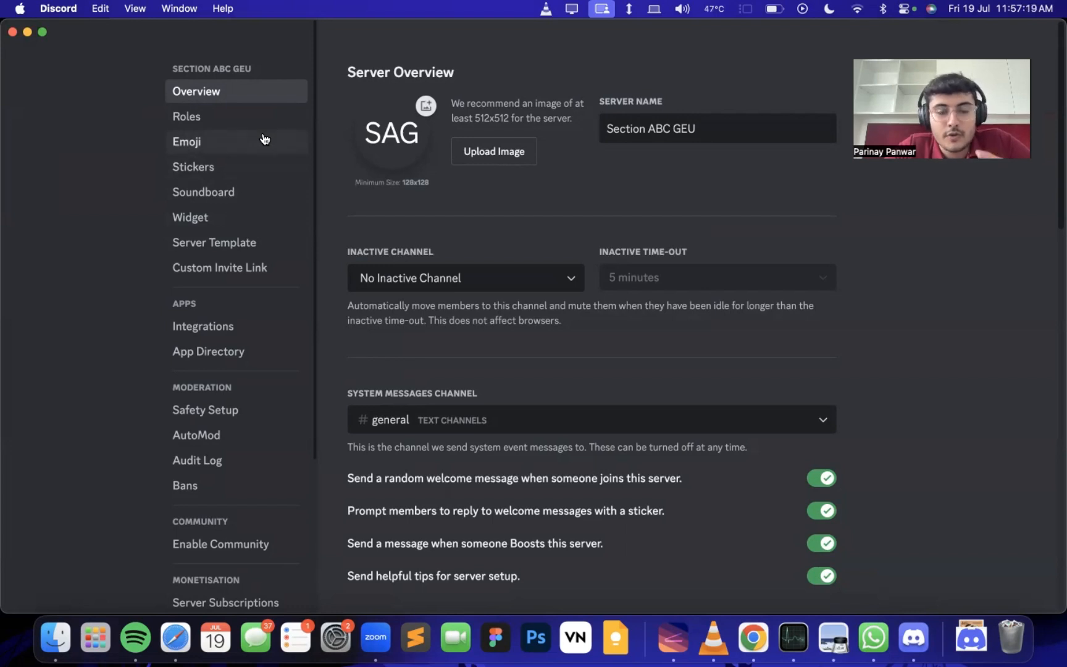
click(221, 544)
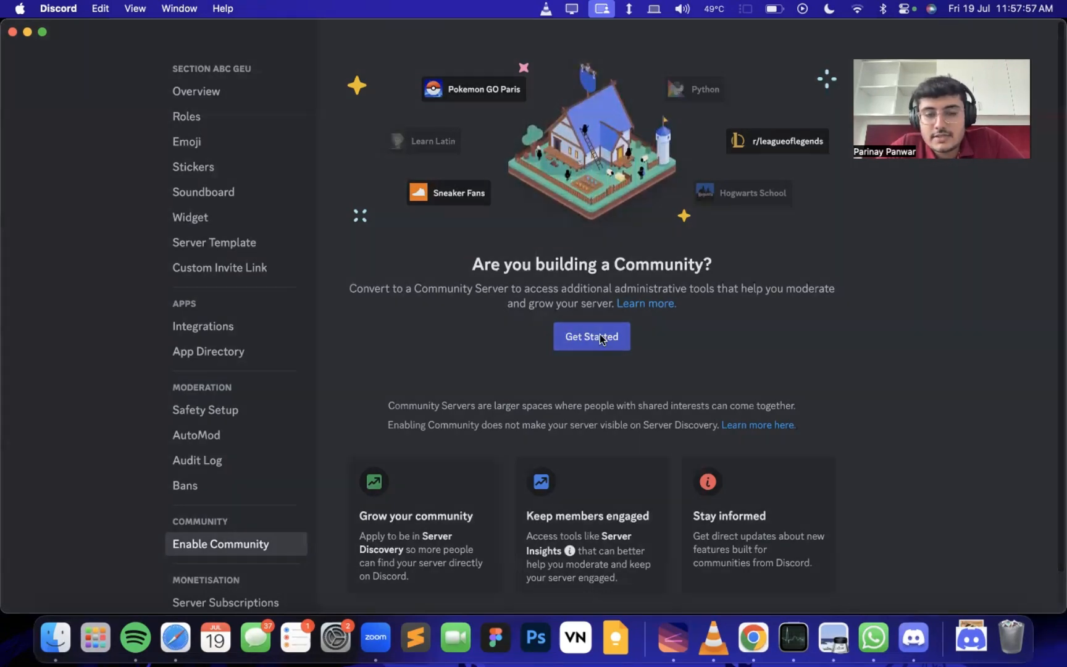
click(600, 339)
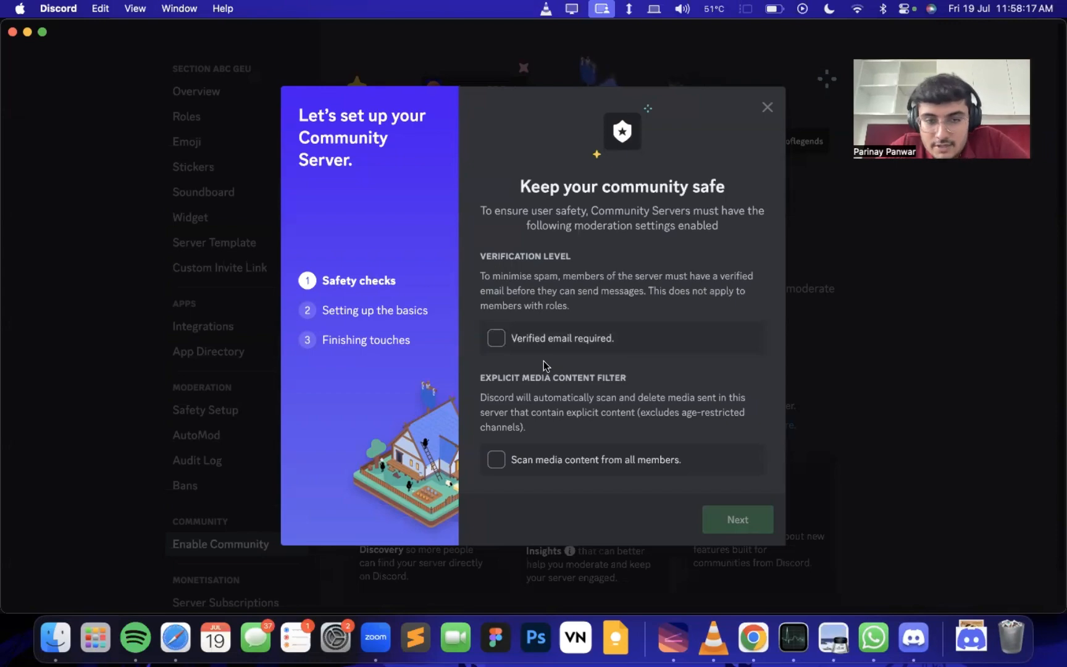
click(505, 340)
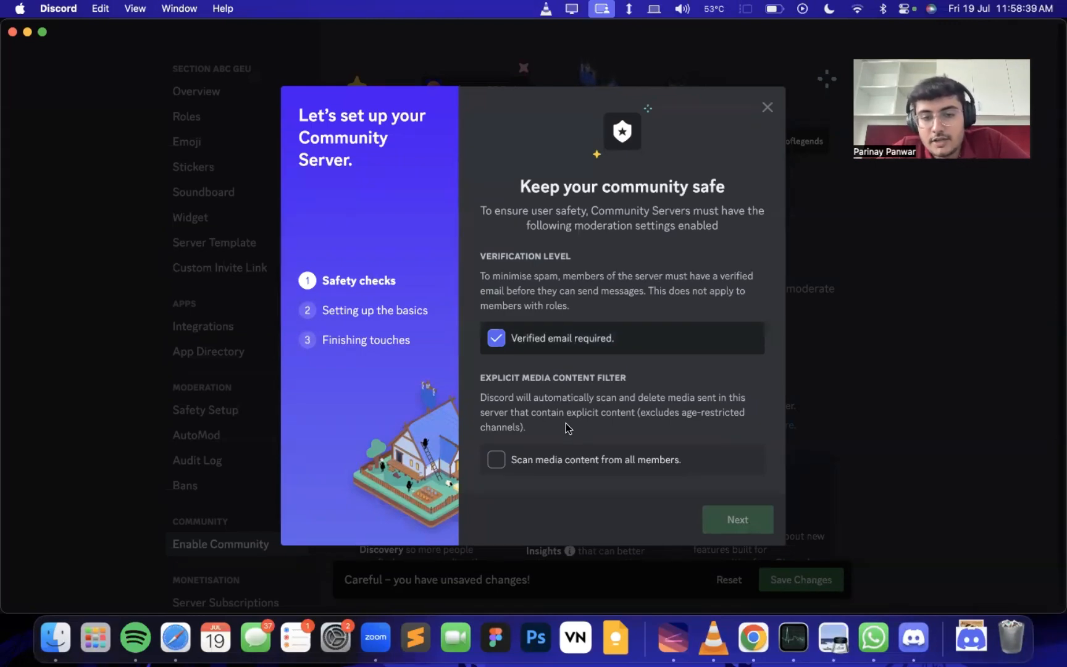
click(543, 459)
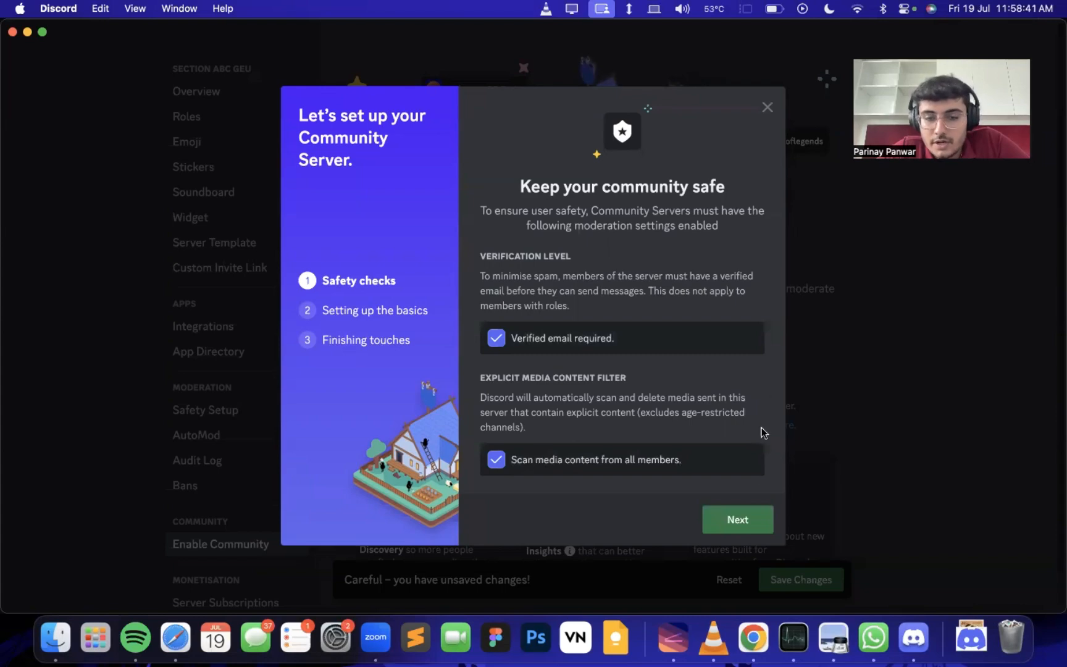
click(748, 528)
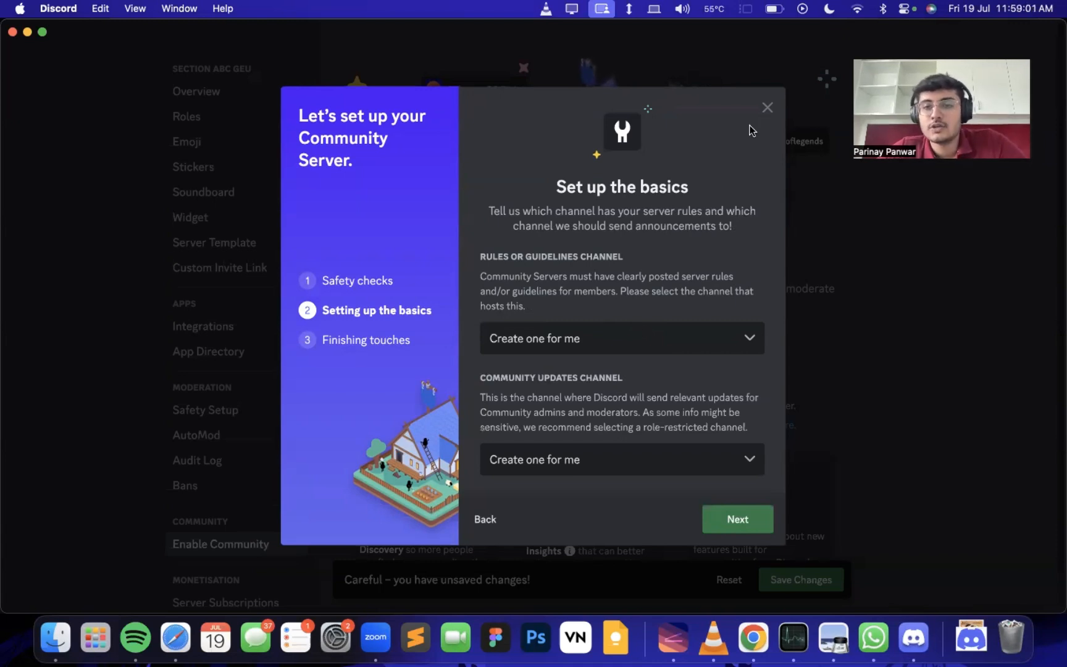
click(614, 339)
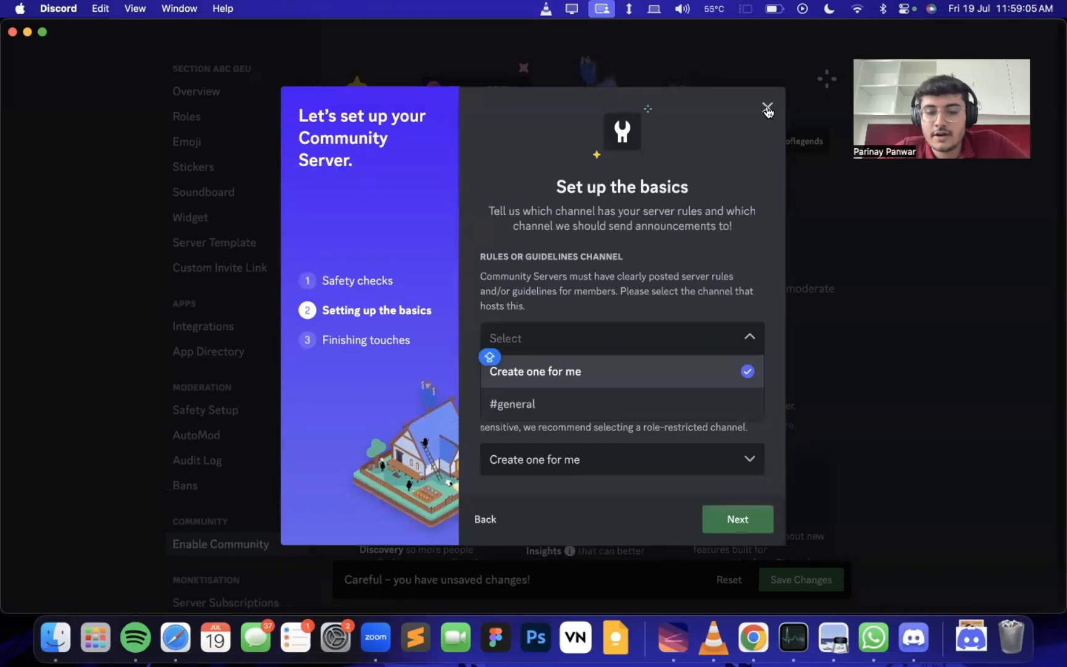
click(767, 111)
click(768, 111)
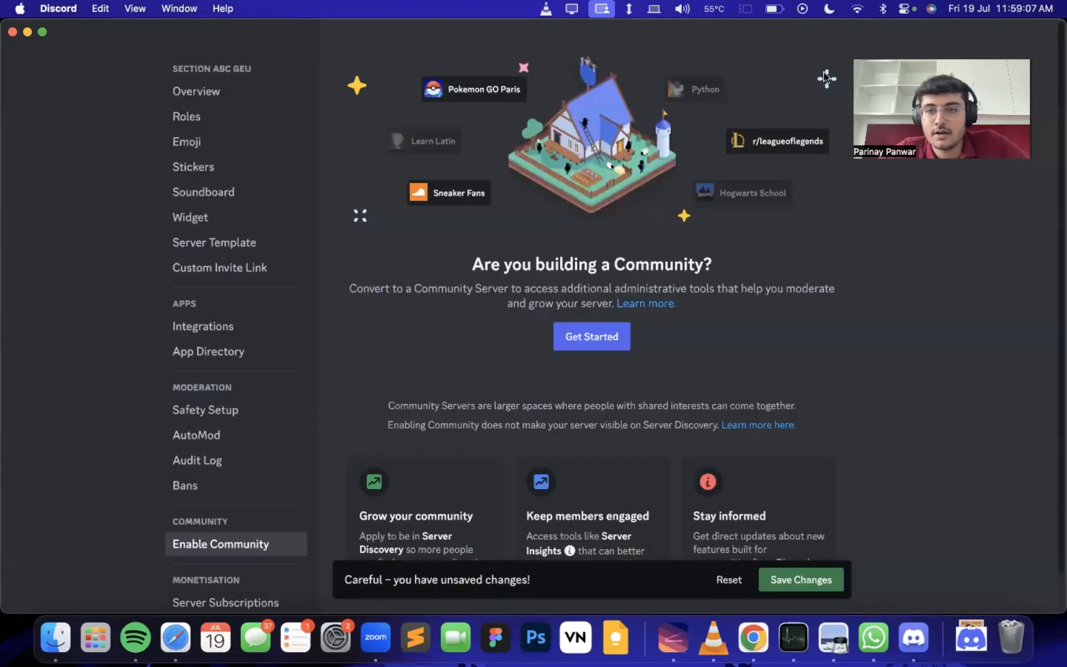
key(Escape)
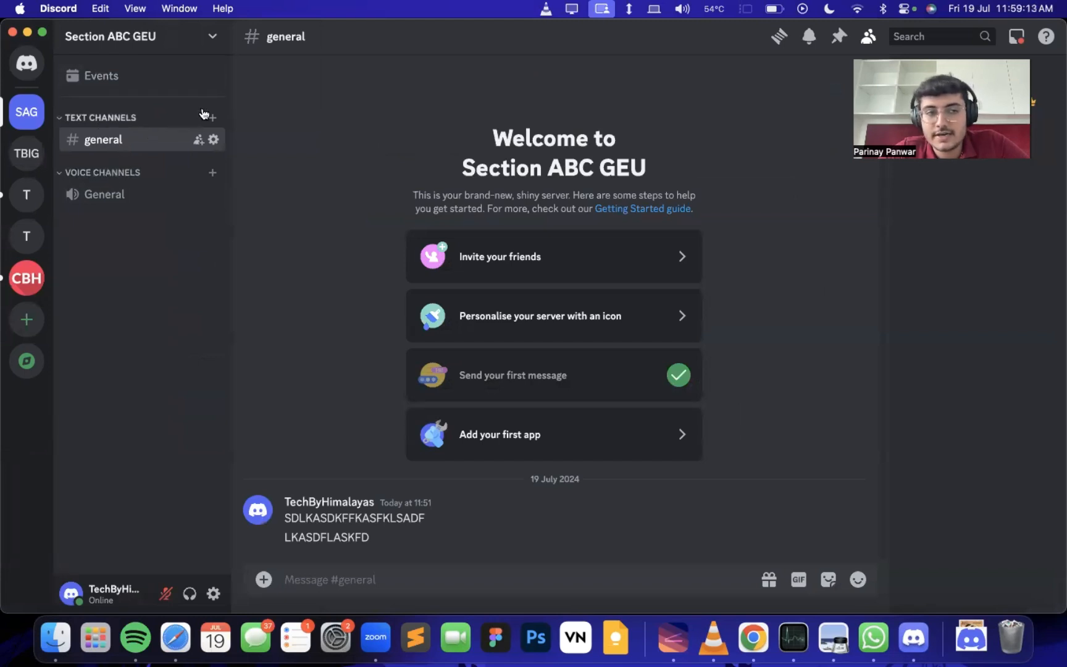
Create a public text channel named rules under Text Channels.
click(85, 121)
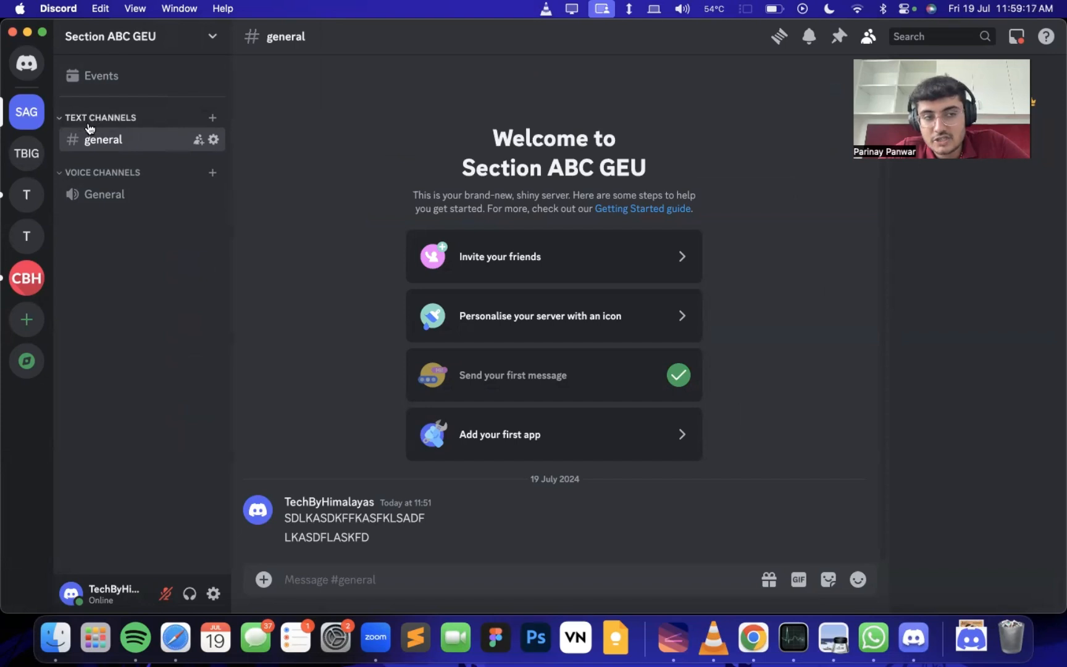
click(210, 117)
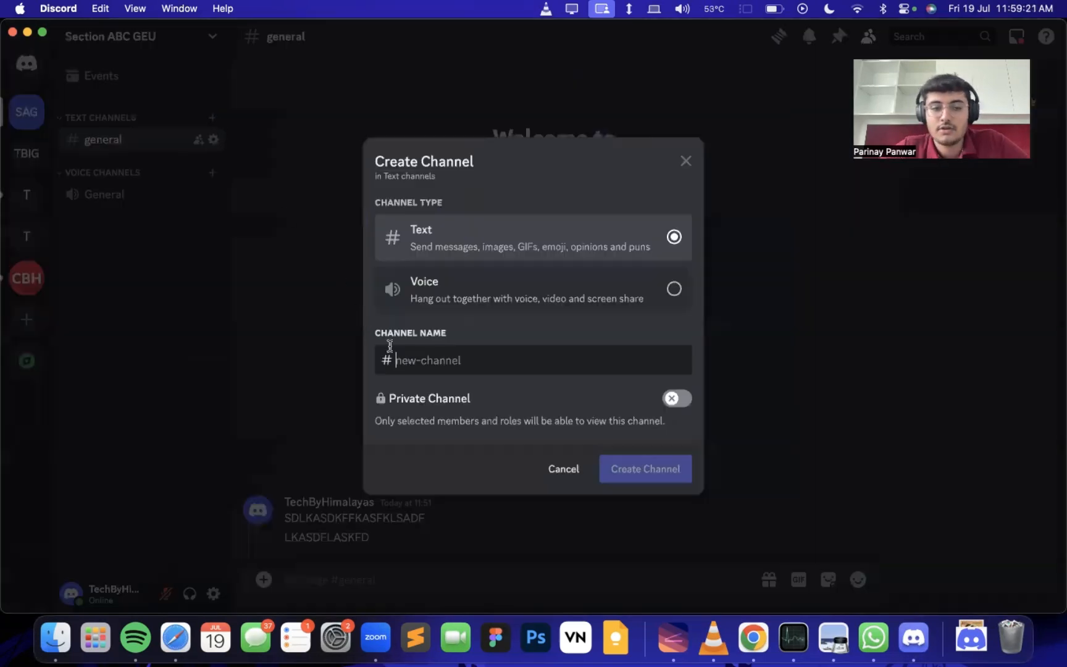
text(rules)
key(Caps_Lock)
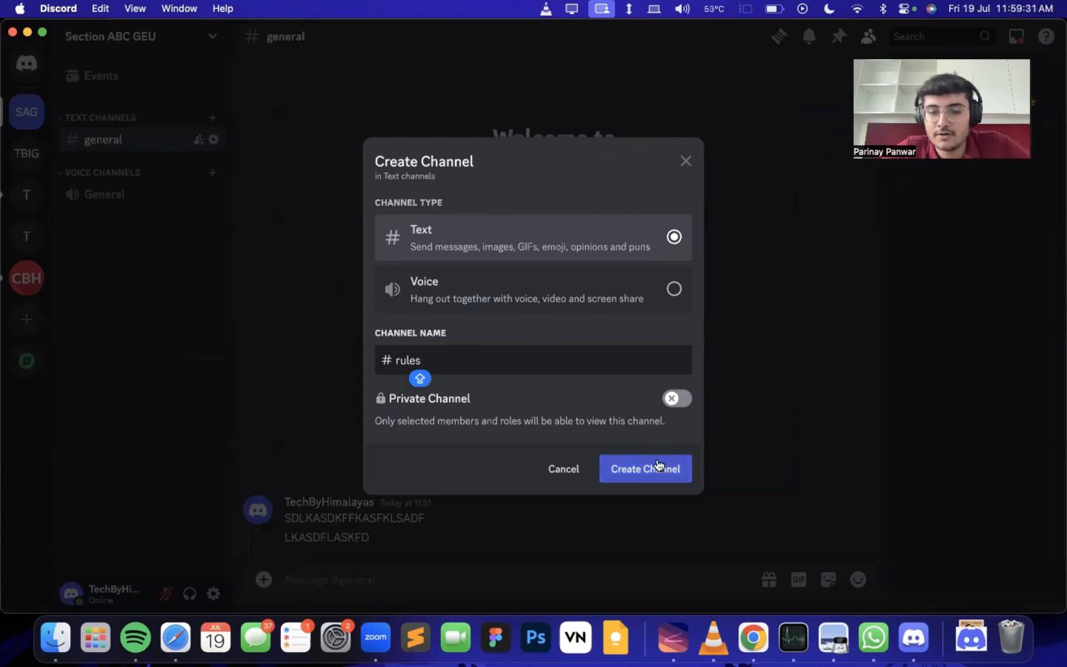
click(664, 467)
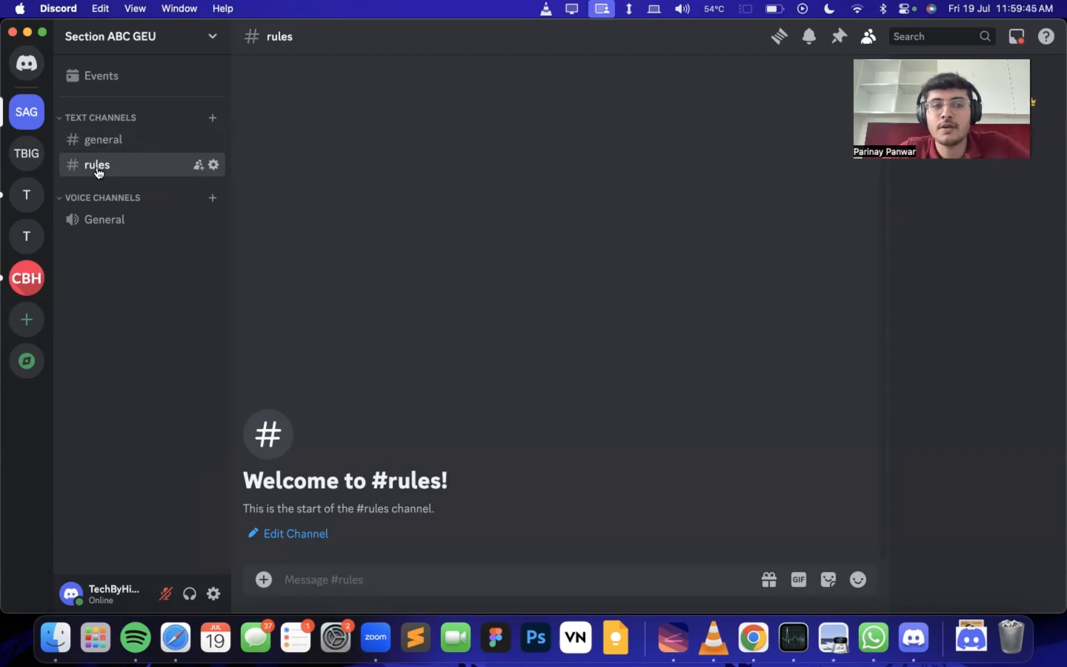
Start the Community setup in Server Settings, requiring verified email and scanning media content from all members.
click(173, 35)
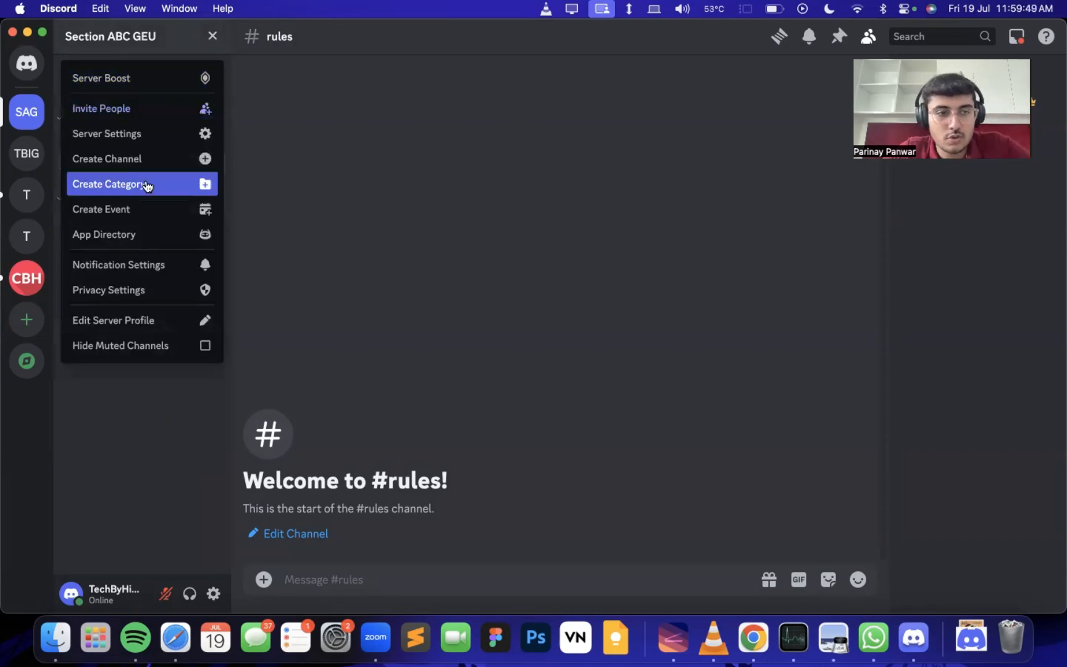
click(159, 135)
scroll(225, 362, down, 2)
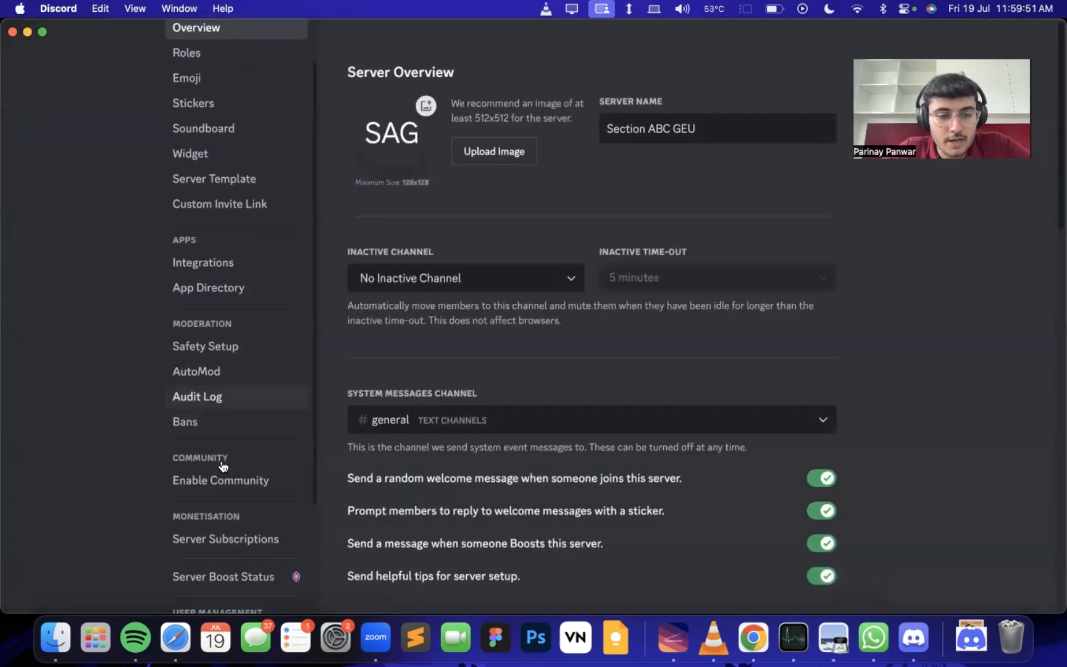
click(220, 477)
click(571, 351)
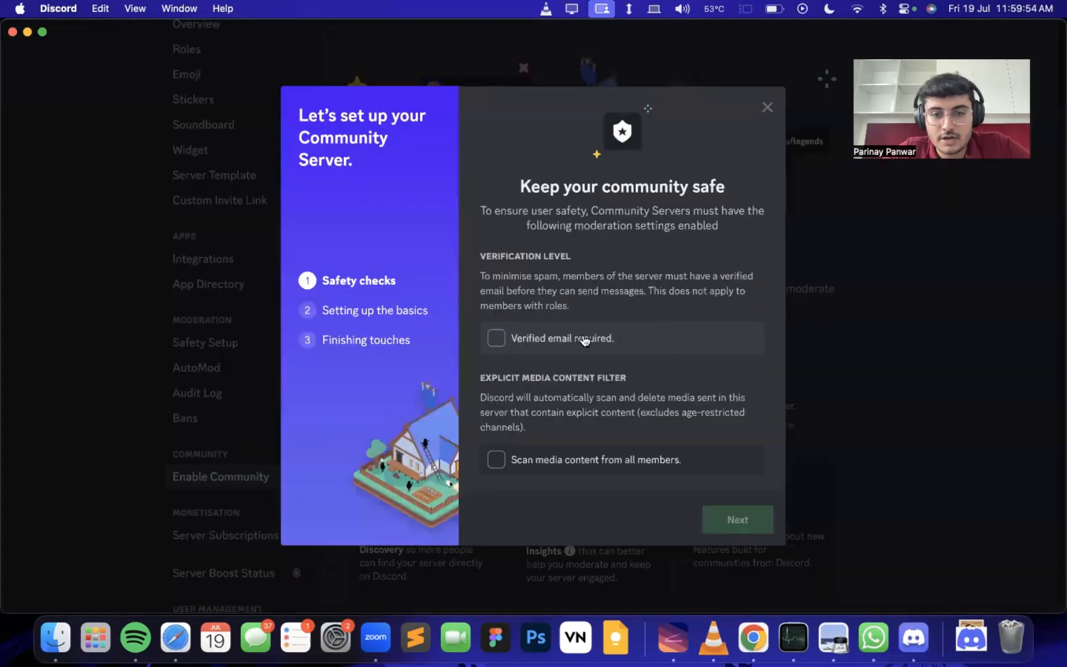
click(584, 341)
click(551, 470)
click(737, 519)
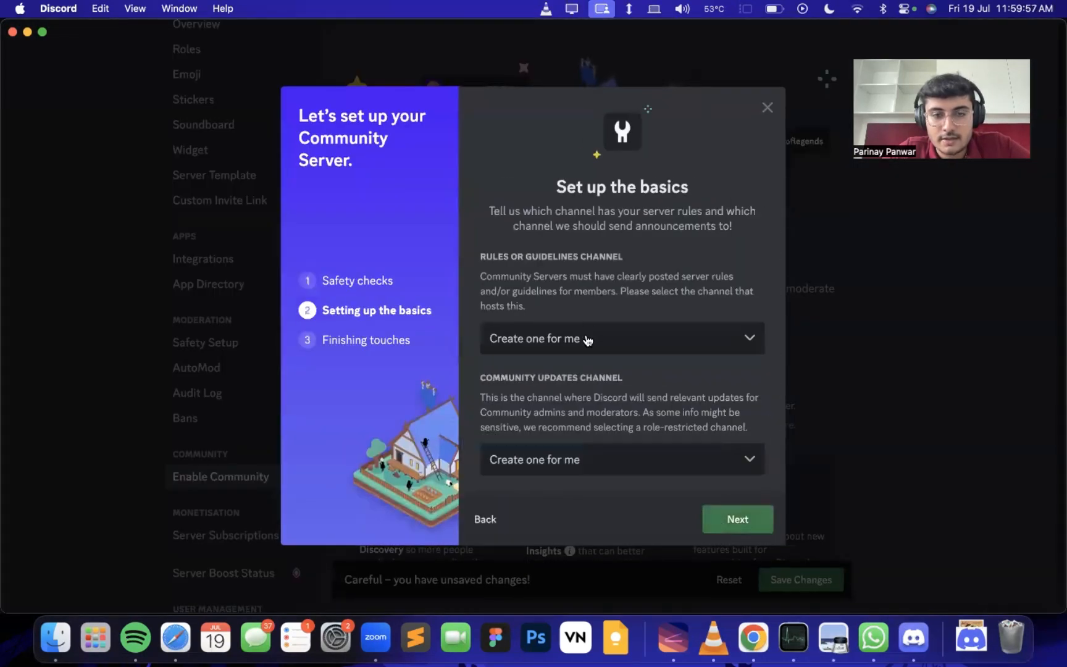
Assign #rules as the rules or guidelines channel and #general as the community updates channel.
click(522, 338)
click(548, 433)
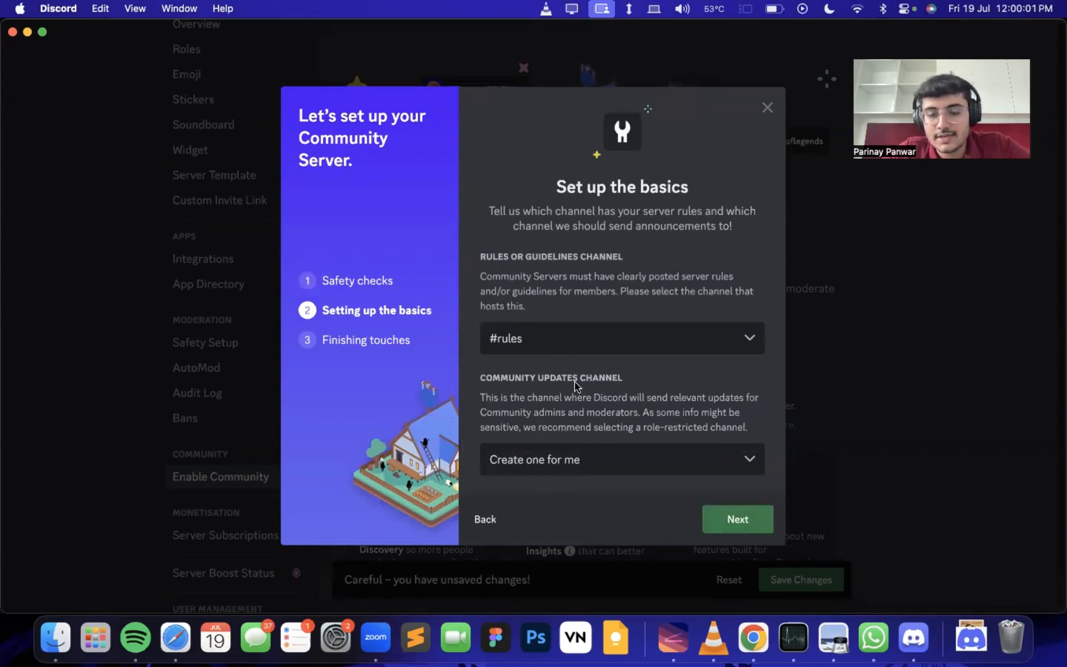
click(572, 459)
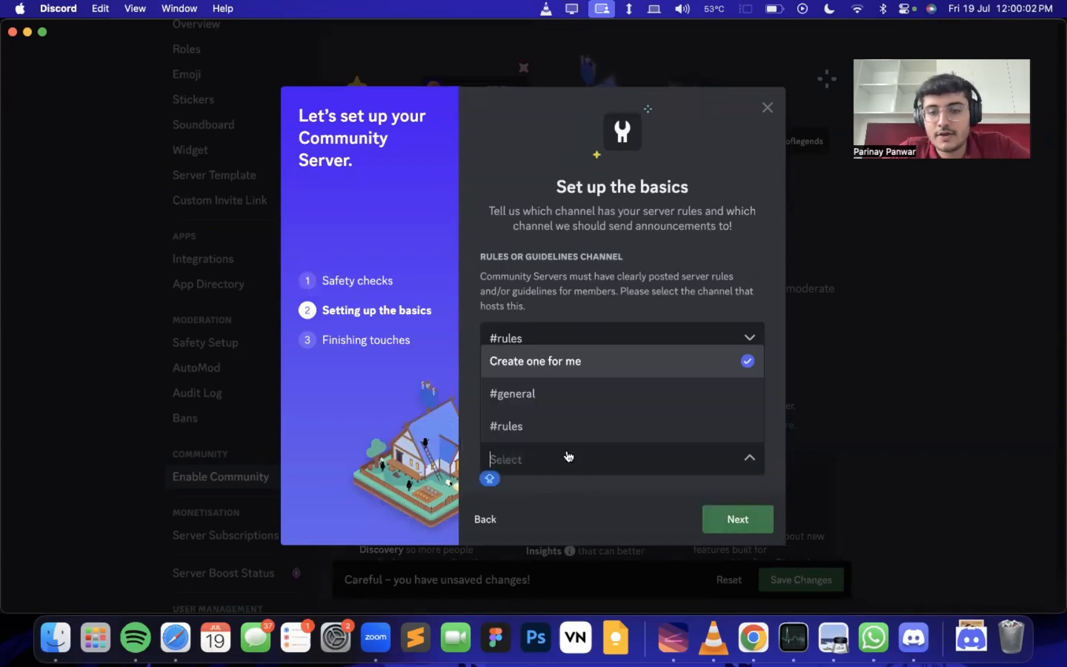
click(567, 401)
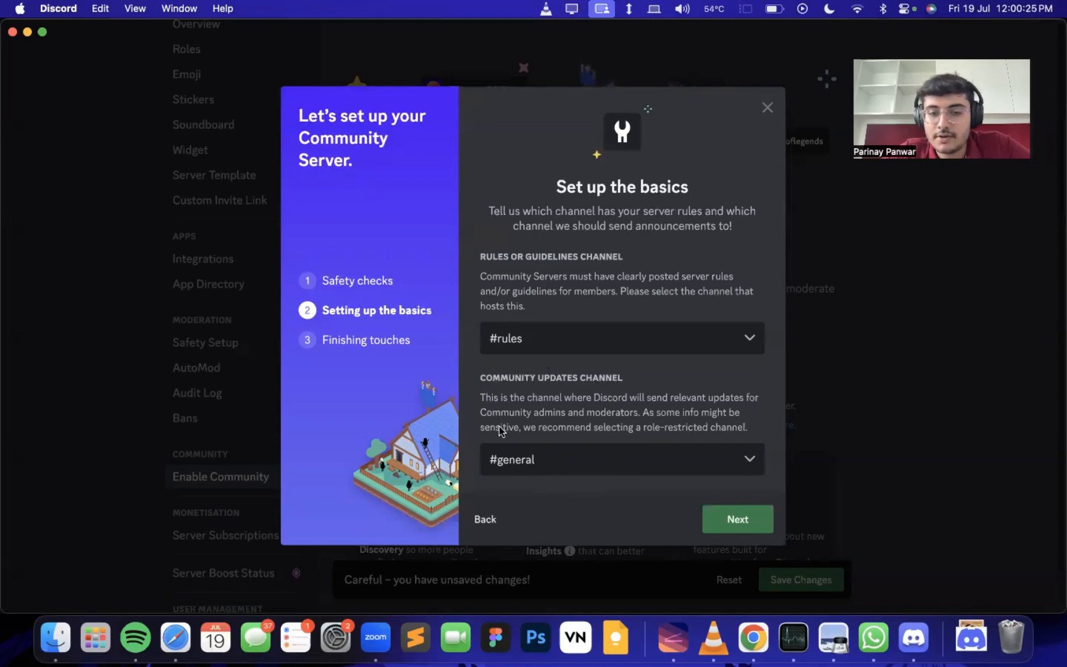
click(710, 521)
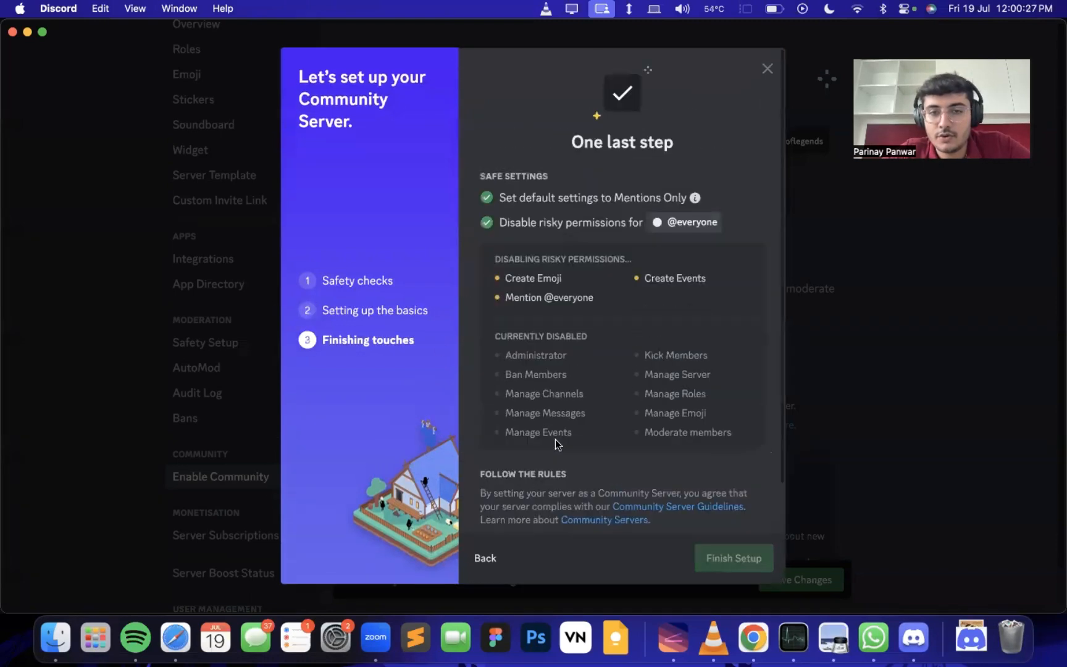
Agree to the Community Server Guidelines, finish the setup, and look through the Community overview settings.
scroll(611, 302, down, 2)
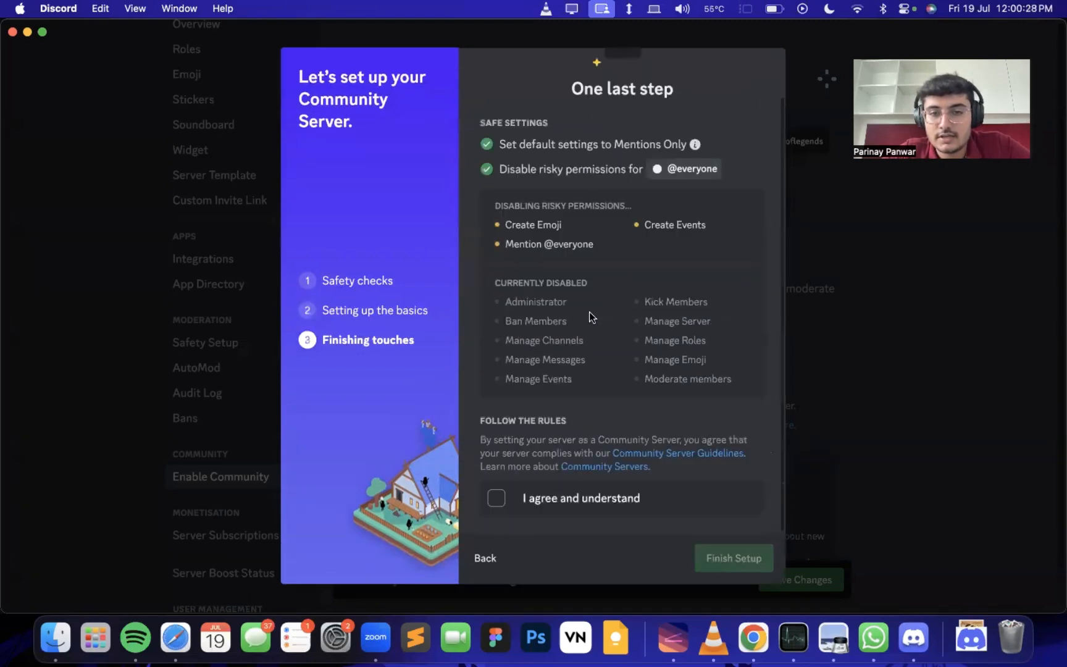
click(497, 497)
scroll(583, 370, up, 1)
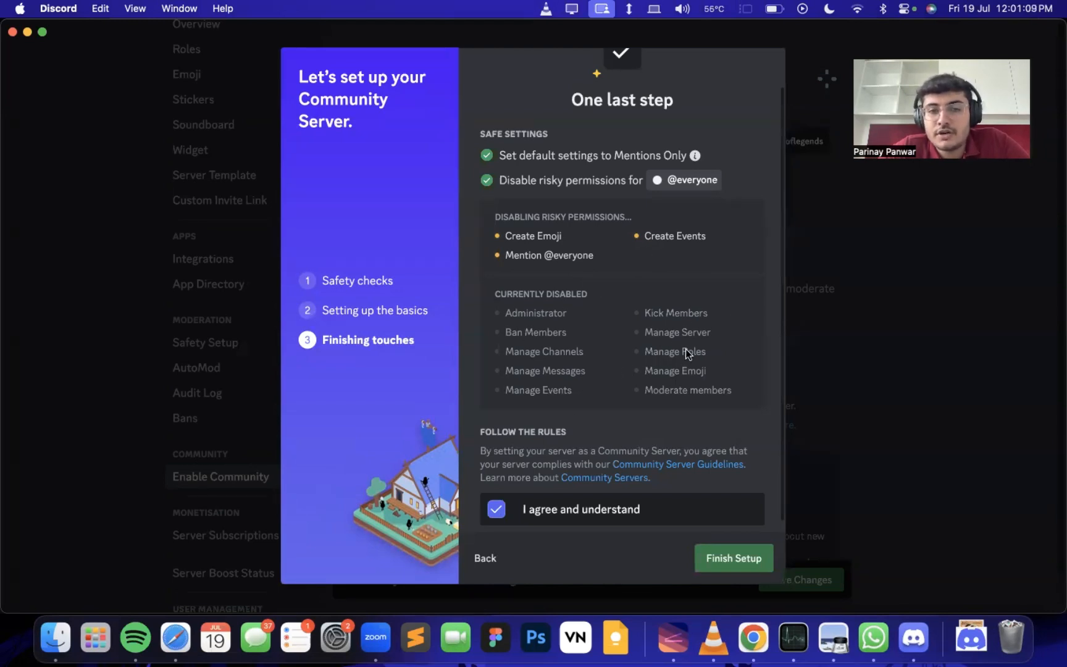
scroll(620, 334, down, 1)
click(733, 570)
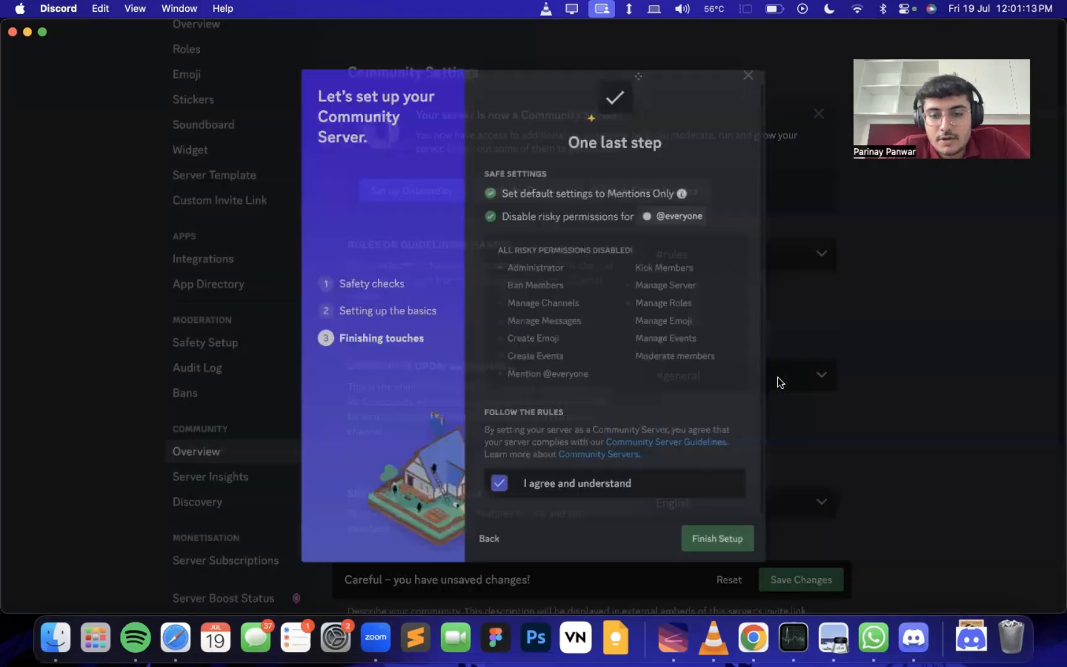
scroll(778, 383, down, 10)
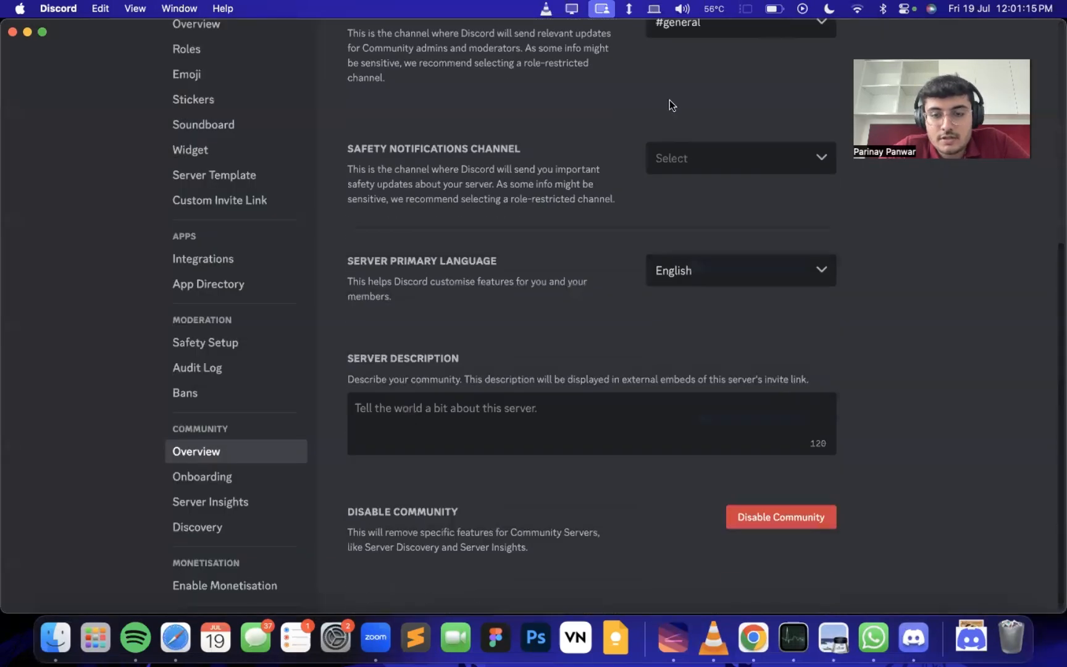
Leave the server settings and open the #general channel to view the AutoMod and Community Updates posts.
scroll(669, 100, up, 10)
scroll(186, 102, up, 3)
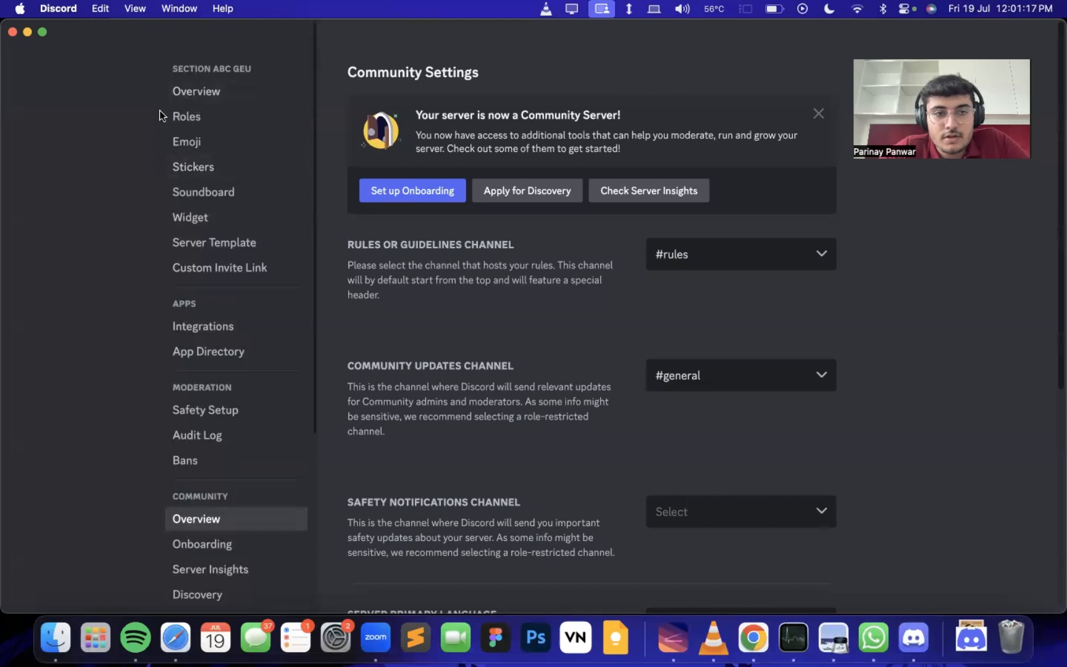
key(Escape)
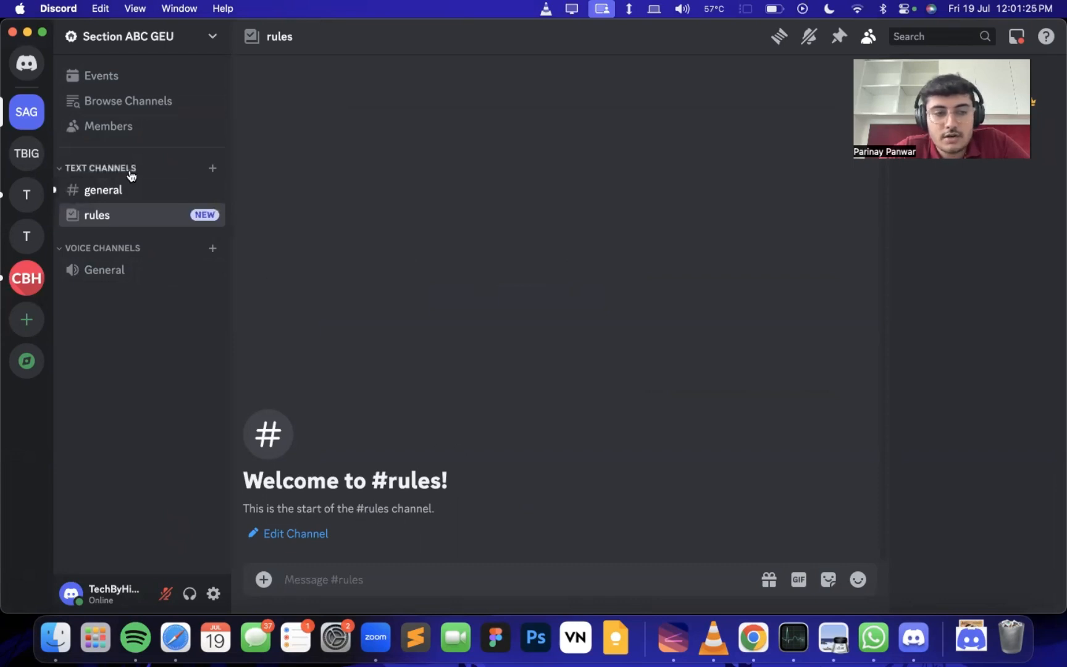
click(157, 195)
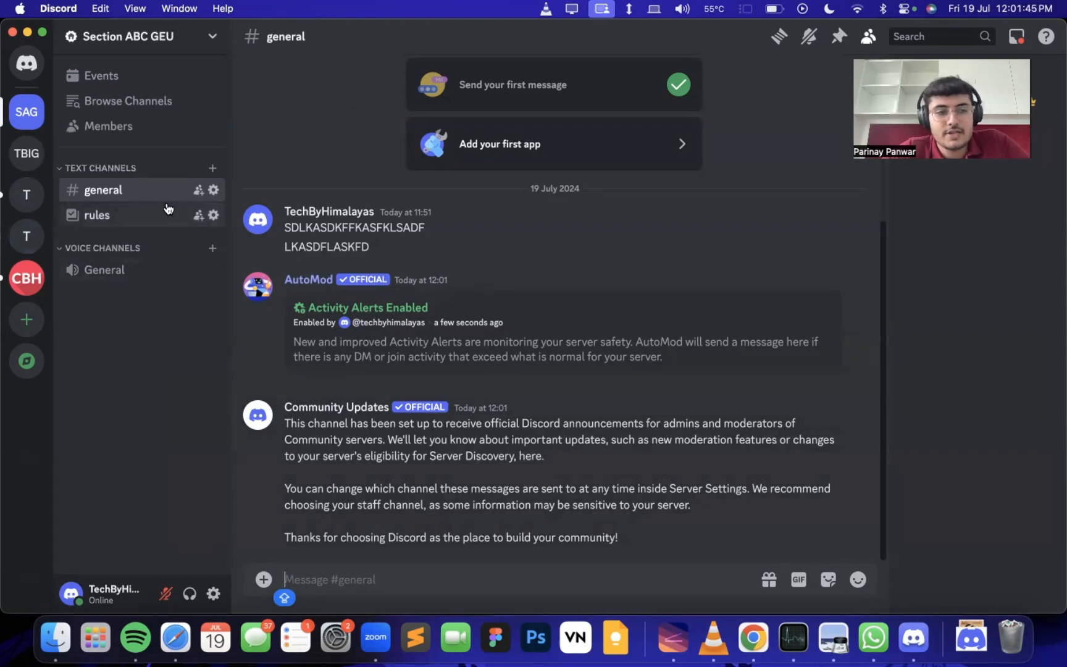
Create a public category named Resource Sharing in the Section ABC GEU server.
click(131, 170)
click(132, 169)
click(212, 36)
click(211, 37)
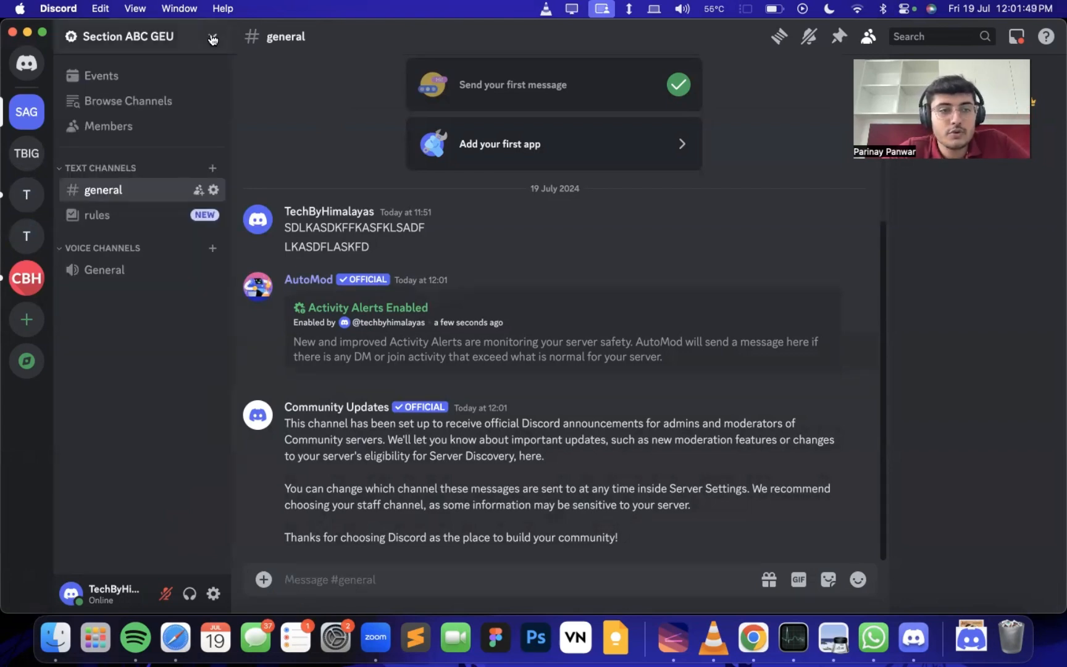
click(211, 37)
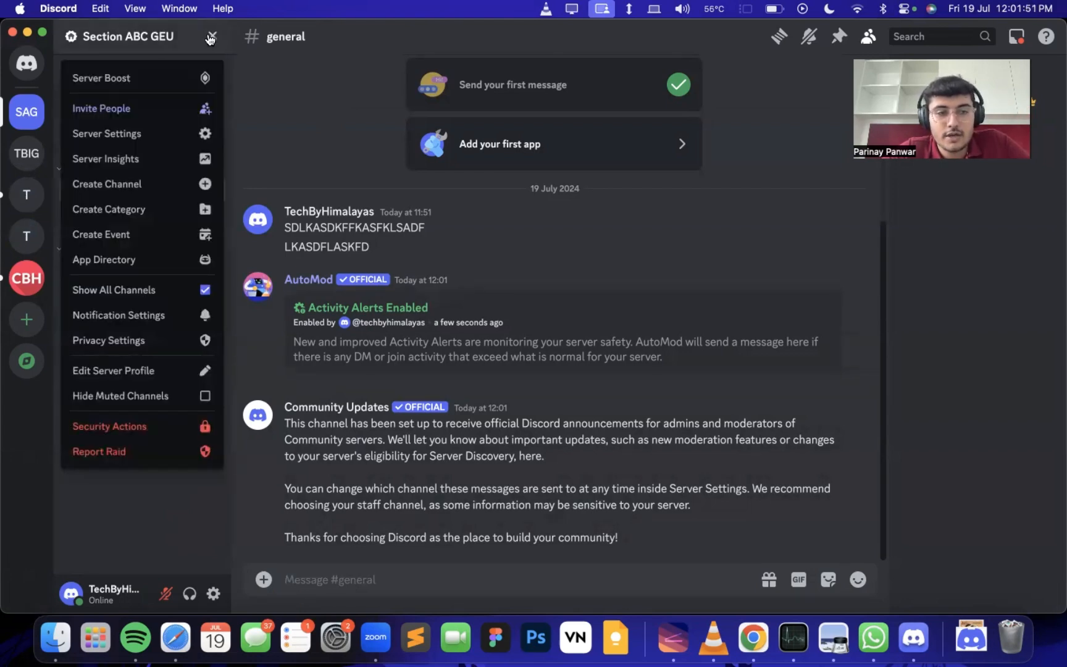
click(197, 210)
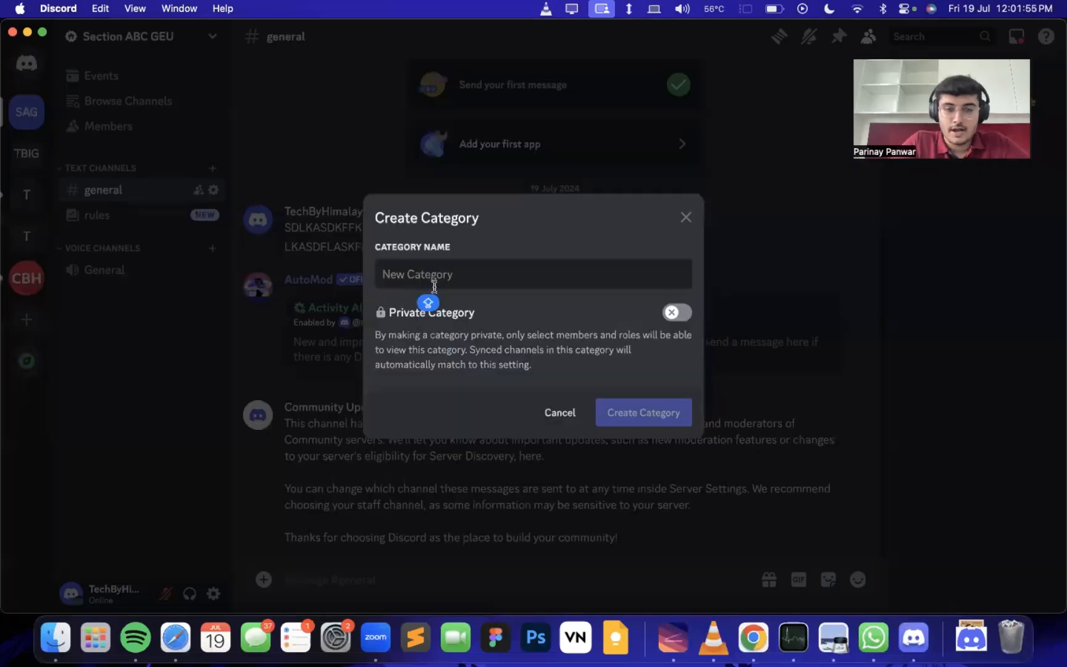
text(R)
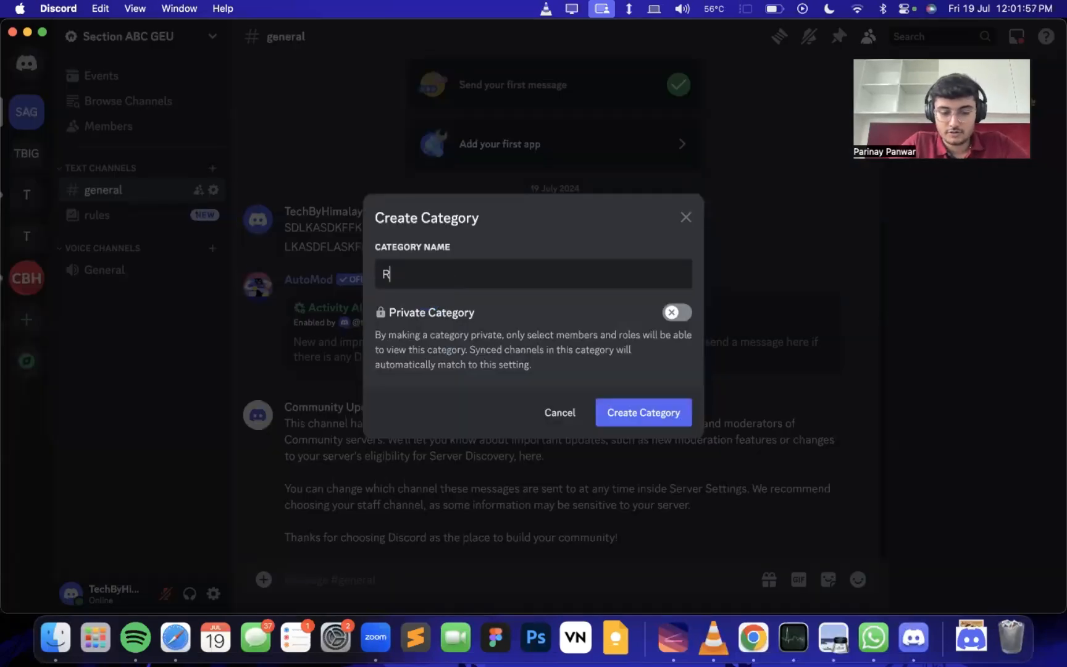
text(esource Sharing)
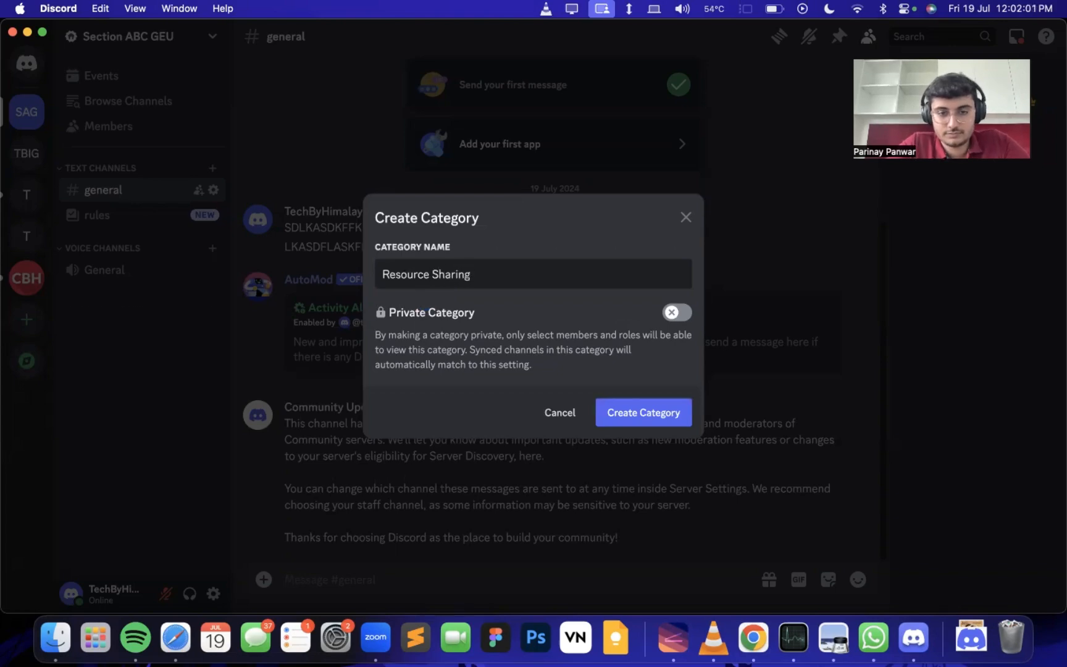
key(Return)
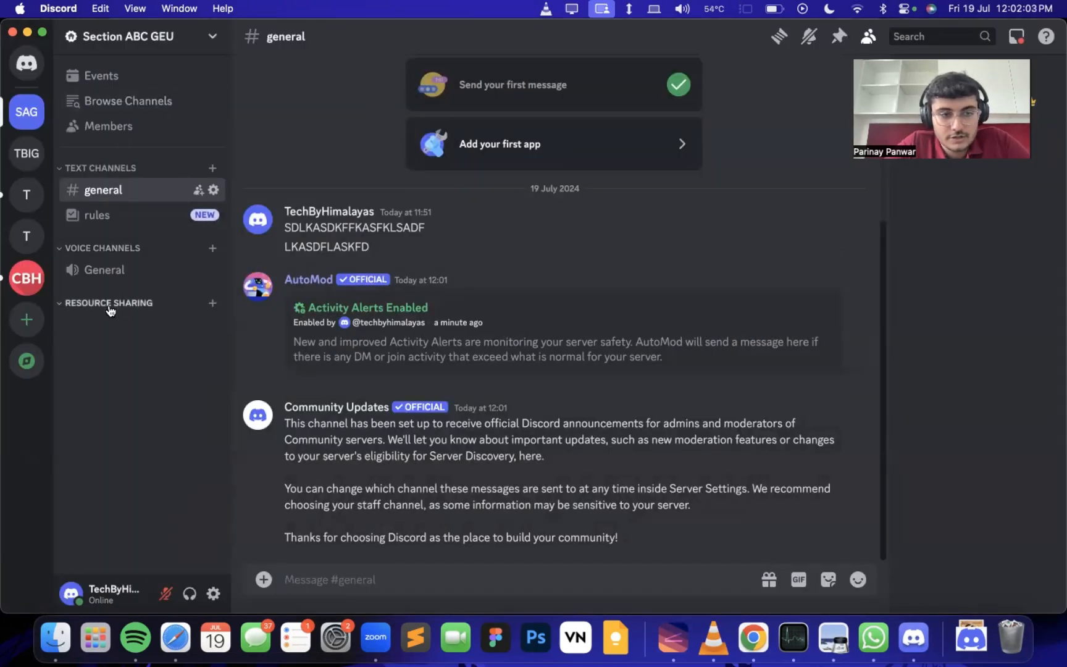
Create a public text channel named course-links in the Resource Sharing category and check its options for adding content to a message.
click(88, 310)
click(212, 302)
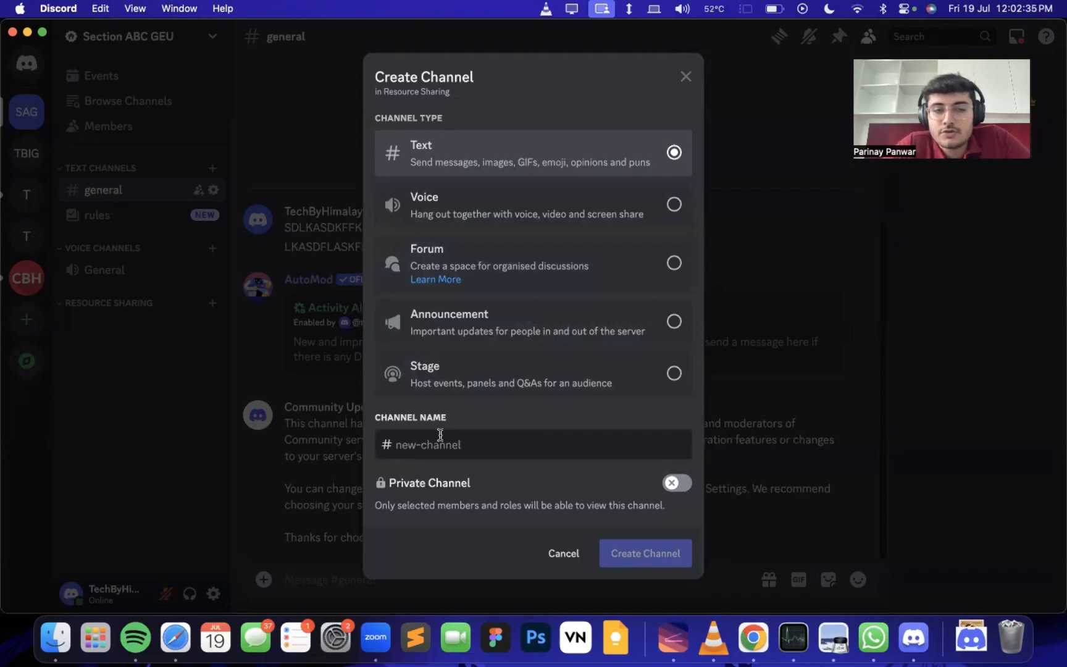
key(Caps_Lock)
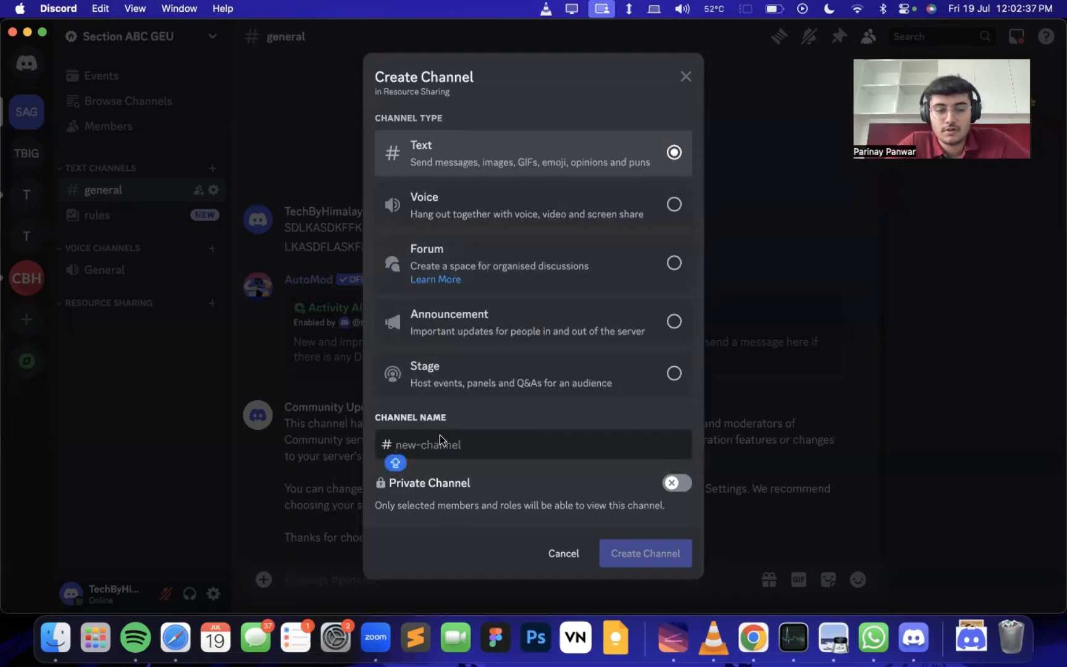
text(r)
key(BackSpace)
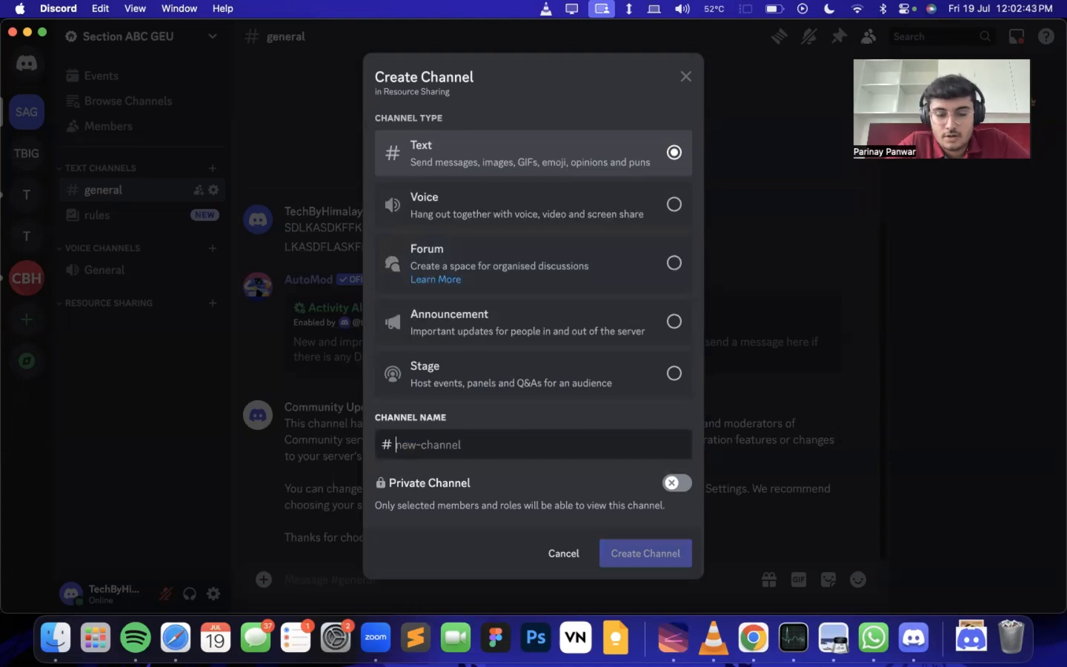
text(course)
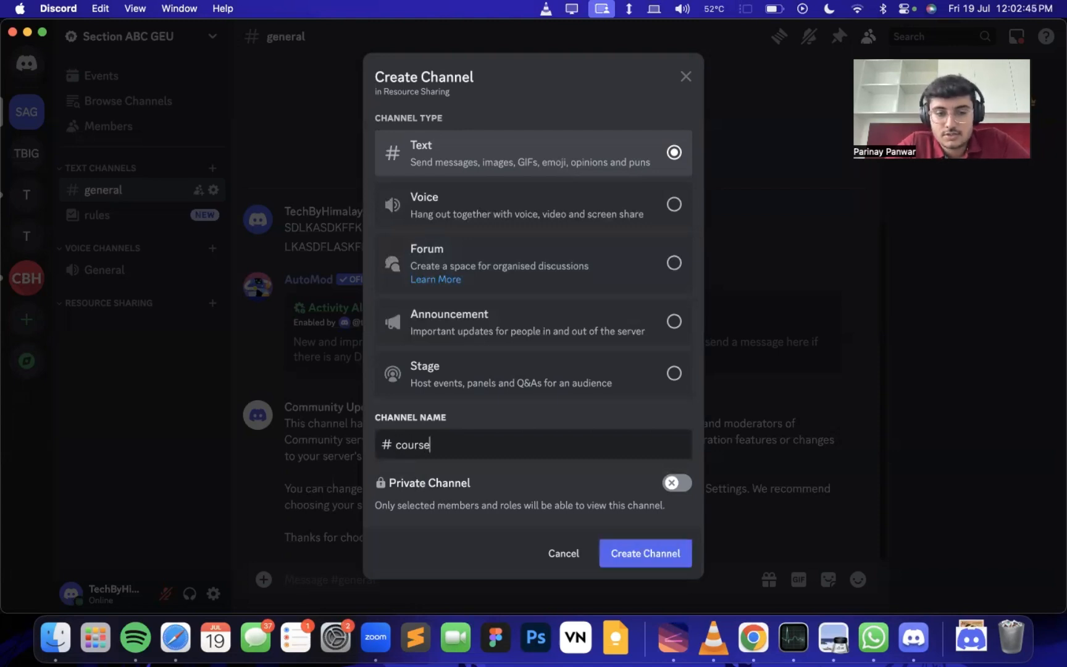
text(nkls)
key(BackSpace)
key(BackSpace)
text(s)
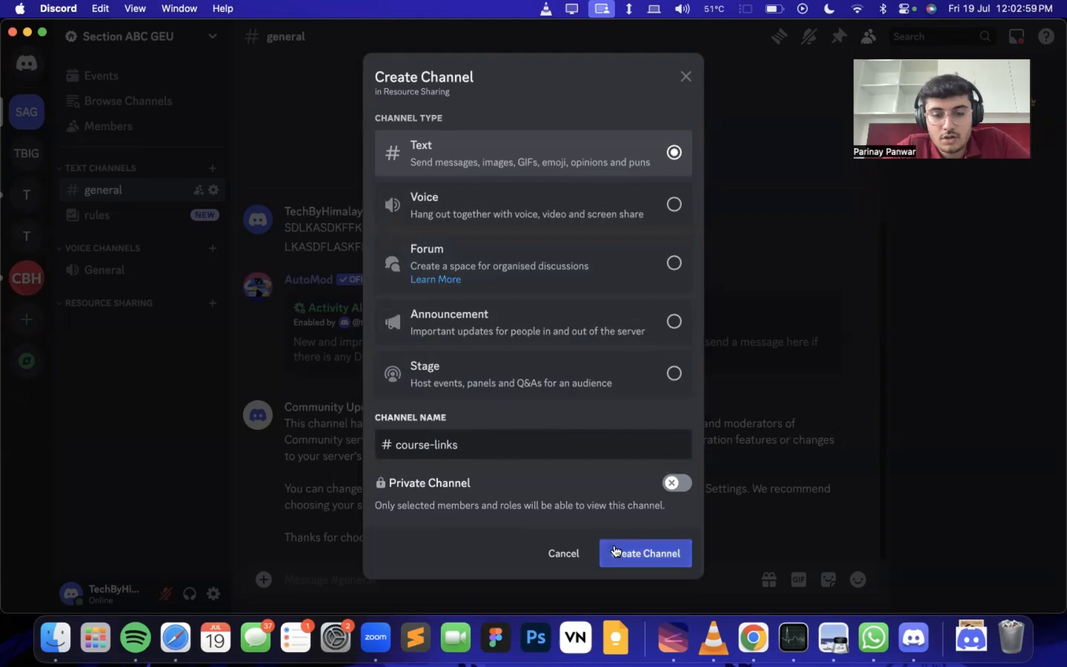
key(Return)
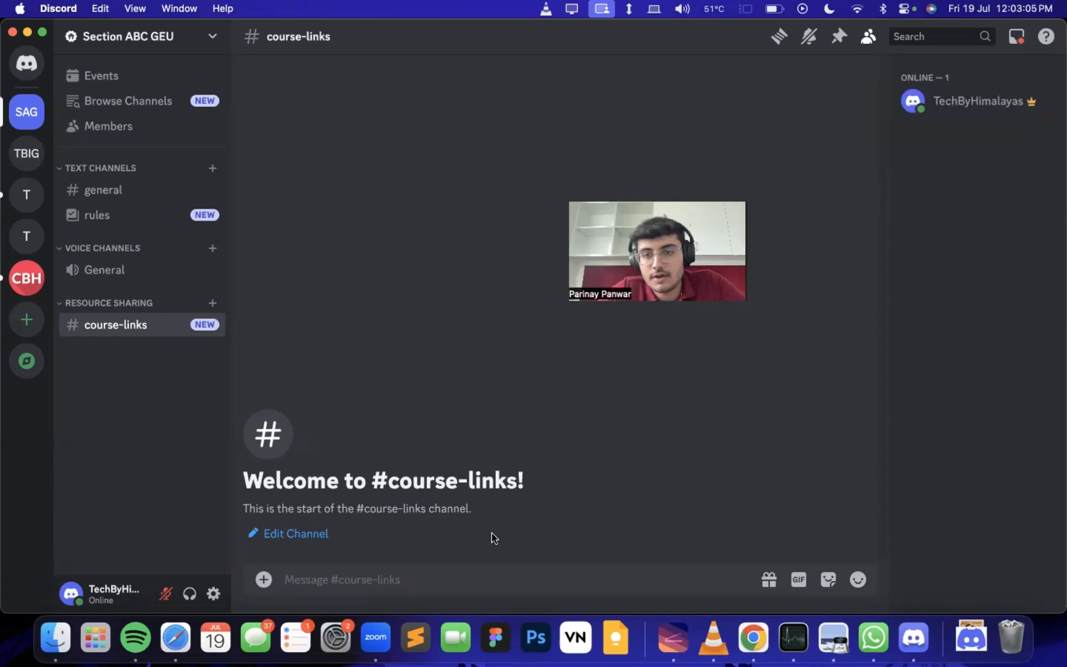
click(264, 579)
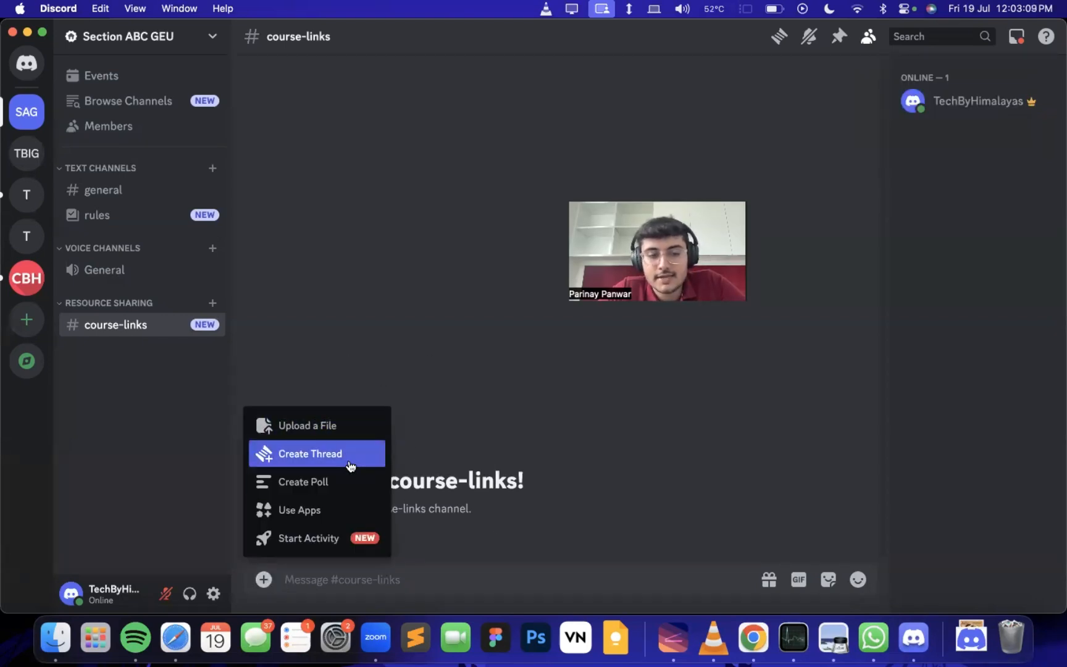
click(391, 303)
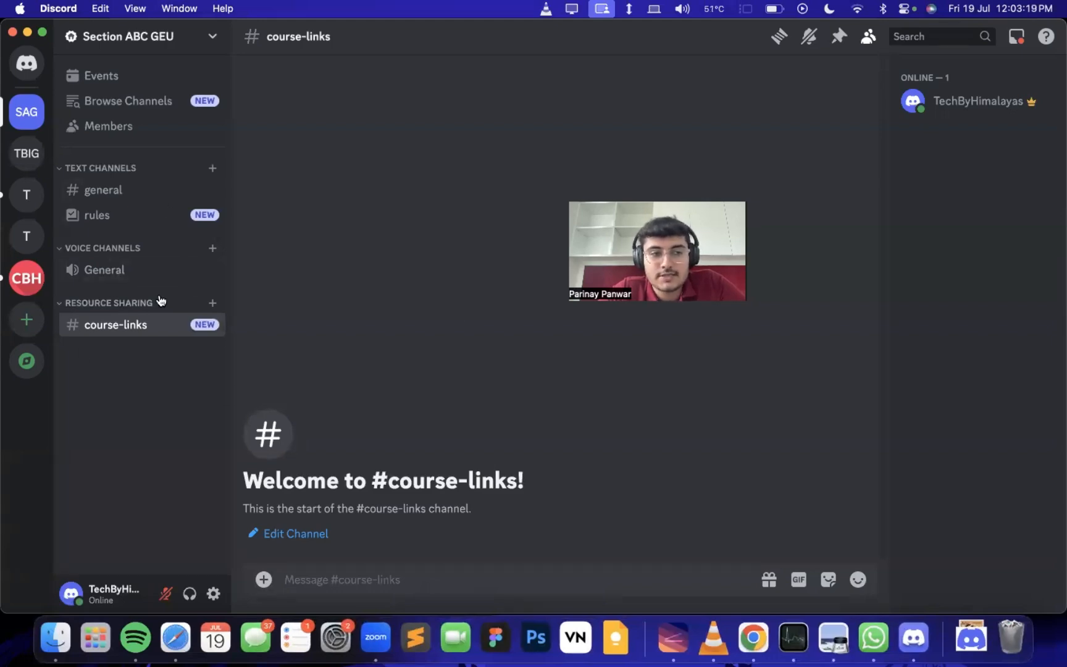
Examine the TechByHimalayas server's channel categories and the contents of its roles, annoncements and rules channels as an example.
click(20, 201)
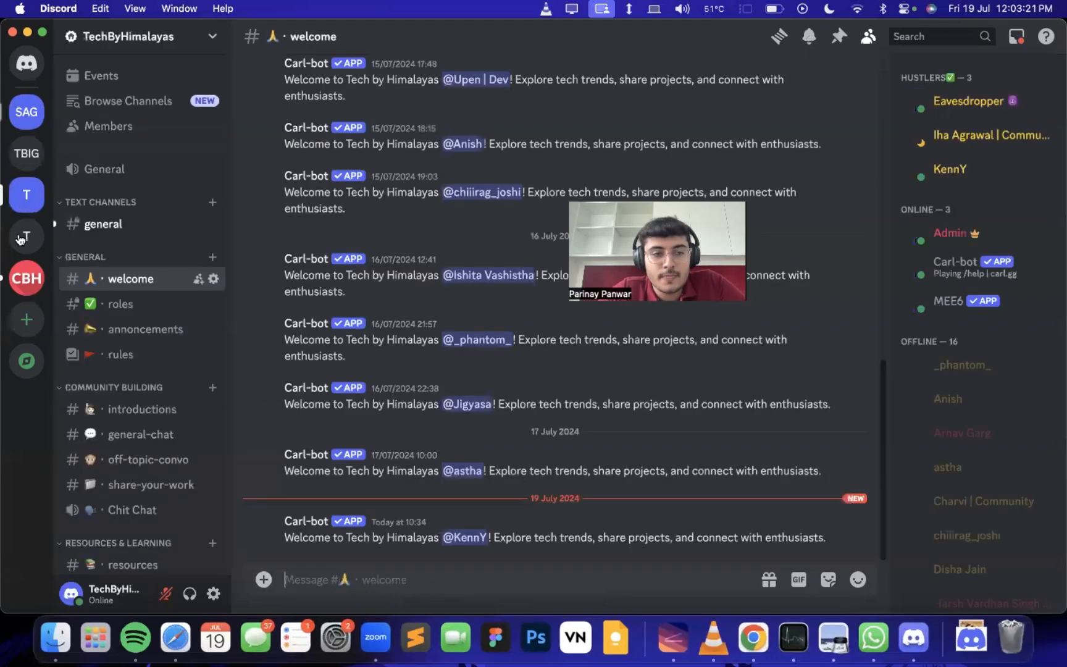
scroll(132, 528, down, 3)
scroll(148, 247, down, 10)
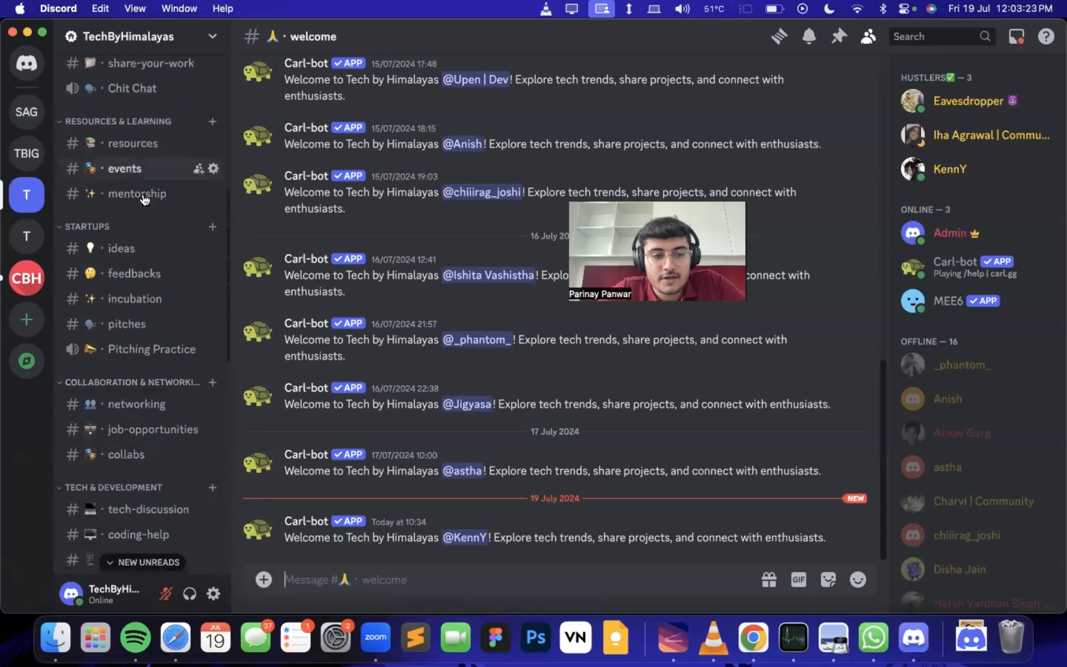
scroll(155, 259, up, 10)
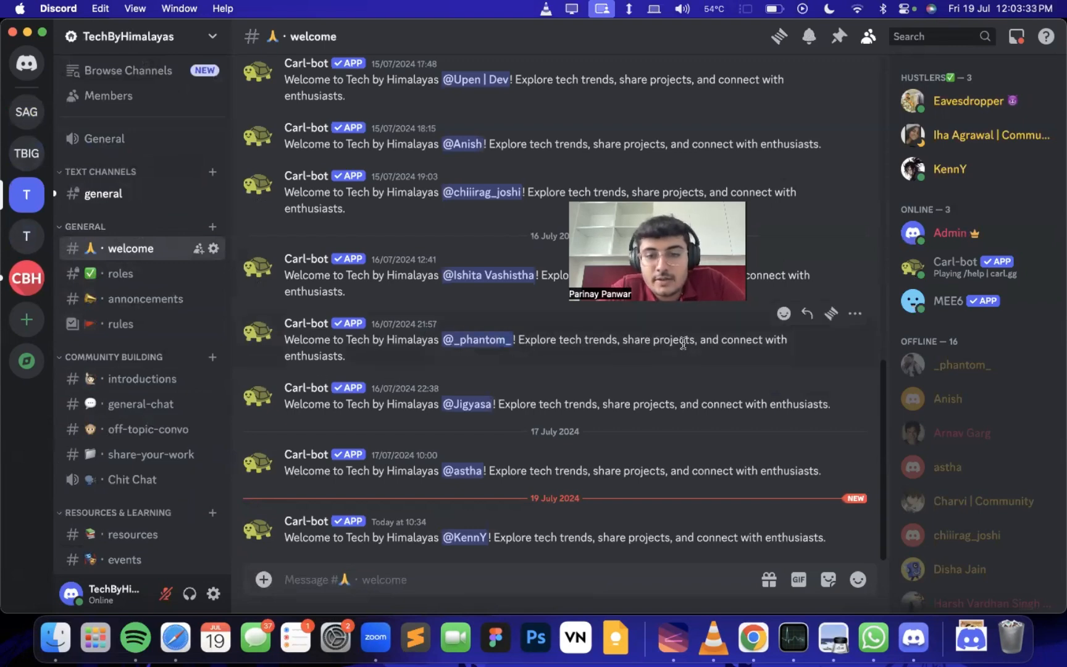
click(132, 275)
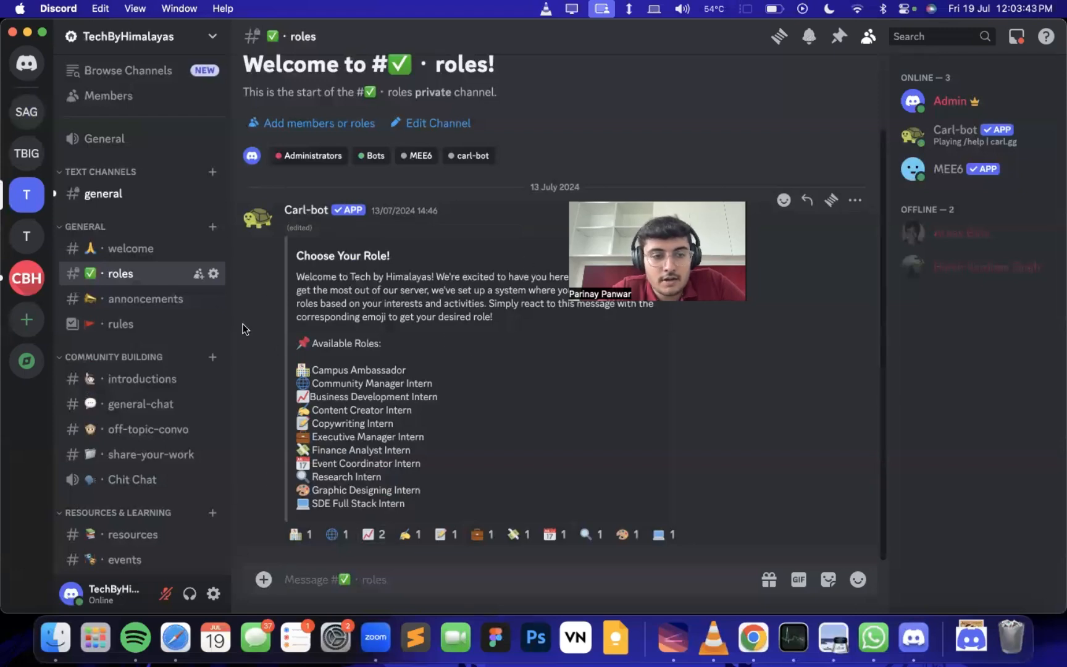
click(145, 299)
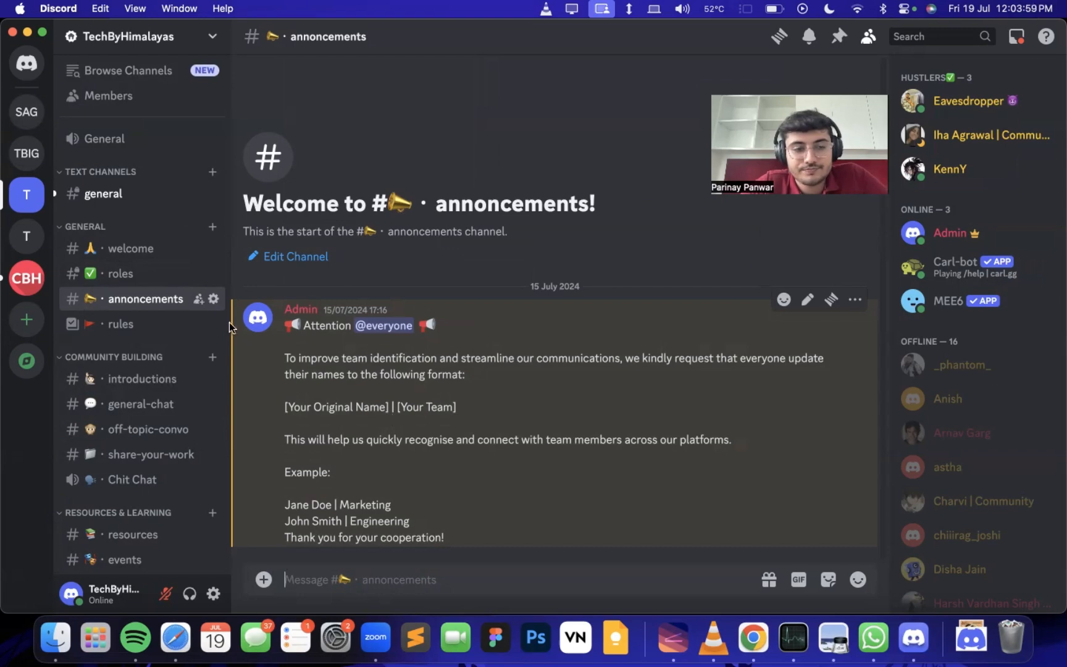
click(183, 327)
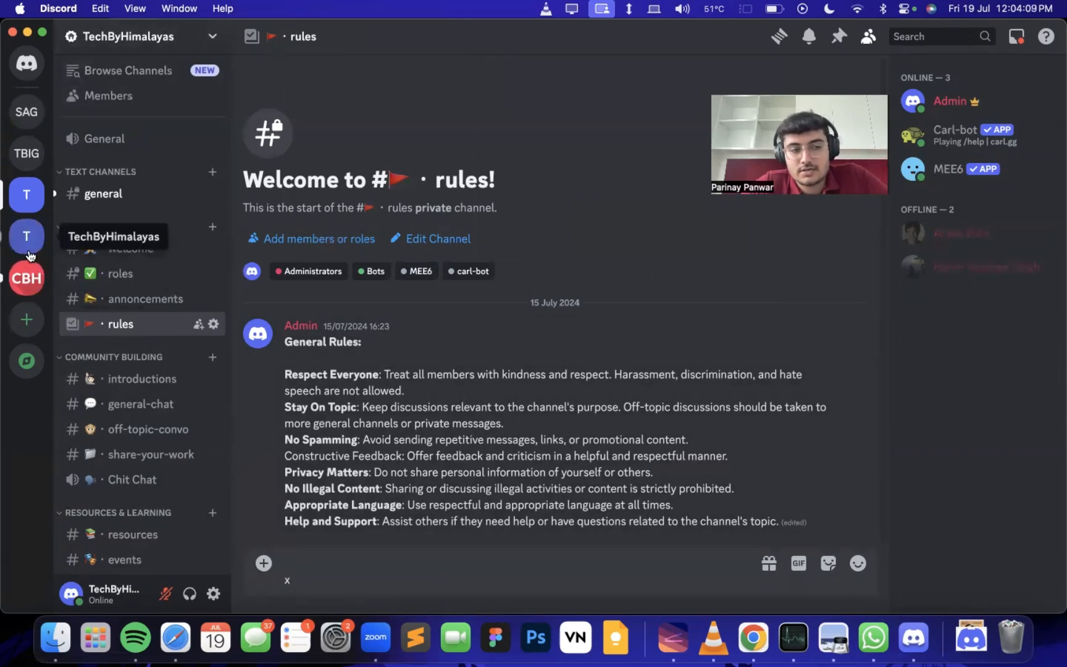
Start drafting a no-spam rule in the #rules channel of Section ABC GEU and clear the unsent text.
click(25, 121)
click(131, 215)
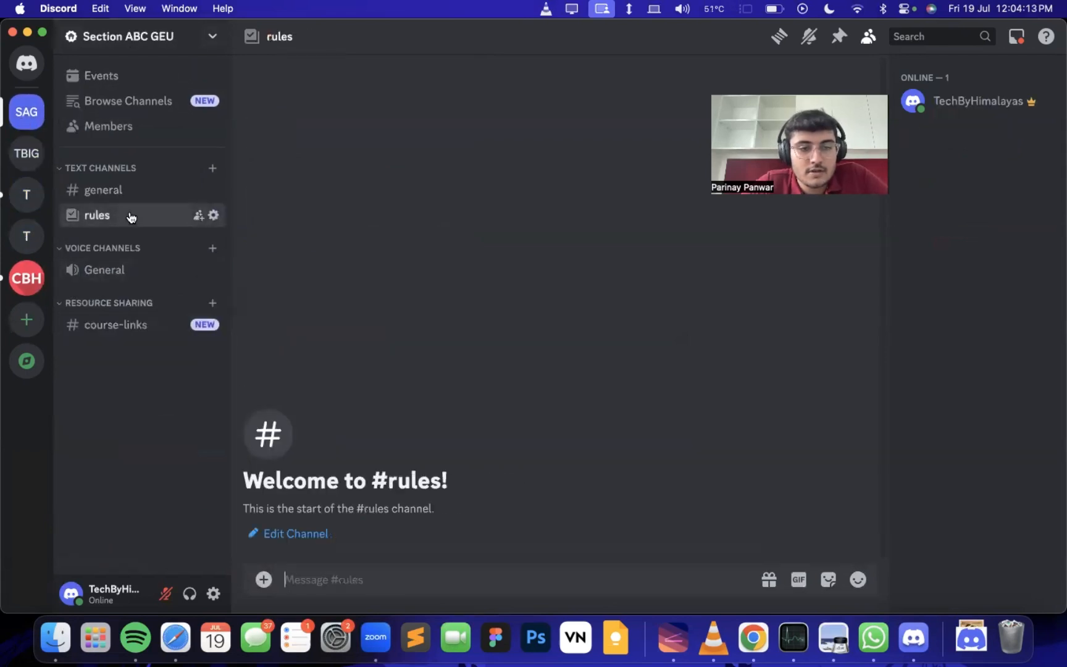
text(#)
key(BackSpace)
text(no spma)
key(super+BackSpace)
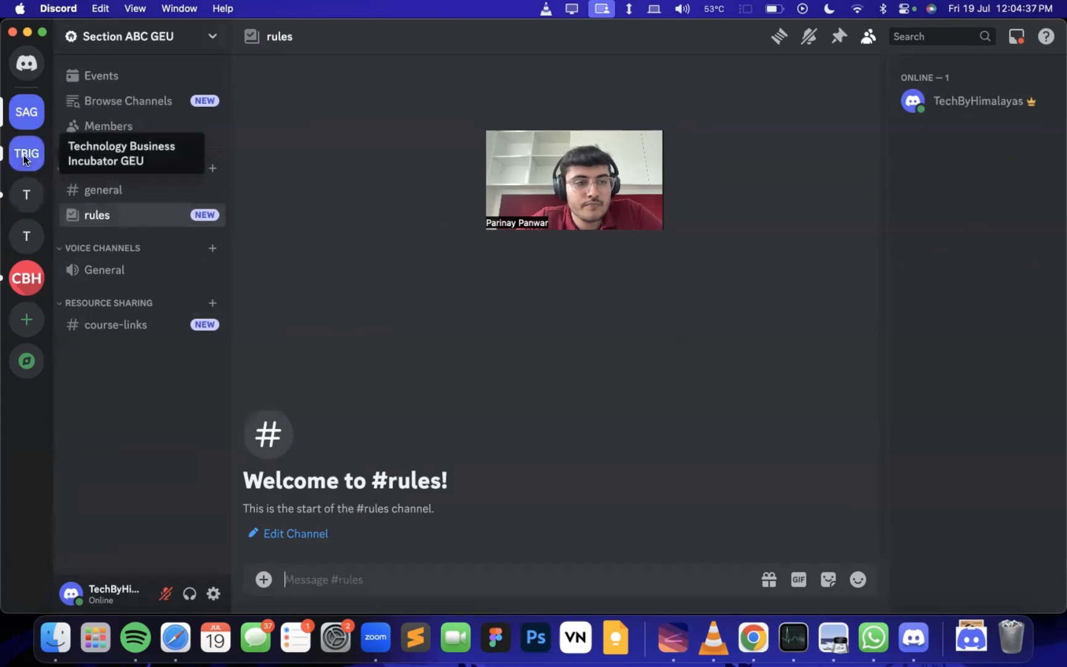
Open the introductions channel of the TechByHimalayas server and examine how its member list is grouped and coloured by role.
click(27, 202)
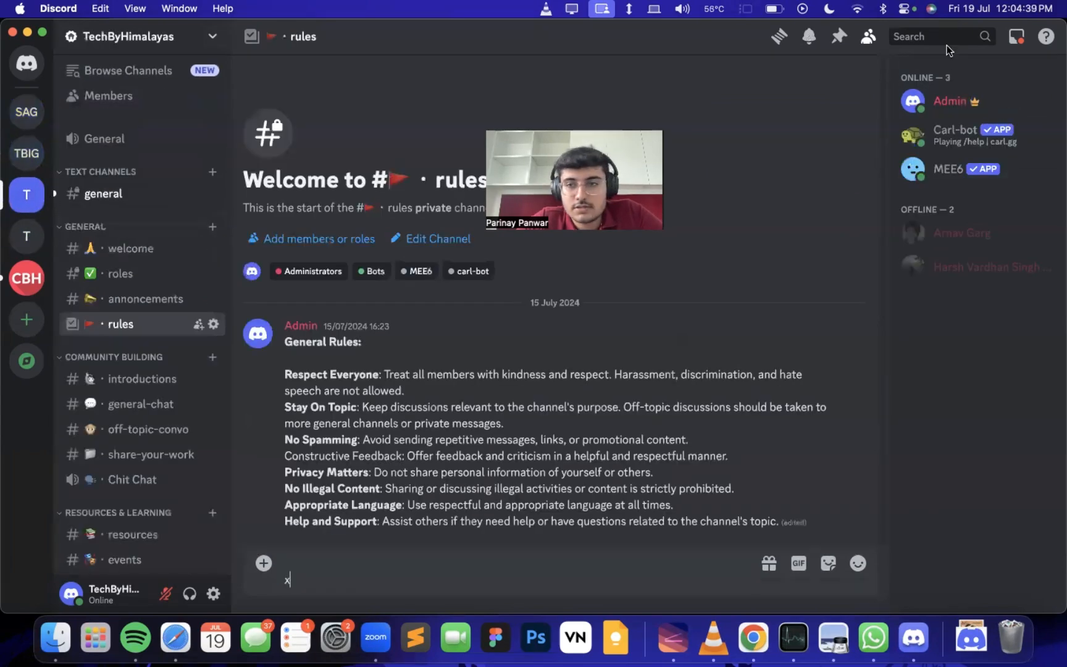
click(140, 379)
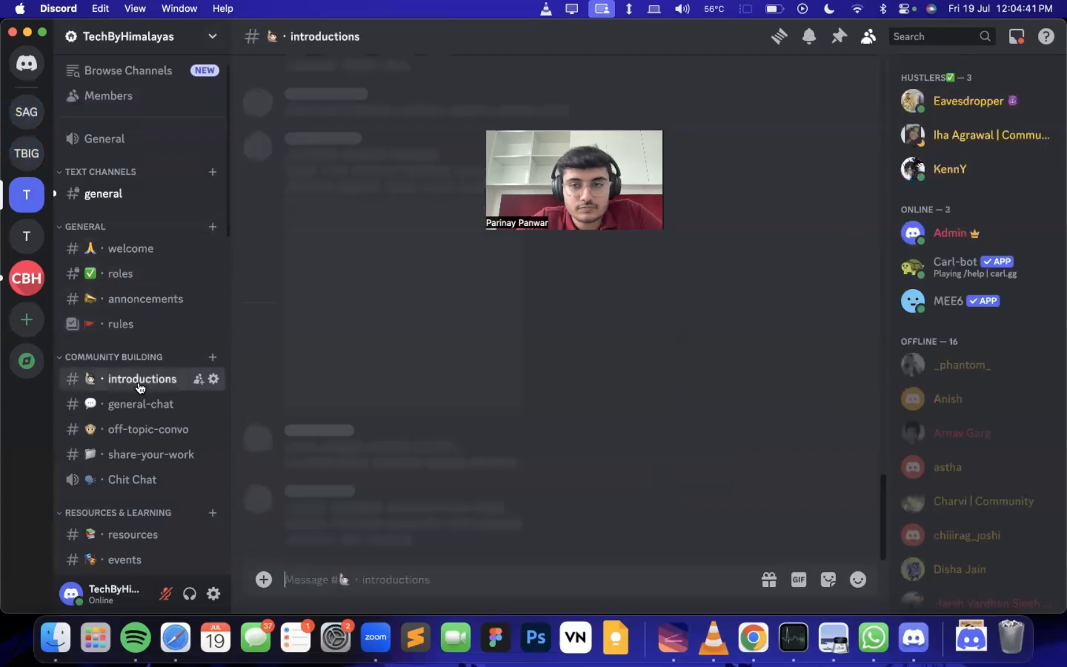
scroll(970, 273, down, 5)
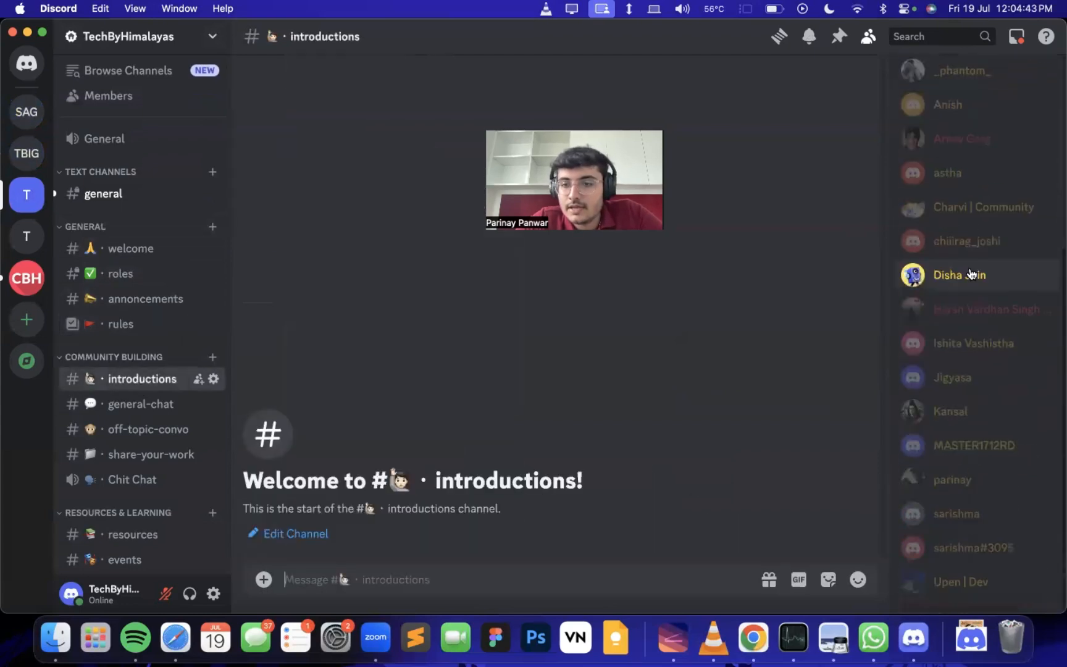
scroll(1041, 202, up, 5)
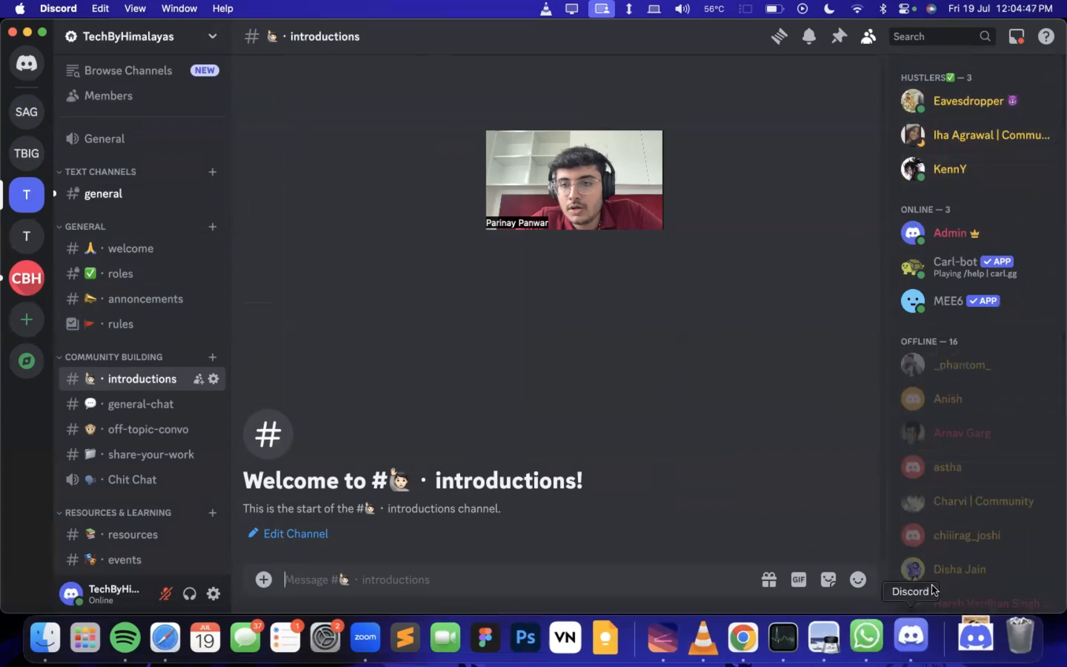
scroll(901, 80, down, 2)
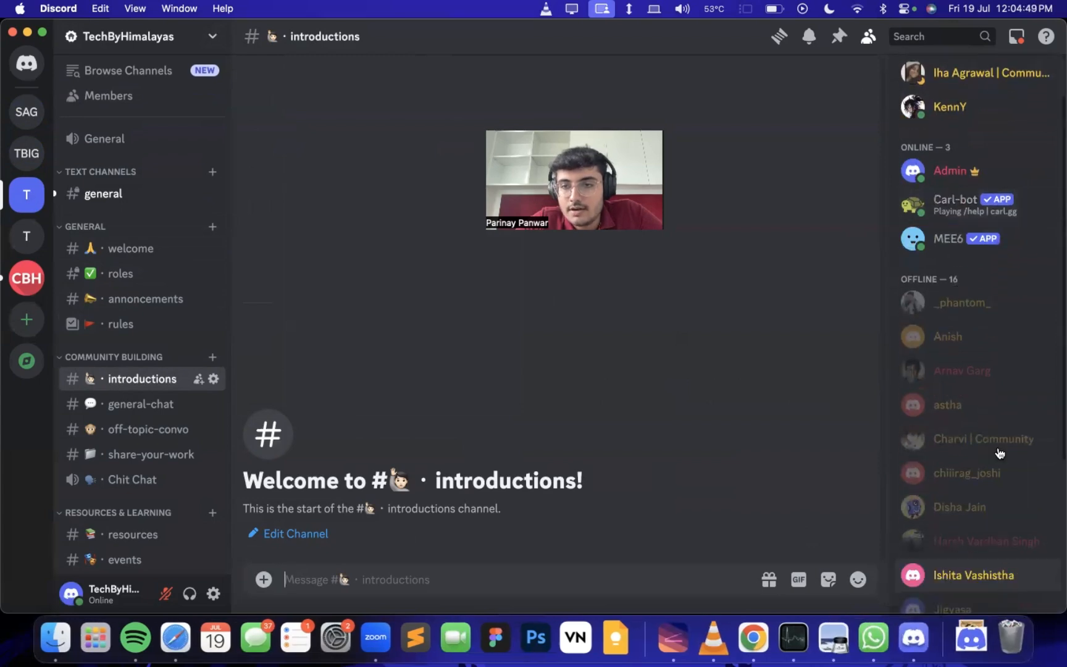
scroll(991, 350, up, 2)
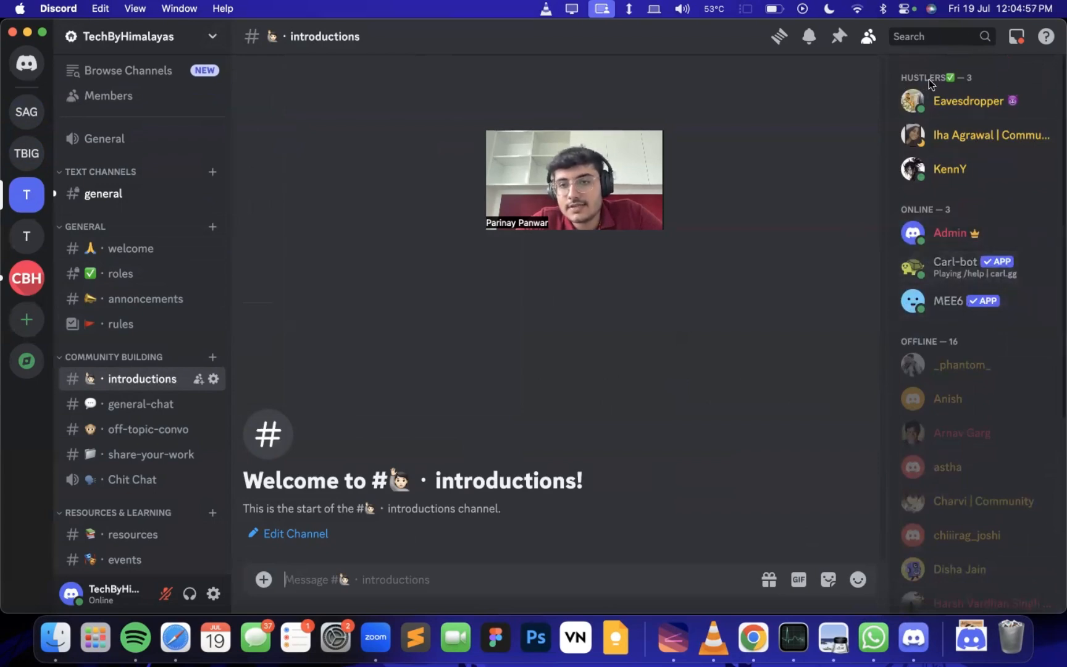
scroll(954, 253, down, 3)
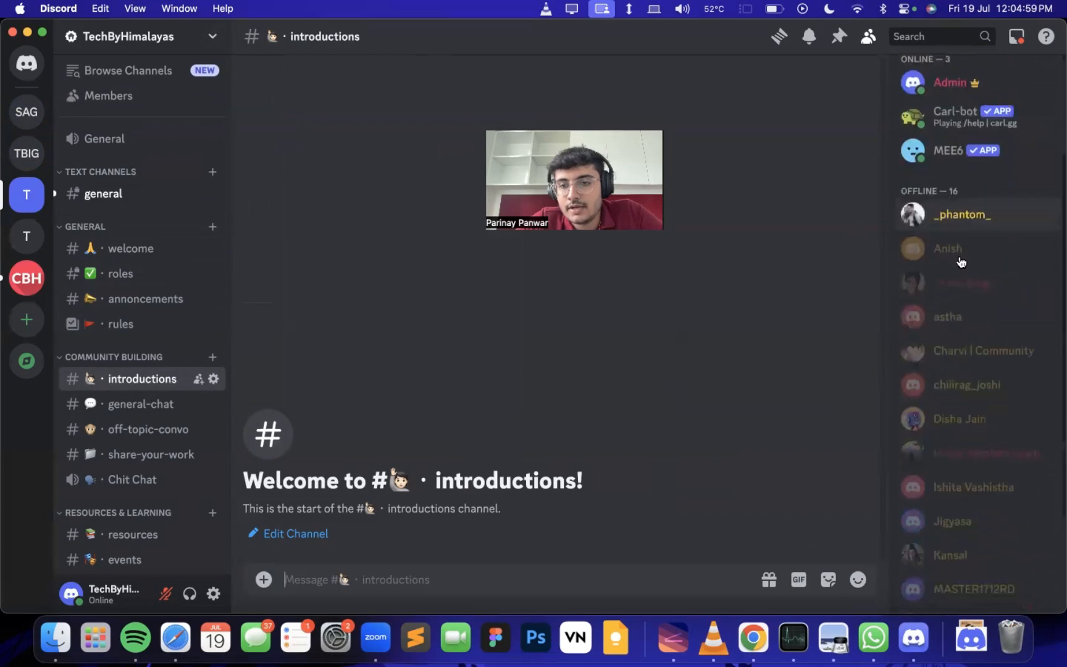
scroll(957, 371, down, 3)
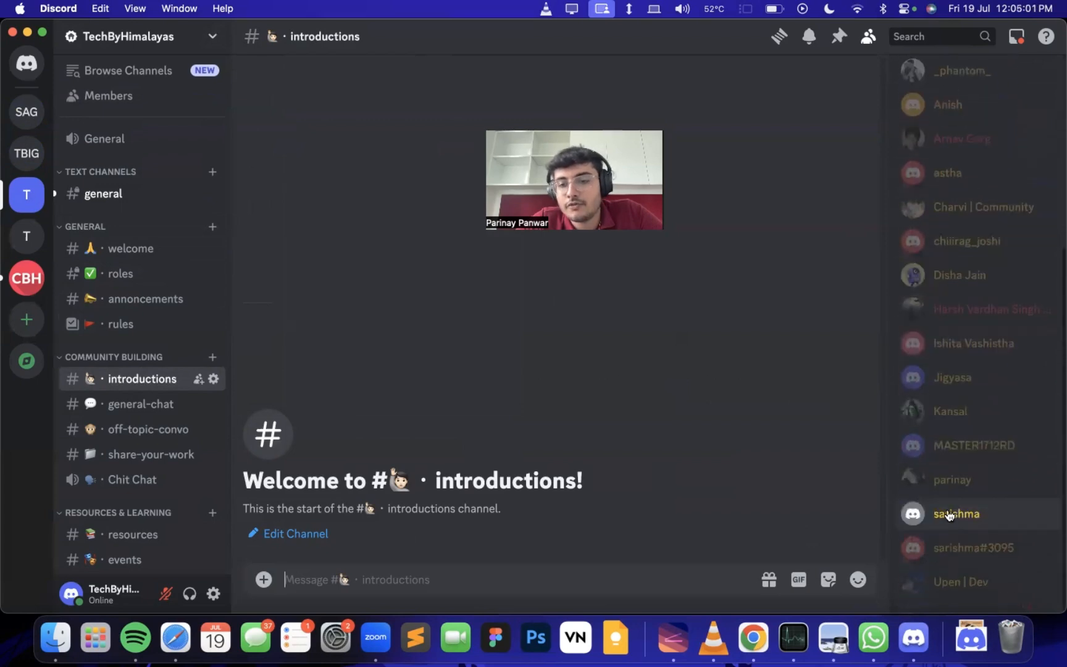
scroll(1000, 411, up, 3)
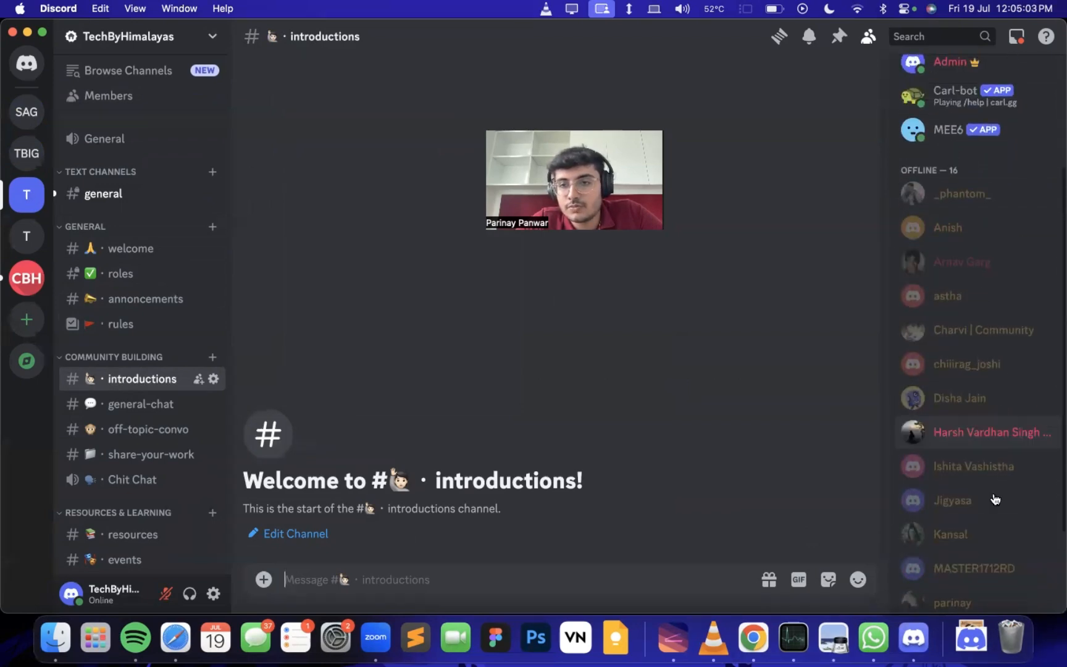
scroll(991, 539, down, 3)
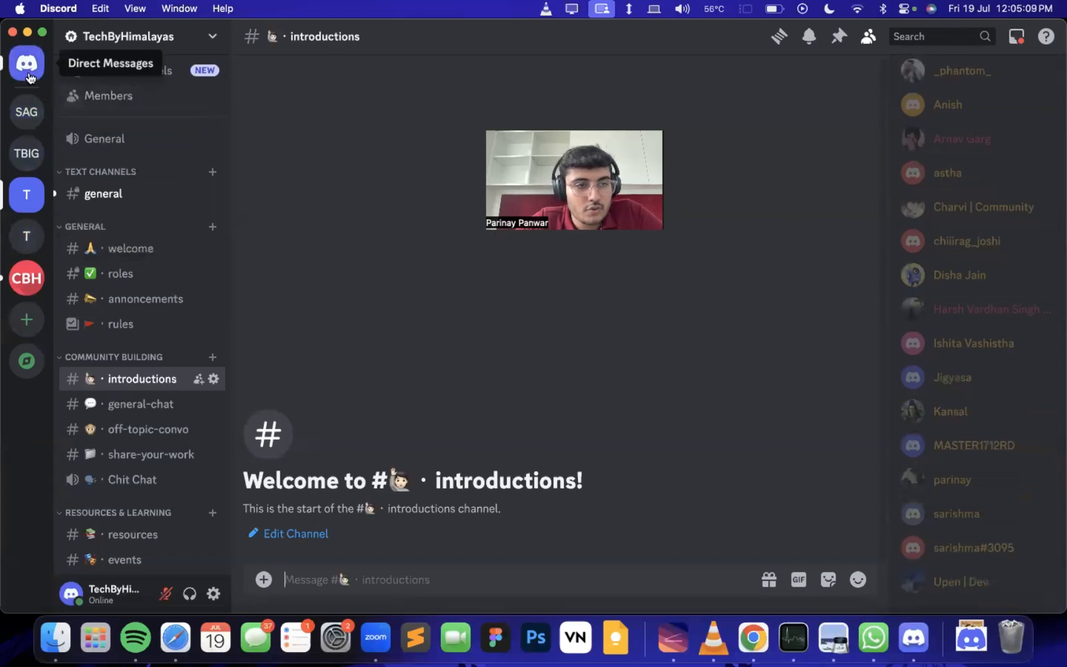
Return to the Section ABC GEU server, dismissing the channel options opened in TechByHimalayas.
right_click(97, 293)
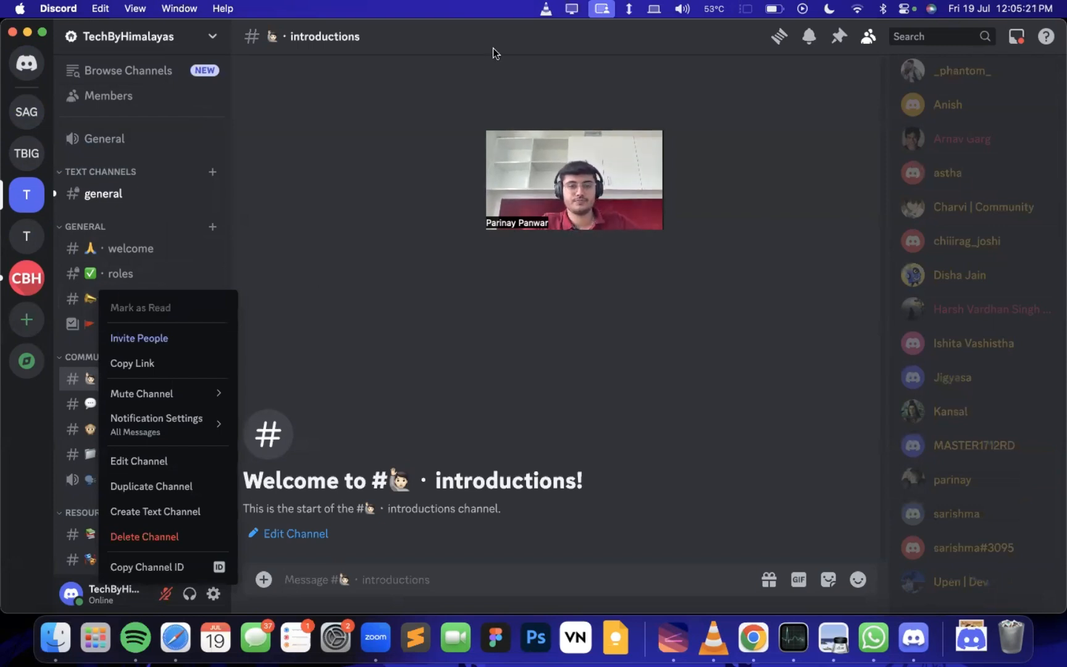
click(353, 142)
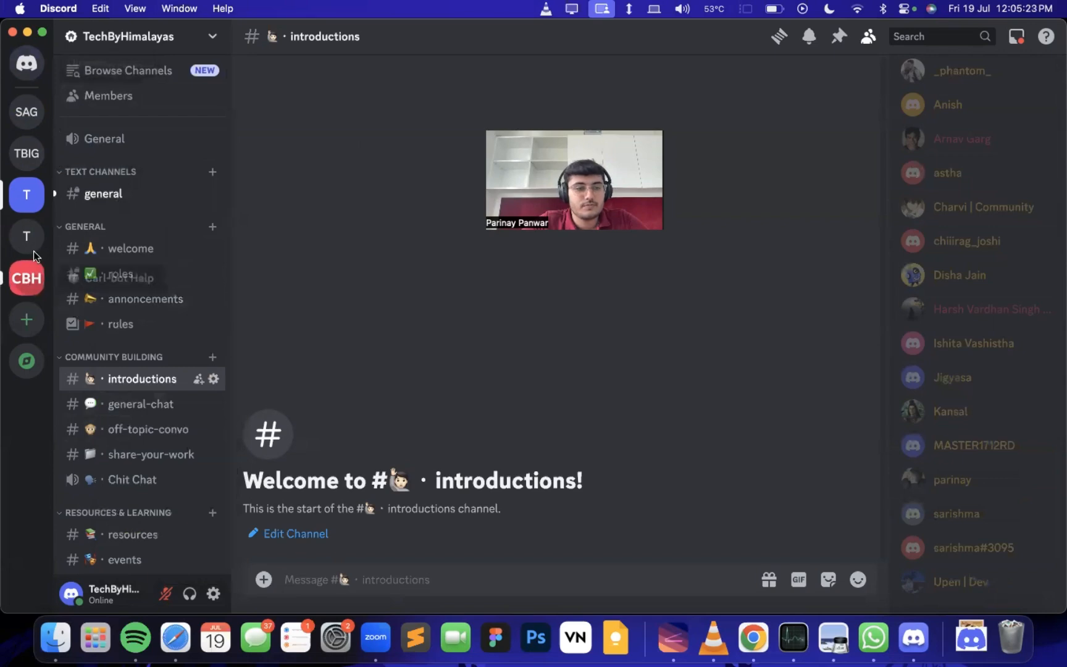
click(27, 118)
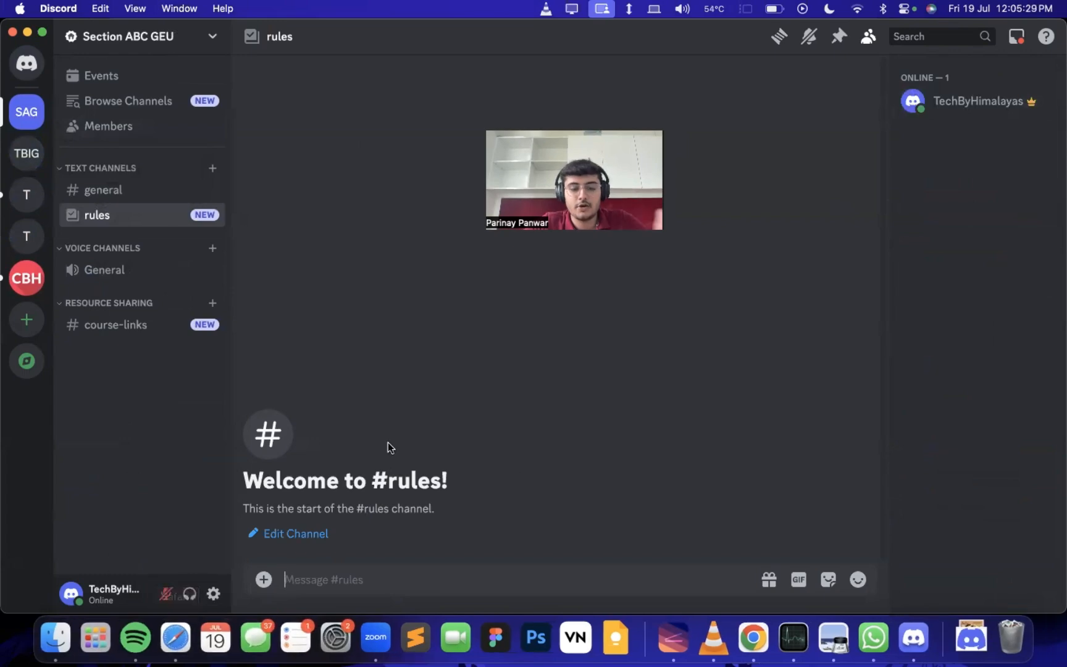
Switch to Safari and open excalidraw.com for a blank whiteboard.
click(173, 636)
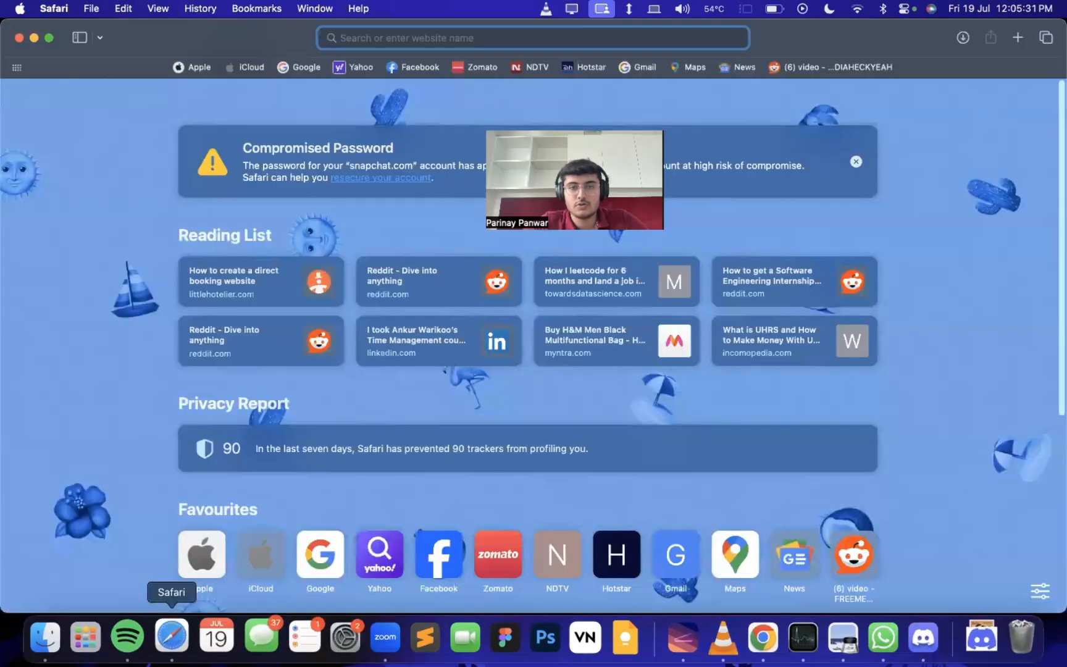
text(excal)
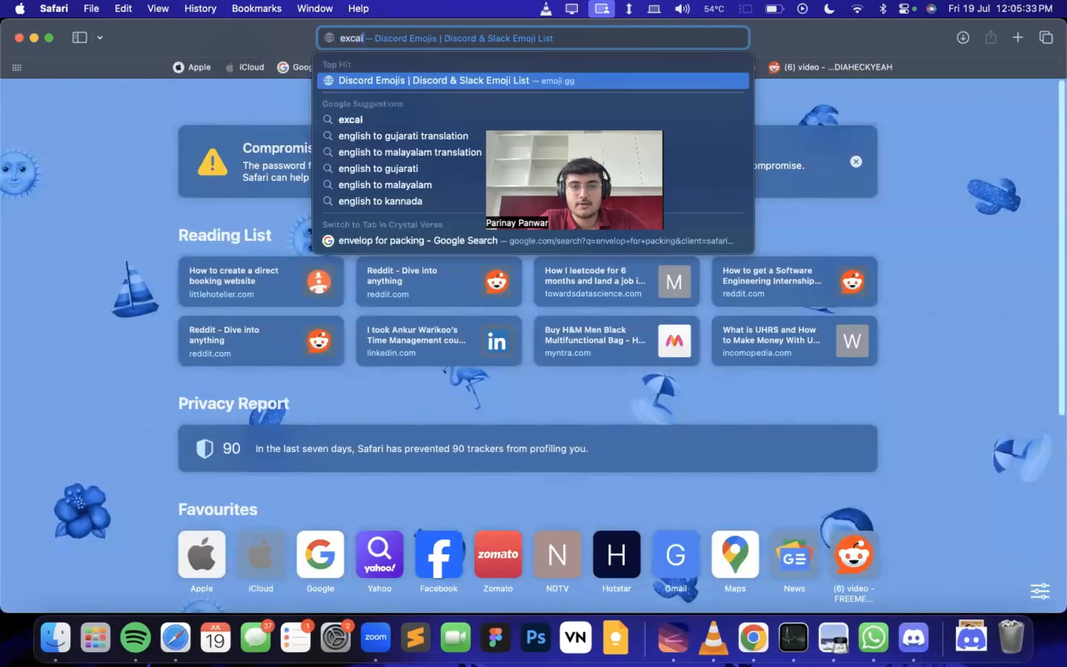
text(idraw.com)
key(Return)
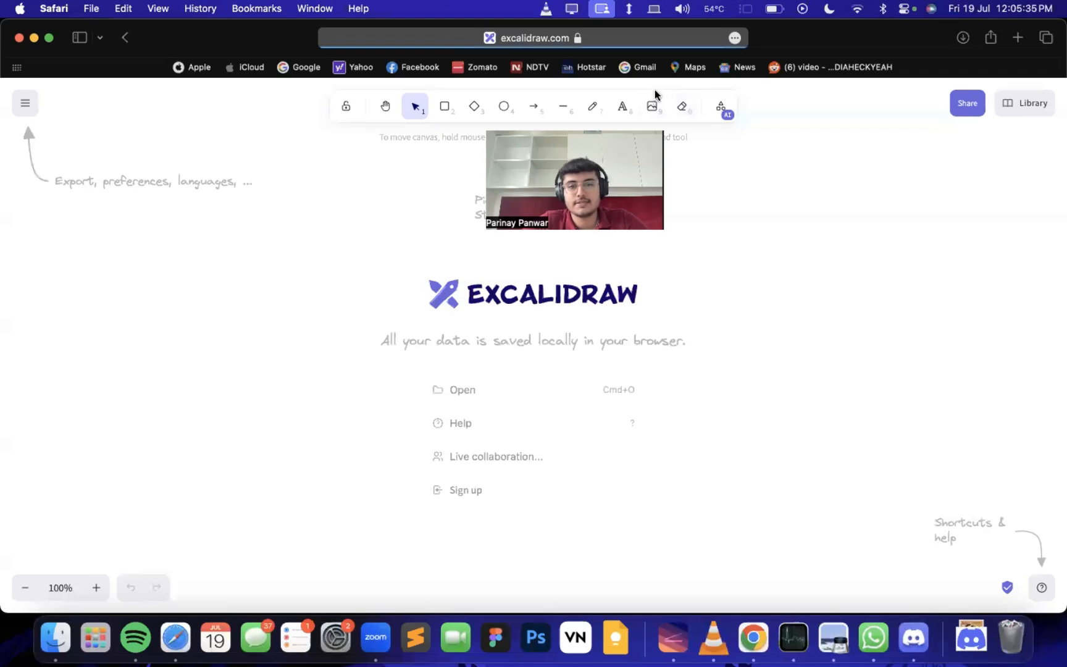
Handwrite the word ADMIN in black with the Draw tool near the top of the canvas.
click(591, 107)
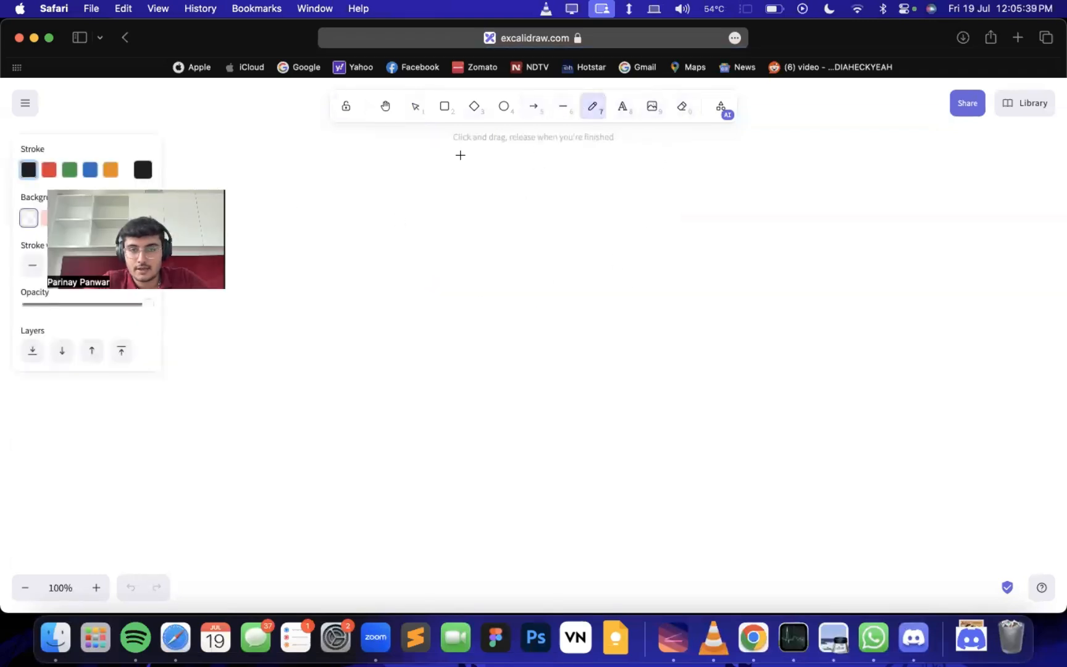
mouse_move(445, 196)
mouse_down()
mouse_move(435, 251)
mouse_move(461, 238)
mouse_up()
drag(441, 225, 460, 224)
mouse_move(485, 204)
mouse_down()
mouse_move(491, 244)
mouse_move(562, 262)
mouse_up()
drag(587, 216, 583, 280)
drag(609, 220, 648, 198)
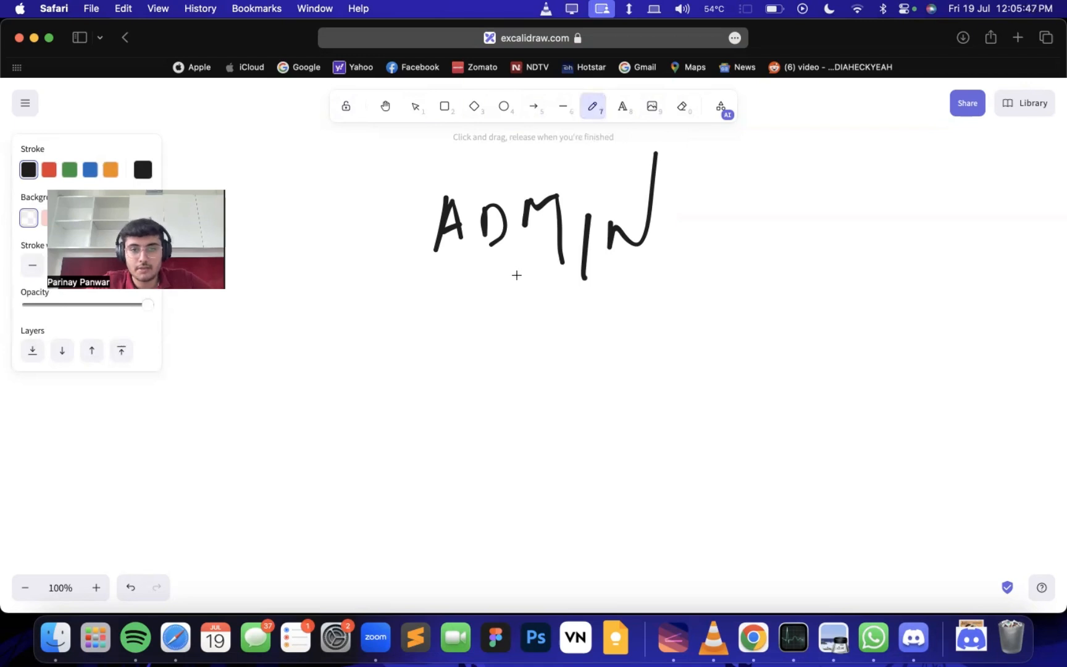
Draw a stem below ADMIN leading to a long horizontal line with four short branches hanging from it.
drag(496, 270, 498, 318)
drag(395, 311, 724, 326)
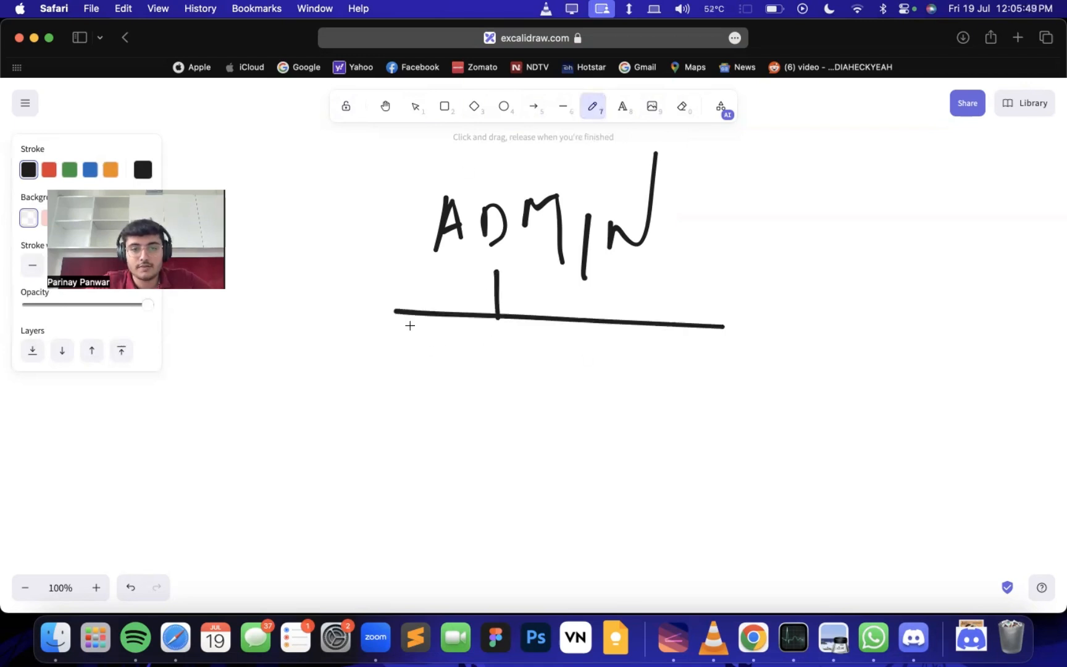
drag(395, 311, 402, 366)
drag(496, 317, 504, 350)
drag(568, 321, 584, 369)
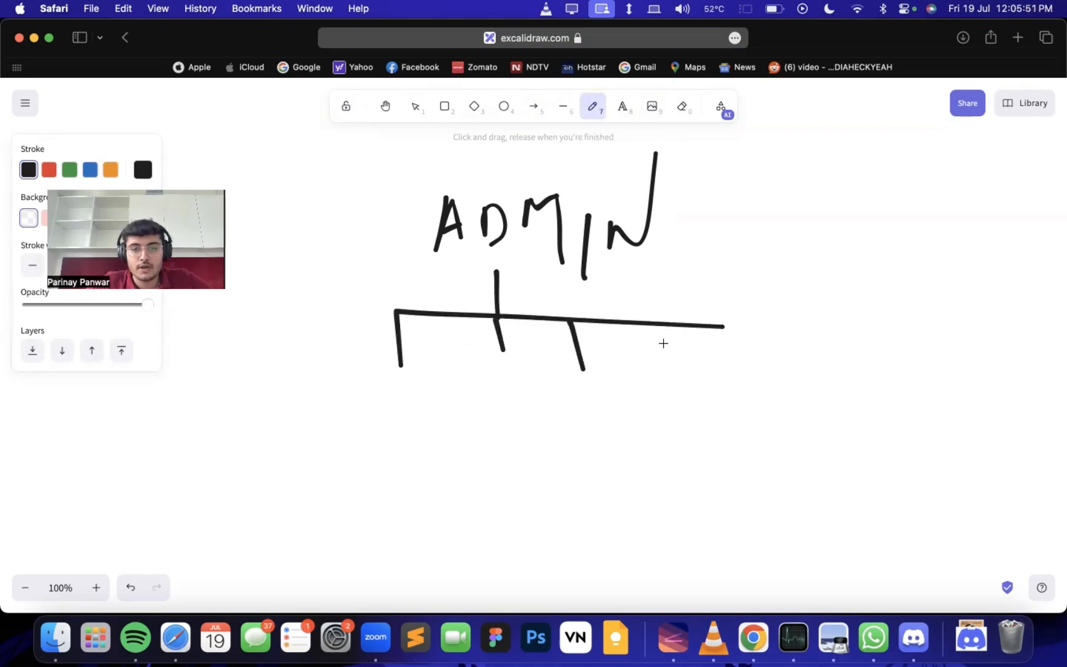
drag(712, 321, 716, 380)
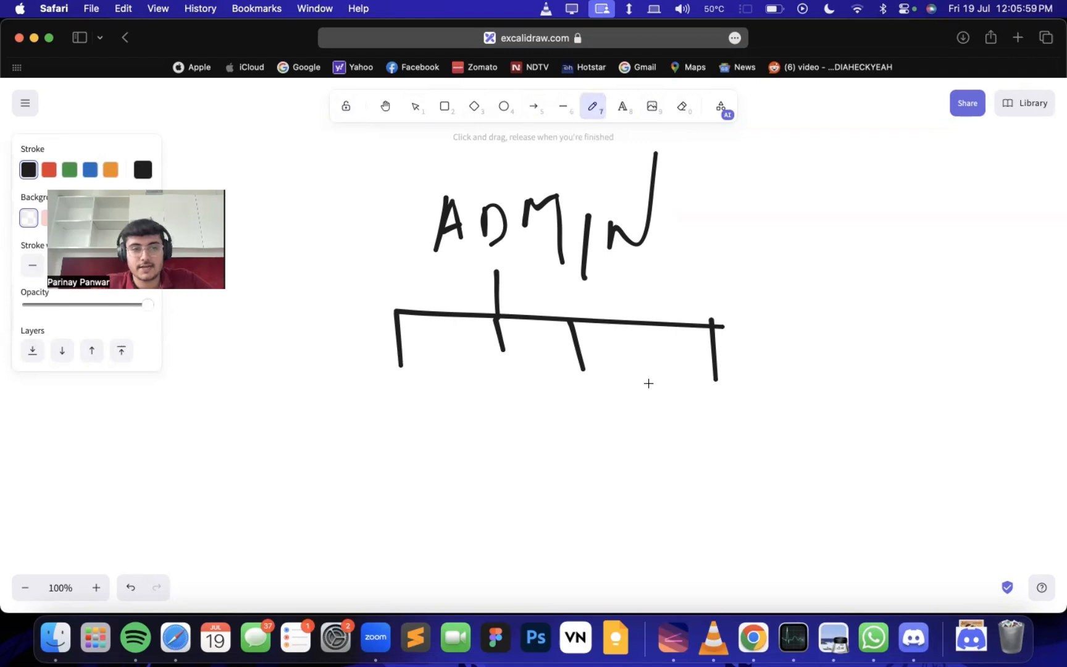
Handwrite HOD under the first branch and draw a long horizontal line beneath it.
drag(365, 394, 385, 408)
drag(395, 394, 402, 395)
drag(409, 388, 421, 410)
drag(354, 427, 755, 439)
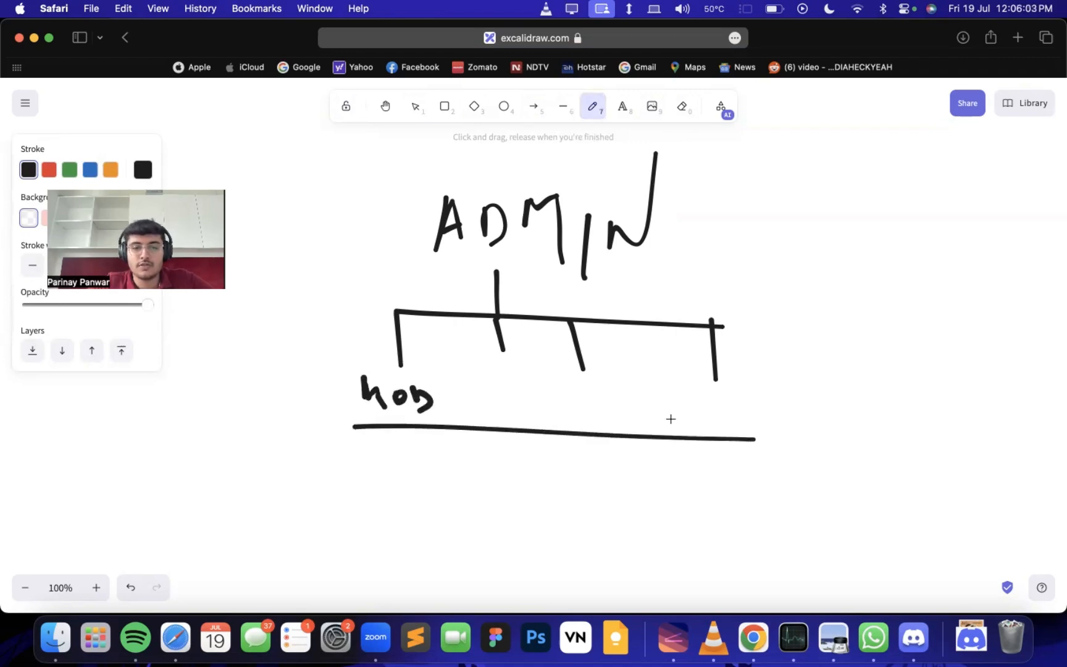
Draw four curved branches spreading downward from the line under HOD.
scroll(681, 352, down, 5)
mouse_move(393, 283)
mouse_down()
mouse_move(78, 477)
mouse_move(847, 428)
mouse_up()
drag(695, 295, 1036, 396)
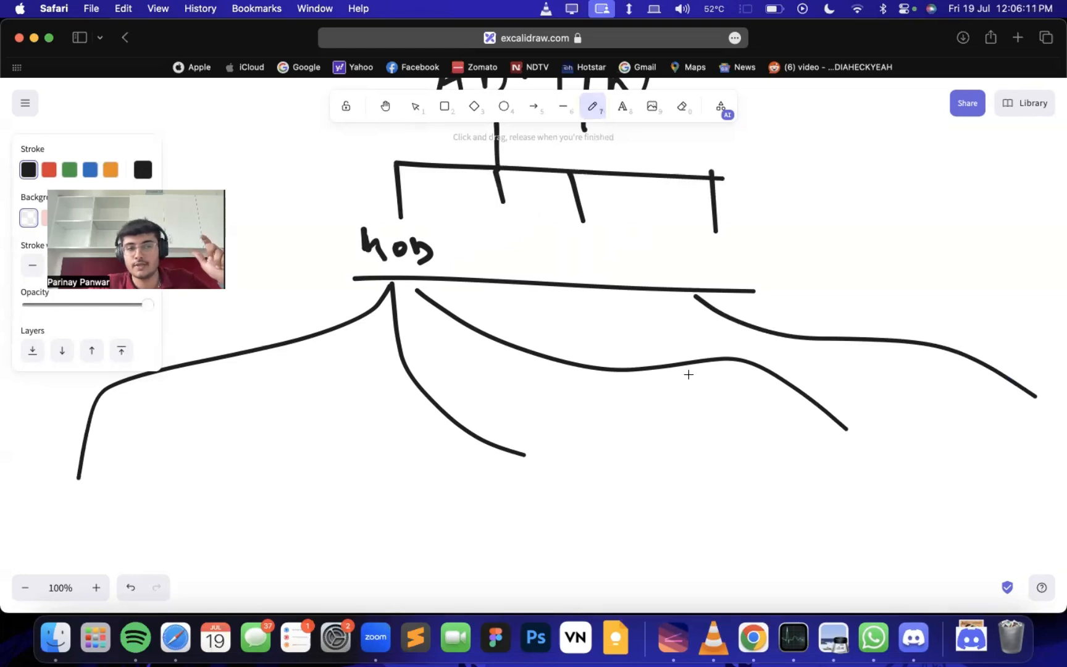
Handwrite Mentors, ADV and INV at the ends of the first three curved branches.
mouse_move(42, 477)
mouse_down()
mouse_move(61, 500)
mouse_move(134, 503)
mouse_move(167, 484)
mouse_move(205, 491)
mouse_move(213, 508)
mouse_up()
click(461, 490)
drag(464, 459, 482, 506)
mouse_move(480, 473)
mouse_down()
mouse_move(502, 480)
mouse_move(481, 505)
mouse_up()
mouse_move(505, 474)
mouse_down()
mouse_move(517, 494)
mouse_move(528, 469)
mouse_up()
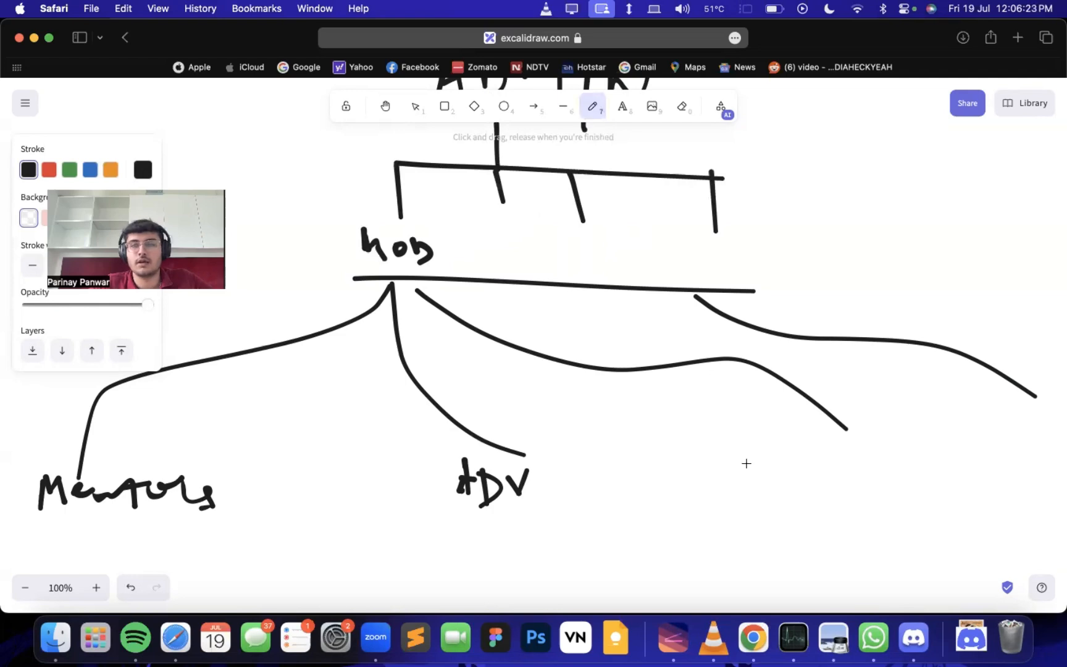
mouse_move(793, 447)
mouse_down()
mouse_move(797, 482)
mouse_move(826, 450)
mouse_up()
drag(783, 491, 822, 487)
mouse_move(833, 453)
mouse_down()
mouse_move(846, 480)
mouse_move(869, 455)
mouse_move(905, 443)
mouse_up()
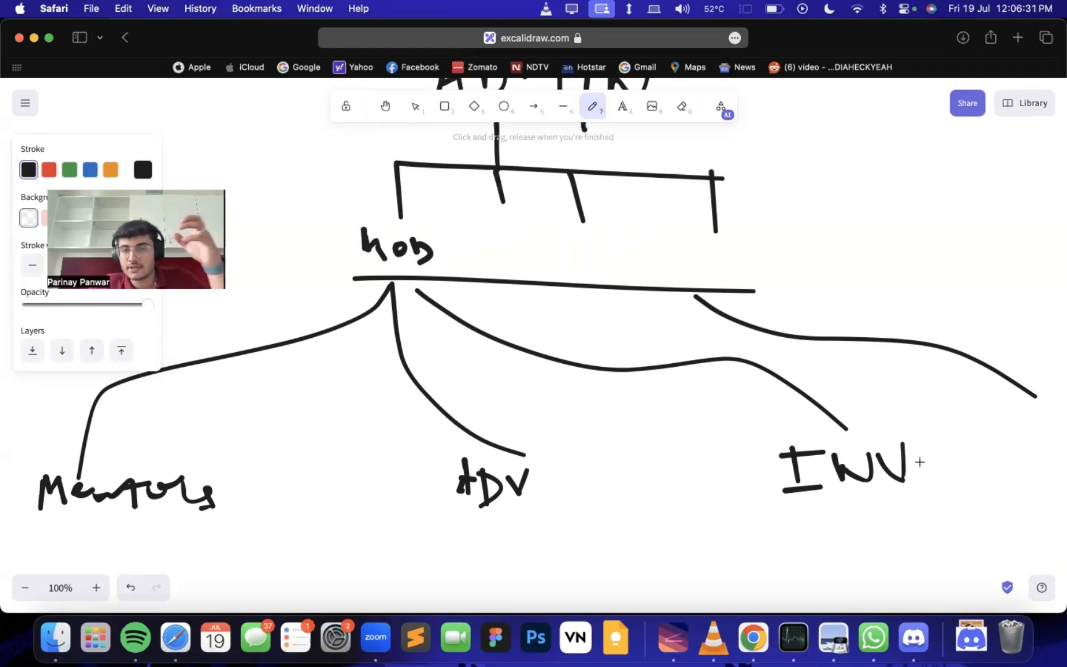
Draw a downward arrow below the Mentors and ADV level and handwrite STUDENTS under it to complete the hierarchy.
scroll(921, 463, right, 3)
scroll(921, 463, down, 1)
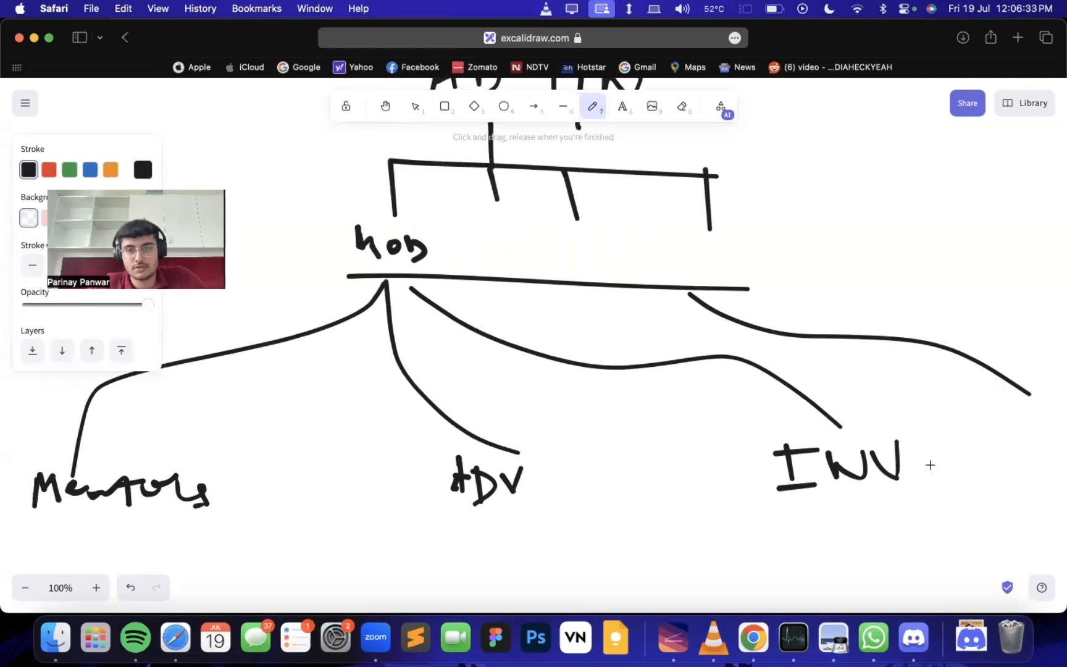
scroll(915, 392, down, 6)
scroll(915, 392, left, 8)
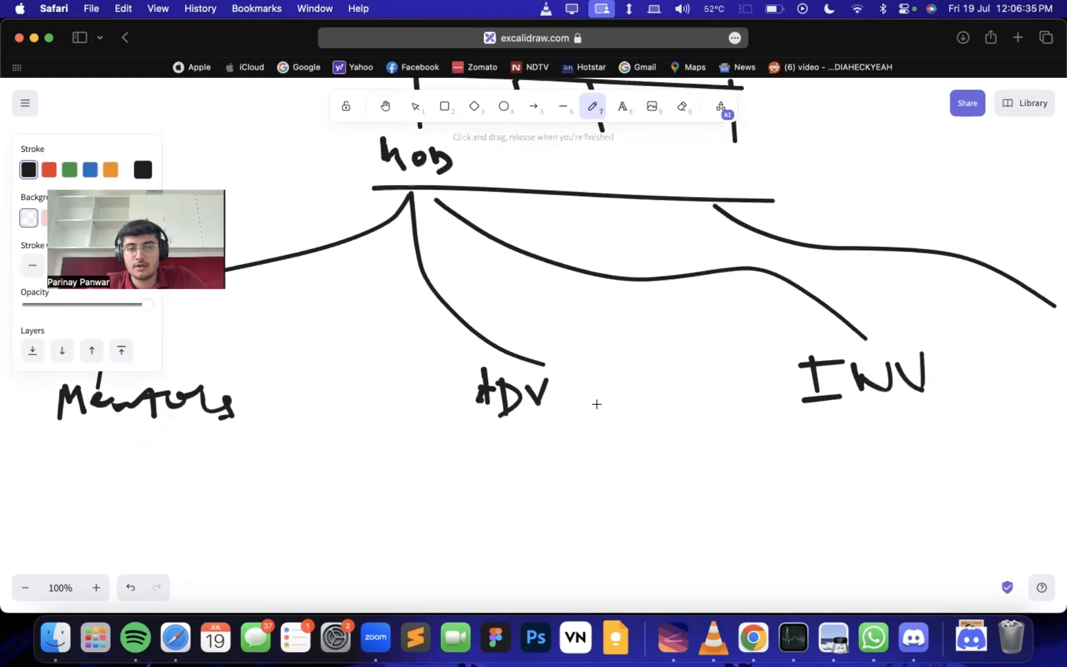
drag(471, 327, 471, 340)
mouse_move(482, 436)
mouse_down()
mouse_move(490, 447)
mouse_move(397, 485)
mouse_move(456, 455)
mouse_up()
mouse_move(448, 455)
mouse_down()
mouse_move(448, 488)
mouse_move(508, 451)
mouse_move(526, 487)
mouse_up()
click(571, 455)
drag(571, 457, 596, 479)
mouse_move(573, 453)
mouse_down()
mouse_move(639, 449)
mouse_move(661, 479)
mouse_move(677, 444)
mouse_up()
drag(711, 442, 697, 481)
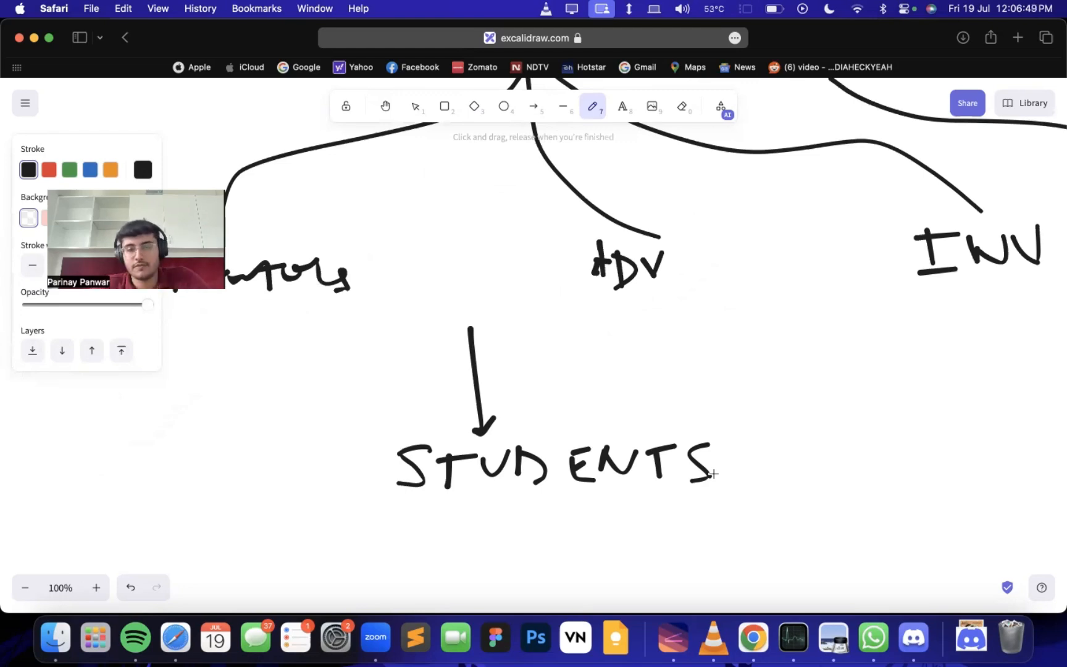
scroll(662, 247, up, 5)
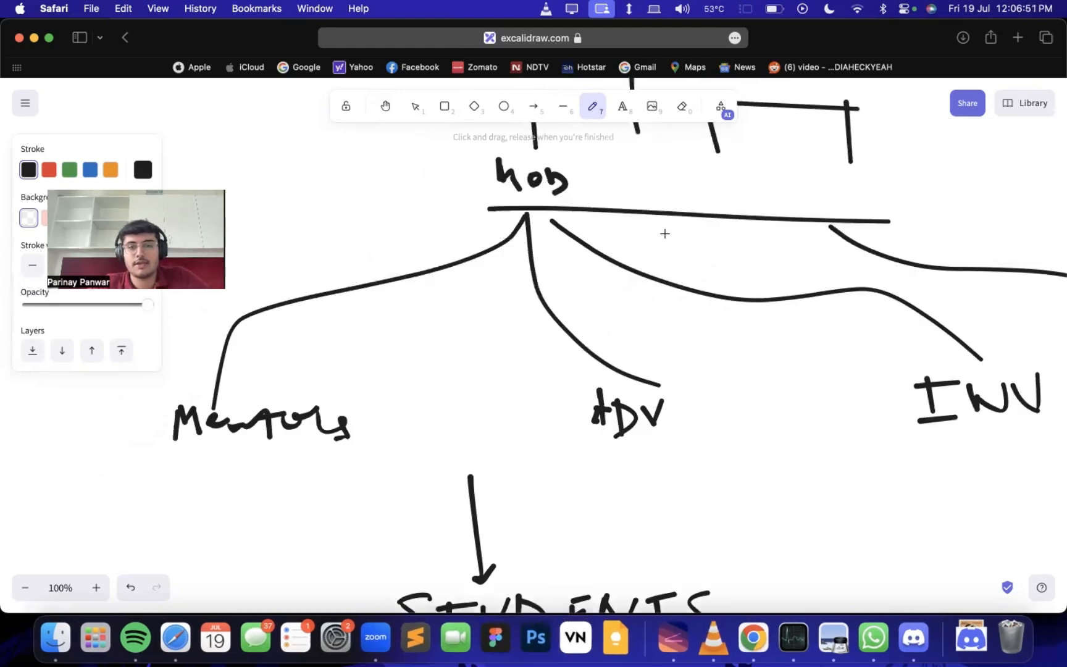
scroll(708, 394, down, 3)
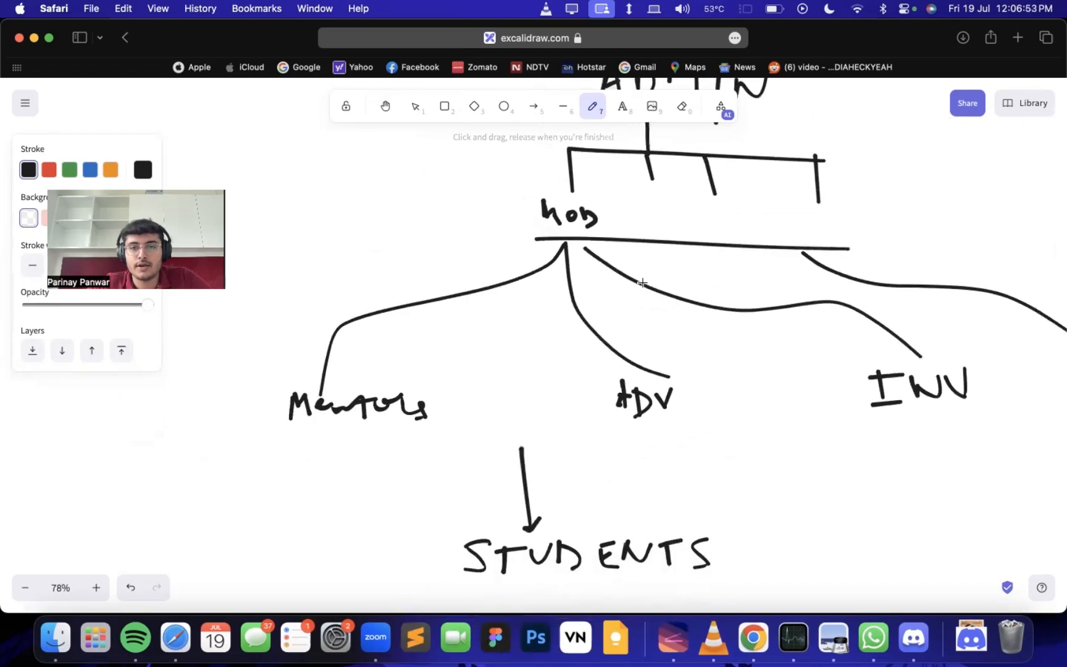
Switch to Discord and create a new role in the Section ABC GEU server settings.
click(914, 637)
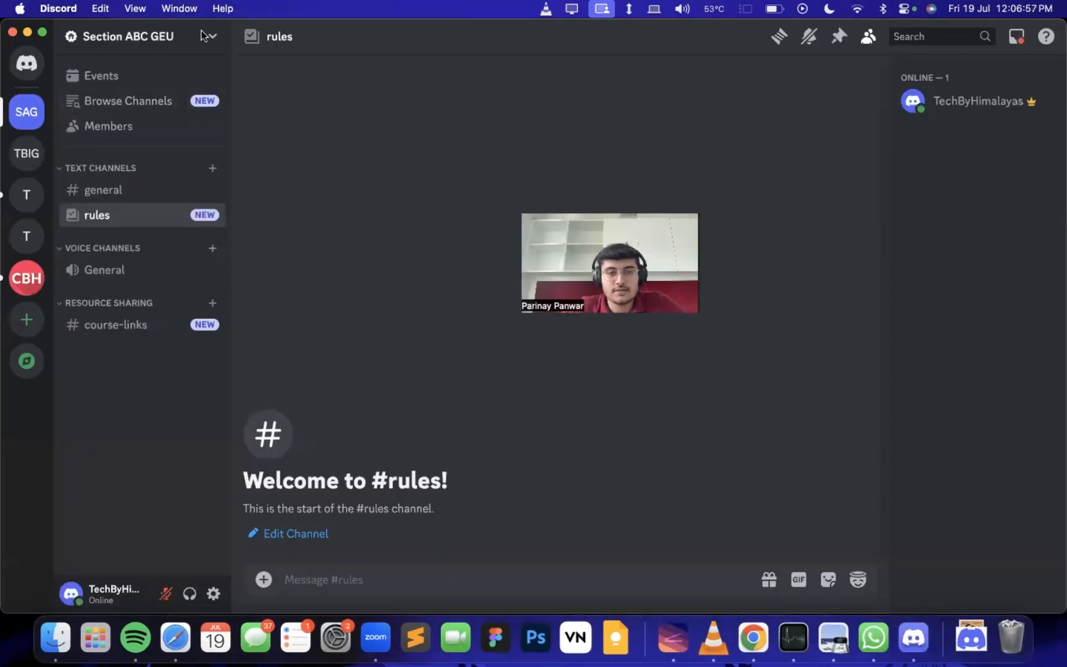
click(111, 40)
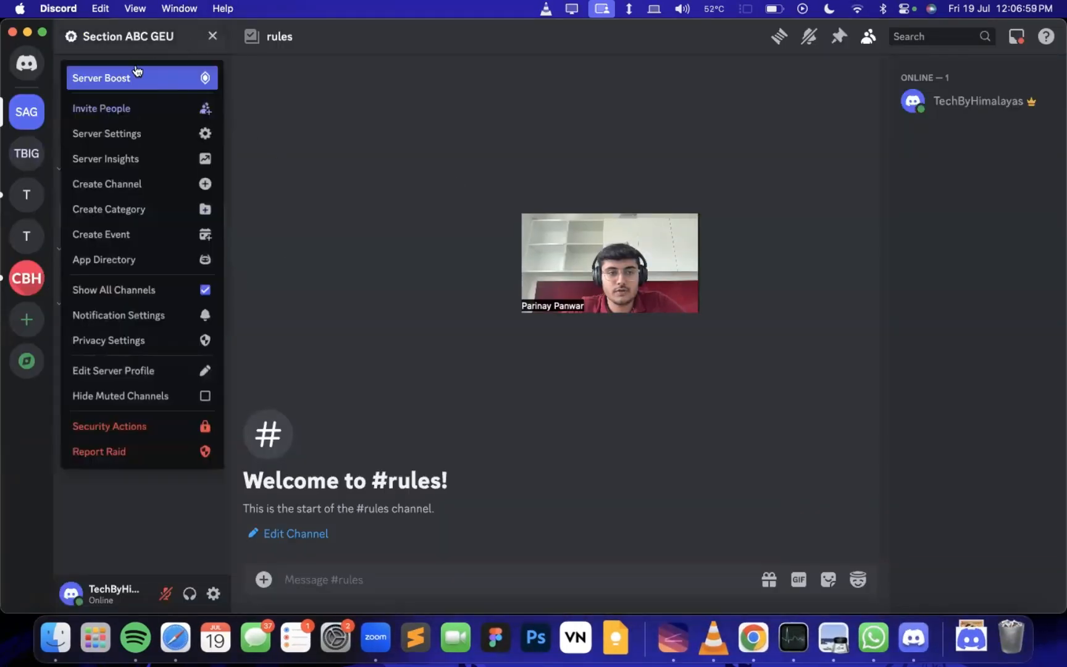
click(135, 134)
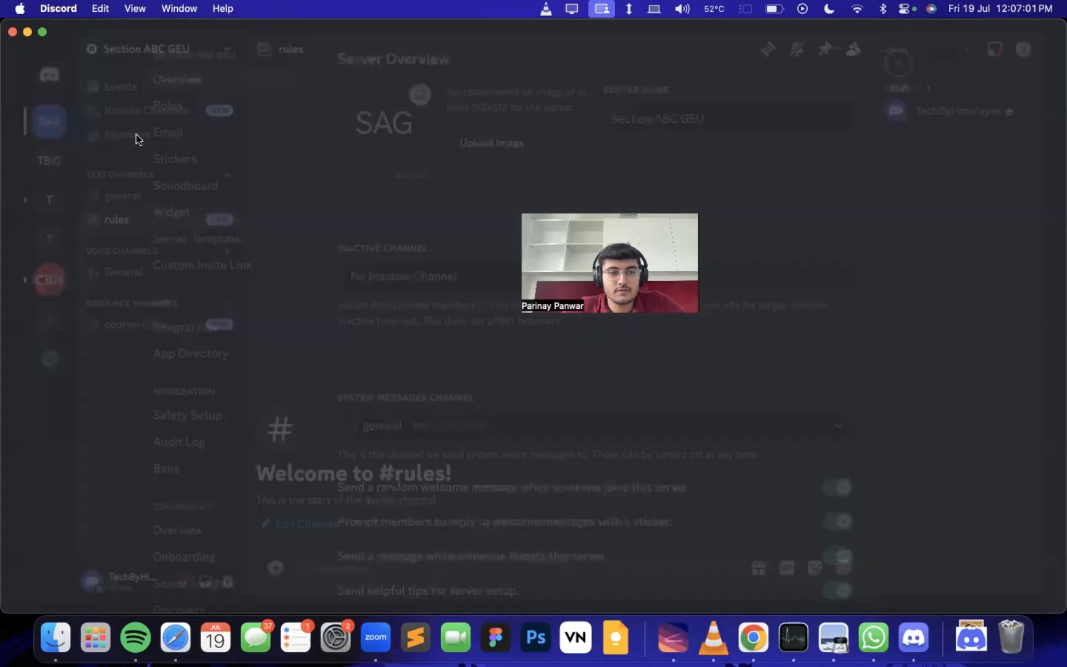
click(246, 115)
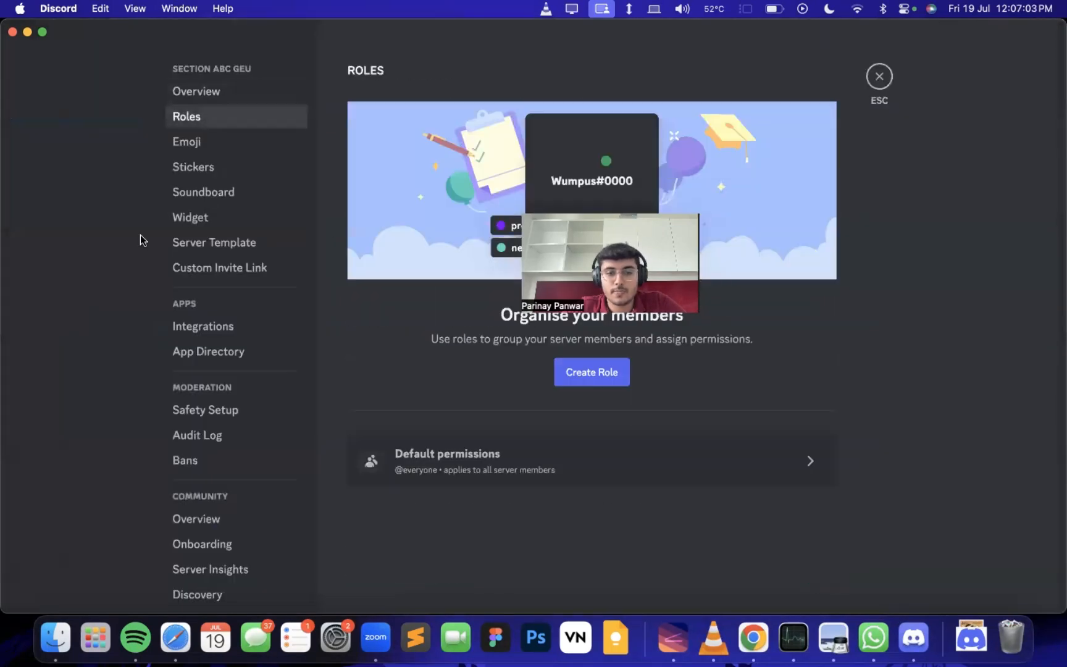
click(579, 373)
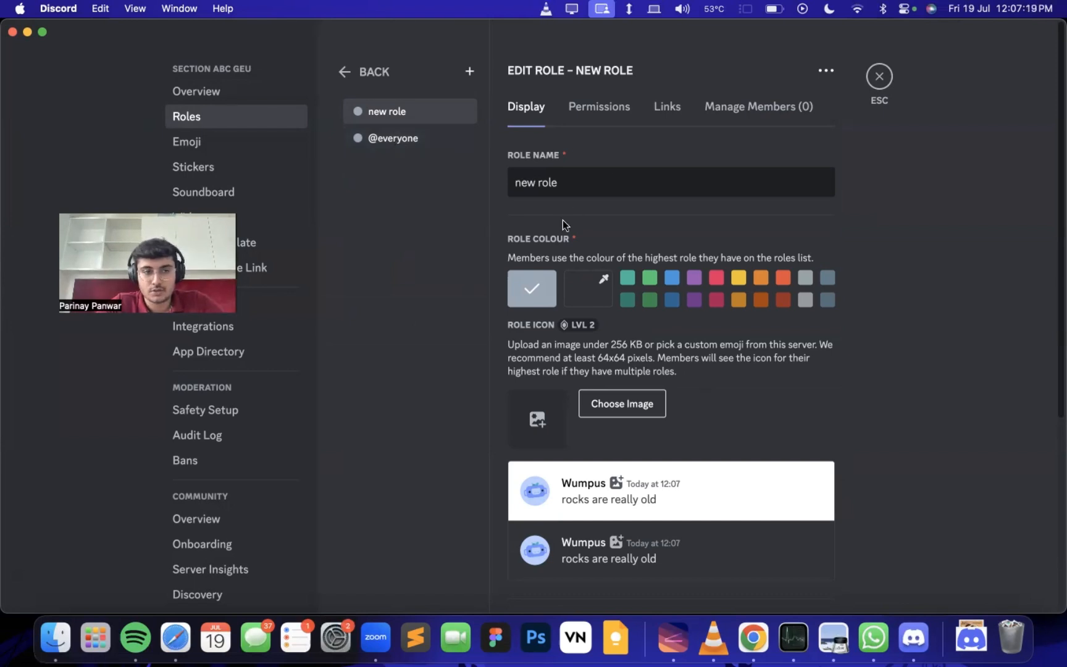
Name the new role ADMIN and set its role colour to the bright pinkish red.
click(602, 110)
click(528, 108)
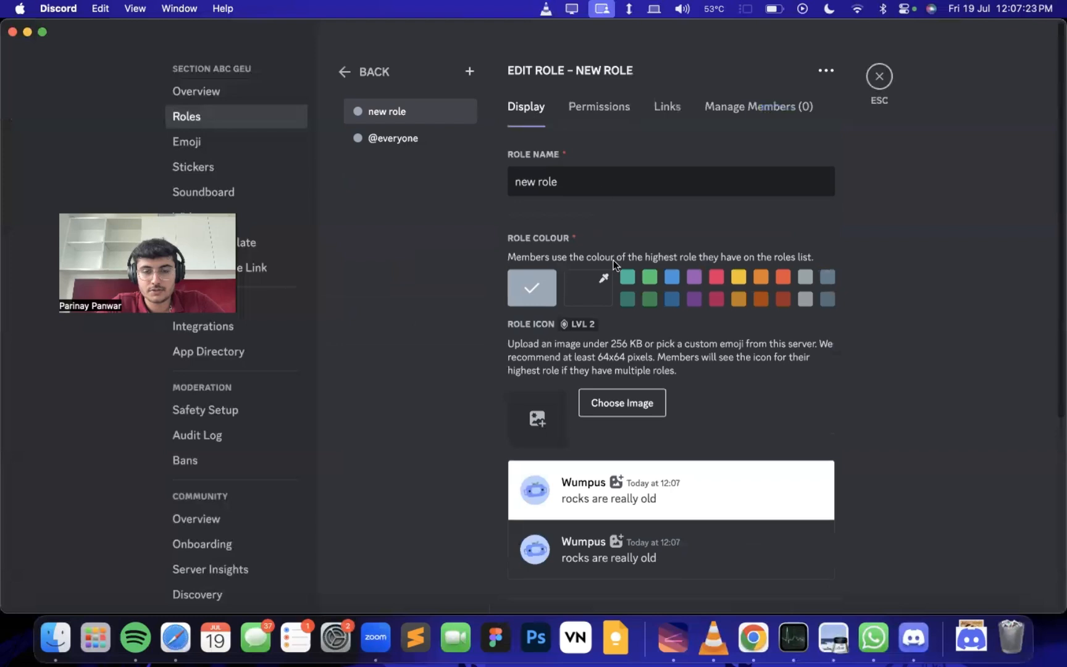
double_click(574, 179)
key(super+a)
text(ADMIN)
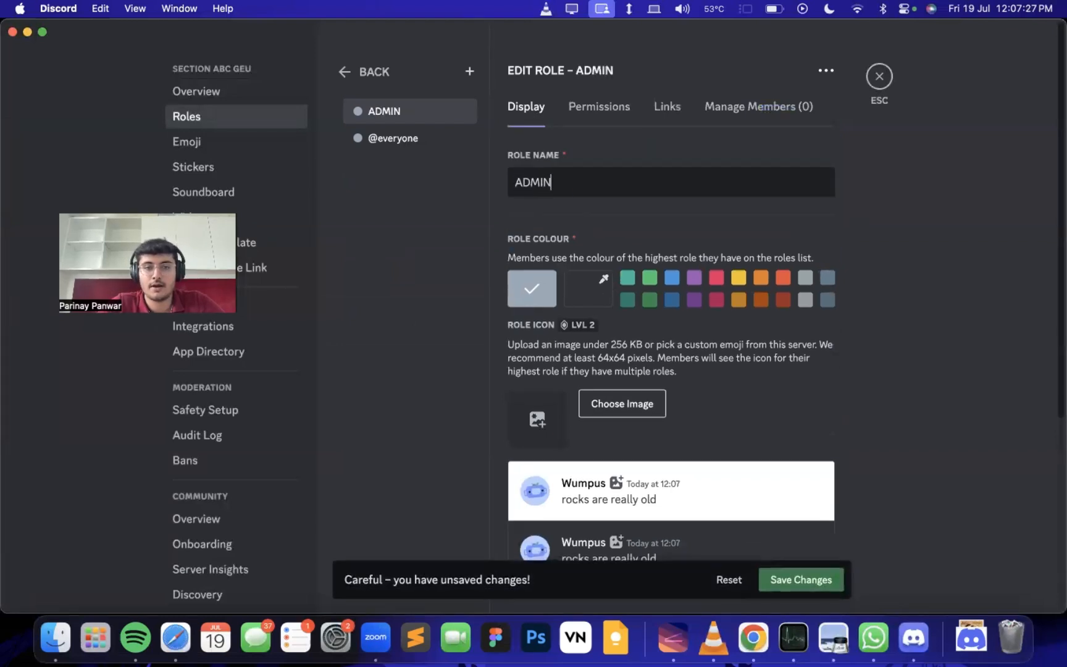
click(599, 108)
click(526, 108)
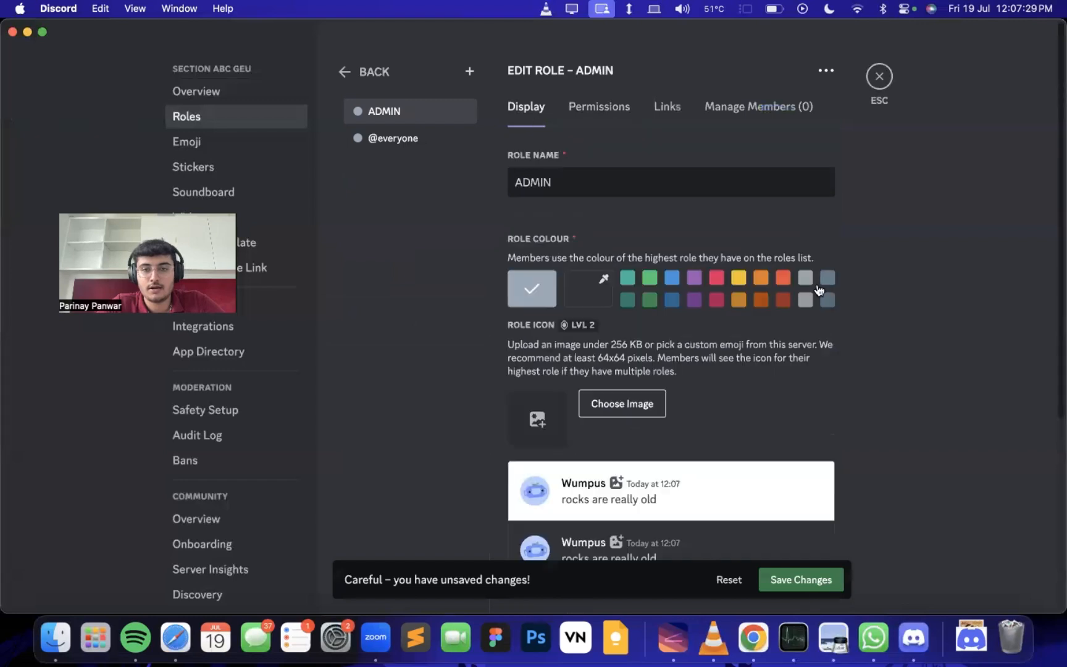
click(715, 284)
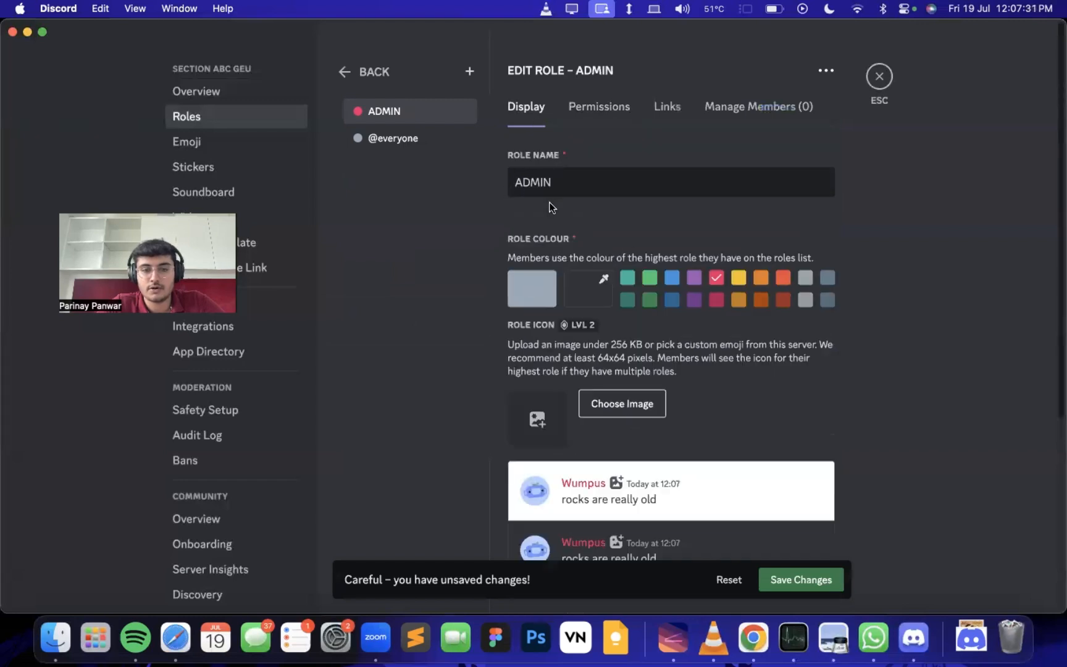
scroll(552, 205, down, 5)
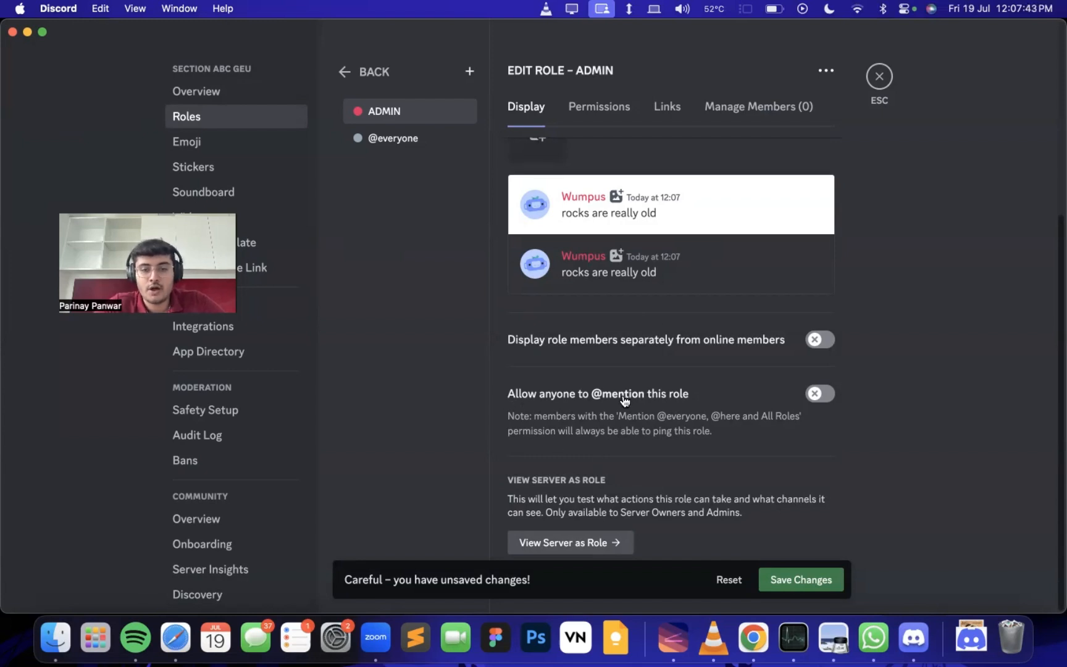
click(820, 393)
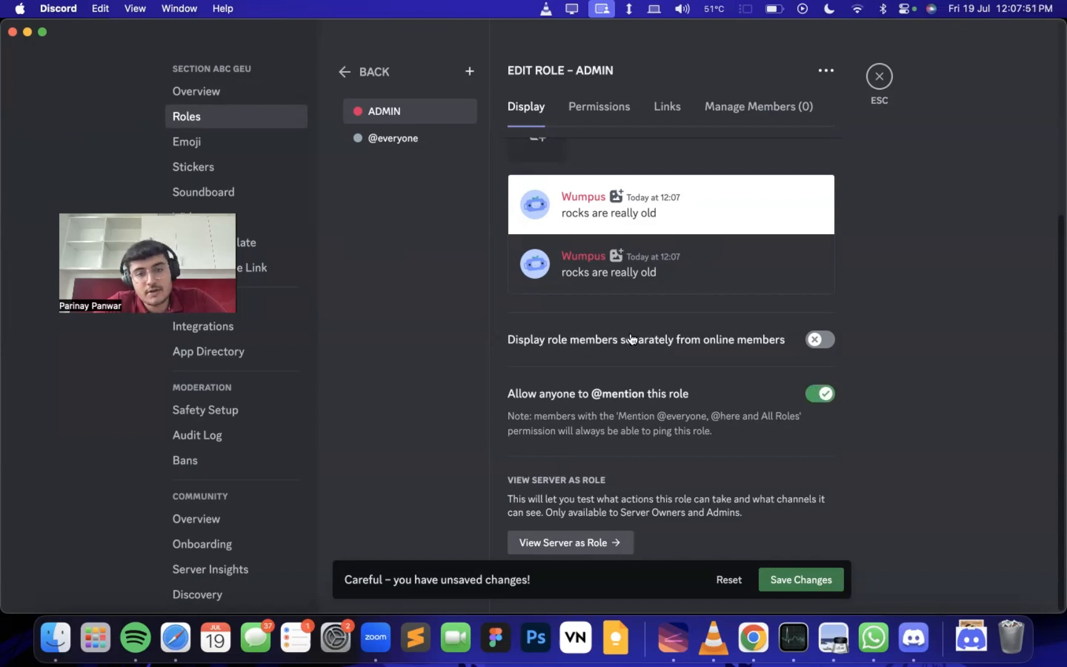
click(815, 339)
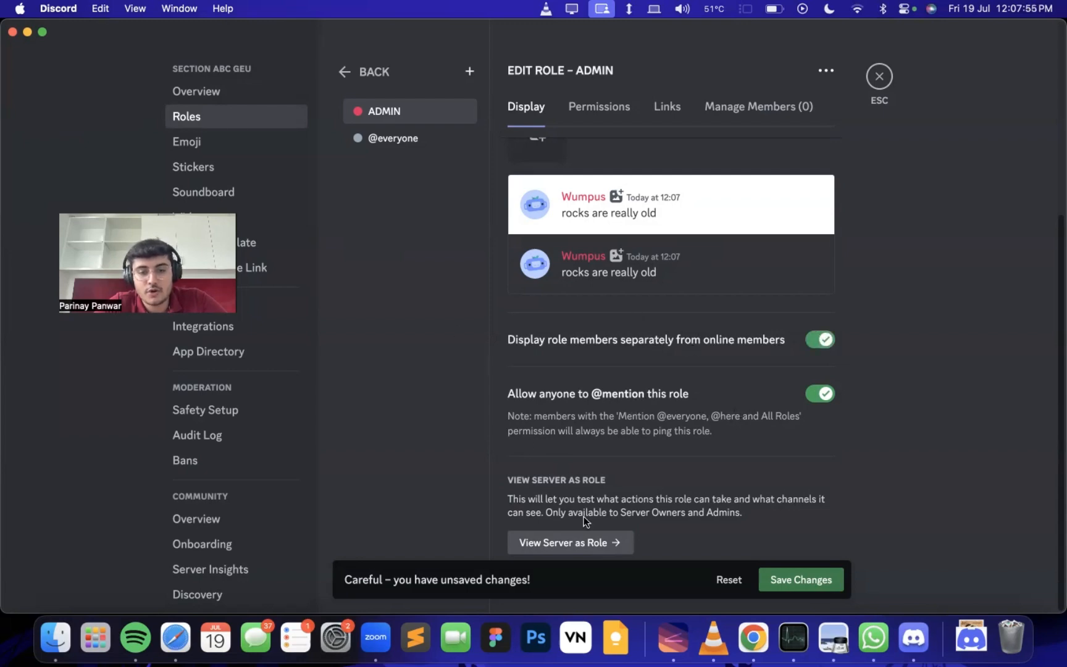
click(765, 575)
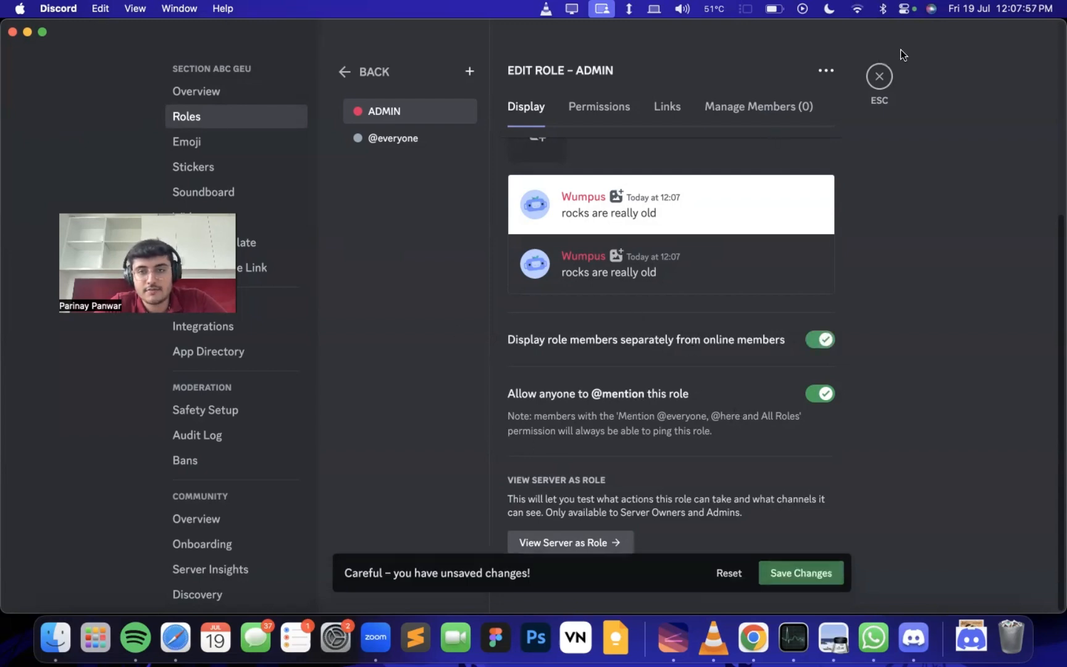
click(880, 76)
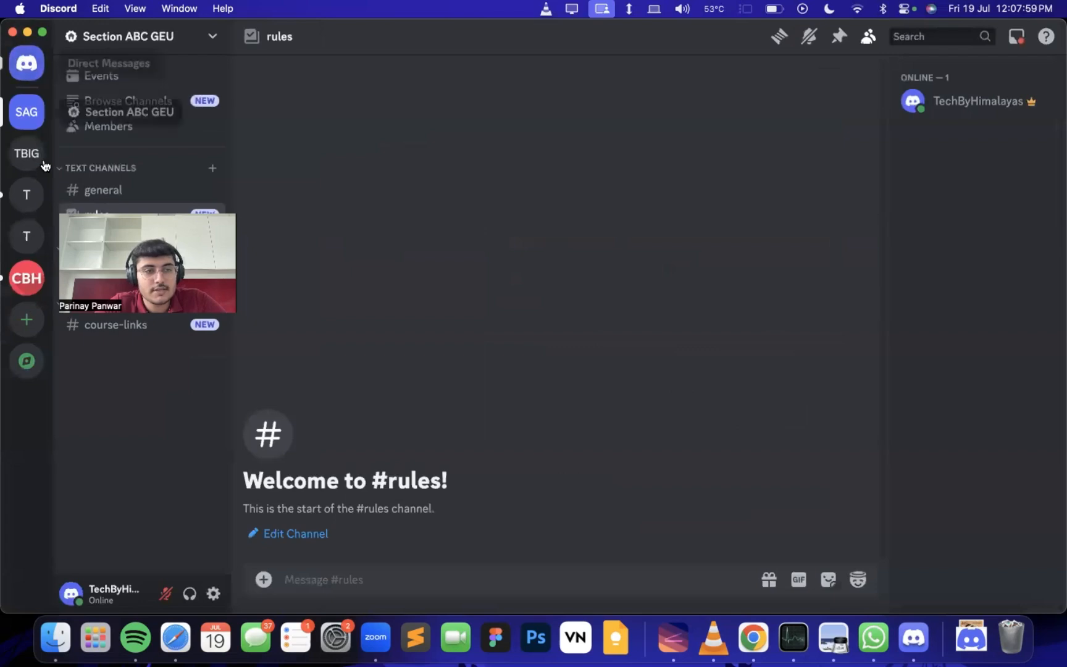
Examine how roles group the members of the TechByHimalayas server and return to the Section ABC GEU server.
click(25, 198)
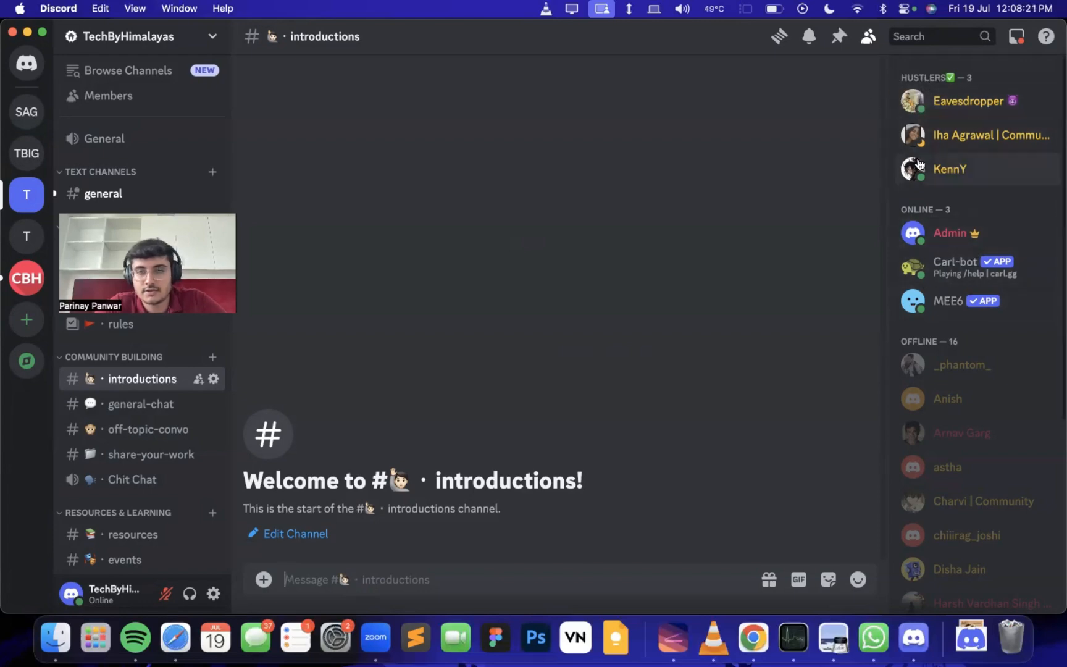
click(153, 45)
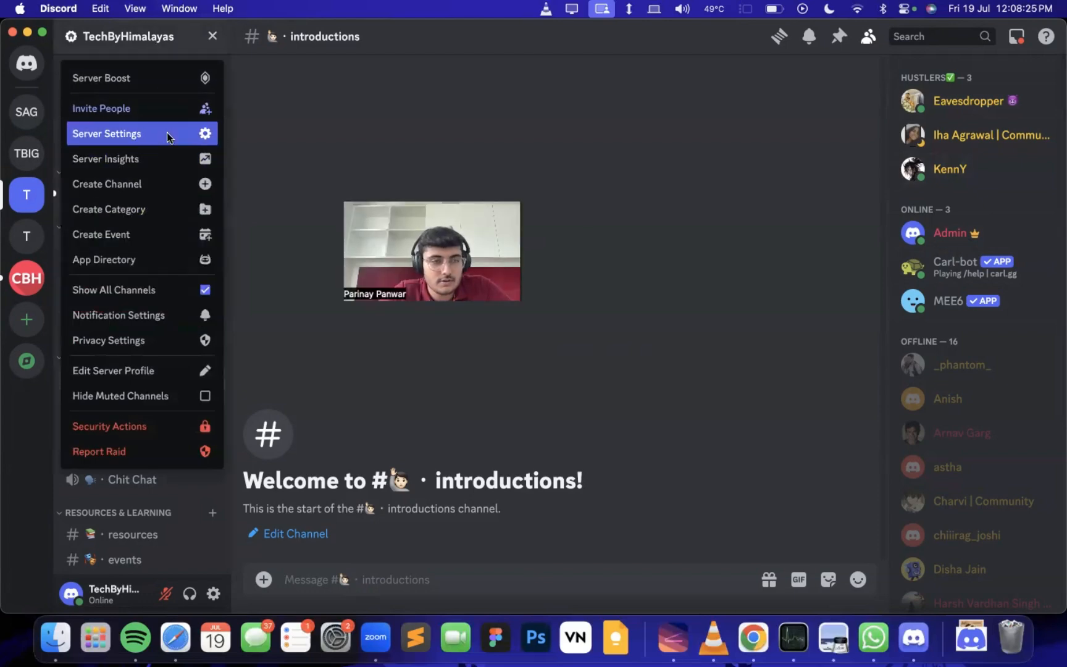
click(27, 112)
Create another role in the Section ABC GEU server settings.
click(128, 38)
click(152, 136)
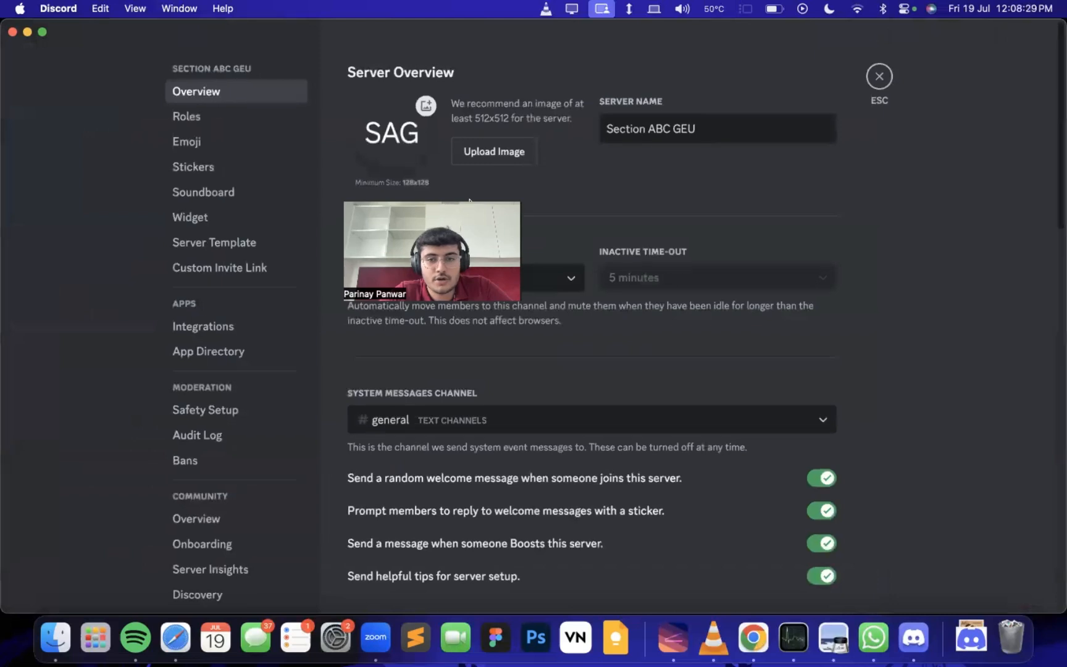
click(209, 118)
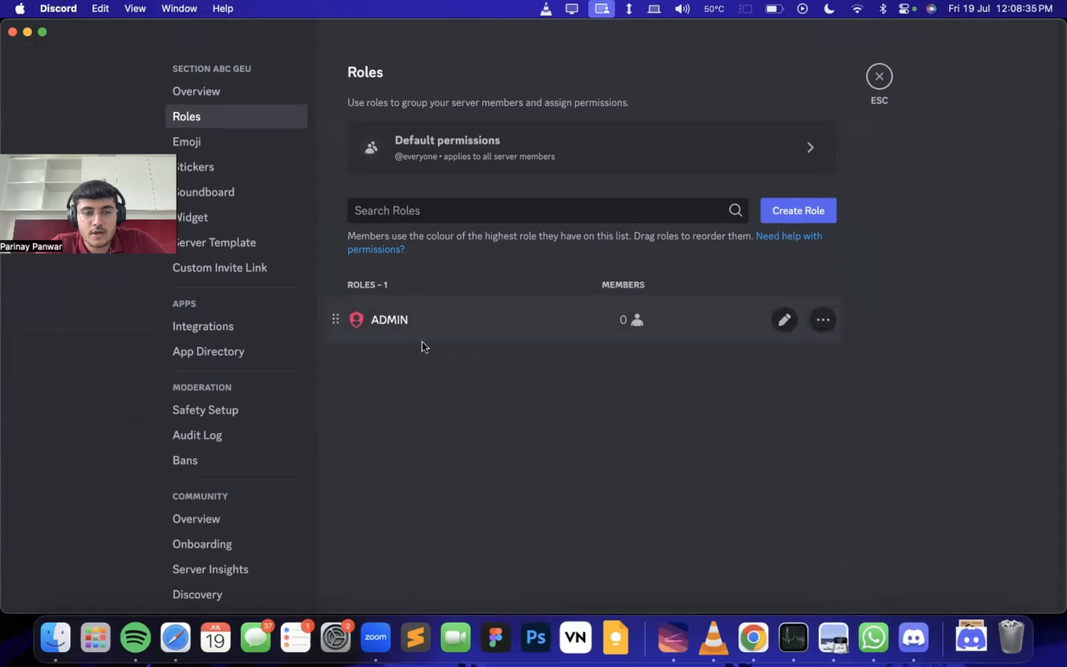
click(803, 210)
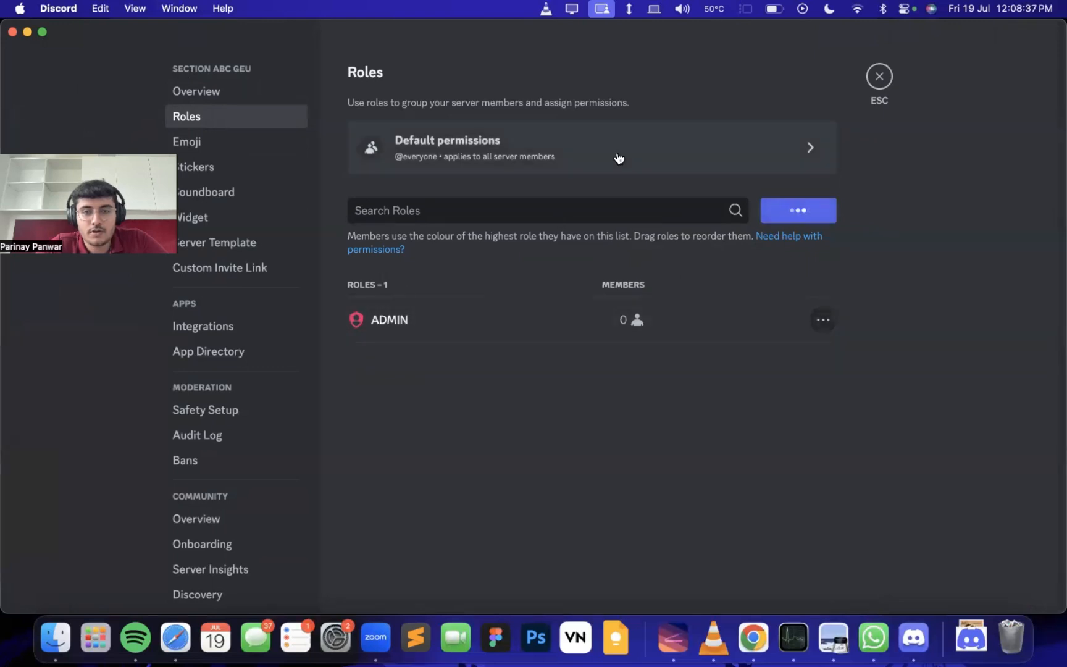
Name the new role MOD and set its role colour to bright yellow.
key(alt+shift+Left)
key(alt+shift+Left)
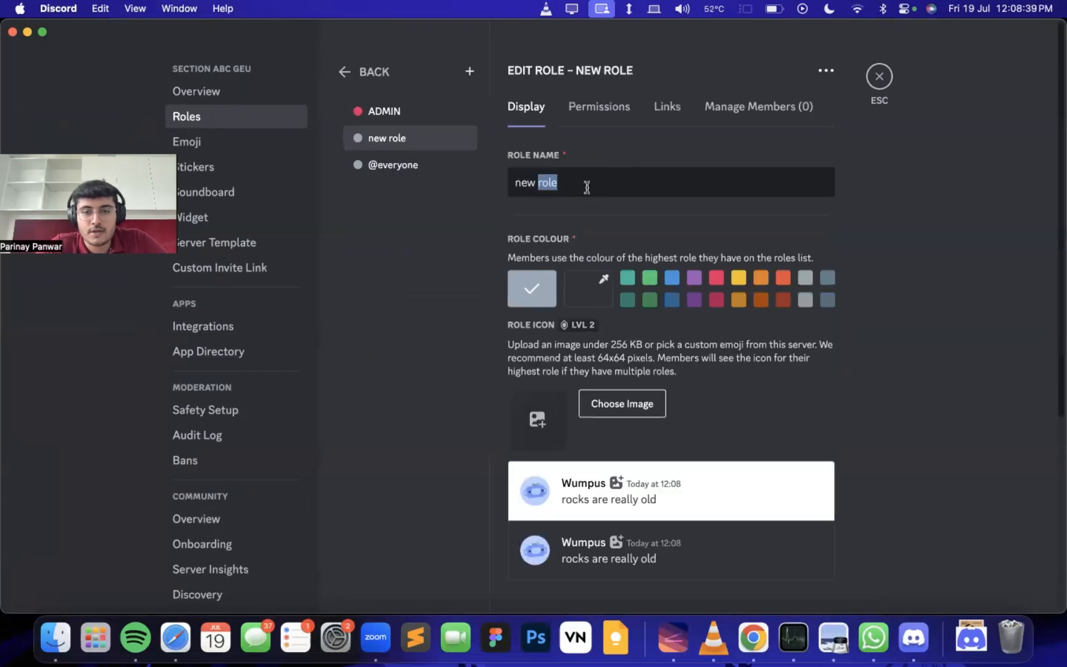
text(Mod)
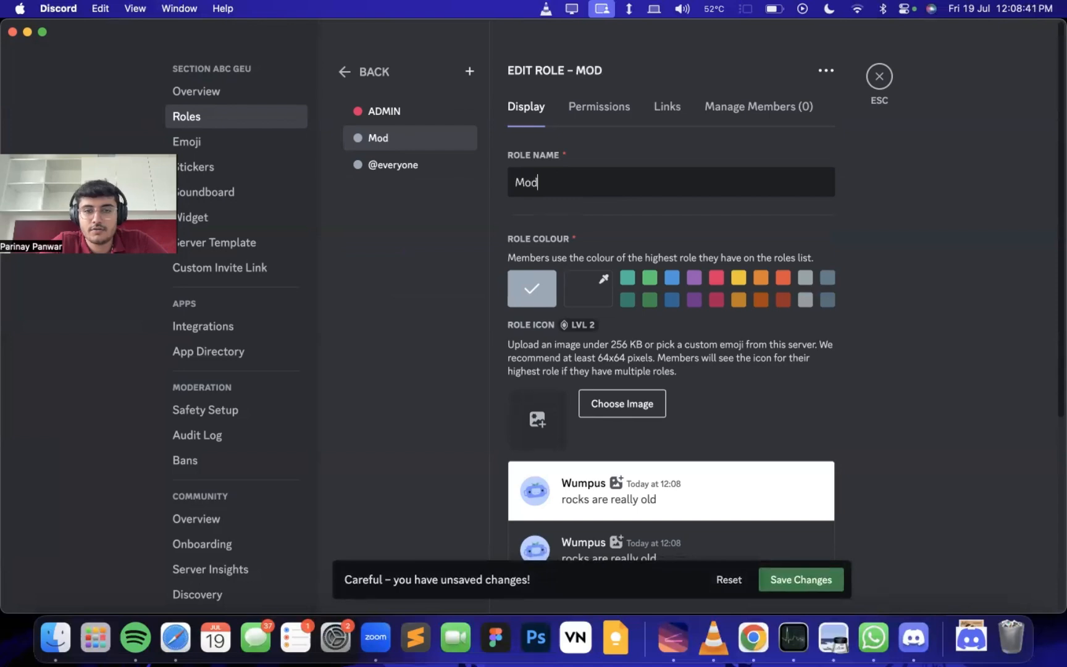
key(BackSpace)
key(BackSpace)
key(BackSpace)
text(MOD)
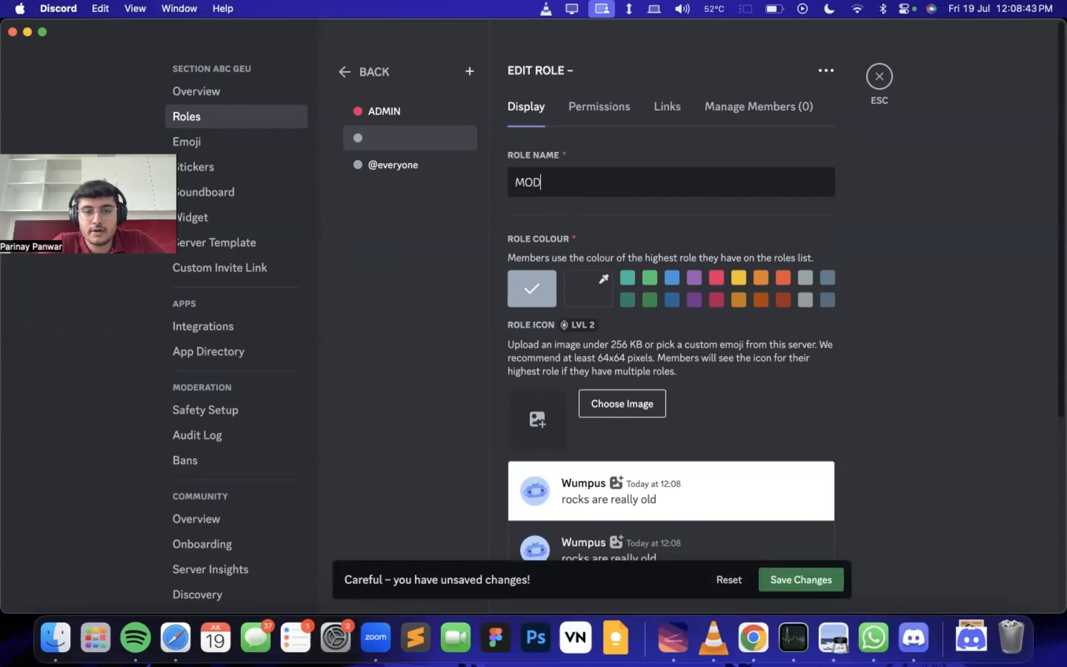
click(730, 278)
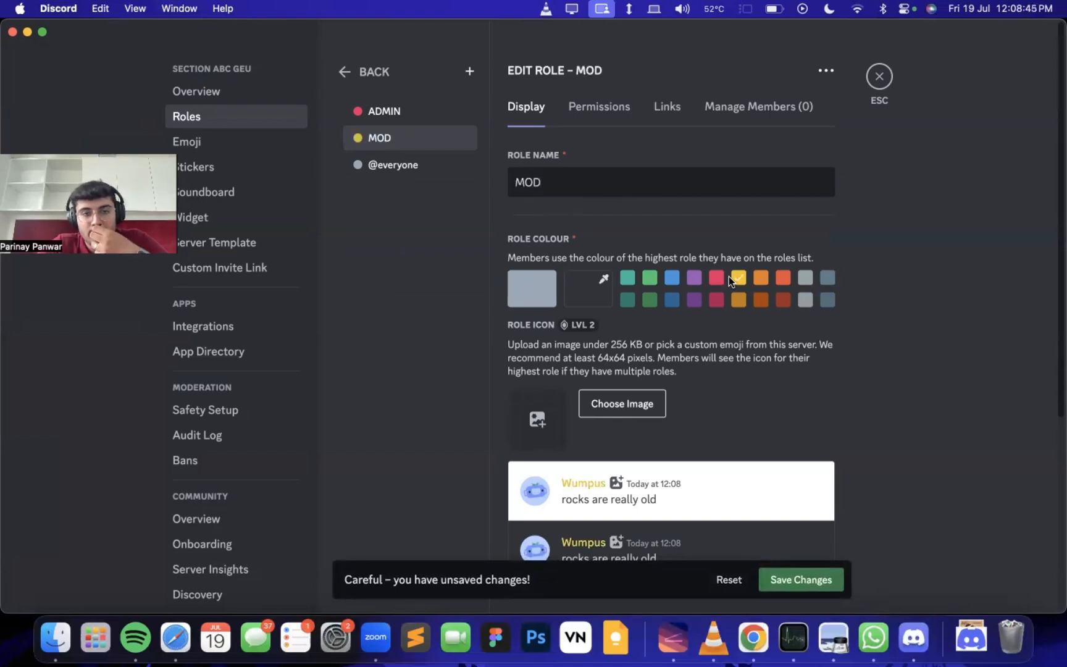
scroll(701, 349, down, 5)
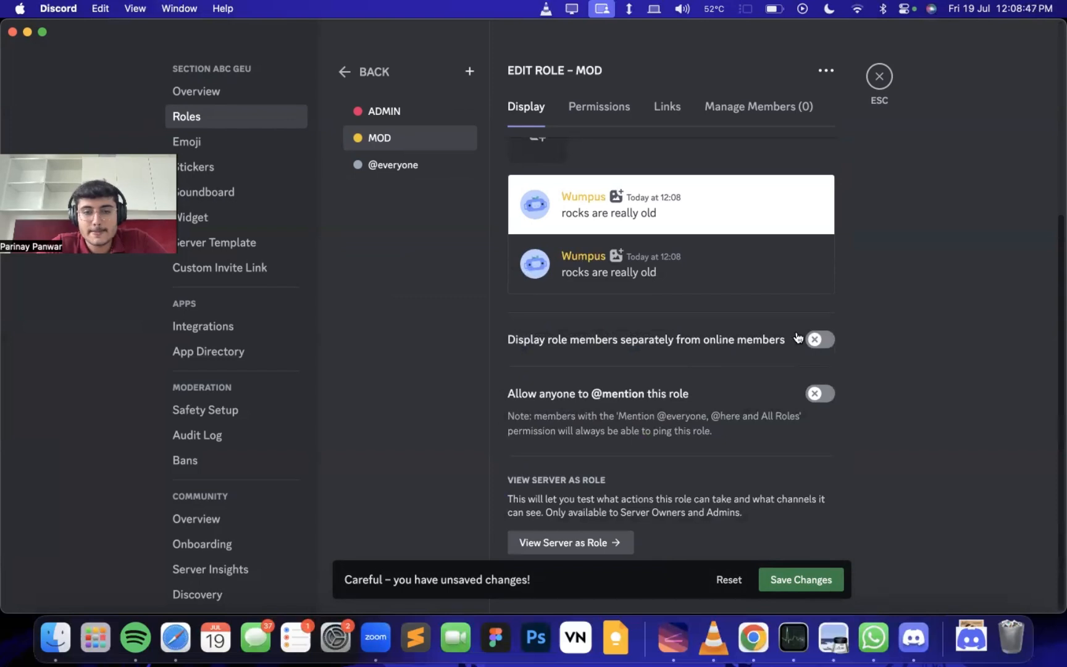
click(818, 337)
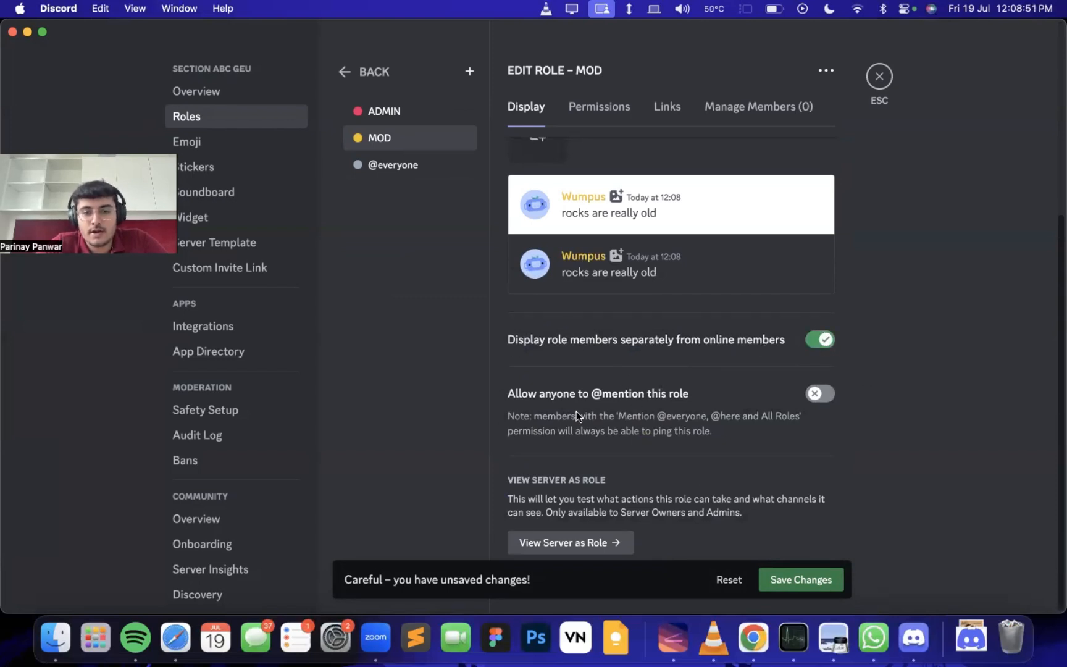
click(822, 397)
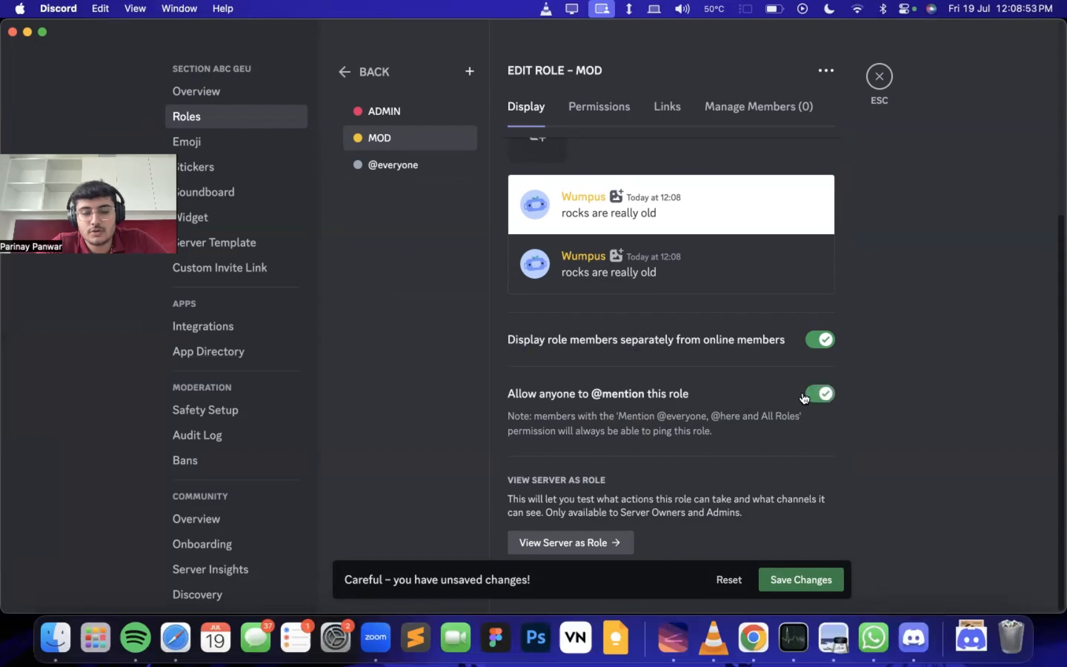
scroll(746, 405, up, 4)
Grant the ADMIN role the Administrator permission and save the changes.
click(607, 112)
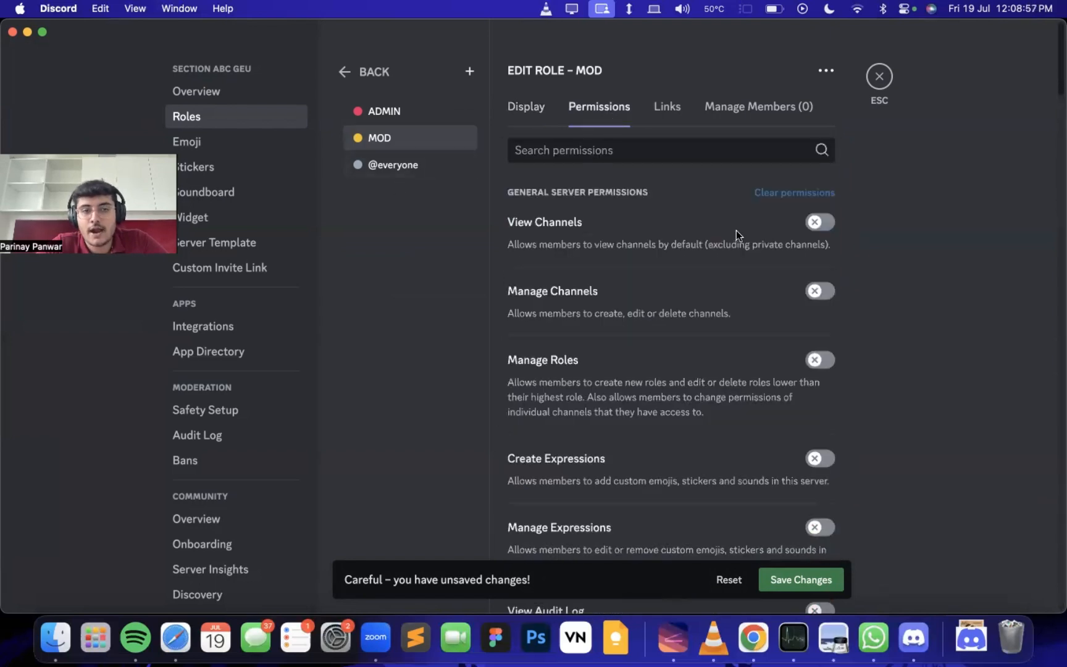
click(419, 122)
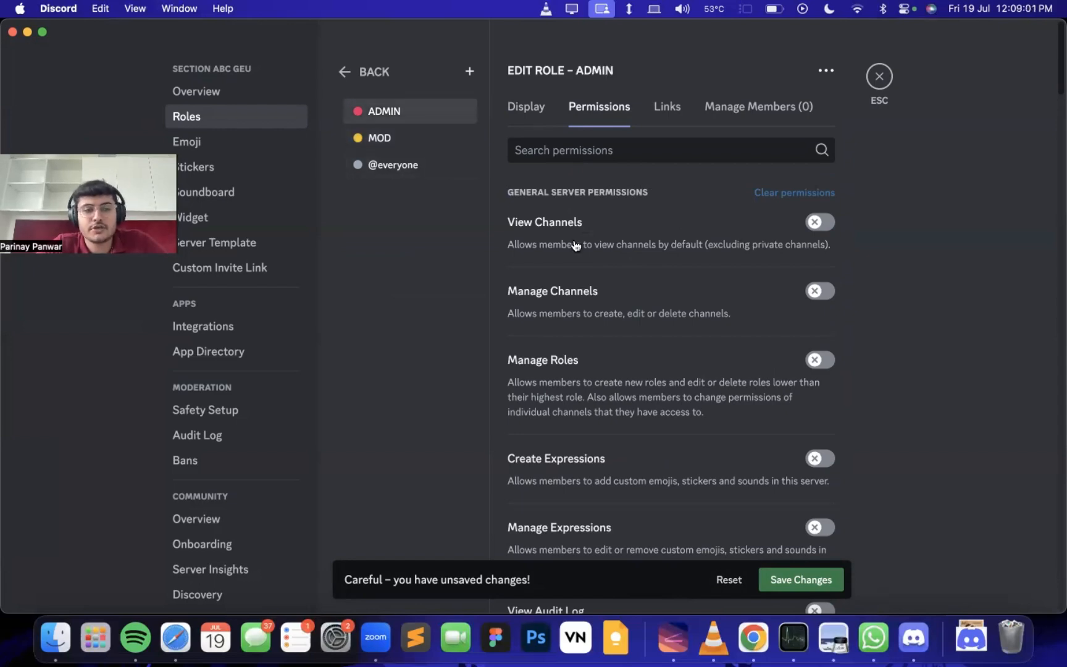
scroll(584, 283, down, 8)
scroll(584, 288, down, 10)
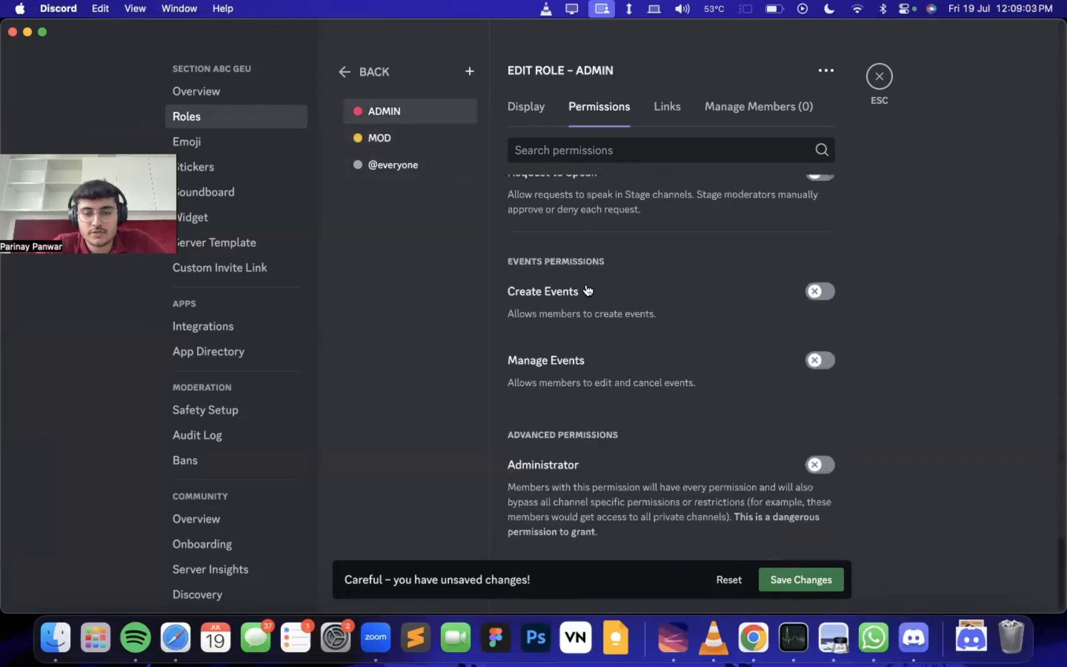
click(822, 467)
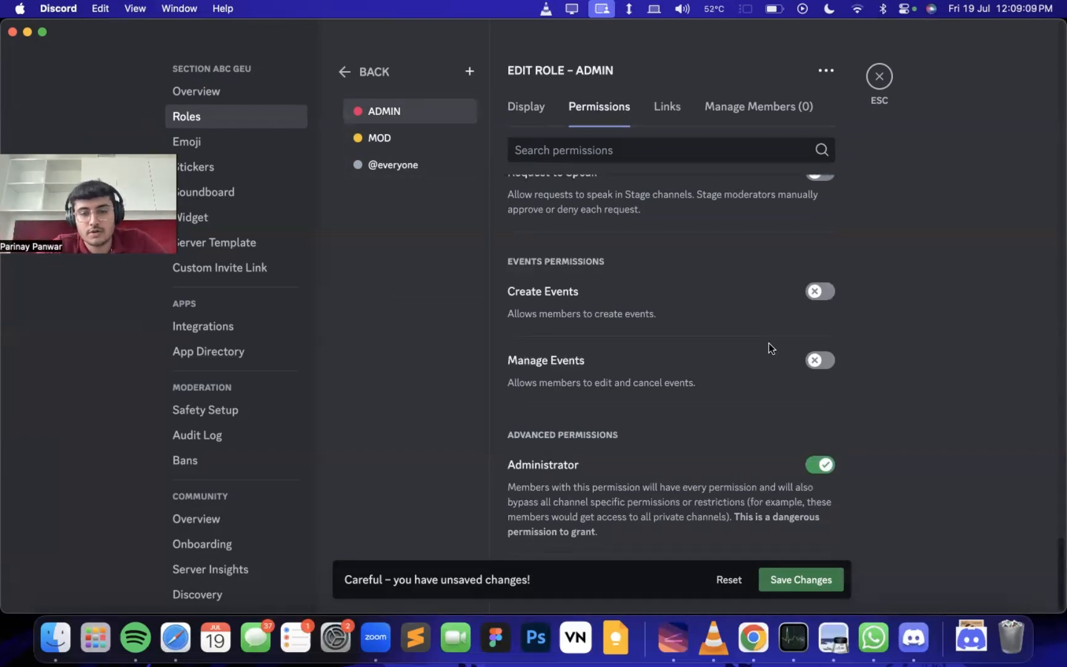
scroll(769, 343, up, 1)
scroll(769, 343, up, 15)
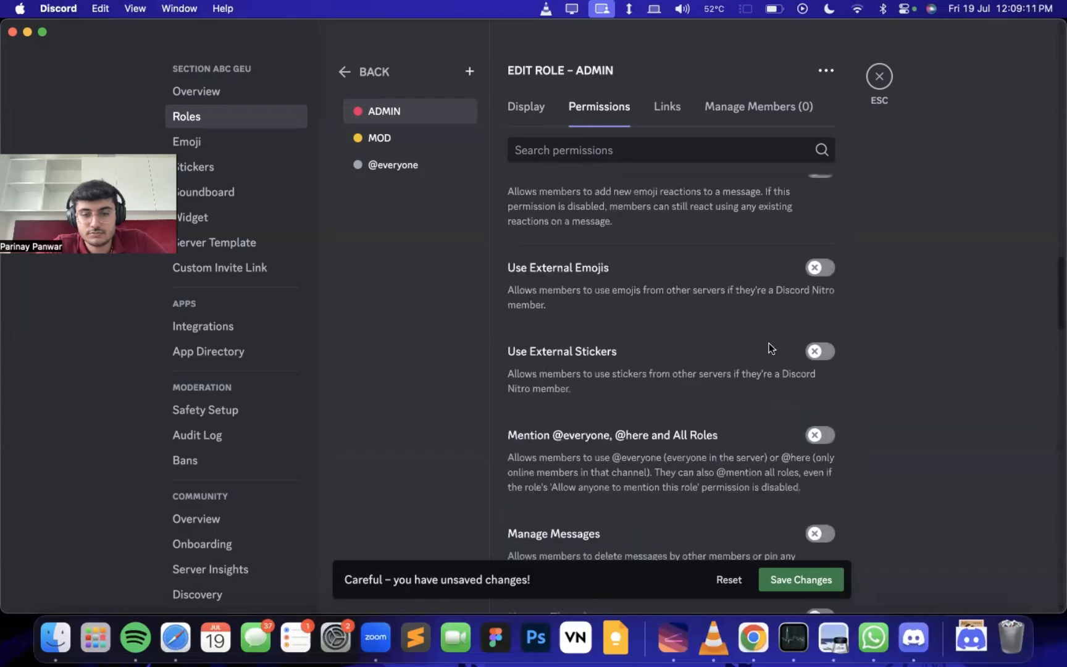
click(797, 573)
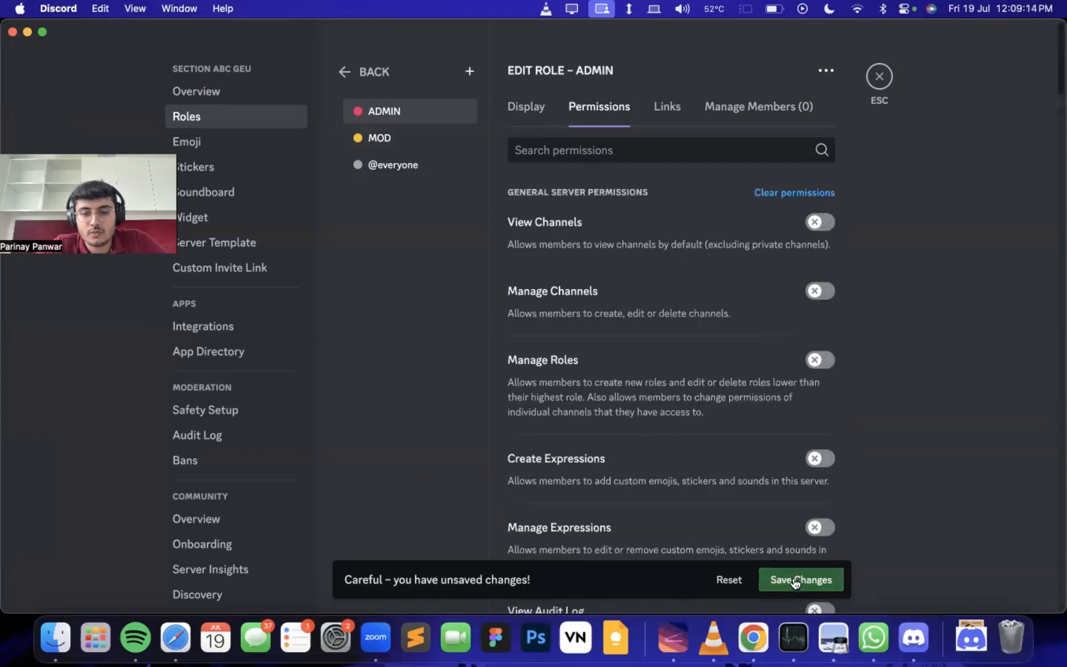
Grant the MOD role the View Channels, Manage Channels, Manage Roles and View Server Insights permissions.
click(421, 137)
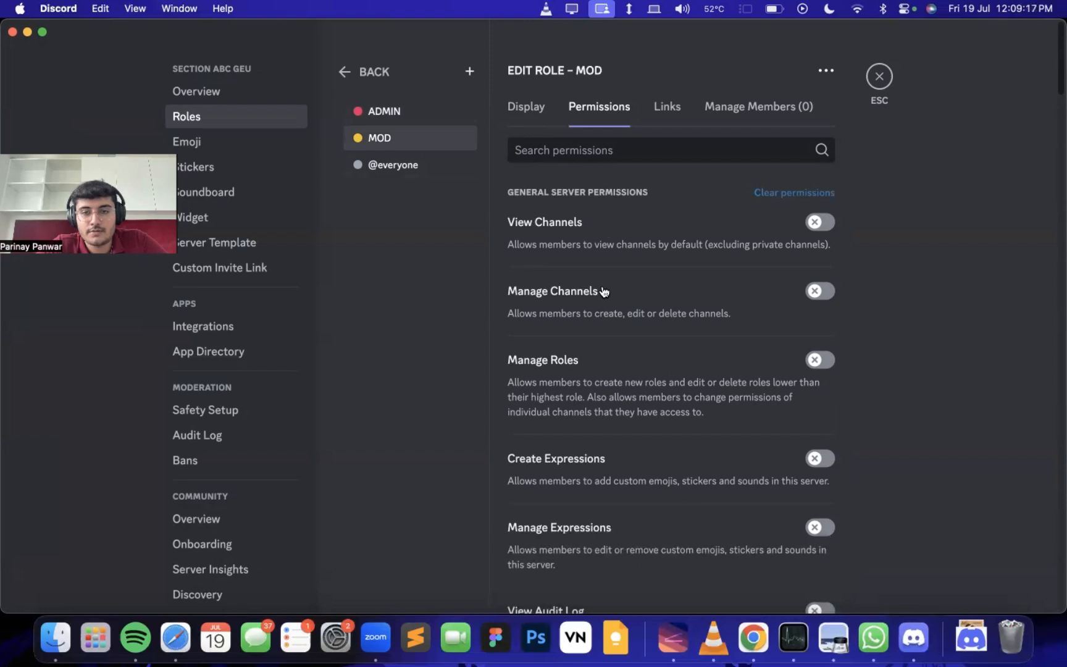
click(822, 222)
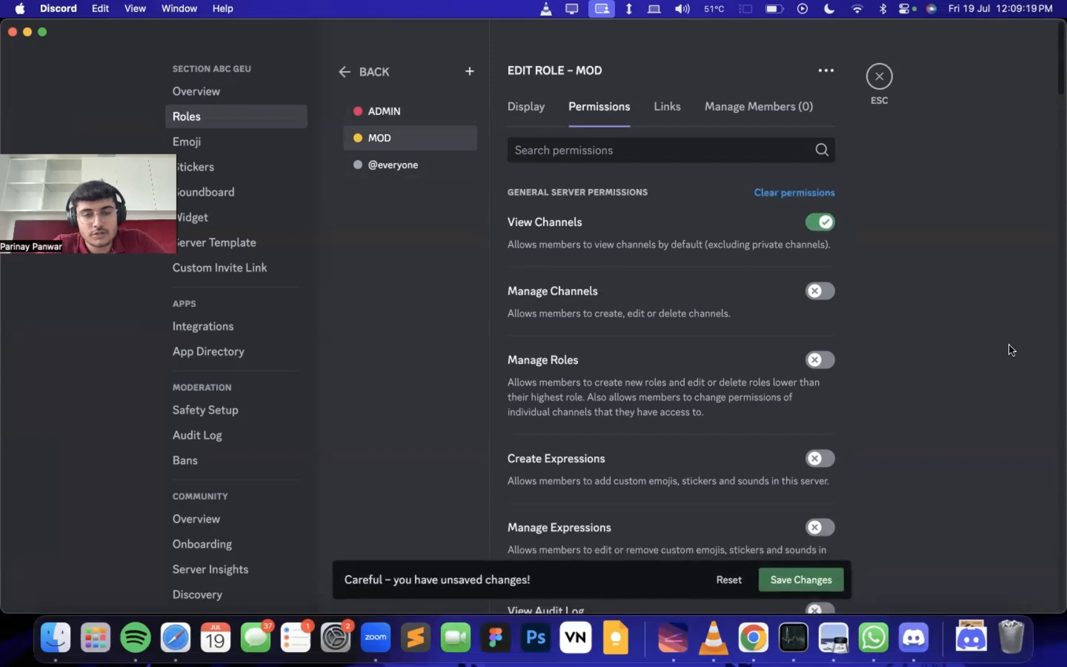
click(820, 291)
click(830, 363)
scroll(714, 425, down, 5)
scroll(714, 425, down, 4)
click(820, 304)
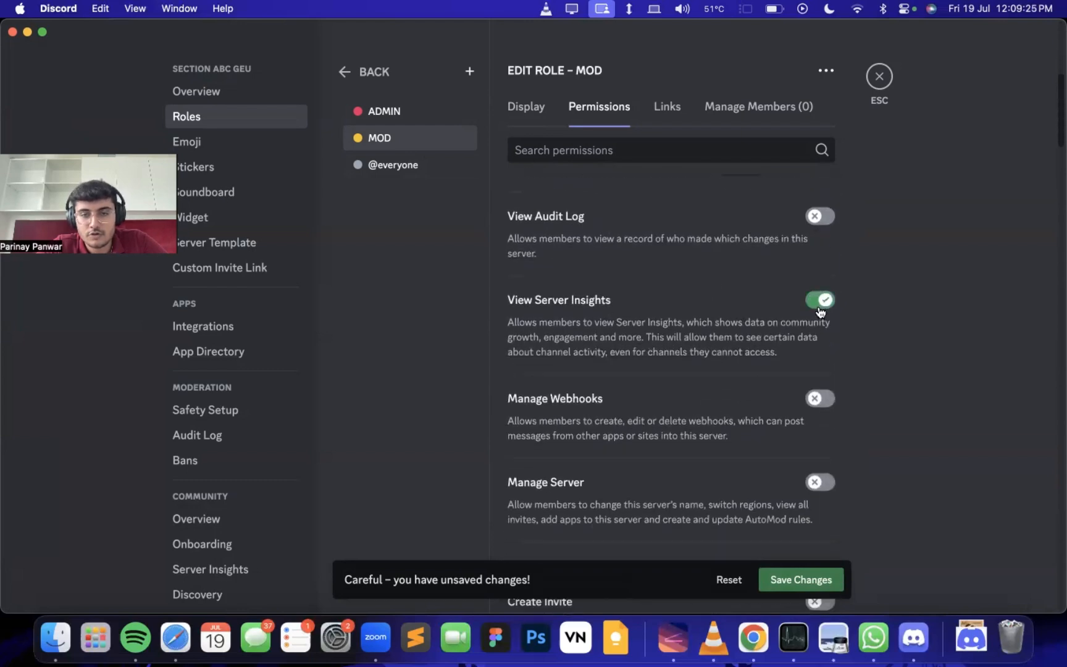
Enable Manage Server, Create Invite, Change Nickname and Manage Nicknames for the MOD role.
scroll(684, 402, down, 8)
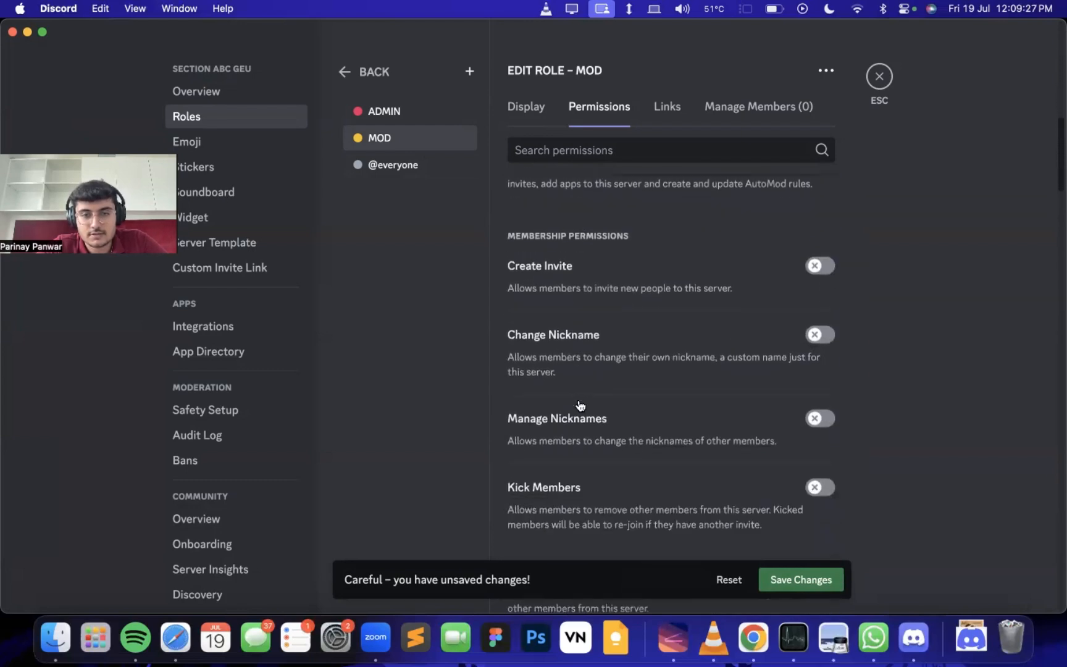
scroll(581, 405, up, 2)
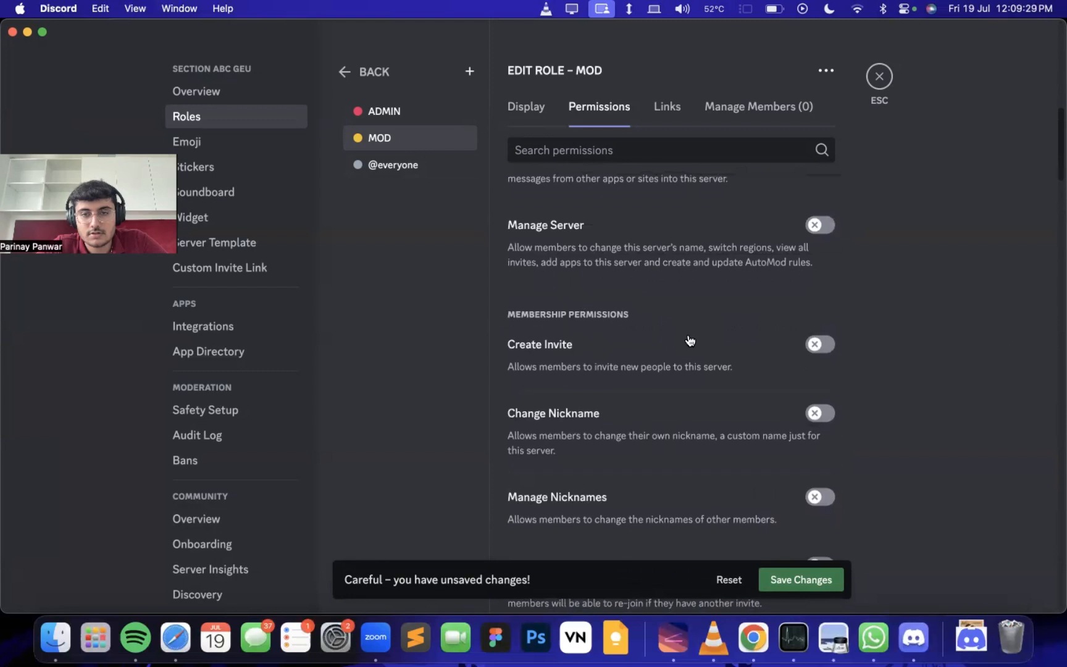
scroll(687, 340, down, 1)
click(822, 216)
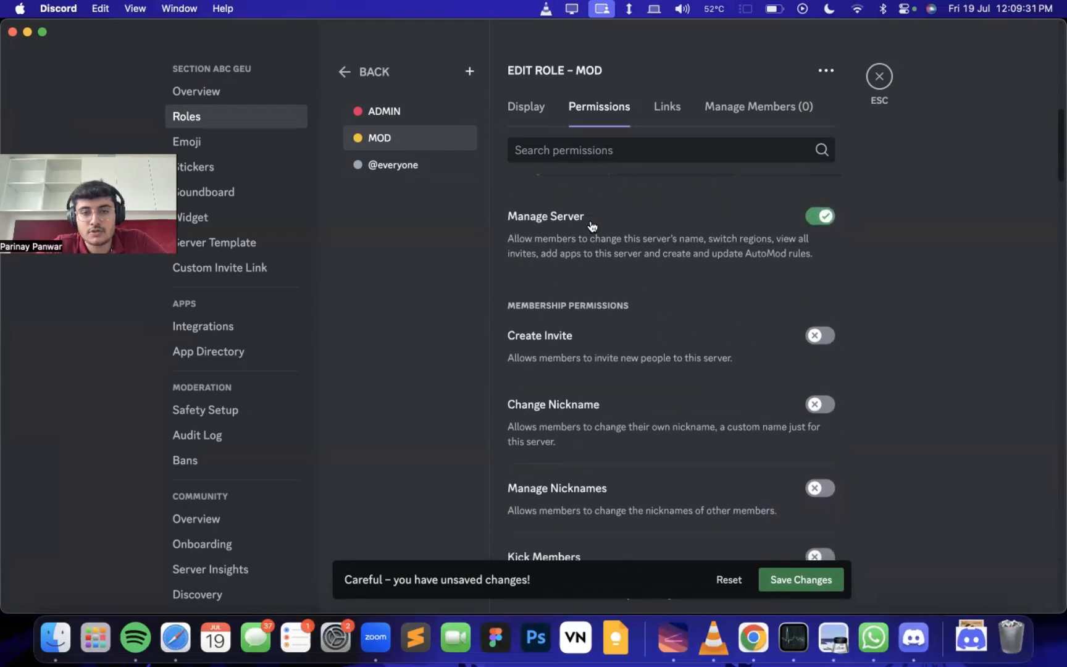
scroll(767, 246, down, 3)
click(820, 205)
click(820, 272)
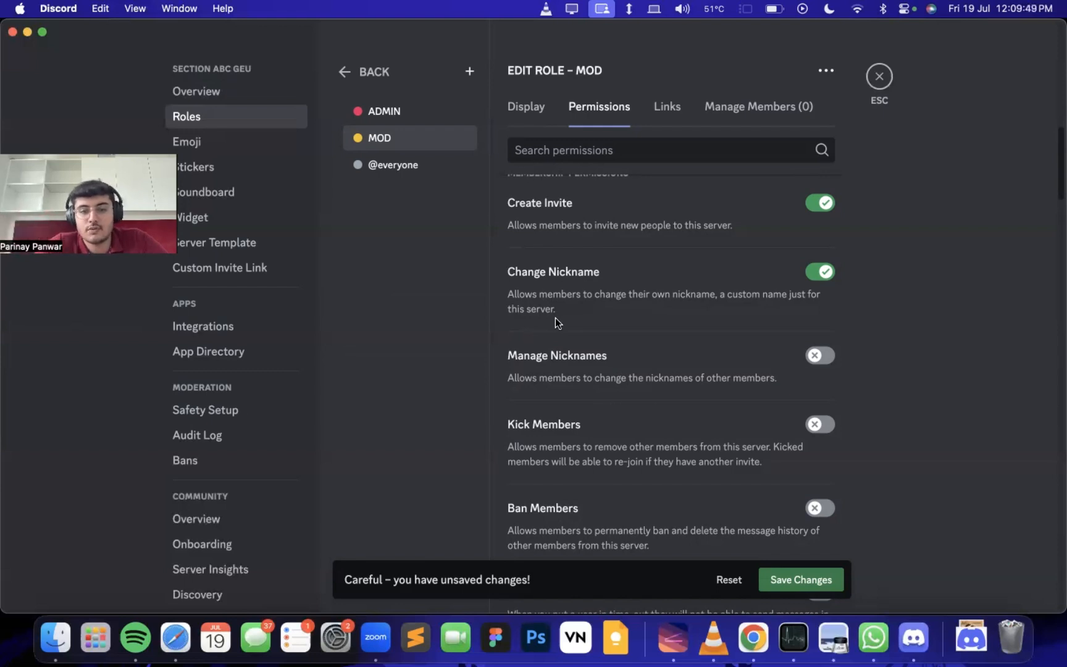
click(818, 357)
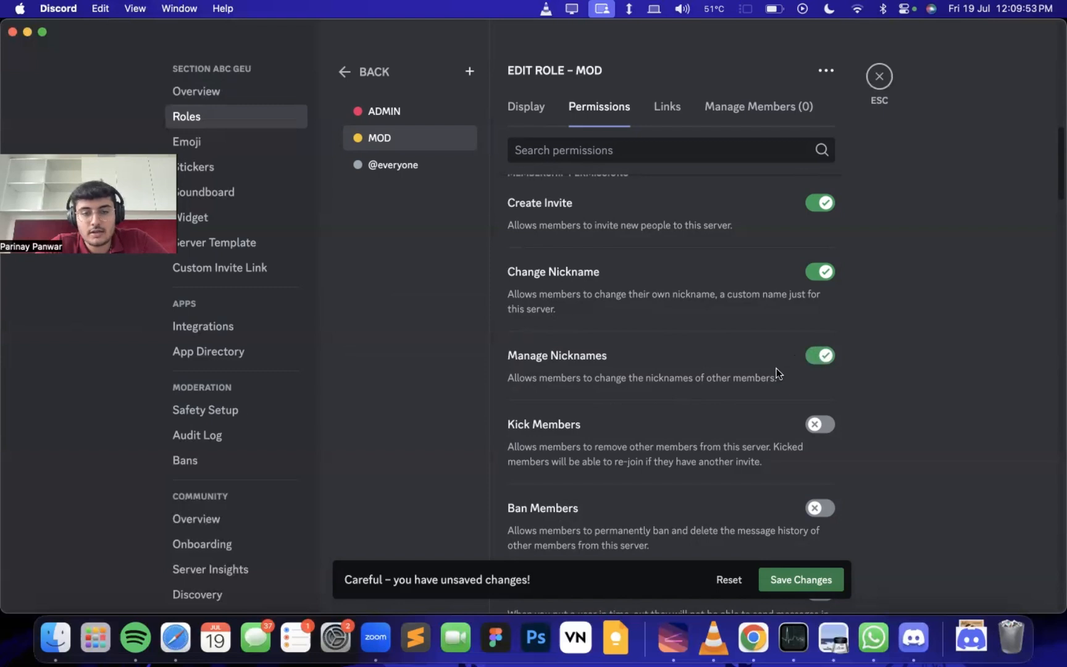
Let the MOD role kick, ban and time out members.
scroll(776, 367, down, 4)
click(818, 305)
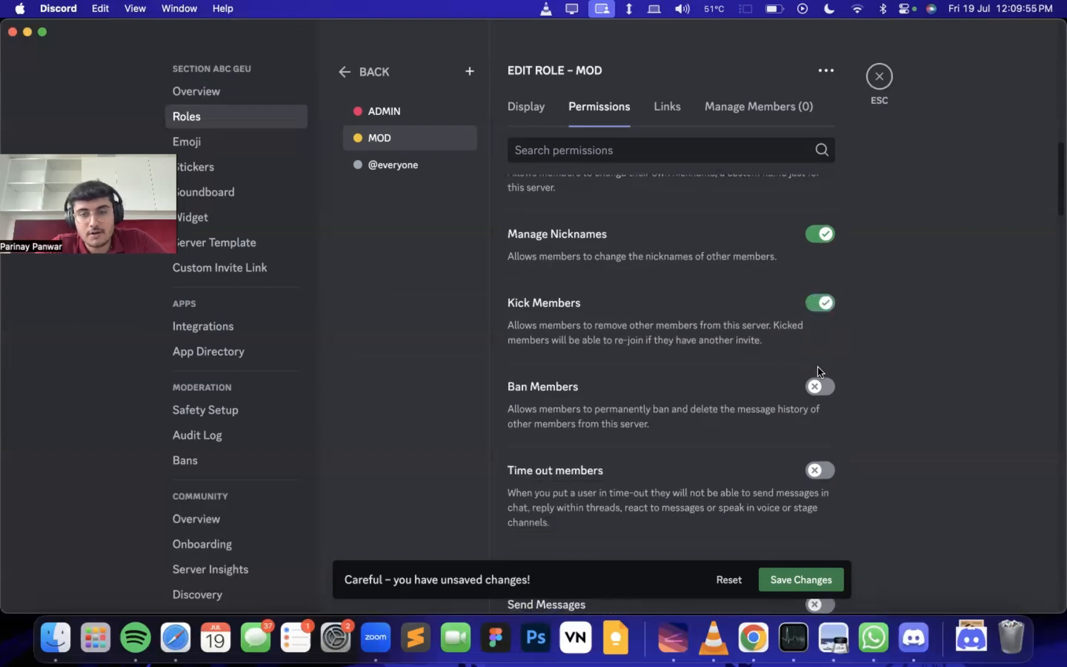
click(823, 384)
click(827, 473)
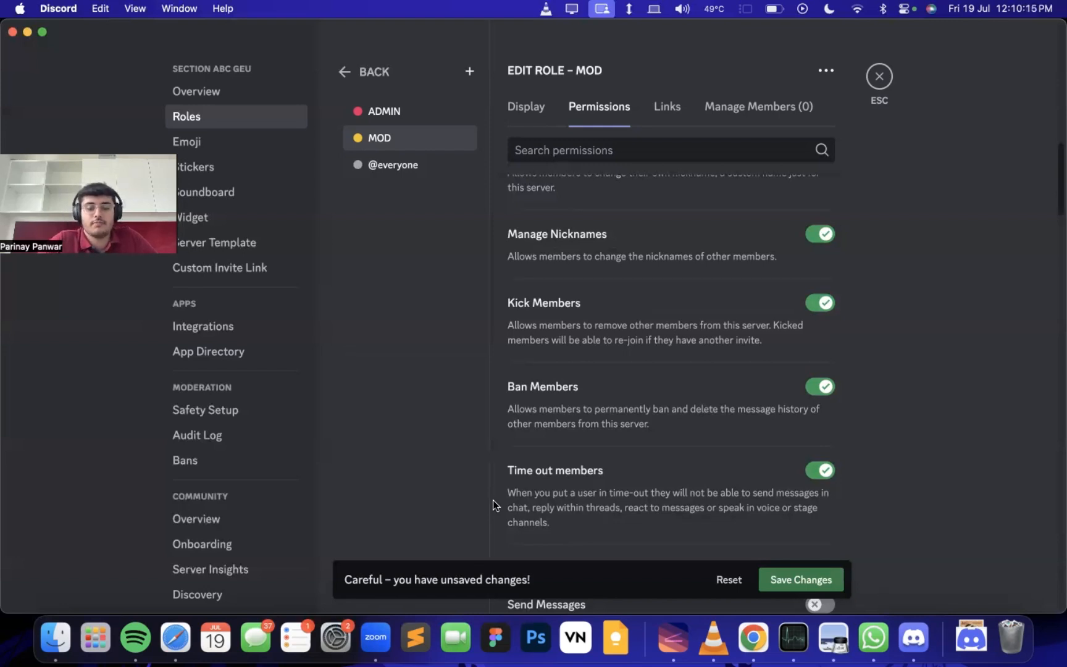
Allow the MOD role to send messages, send messages in threads, and create public and private threads.
scroll(493, 499, down, 5)
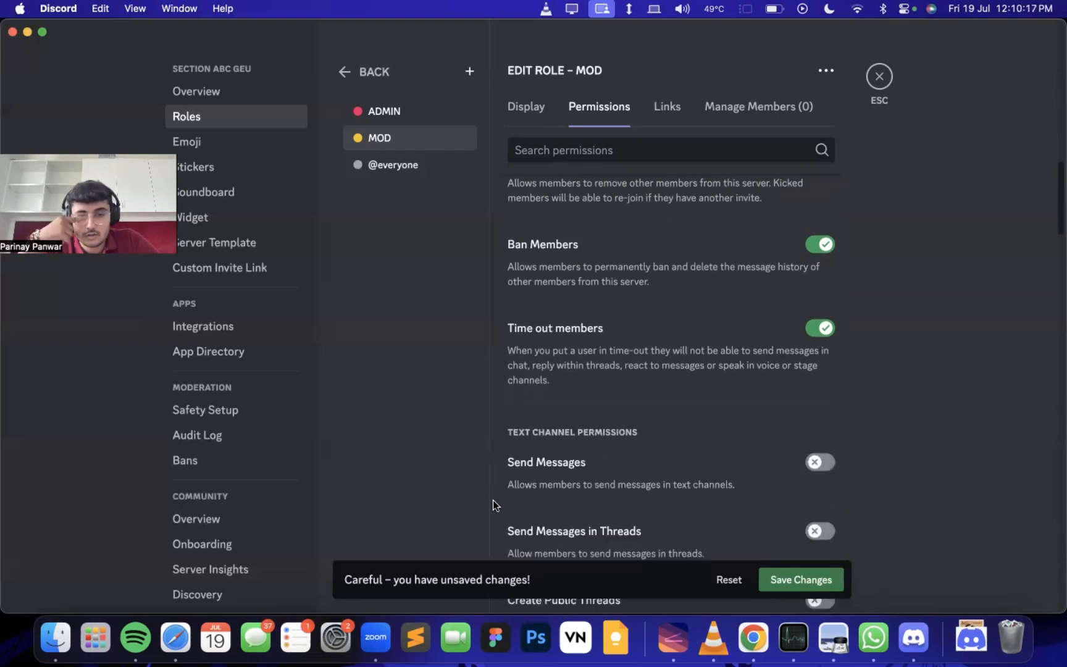
scroll(493, 500, down, 3)
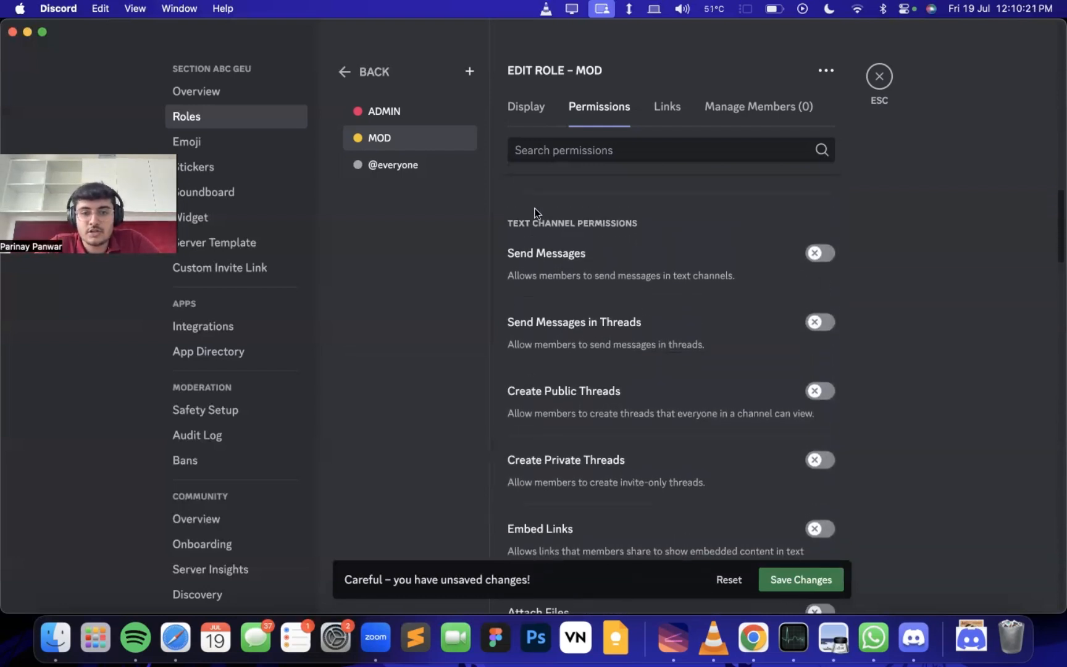
click(818, 255)
click(818, 322)
click(817, 391)
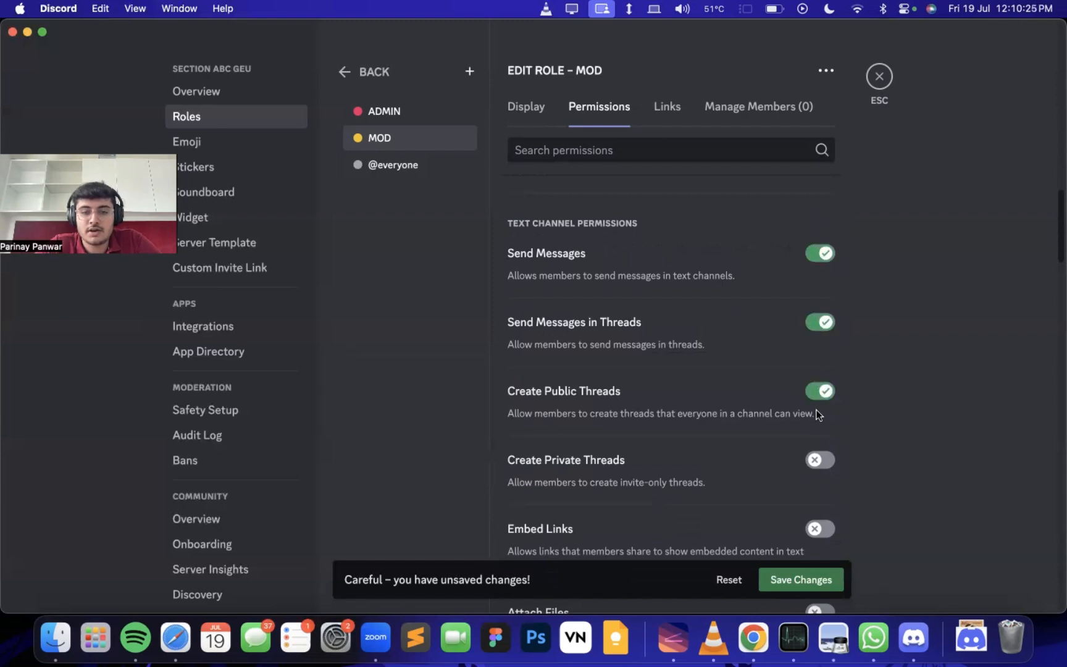
click(820, 461)
scroll(820, 461, down, 5)
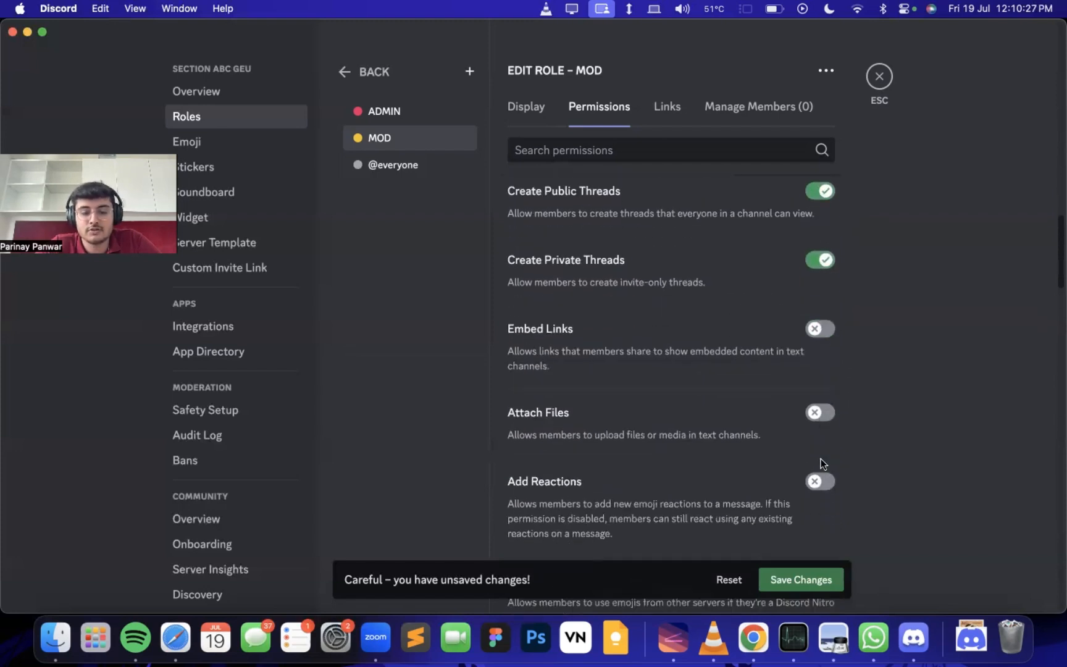
click(809, 336)
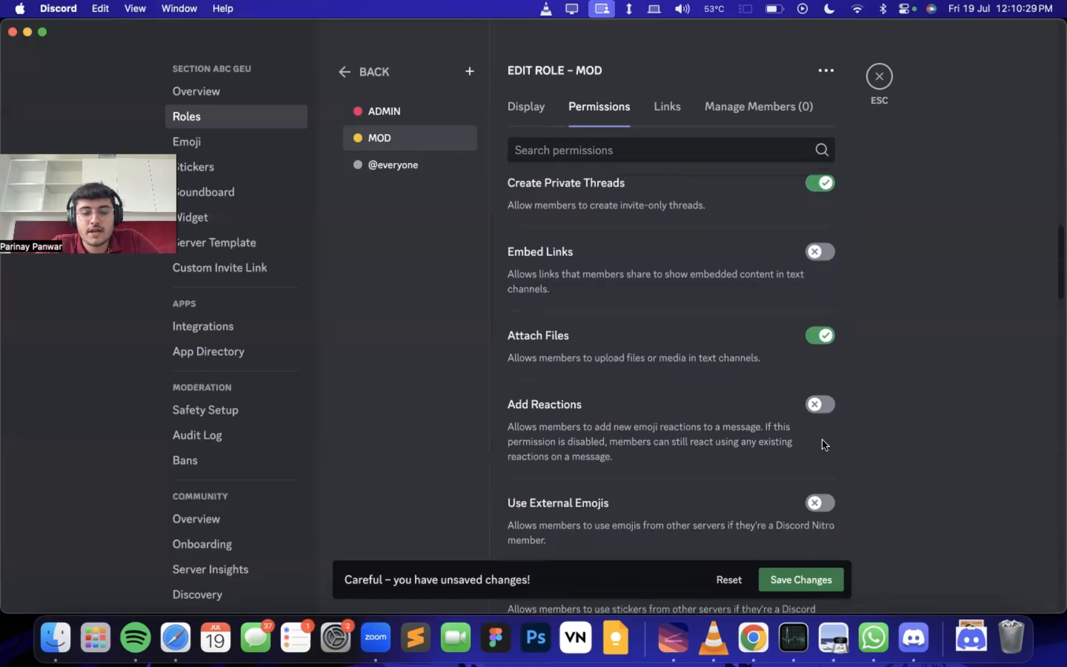
scroll(822, 439, down, 1)
click(818, 372)
scroll(822, 482, down, 5)
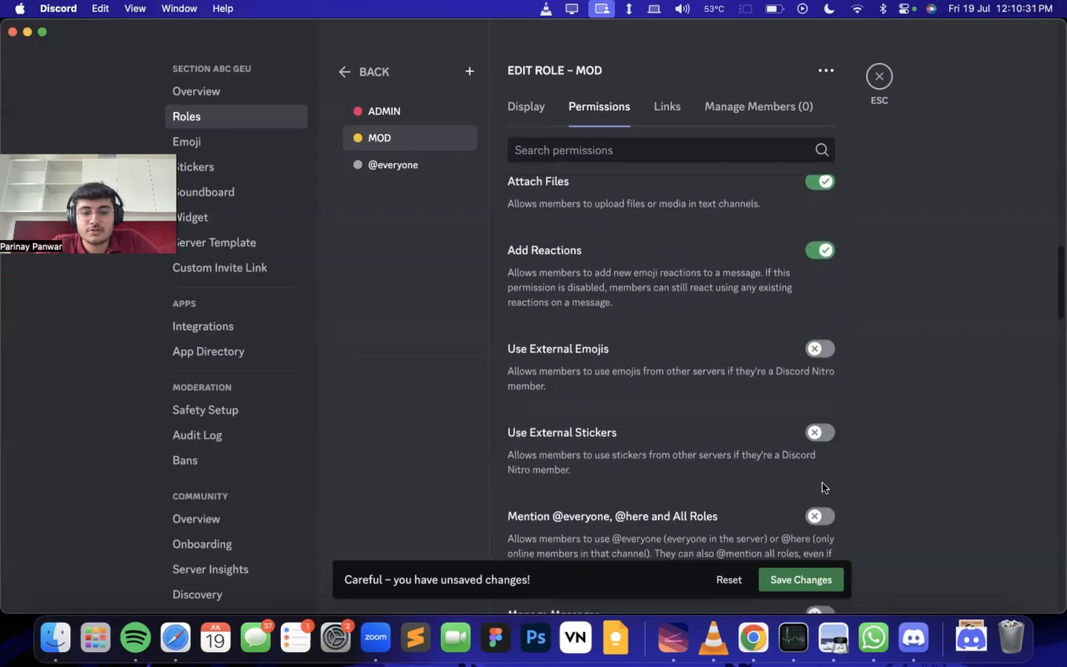
click(818, 334)
scroll(749, 436, down, 3)
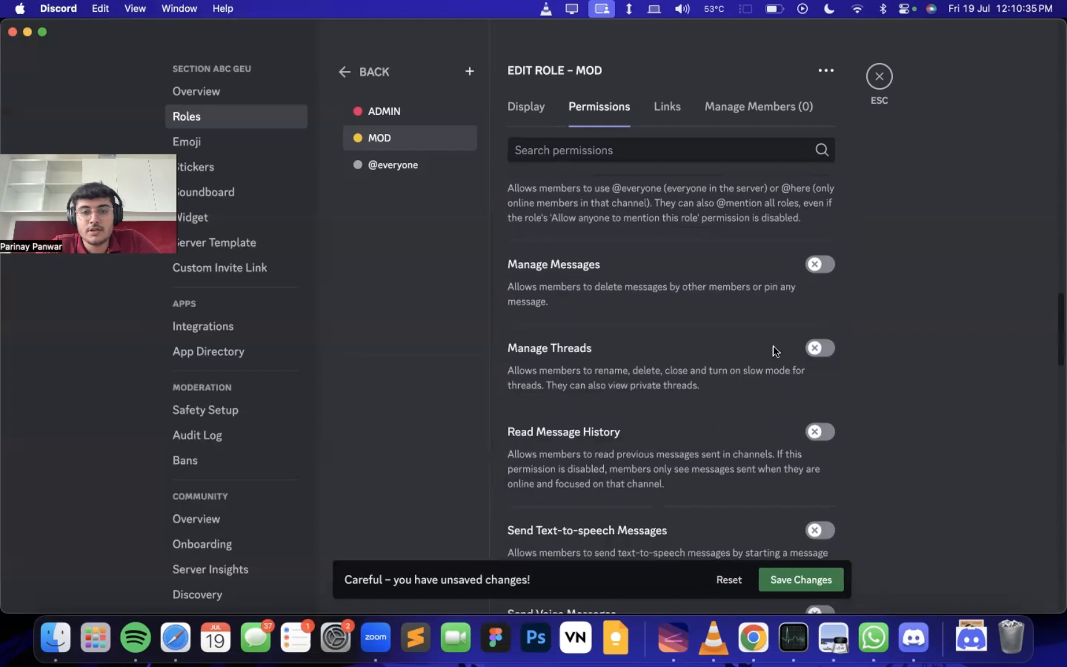
Enable Manage Messages, Read Message History, Send Voice Messages and Create Polls for the MOD role.
click(818, 265)
scroll(816, 346, down, 2)
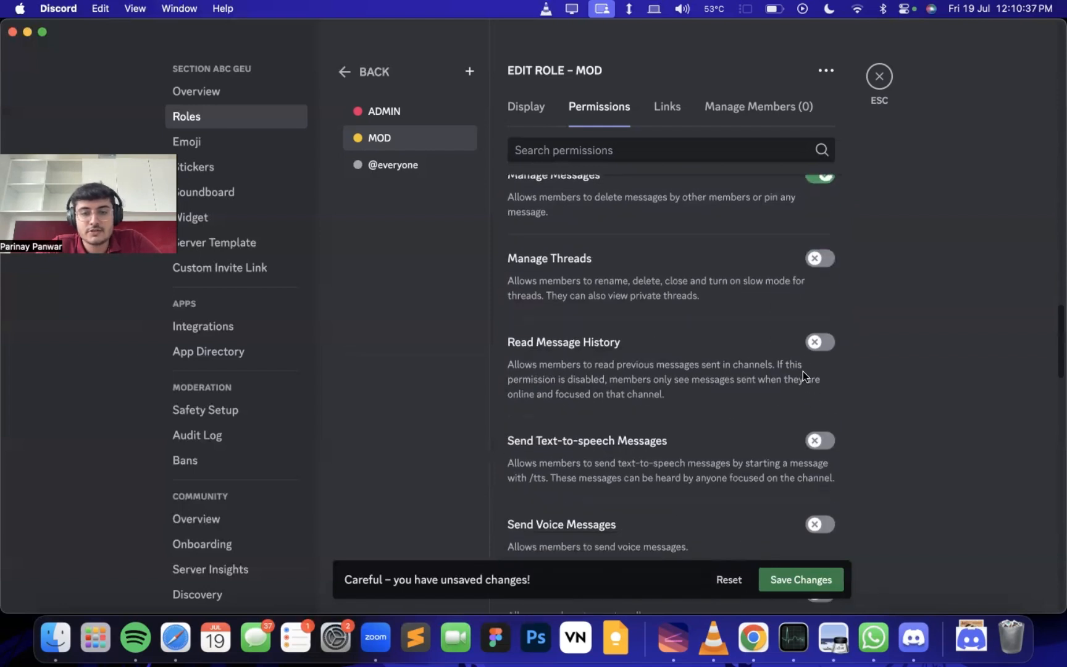
click(816, 345)
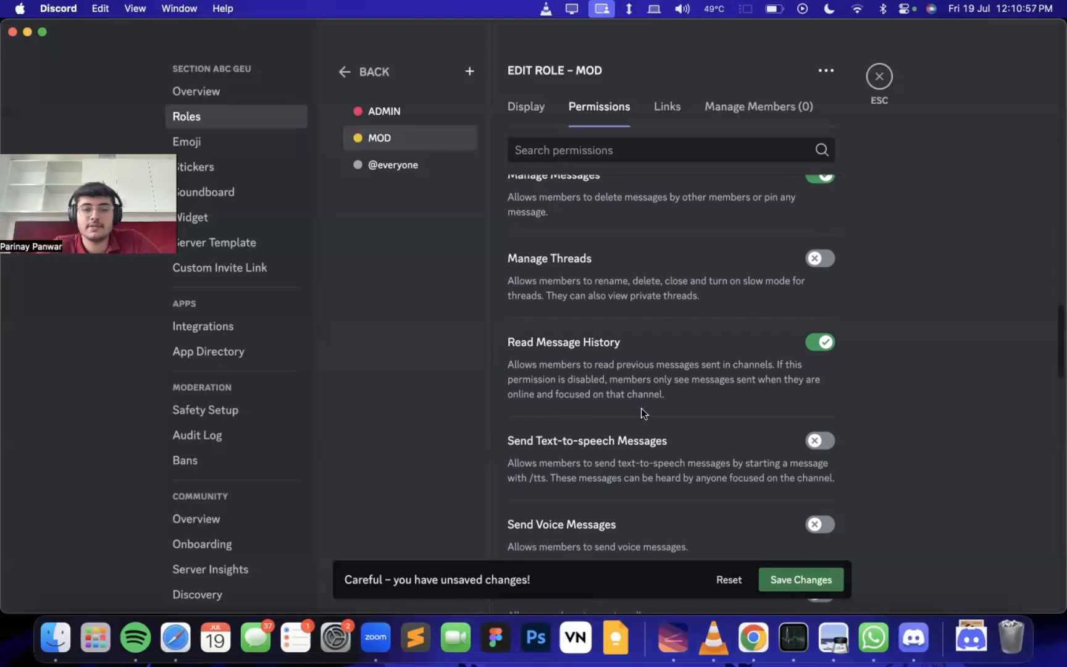
scroll(641, 409, down, 5)
click(818, 288)
click(826, 358)
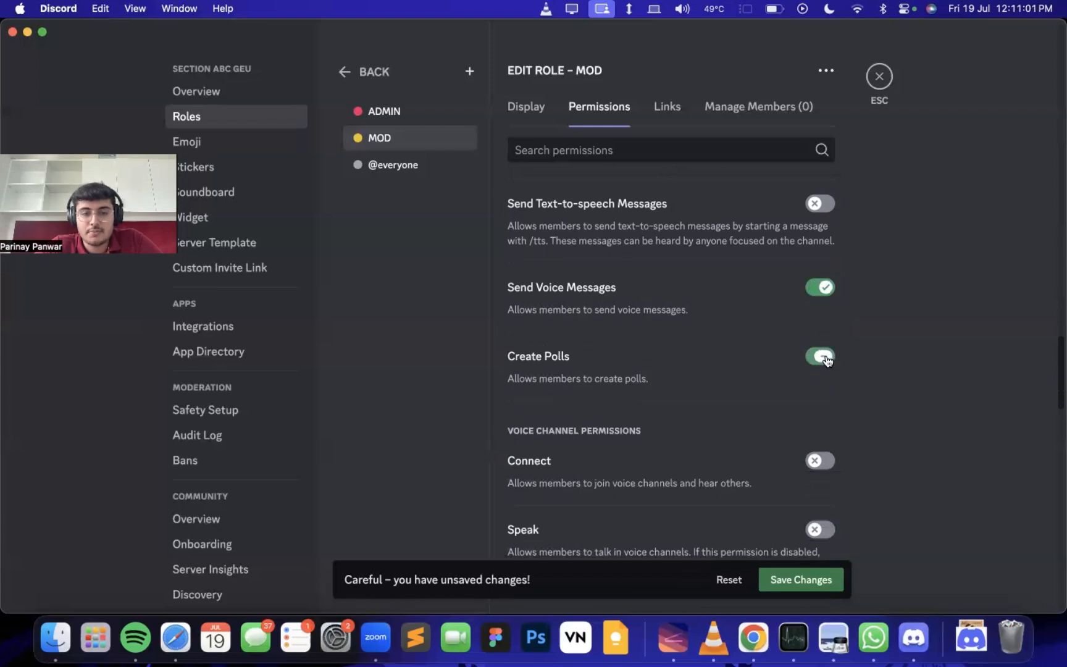
Enable the Connect, Speak, Video, Use Voice Activity and Priority Speaker voice permissions for the MOD role.
scroll(803, 420, down, 3)
click(822, 337)
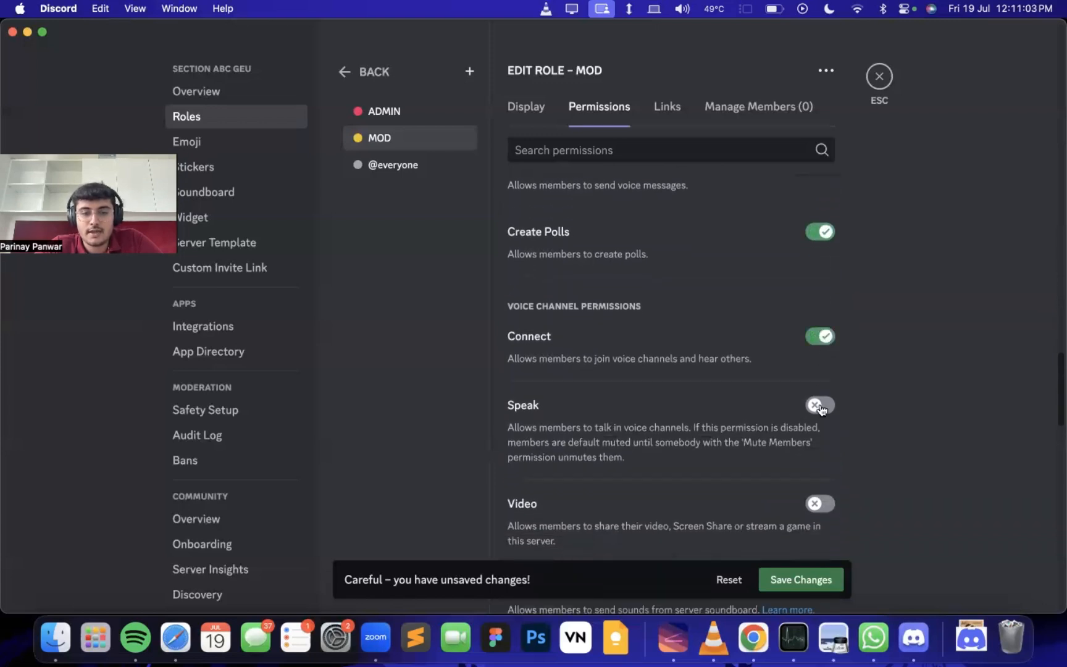
scroll(820, 501, down, 7)
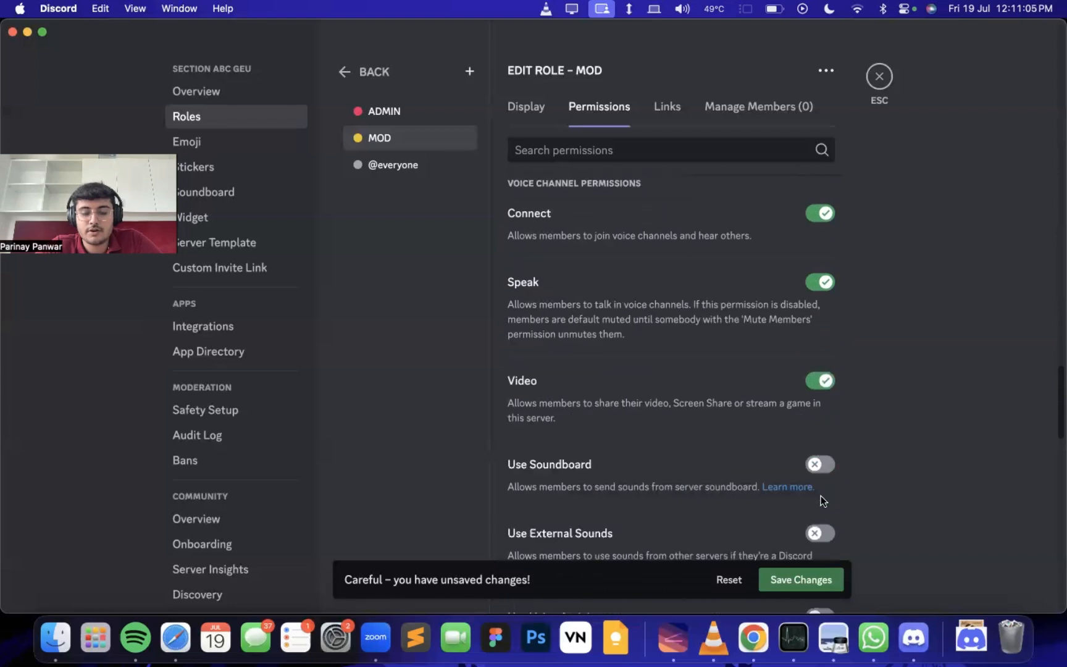
scroll(820, 502, down, 2)
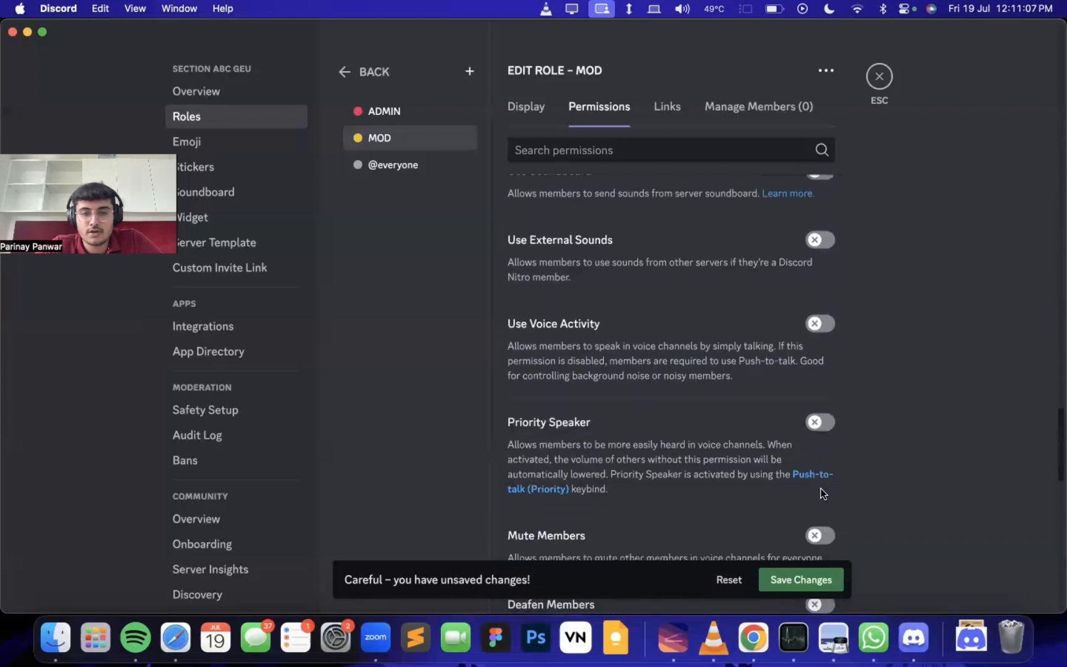
click(819, 323)
scroll(803, 439, down, 2)
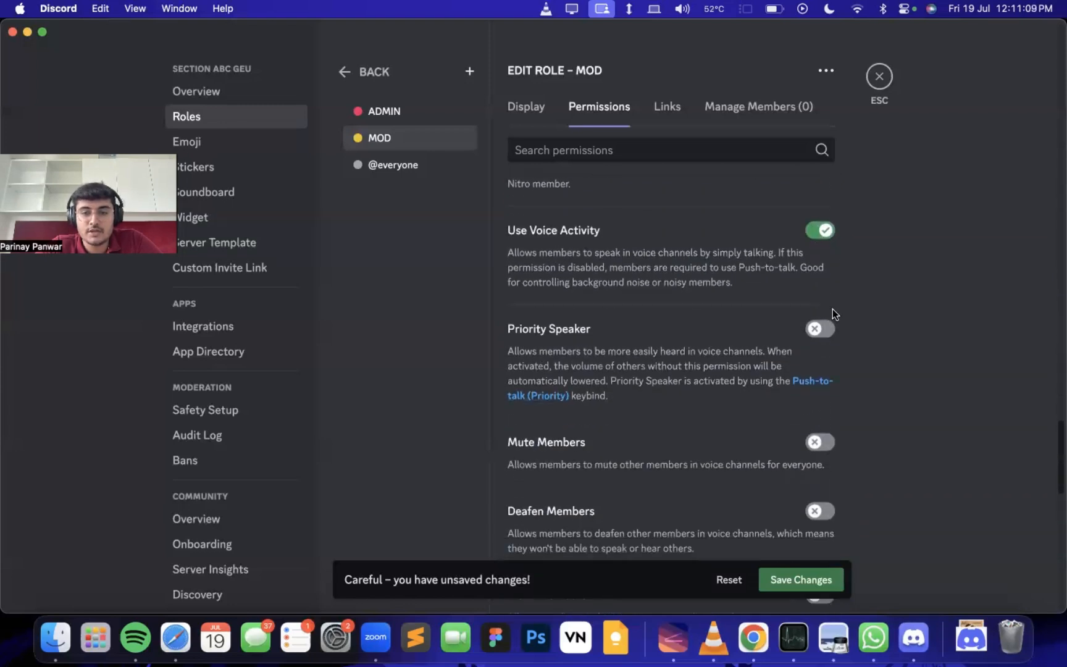
click(821, 328)
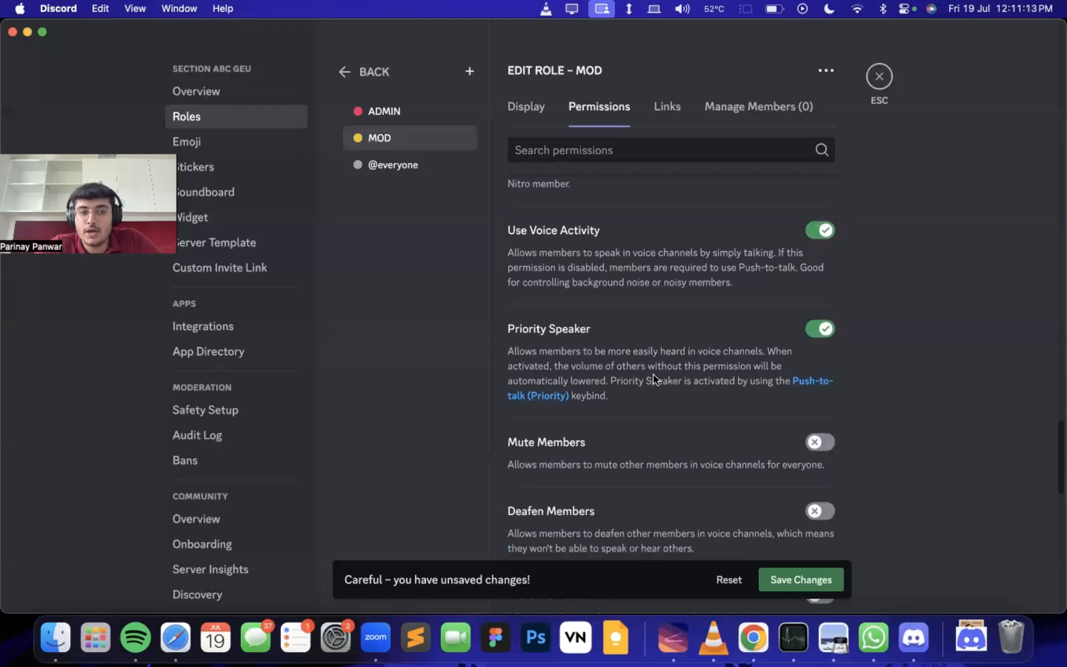
Let the MOD role mute, deafen and move members and set the voice channel status.
scroll(655, 379, down, 2)
click(816, 321)
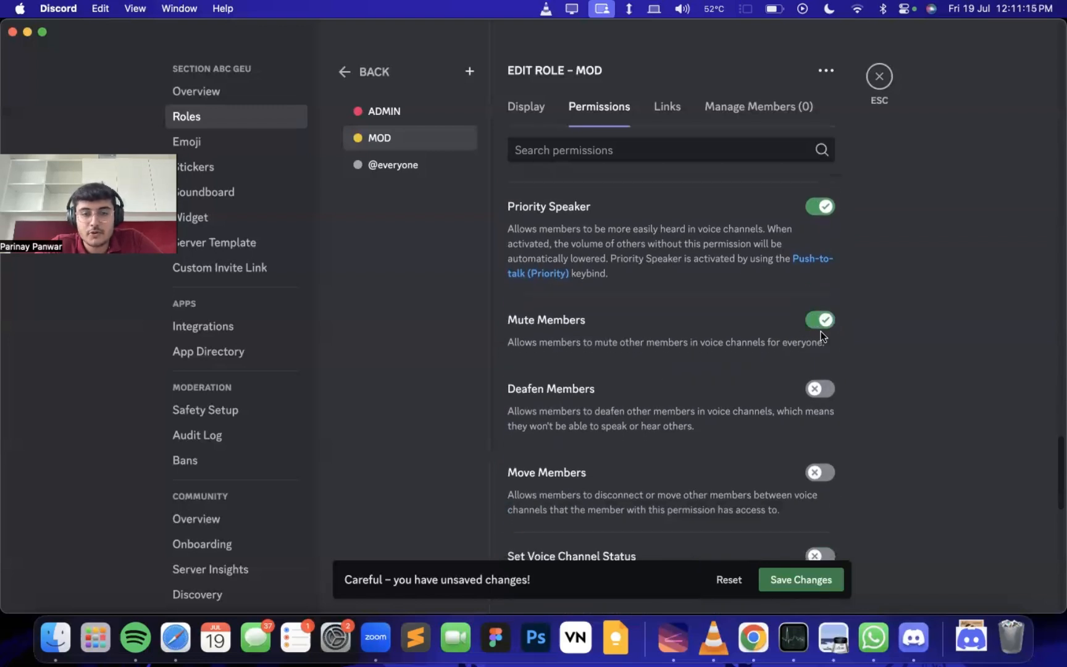
click(820, 388)
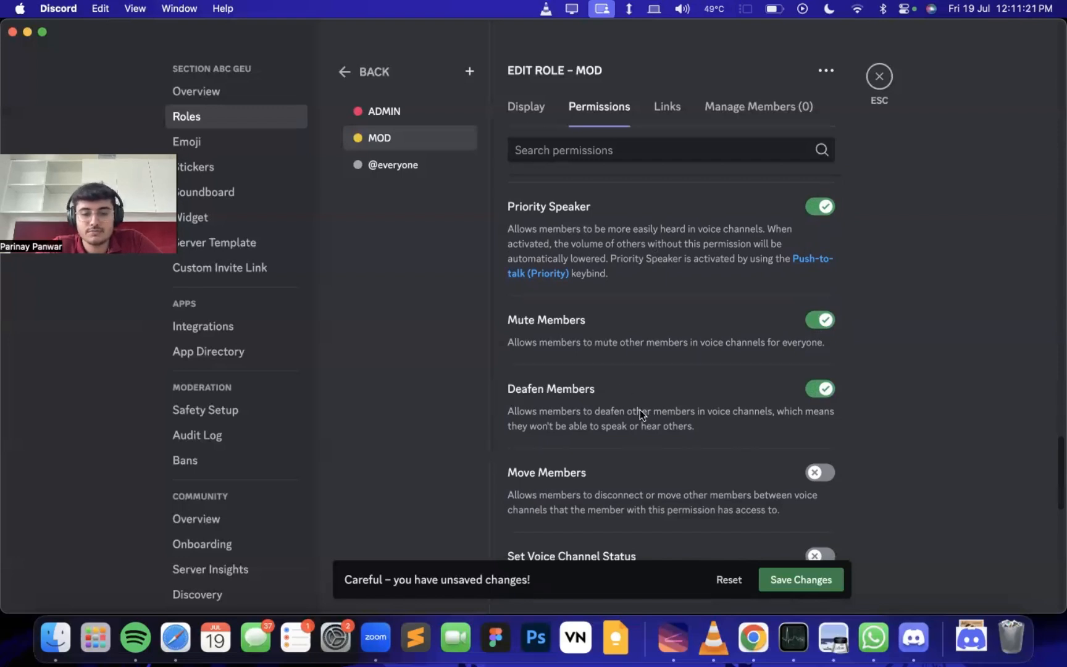
scroll(639, 409, down, 2)
click(822, 343)
click(819, 424)
Enable Create Events and Manage Events for the MOD role and save its permission changes.
scroll(684, 473, down, 7)
scroll(683, 472, down, 3)
click(819, 338)
click(819, 407)
scroll(702, 430, down, 1)
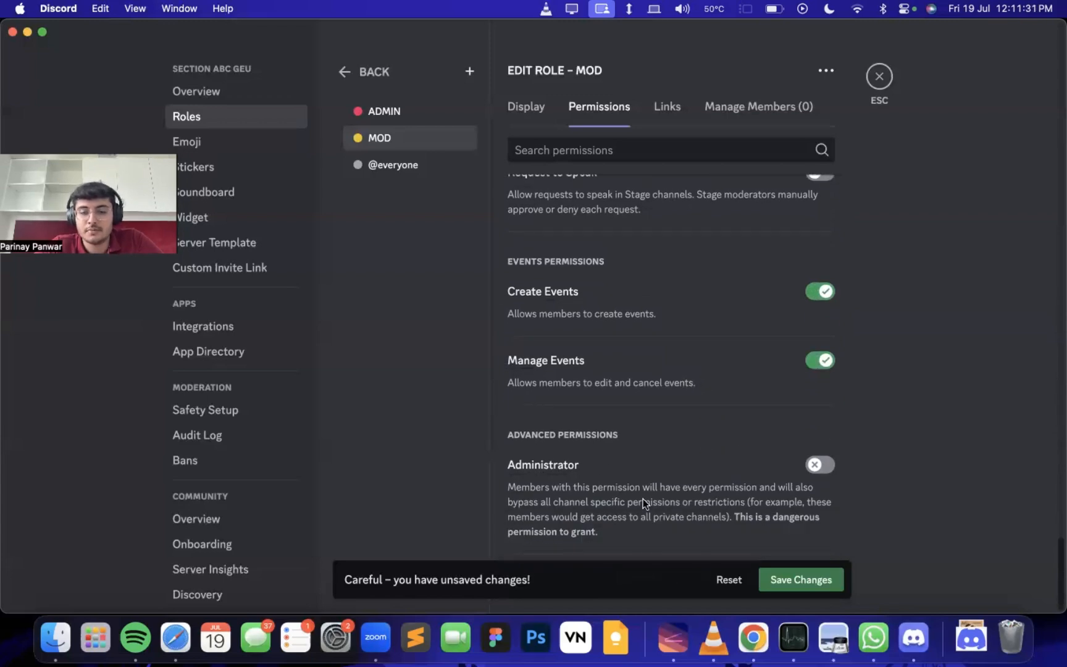
scroll(643, 502, up, 20)
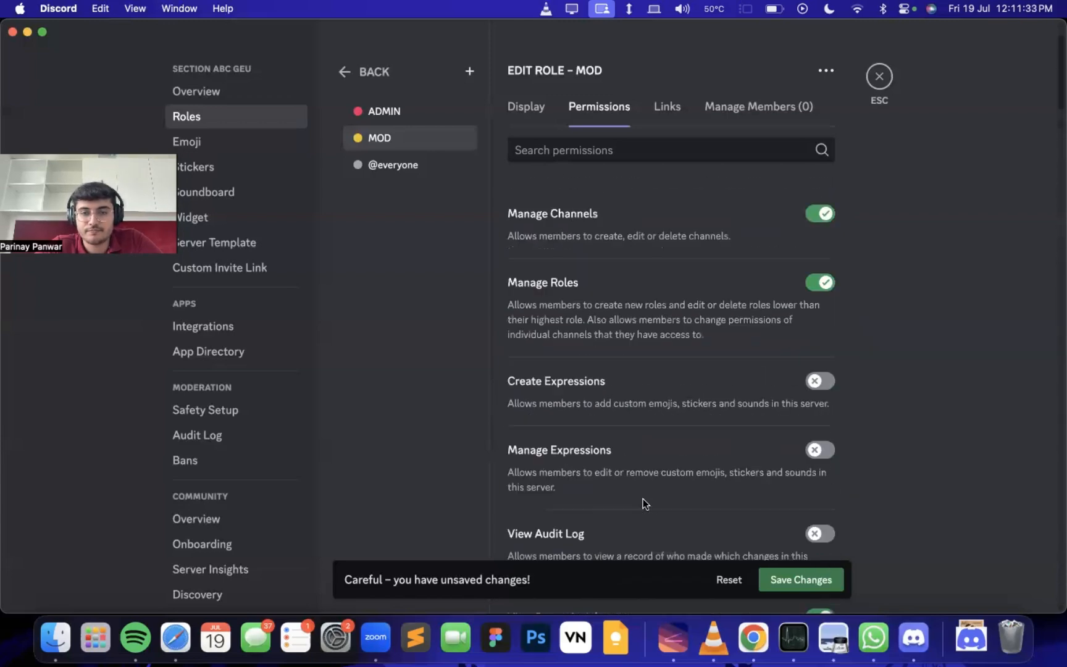
scroll(643, 503, up, 2)
click(797, 579)
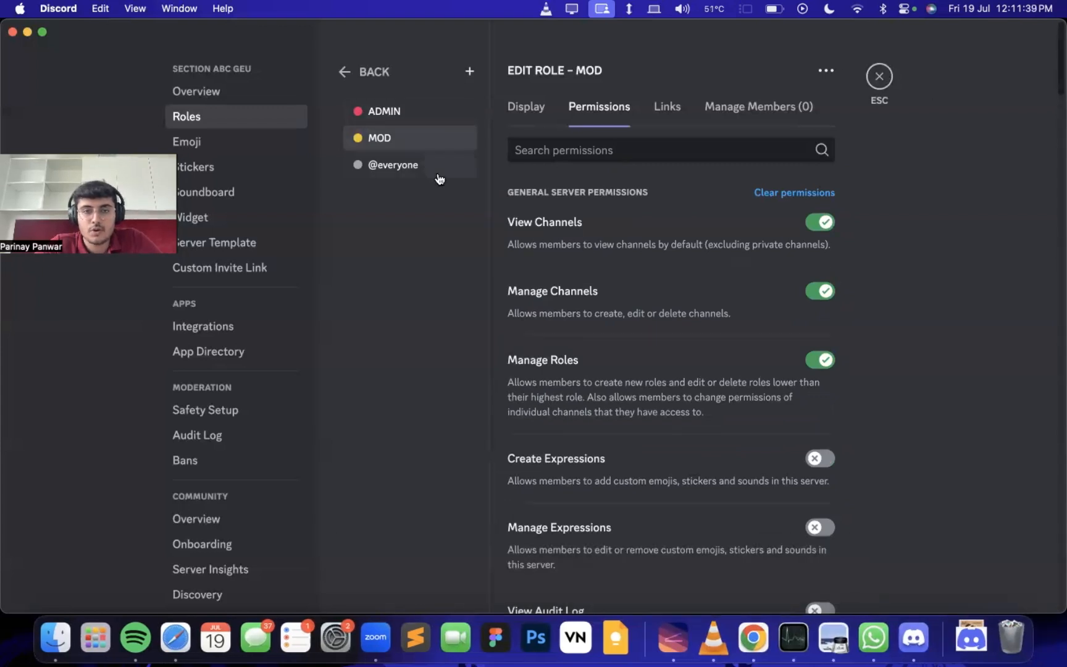
Create a new role named Students with the bright red-orange role colour.
click(470, 71)
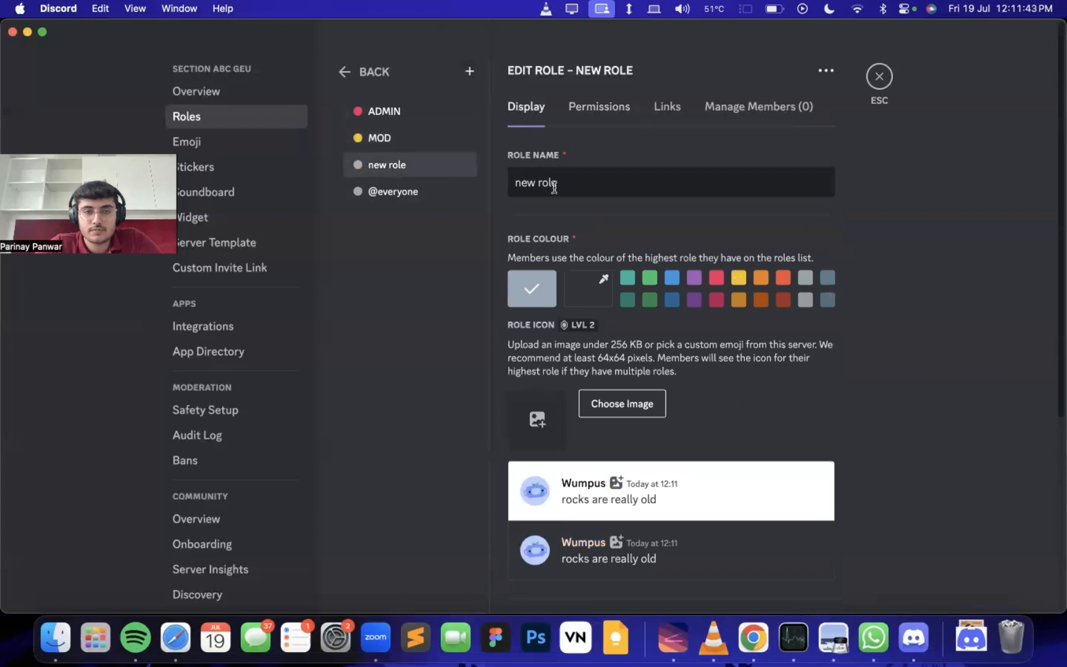
triple_click(553, 186)
text(S)
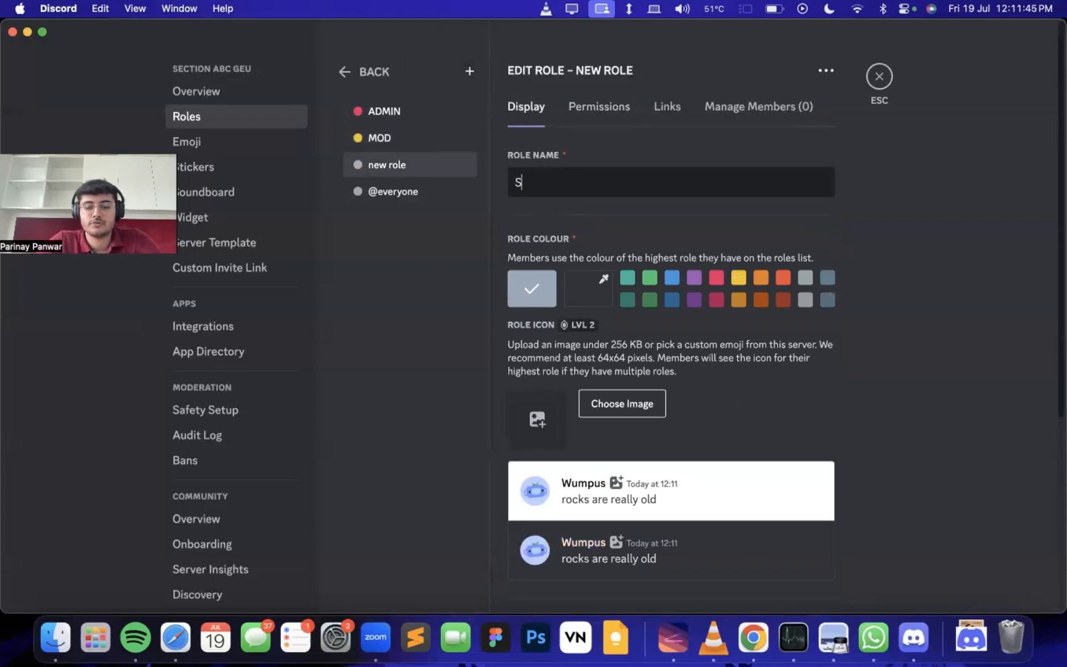
text(tudents)
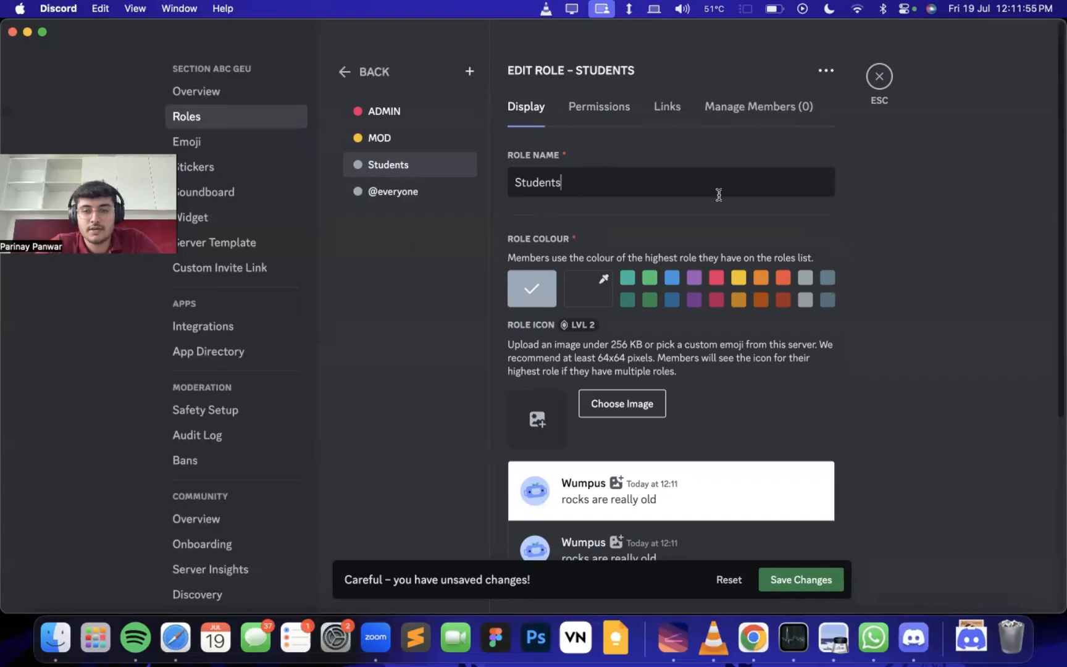
click(783, 279)
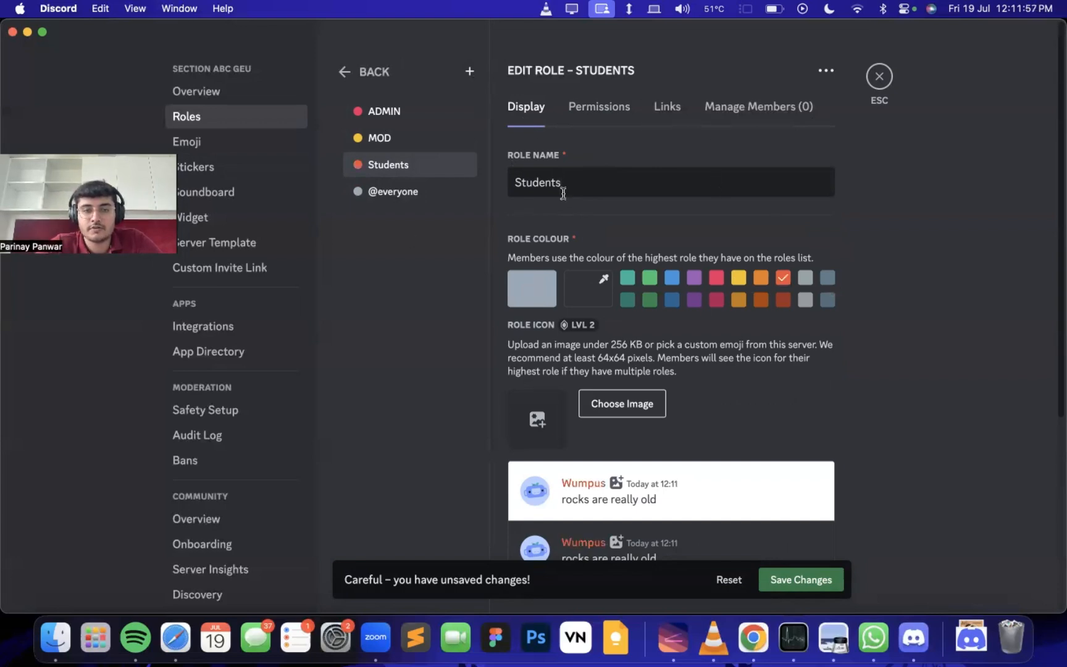
Enable the View Channels and Change Nickname permissions for the Students role.
scroll(711, 322, down, 3)
click(596, 105)
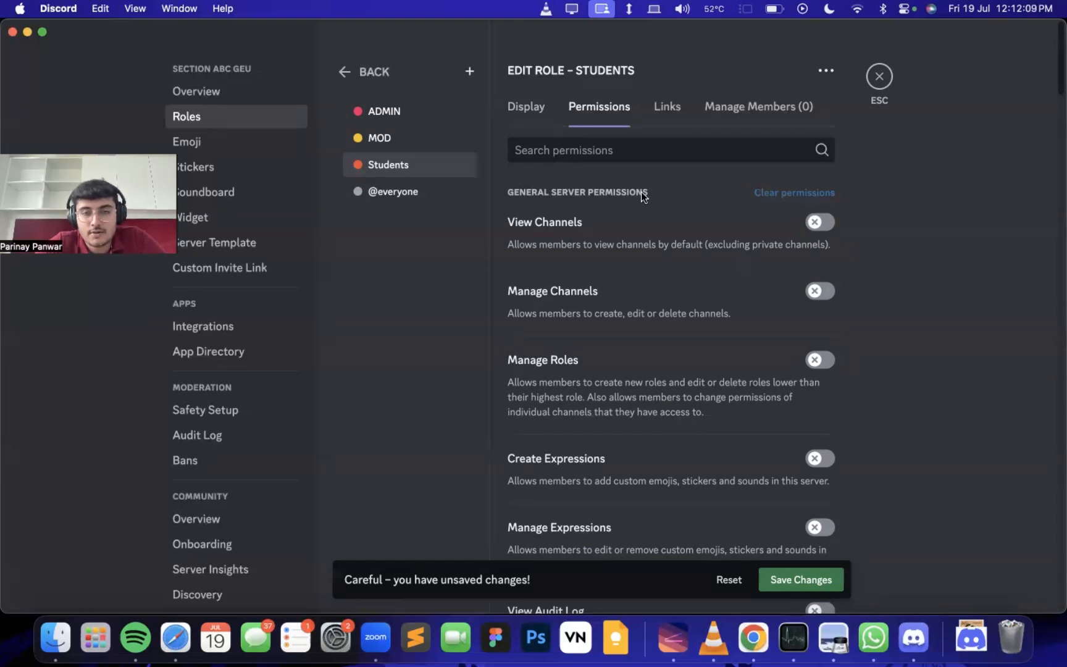
click(823, 223)
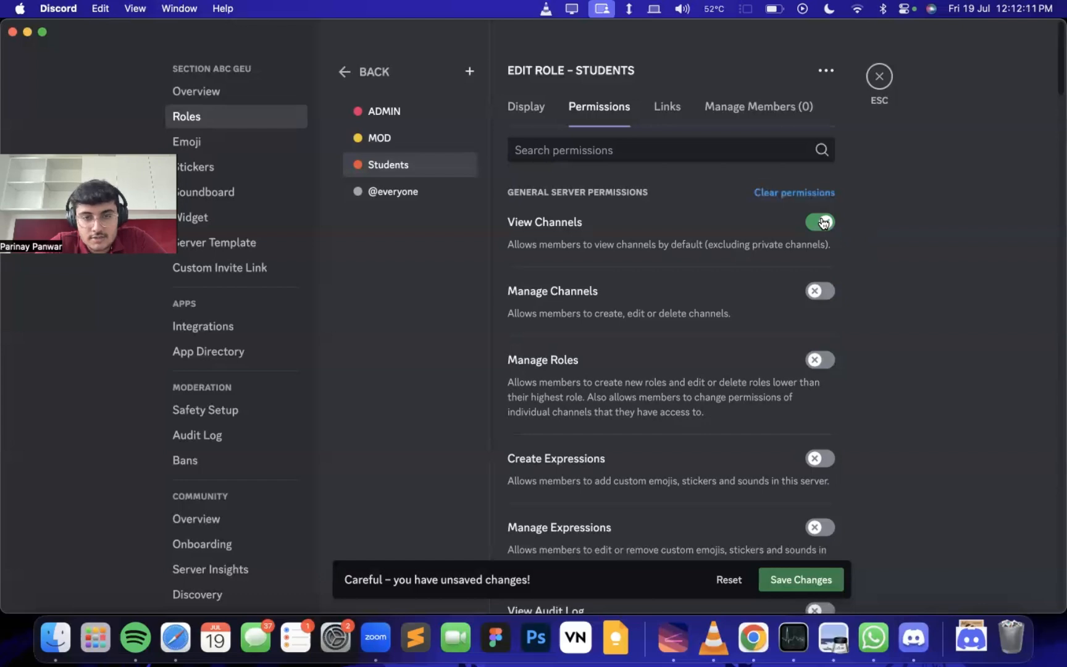
scroll(784, 381, down, 5)
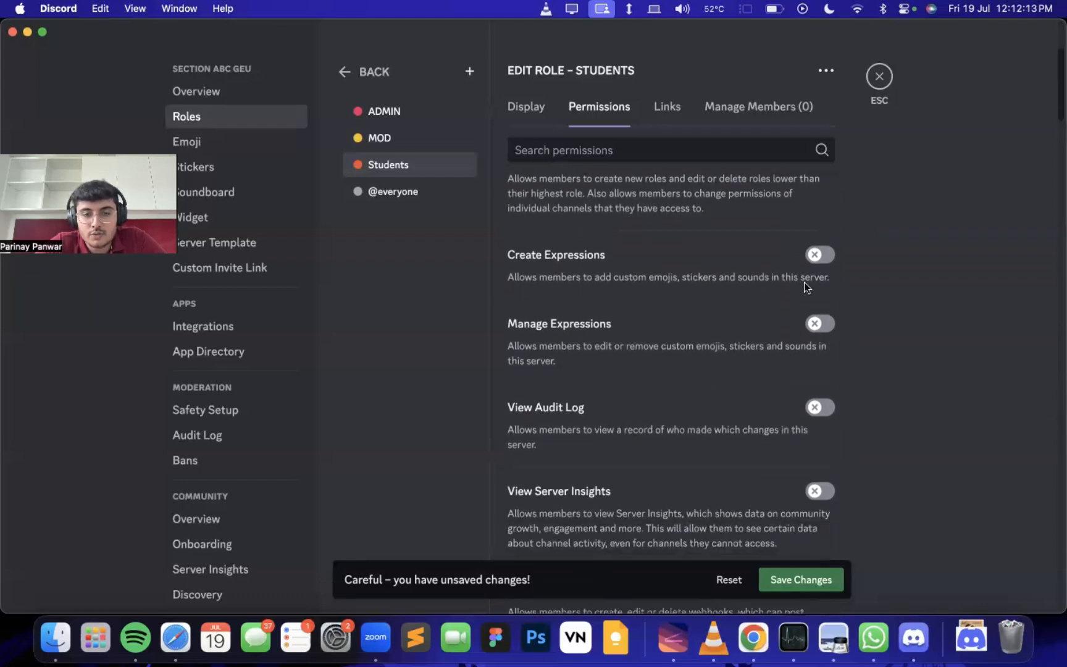
scroll(749, 395, down, 10)
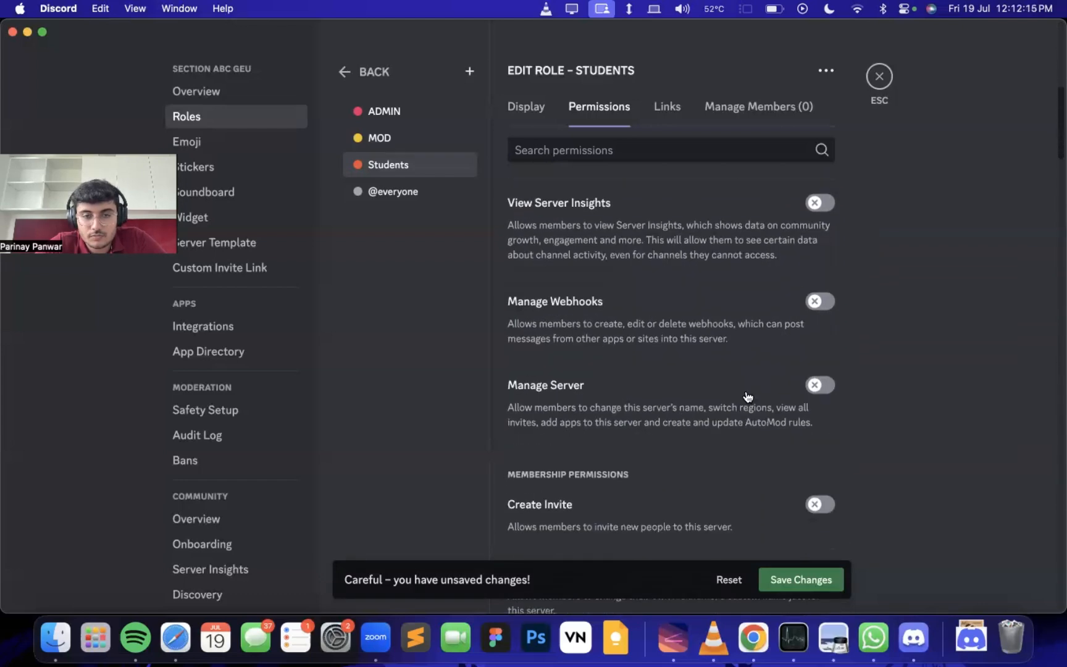
scroll(747, 395, down, 6)
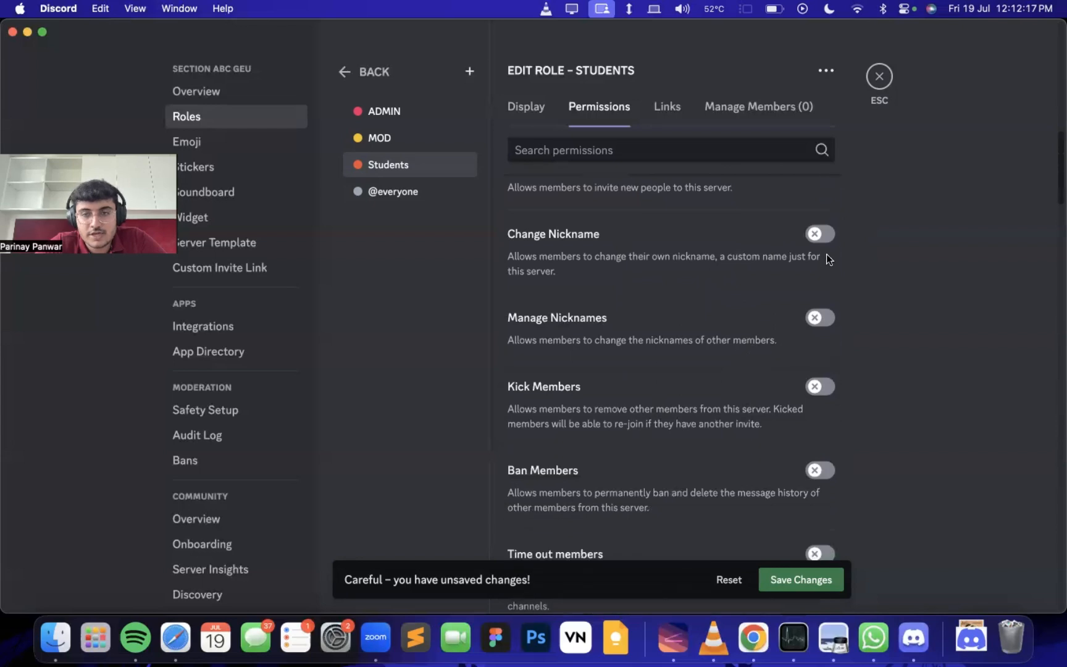
click(820, 236)
Allow the Students role to send messages in text channels and in threads.
scroll(710, 416, down, 6)
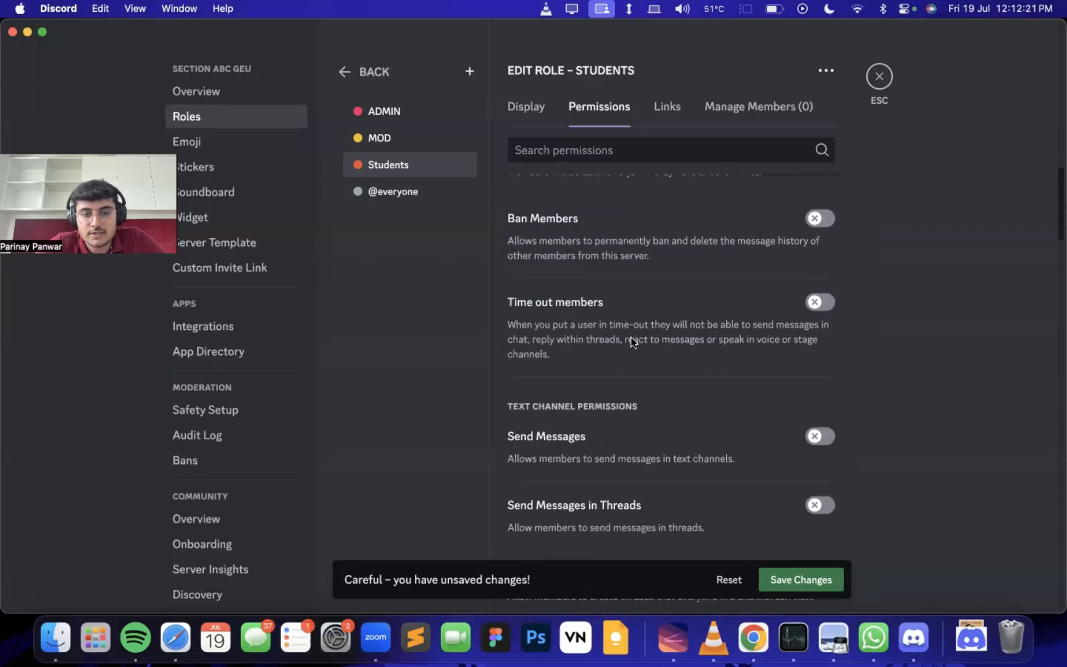
scroll(631, 341, down, 3)
click(820, 311)
click(819, 380)
scroll(684, 398, down, 3)
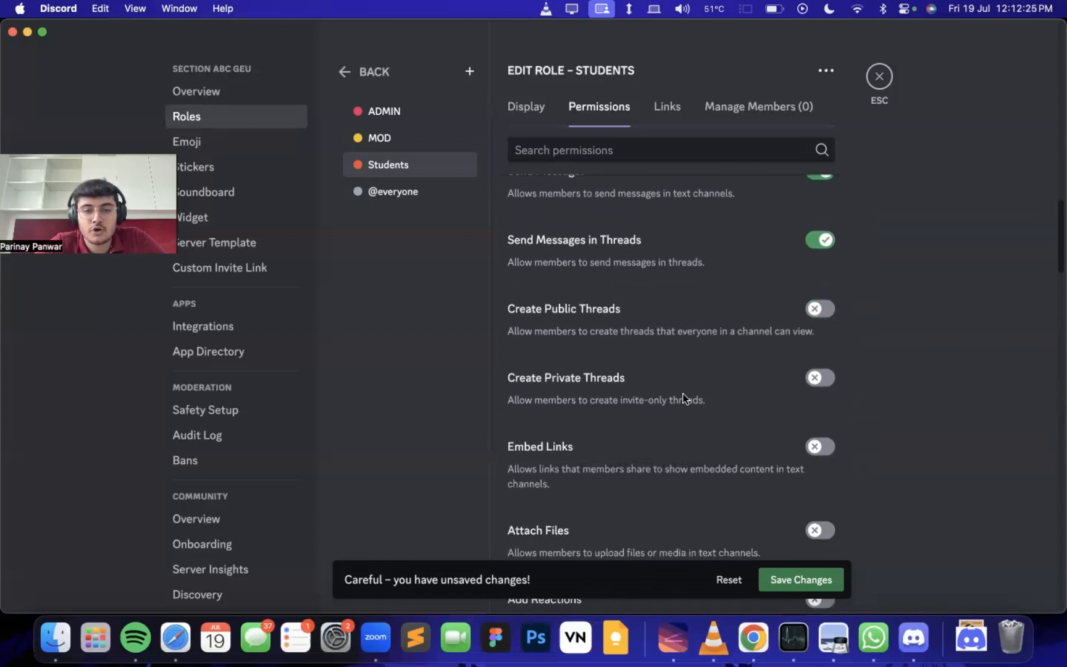
Enable Attach Files, Add Reactions and Use External Emojis for the Students role.
scroll(588, 352, down, 5)
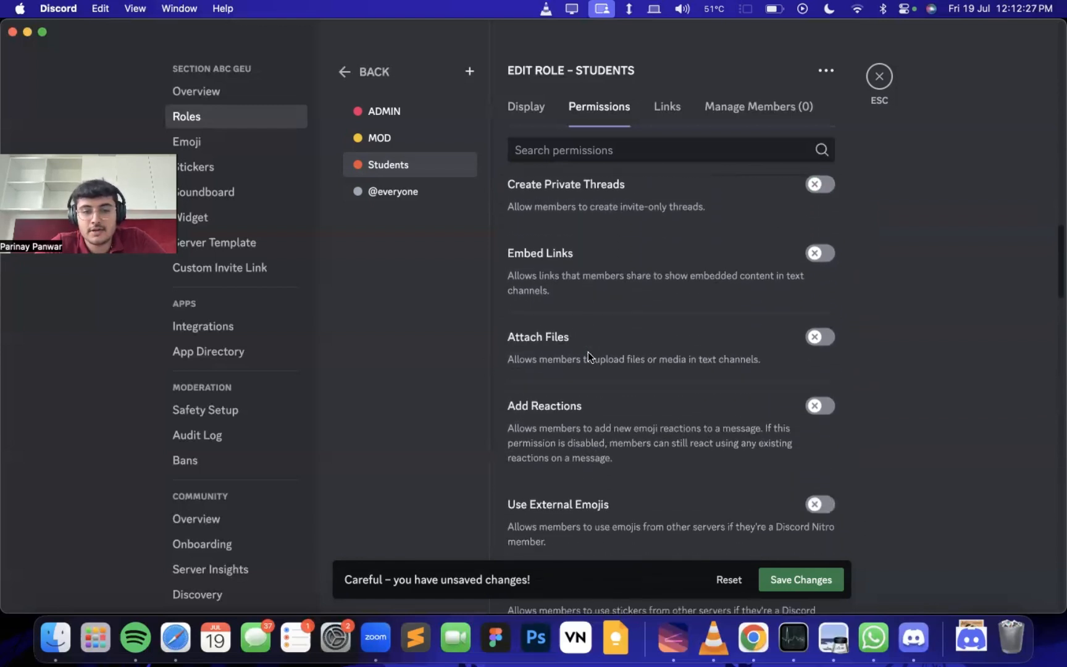
click(828, 325)
click(819, 392)
scroll(819, 389, down, 2)
click(823, 386)
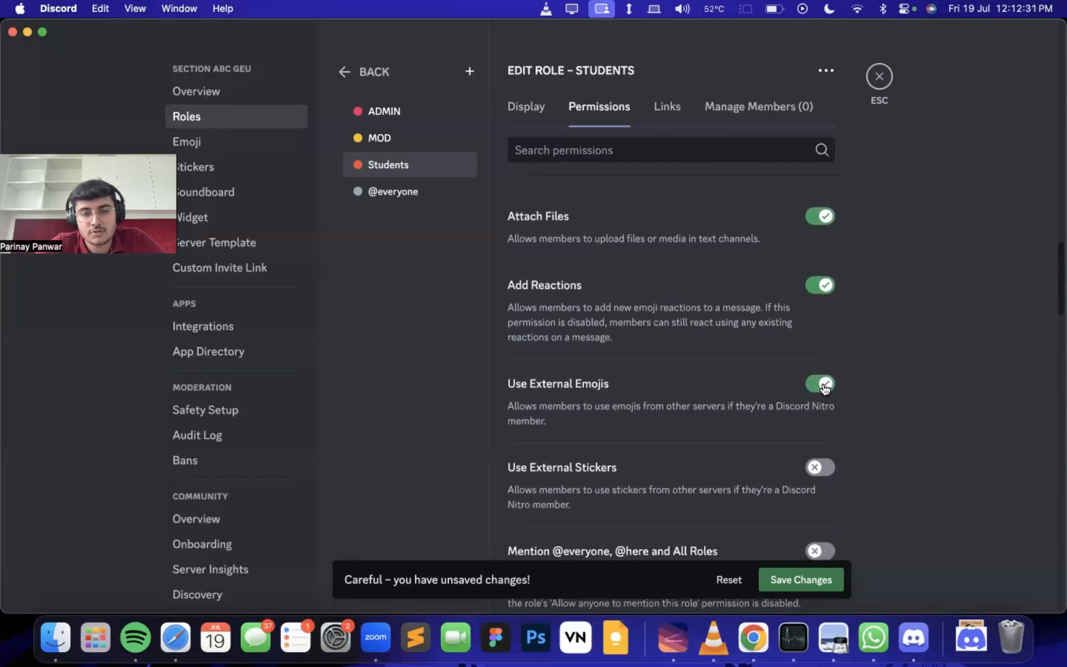
scroll(823, 387, down, 2)
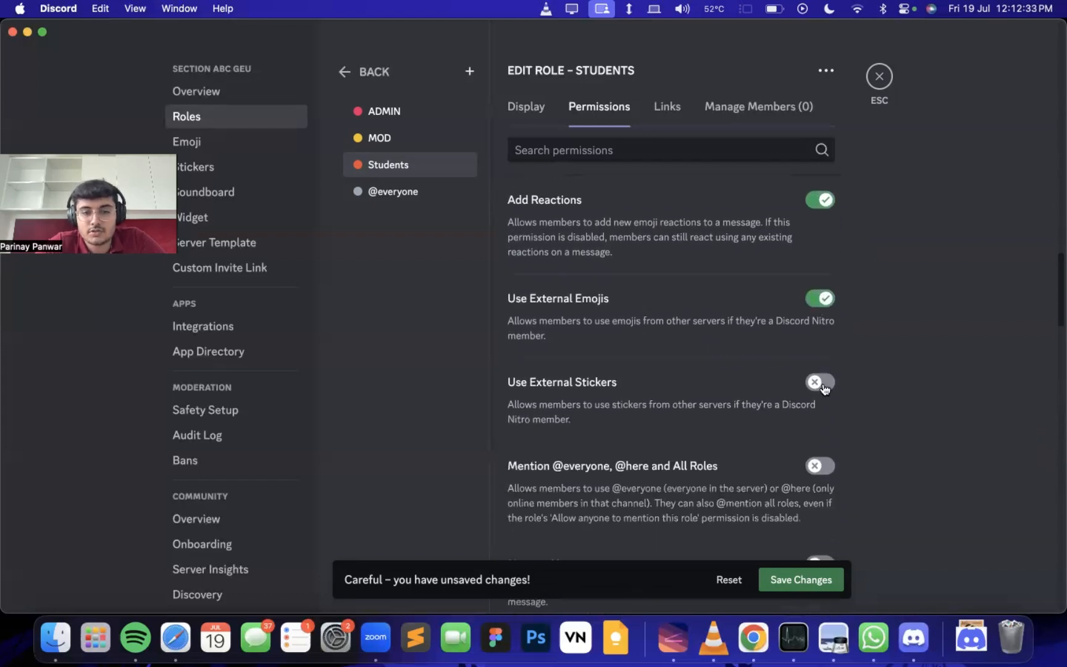
Enable Read Message History and Create Polls for the Students role.
scroll(823, 386, down, 3)
scroll(818, 339, down, 2)
scroll(818, 339, down, 3)
click(818, 291)
scroll(542, 334, down, 3)
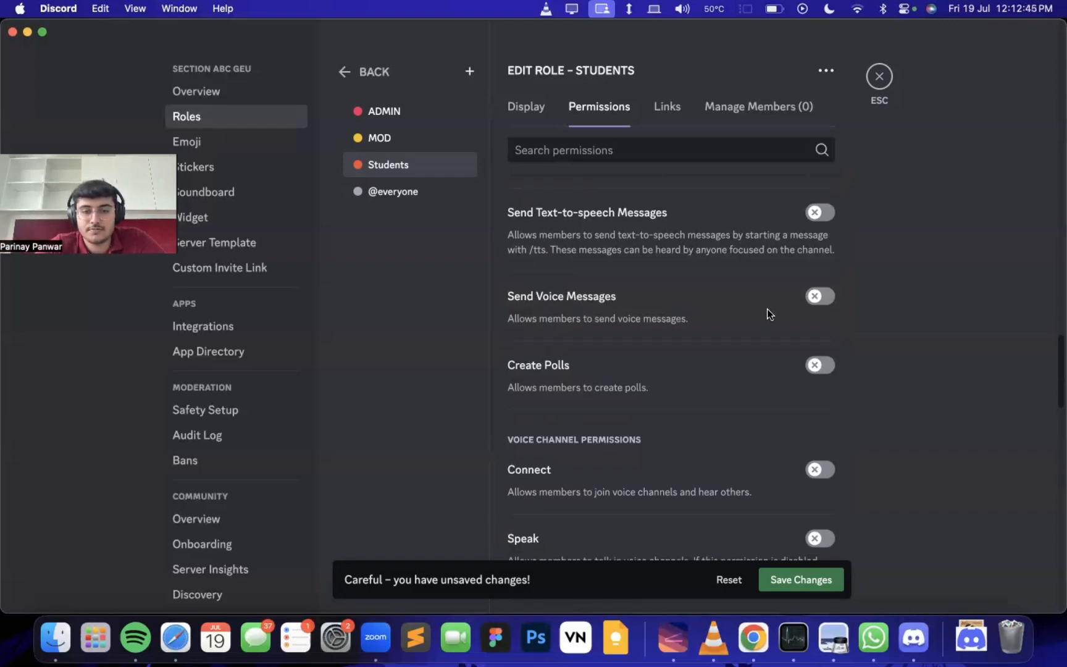
scroll(767, 309, down, 3)
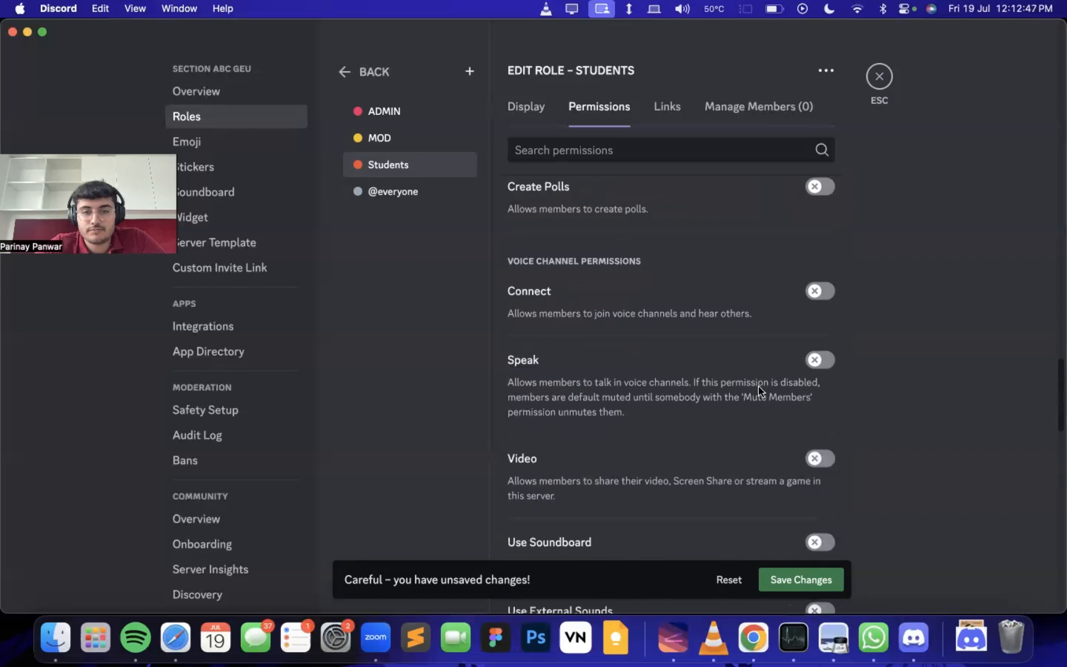
scroll(758, 386, up, 2)
click(825, 289)
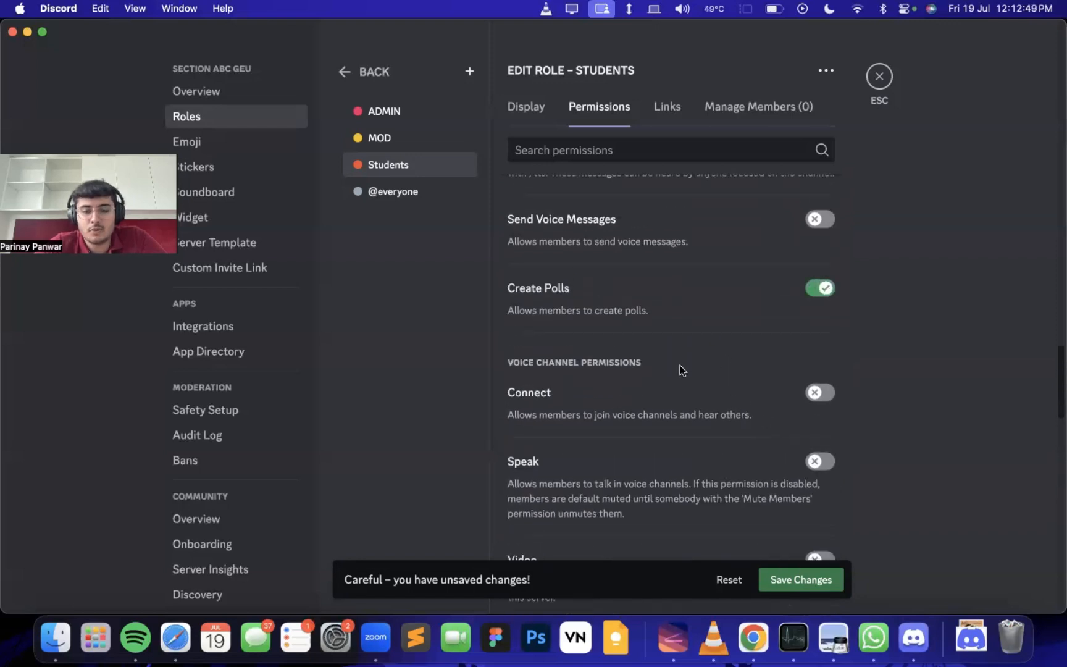
Enable the Connect, Speak and Video voice channel permissions for the Students role.
scroll(681, 364, down, 2)
scroll(768, 355, down, 1)
click(831, 201)
scroll(578, 240, up, 1)
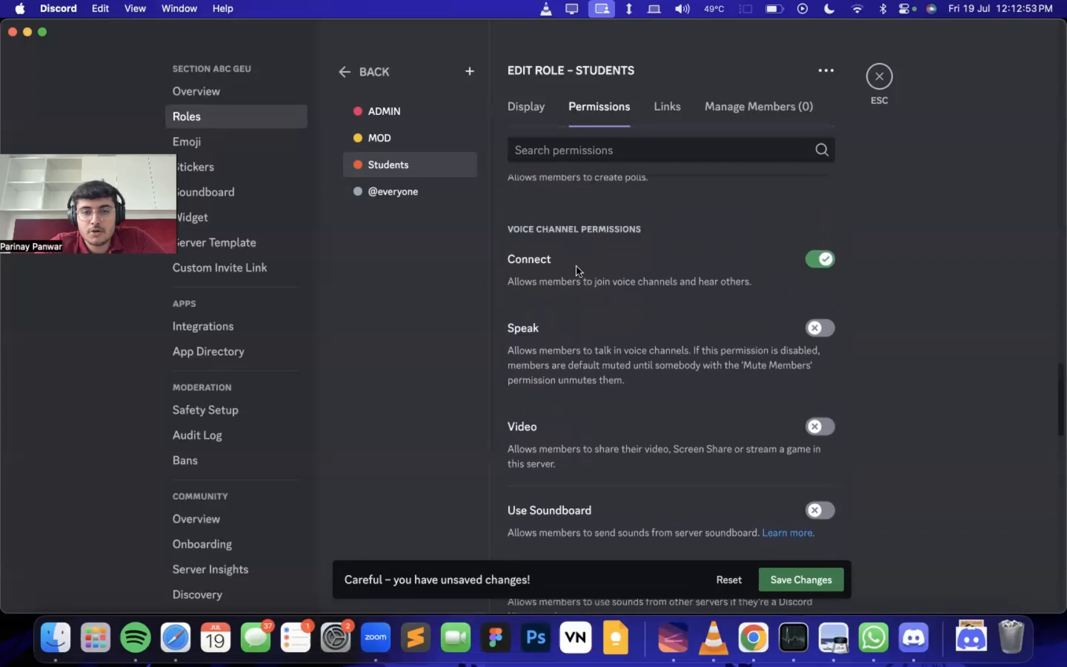
click(818, 330)
click(826, 426)
Check the remaining permissions of the Students role and save its changes.
scroll(699, 436, down, 2)
scroll(700, 436, down, 8)
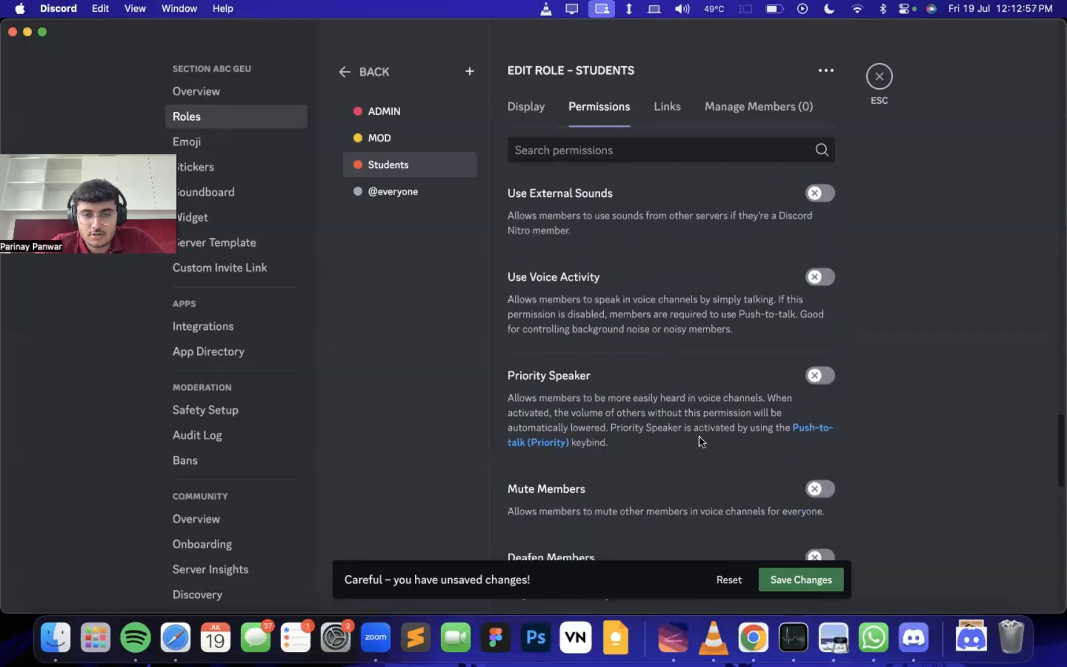
scroll(700, 436, down, 6)
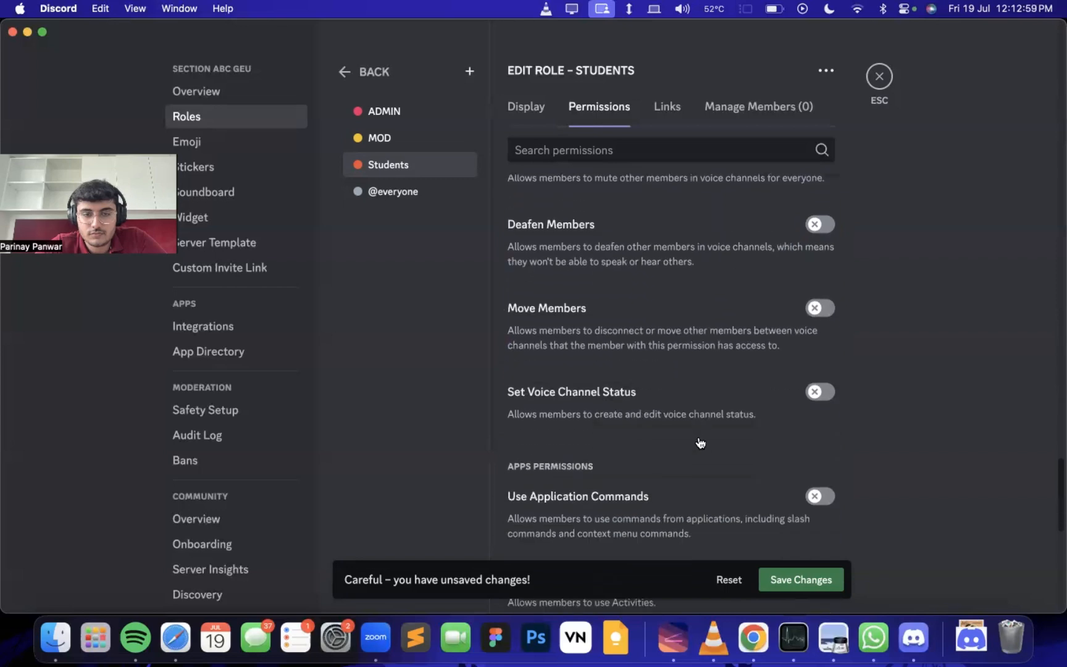
scroll(700, 439, down, 6)
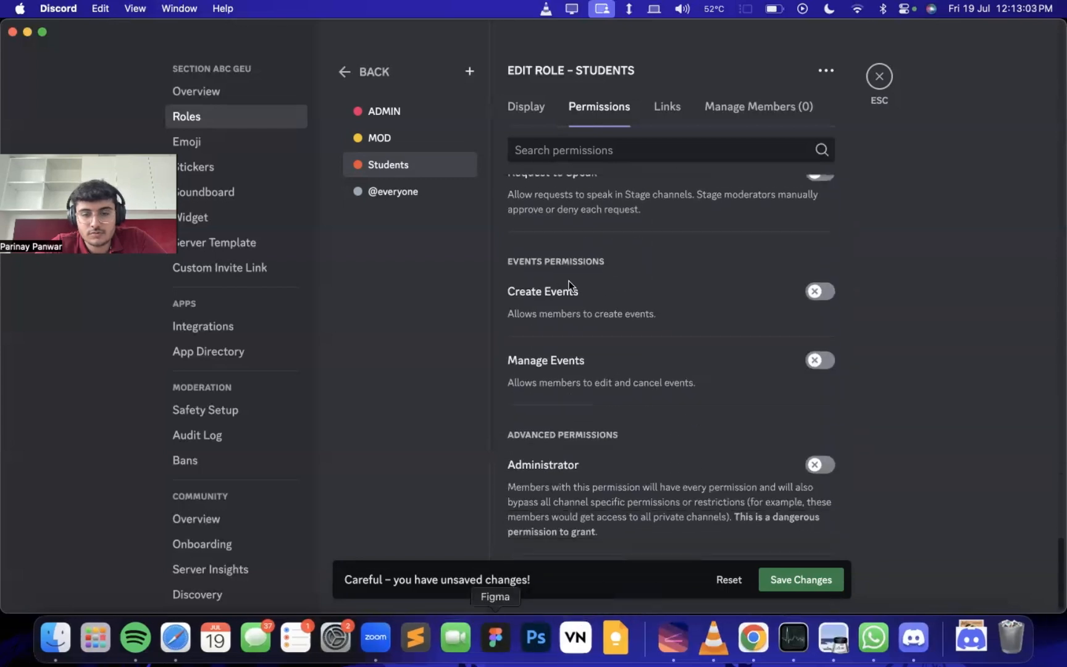
scroll(686, 300, up, 17)
scroll(684, 311, up, 15)
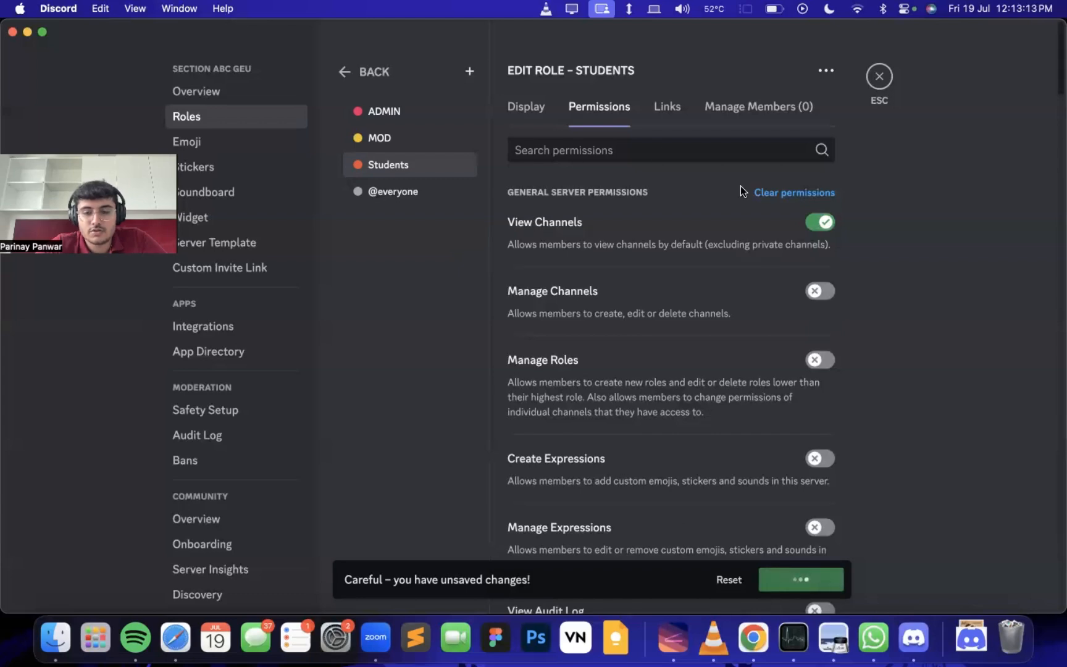
View the server as the Students role and check which options its members have on the general text channel.
click(534, 107)
scroll(588, 366, down, 5)
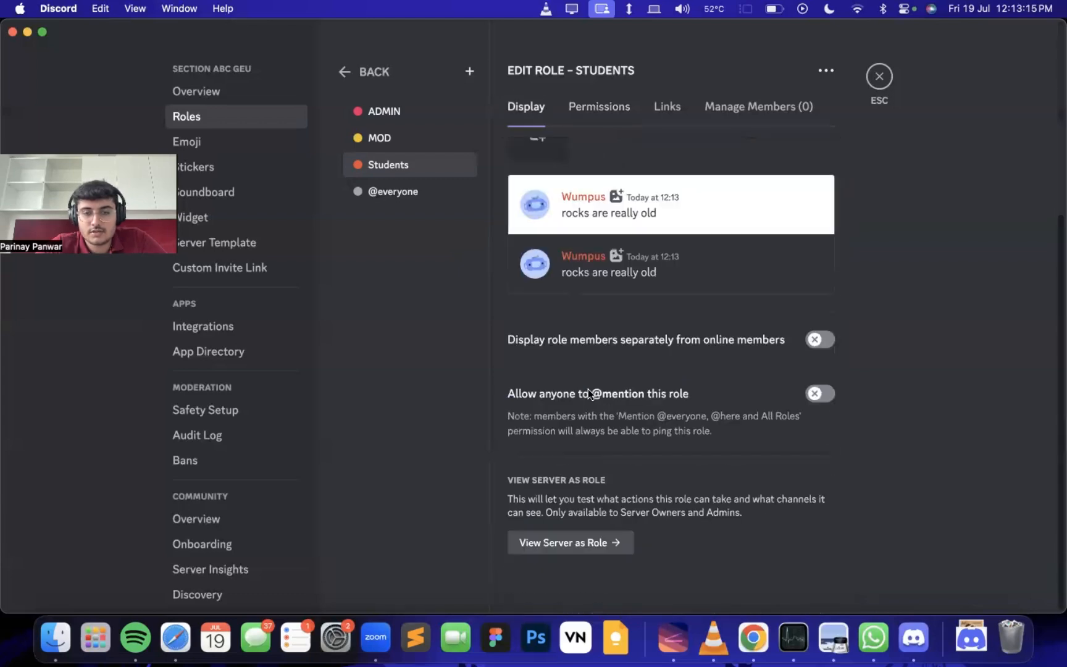
click(559, 543)
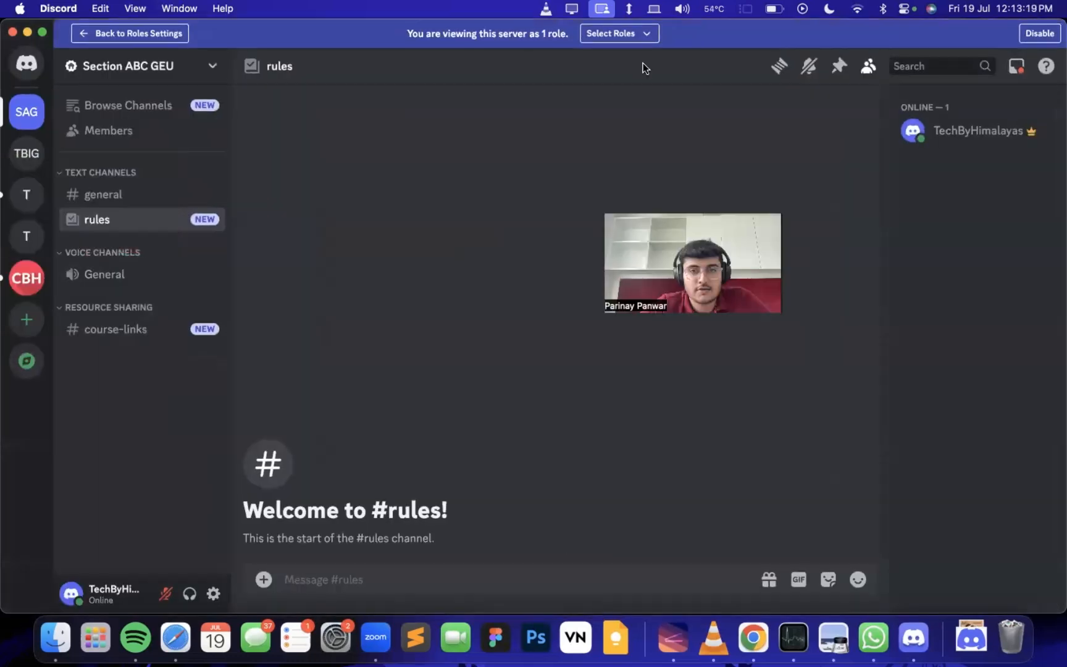
click(619, 33)
click(366, 204)
click(120, 196)
right_click(120, 197)
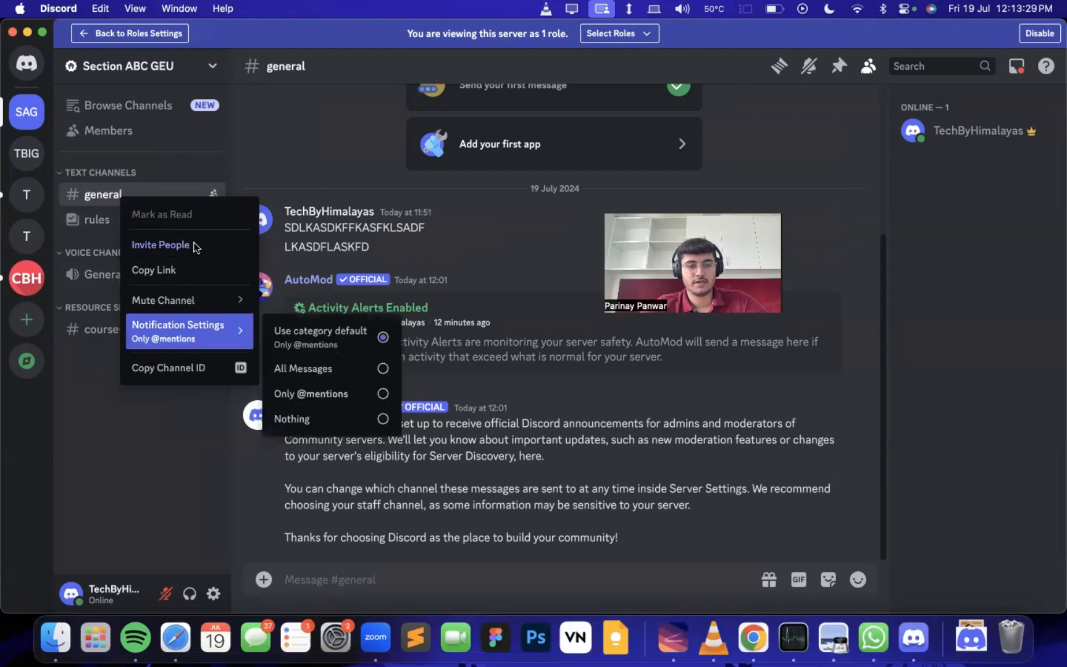
key(Escape)
Switch the role preview from Students to ADMIN and check the options available on the general text channel.
click(614, 34)
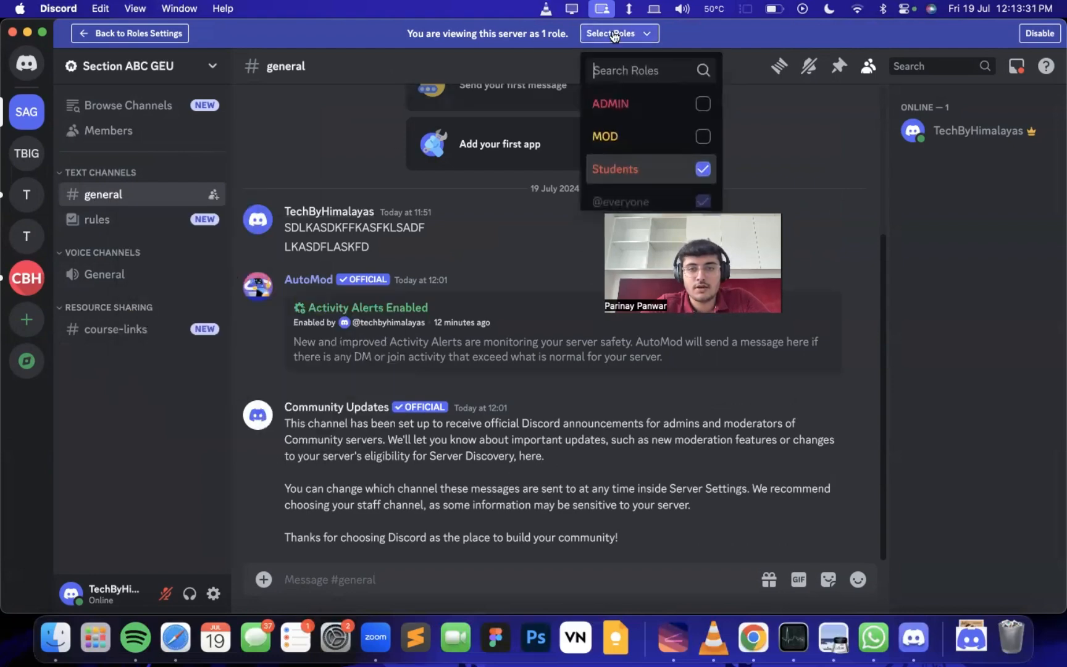
click(679, 101)
click(686, 162)
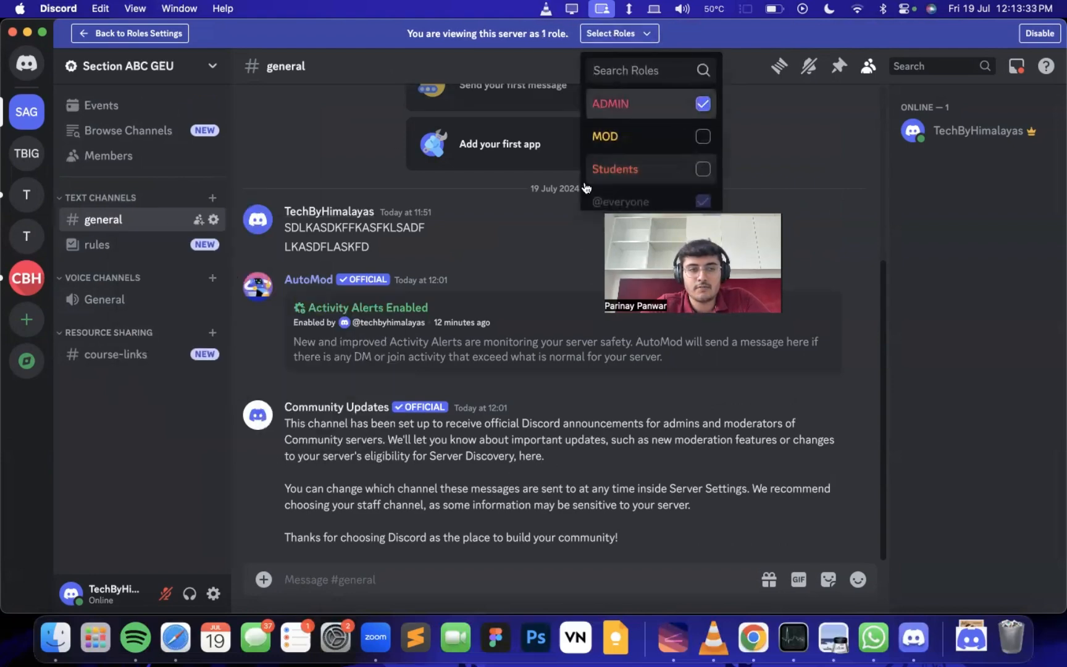
right_click(120, 223)
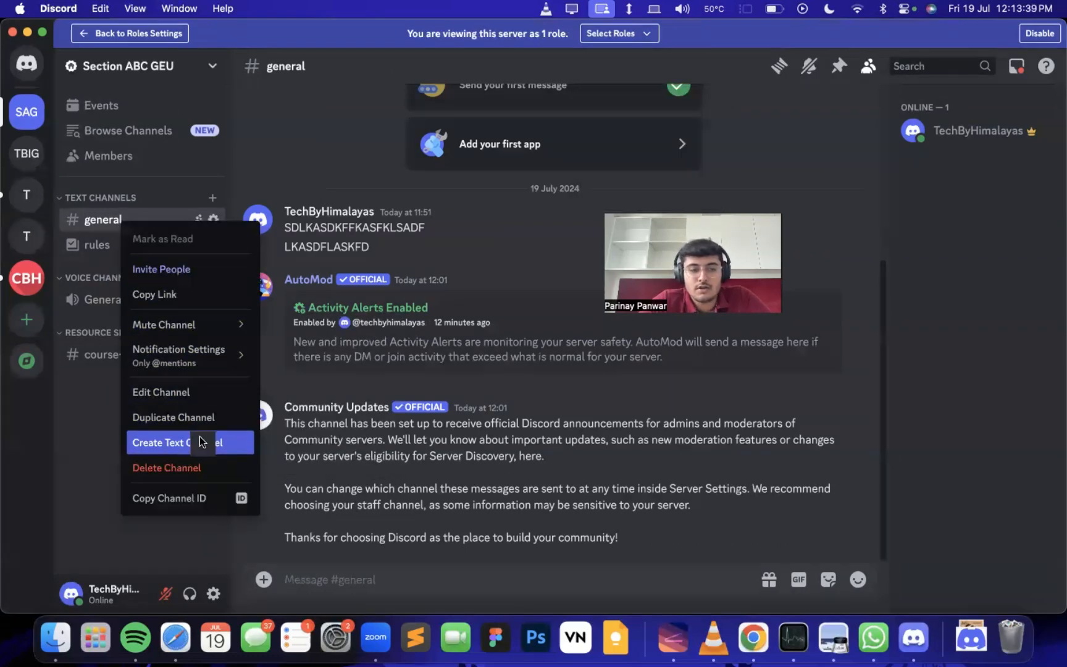
key(Escape)
Switch the role preview from ADMIN to MOD and check the options available on the general text channel.
click(617, 34)
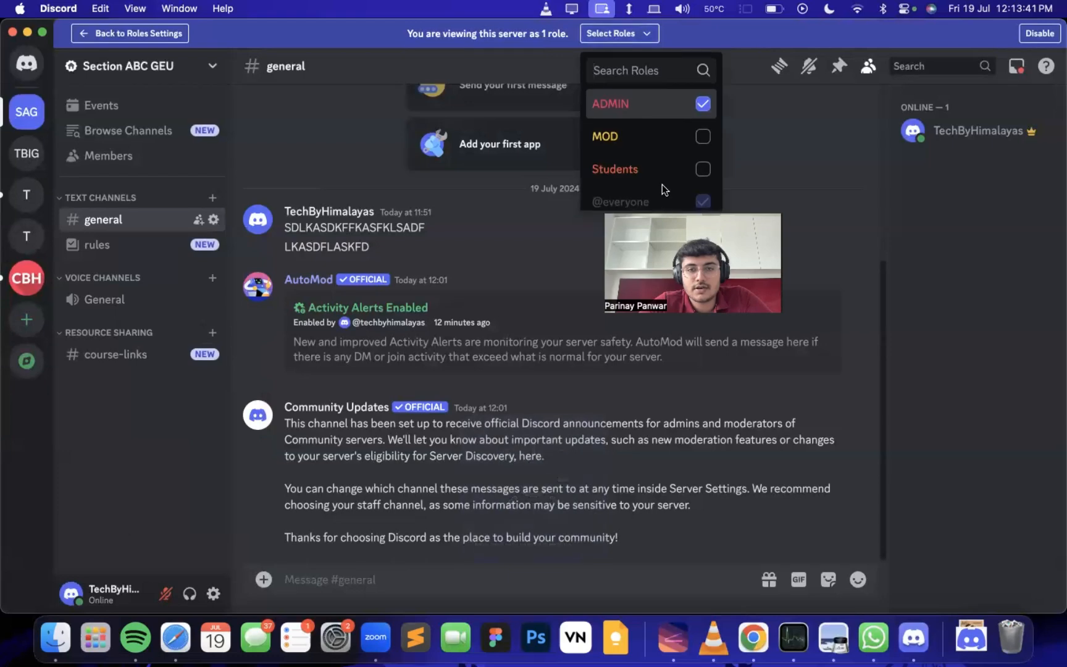
click(703, 136)
click(703, 103)
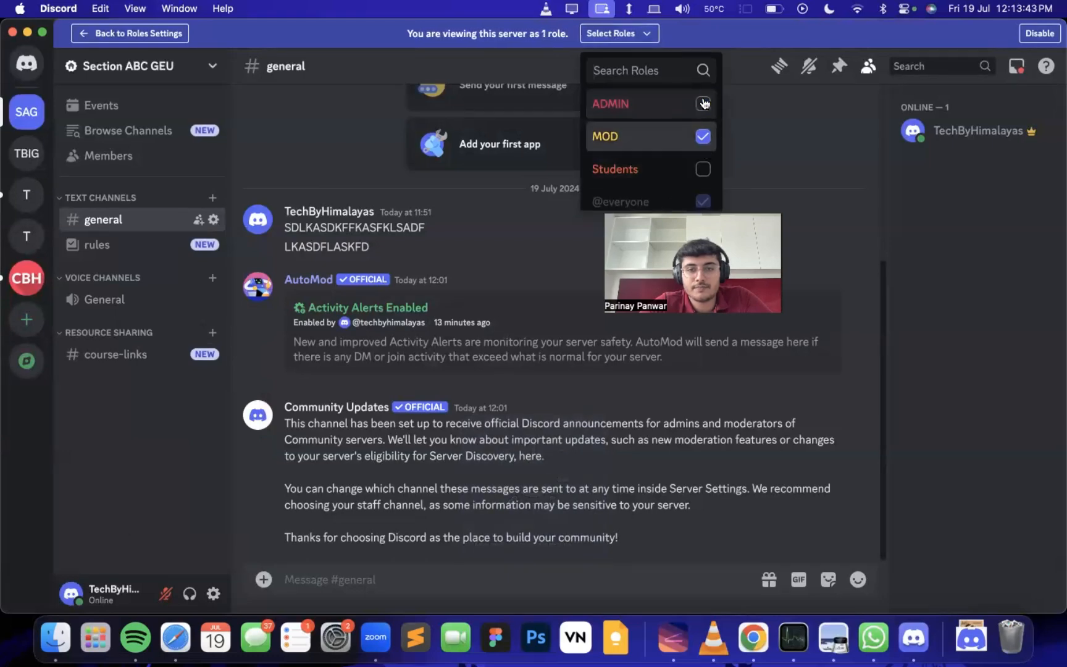
click(213, 219)
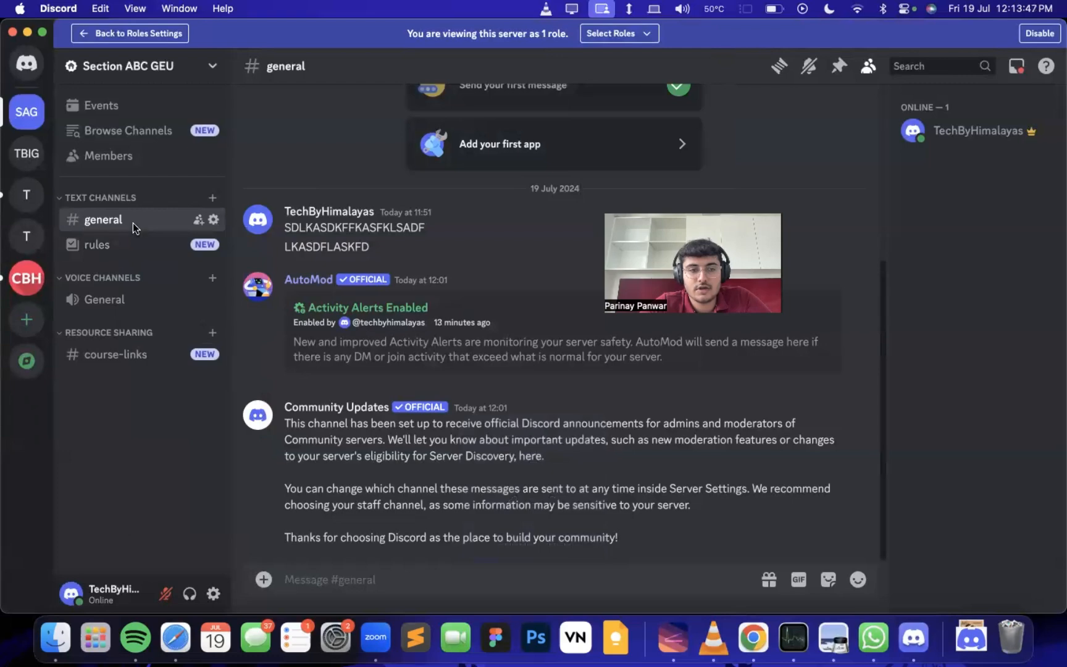
right_click(133, 222)
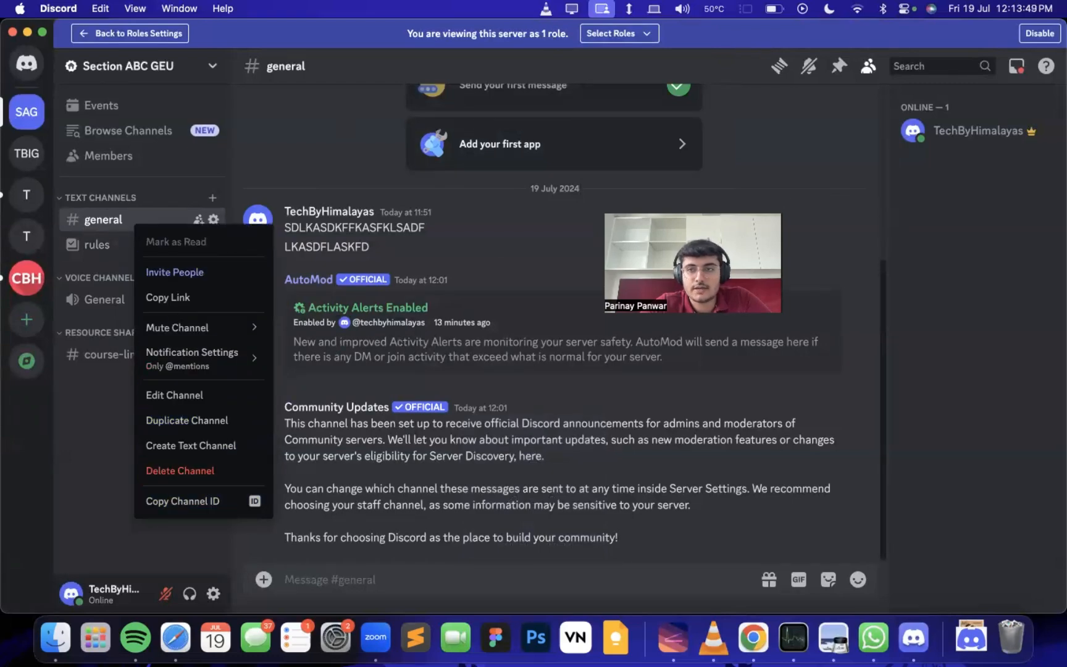
key(Escape)
scroll(257, 450, up, 3)
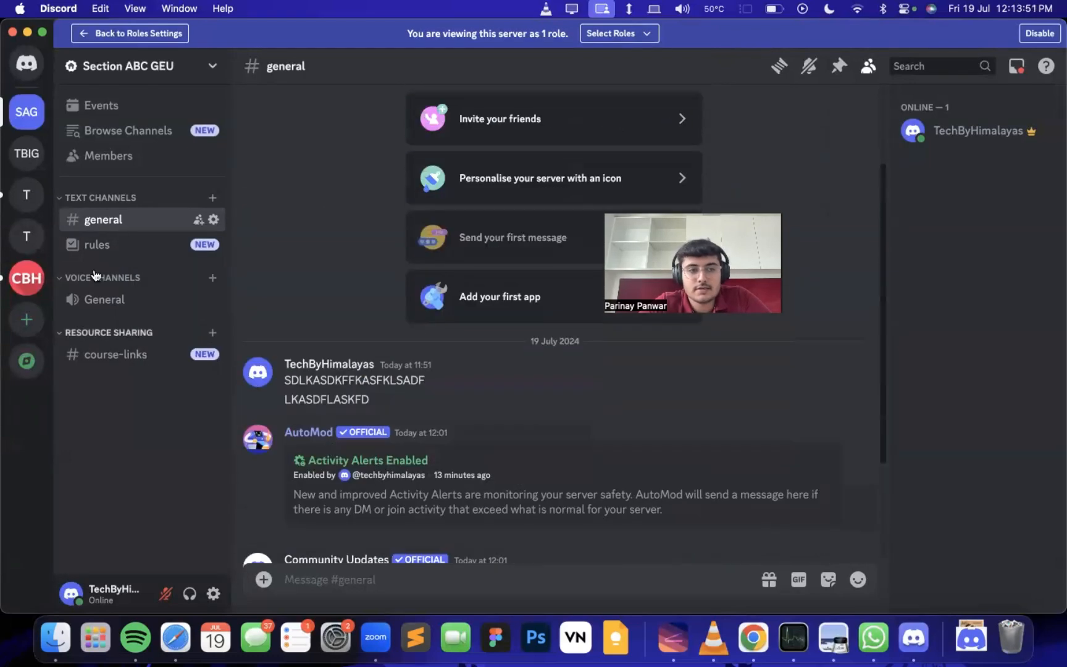
Switch to the TechByHimalayas server and open the roles list in its server settings.
click(26, 195)
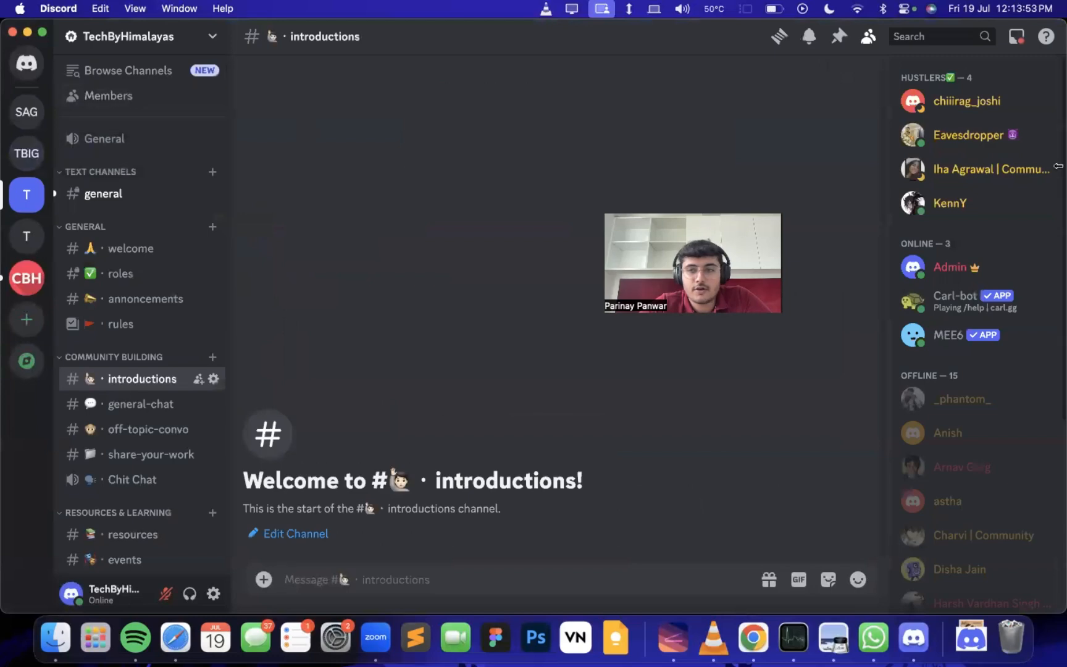
scroll(992, 363, down, 5)
scroll(993, 362, up, 5)
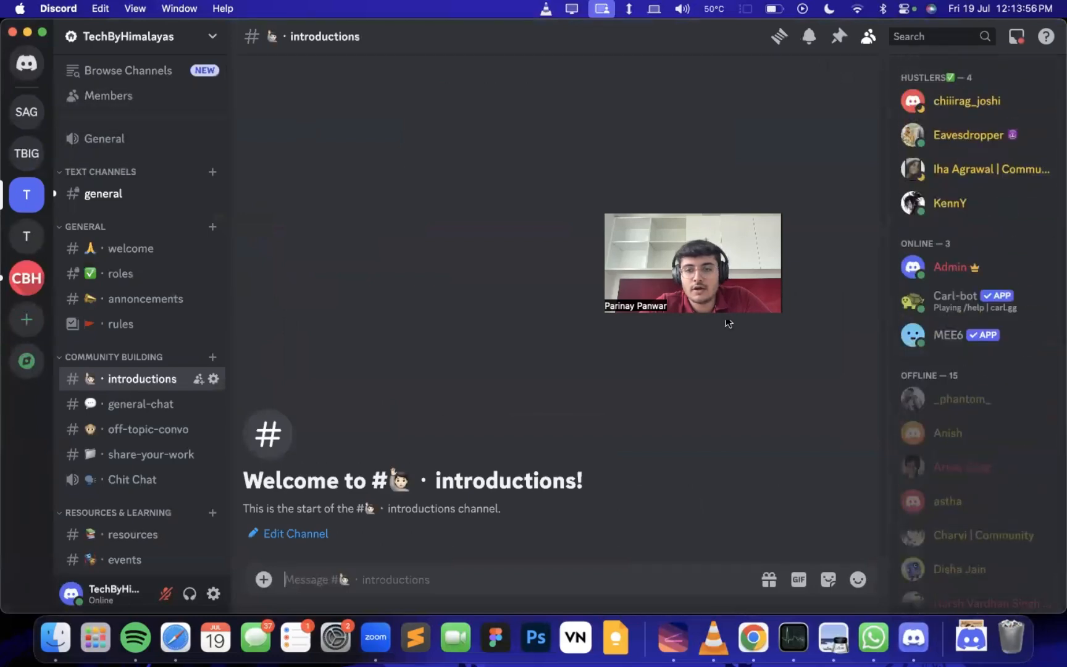
click(123, 41)
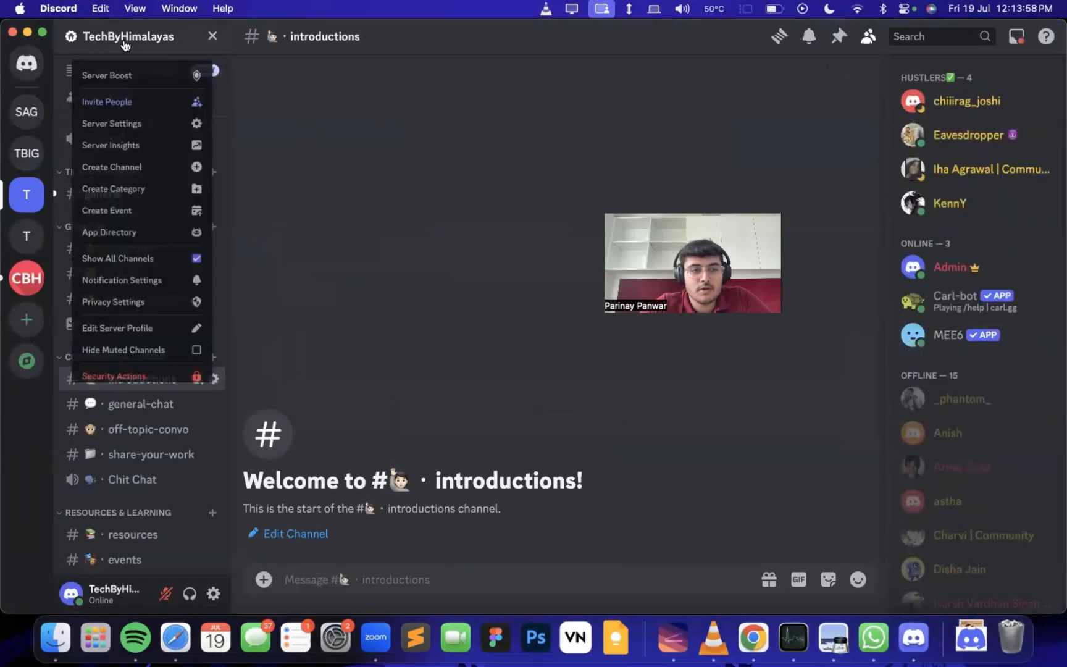
click(139, 134)
click(226, 117)
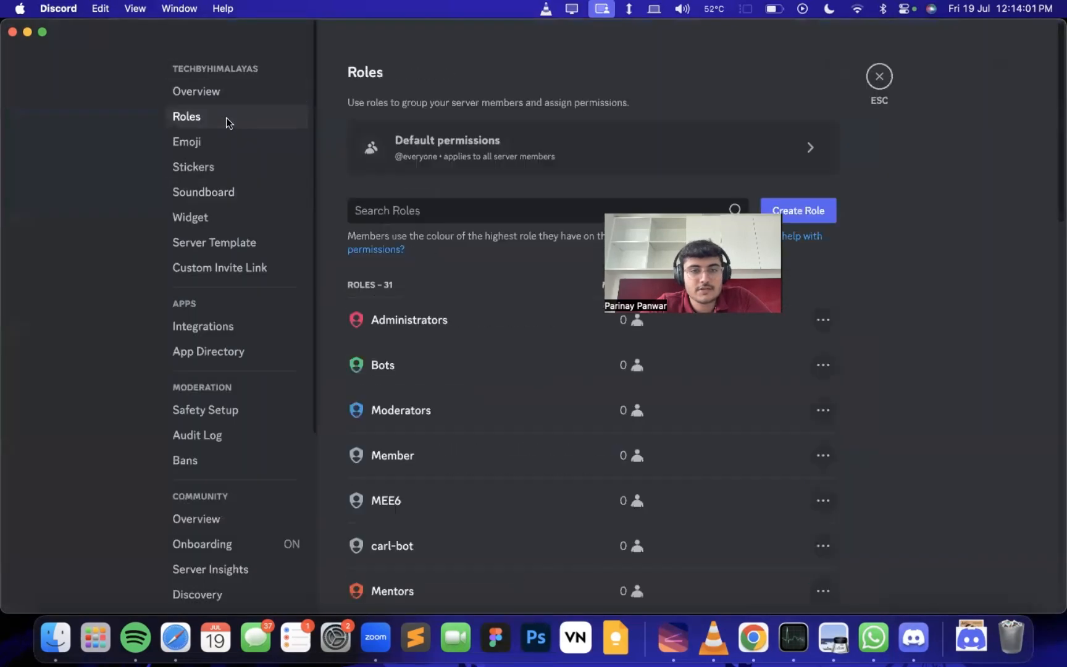
Review the full role hierarchy of the TechByHimalayas server as an example, from Administrators down to hustlers, and close its settings.
scroll(631, 400, down, 10)
scroll(477, 255, up, 6)
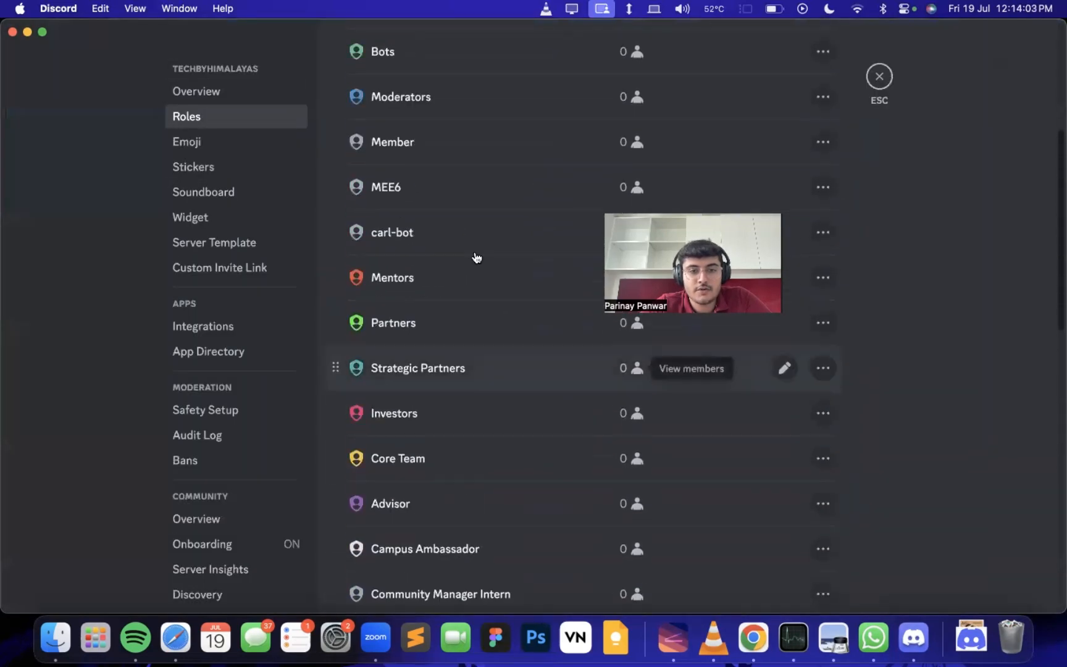
scroll(458, 137, up, 3)
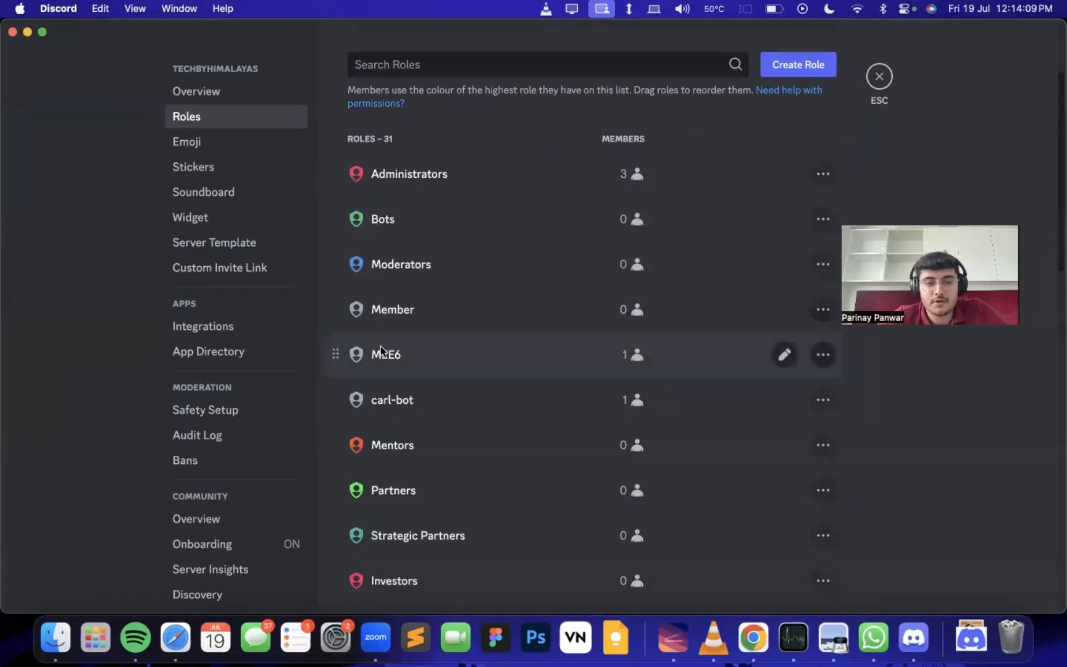
scroll(380, 371, down, 1)
scroll(381, 387, down, 5)
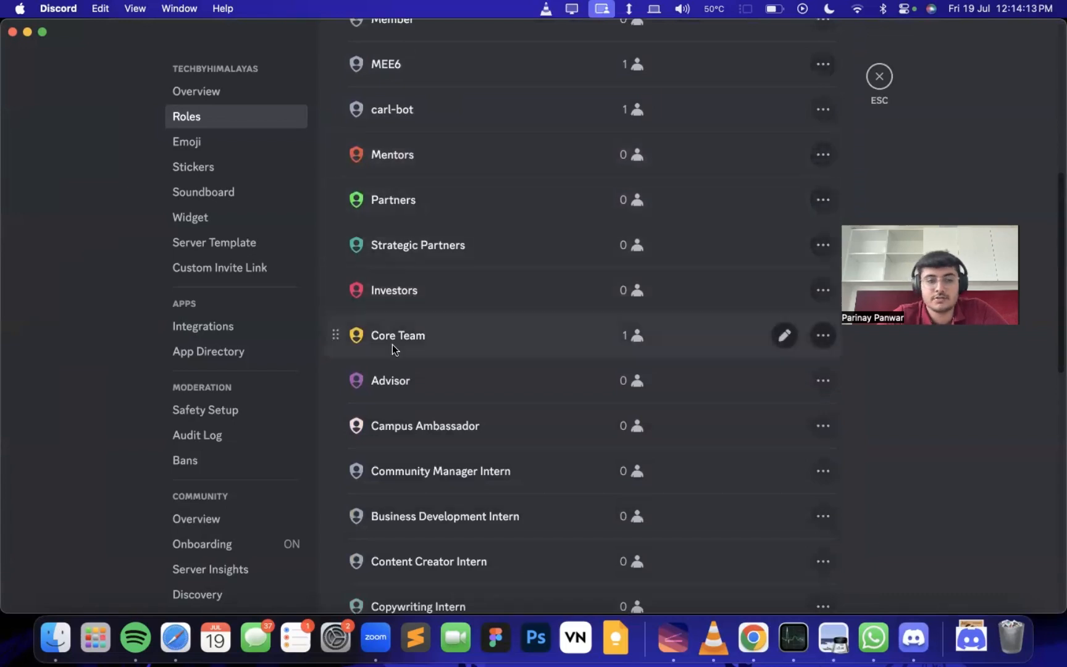
scroll(389, 381, down, 2)
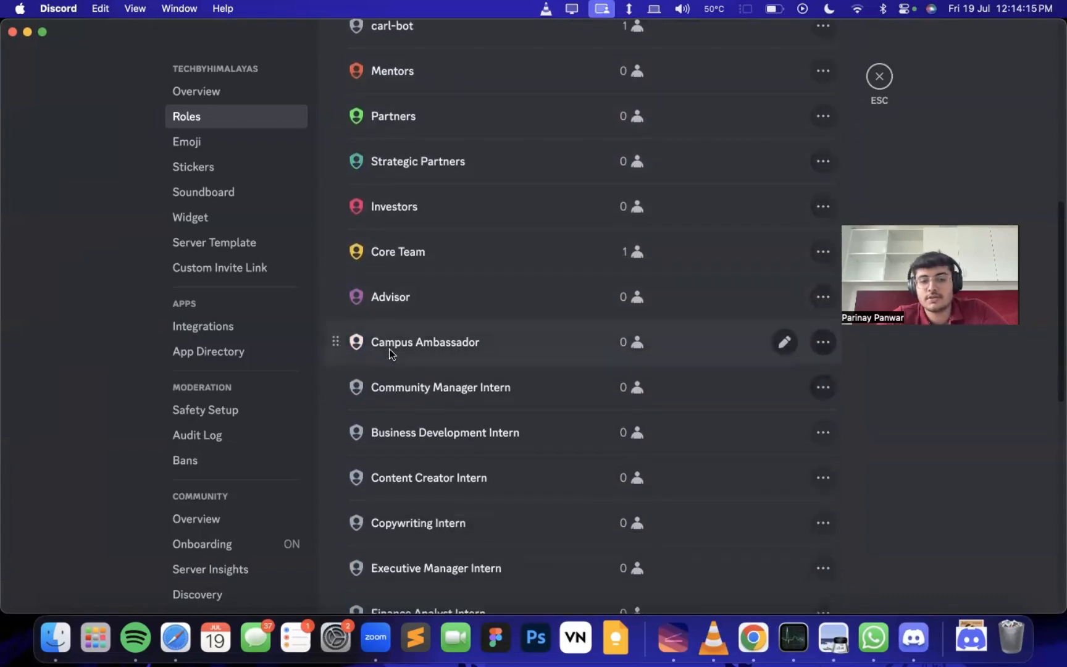
scroll(389, 350, down, 11)
scroll(425, 484, down, 1)
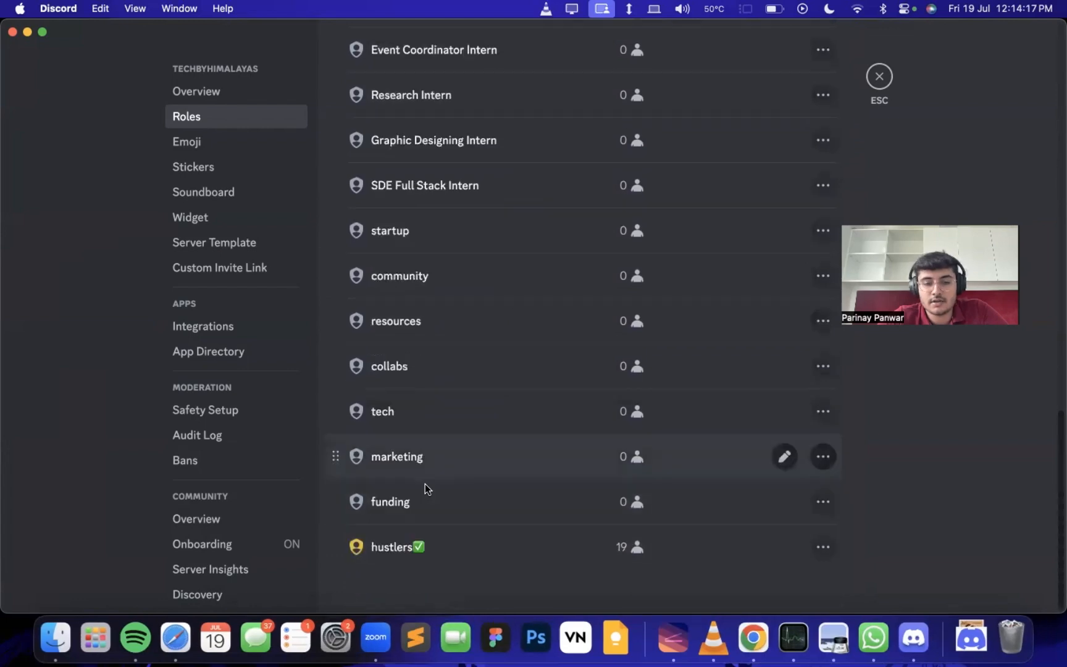
scroll(391, 555, up, 20)
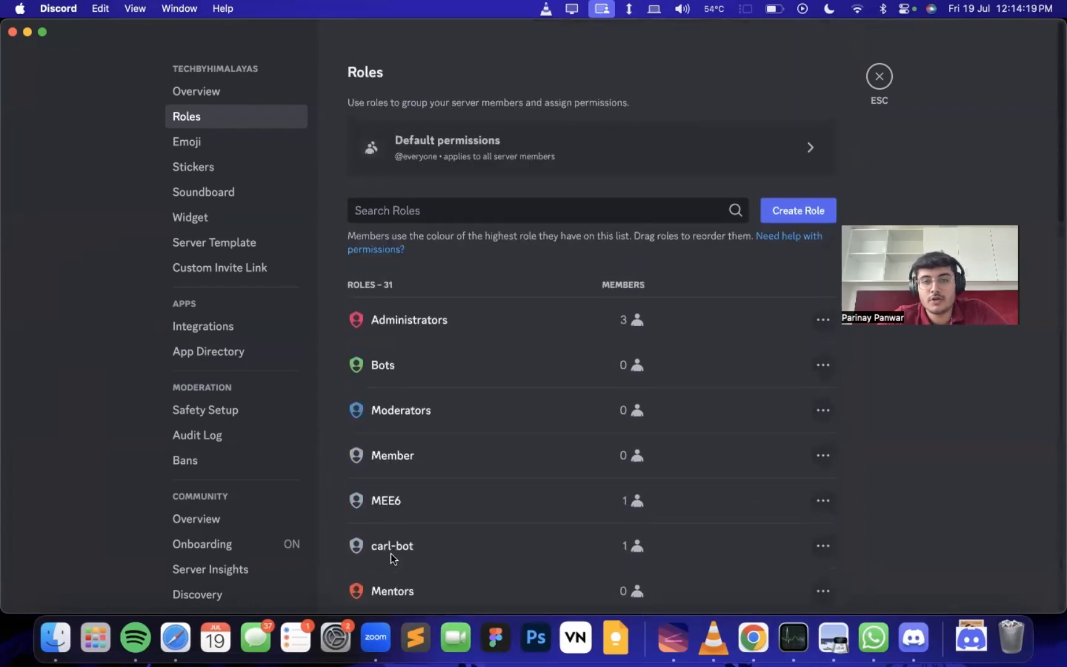
scroll(466, 478, down, 20)
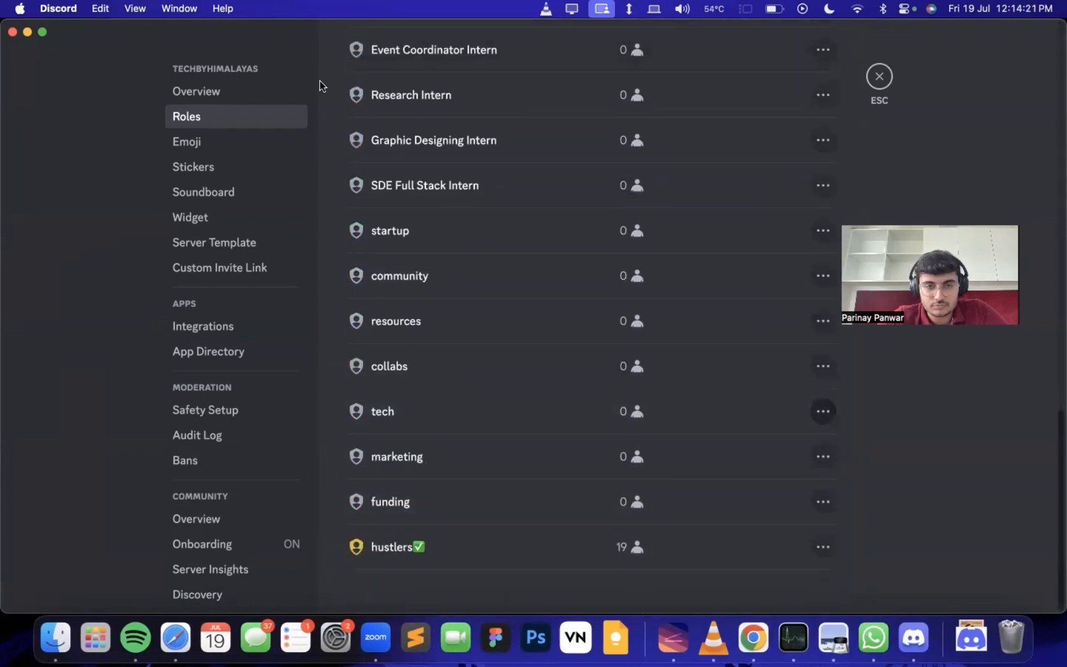
scroll(552, 276, up, 20)
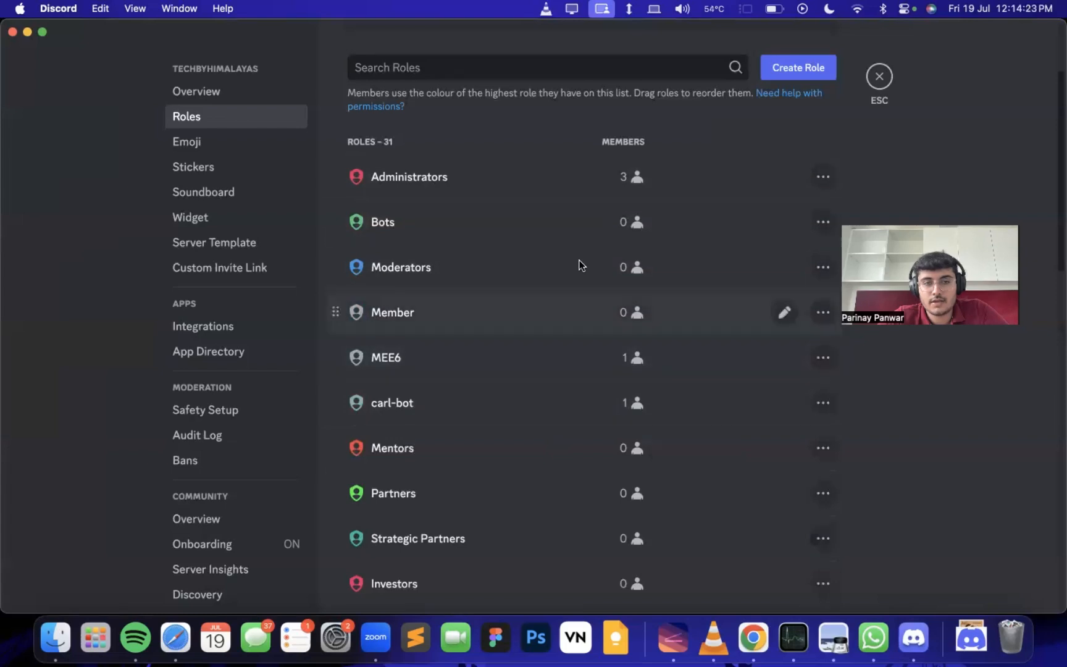
scroll(516, 423, down, 1)
scroll(517, 422, down, 1)
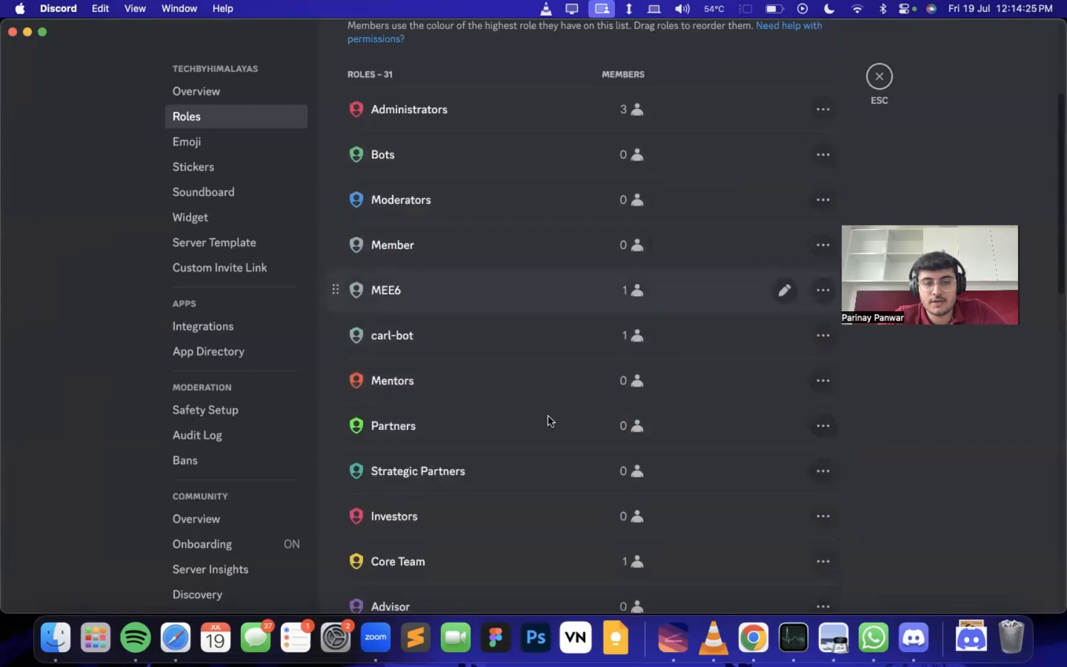
scroll(448, 325, down, 20)
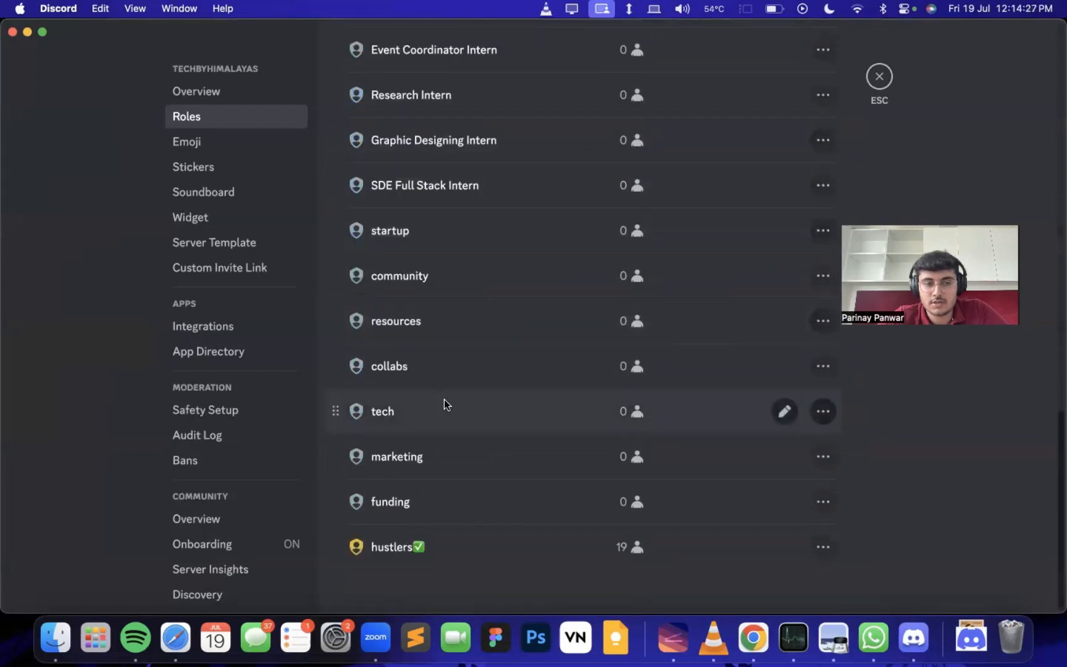
click(879, 75)
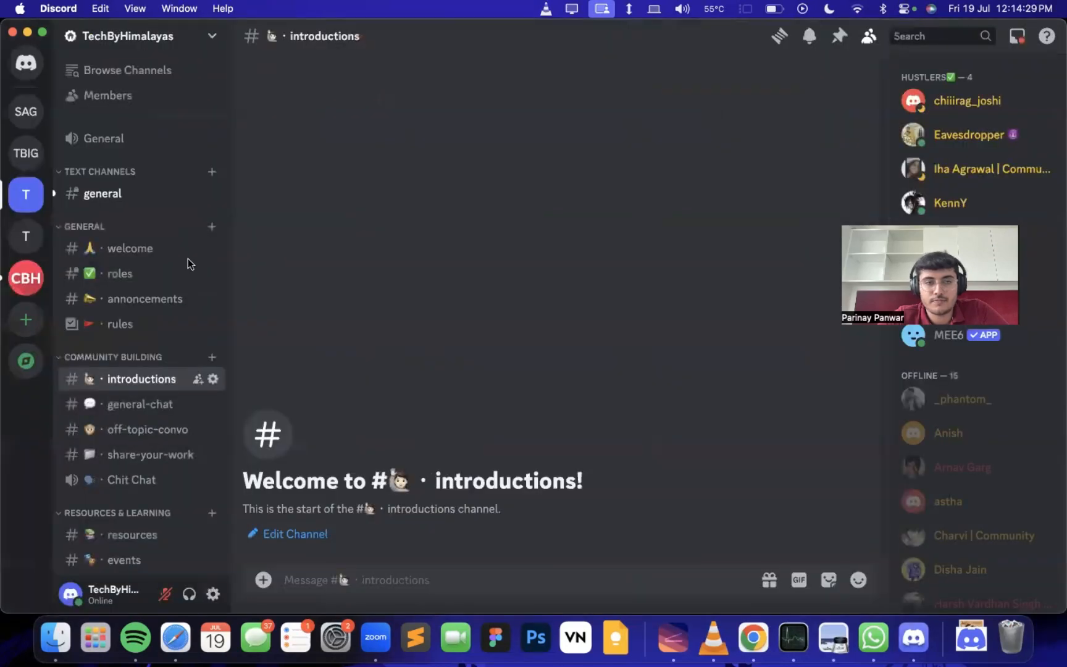
Return to the Section ABC GEU server and create a text channel named core-team-chat in the Resource Sharing category.
click(27, 112)
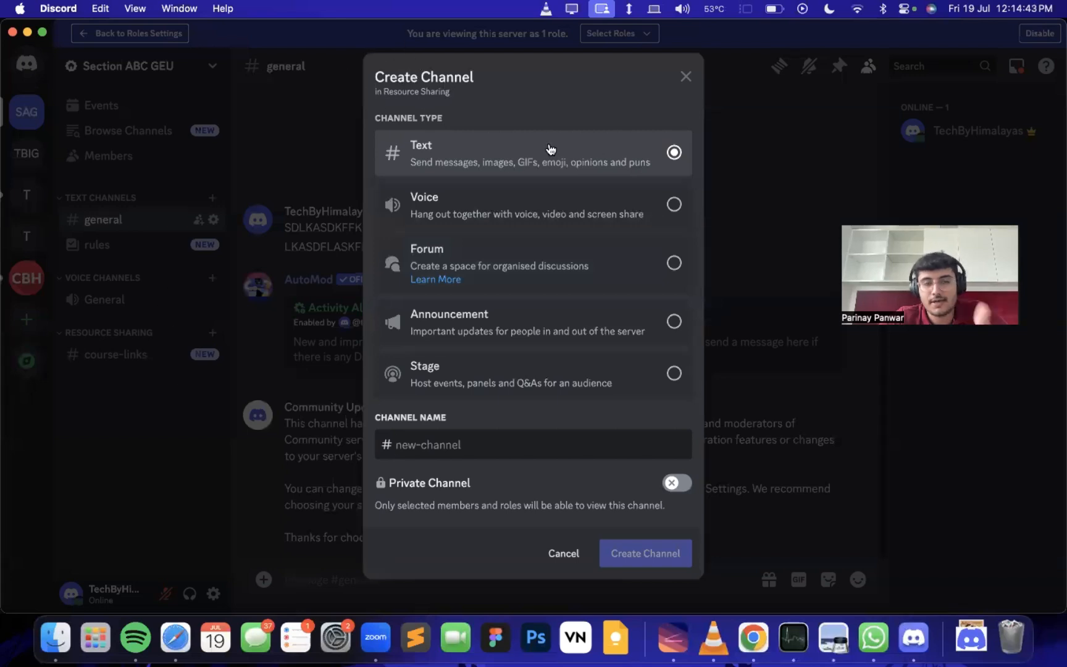
click(455, 441)
text(cor)
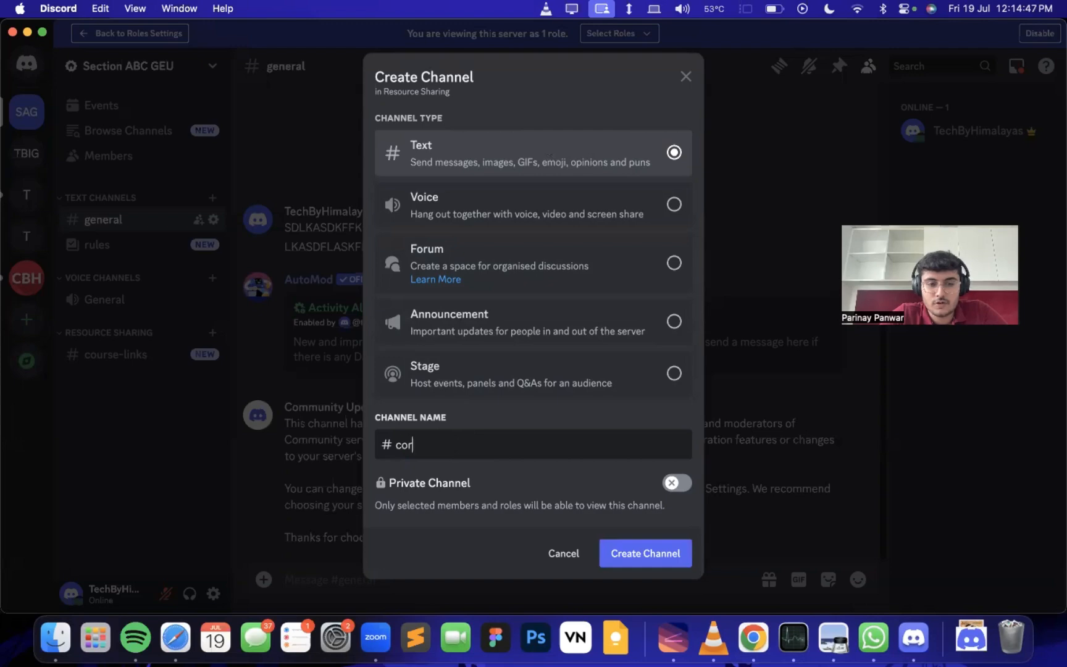
text(e-team-chat)
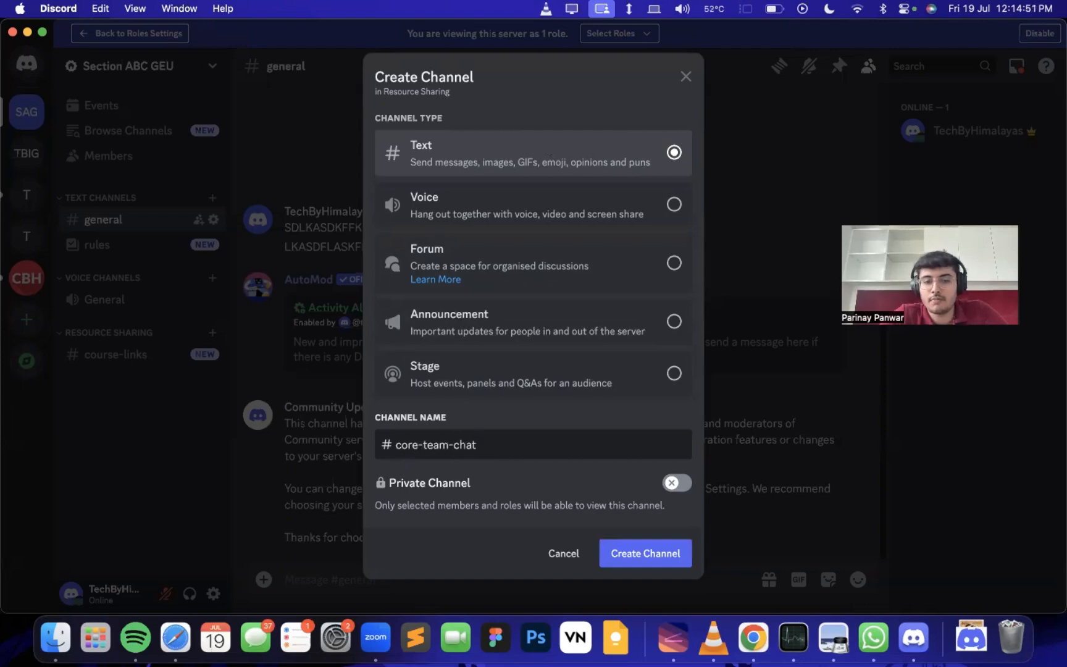
click(626, 548)
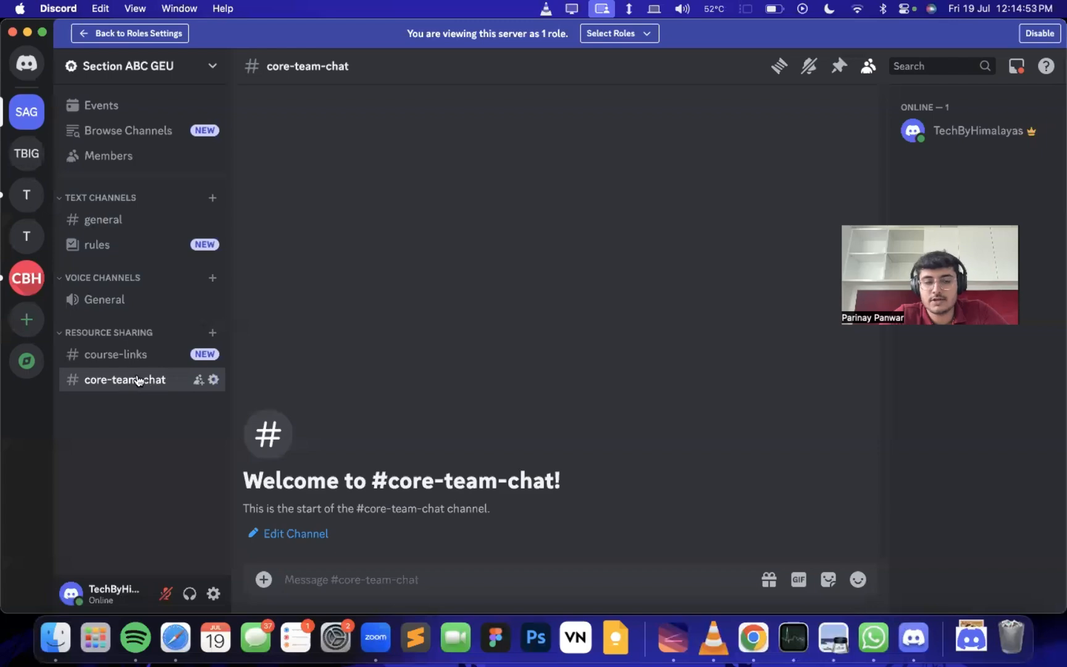
Create a new role in the Section ABC GEU server's role settings.
click(155, 64)
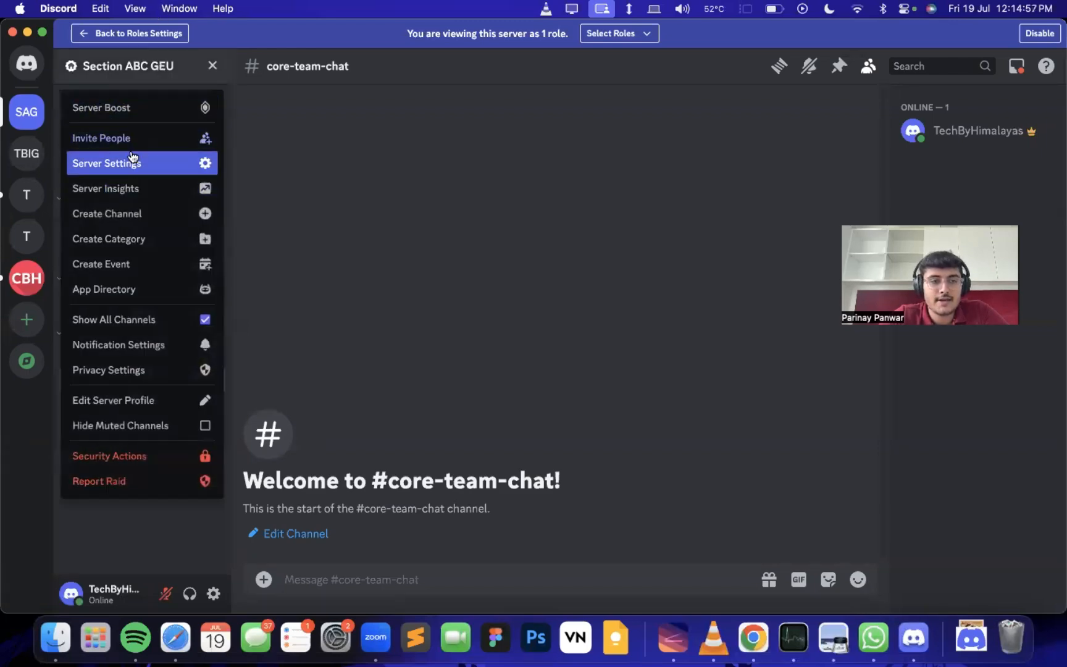
click(107, 165)
click(248, 117)
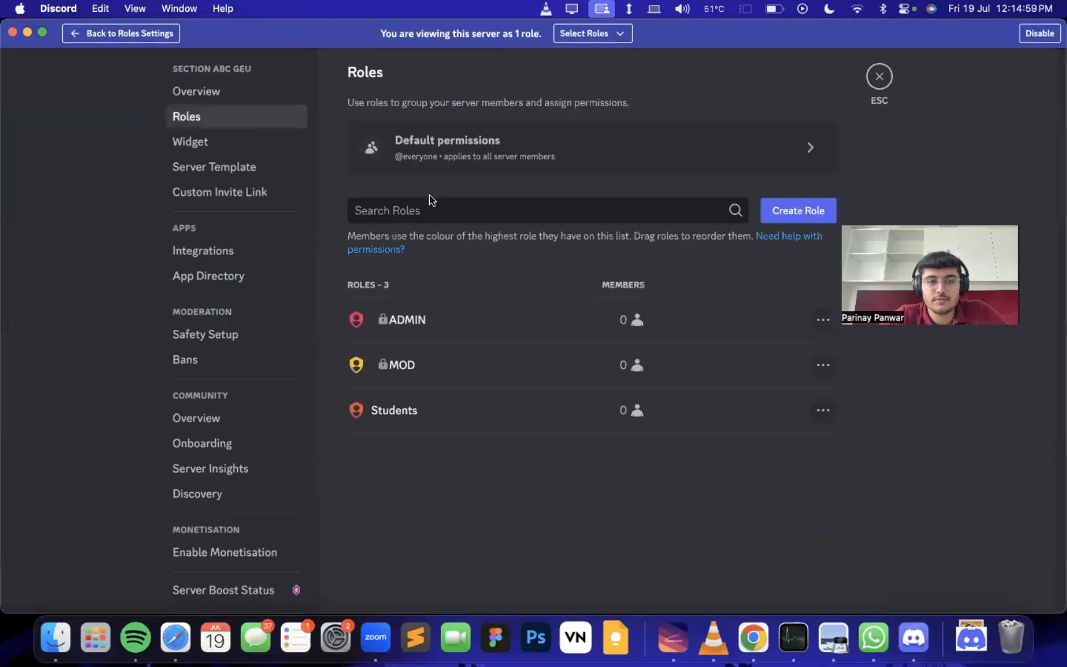
click(775, 216)
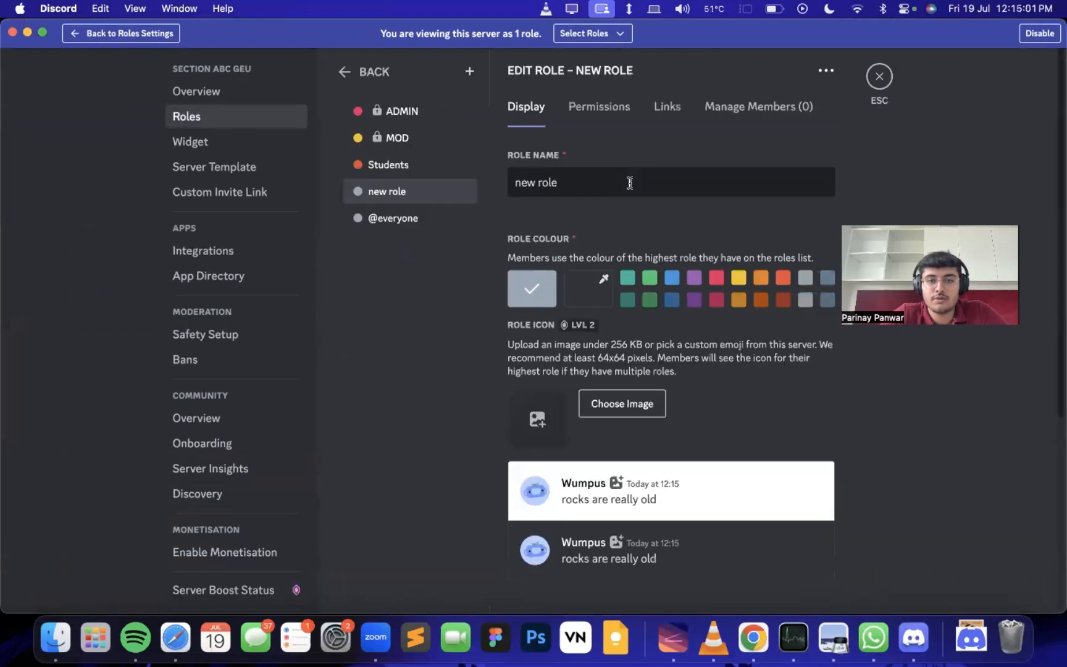
Try to save the new role with the name core team and the View Channels permission enabled.
key(super+a)
text(core team)
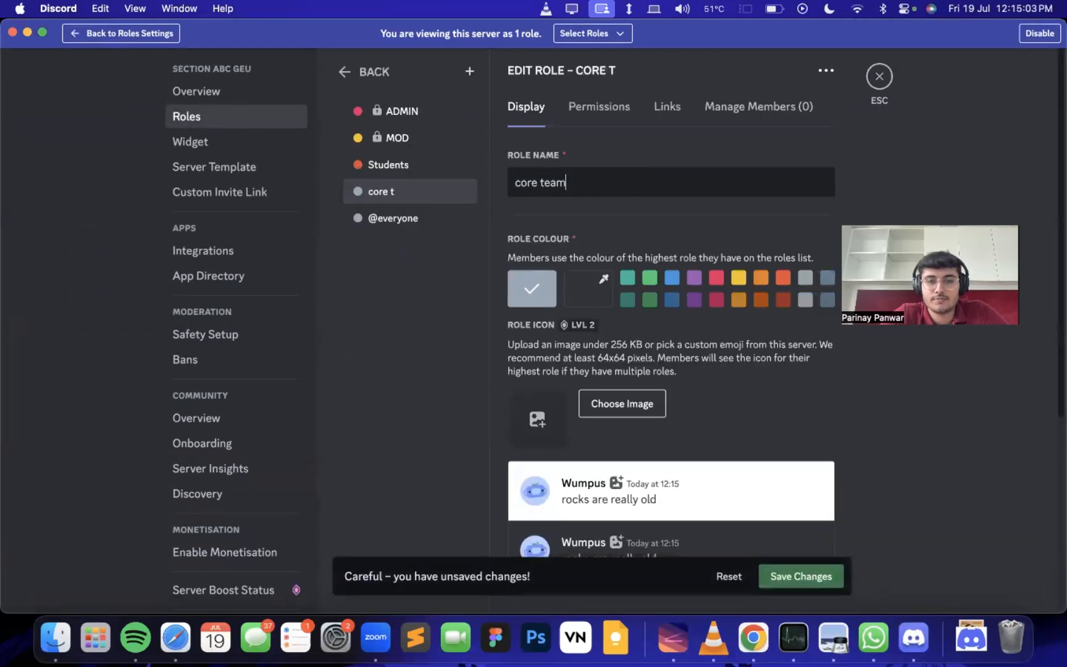
click(599, 110)
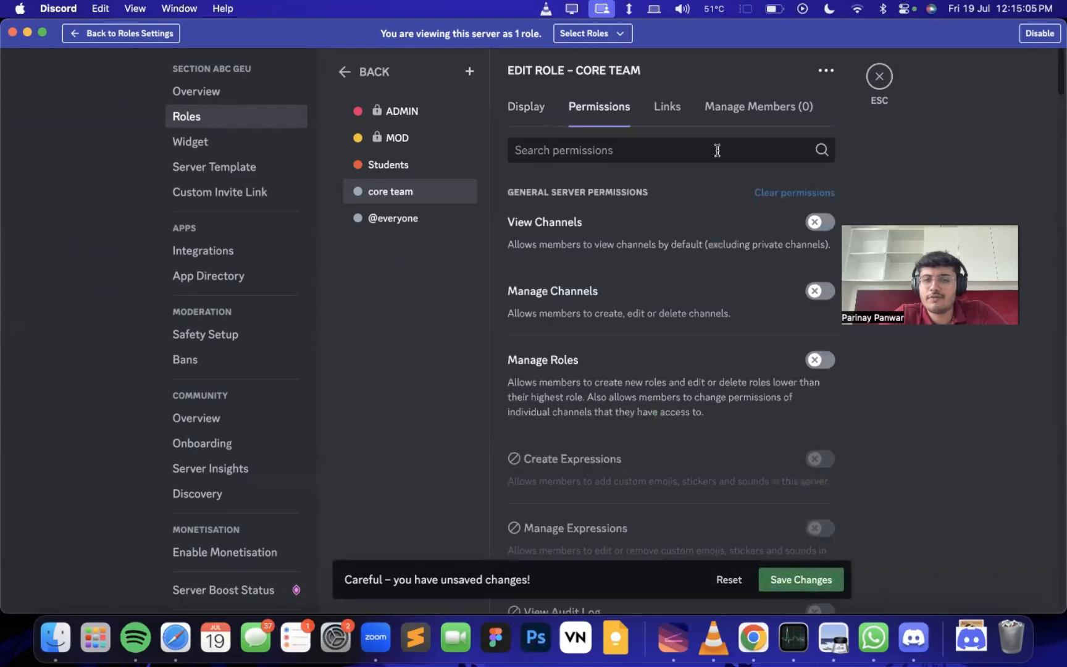
click(529, 108)
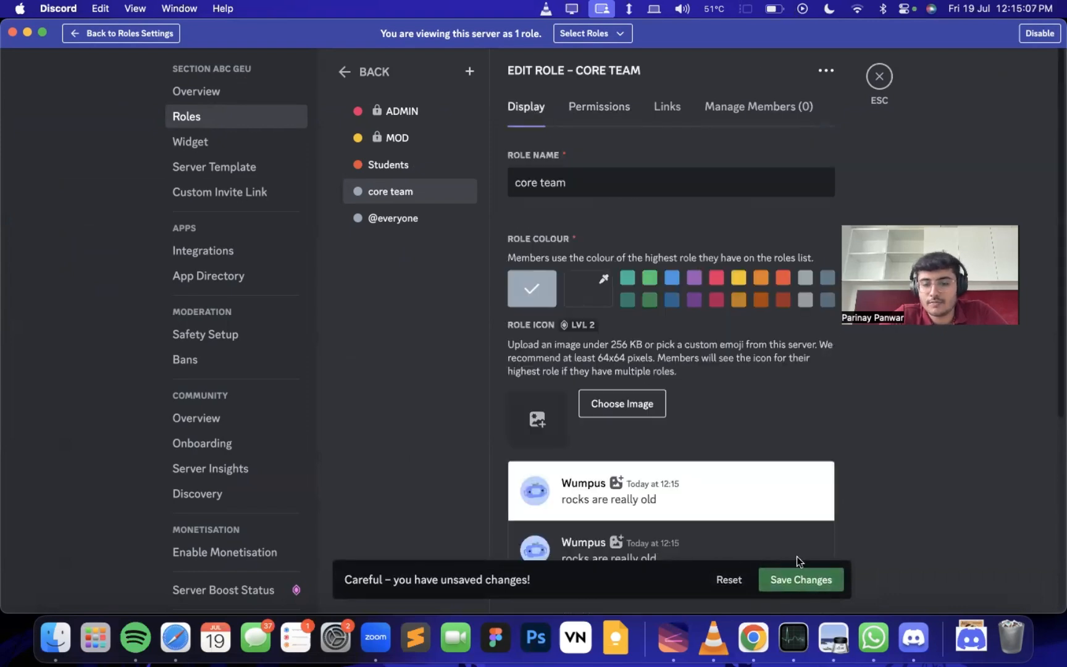
click(630, 117)
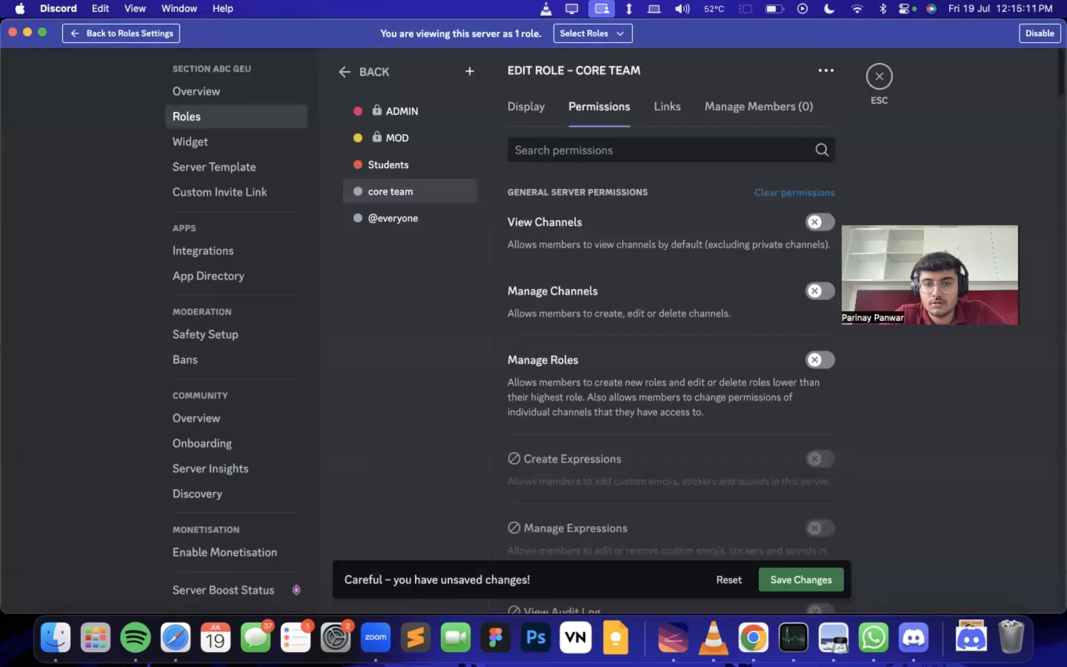
click(825, 221)
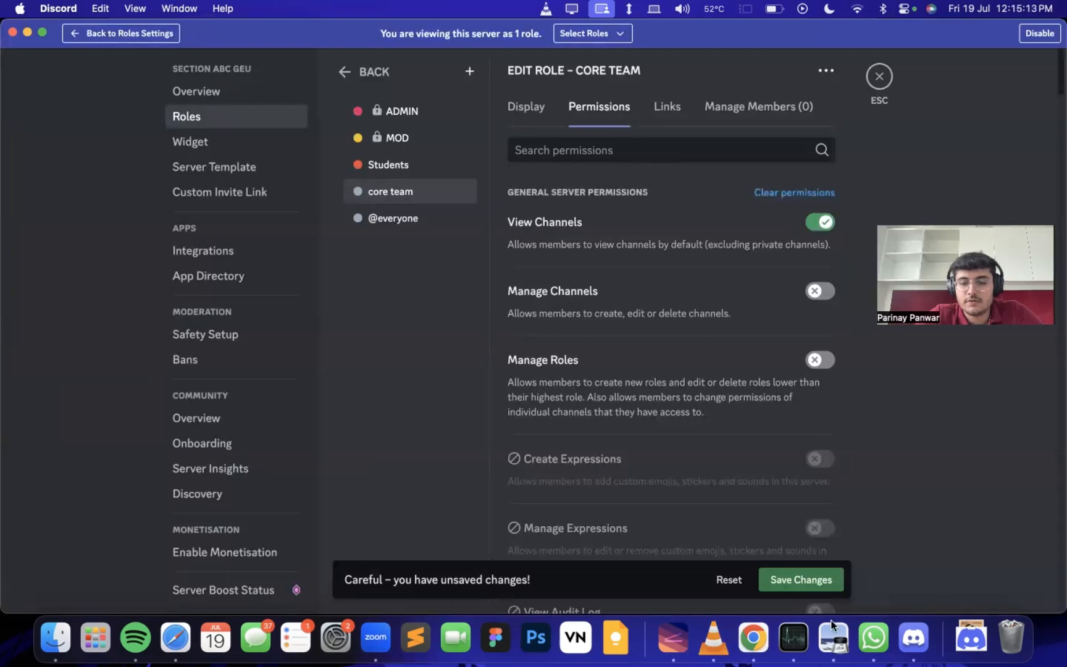
click(797, 579)
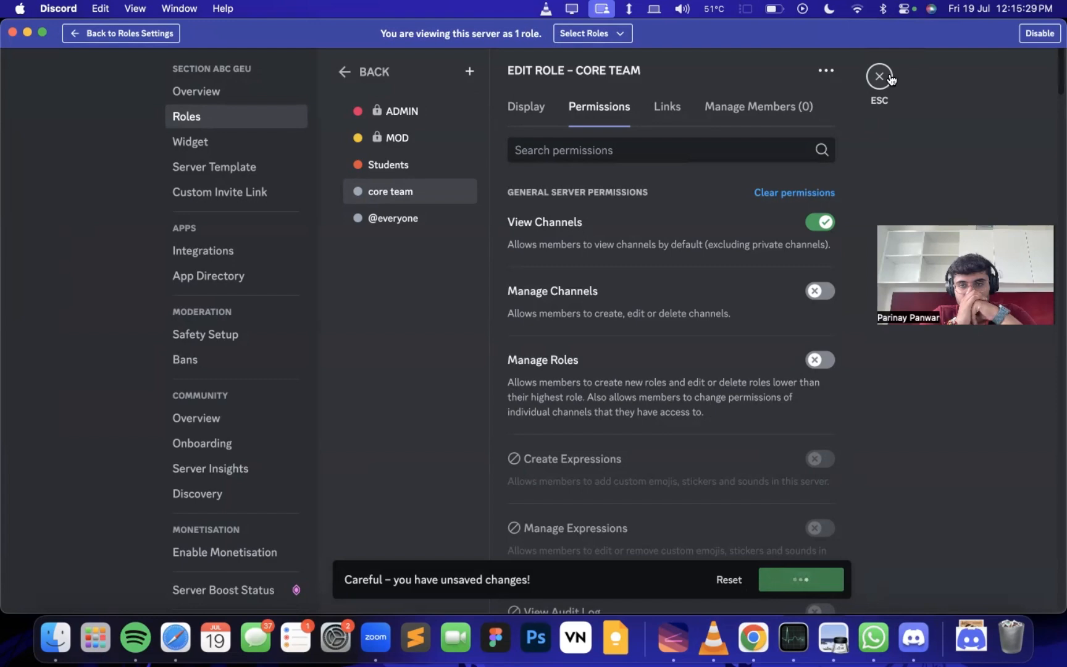
Exit the role preview mode and reset the unsaved changes to the new role.
click(1040, 33)
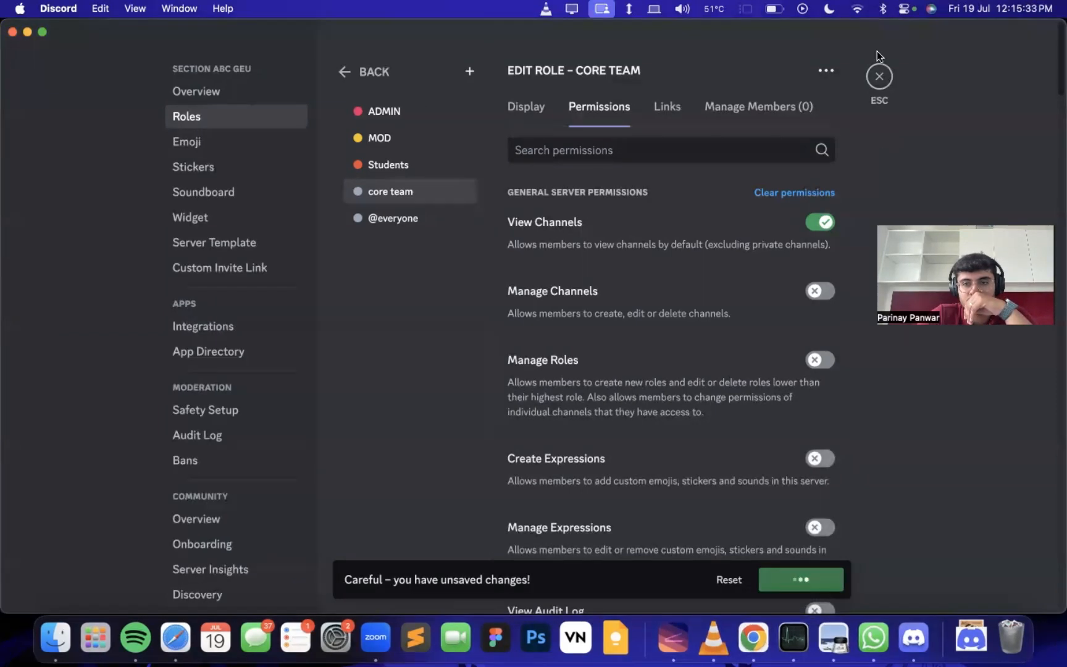
click(879, 76)
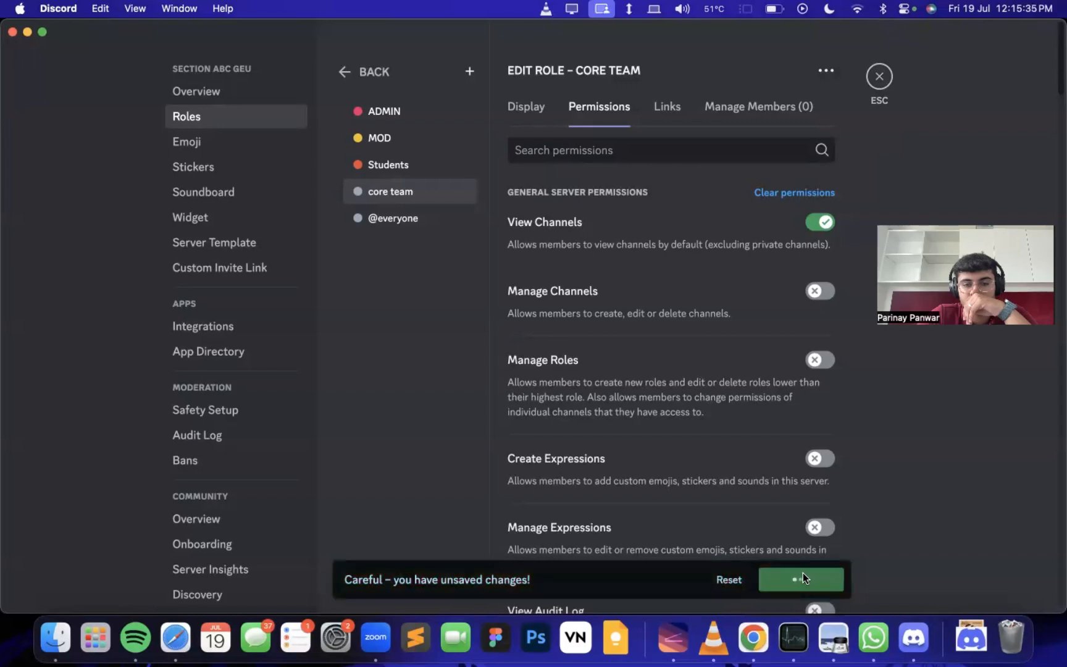
click(730, 577)
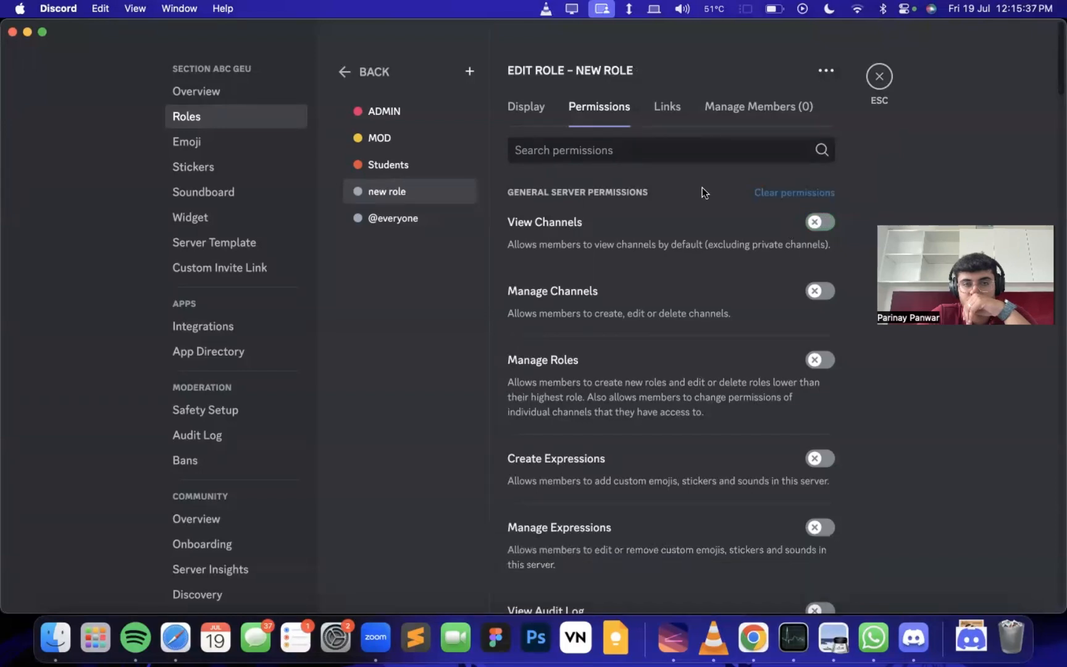
Rename the new role as core team, save it and close the server settings.
click(534, 107)
triple_click(585, 180)
text(core teamcore t)
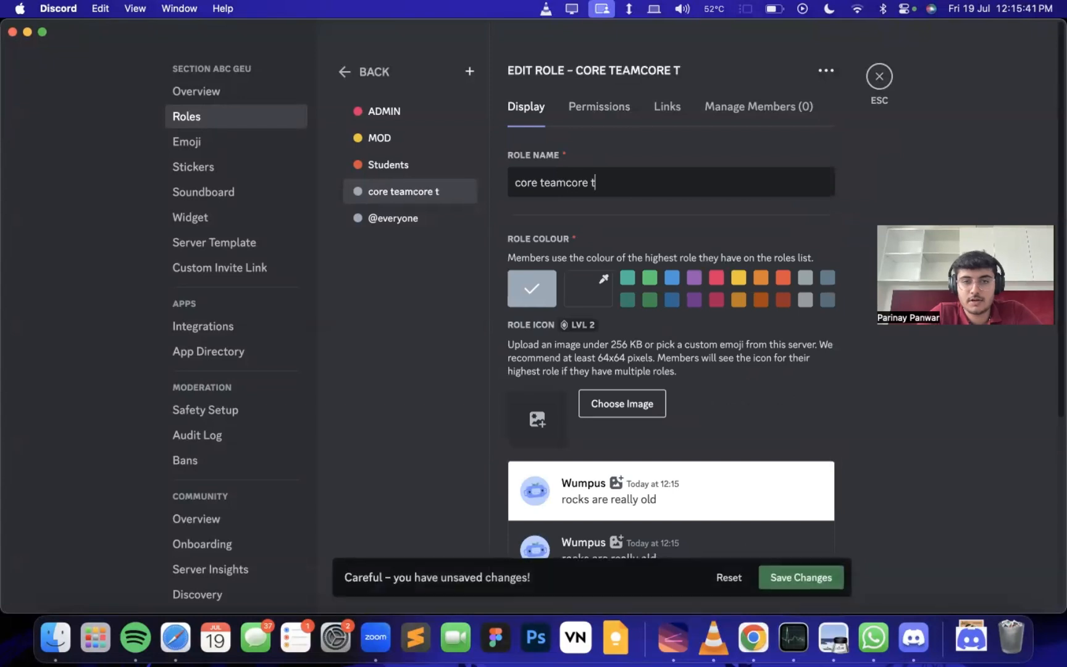
key(super+BackSpace)
text(core t)
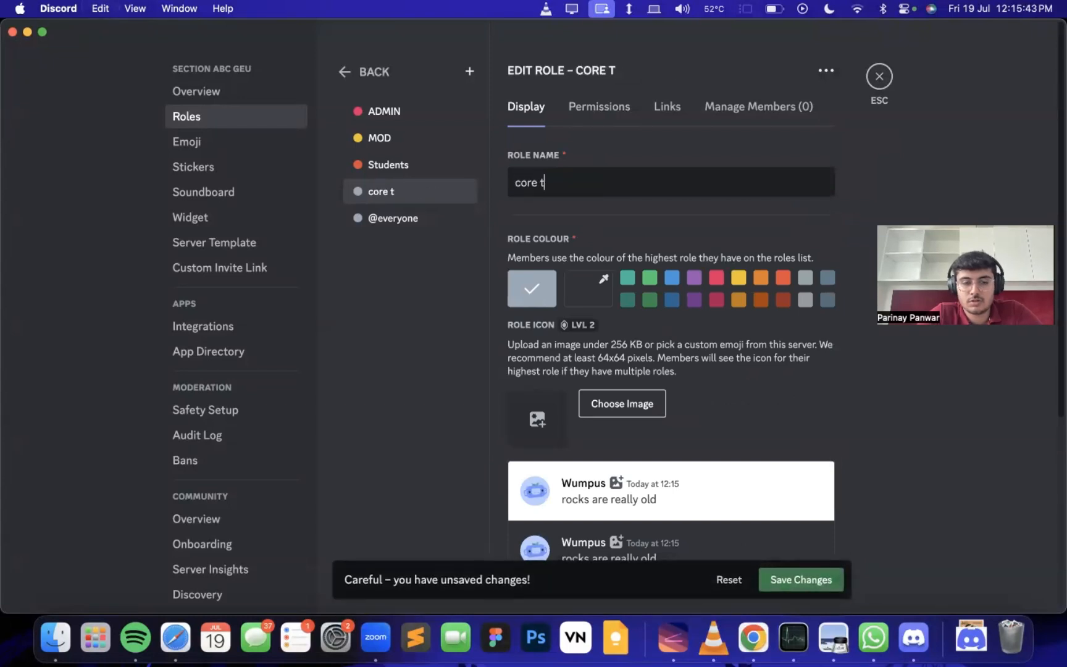
text(eam)
click(772, 576)
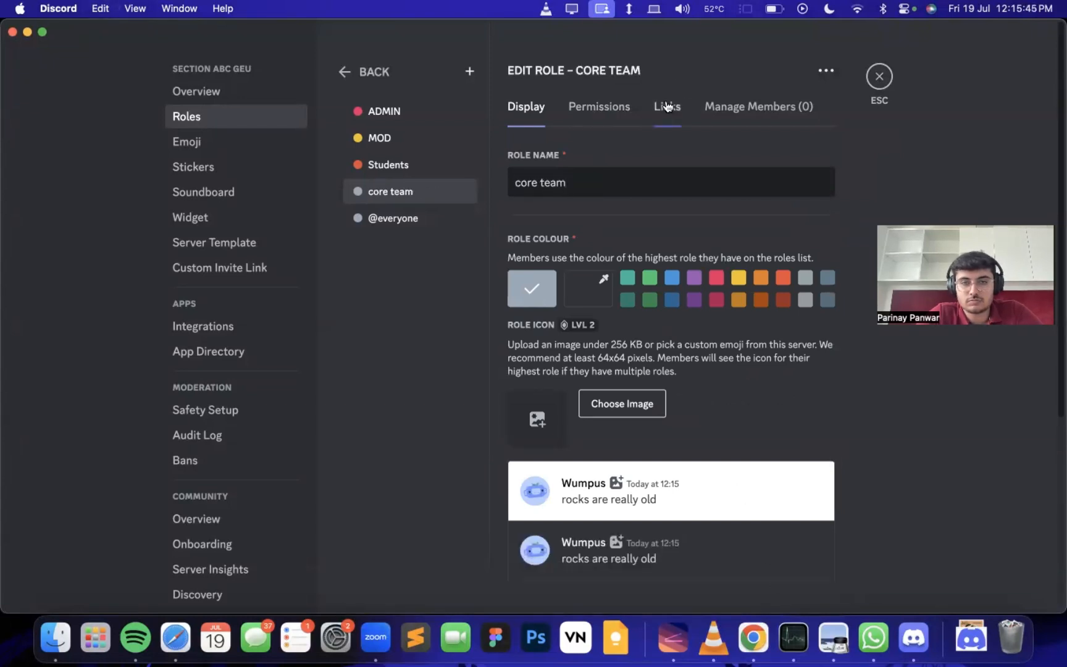
click(609, 106)
click(879, 76)
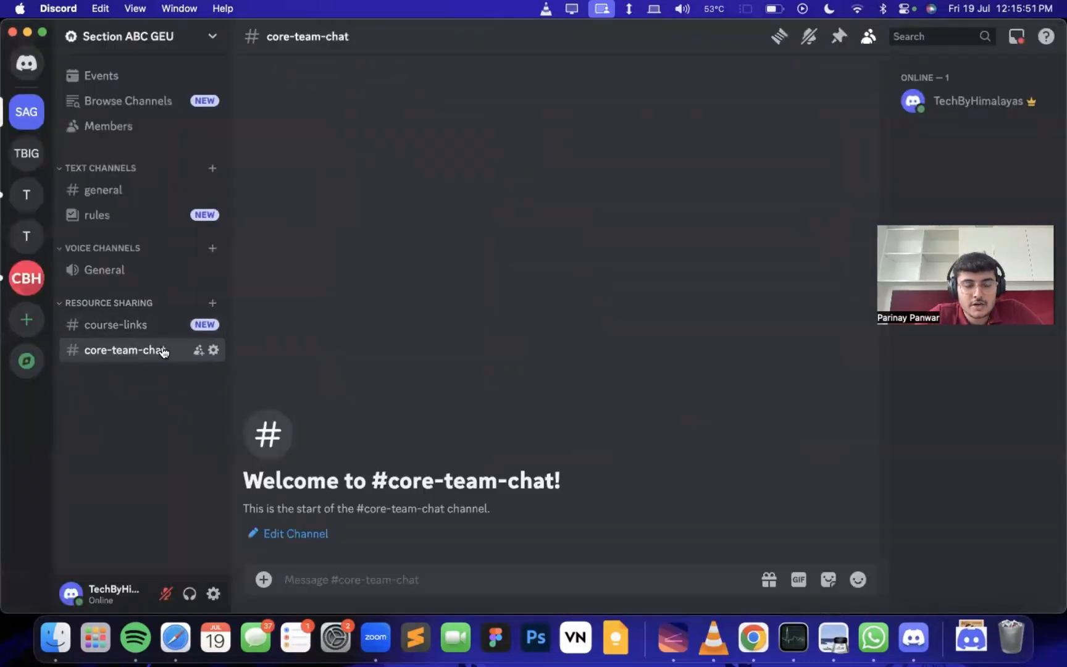
Make the core-team-chat channel private and give the core team role access to it.
click(213, 349)
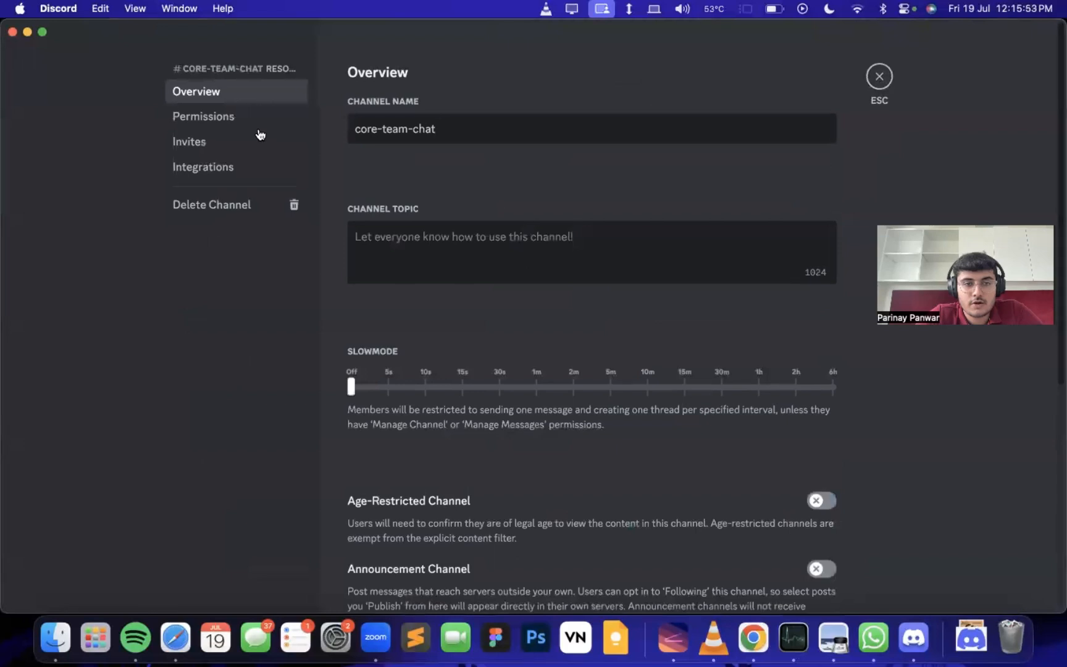
click(263, 117)
click(809, 192)
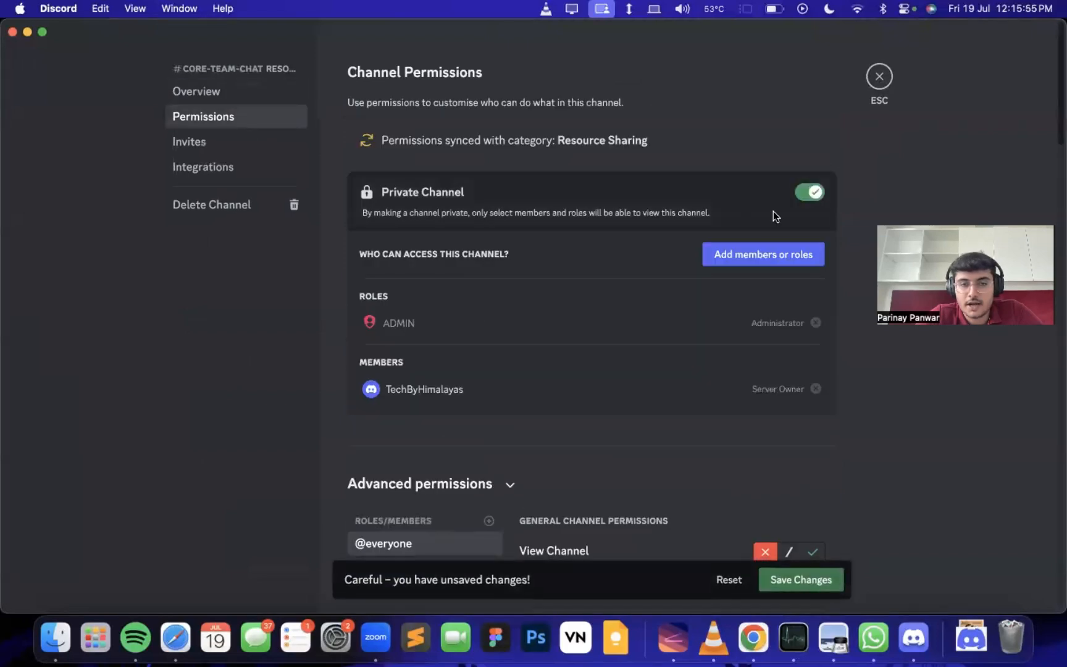
scroll(664, 400, down, 2)
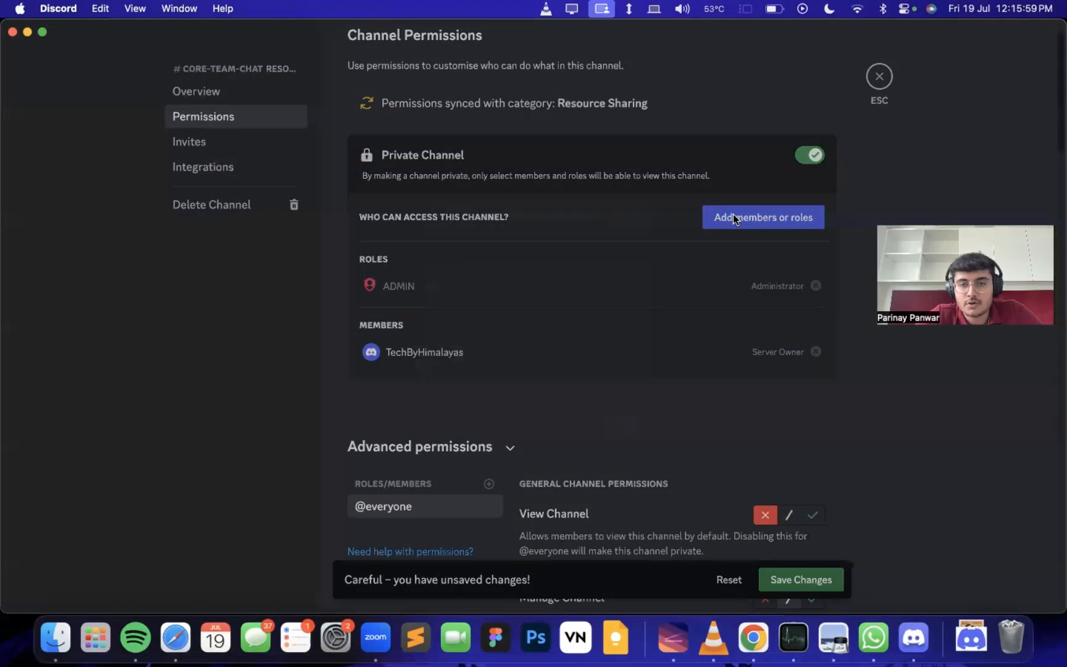
click(733, 214)
click(439, 365)
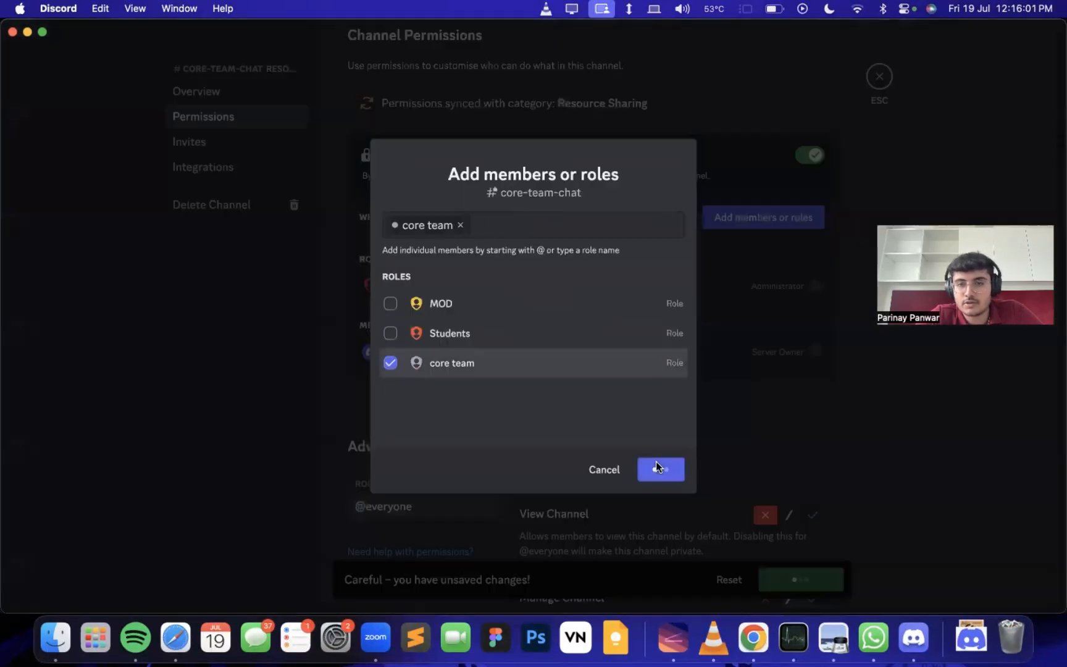
click(657, 465)
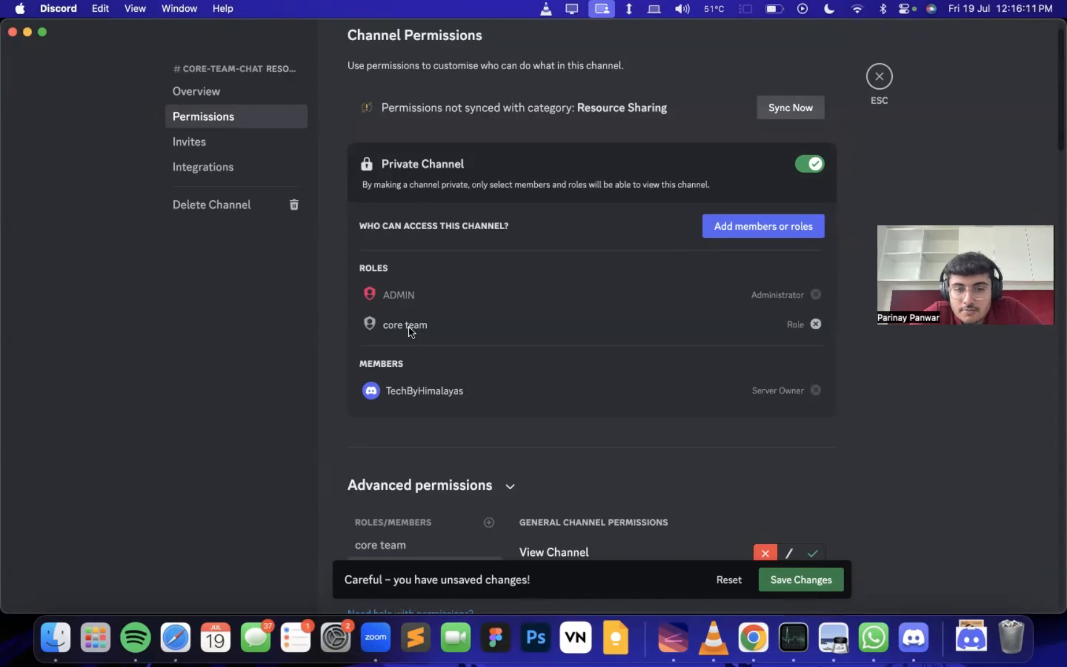
scroll(410, 331, down, 3)
scroll(409, 487, down, 2)
click(410, 449)
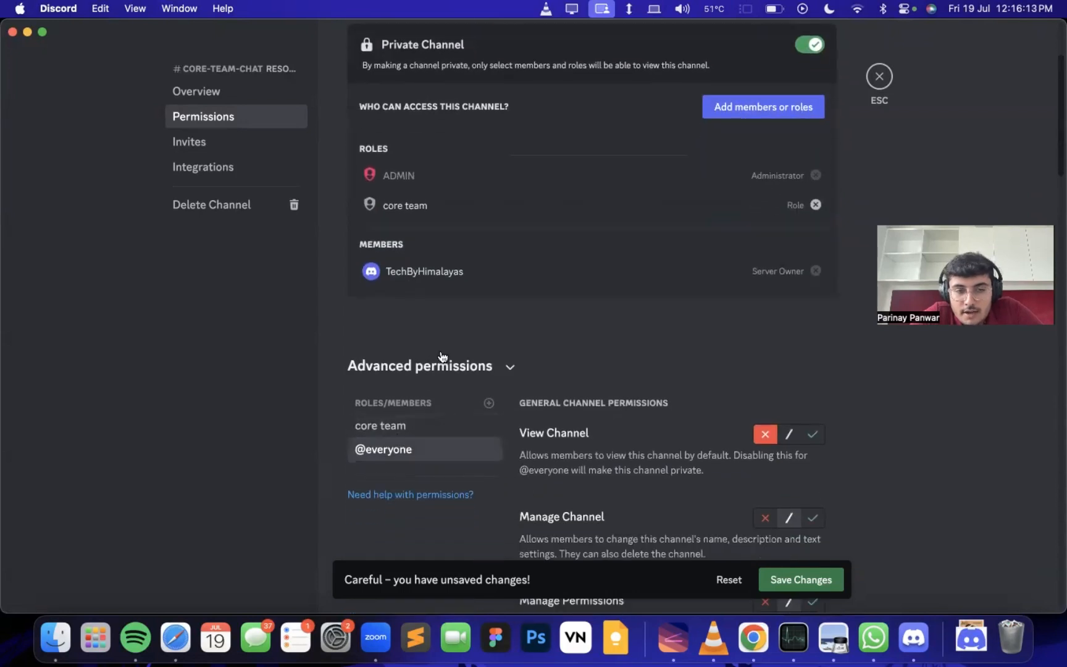
click(380, 429)
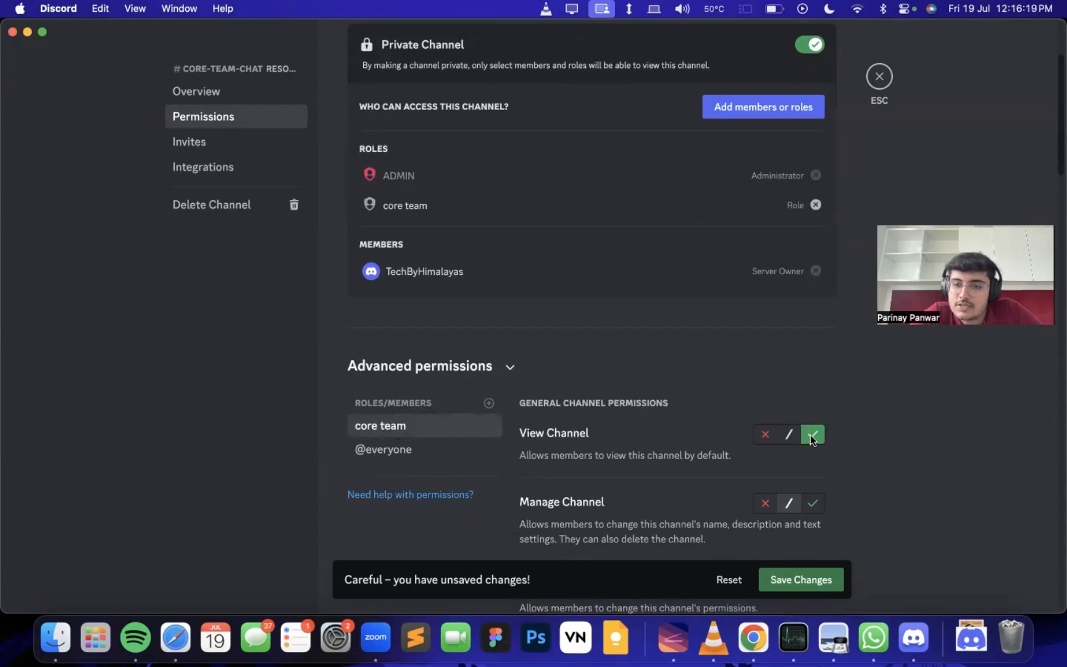
click(803, 583)
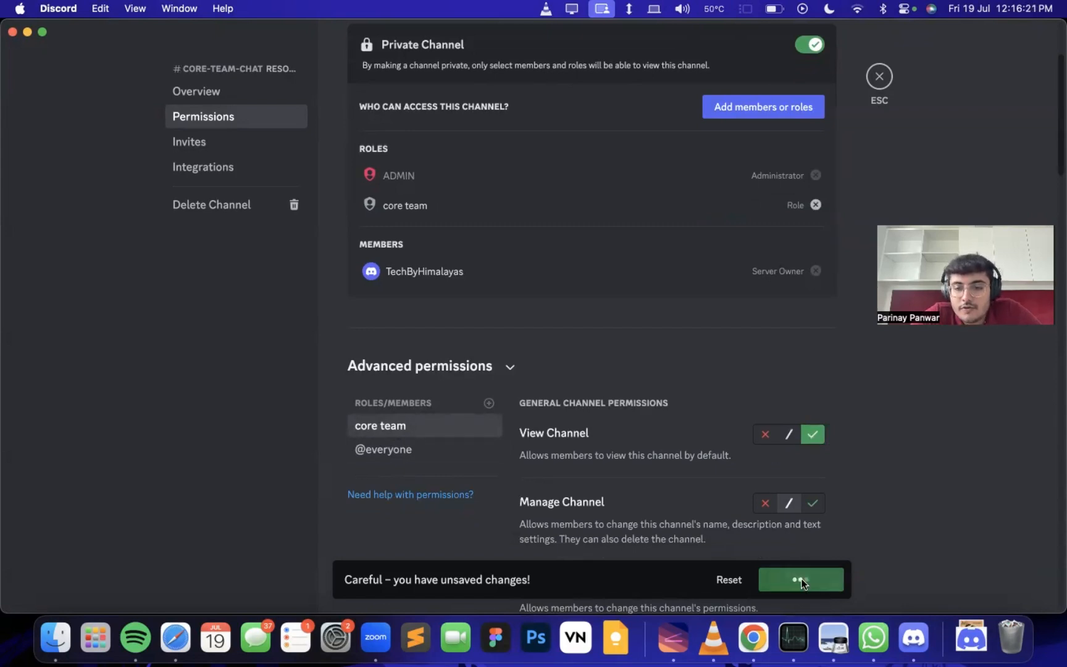
click(879, 76)
Open the core team role in the server's role settings and view the server as that role.
click(191, 44)
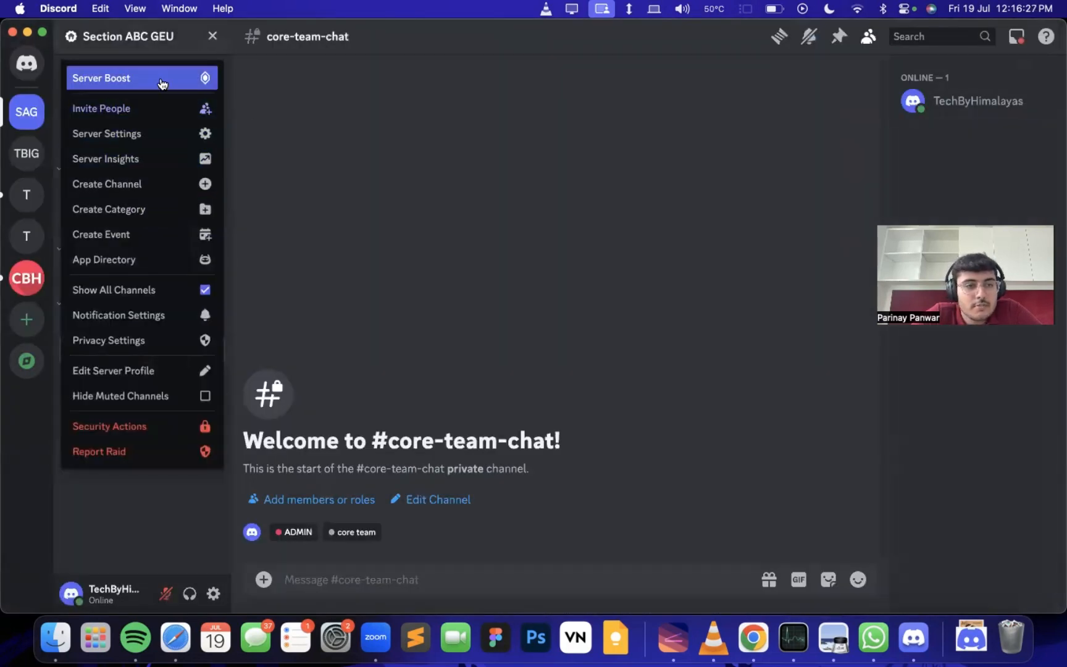
click(162, 148)
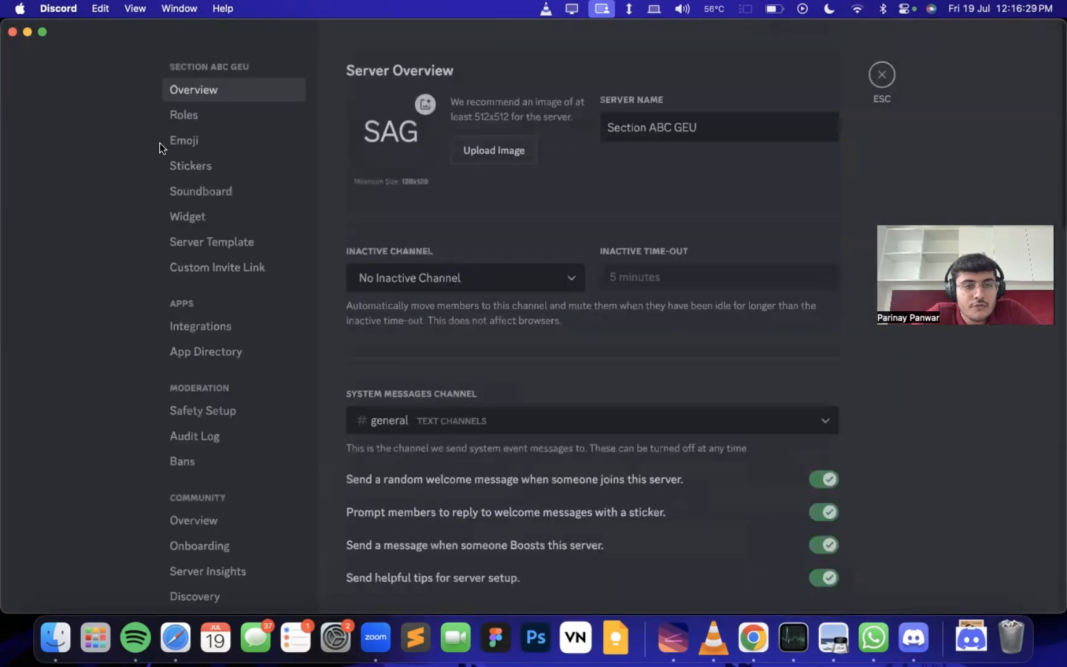
click(182, 115)
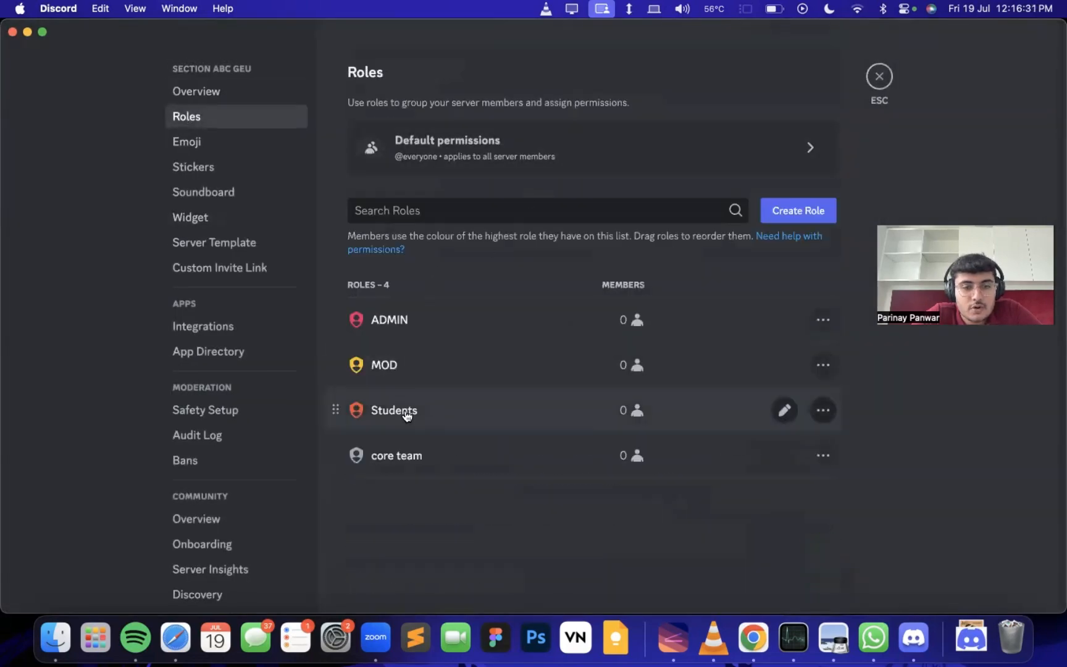
click(405, 453)
scroll(588, 409, down, 5)
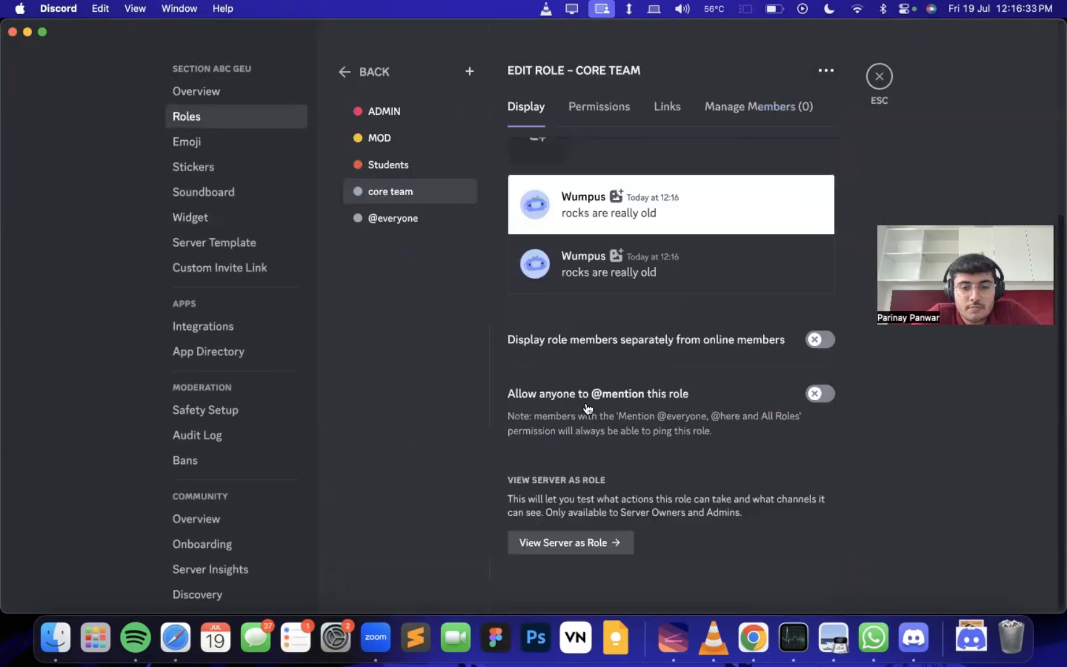
click(571, 543)
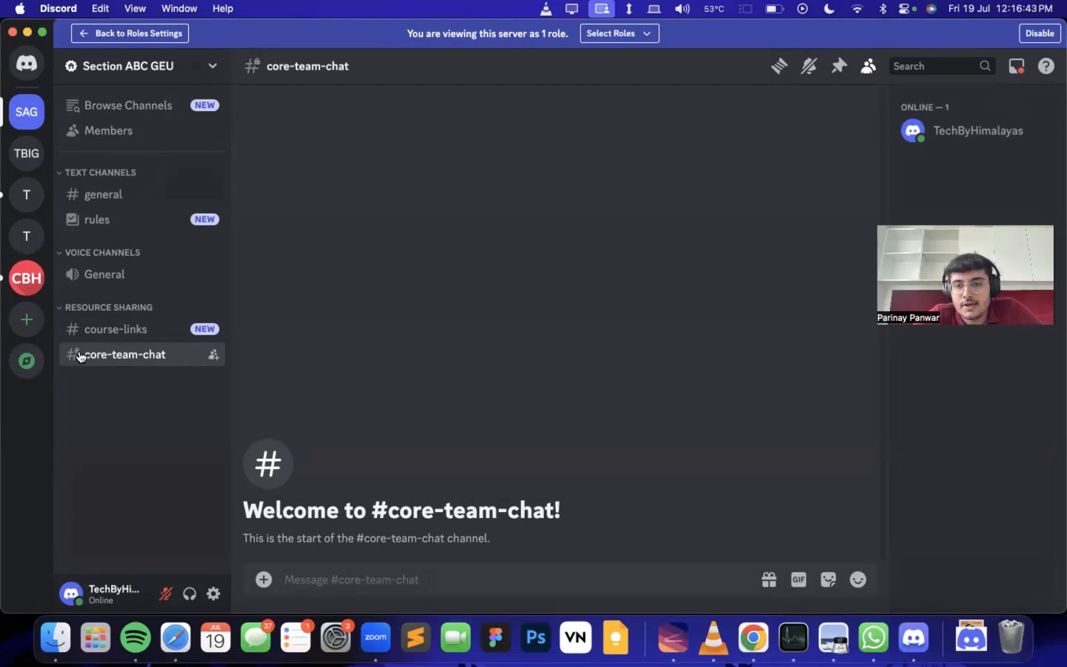
Post the message "heyy" in core-team-chat while previewing the server as core team.
click(294, 585)
text(hey)
key(Return)
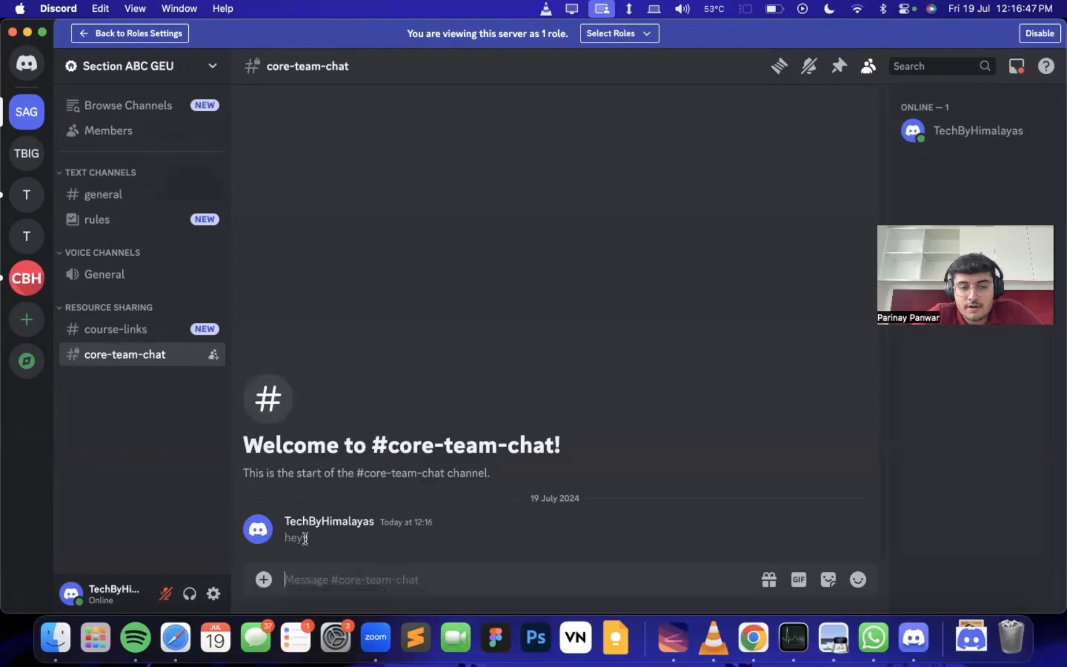
Switch the role preview from core team to Students and view the course-links channel.
click(614, 34)
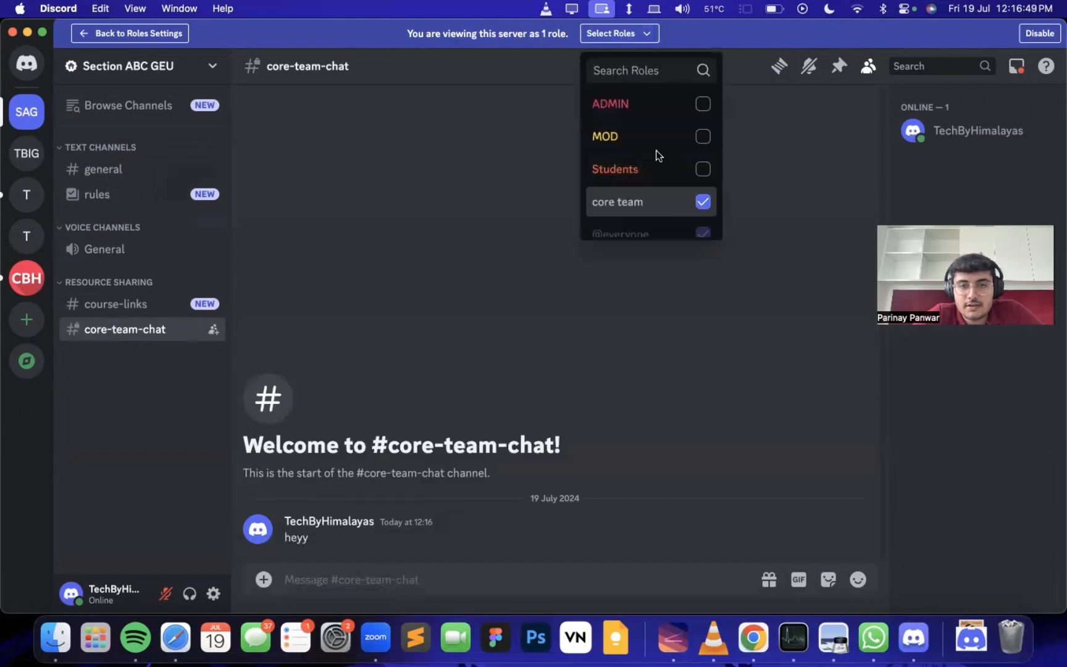
click(692, 168)
click(708, 202)
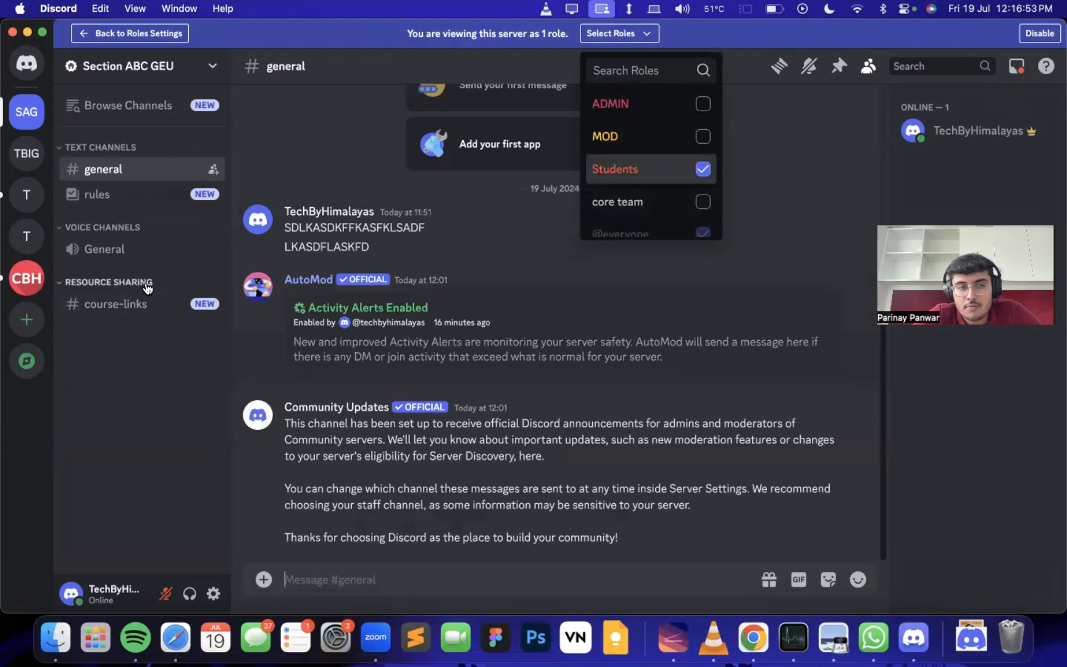
click(133, 307)
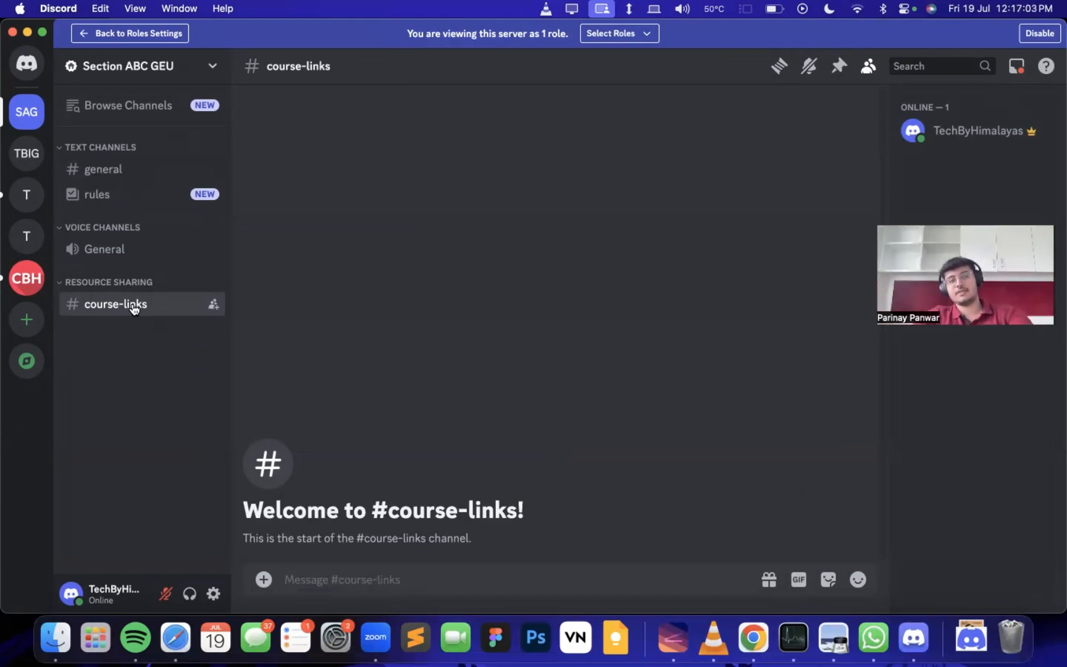
Switch to the TechByHimalayas server to look at its channels.
click(26, 154)
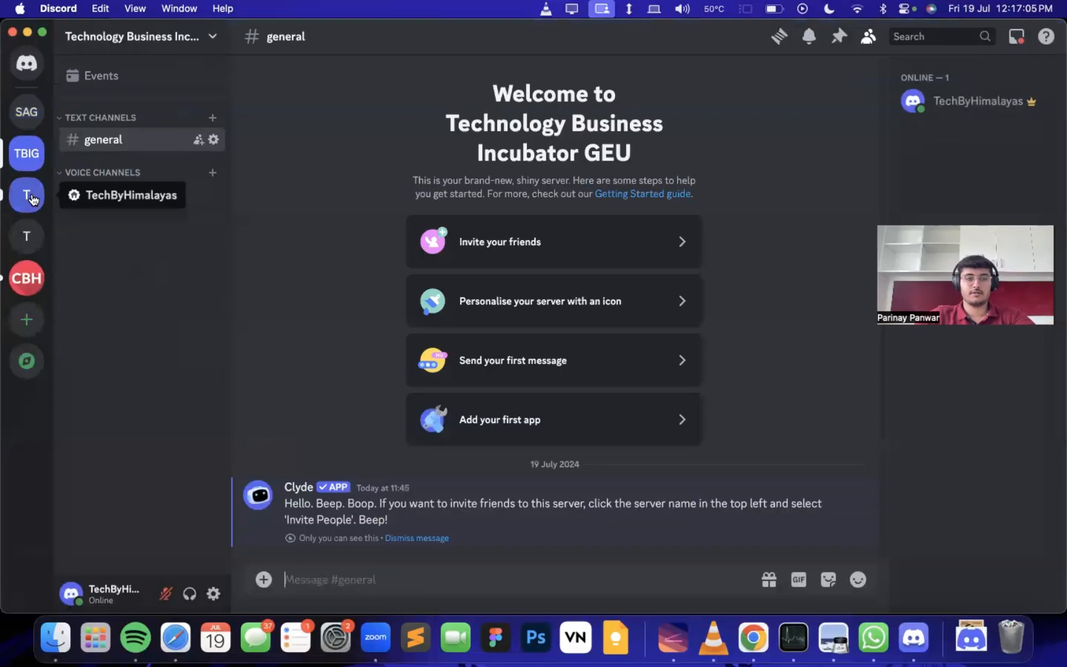
click(26, 195)
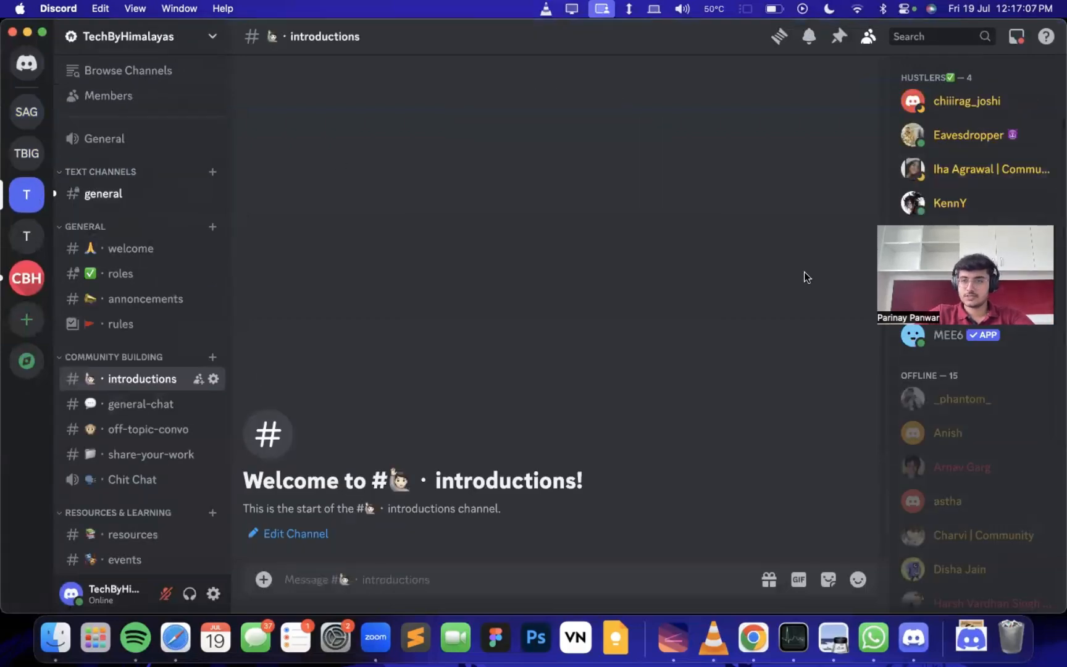
Look through the private and internship channels of the TechByHimalayas server and view the community-manager channel.
scroll(140, 319, down, 10)
scroll(141, 319, down, 4)
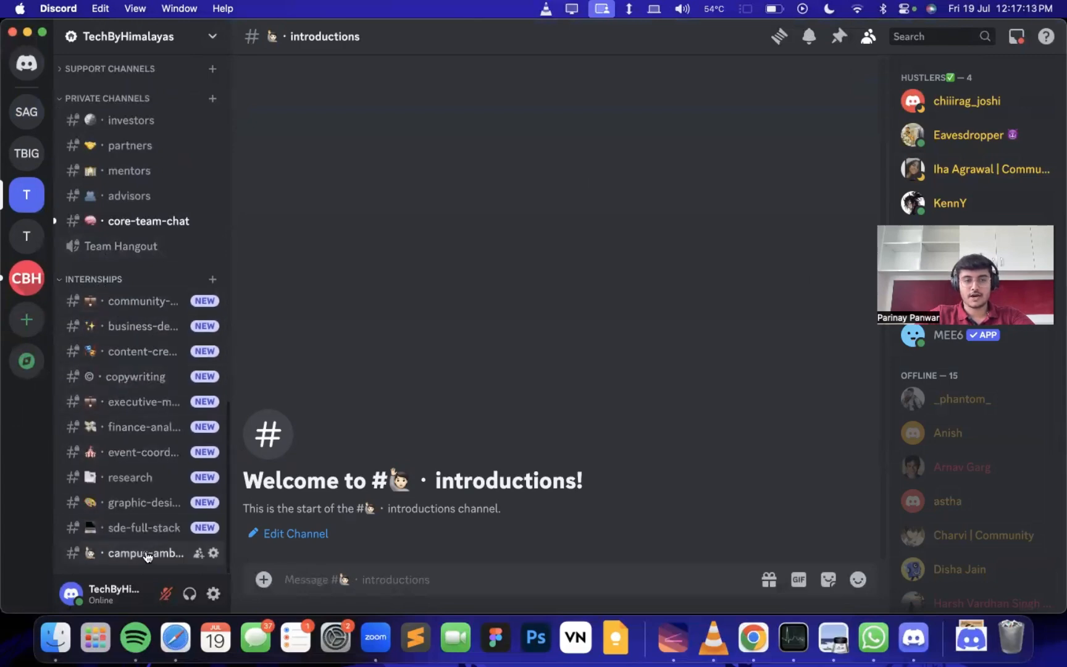
click(144, 306)
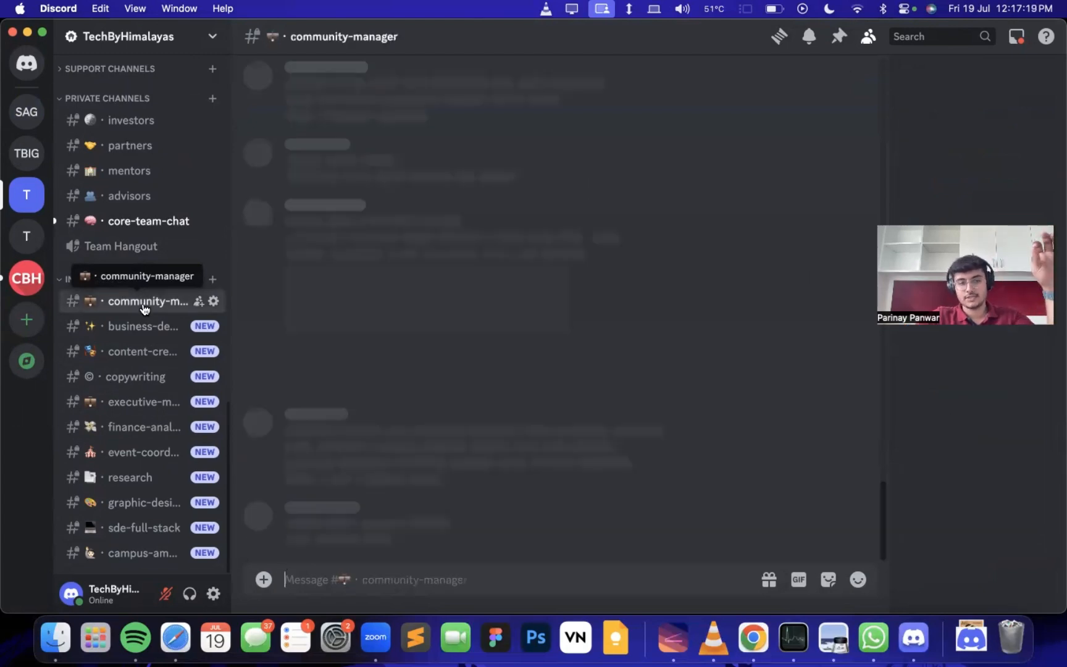
View the core-team-chat channel under Private Channels and check which roles its channel permissions grant access to.
scroll(144, 308, up, 2)
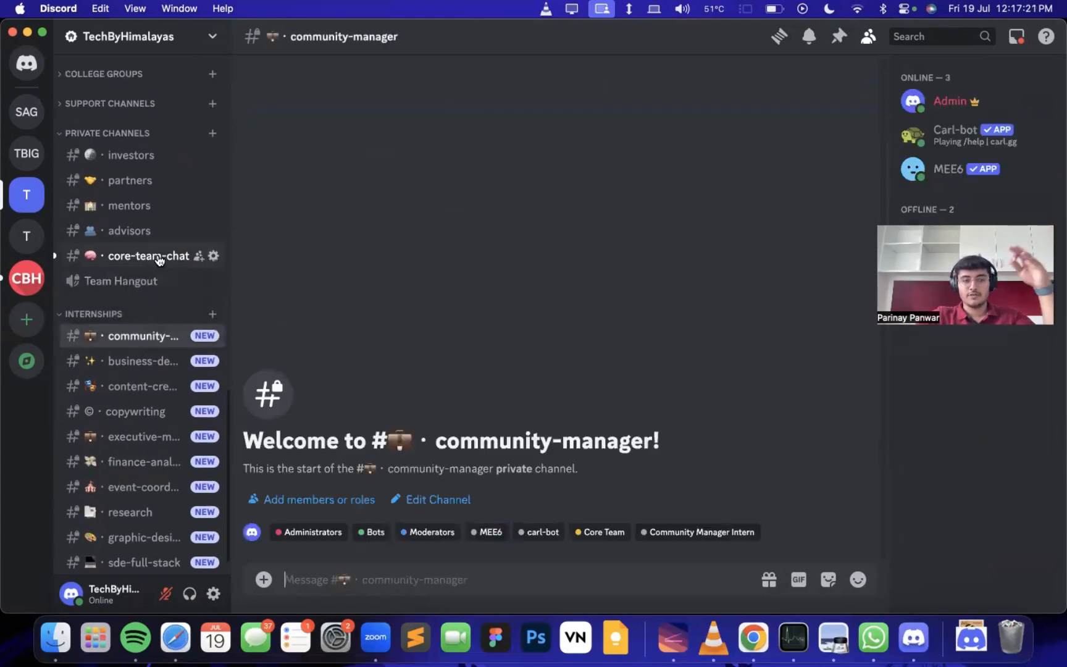
click(93, 257)
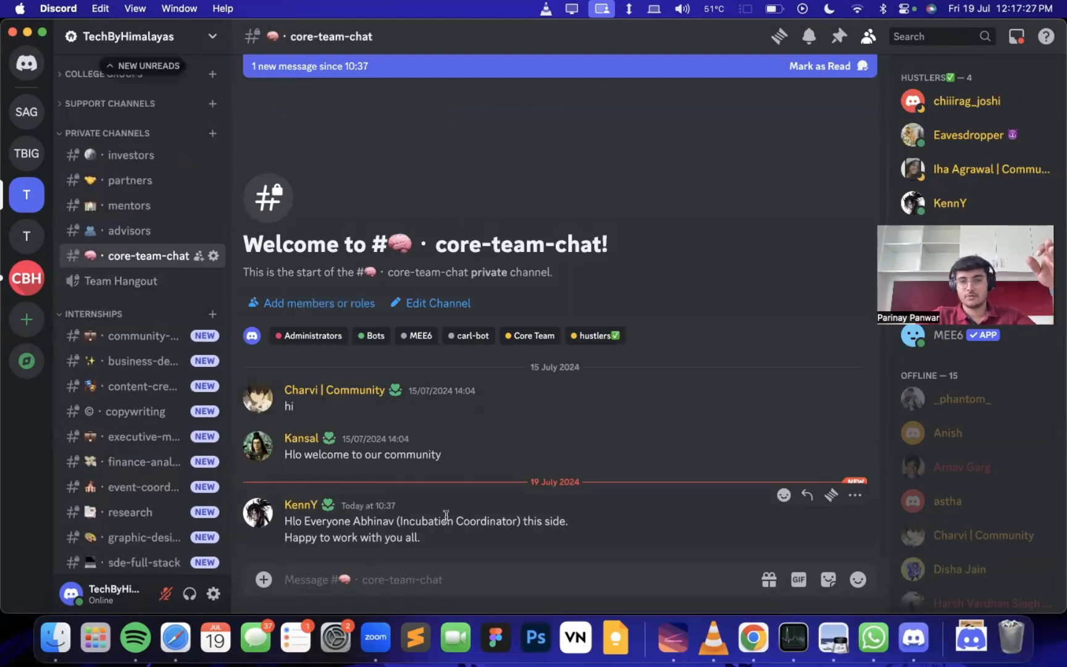
click(215, 256)
click(210, 116)
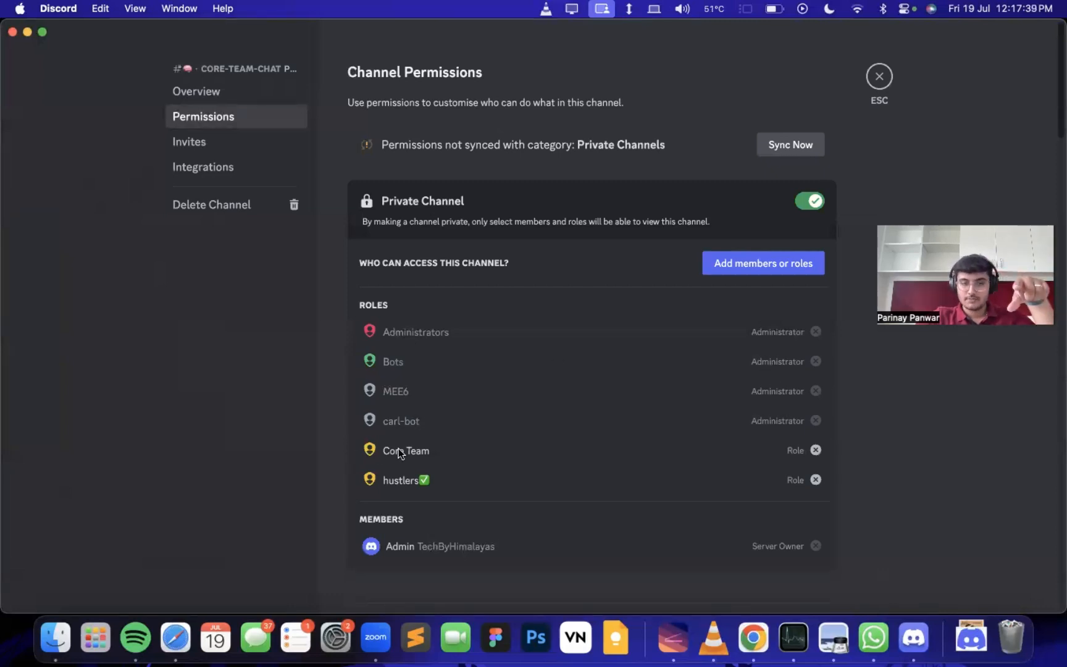
click(880, 83)
Expand the Marketing & Sales, Funding & Finance, College Groups and Support Channels categories and examine the server's channel structure.
scroll(159, 376, up, 3)
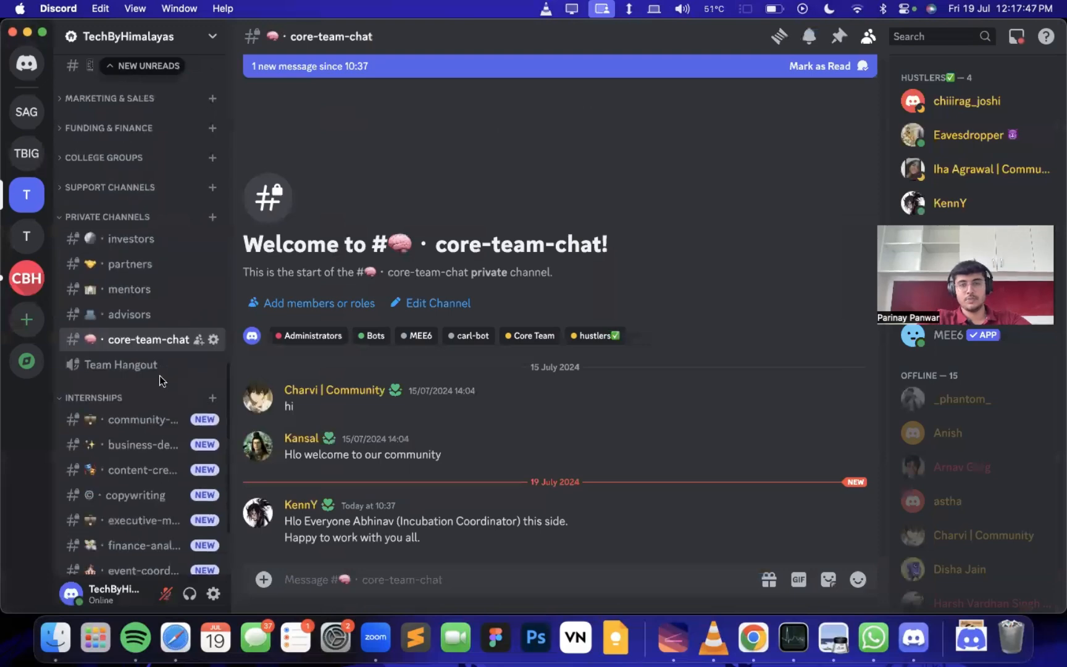
scroll(159, 376, up, 5)
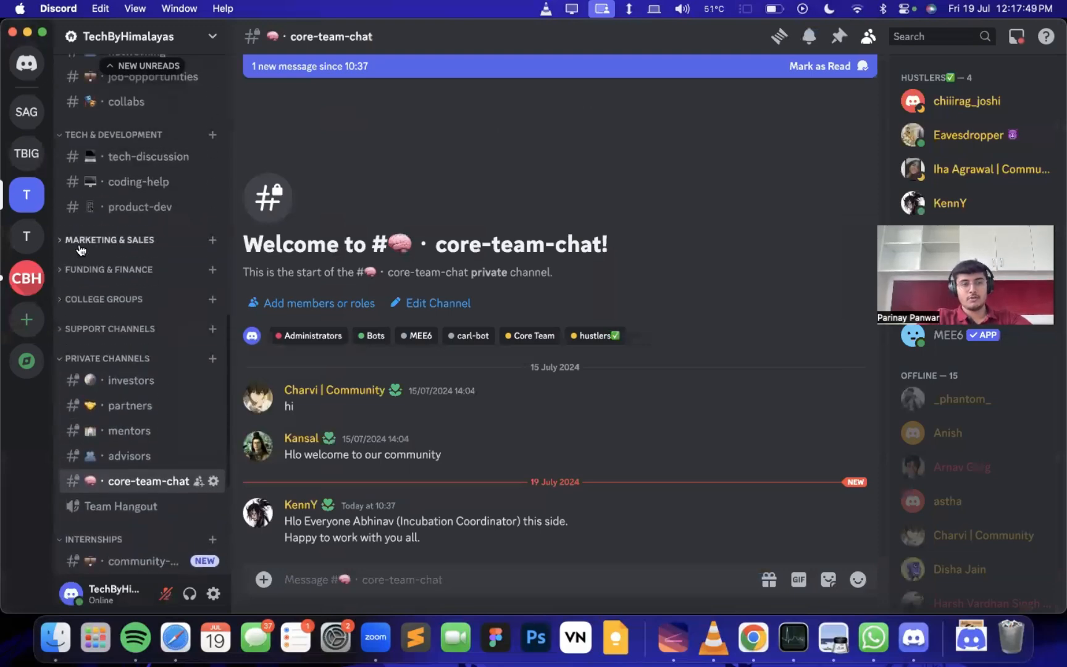
click(94, 319)
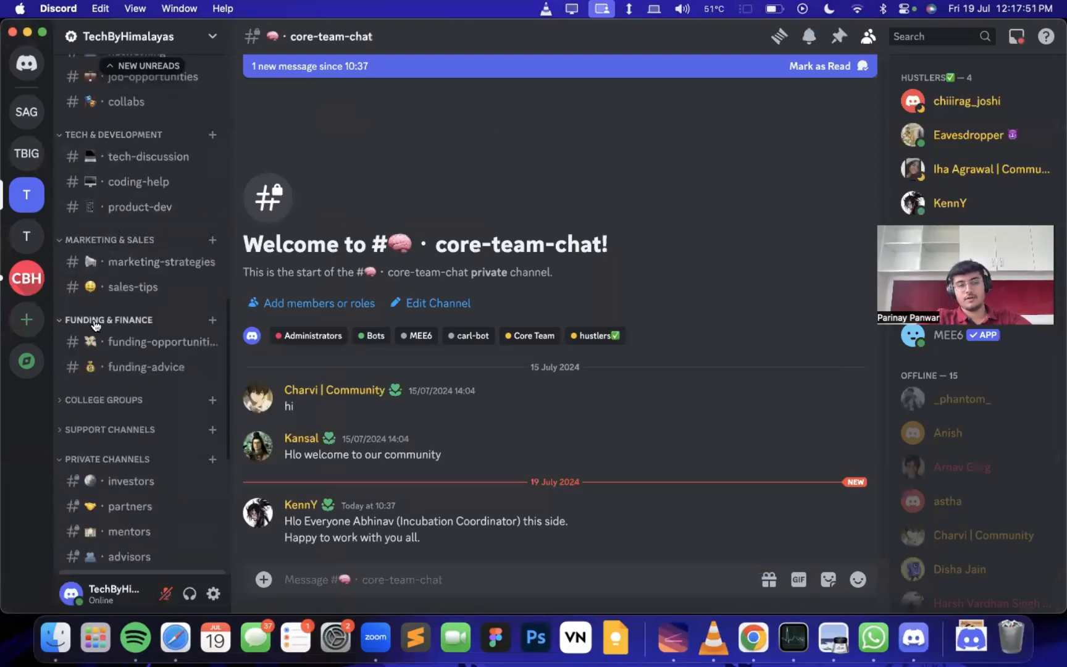
click(93, 401)
scroll(92, 469, down, 2)
click(110, 446)
scroll(109, 446, down, 10)
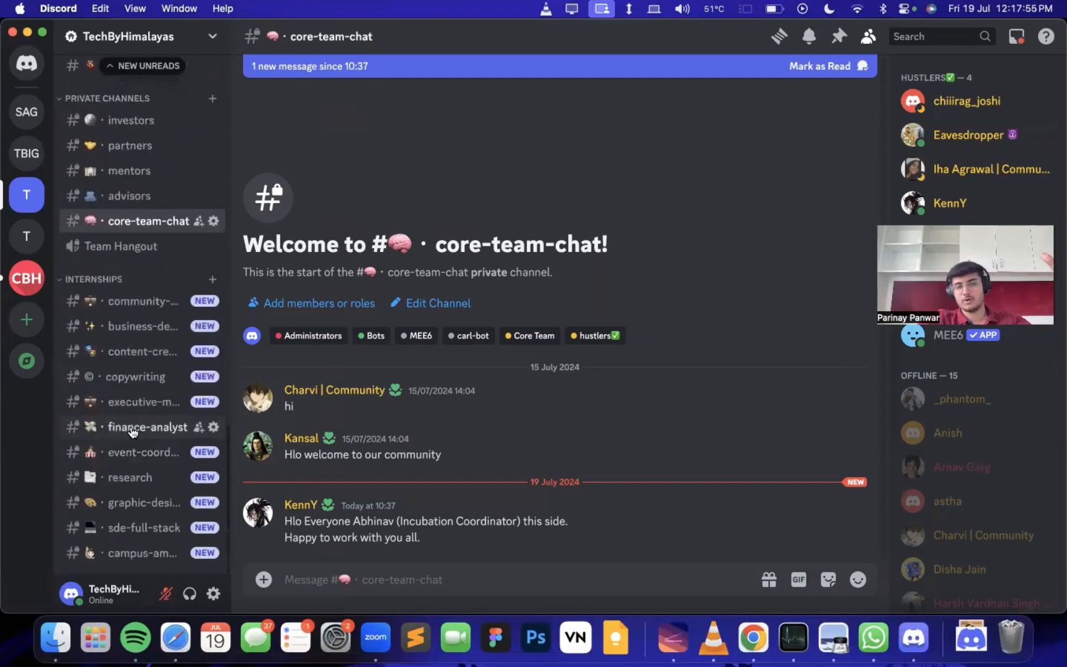
scroll(130, 430, up, 15)
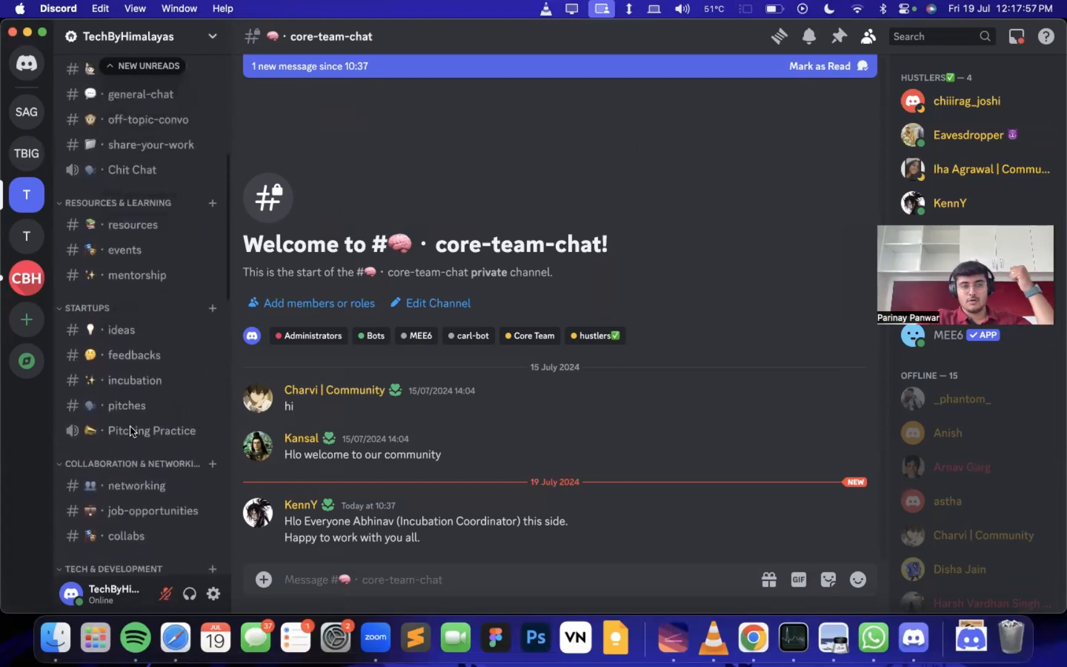
scroll(130, 430, up, 6)
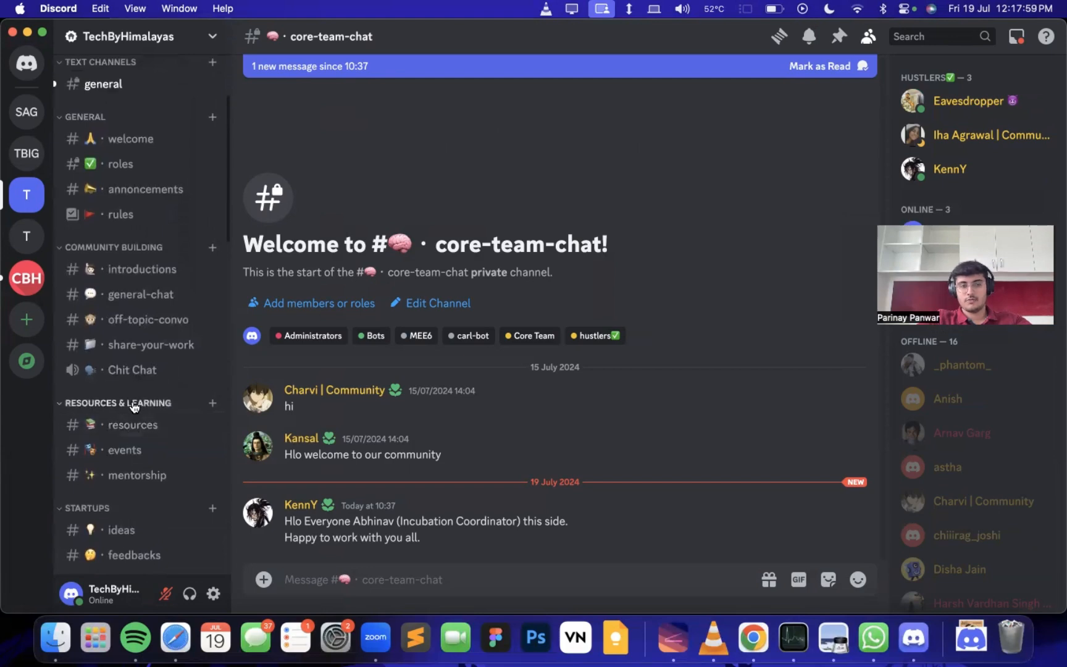
scroll(132, 406, up, 4)
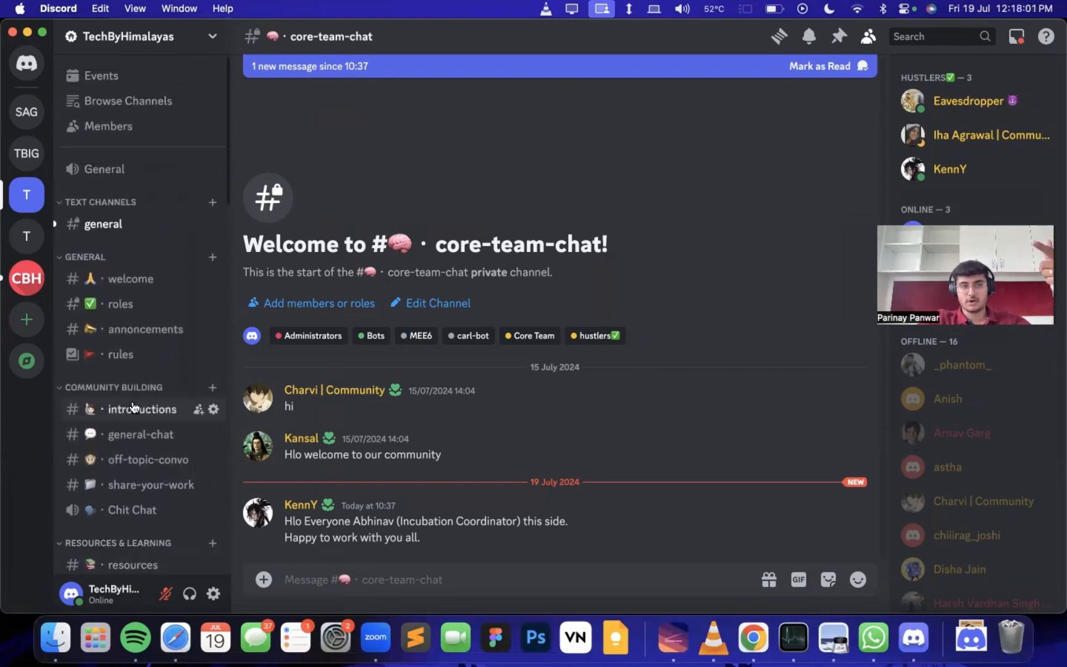
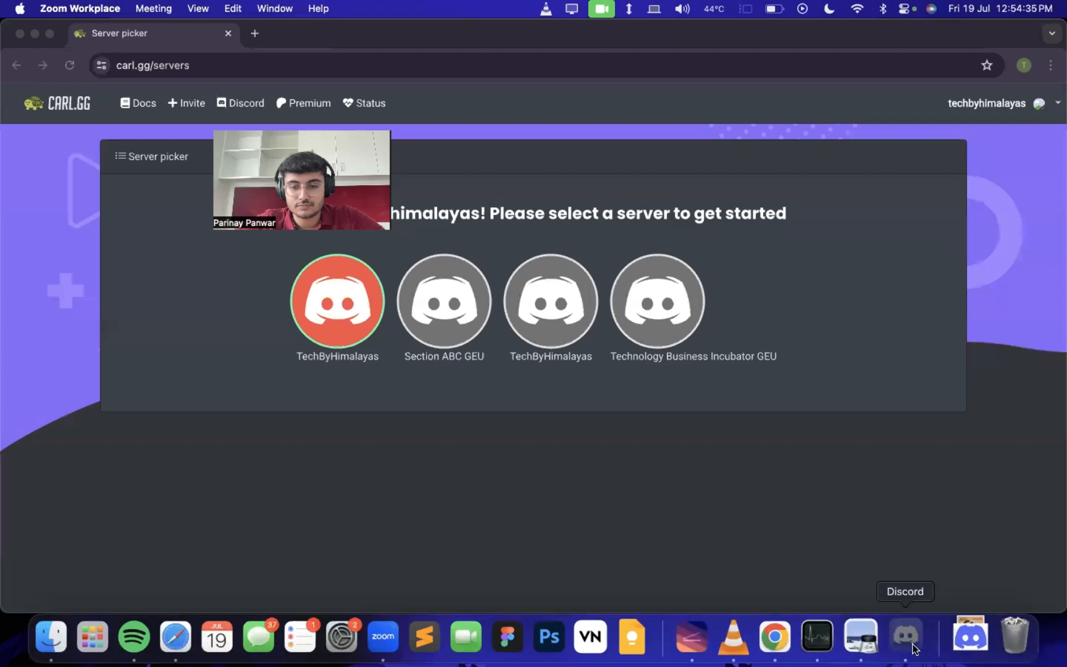
Switch to Discord and create a text channel named welcome under Text Channels in Section ABC GEU.
click(907, 636)
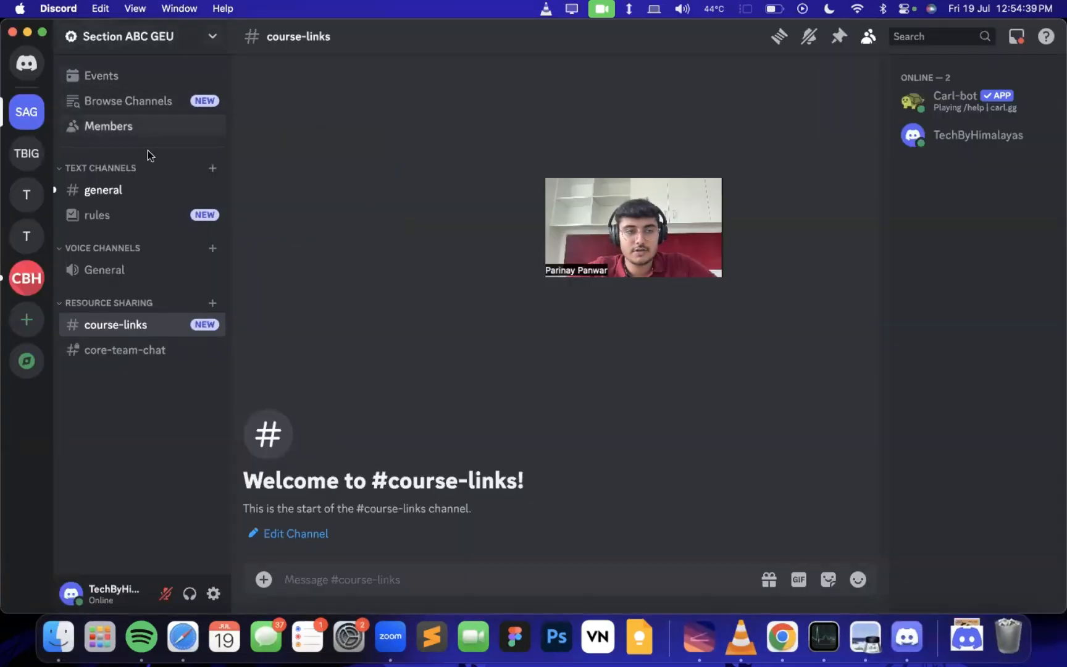
click(213, 168)
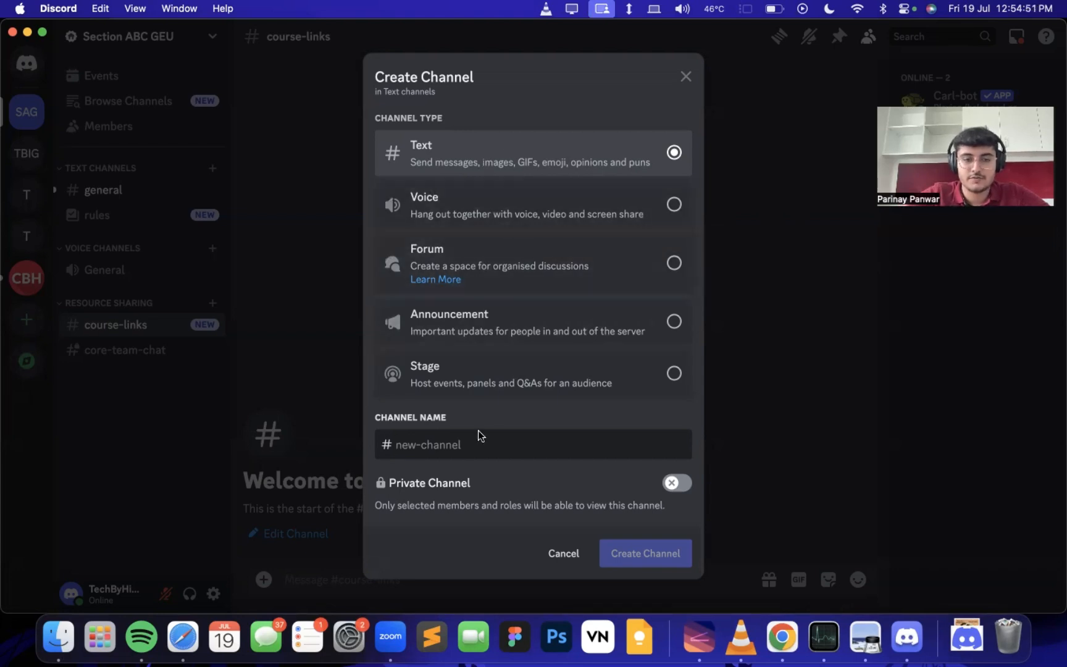
text(welcome)
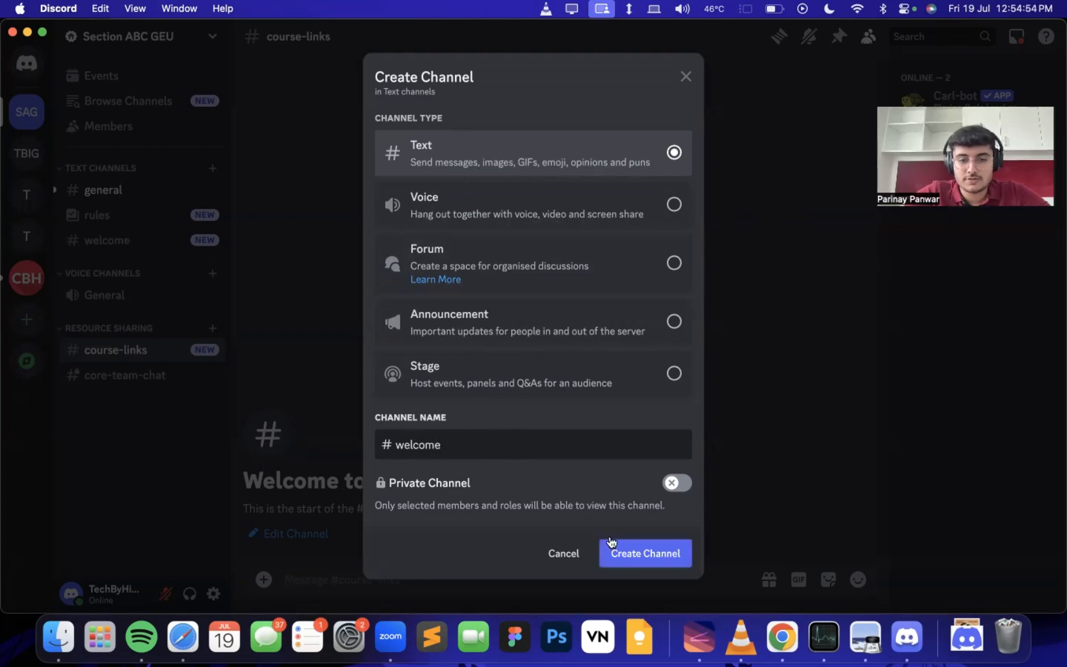
key(Return)
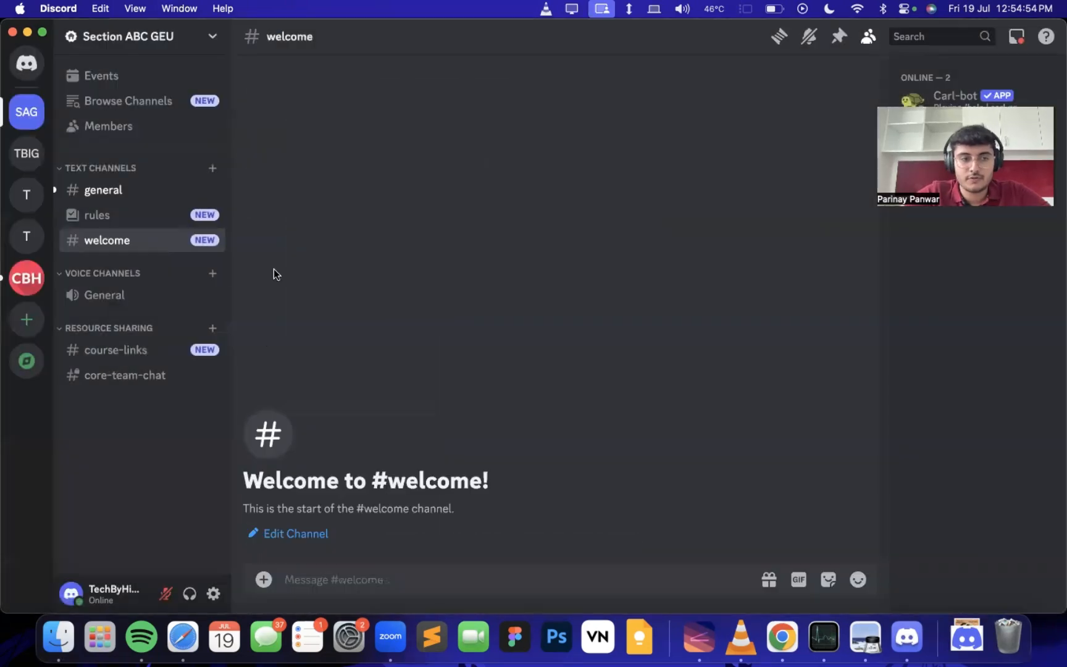
click(186, 240)
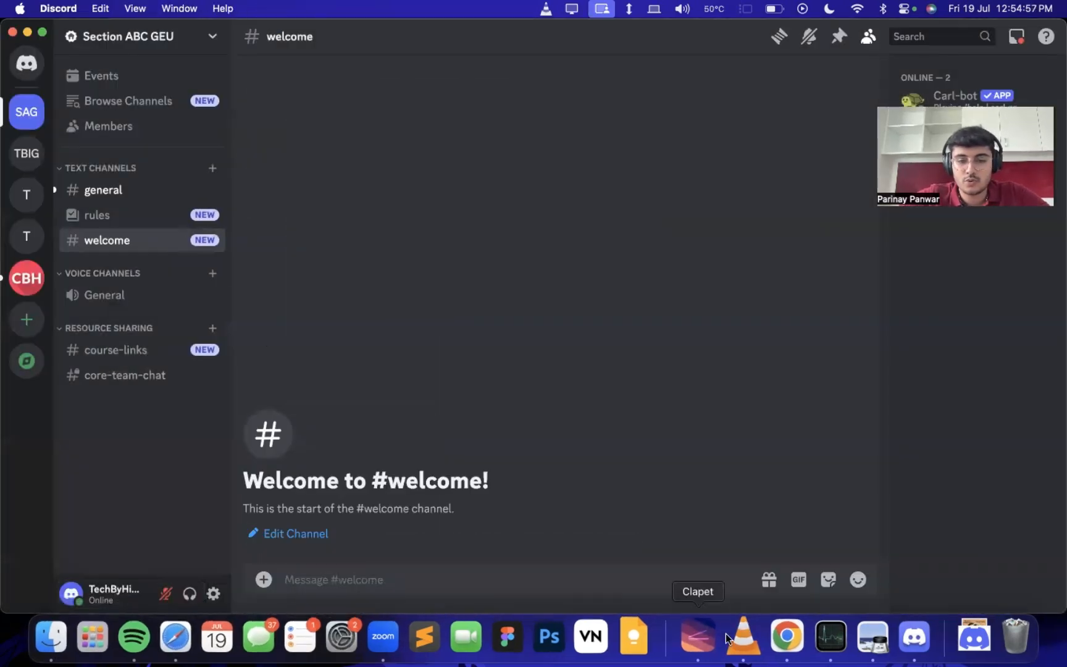
Switch to Chrome, search Google for carl bot in a new tab, and return to the Carl-bot server picker.
click(765, 625)
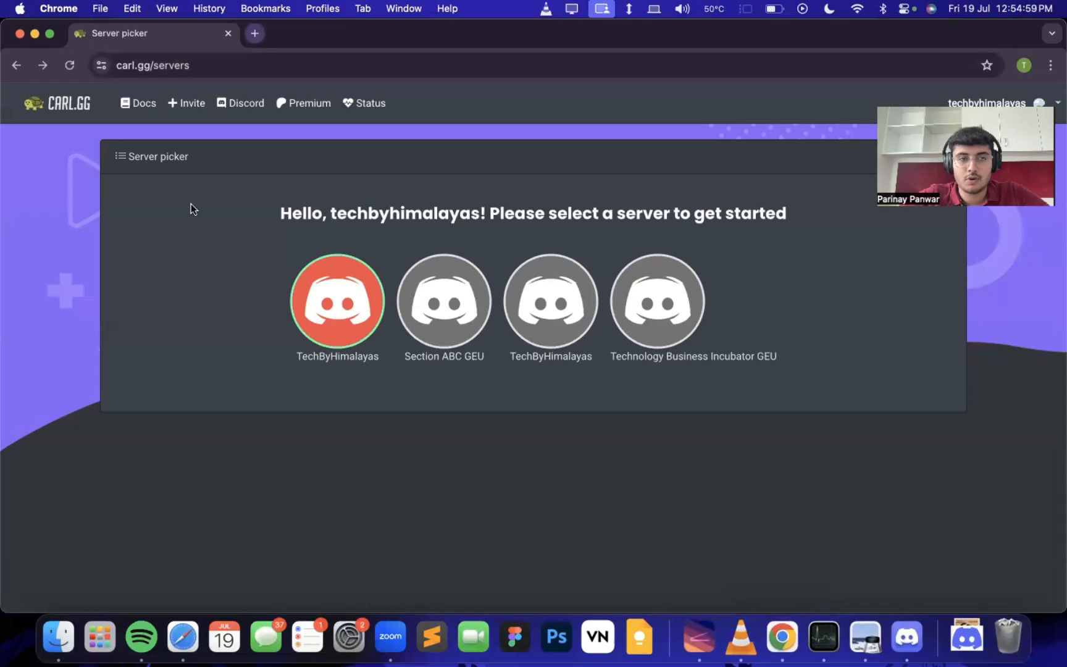
click(256, 33)
text(carl)
key(Return)
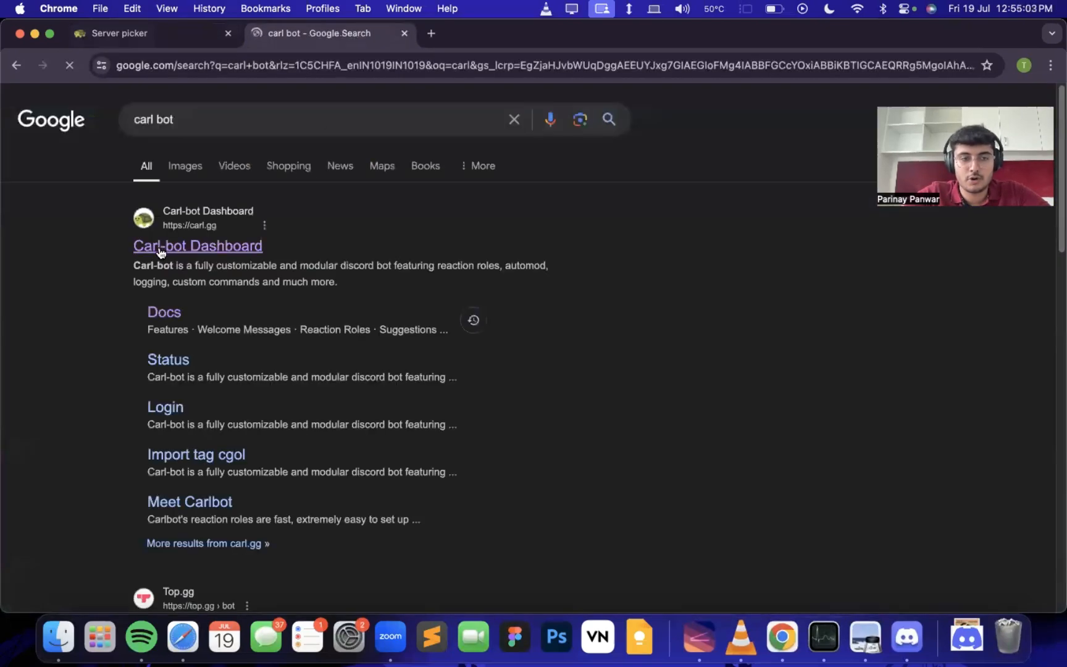
click(166, 40)
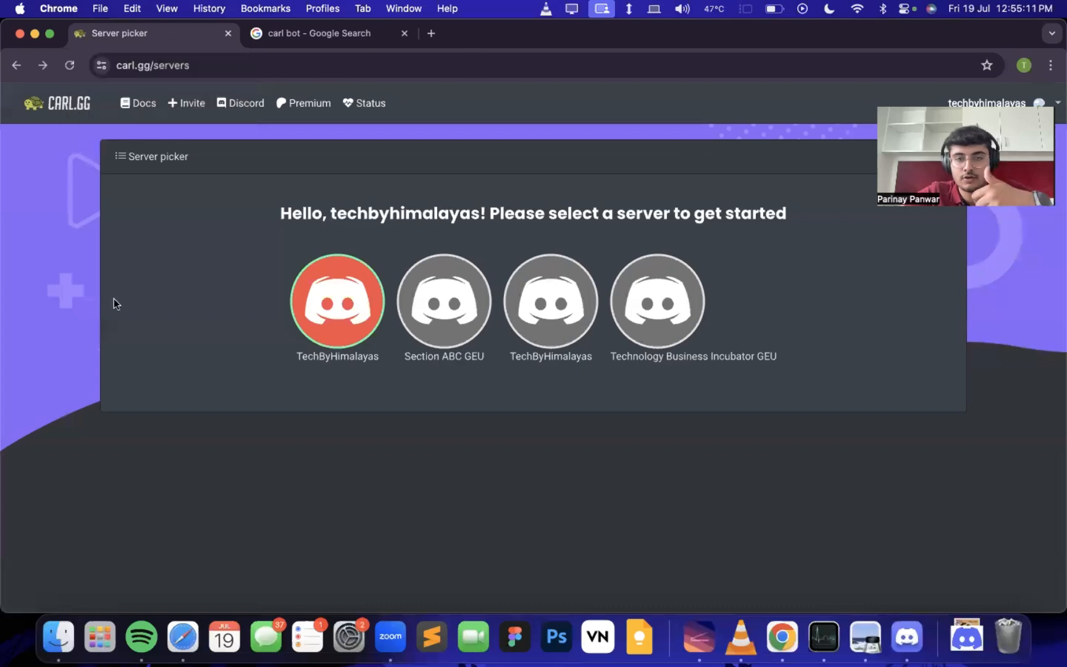
Choose Section ABC GEU for Carl-bot and authorise the bot on it with all requested permissions.
click(444, 311)
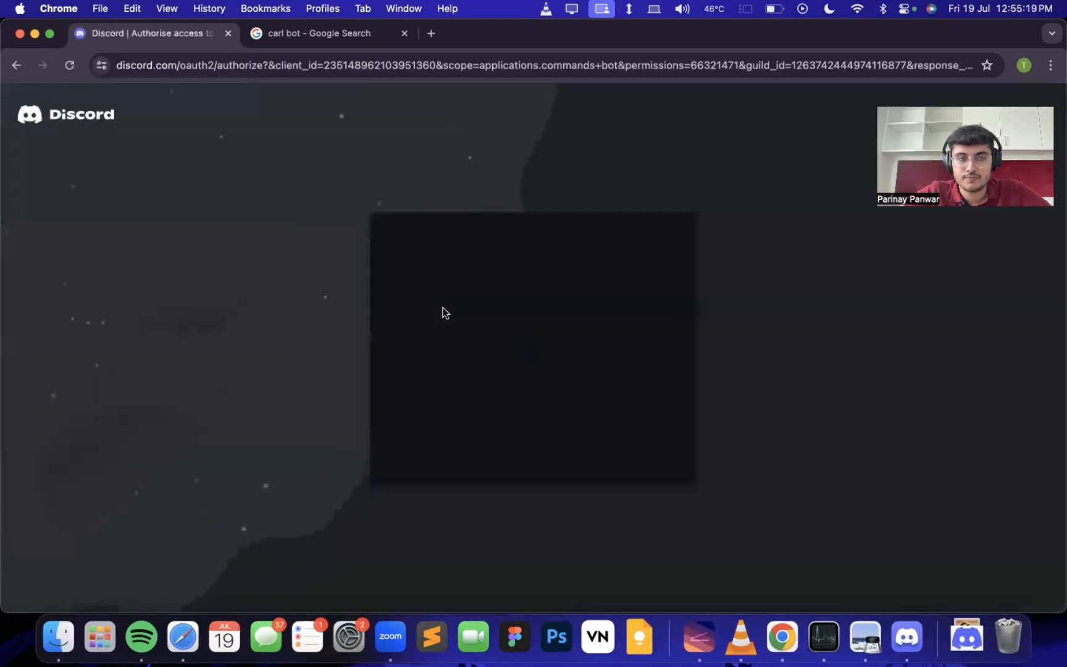
click(664, 516)
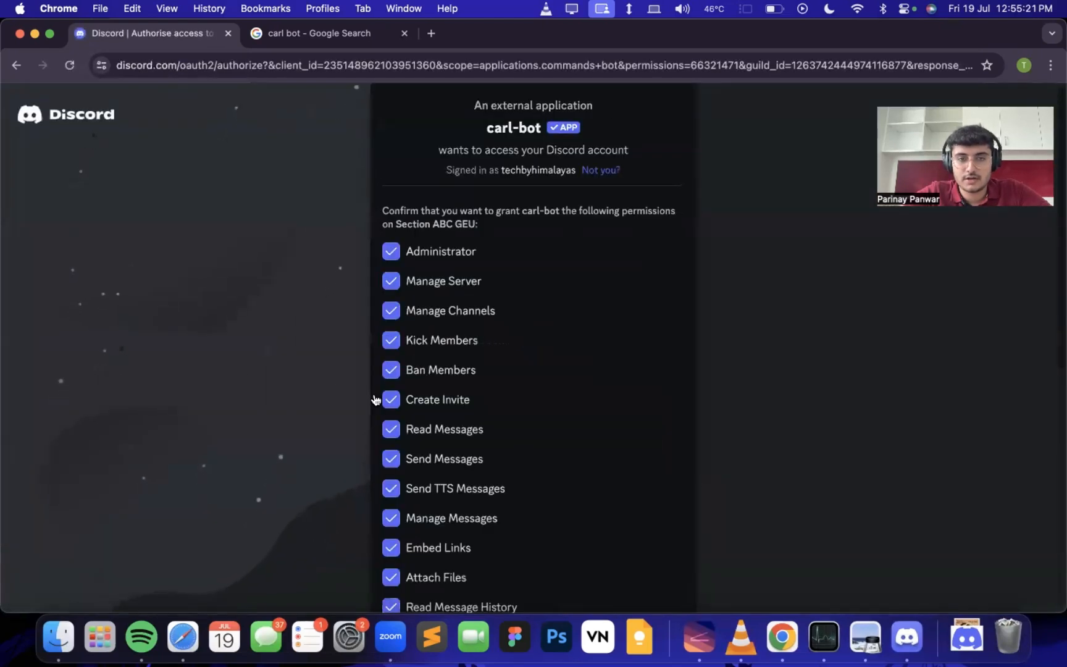
scroll(535, 327, down, 3)
scroll(533, 322, down, 5)
click(669, 574)
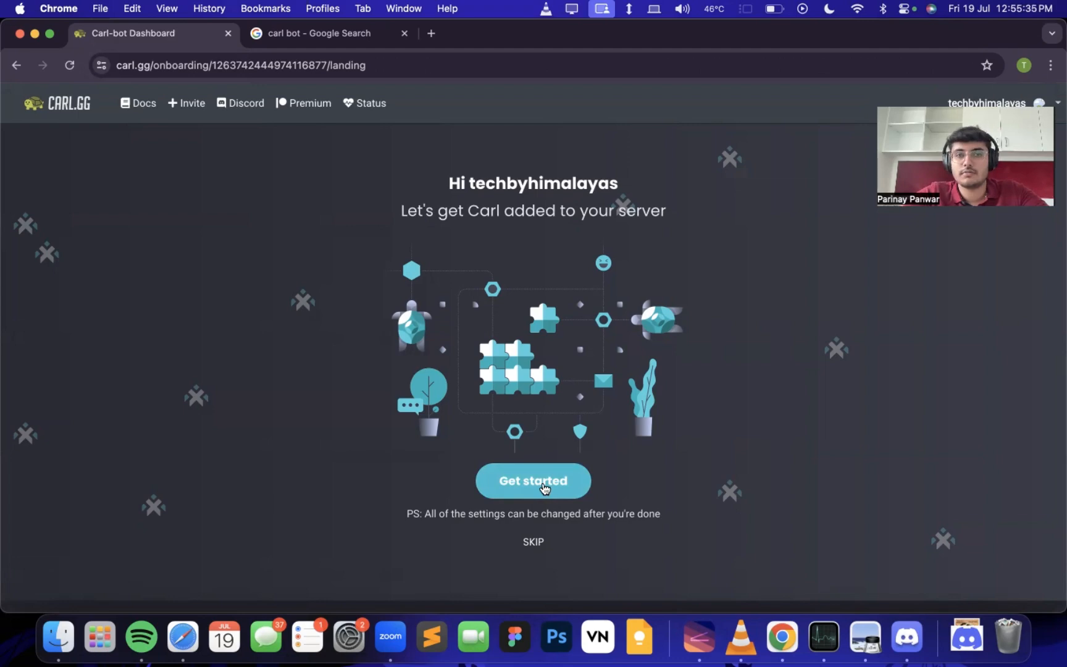
Search Google for "carl bot is used by how many discord" and check the member and server counts on the Carl-bot Dashboard site.
click(431, 34)
text(carl boy)
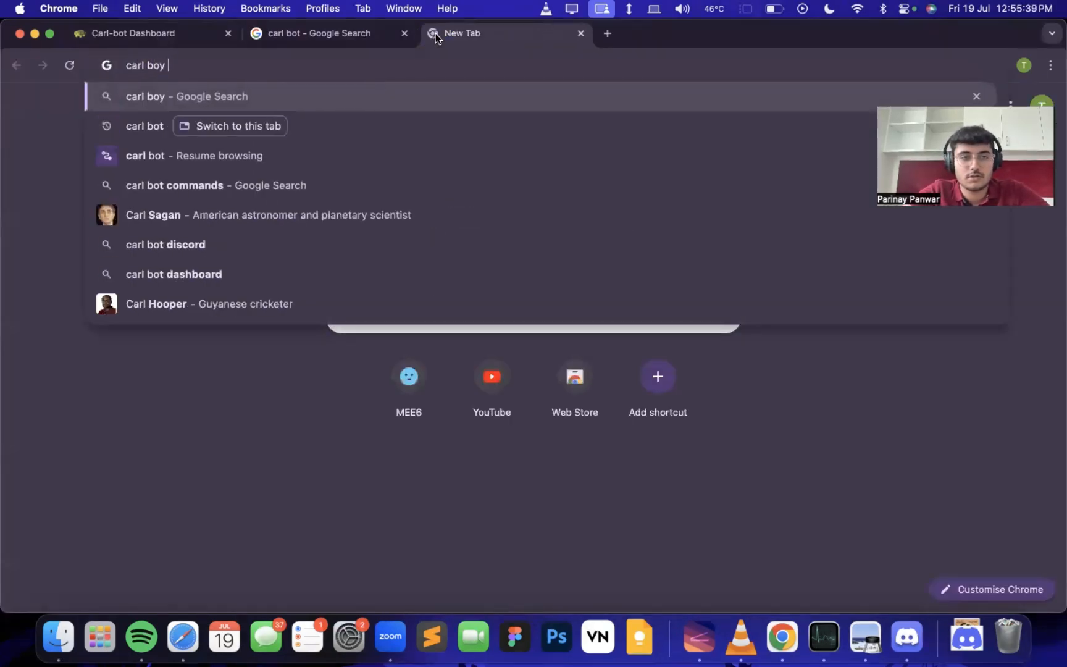
key(BackSpace)
key(BackSpace)
text(t is used)
text(b)
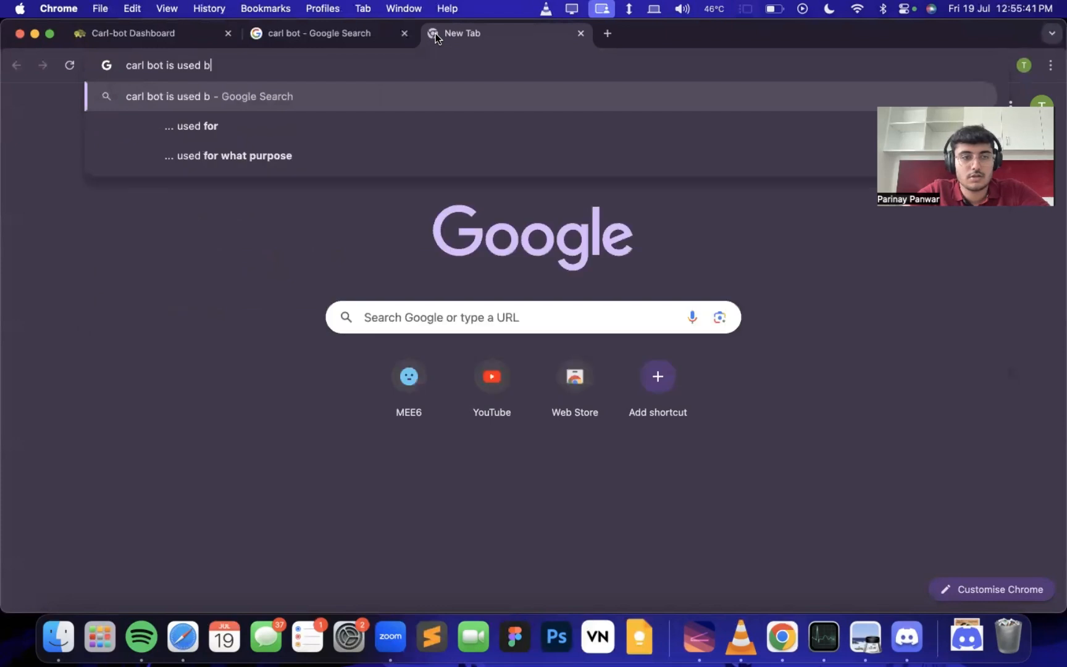
text(y how many discord)
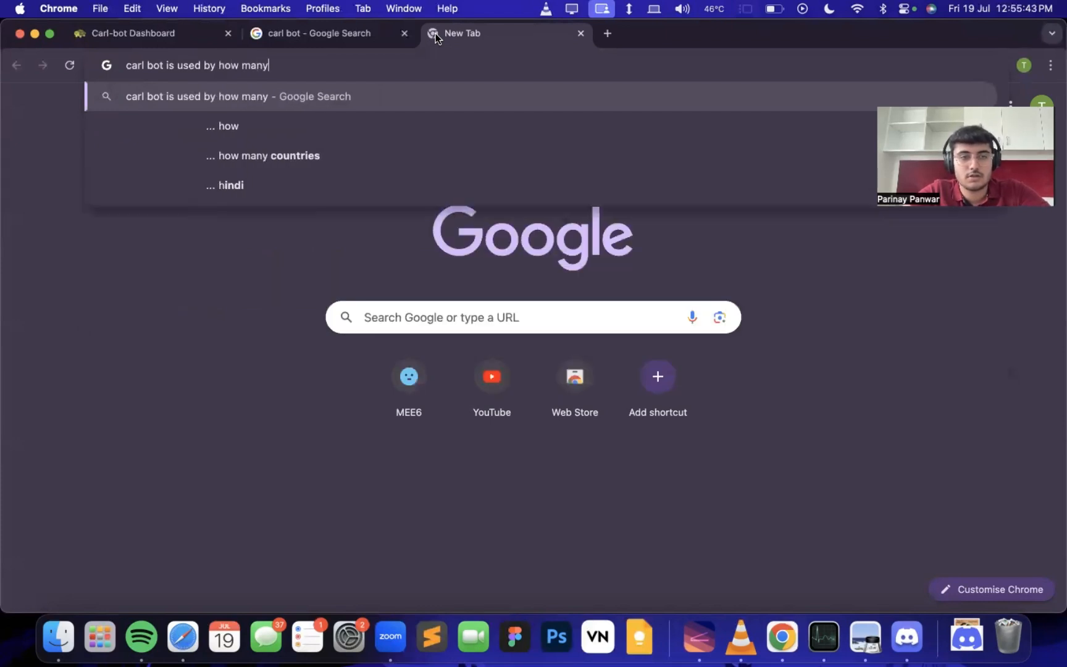
key(Return)
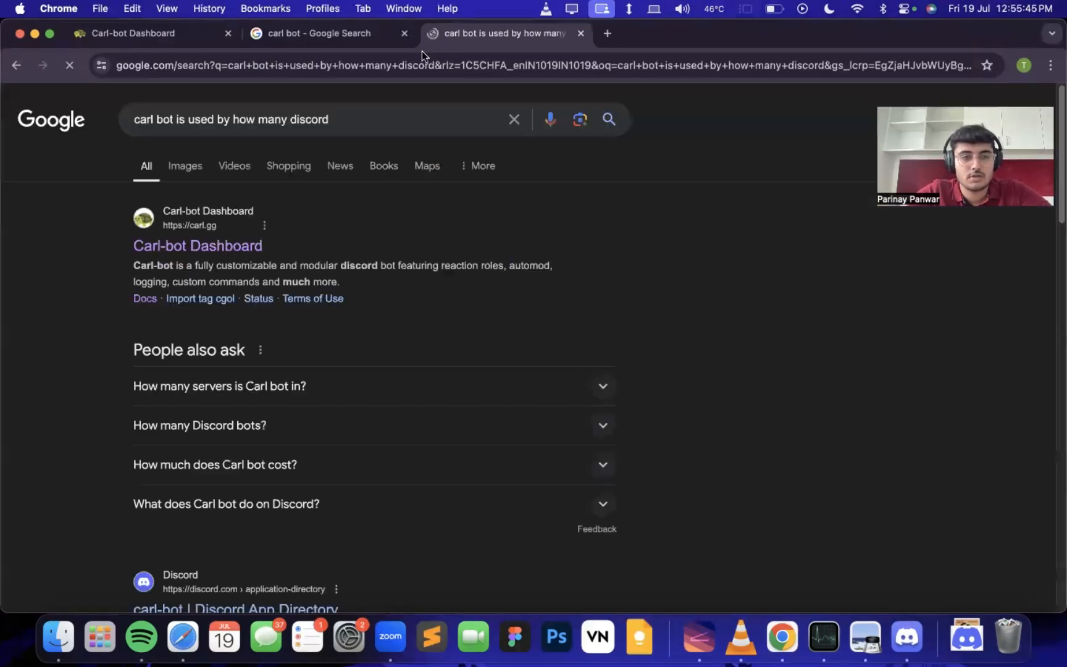
click(217, 248)
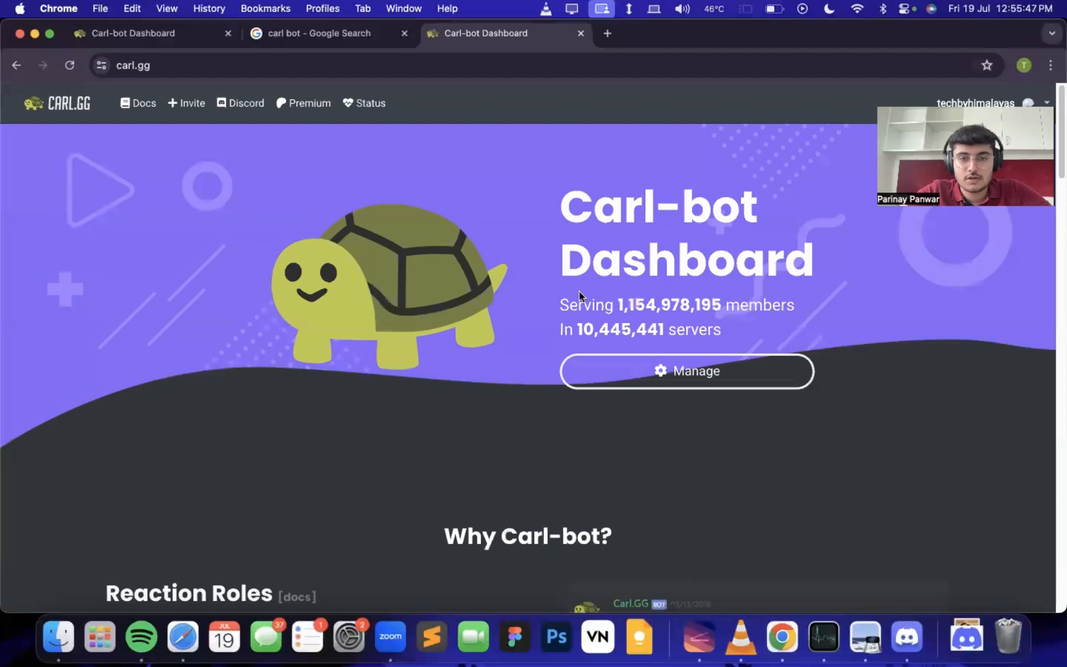
scroll(585, 313, up, 5)
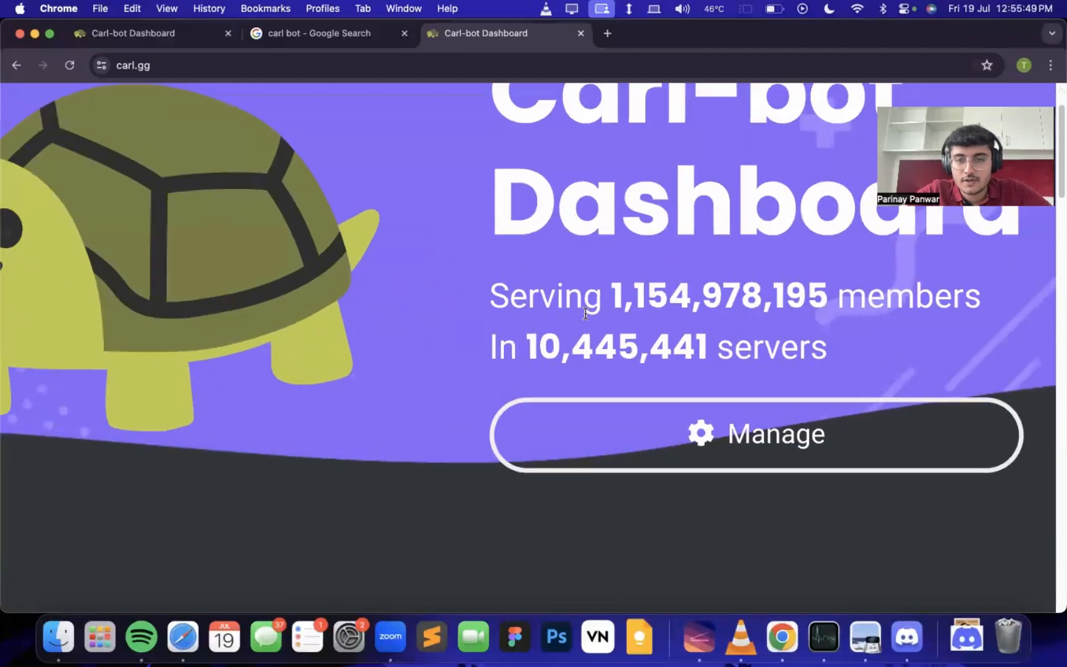
scroll(527, 294, right, 3)
drag(531, 295, 743, 290)
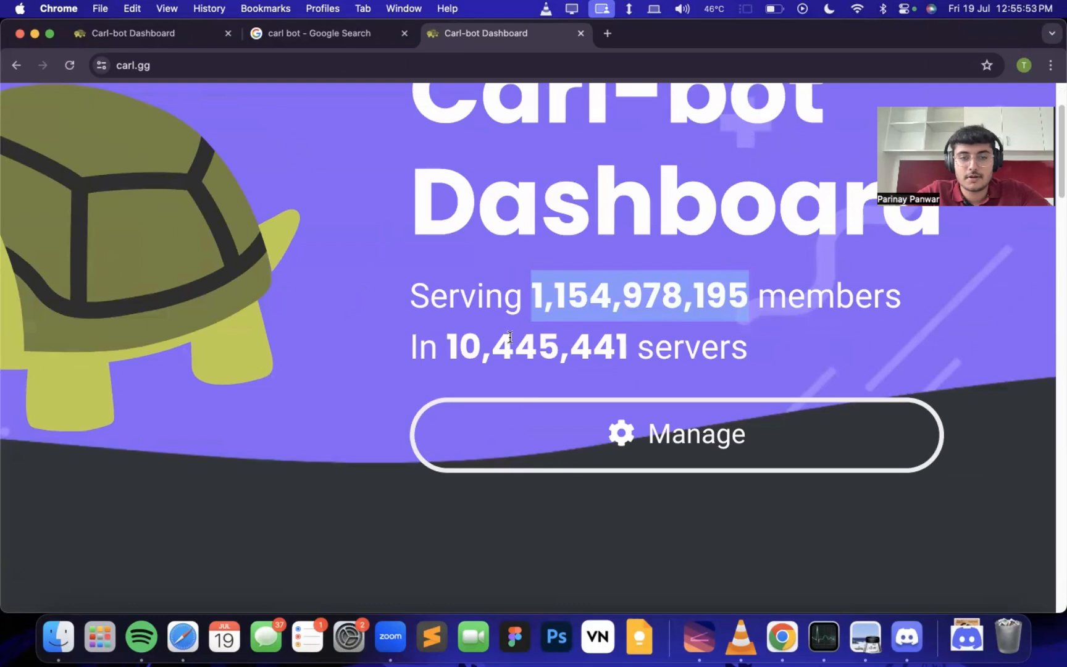
scroll(510, 337, down, 5)
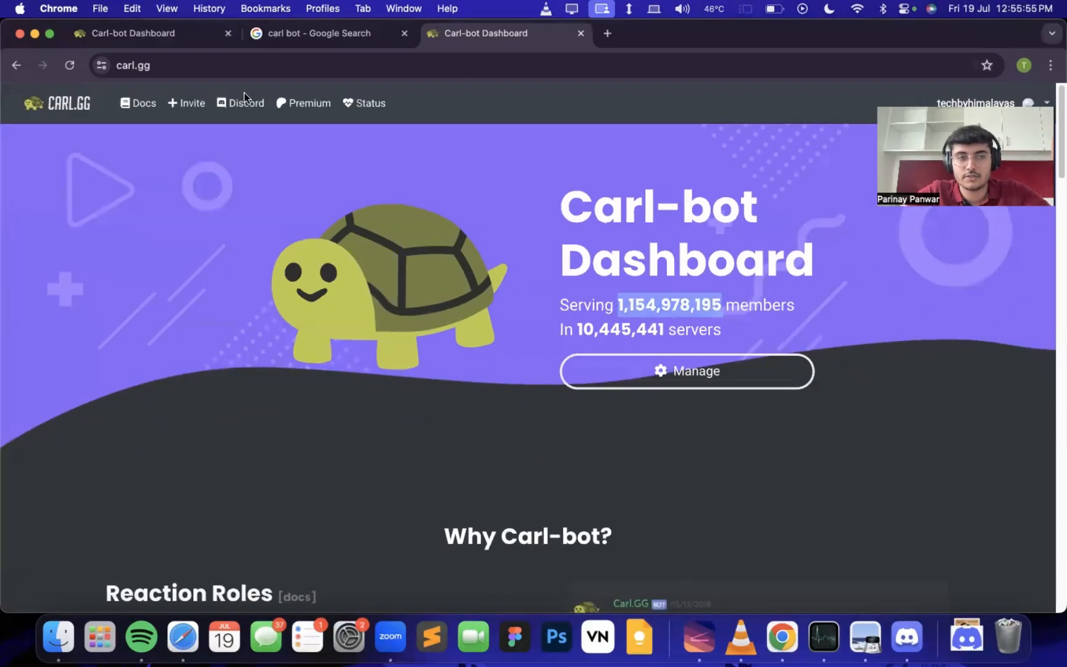
Start the Carl-bot setup for Section ABC GEU and accept the default custom prefixes ! and ?
click(155, 33)
click(528, 488)
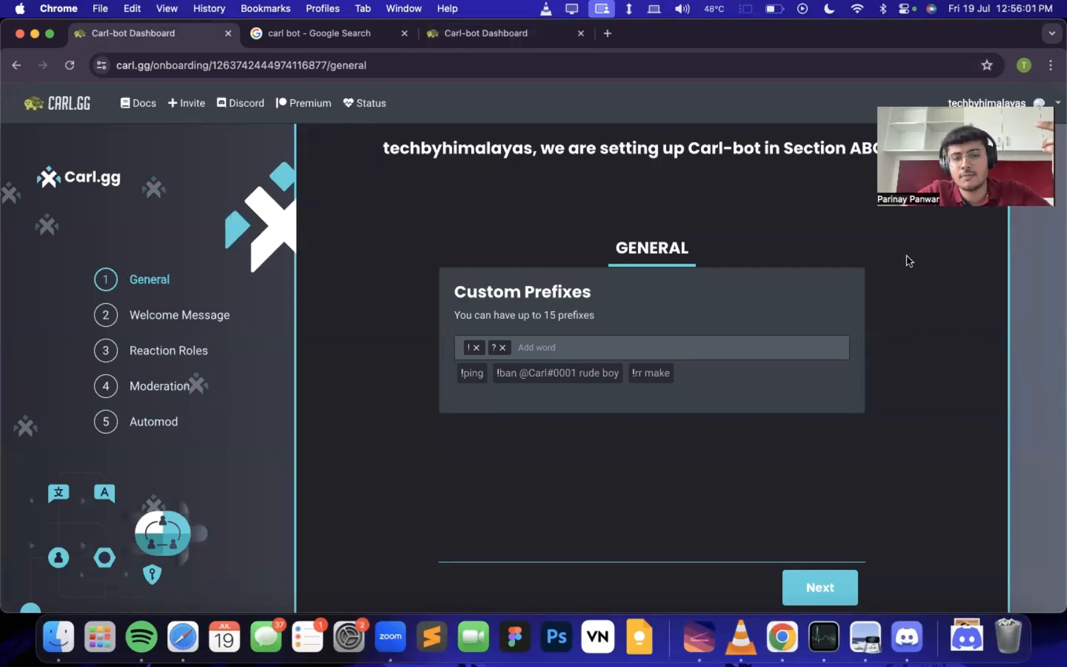
click(813, 579)
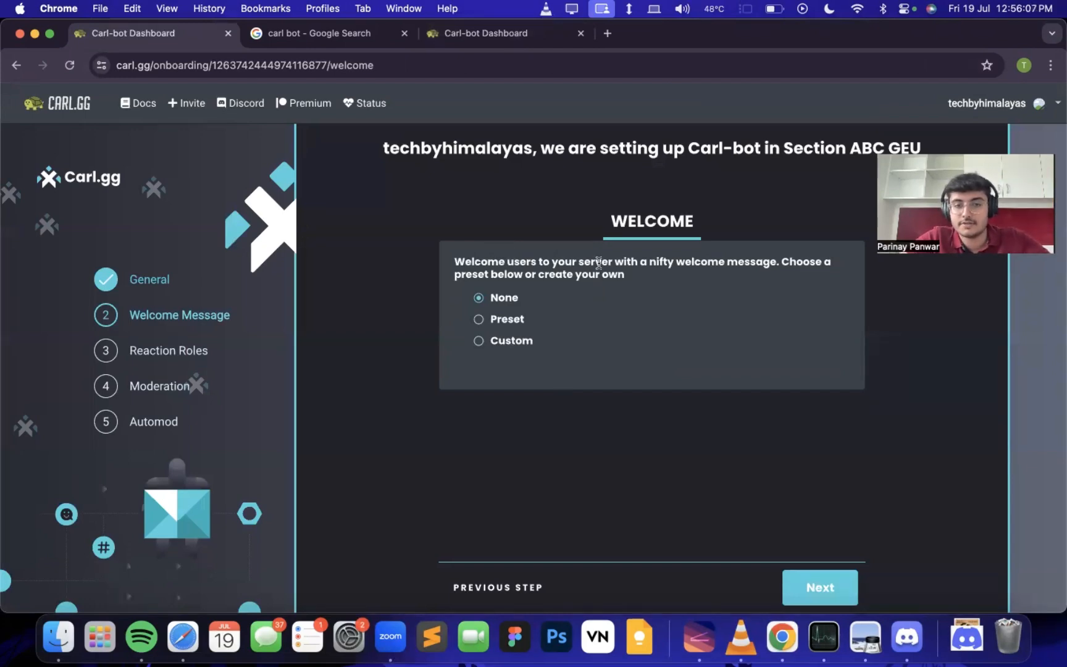
Set the welcome message to Preset and choose welcome as the welcome channel.
click(494, 320)
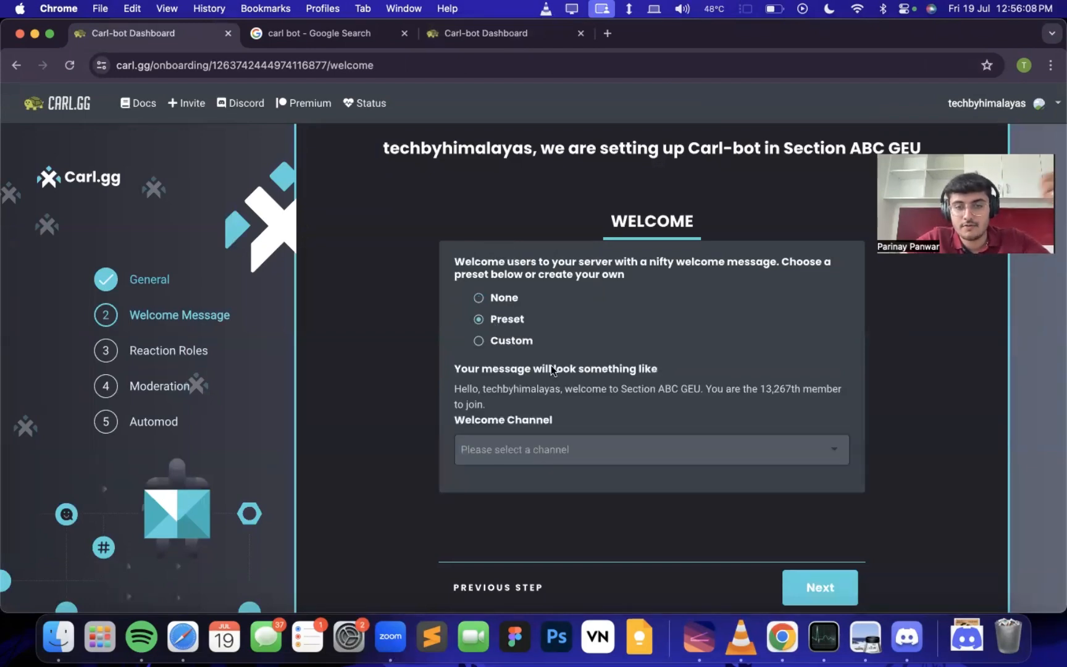
click(534, 451)
scroll(525, 510, down, 2)
click(517, 566)
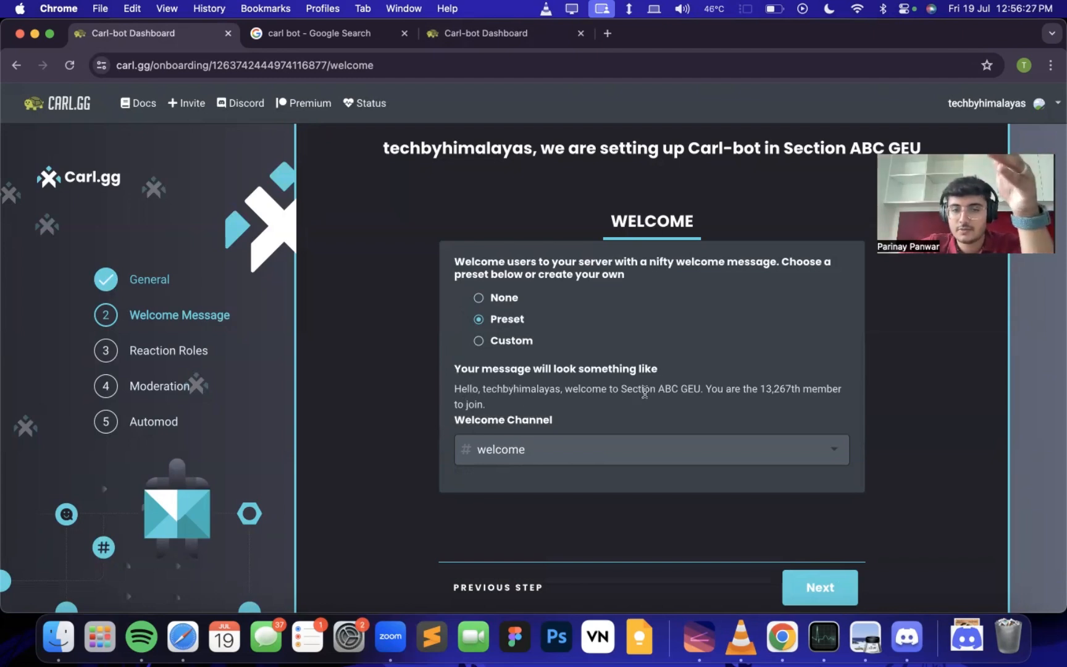
Review the preset welcome text, then switch the welcome message to Custom and open its message field for editing.
drag(762, 386, 816, 385)
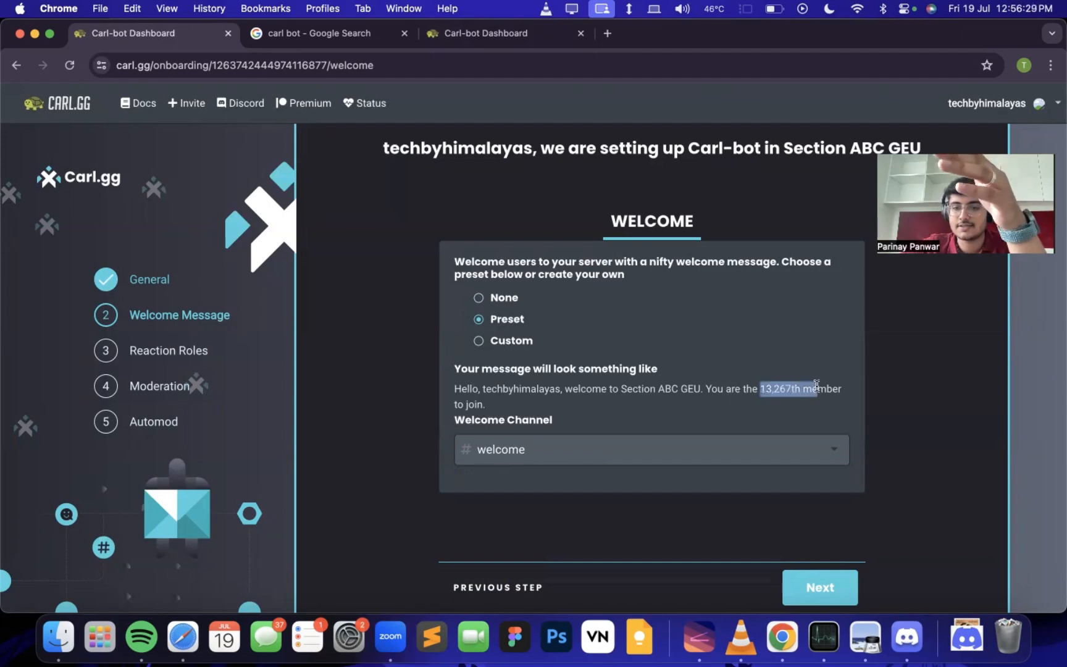
drag(555, 421, 480, 390)
click(529, 341)
click(559, 392)
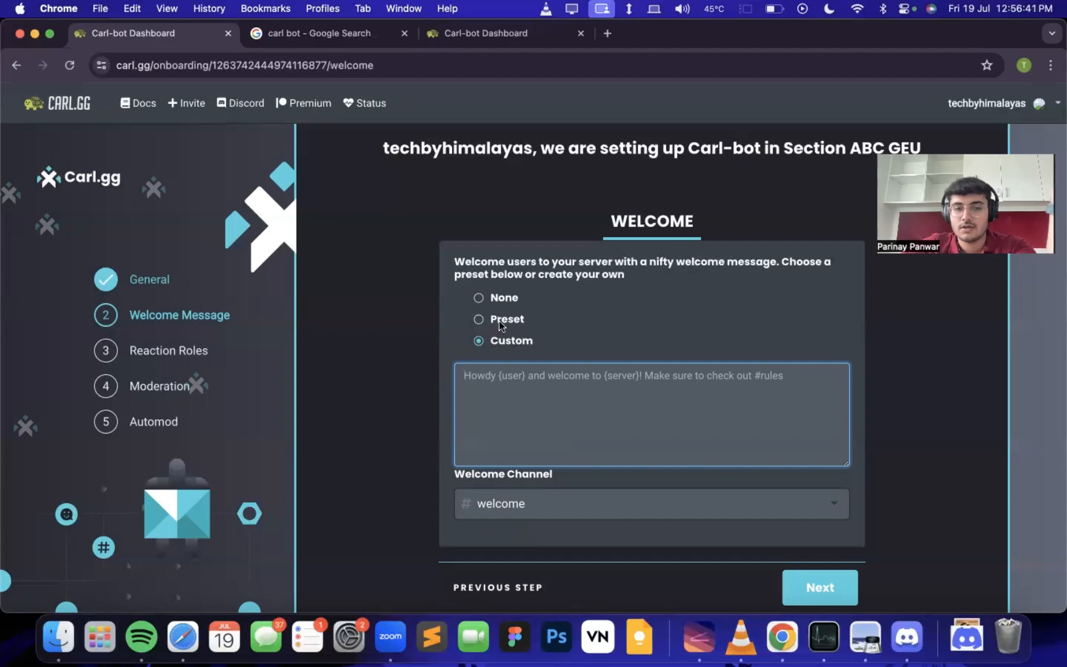
Set the welcome message to Preset and continue past the reaction role templates without selecting any.
click(479, 319)
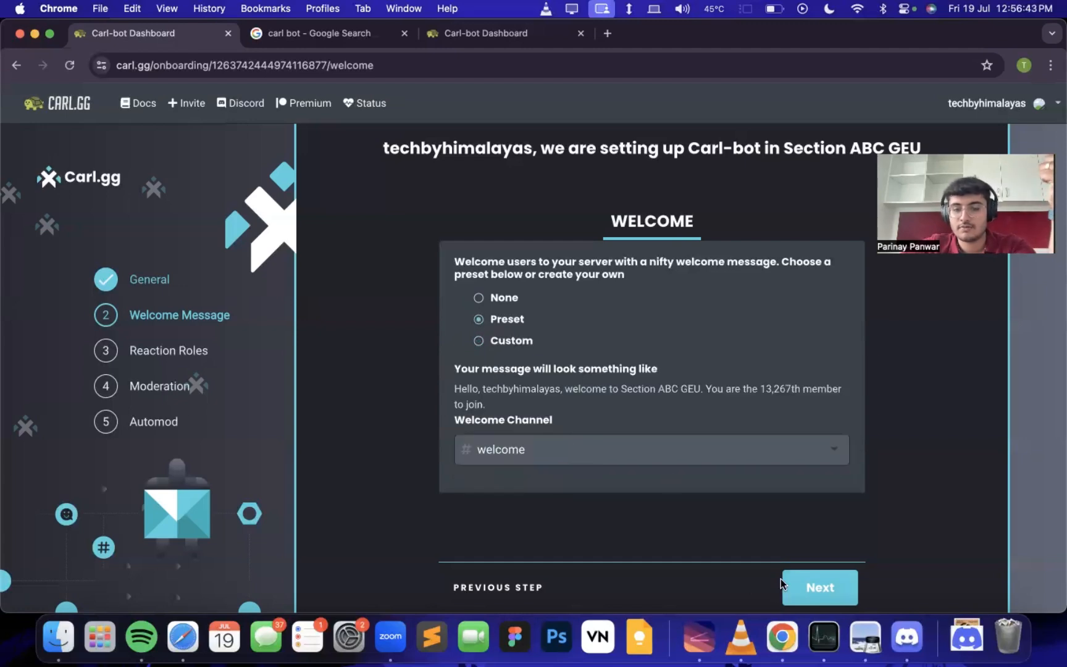
click(816, 586)
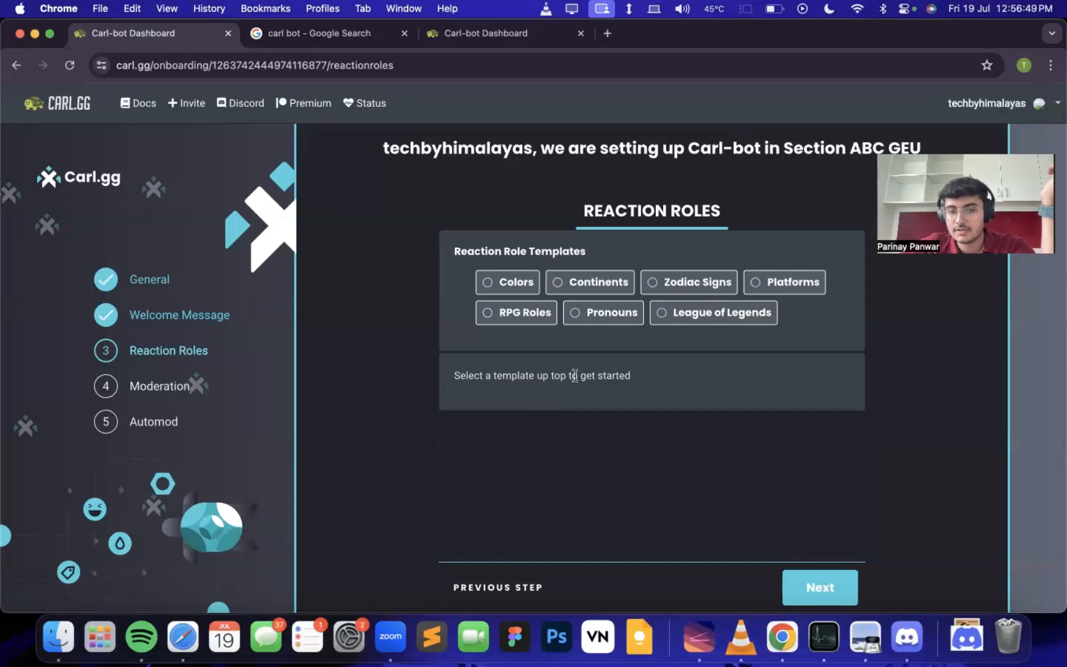
click(806, 580)
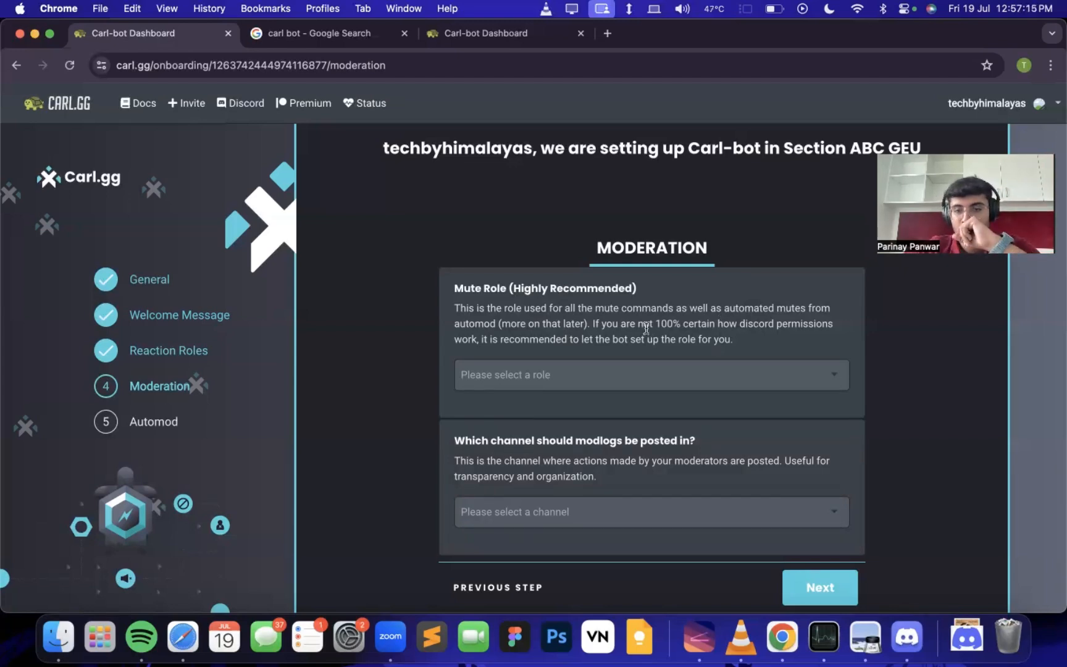
Continue past the moderation setup without choosing a mute role or a modlog channel.
click(609, 375)
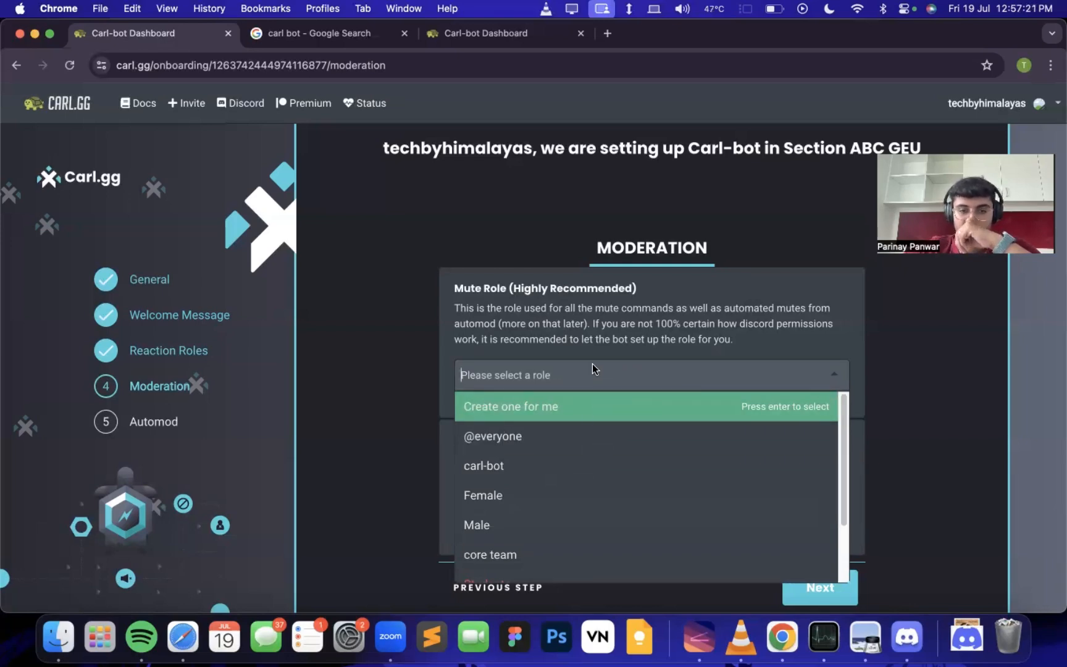
click(620, 304)
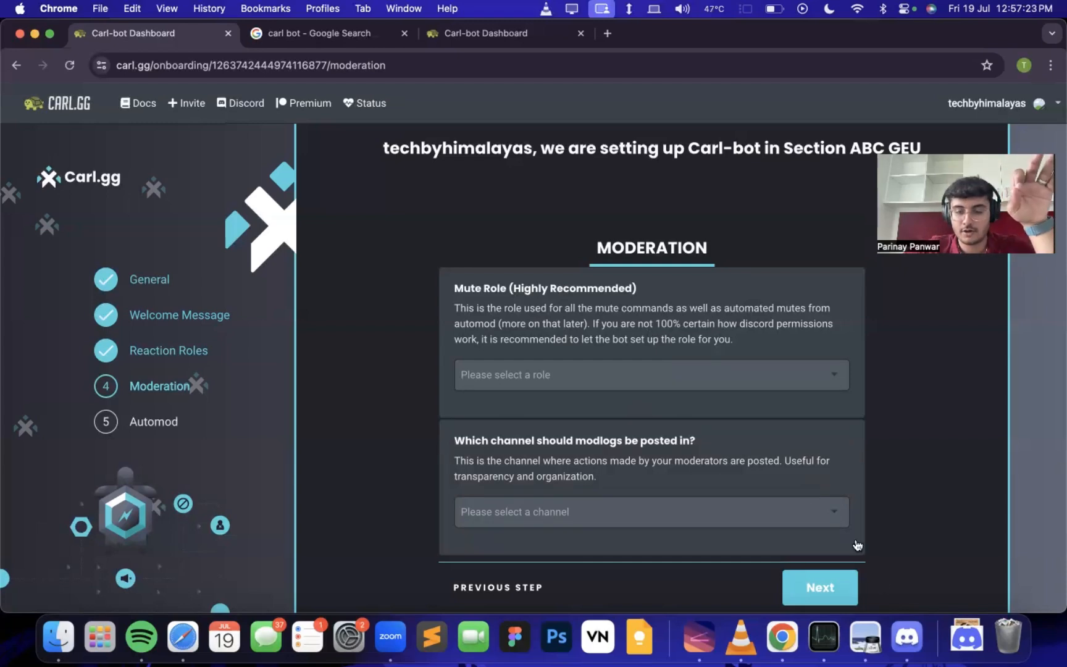
click(844, 592)
click(843, 590)
scroll(670, 458, down, 2)
scroll(586, 442, up, 3)
Return to the Carl-bot home page and open the dashboard of the Section ABC GEU server.
click(57, 109)
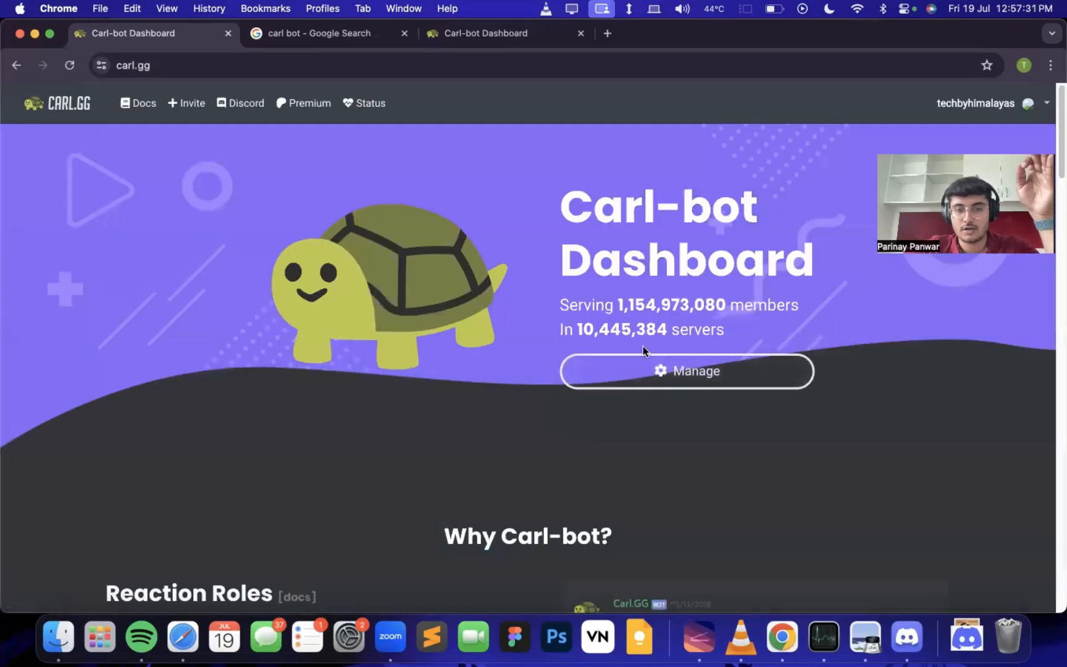
click(702, 370)
click(429, 309)
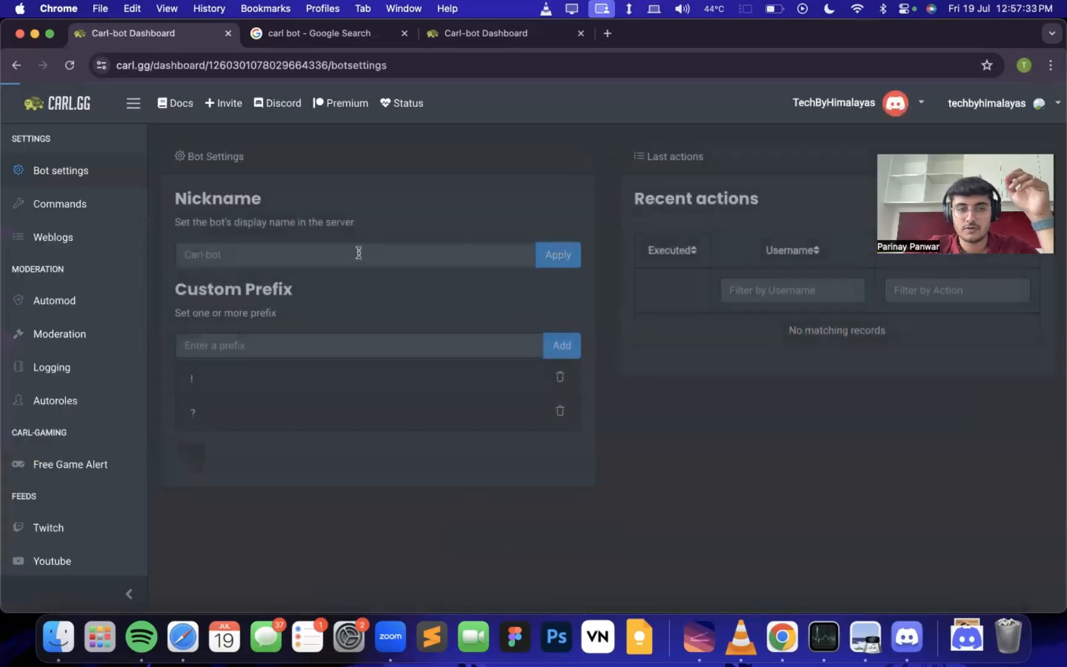
click(67, 102)
click(690, 374)
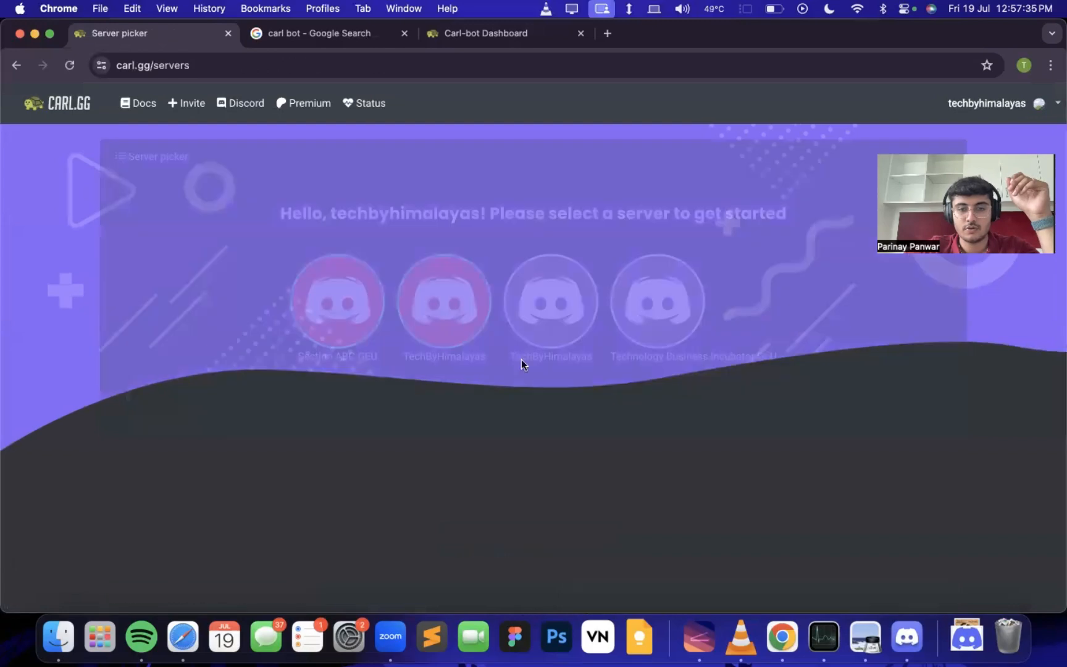
click(337, 309)
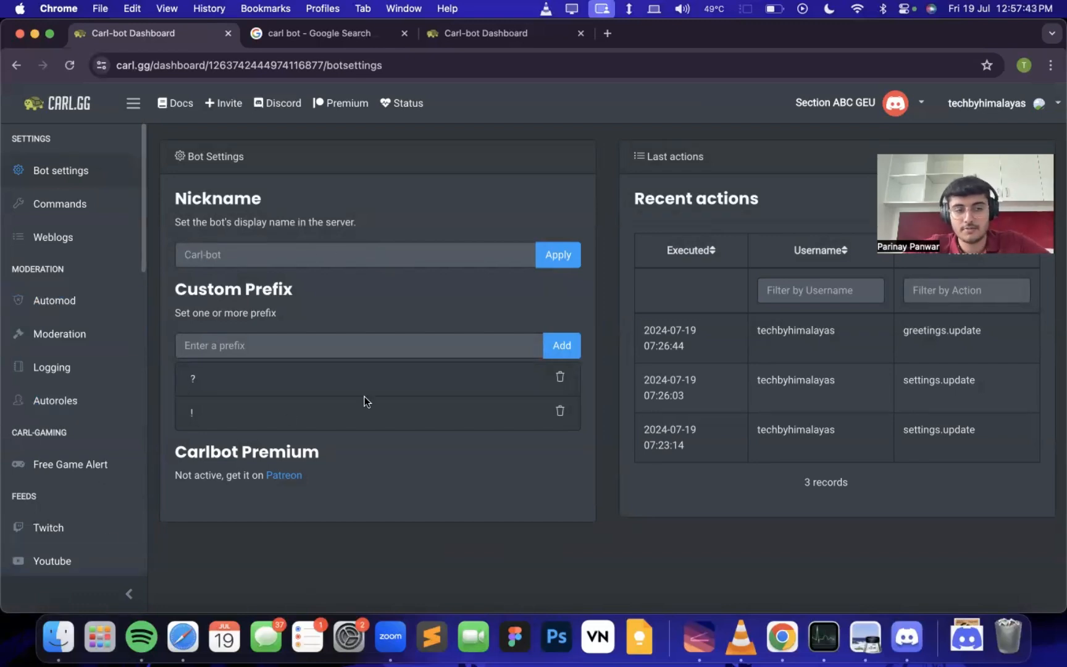
Switch to Discord and review the roles list in the Section ABC GEU server settings.
click(916, 634)
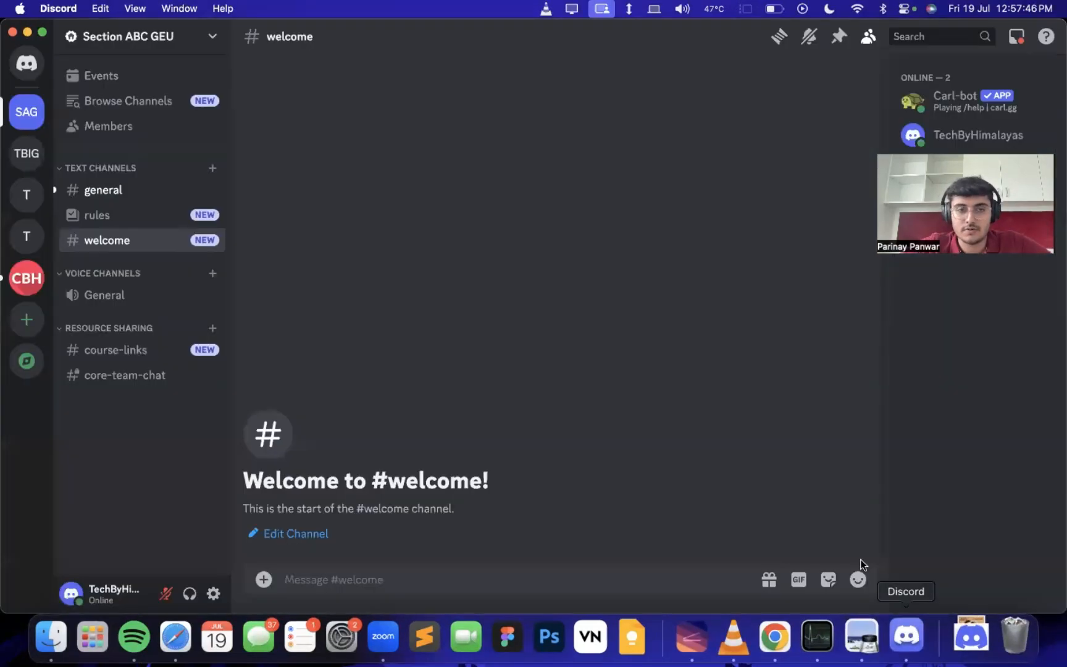
click(179, 46)
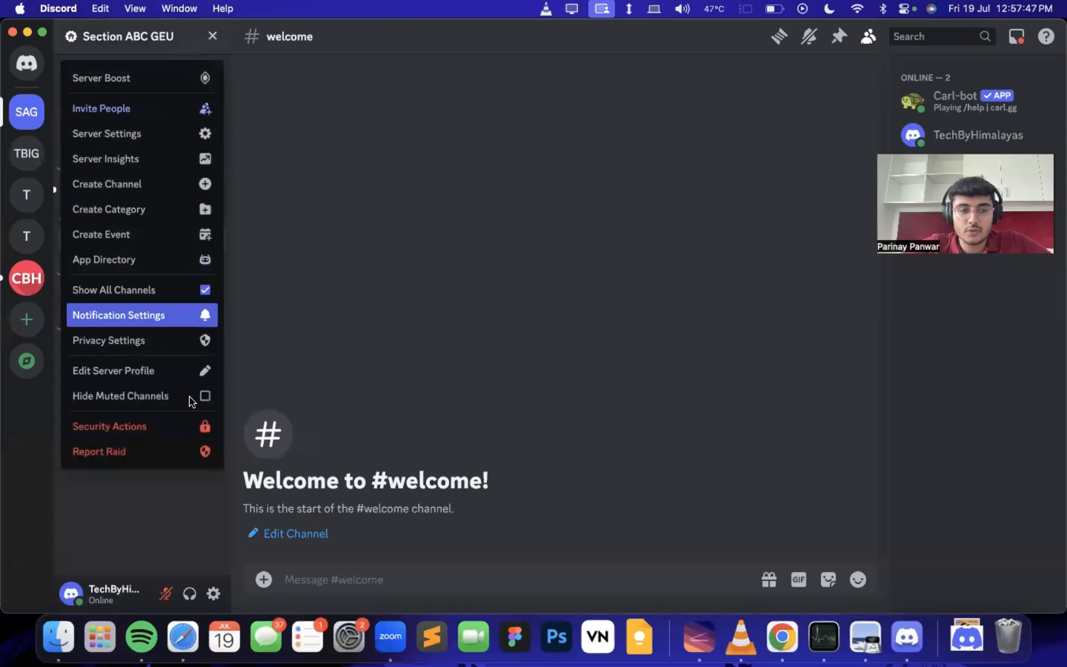
click(184, 148)
click(208, 115)
scroll(461, 327, down, 1)
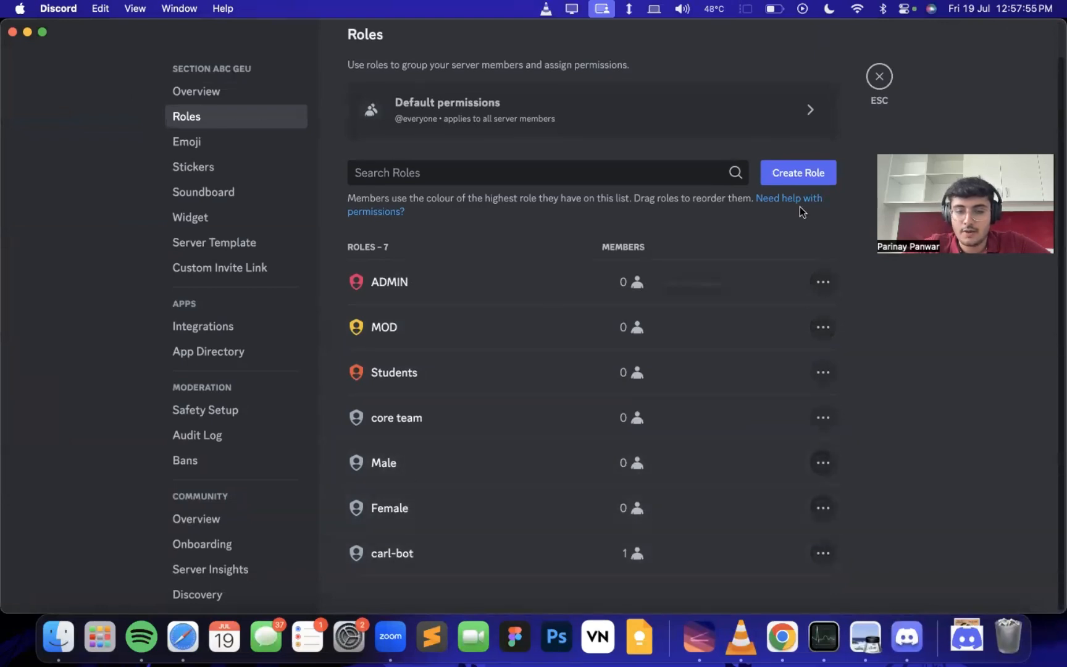
click(880, 76)
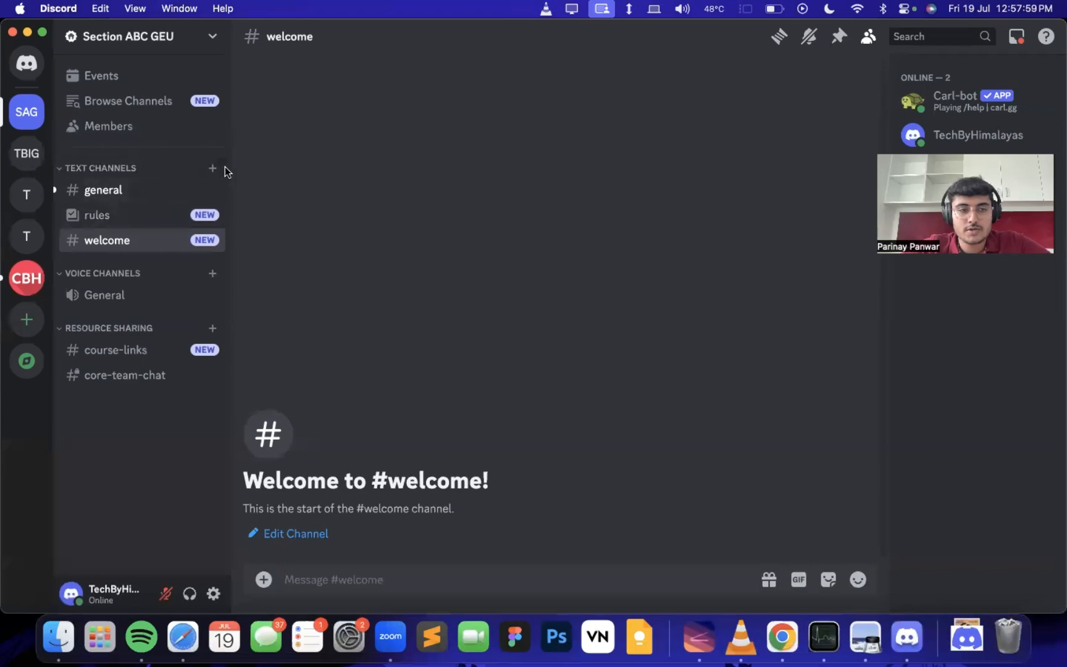
Create a public text channel named "roles" in the Text Channels category.
click(216, 166)
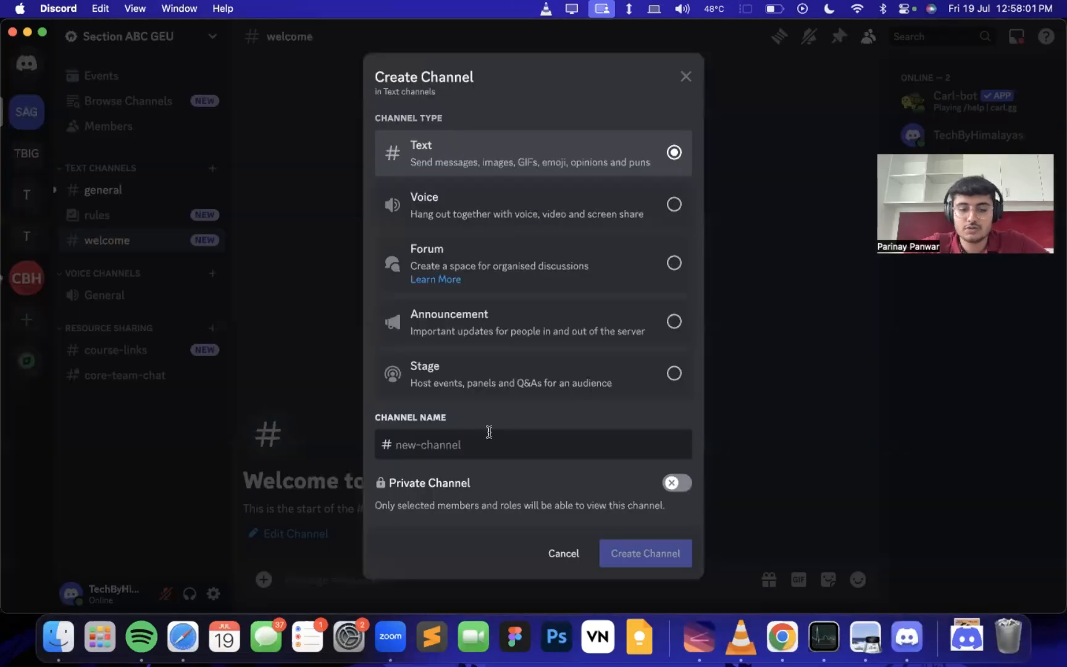
text(roles)
key(Return)
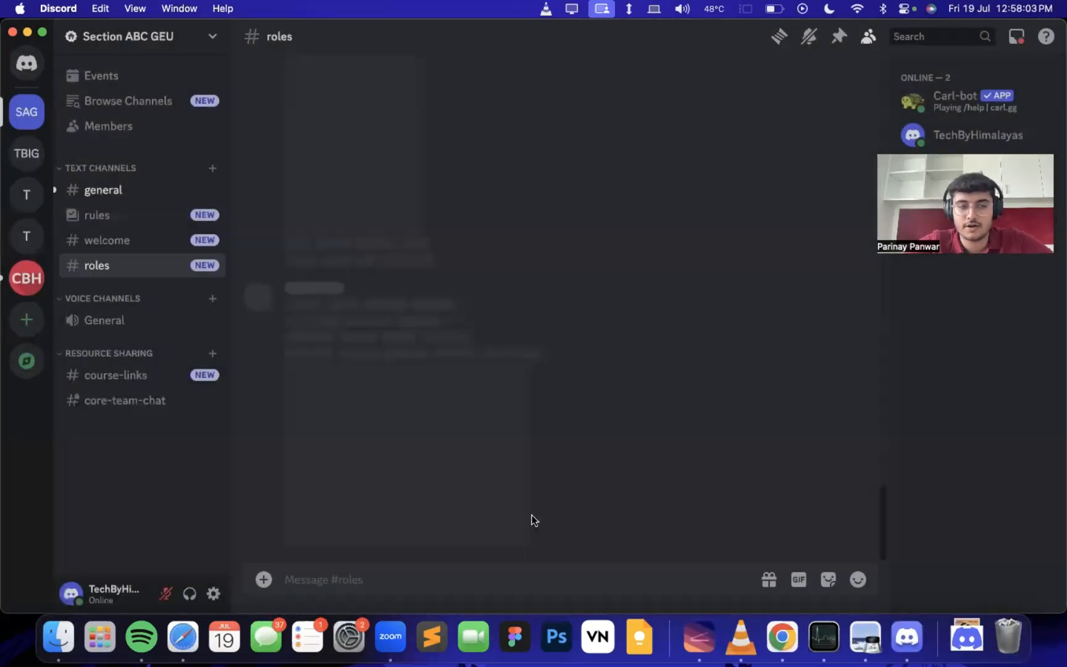
Delete the duplicate roles channel and open the remaining roles channel.
click(214, 291)
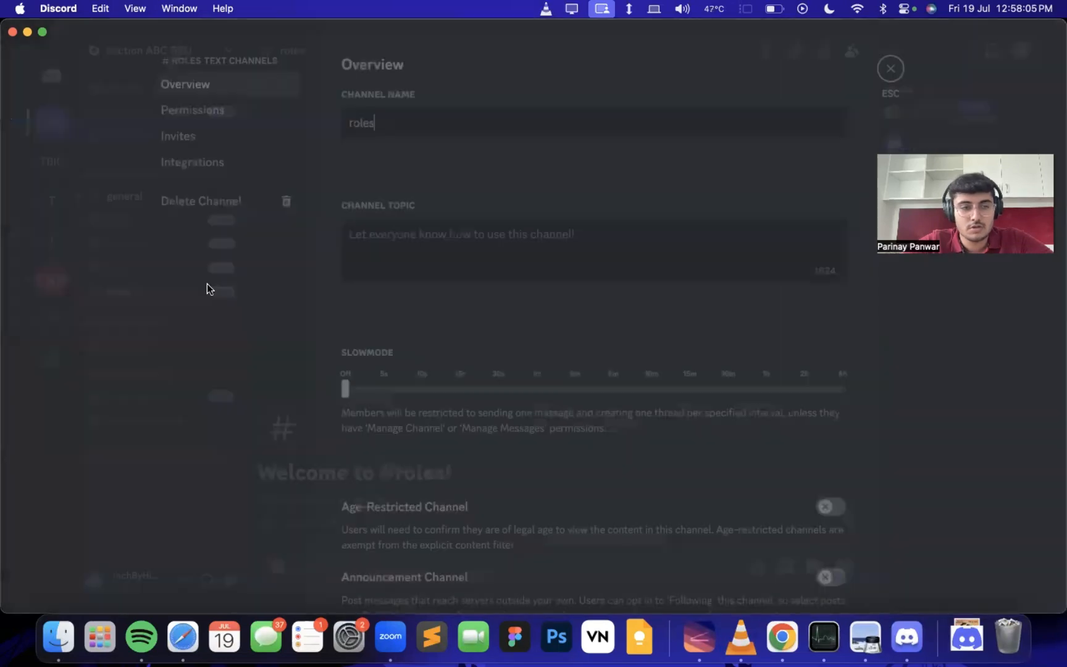
click(251, 204)
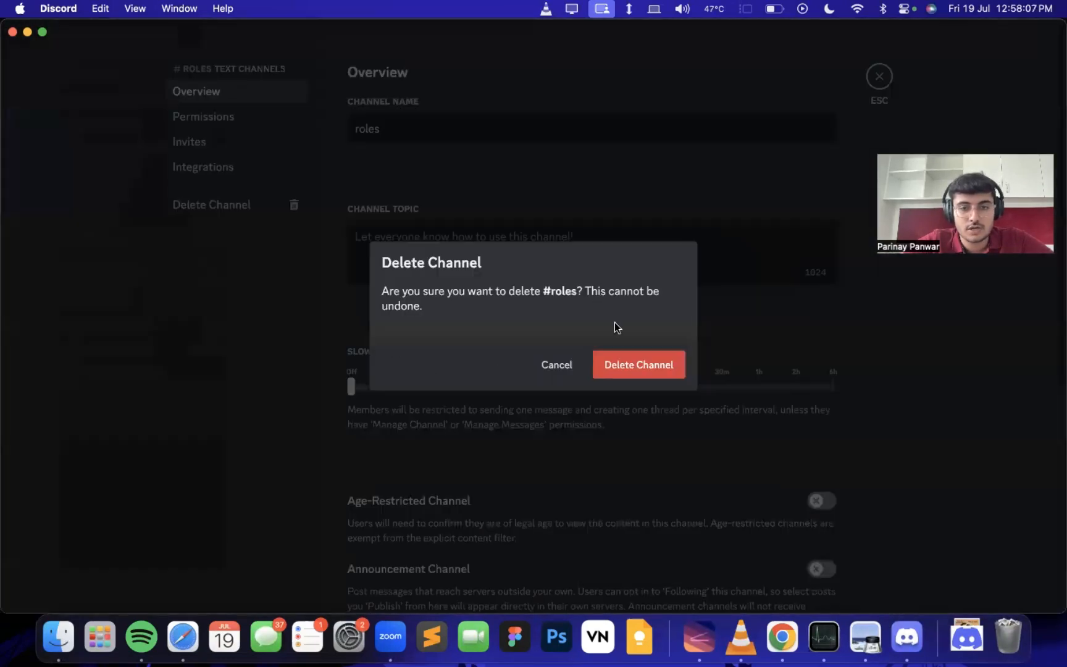
click(631, 364)
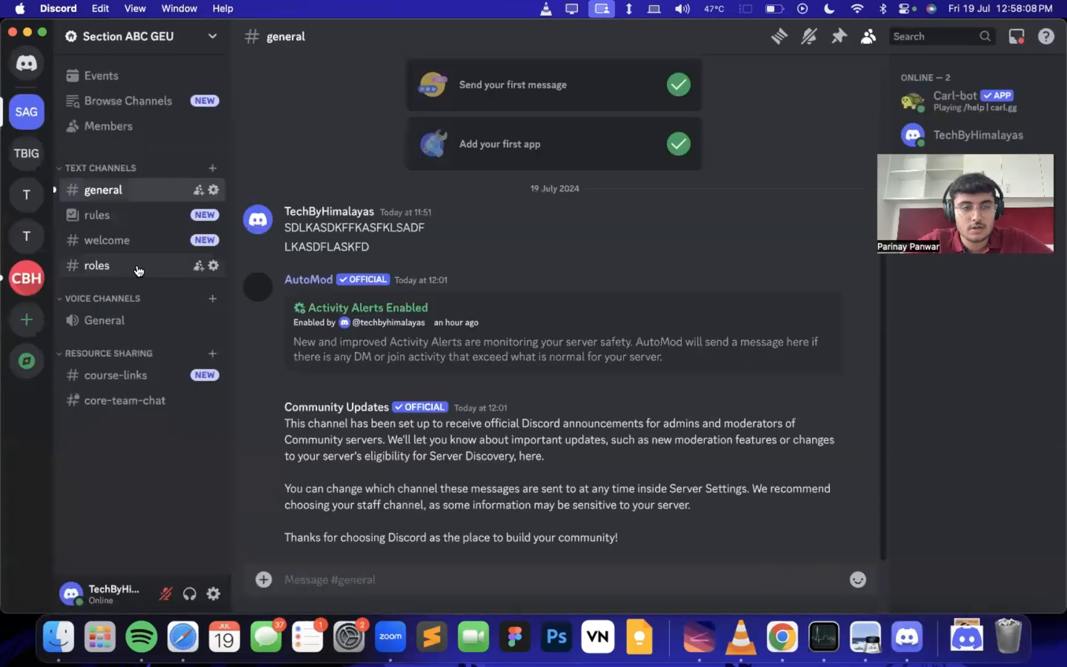
click(135, 269)
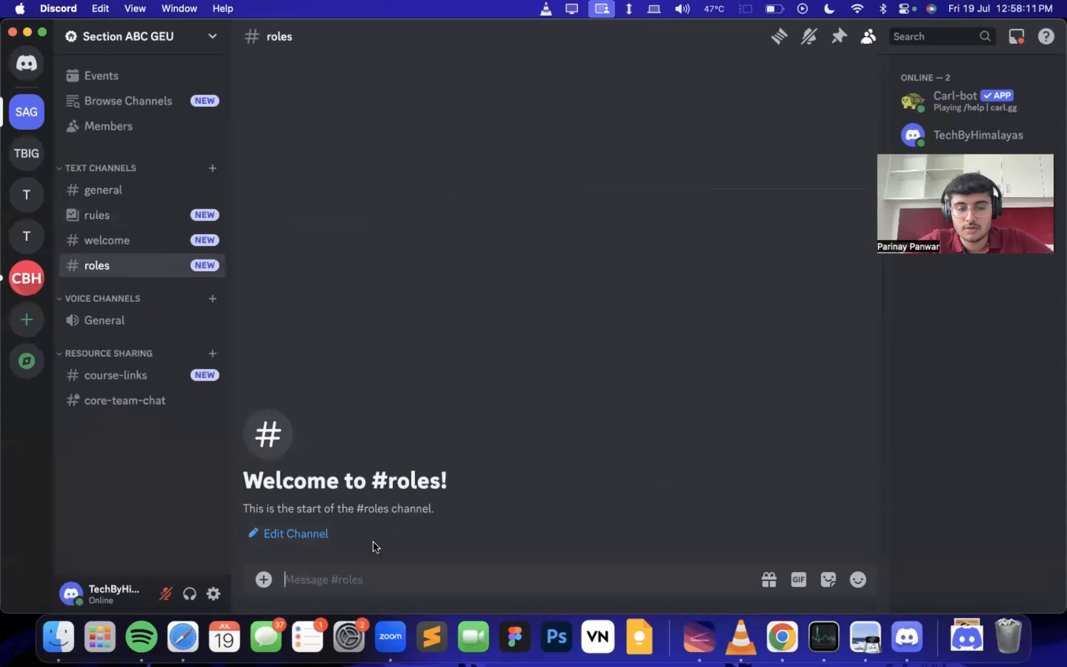
Switch to Chrome and open the Reaction roles page in the Section ABC GEU server's Carl-bot dashboard.
key(super+Tab)
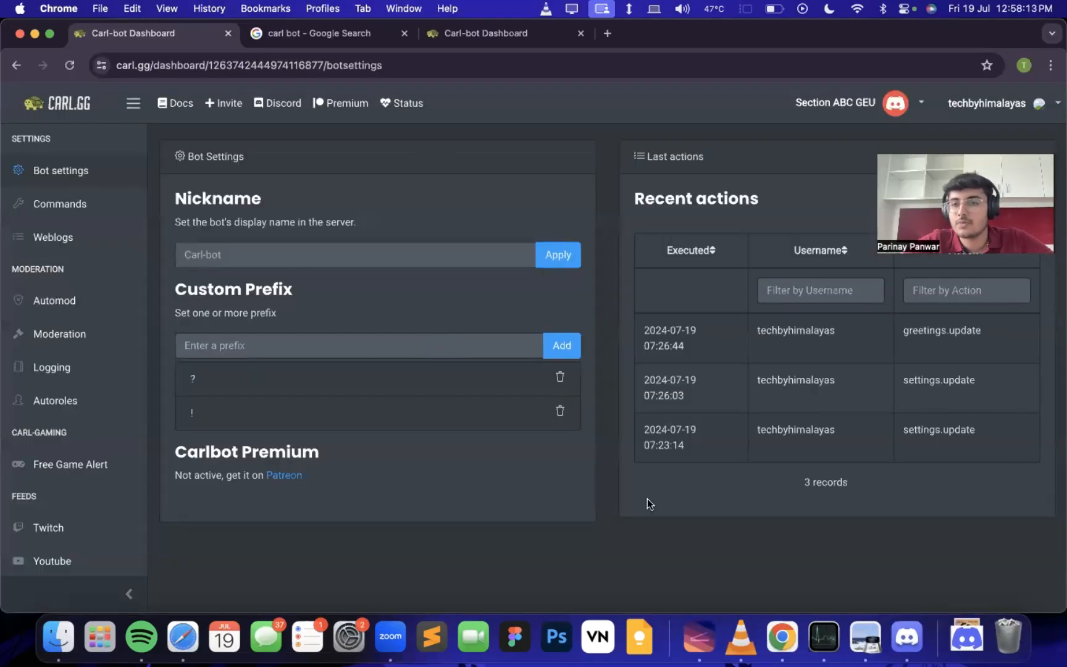
scroll(83, 333, down, 5)
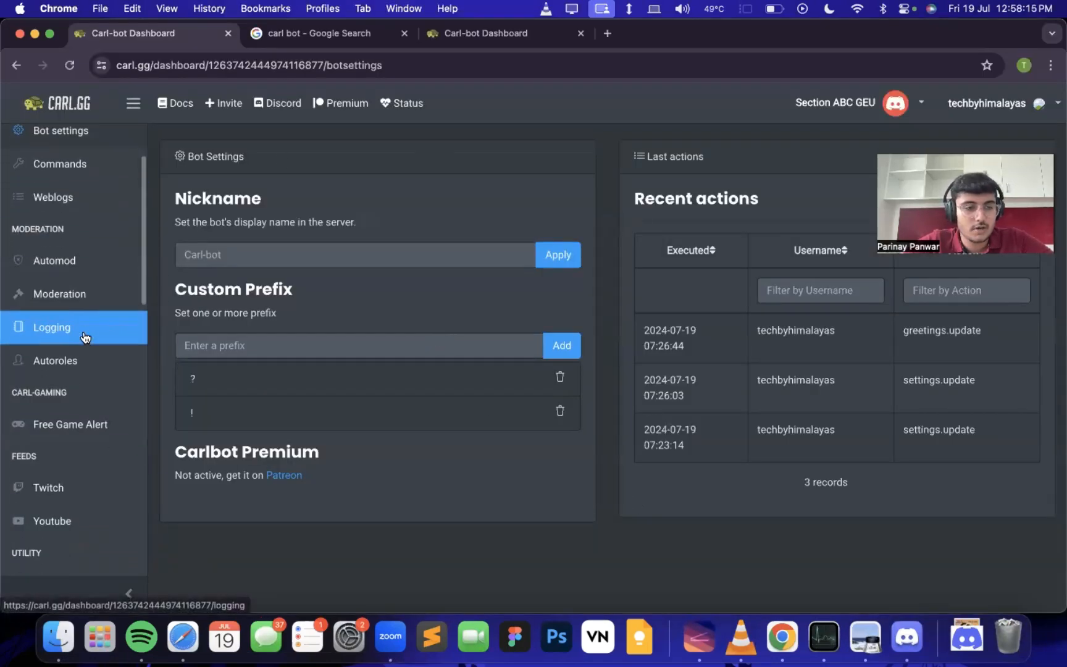
scroll(67, 321, down, 6)
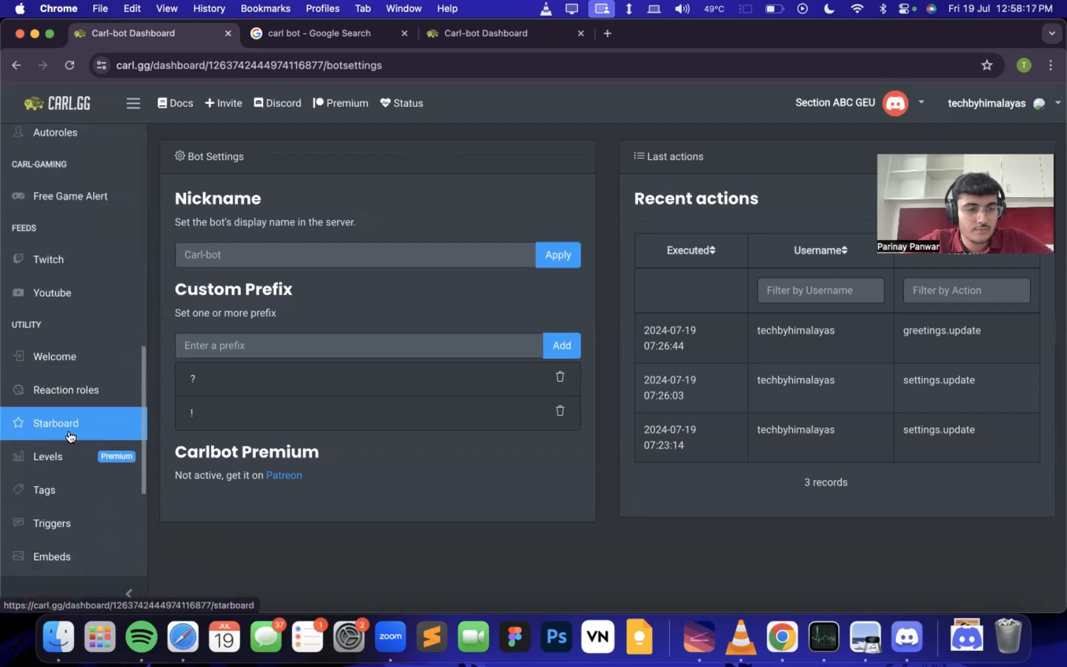
click(65, 388)
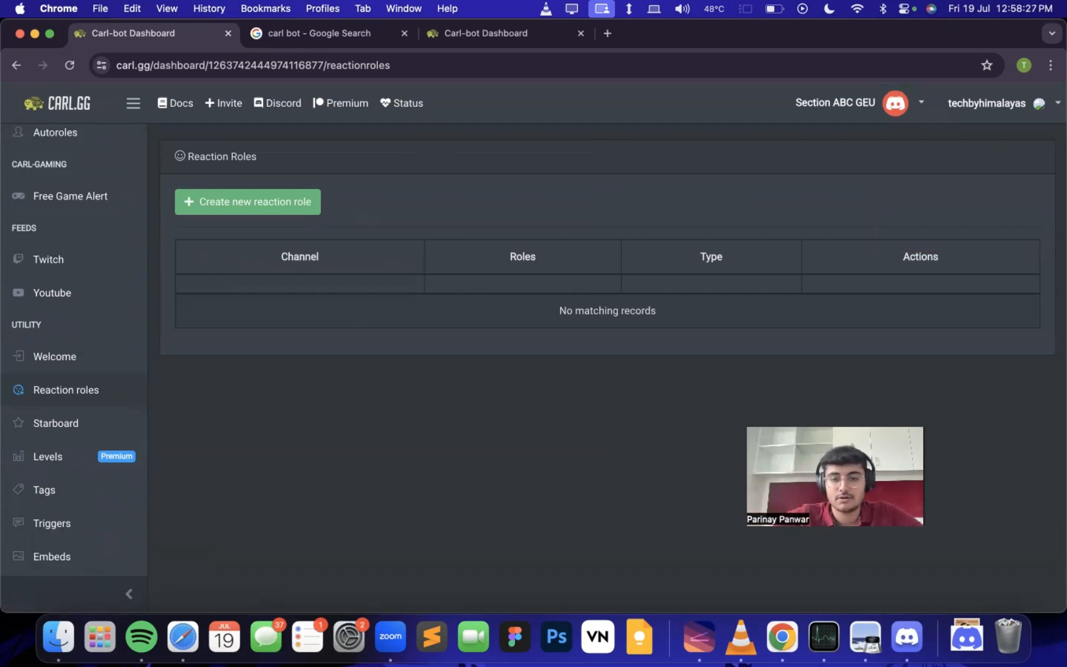
Switch to Discord and examine TechByHimalayas' role-choice message, adding and removing the Community Manager Intern reaction as a test.
click(907, 636)
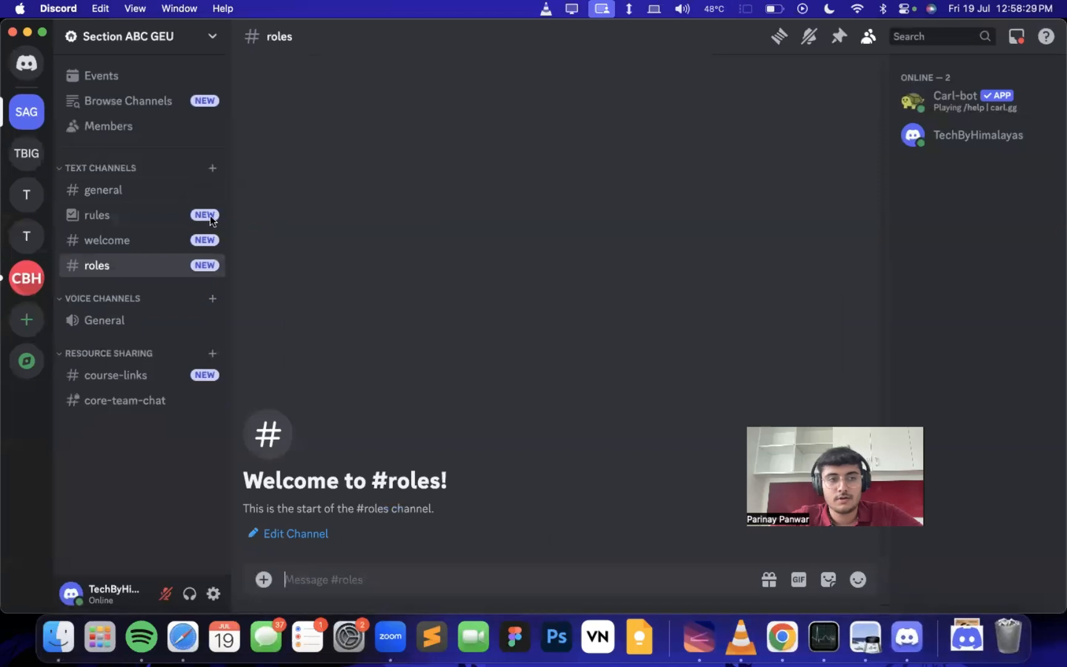
click(28, 196)
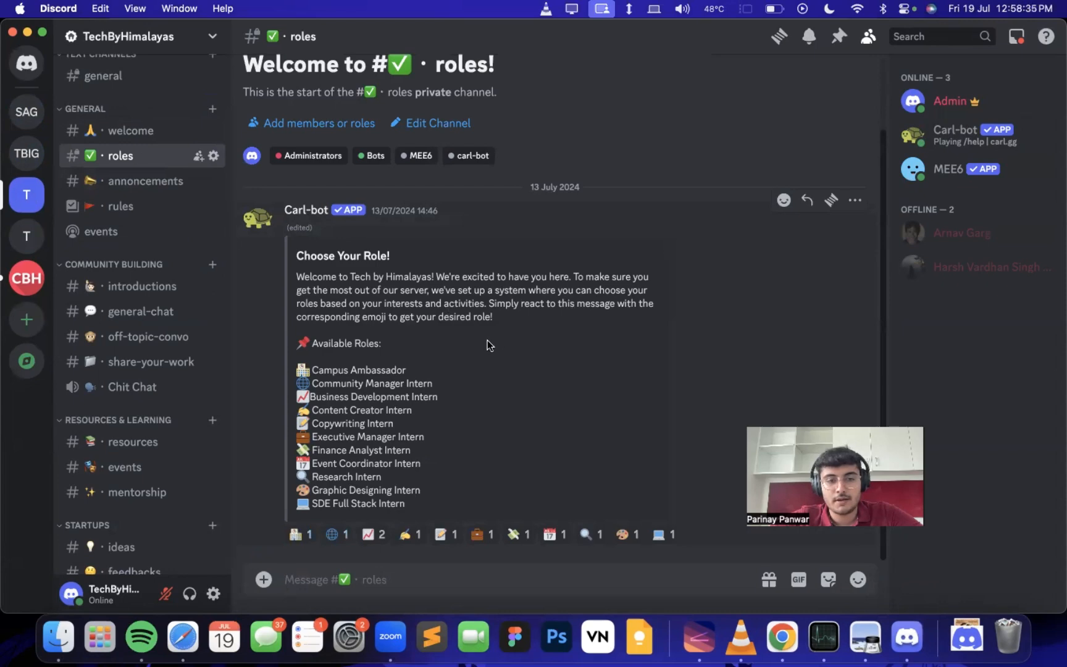
click(337, 536)
drag(333, 383, 467, 389)
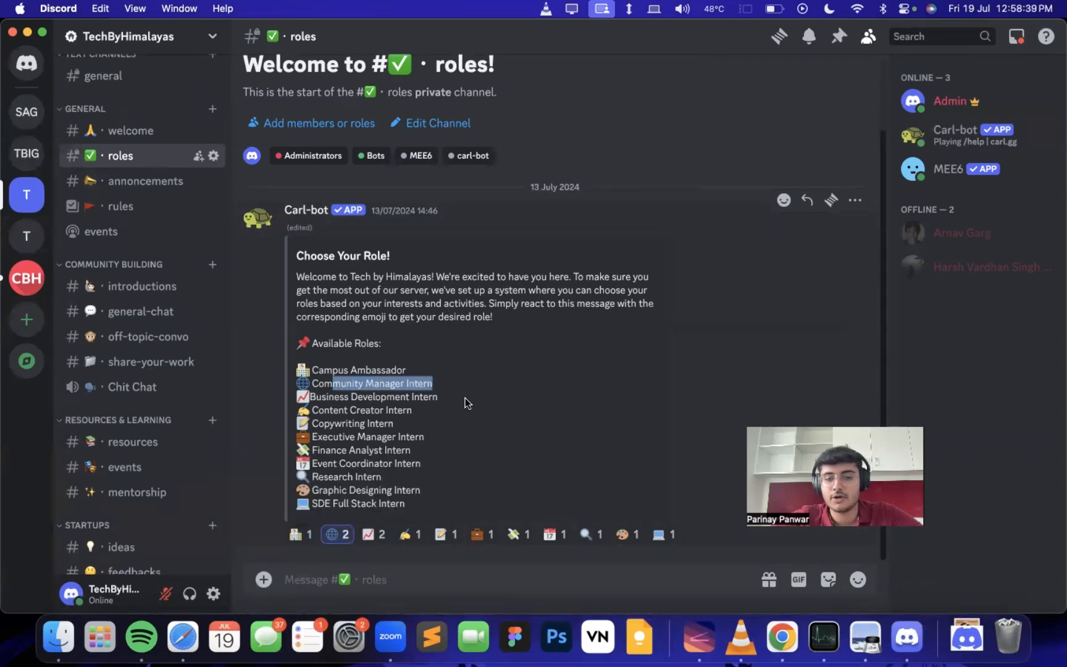
click(343, 532)
Switch back to Chrome and start a new reaction role in Post embed mode, targeting the rules channel.
key(super+Tab)
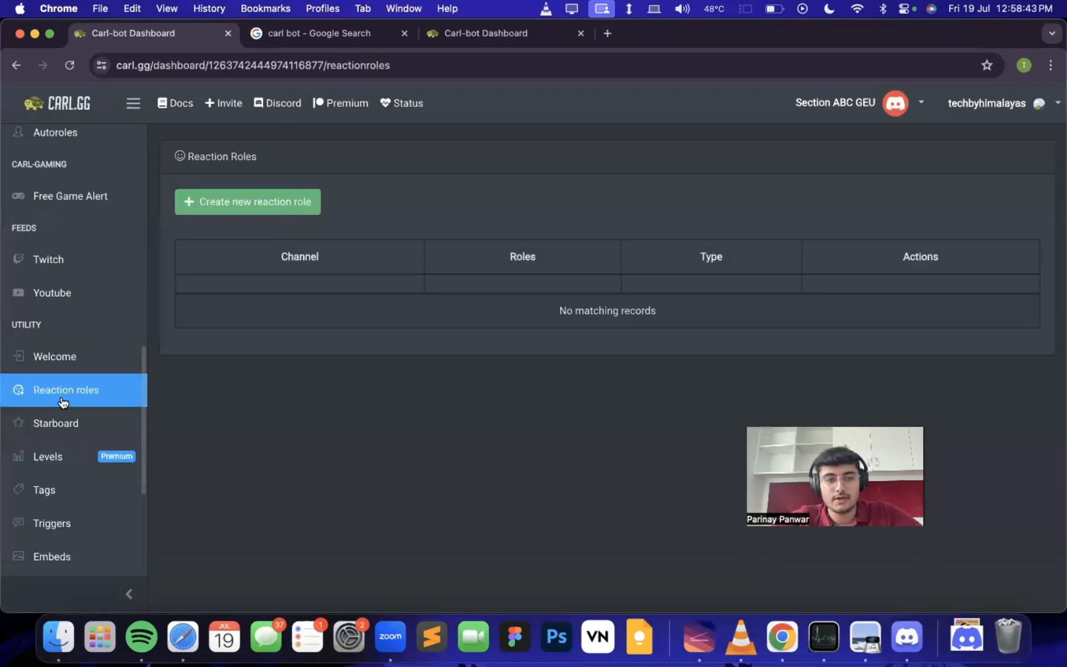
click(259, 210)
click(410, 205)
click(410, 206)
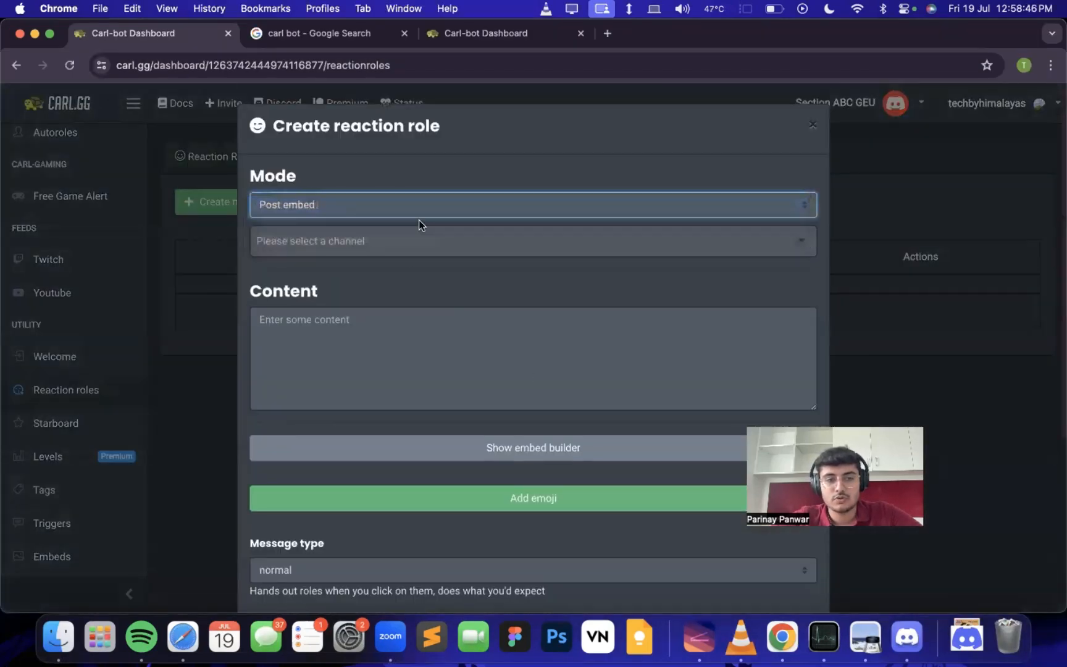
click(329, 245)
click(339, 338)
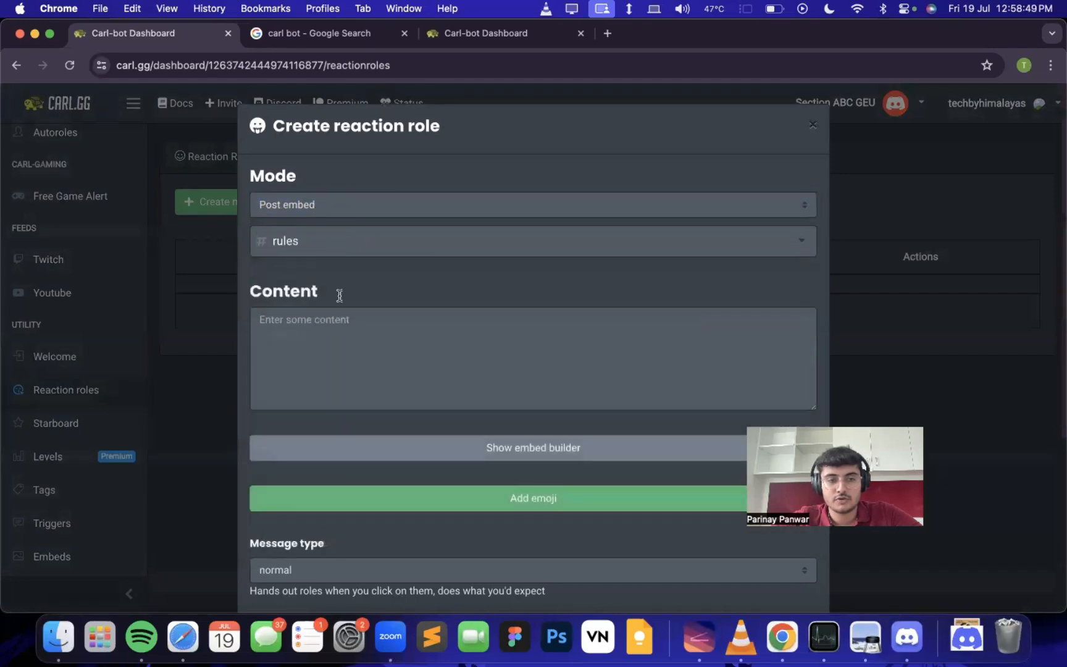
click(337, 235)
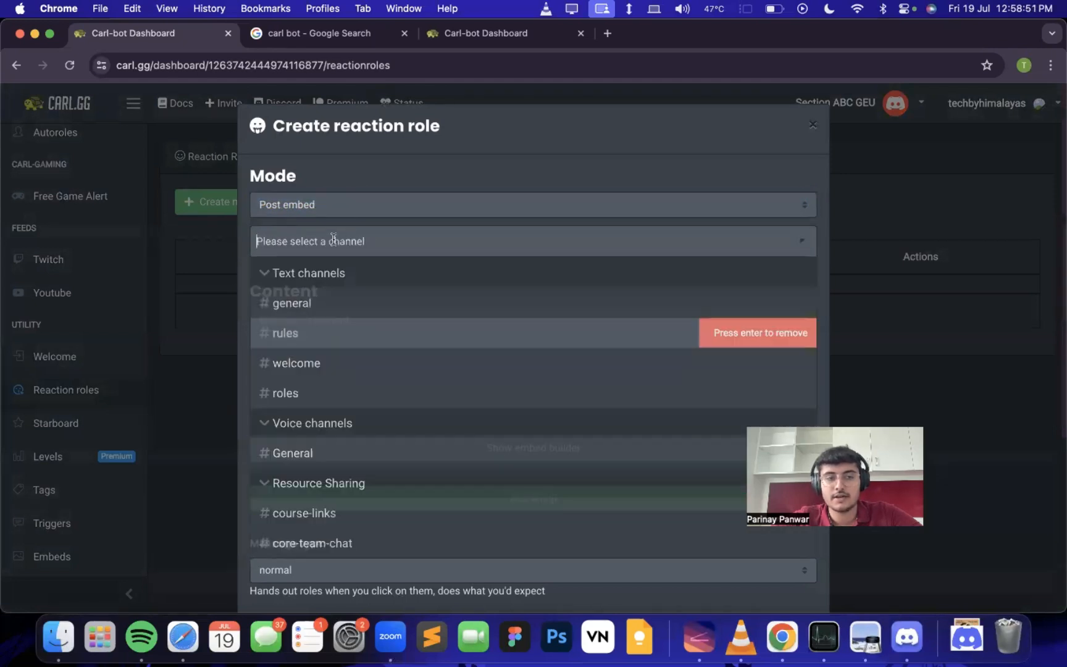
click(327, 333)
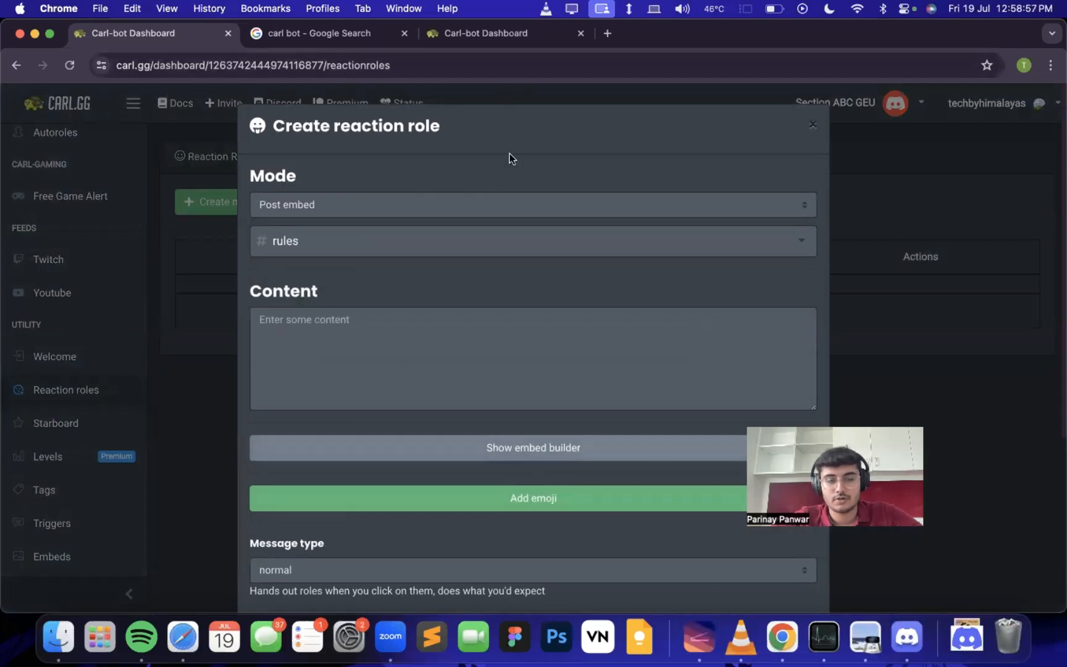
Enter the message content "Heyy, welcome to the channel. Please select the role as per your gender:" followed by a blank line.
click(323, 333)
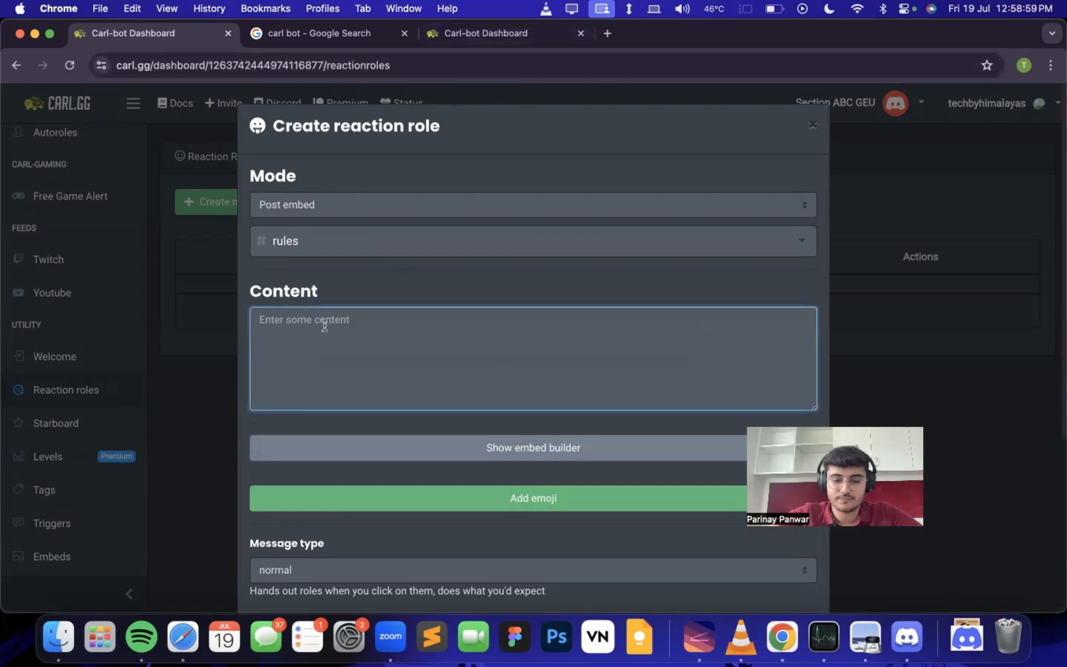
text(Hey)
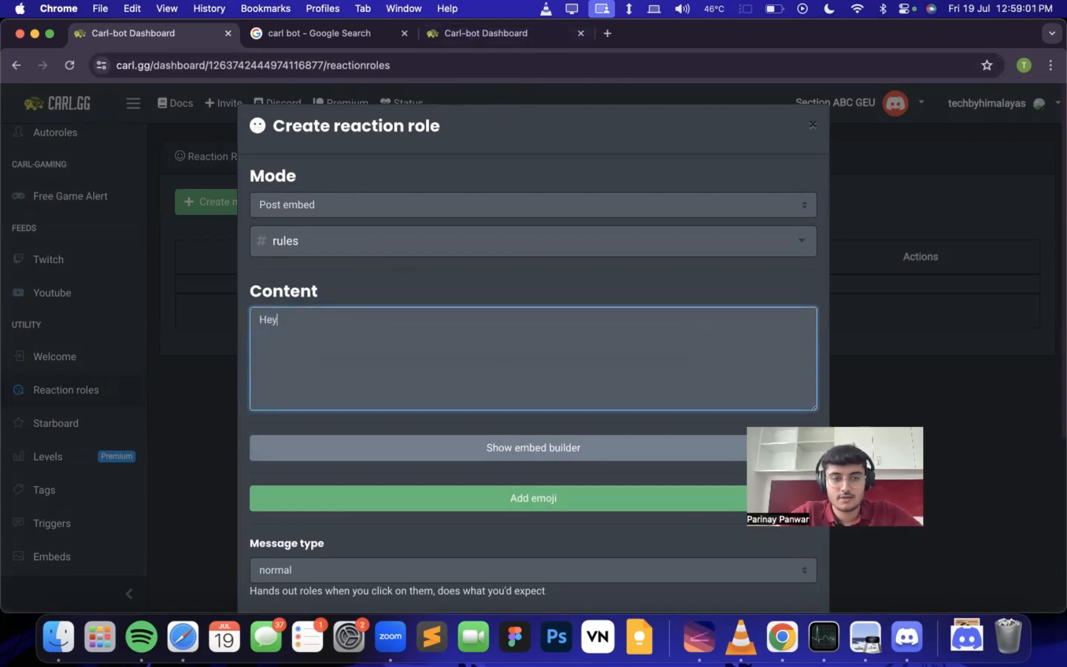
text(y, welcome to the channe)
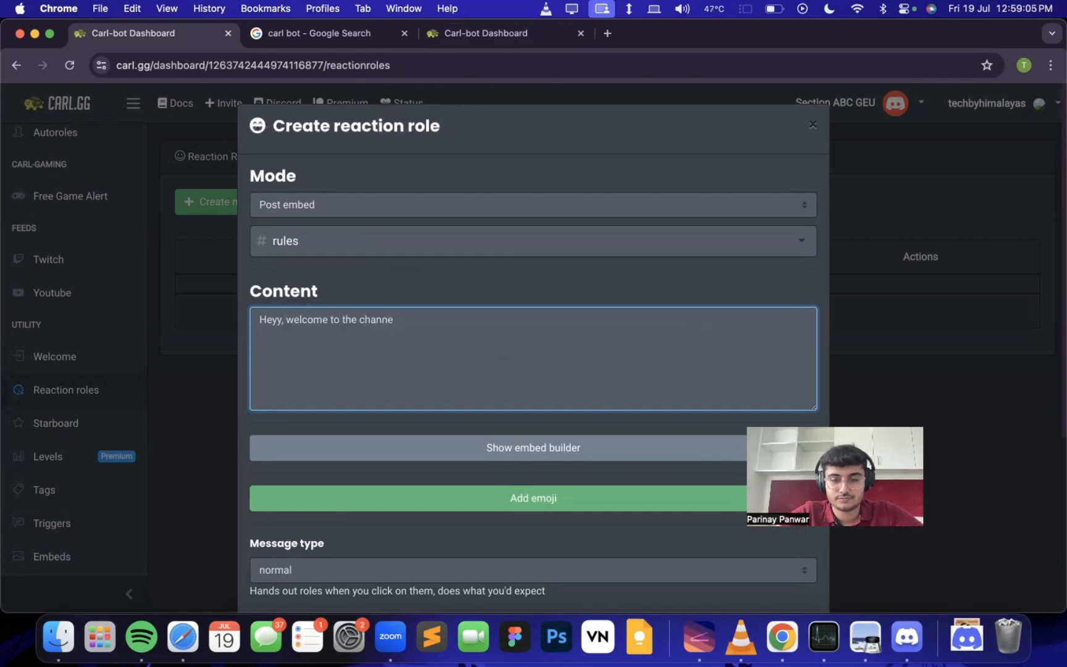
text(l. Ple)
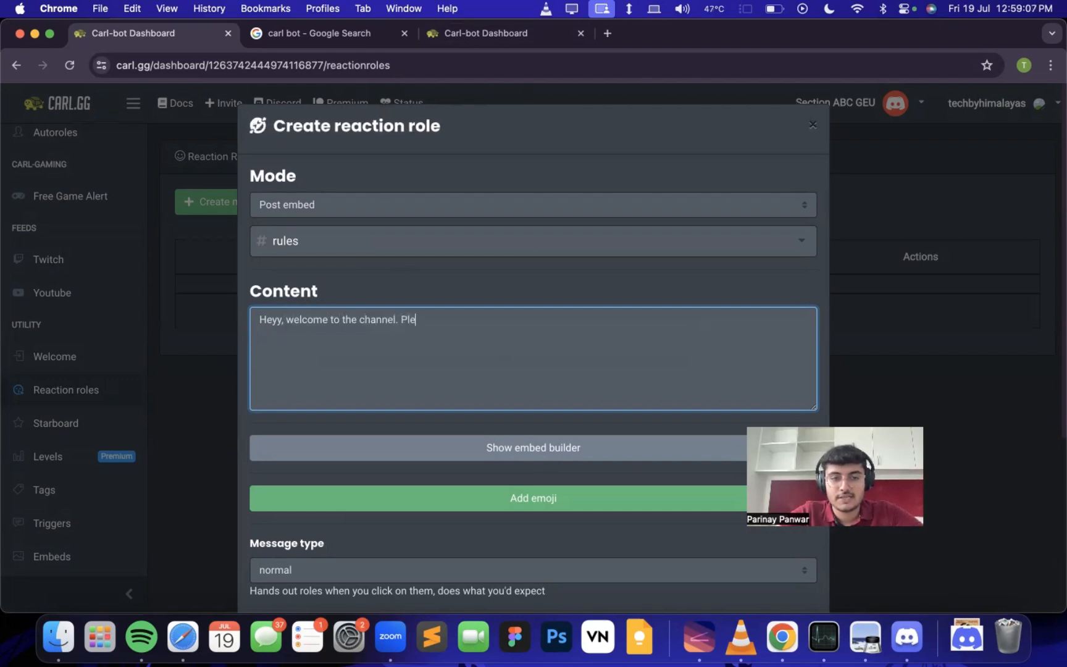
text(ase select the role)
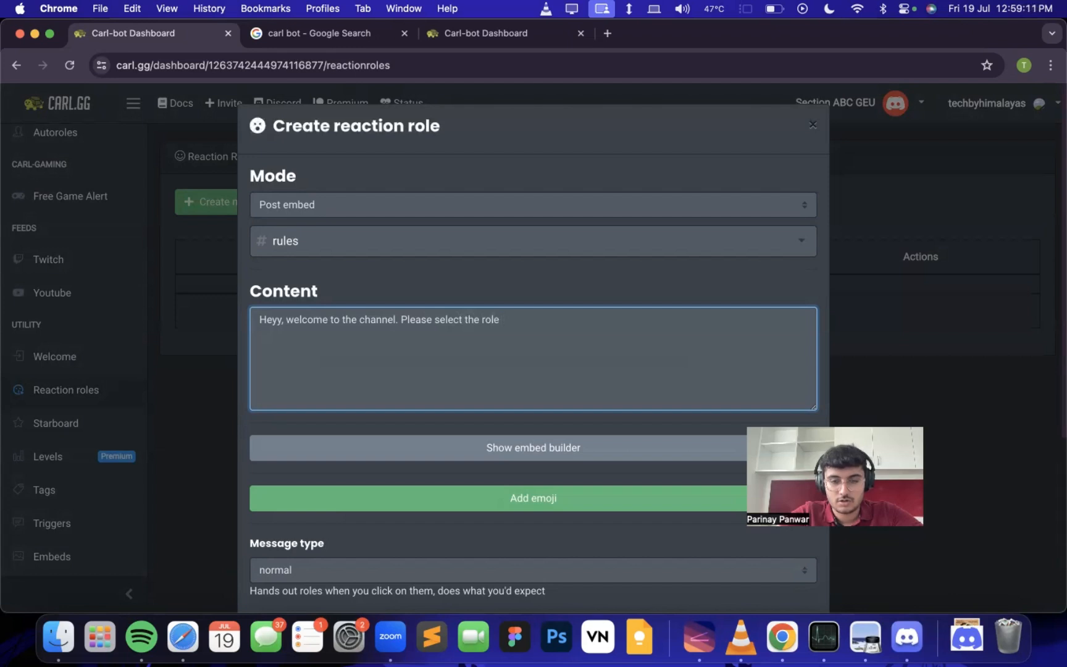
text( which)
key(BackSpace)
key(BackSpace)
key(BackSpace)
key(BackSpace)
key(BackSpace)
text(as per )
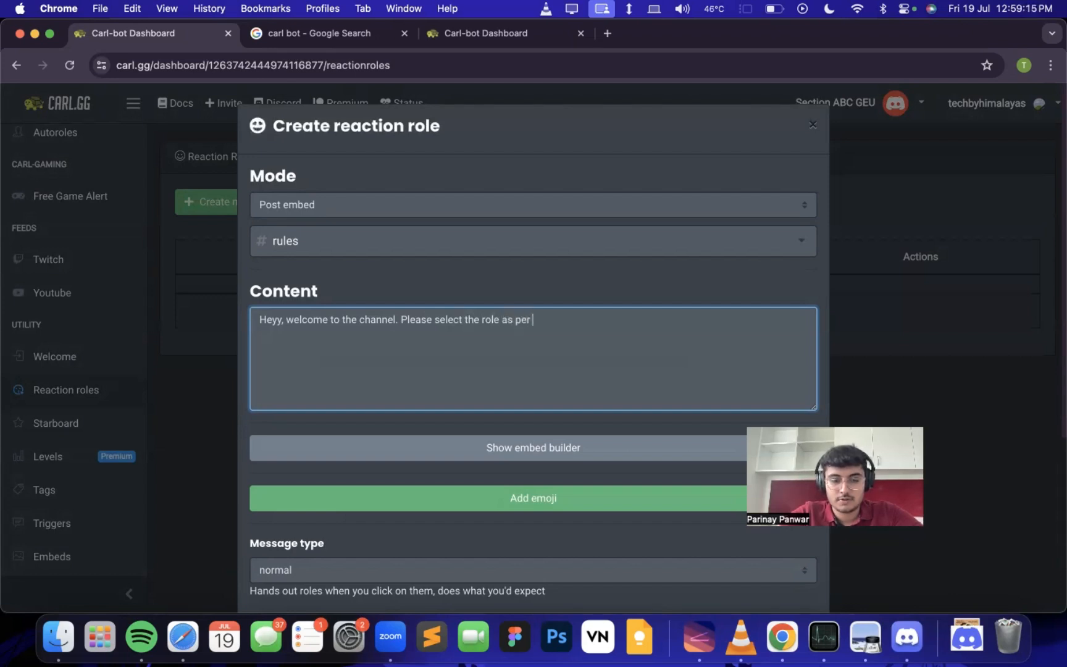
text(your gender:)
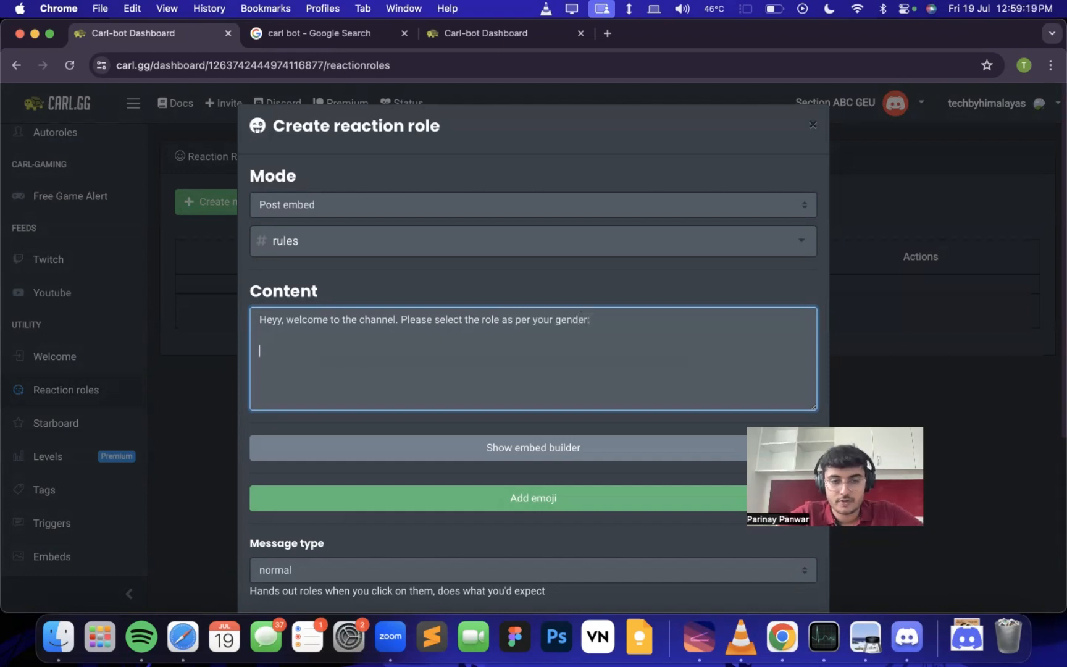
Search the emoji picker for female, look up "female sign" on Google in a new tab, and return to the reaction role form.
key(ctrl+super+space)
text(female)
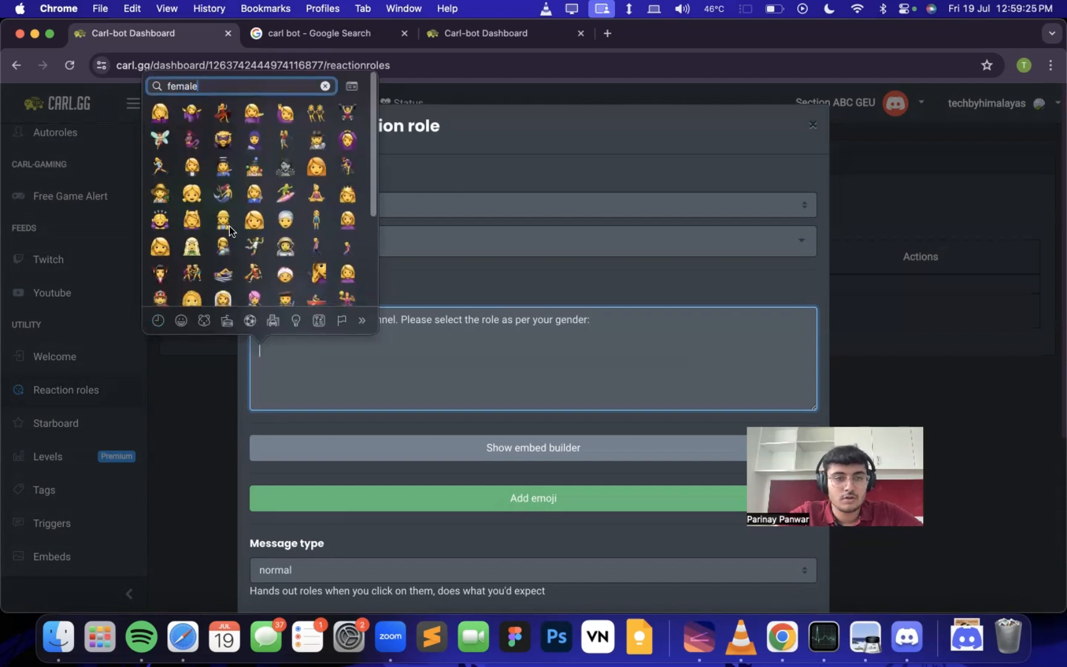
scroll(229, 225, down, 3)
scroll(229, 225, up, 3)
scroll(229, 225, down, 5)
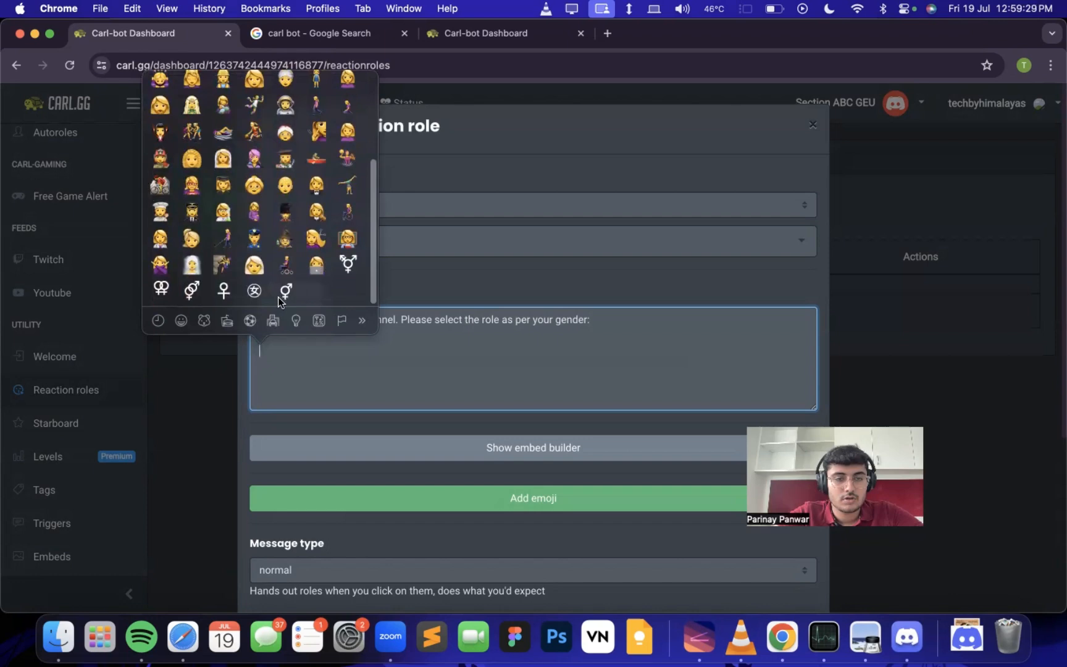
click(610, 33)
text(female sign)
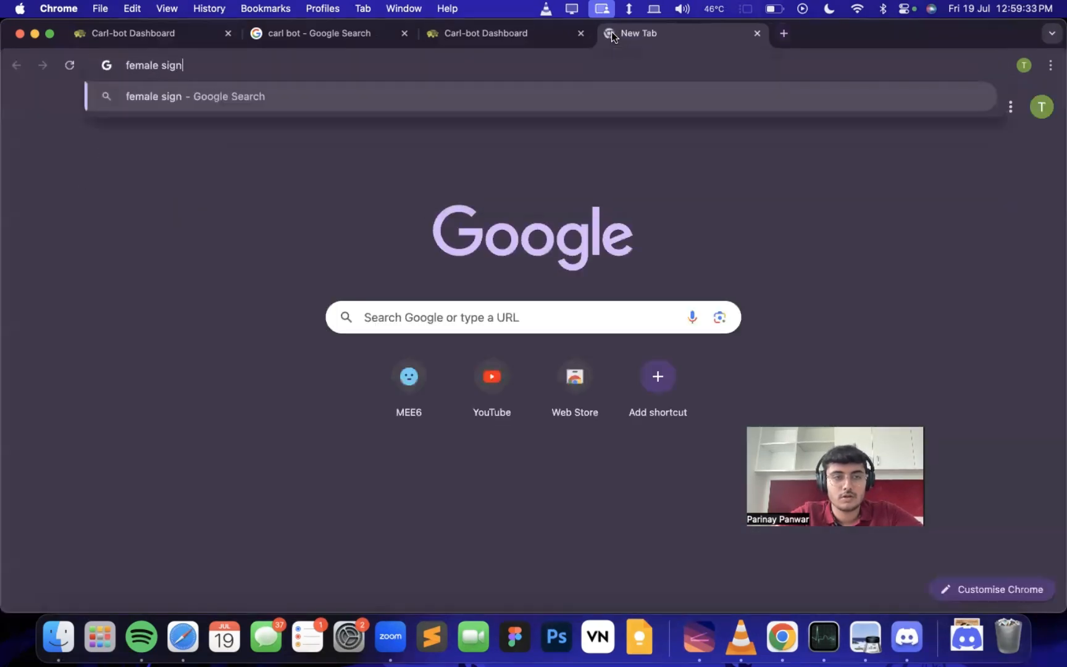
key(Return)
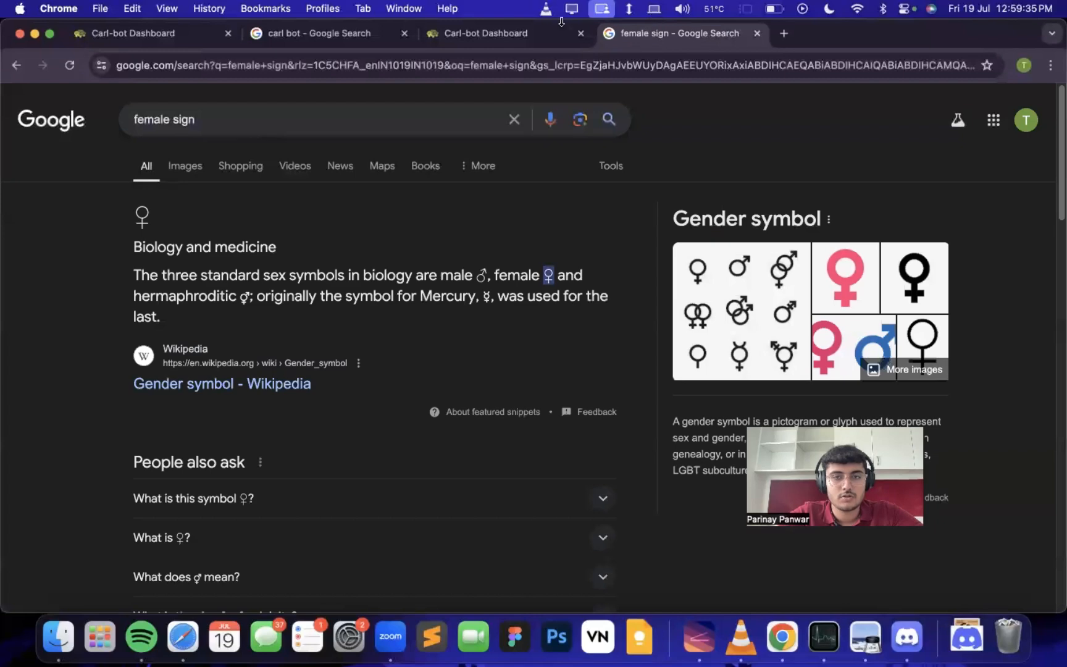
click(167, 40)
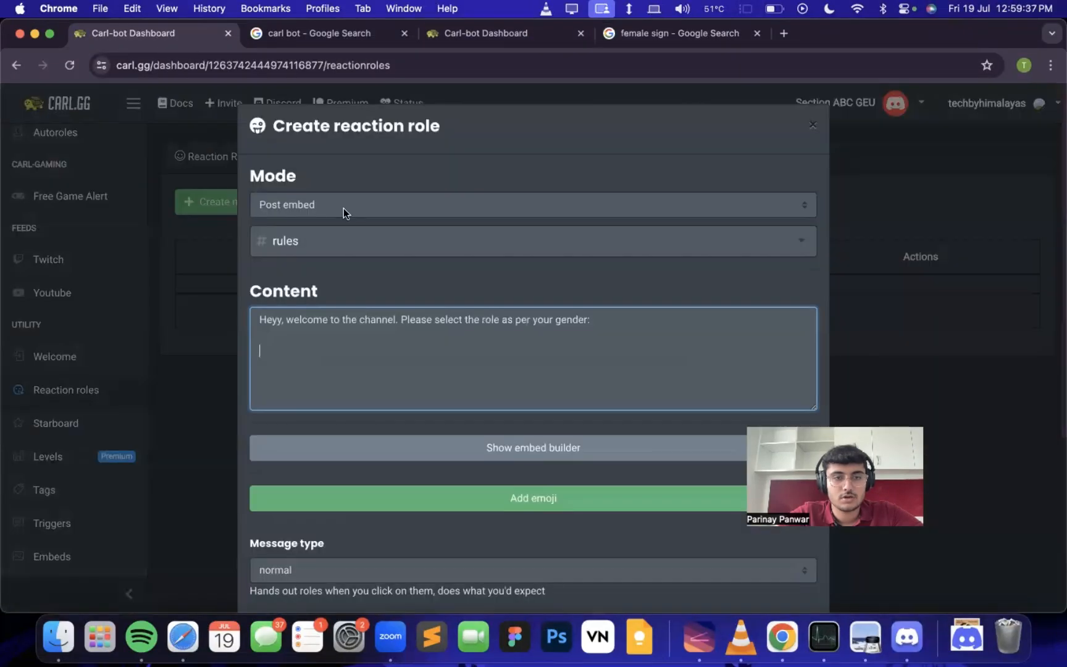
Insert the female symbol followed by ":Female" below the message's intro text and start a new line.
key(ctrl+super+space)
scroll(217, 219, down, 1)
scroll(217, 218, up, 1)
text(female)
scroll(224, 271, down, 5)
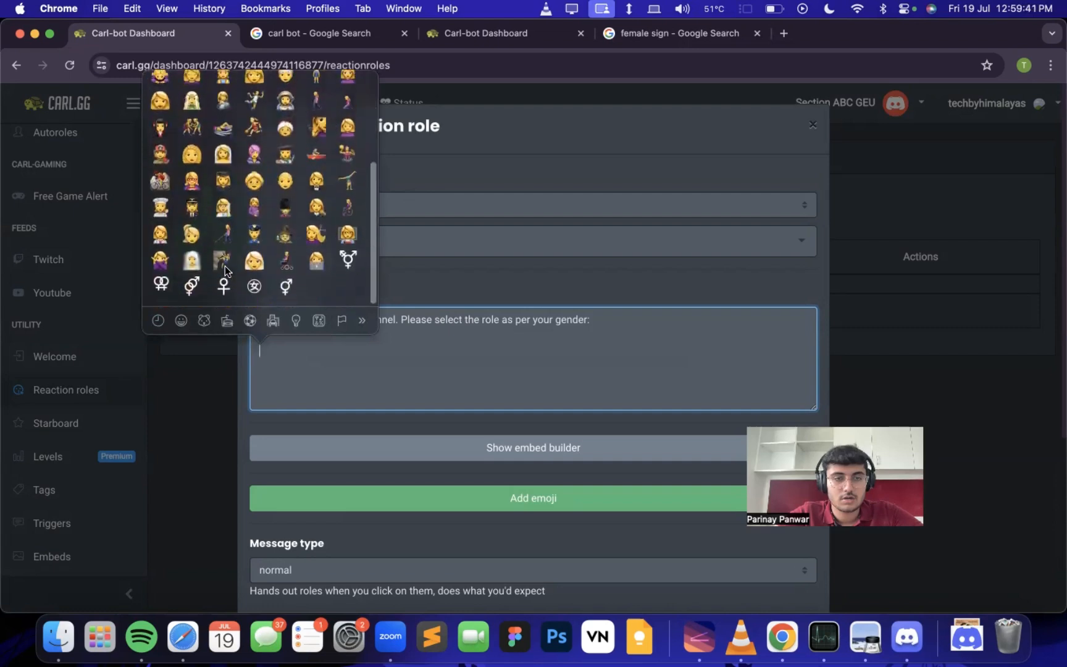
click(223, 290)
text(F)
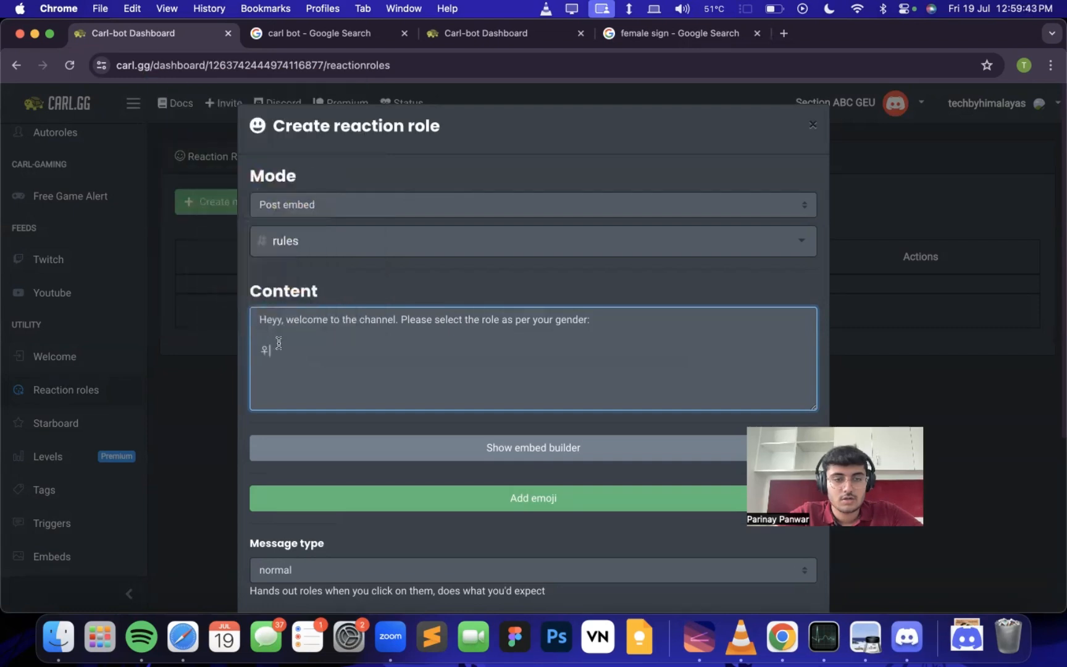
text(emale)
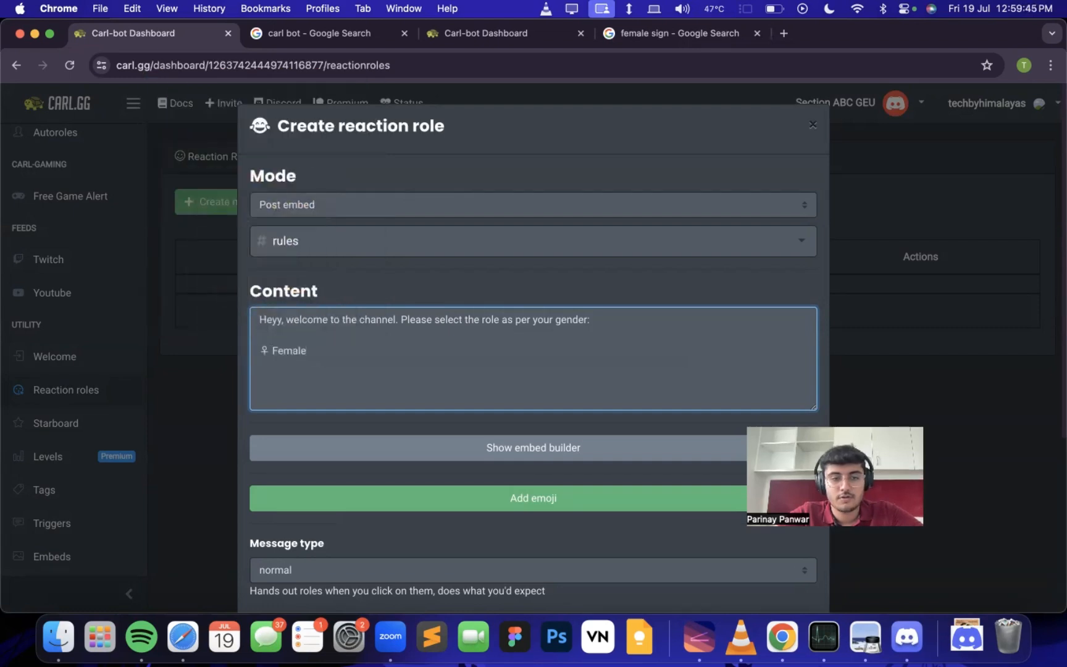
click(271, 351)
key(BackSpace)
text(:)
click(331, 350)
key(Return)
Search the emoji picker for male, look up "male sign" on Google, and return to the reaction role form.
key(ctrl+super+space)
text(male)
scroll(296, 276, down, 5)
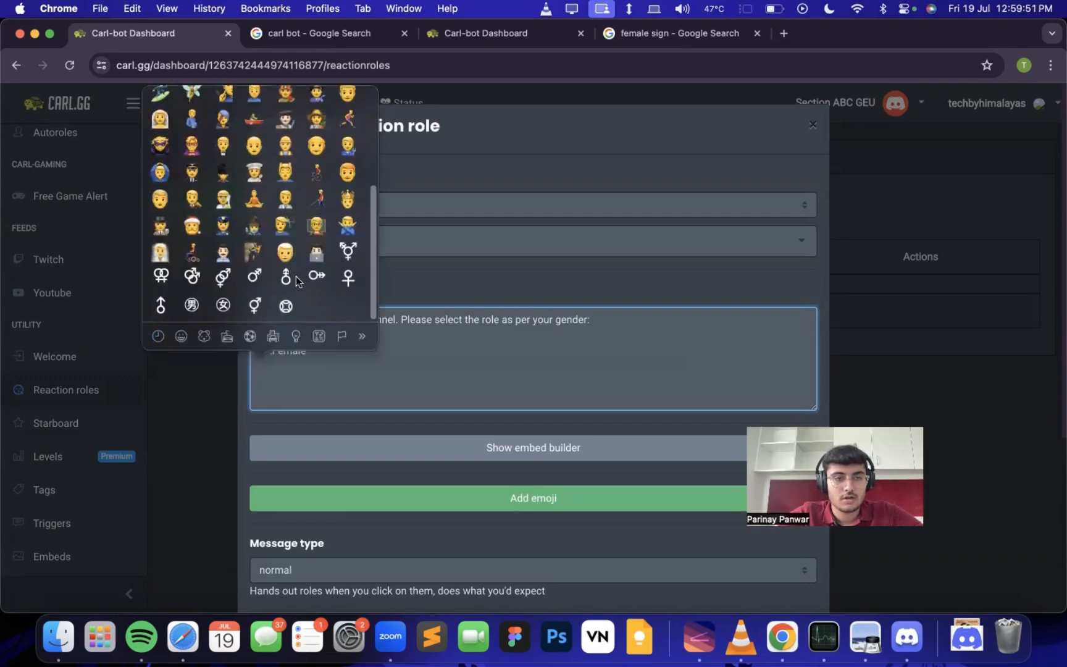
click(683, 34)
click(429, 114)
text(male sign)
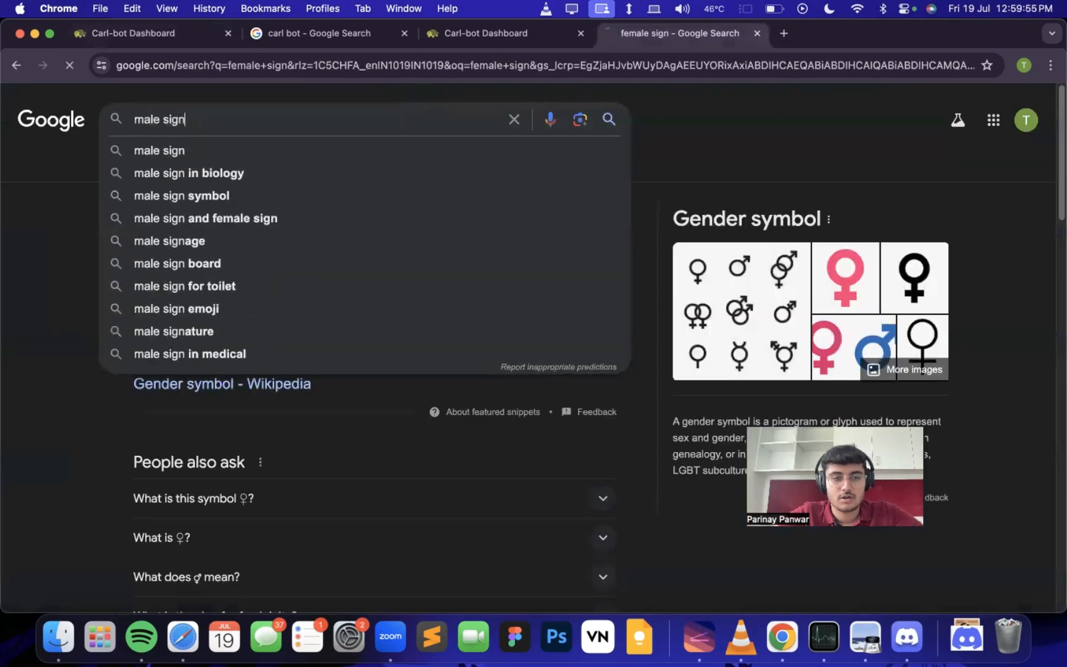
key(Return)
key(super+Tab)
key(super+Tab)
click(180, 34)
Insert a male symbol followed by ": Male" on the line below the Female entry.
key(ctrl+super+space)
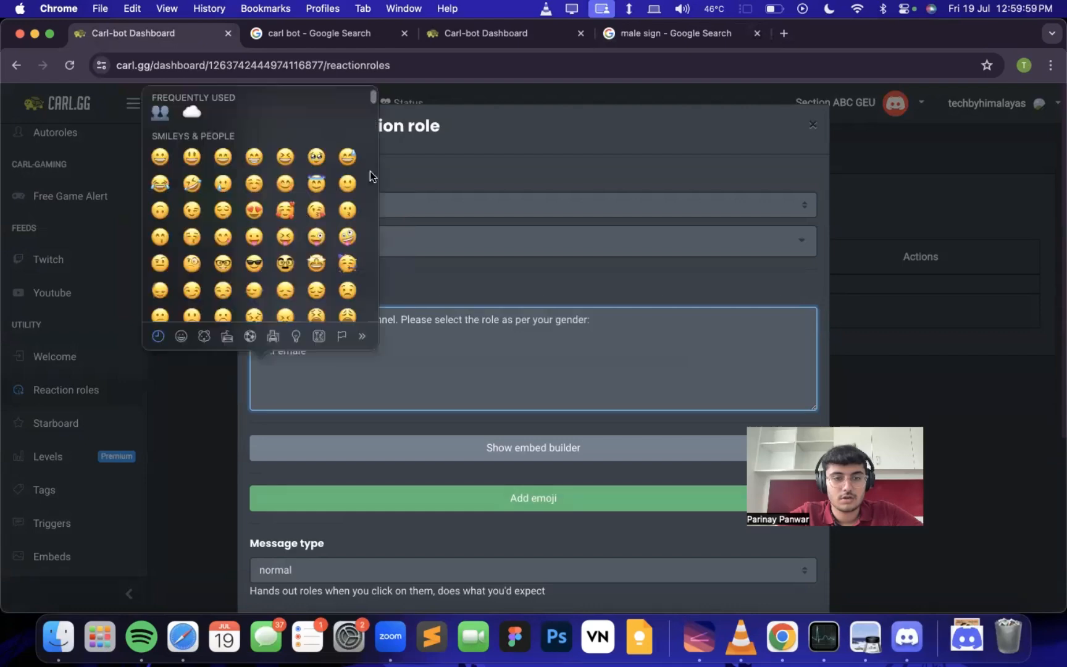
scroll(226, 186, up, 3)
text(male)
scroll(251, 278, down, 5)
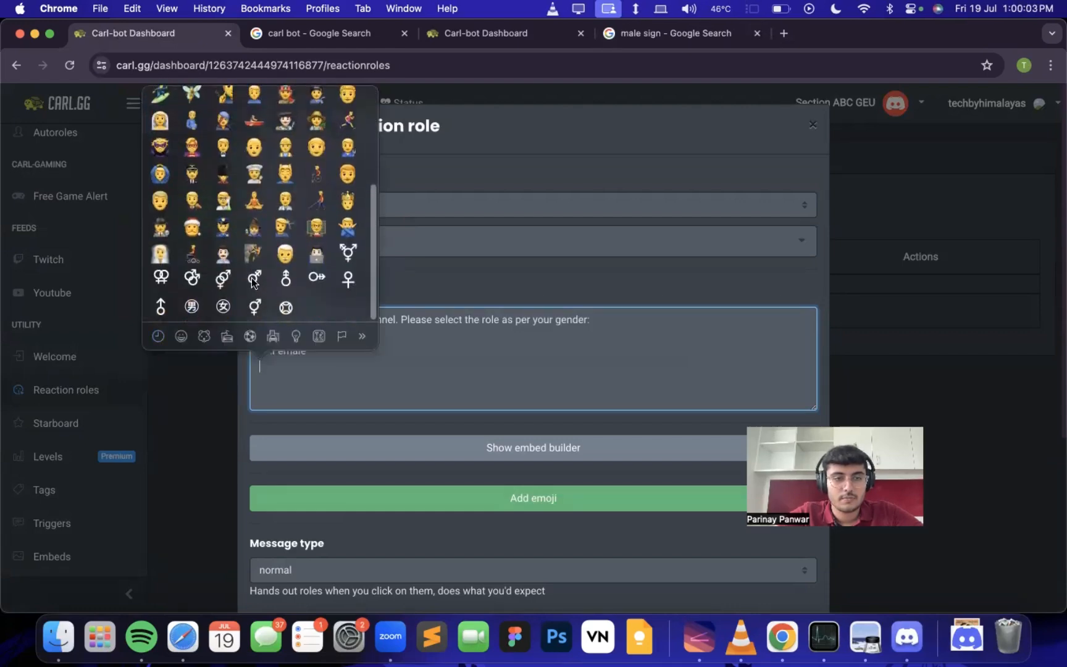
click(161, 305)
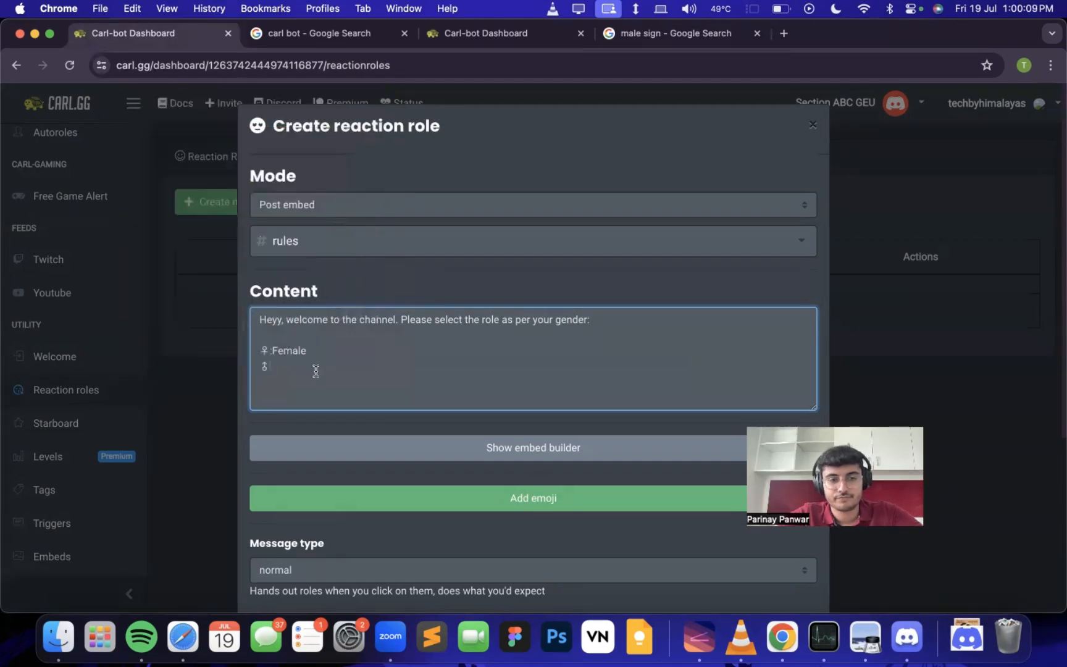
text(:Mal)
key(BackSpace)
key(BackSpace)
text(akle)
text(e)
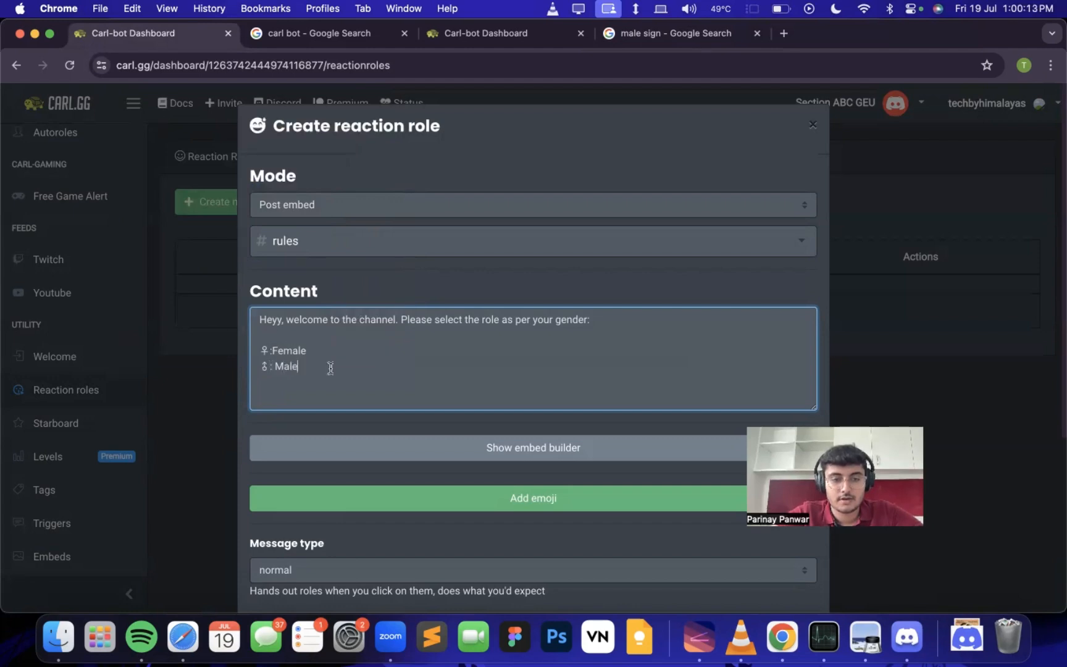
Add the female sign emoji as a reaction, assign it the Female role, and close the system emoji picker.
scroll(376, 381, down, 3)
click(453, 374)
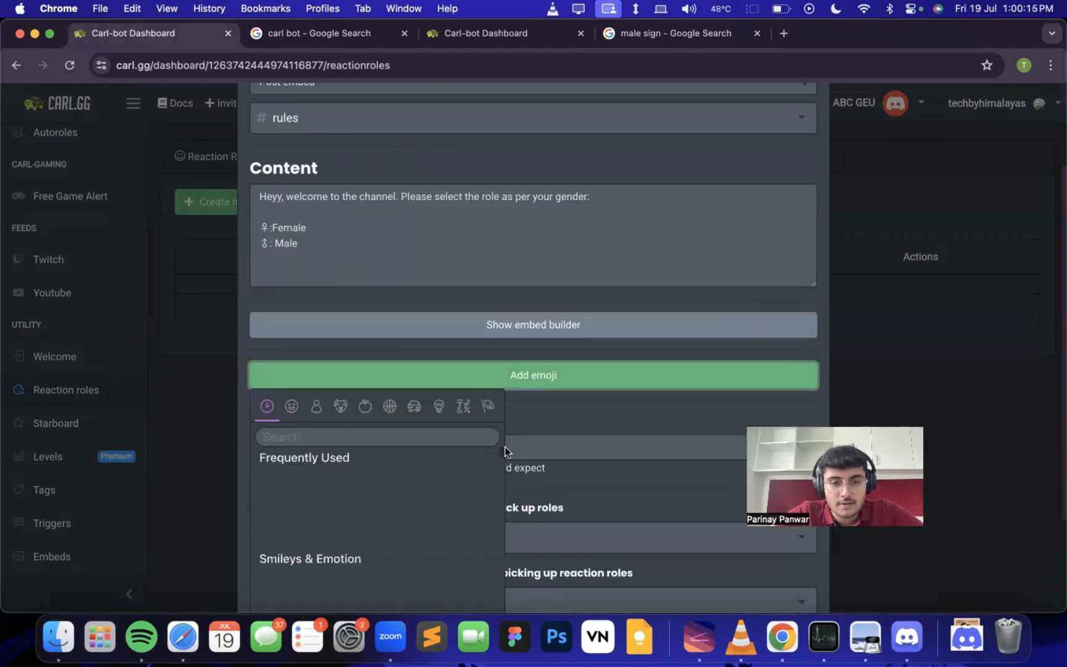
key(ctrl+super+space)
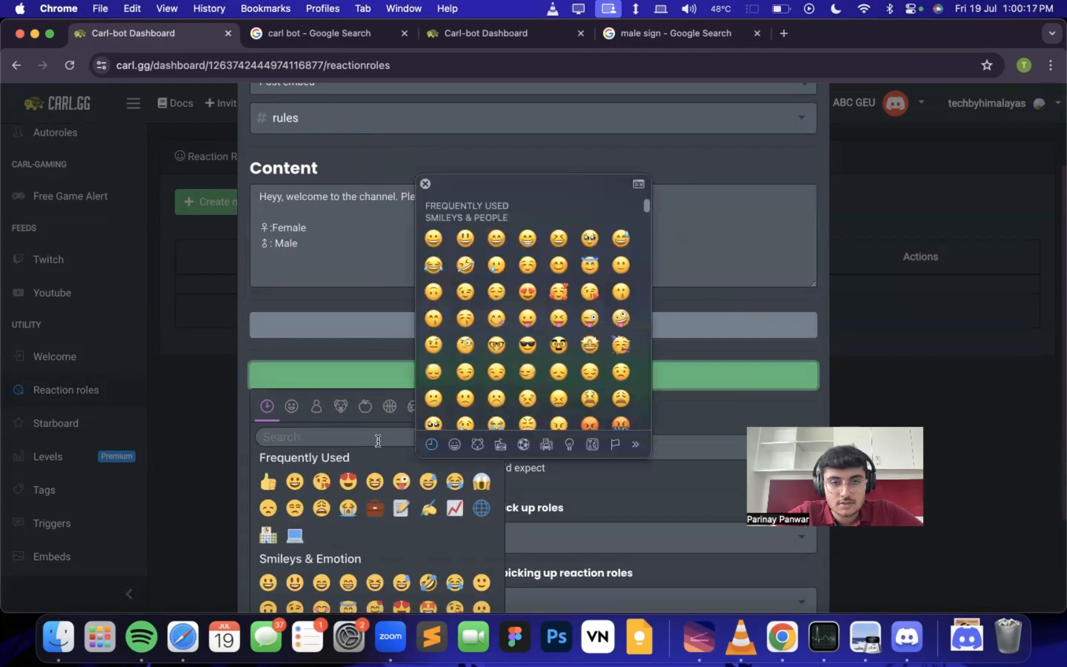
text(female)
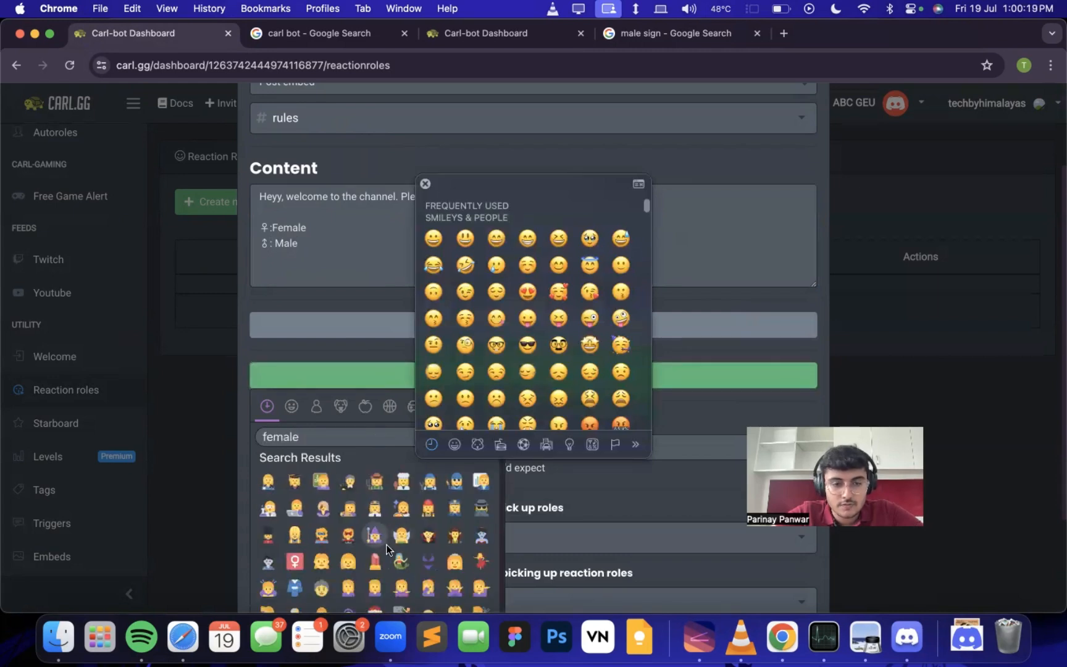
scroll(388, 550, down, 2)
scroll(388, 549, down, 3)
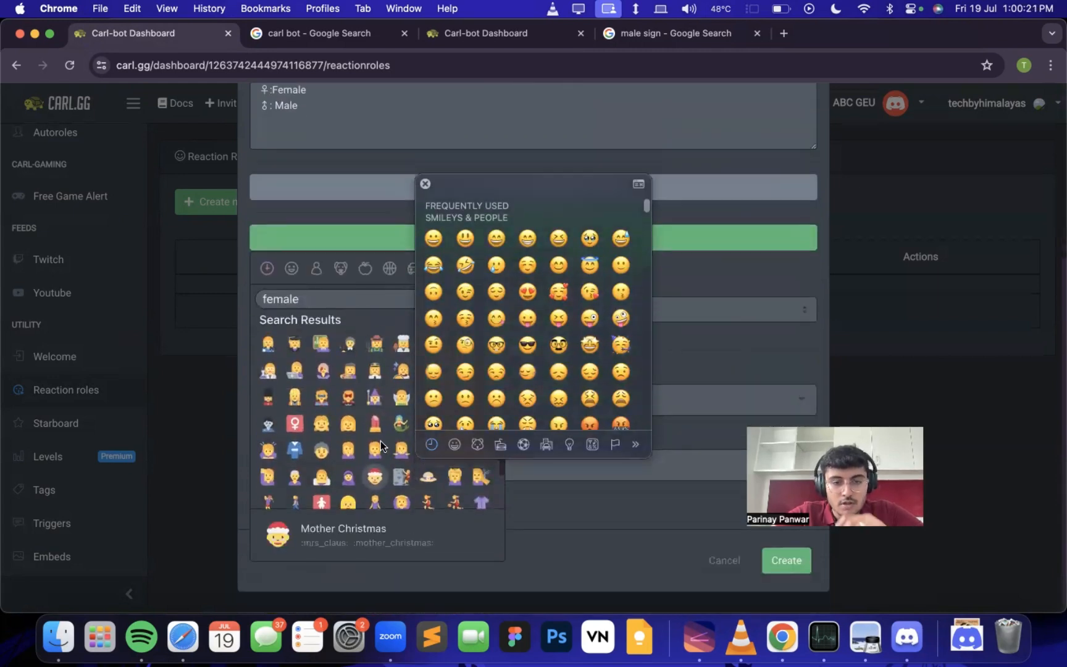
scroll(381, 441, up, 1)
click(295, 410)
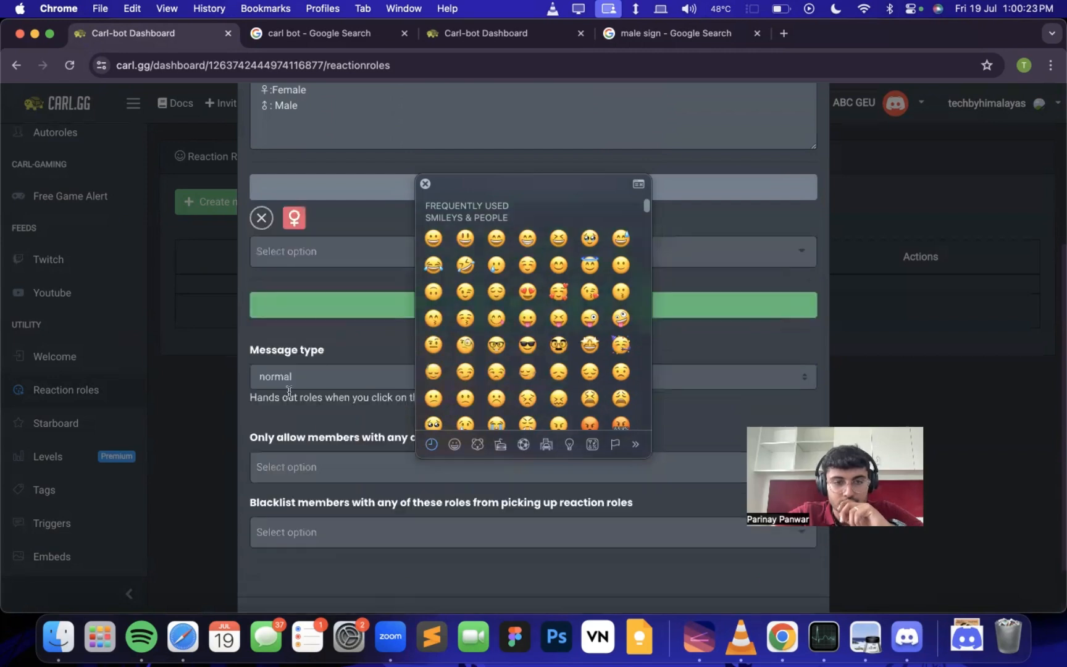
click(334, 247)
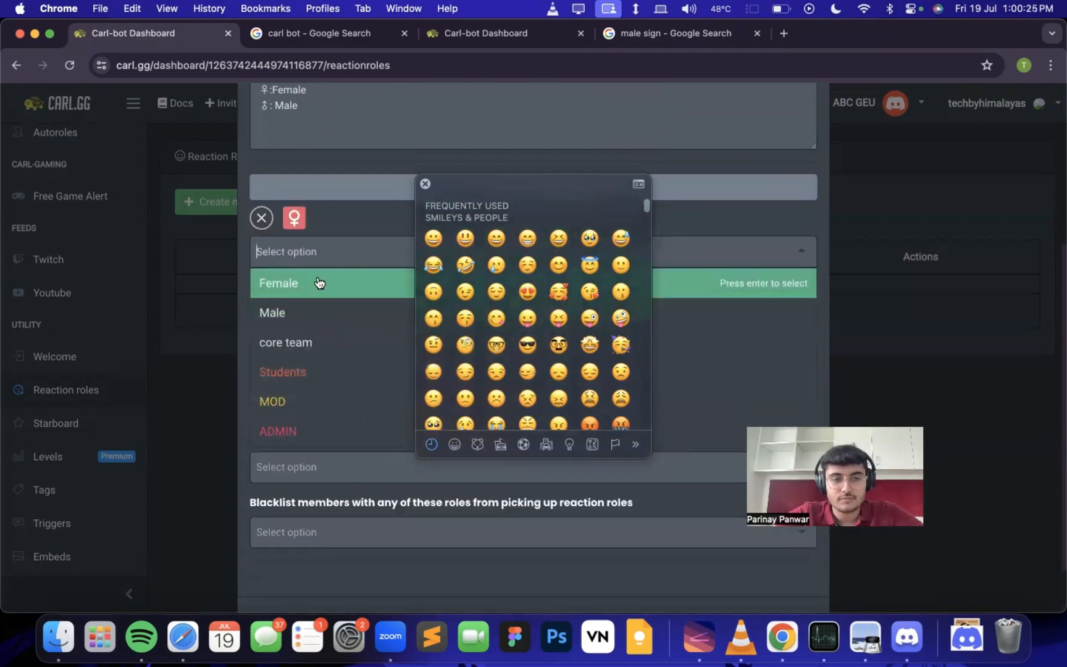
click(318, 285)
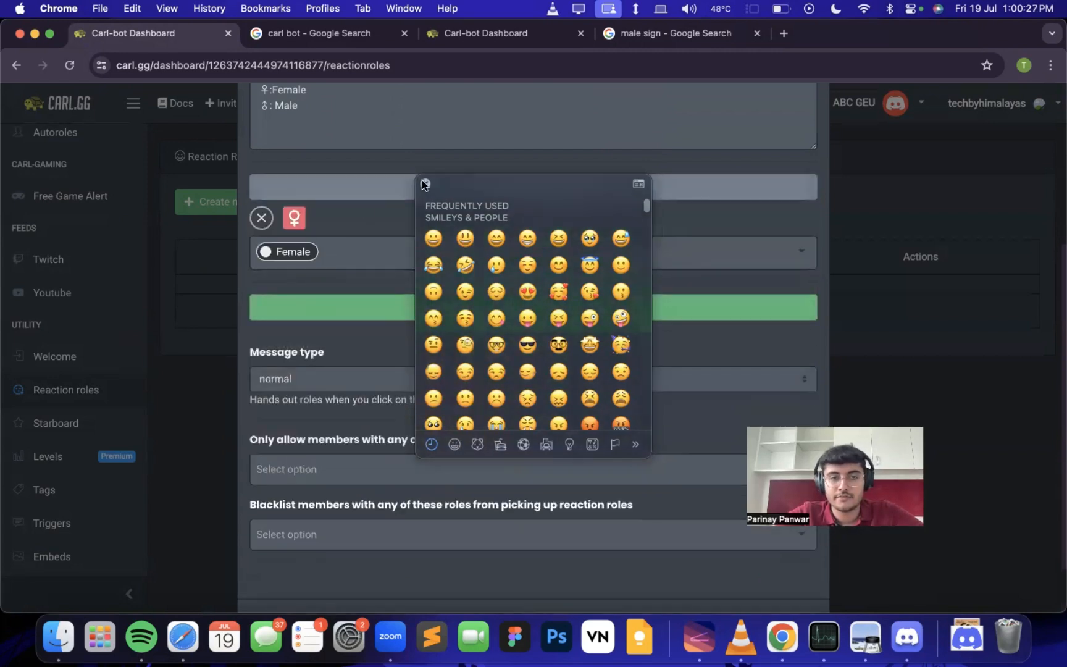
click(425, 184)
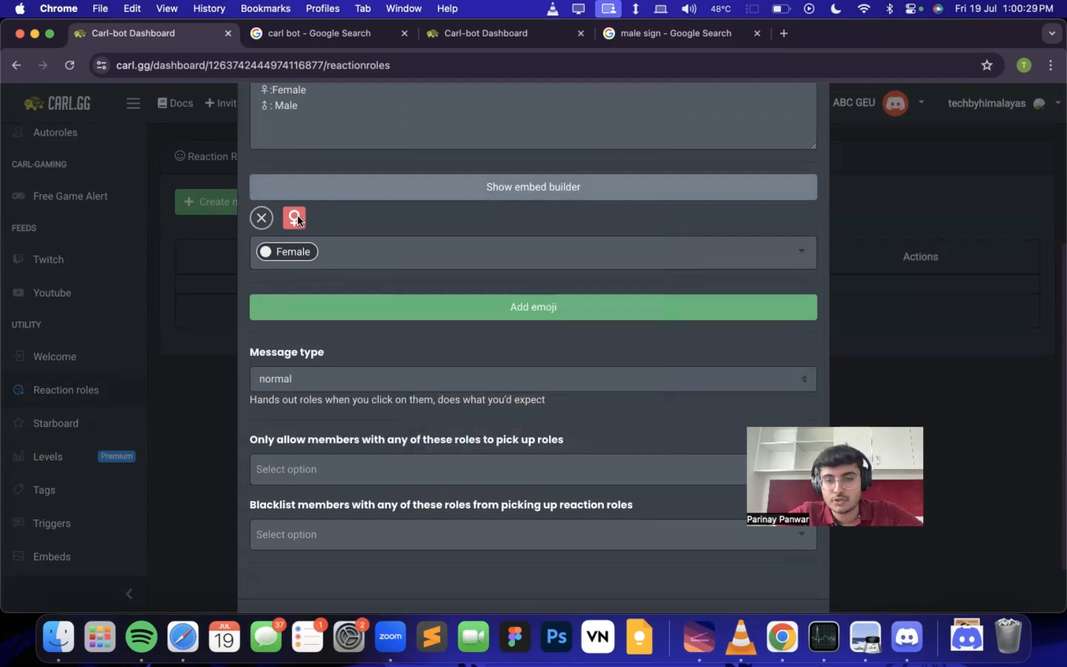
Remove the Female role from the female sign reaction and assign it again.
click(355, 251)
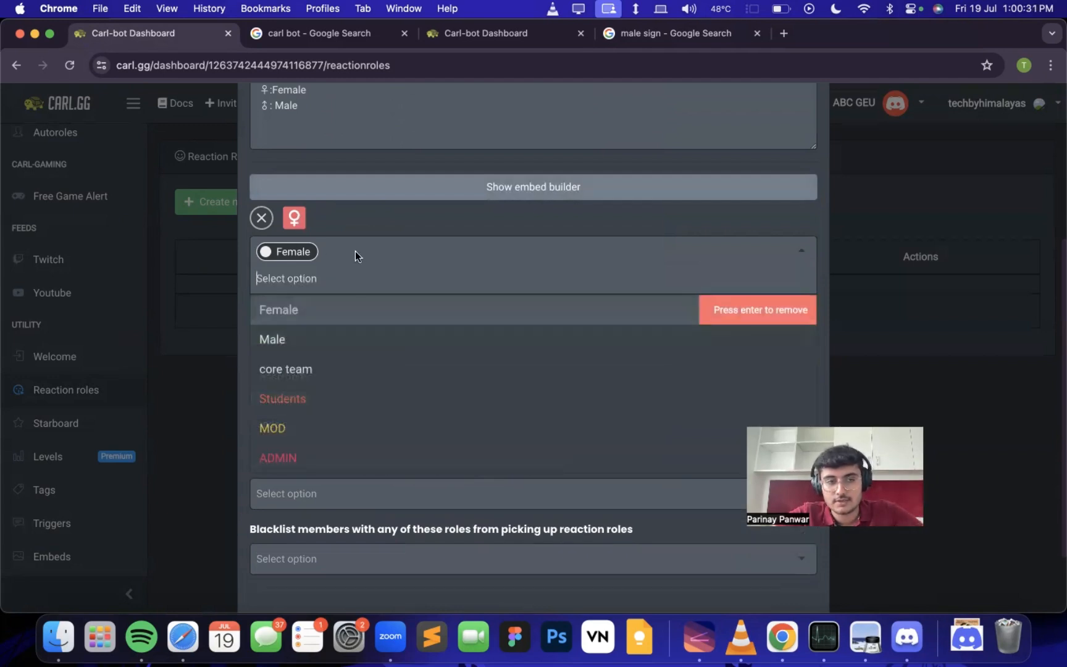
click(341, 320)
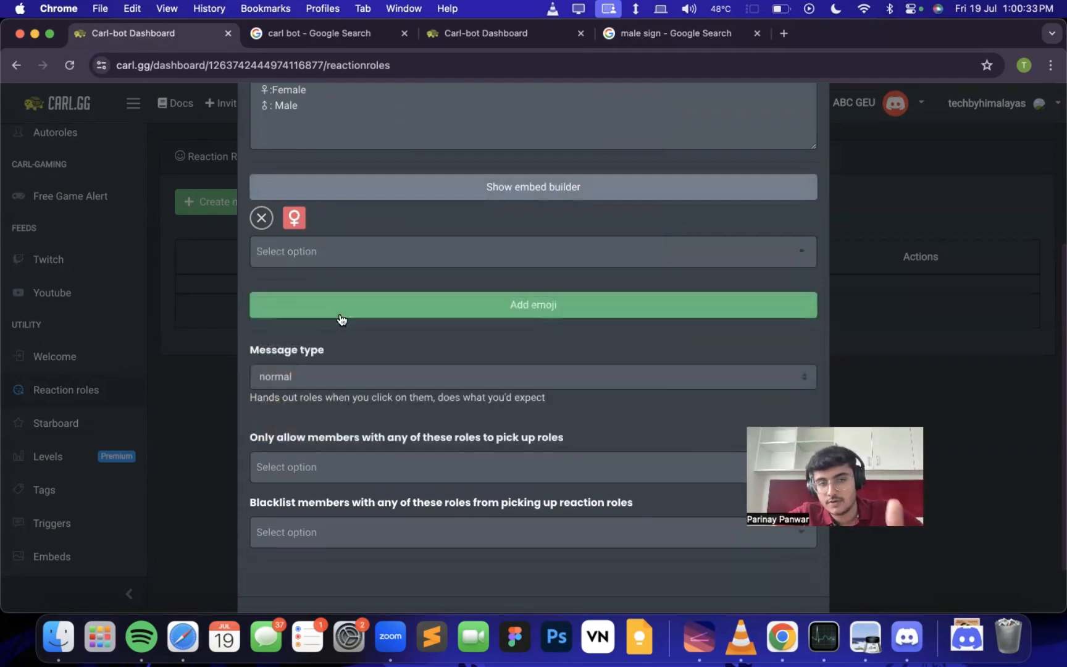
click(339, 254)
click(314, 281)
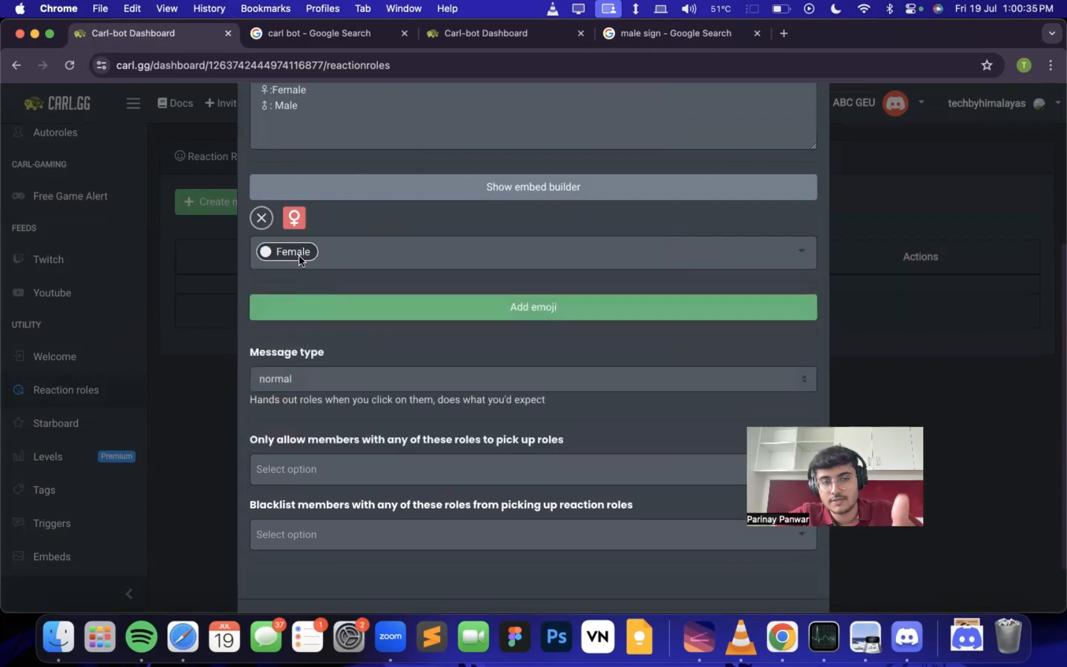
Add the male sign emoji as a second reaction and assign it the Male role.
click(333, 310)
double_click(317, 375)
text(male)
scroll(347, 562, down, 2)
click(296, 428)
click(319, 334)
text(male)
click(308, 383)
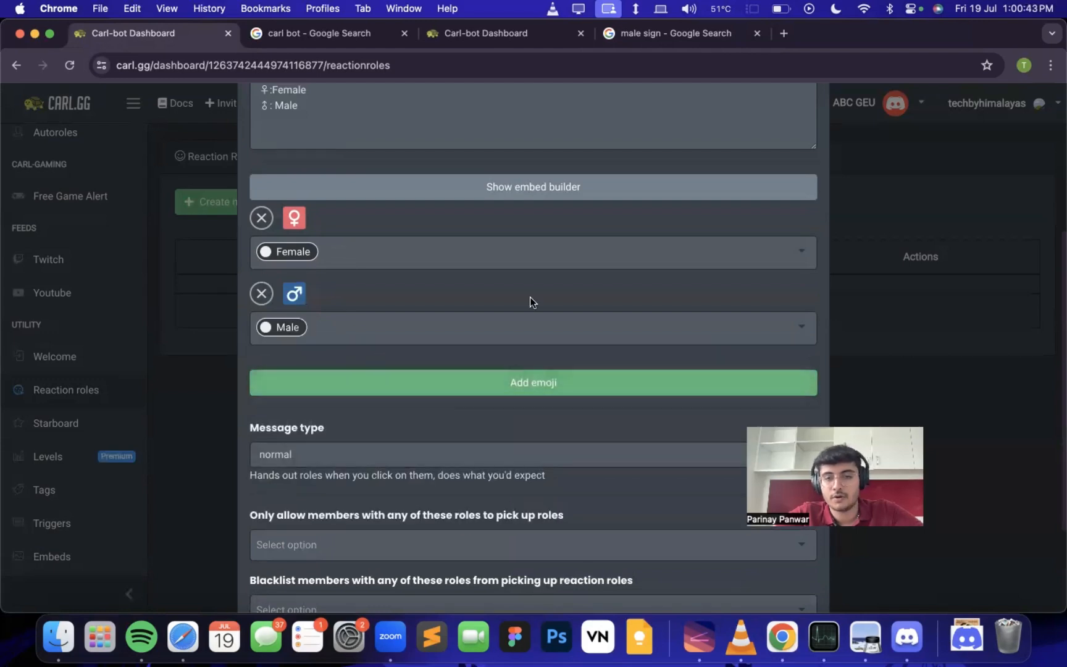
Review the role restriction options and the embed builder fields of the new reaction role message.
scroll(464, 444, down, 3)
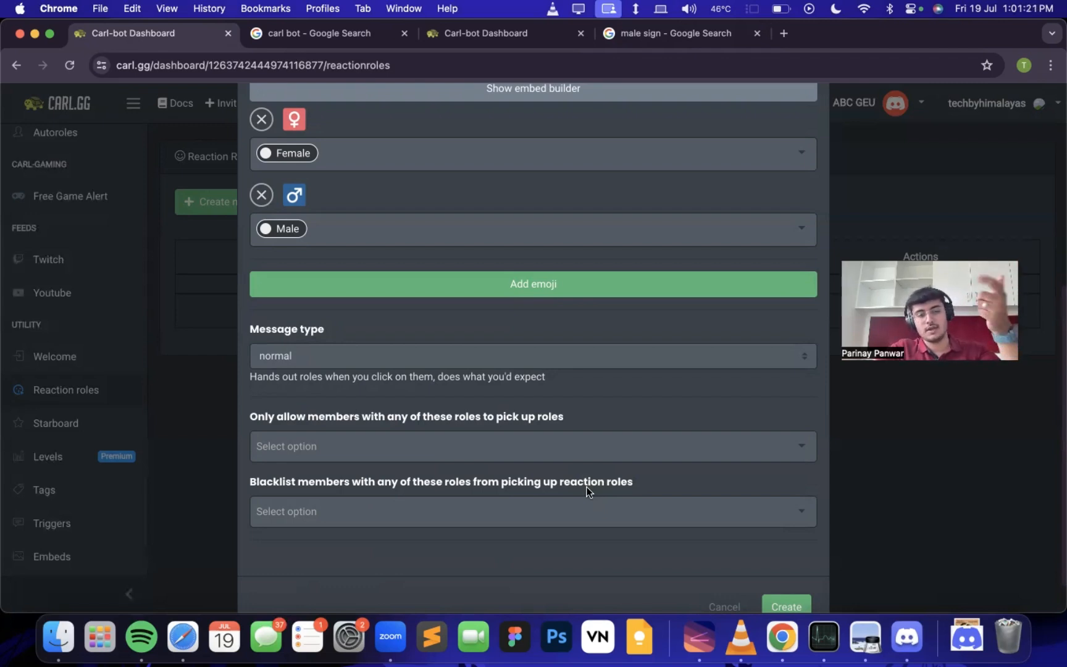
click(427, 522)
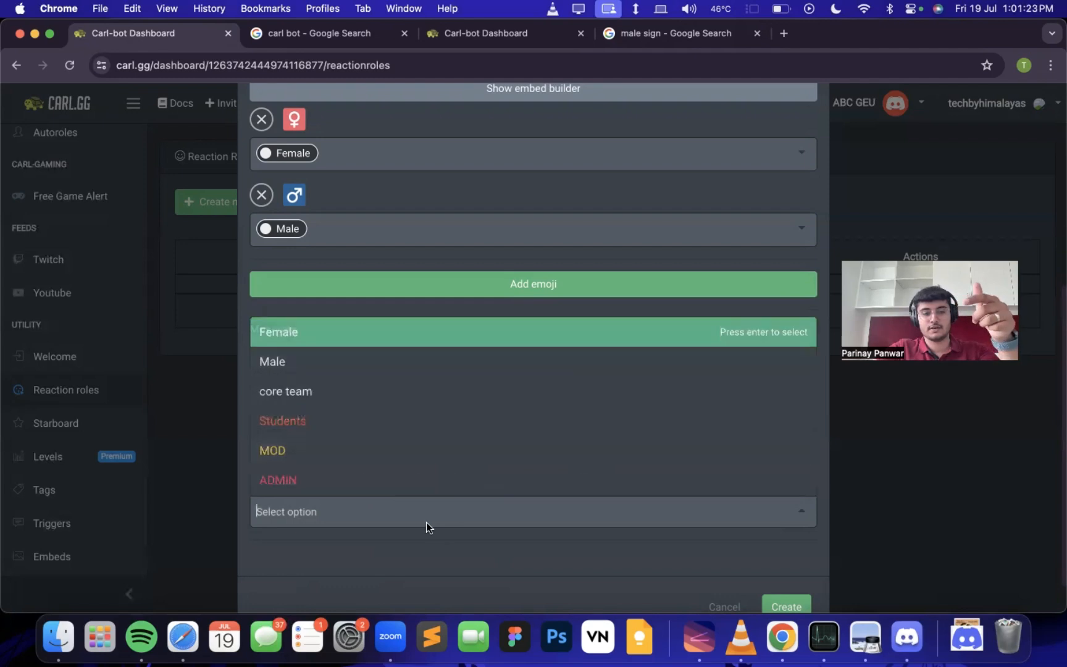
click(521, 230)
scroll(521, 231, up, 3)
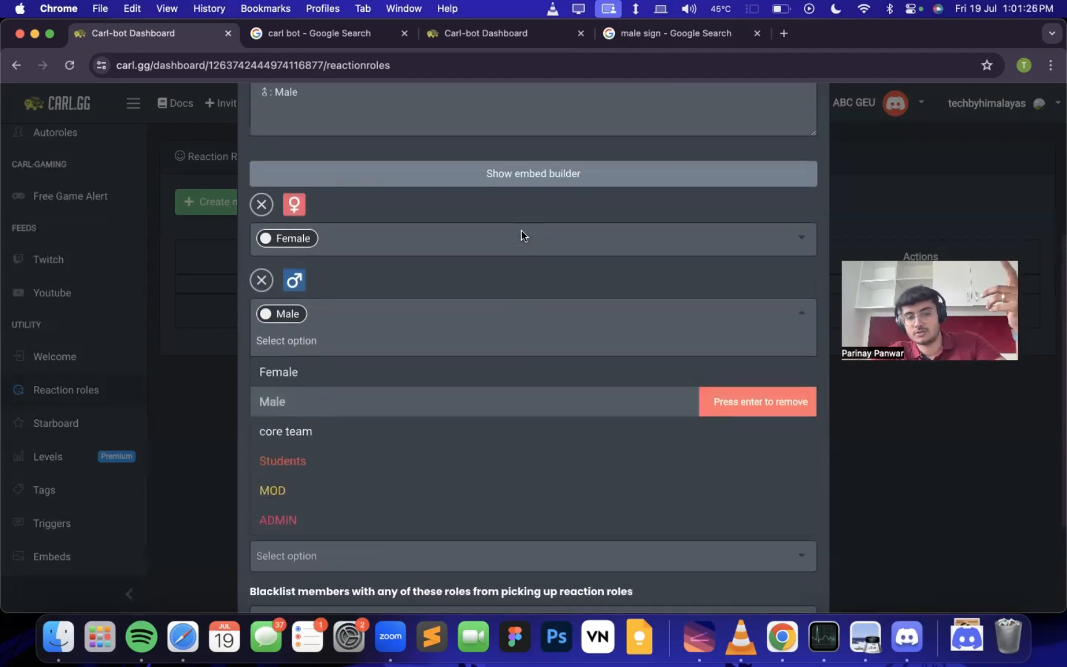
click(416, 550)
scroll(416, 550, down, 3)
click(417, 550)
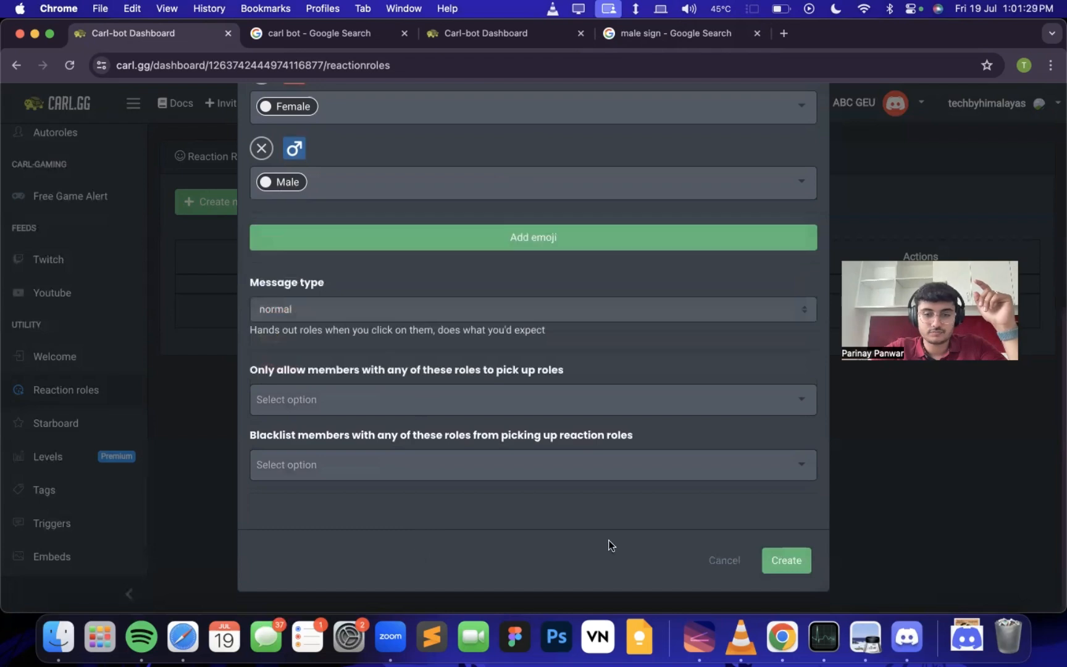
scroll(608, 540, up, 7)
scroll(562, 371, down, 7)
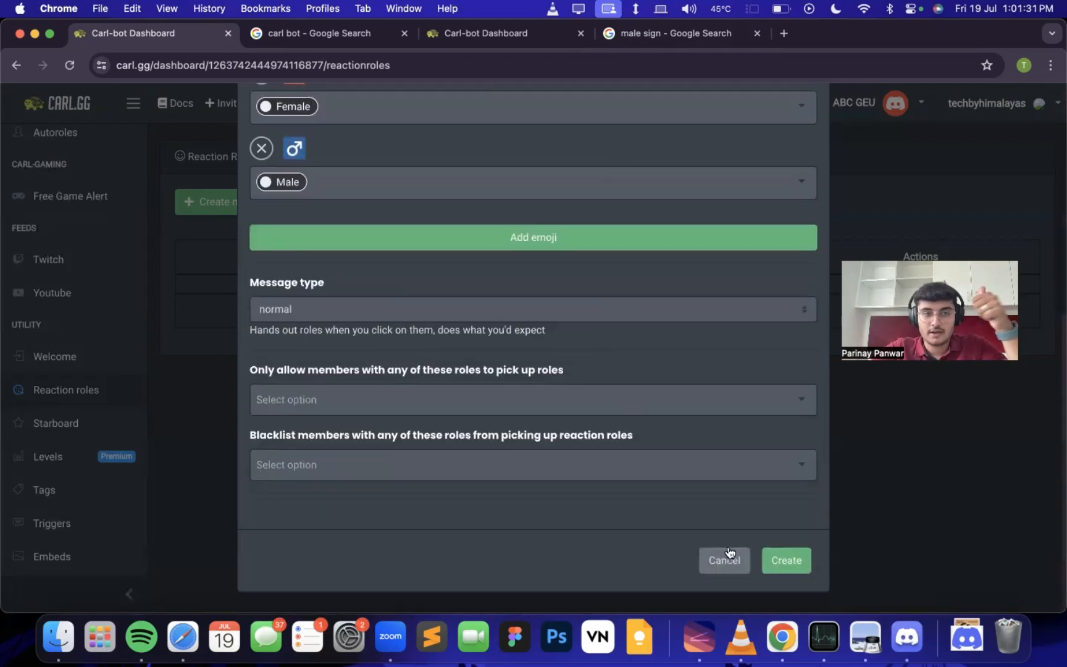
scroll(588, 310, up, 5)
click(574, 309)
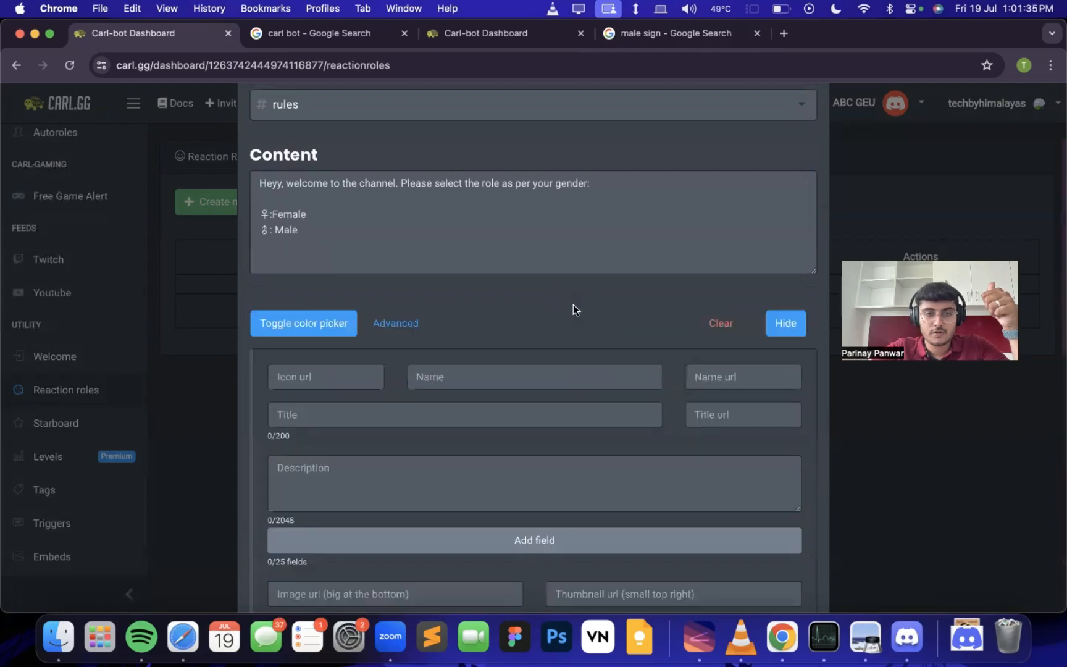
scroll(497, 395, down, 5)
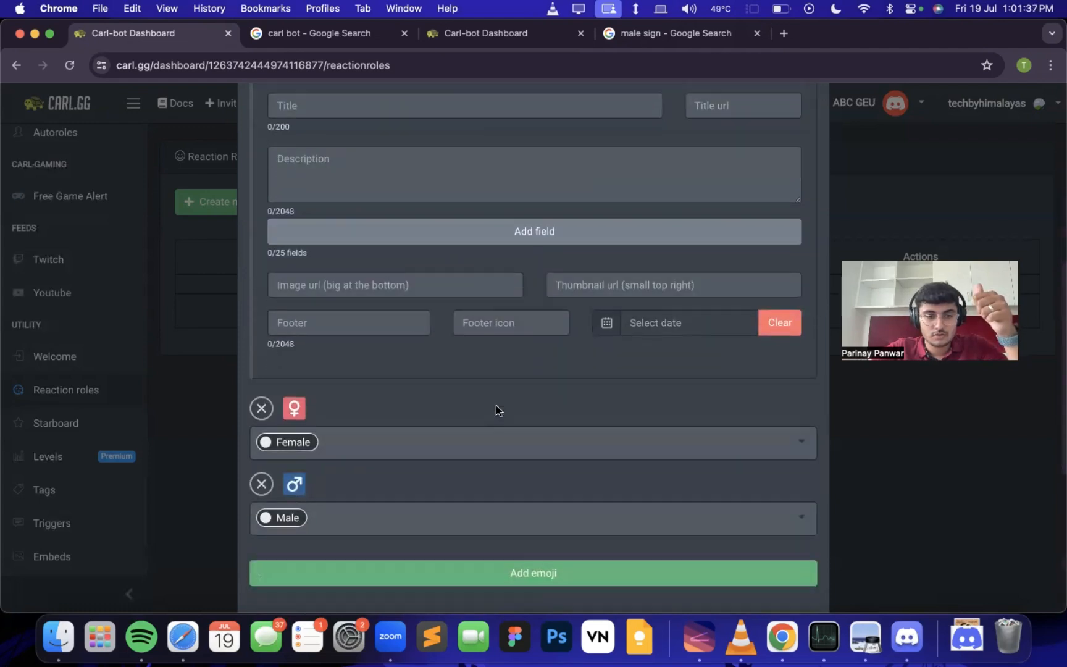
scroll(495, 408, down, 4)
Try the unique, normal, drop and reversed message types in turn.
click(477, 428)
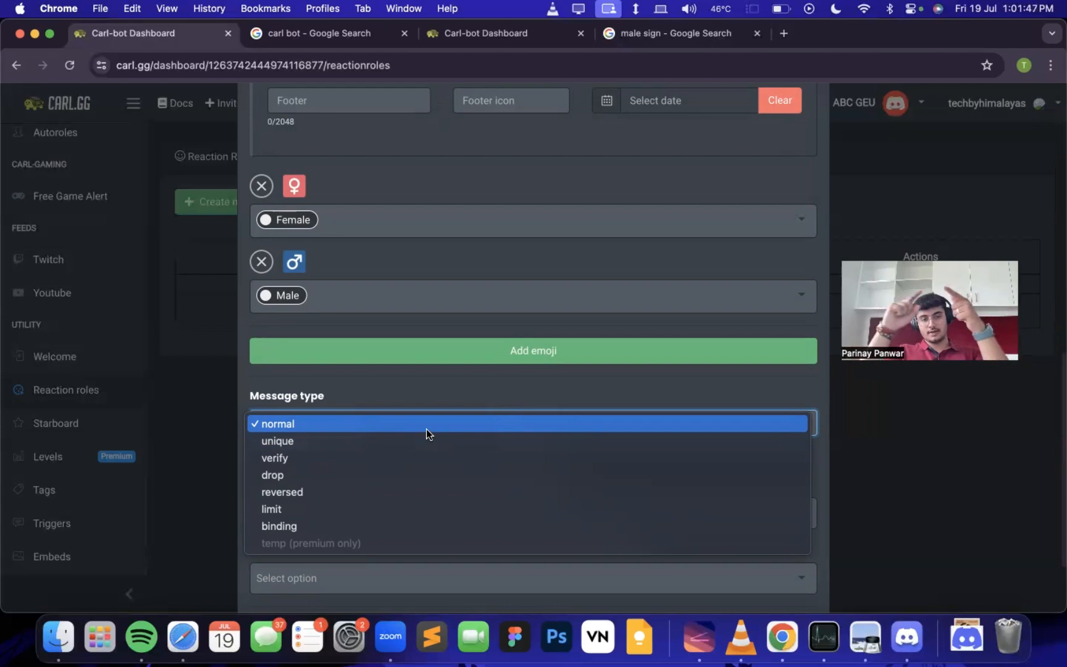
click(359, 440)
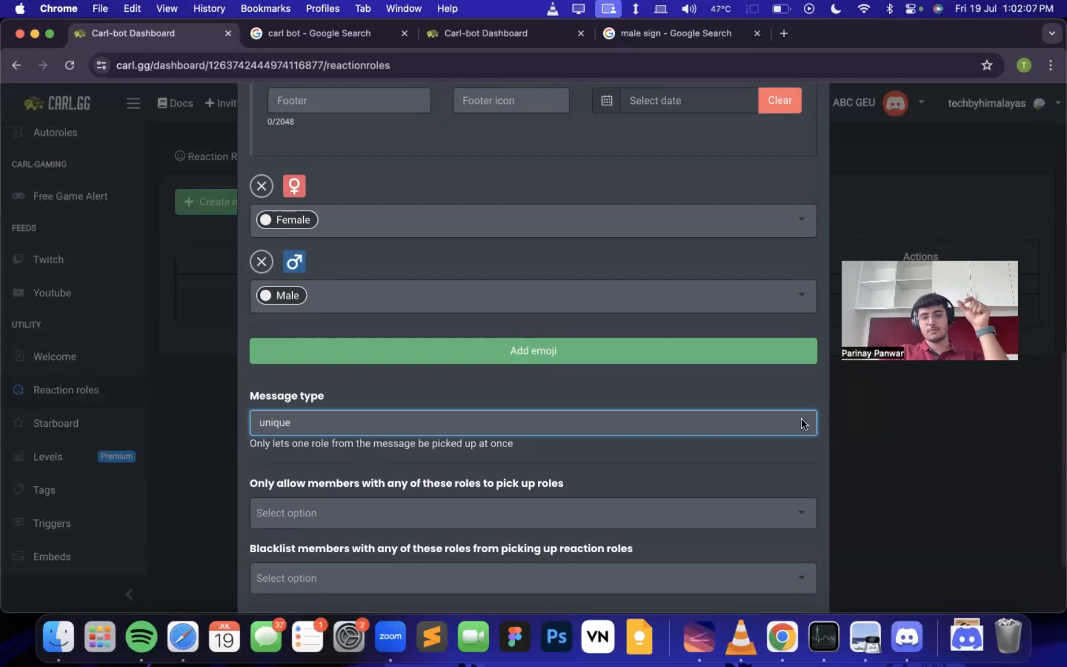
click(467, 426)
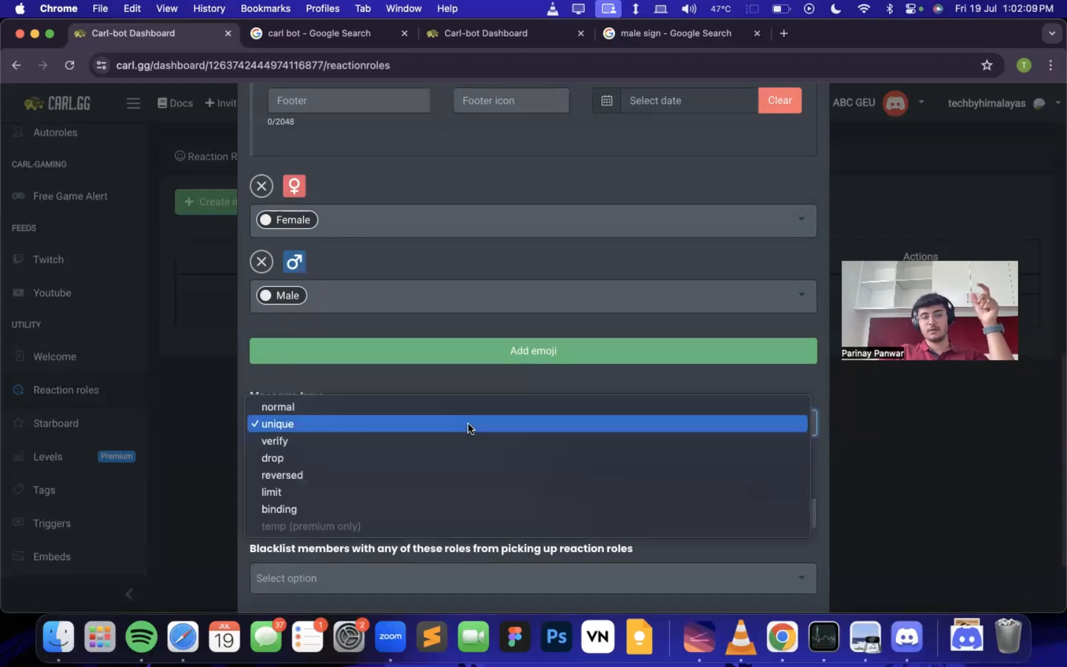
click(446, 408)
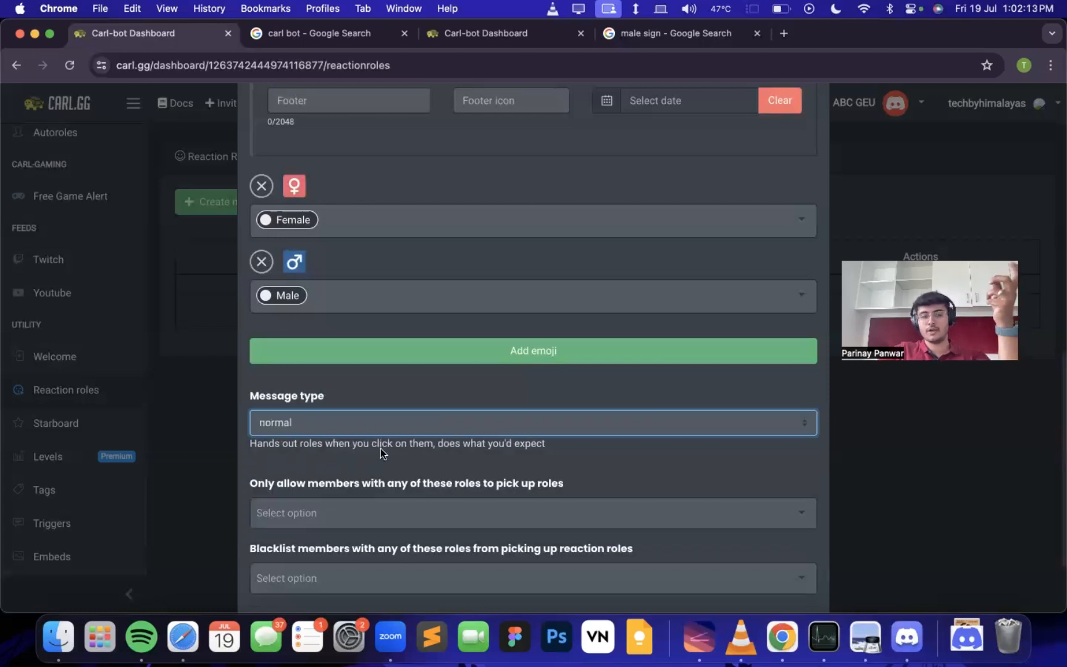
click(483, 421)
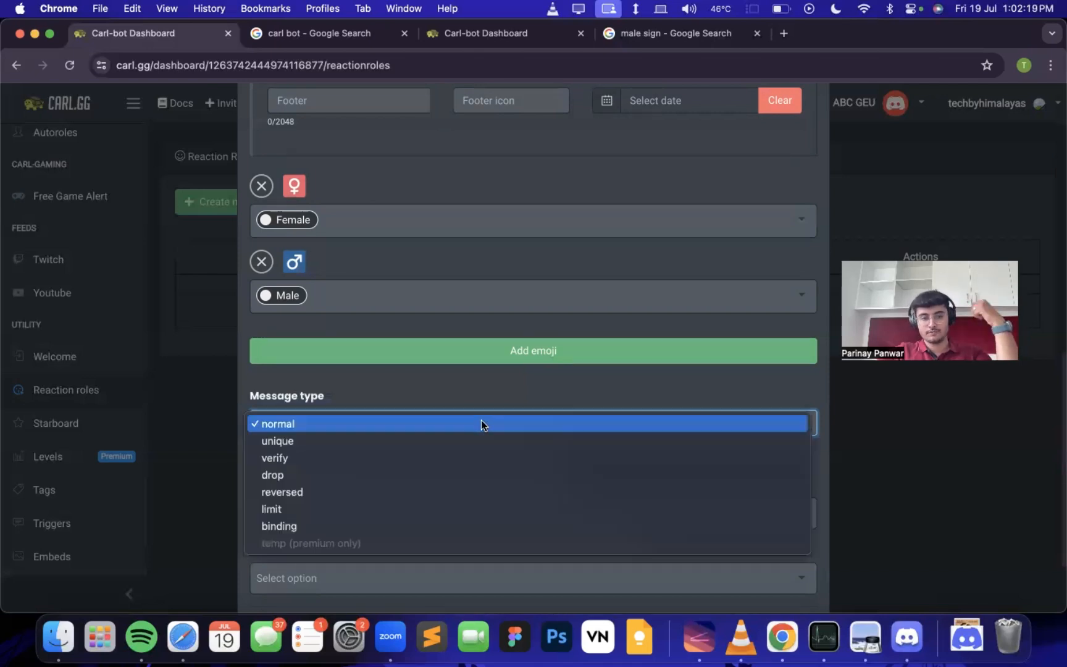
click(426, 473)
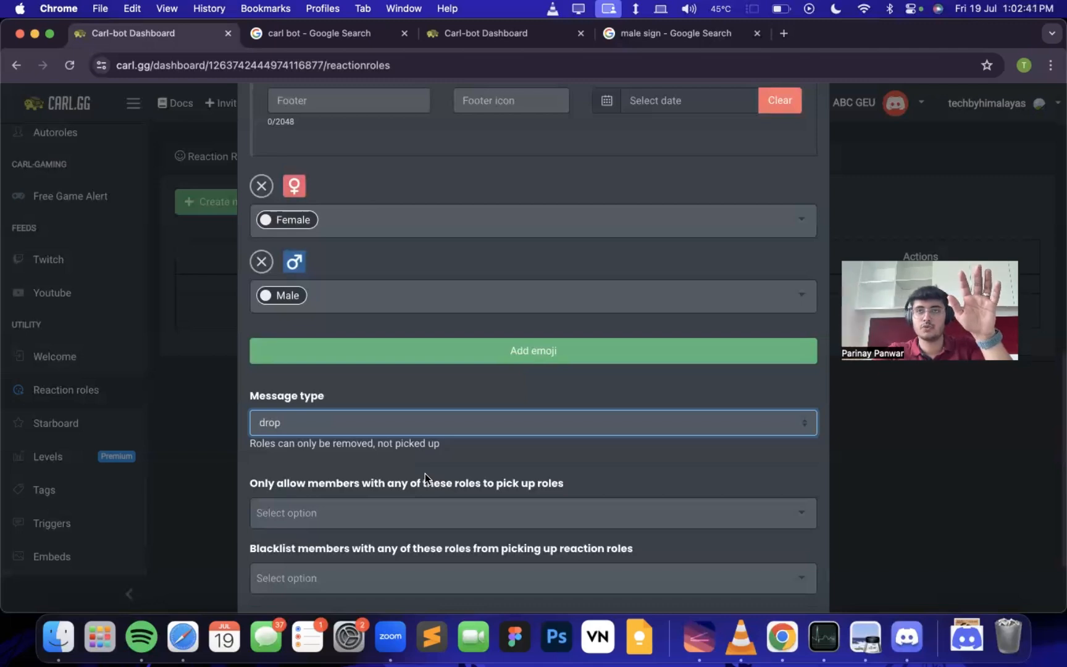
click(452, 427)
click(476, 440)
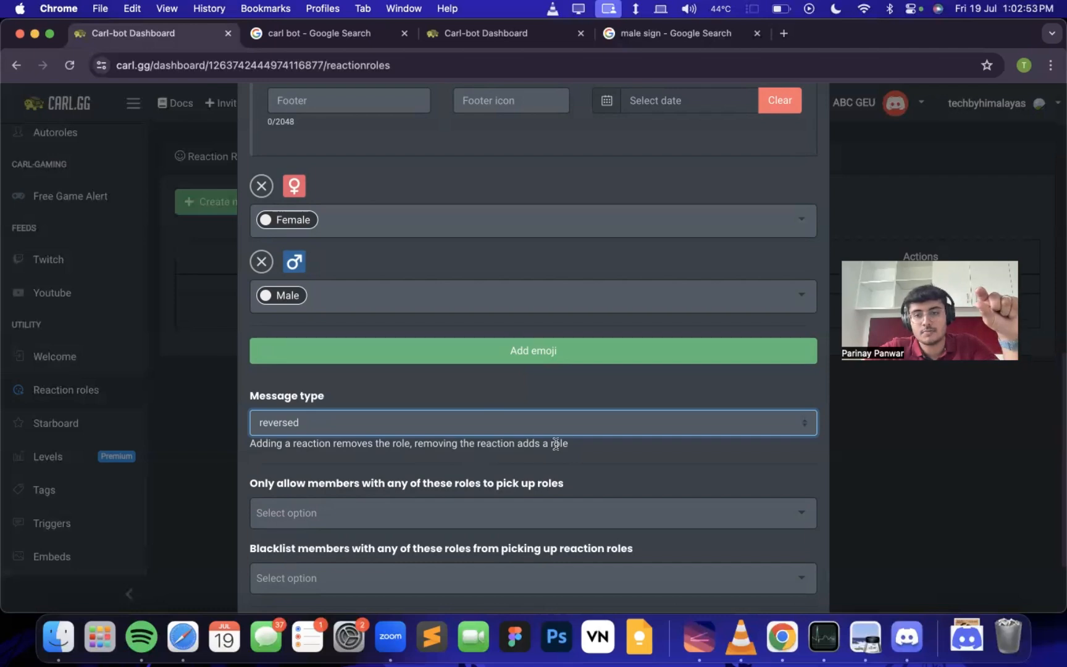
Try the limit message type with role limits of 2 and 1, and clear the limit value.
click(528, 413)
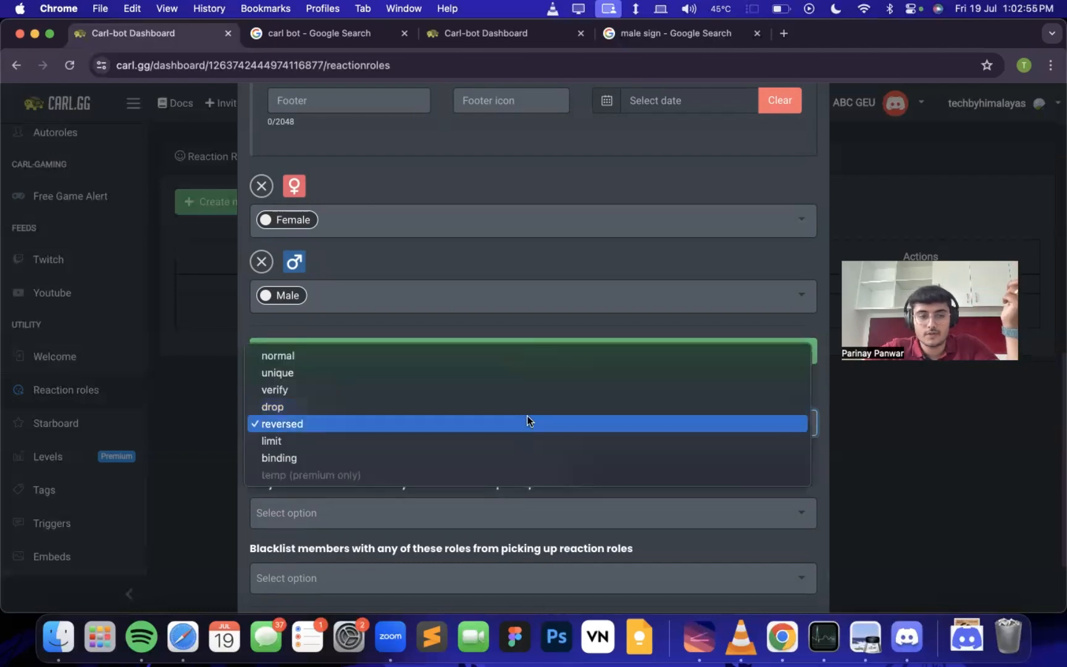
click(507, 441)
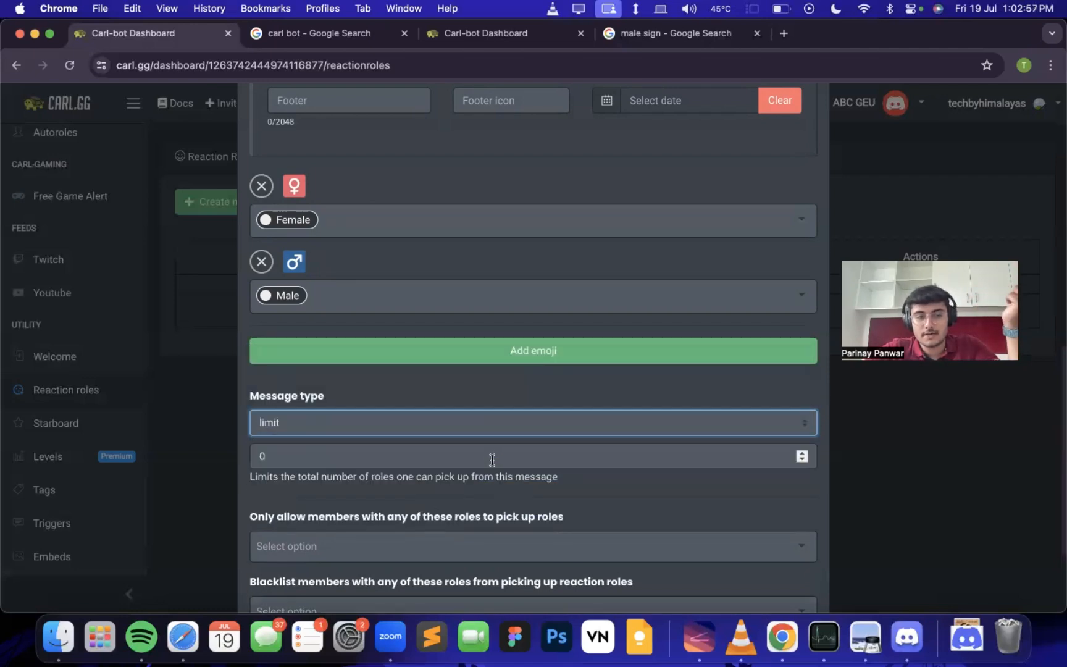
click(554, 458)
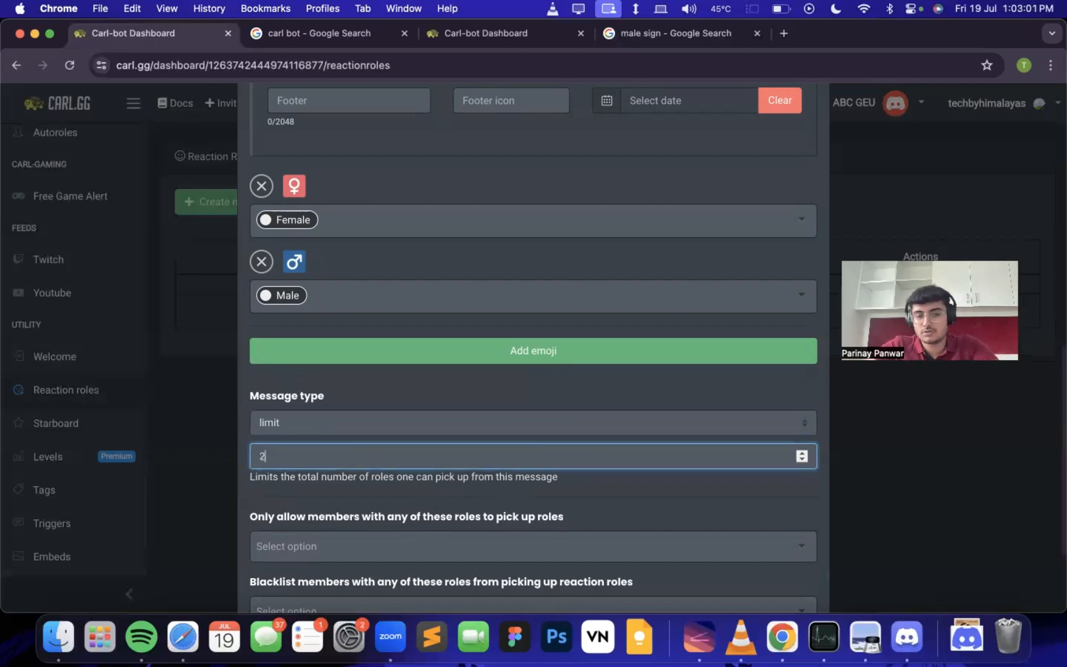
key(BackSpace)
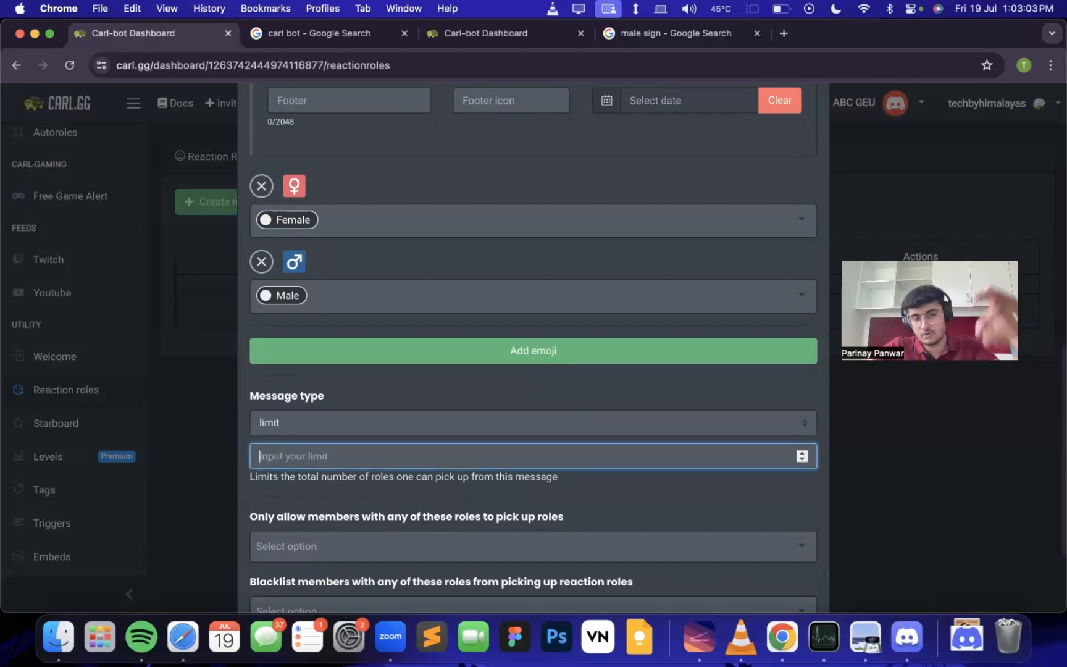
text(1)
key(BackSpace)
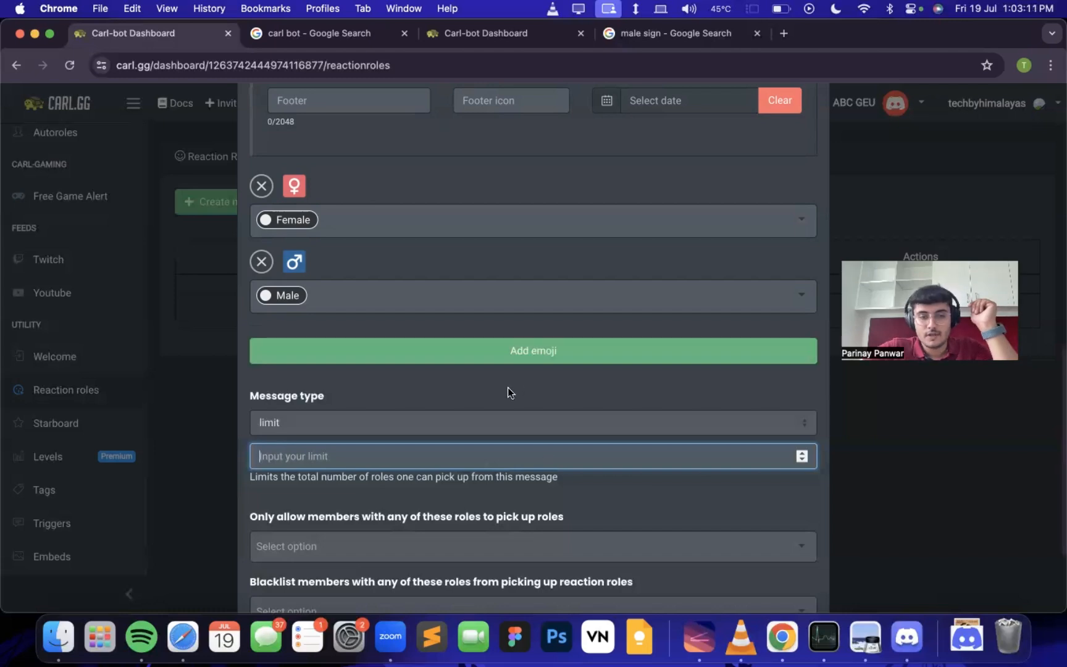
Set the message type to unique and create the reaction role message.
click(486, 425)
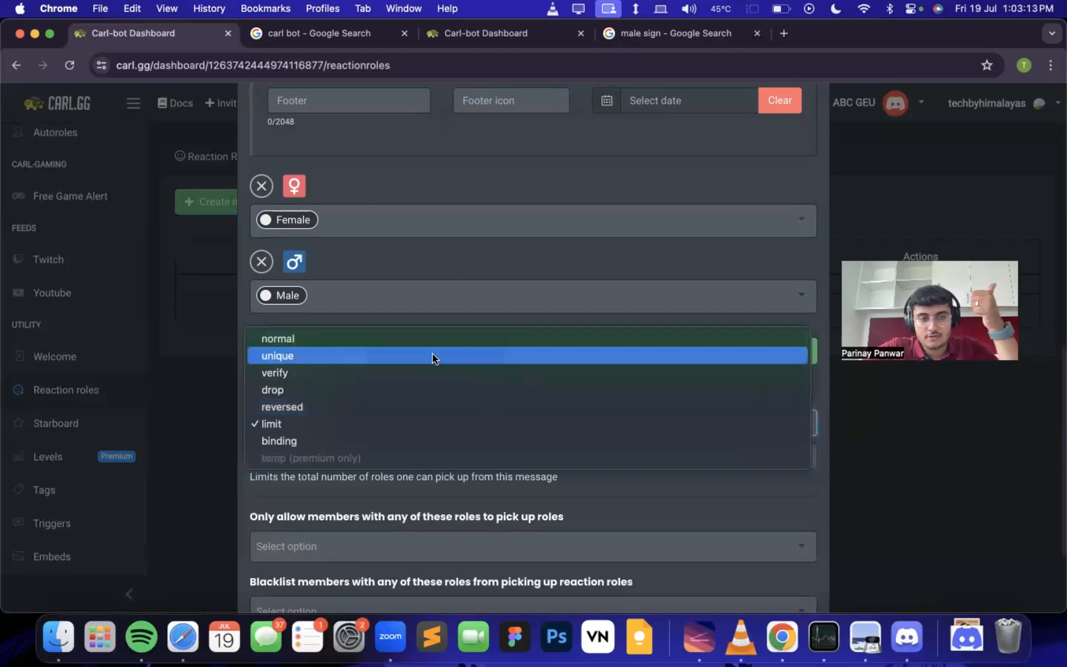
click(369, 355)
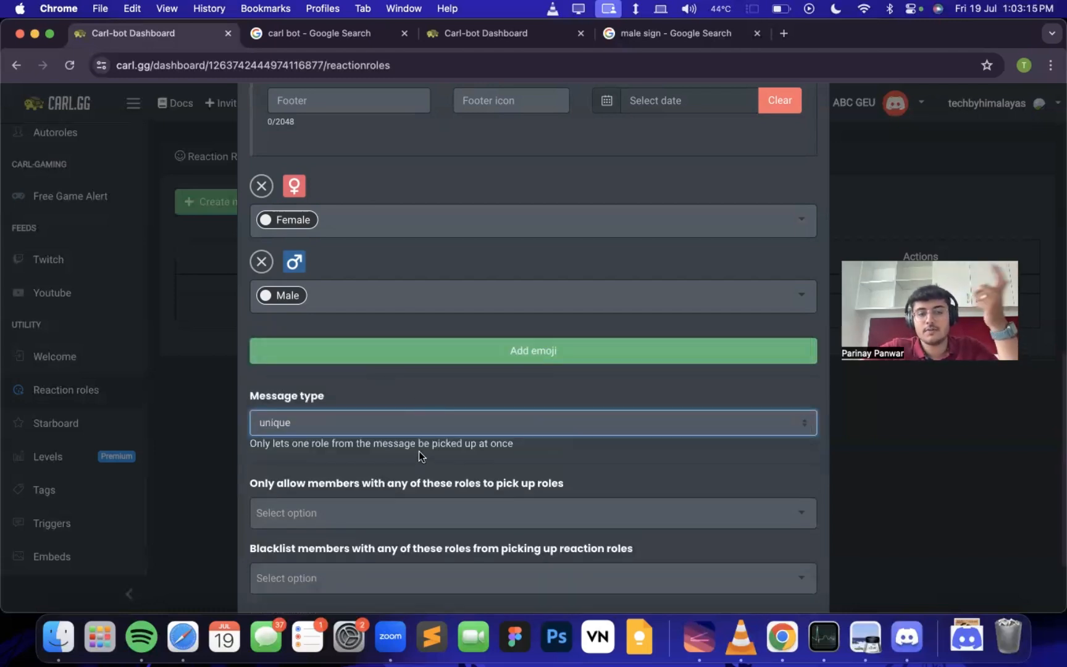
scroll(476, 301, down, 2)
scroll(476, 300, down, 1)
click(788, 570)
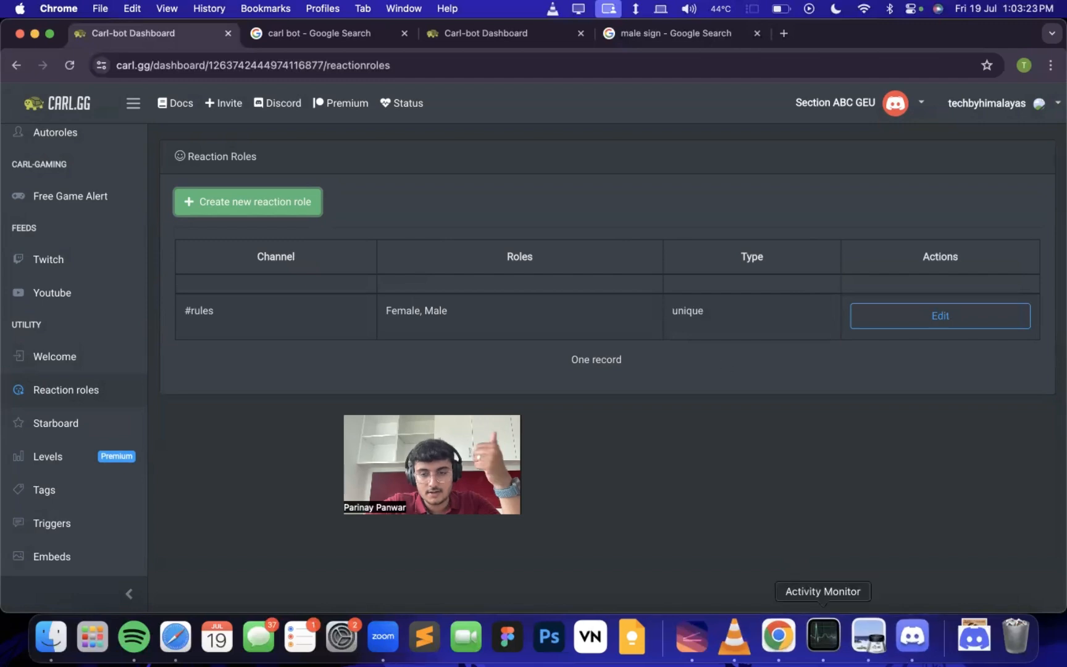
Switch to Discord and open the rules channel of the Section ABC GEU server to check the posted message.
click(901, 639)
drag(310, 450, 292, 436)
click(32, 119)
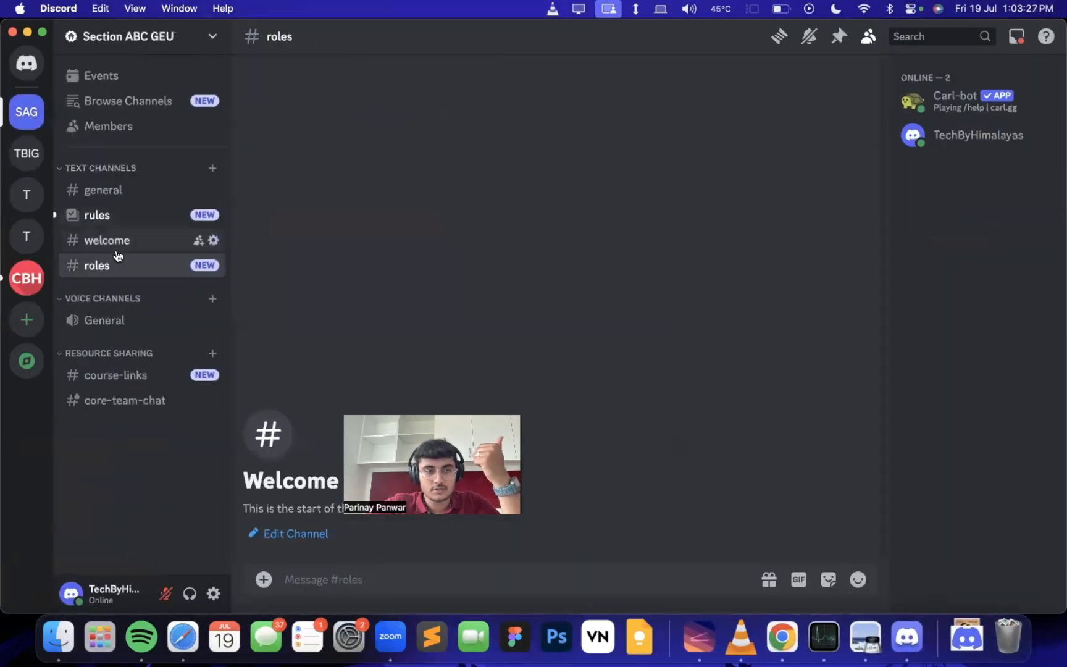
click(129, 211)
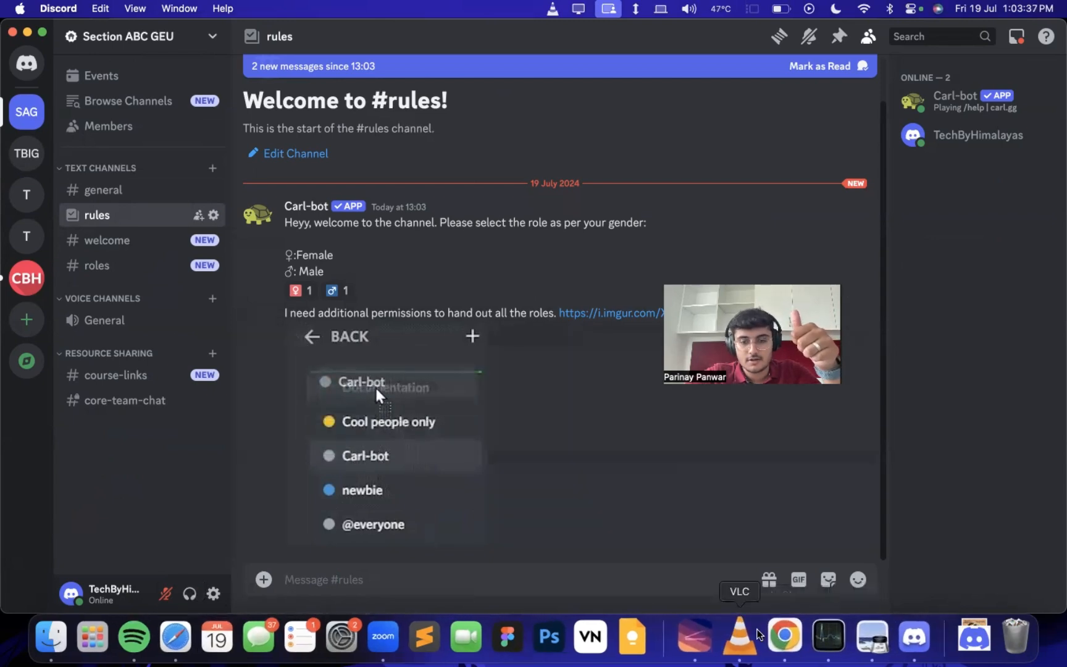
Switch back to the Carl-bot dashboard in Chrome, open the #rules reaction role for editing and review its settings.
click(775, 642)
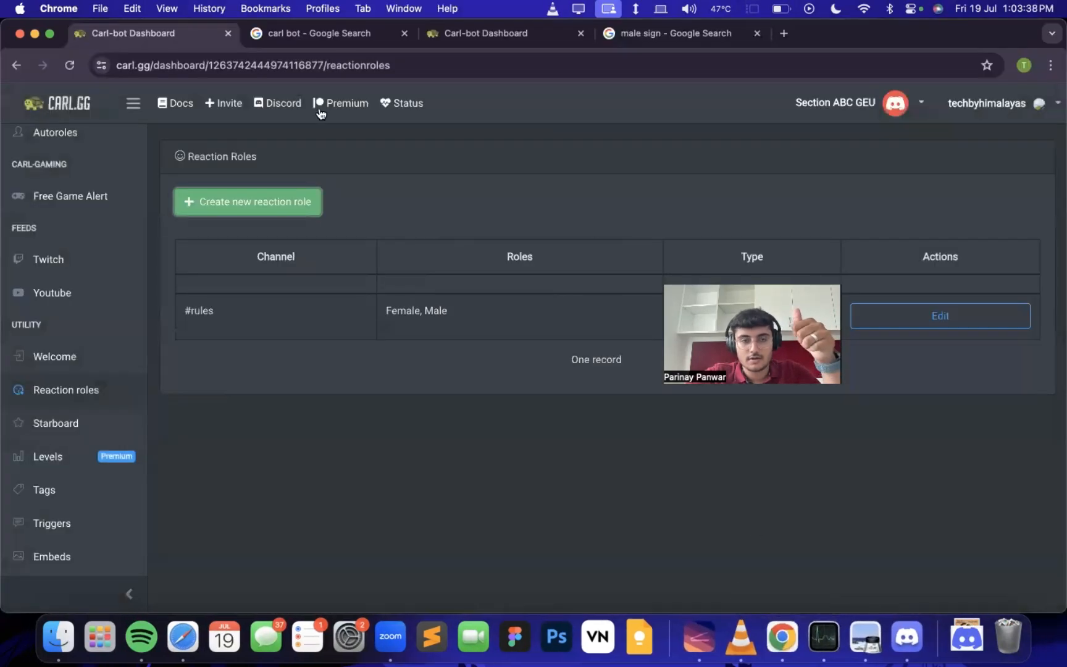
click(943, 315)
scroll(414, 247, down, 5)
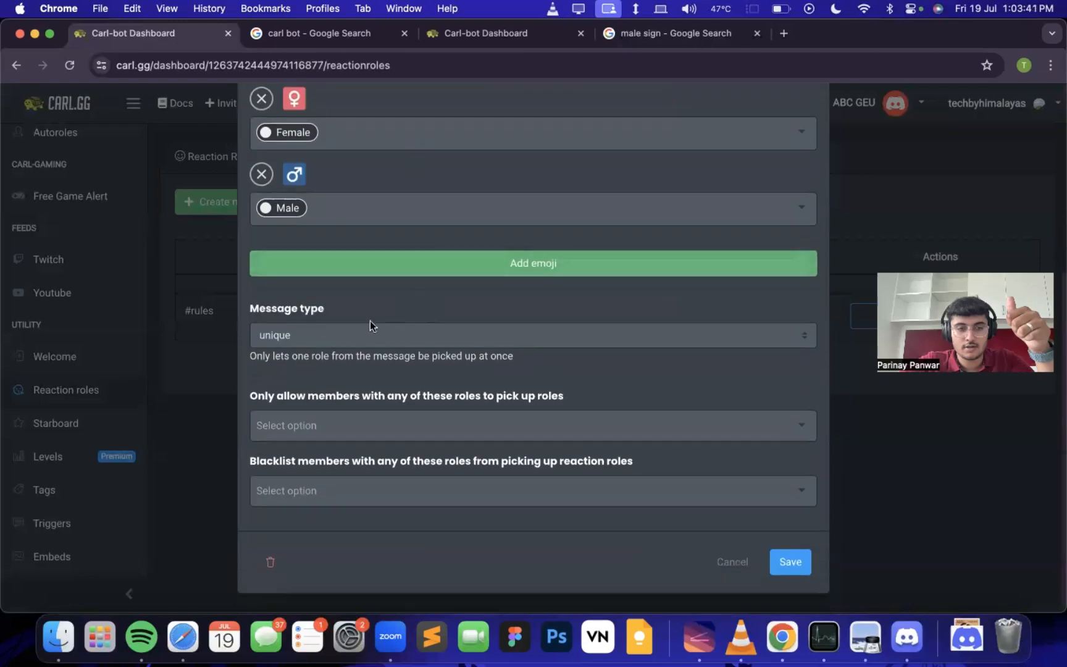
scroll(382, 232, up, 5)
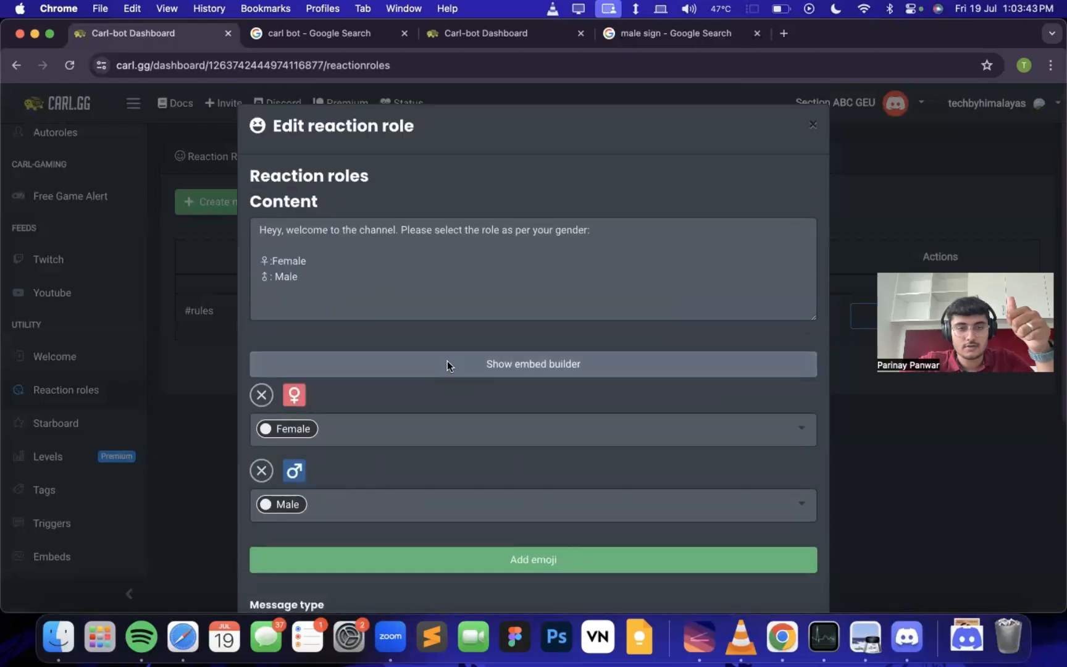
scroll(441, 327, down, 3)
scroll(441, 326, down, 3)
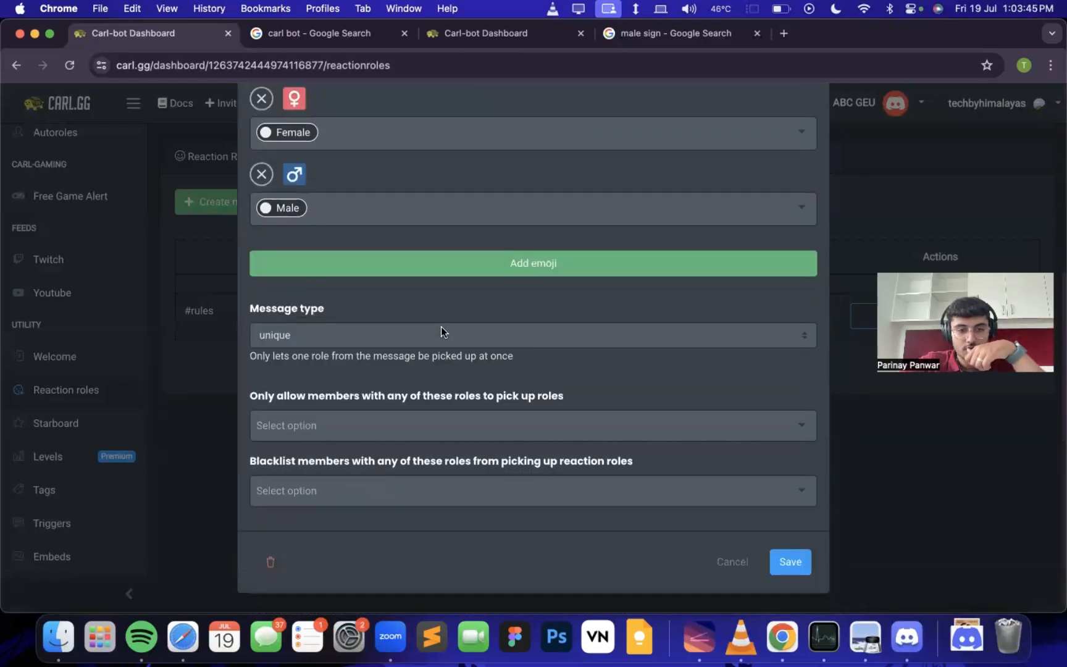
scroll(562, 352, up, 5)
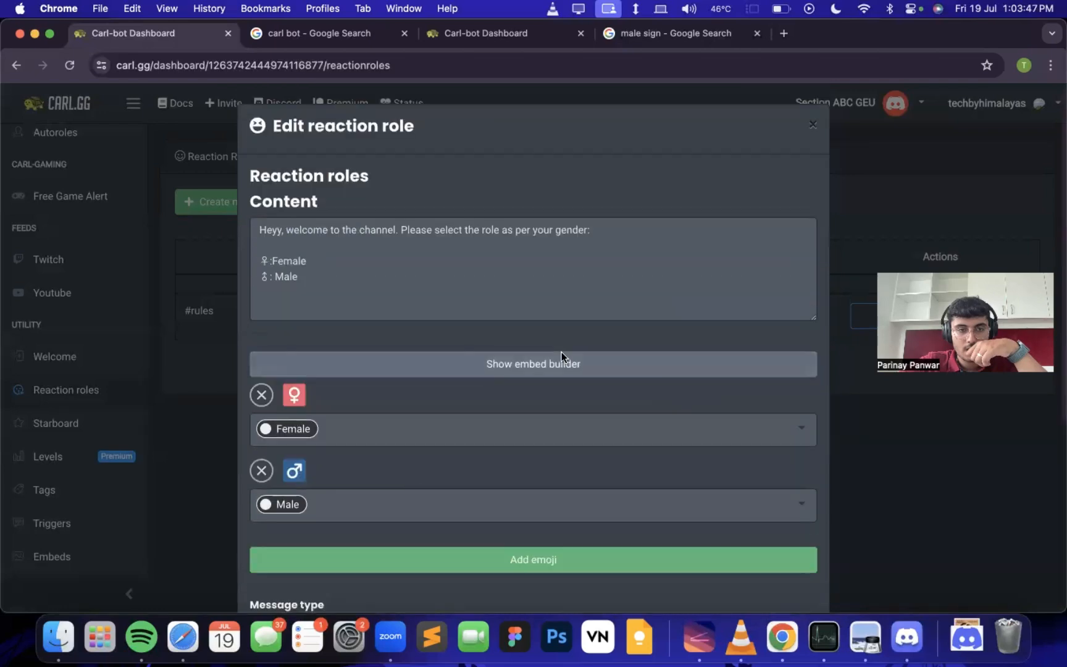
scroll(559, 361, down, 5)
scroll(566, 336, up, 5)
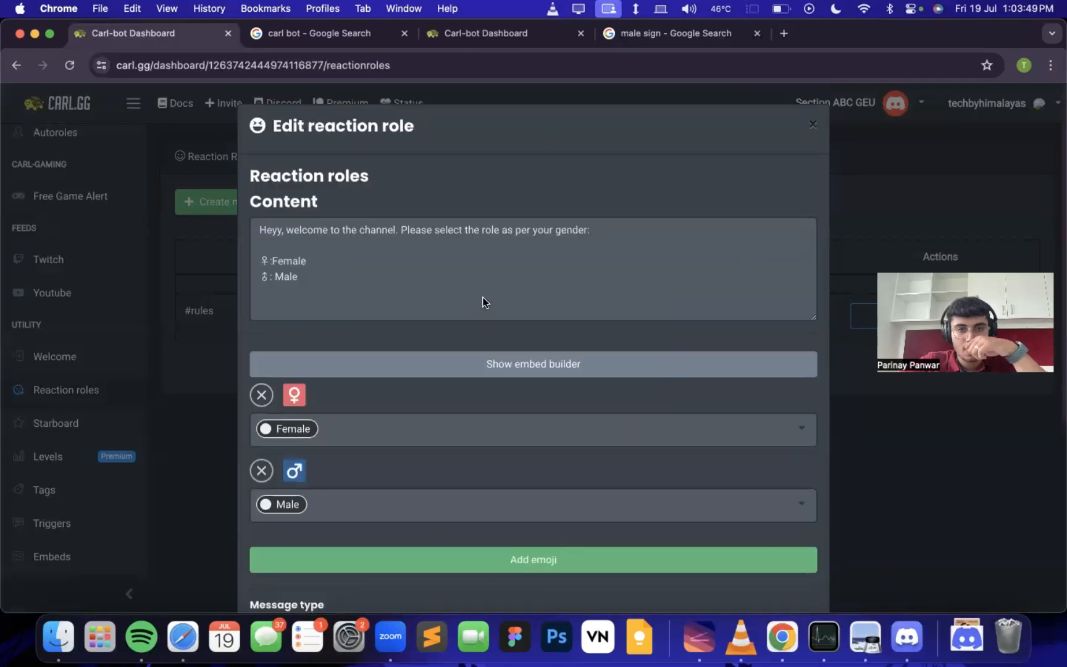
Show the embed builder for the #rules reaction role and delete all of its message content text.
click(473, 359)
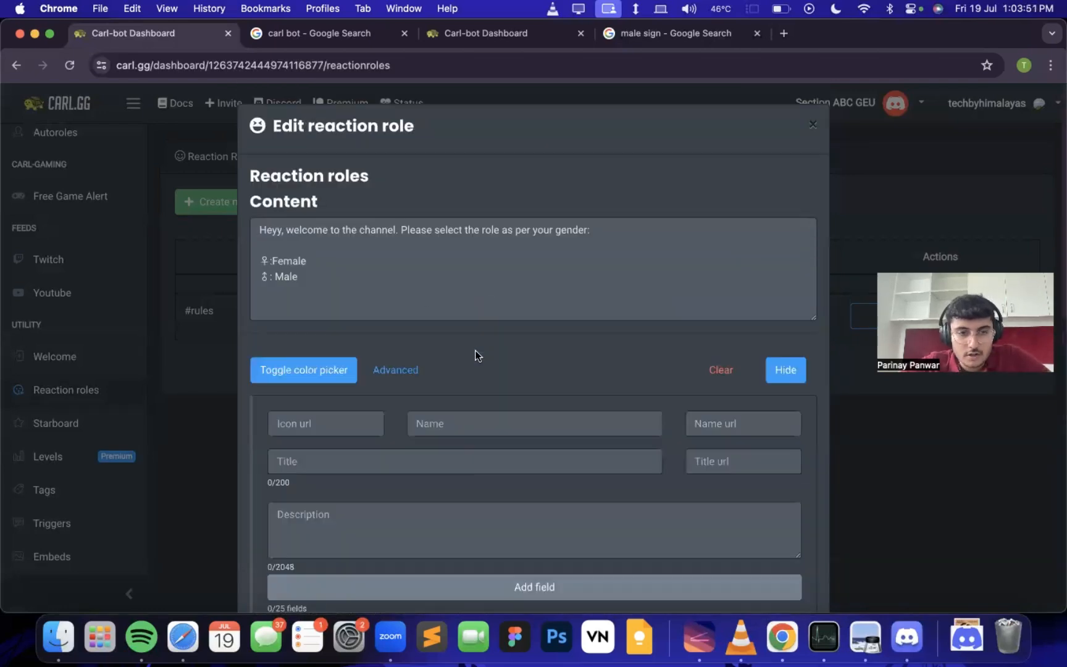
scroll(468, 318, down, 5)
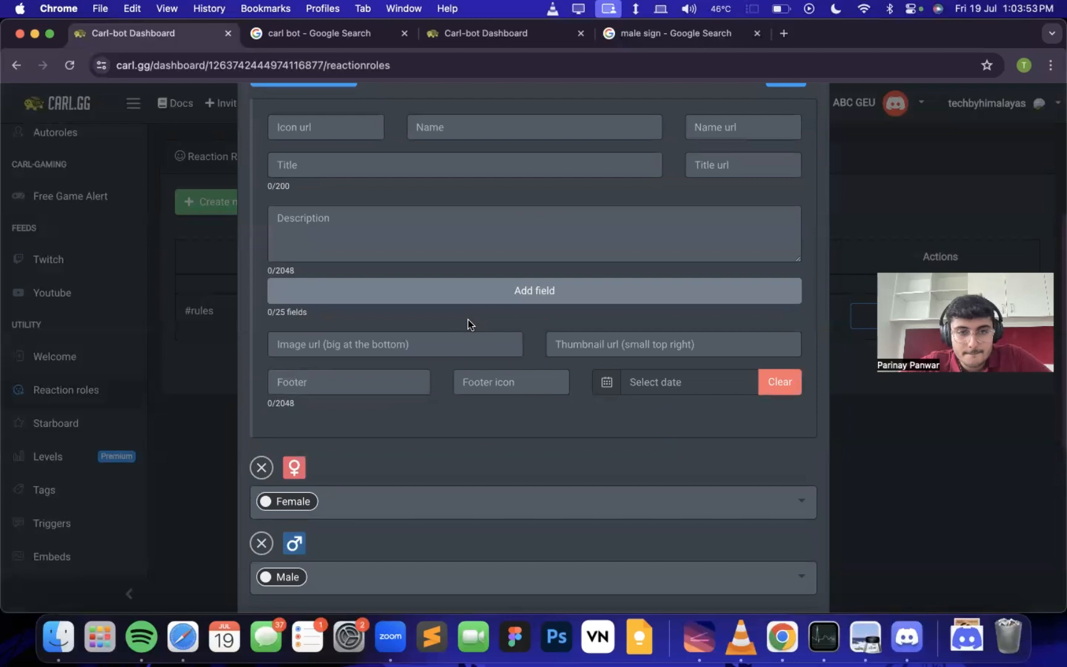
scroll(468, 322, down, 5)
scroll(468, 323, down, 2)
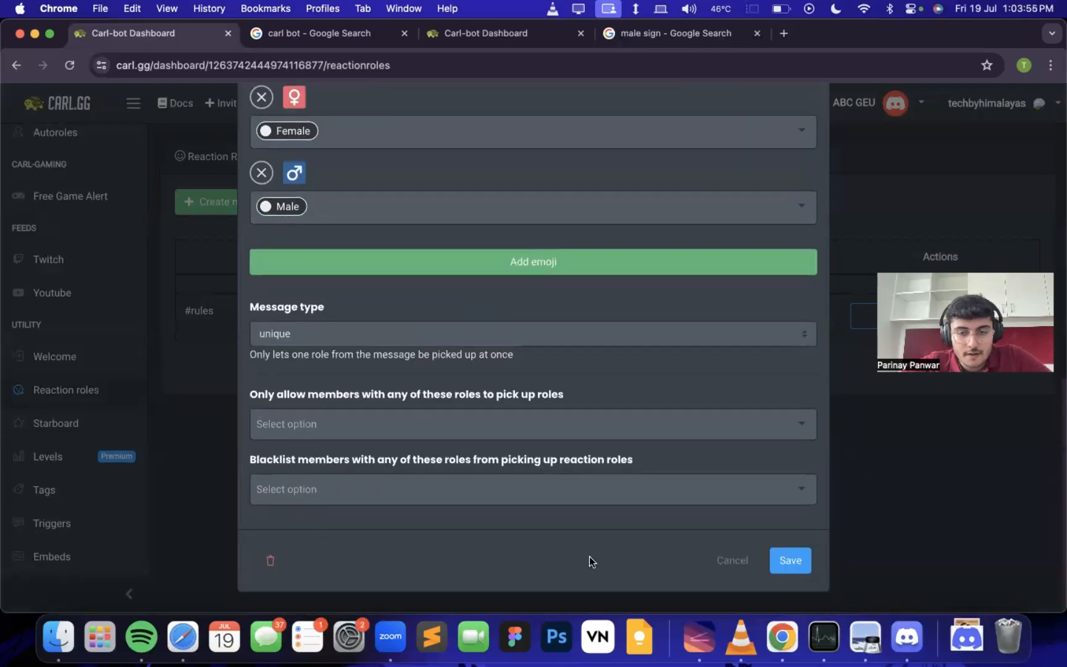
scroll(341, 189, up, 10)
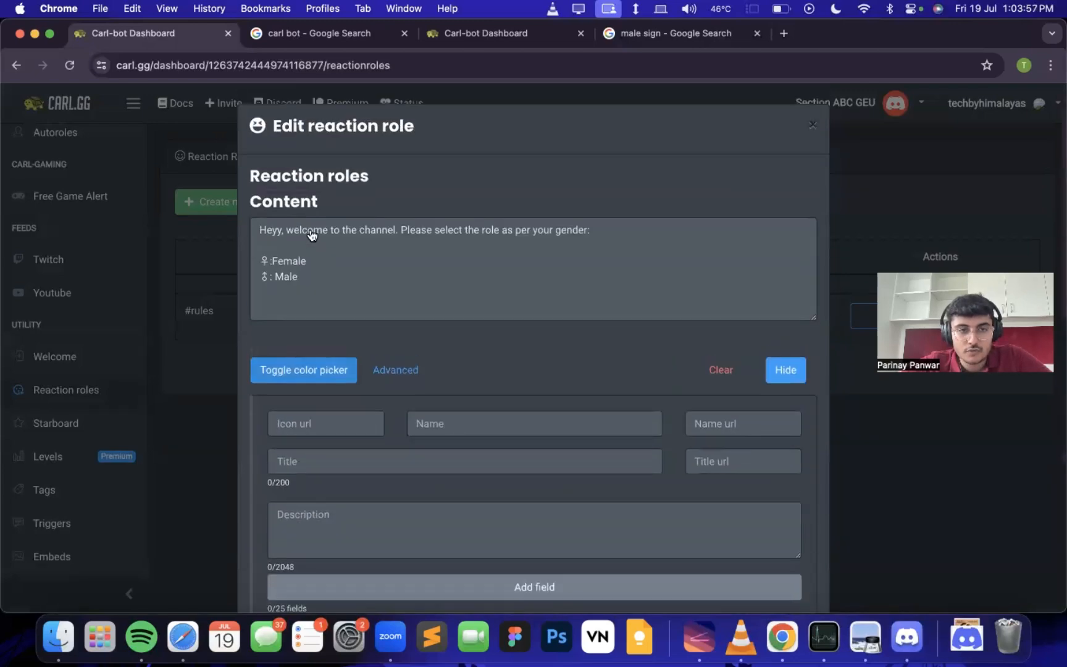
drag(326, 276, 243, 201)
key(BackSpace)
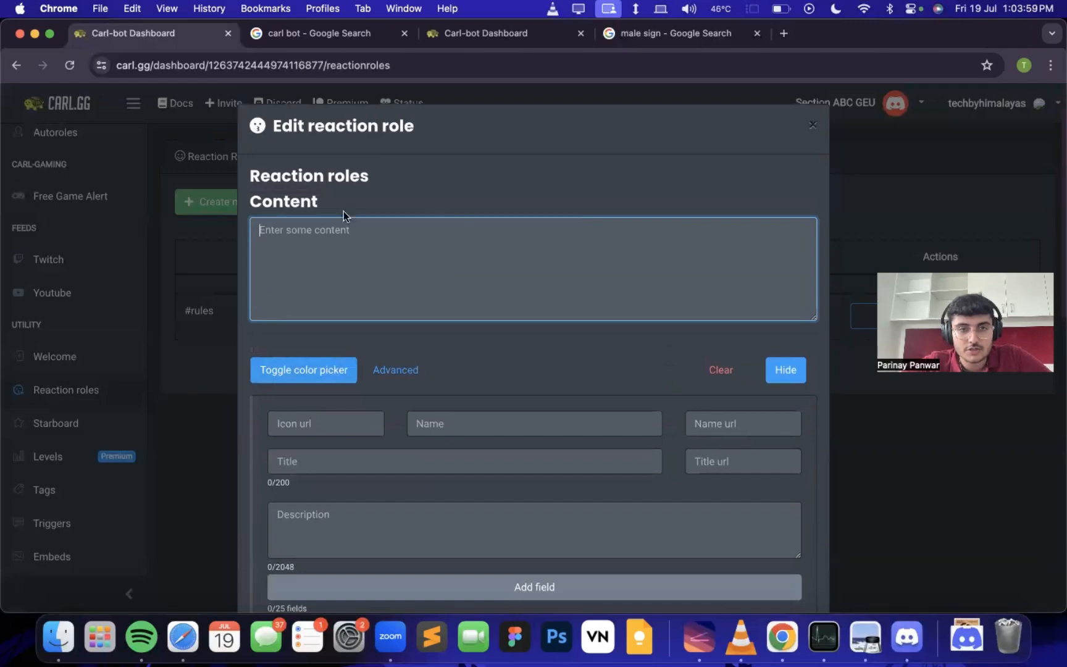
Delete the #rules reaction role, then switch to Discord and delete Carl-bot's gender role message from the rules channel.
scroll(379, 248, down, 10)
click(269, 559)
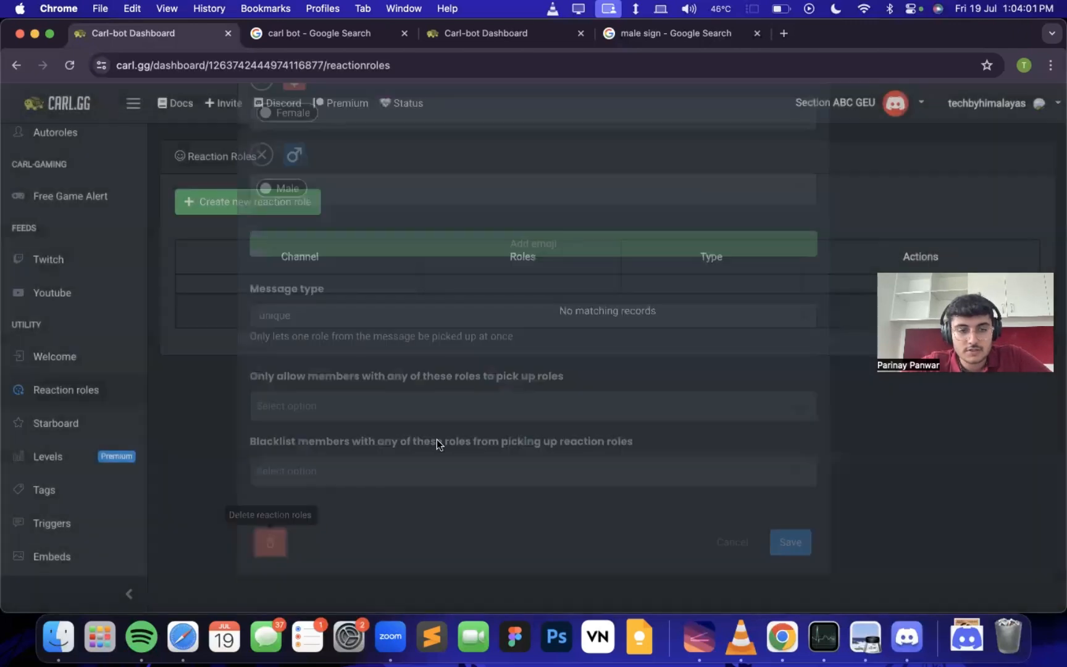
click(907, 636)
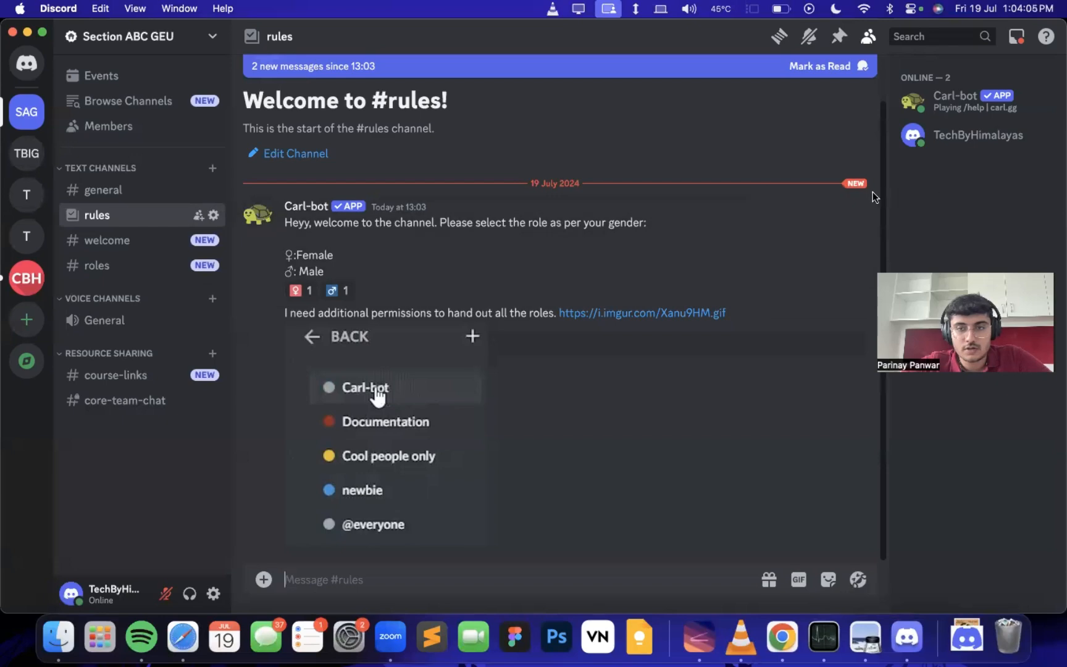
click(855, 196)
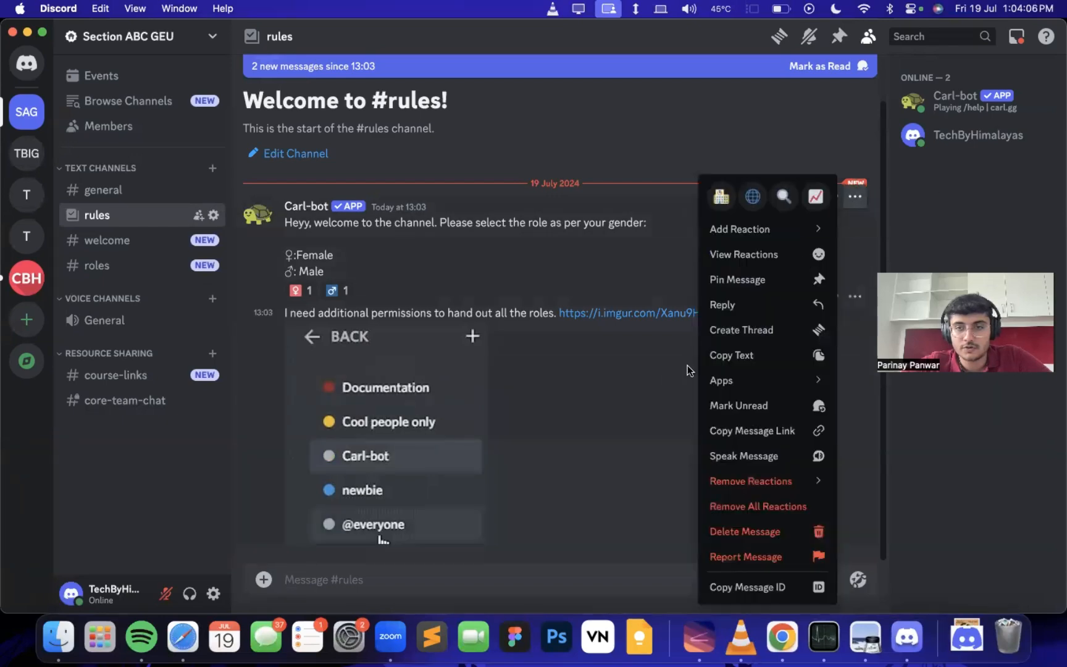
click(763, 532)
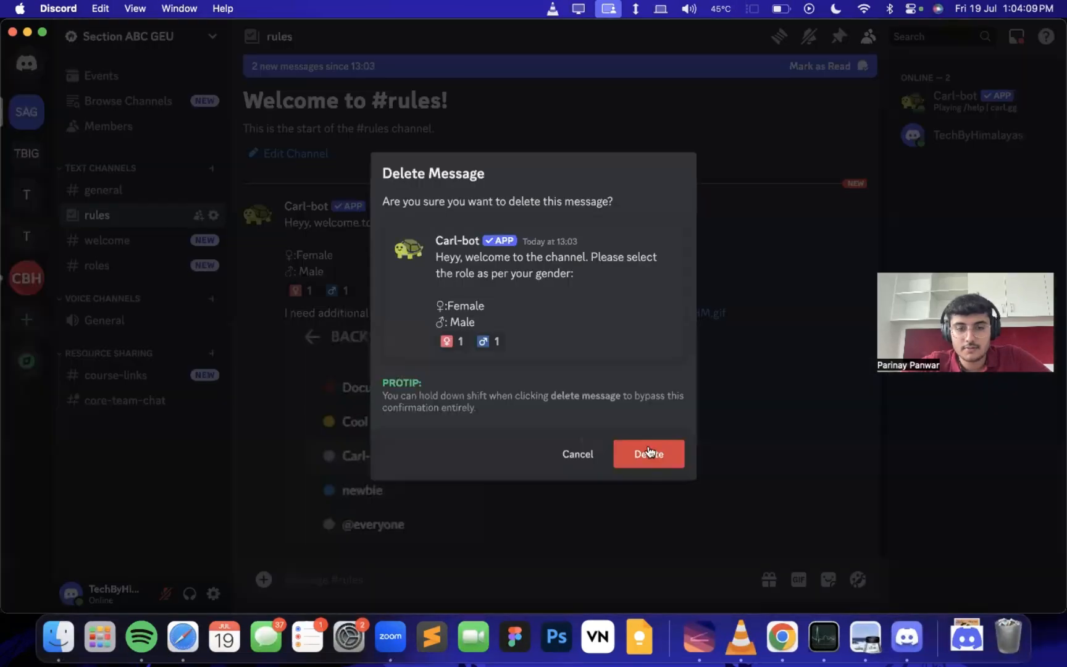
click(661, 455)
Switch to Chrome and start a #roles reaction role reading "Heyy, welcome to the channel. Please select the role as per your gender: ♀:Female ♂: Male".
key(super+Tab)
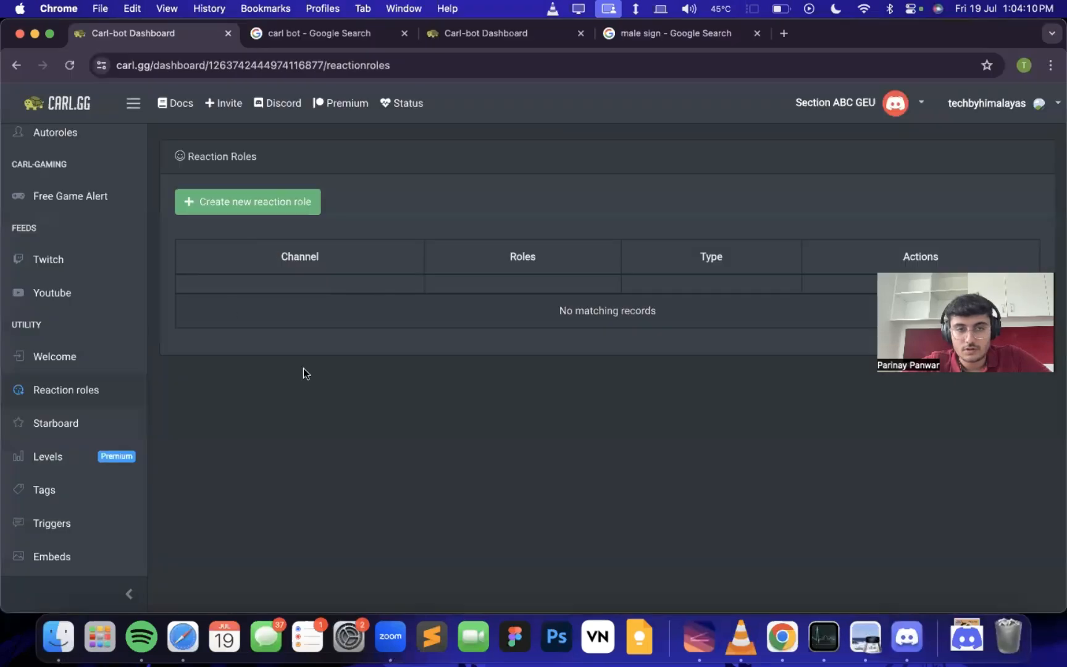
click(248, 202)
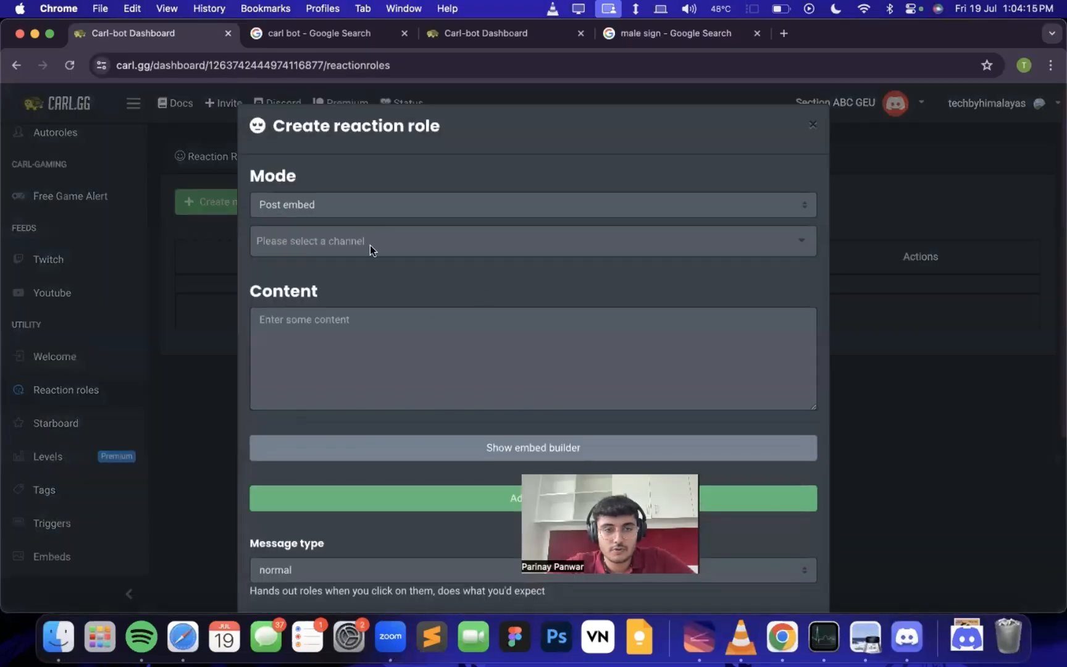
click(370, 246)
click(369, 391)
click(345, 326)
text(Hey, welcome to the channel. Please select the role as per your gender.  ♀ :Female ♂ : Male)
scroll(371, 297, down, 5)
Add the Male Sign emoji to the reaction role and assign the Male role to it.
click(400, 246)
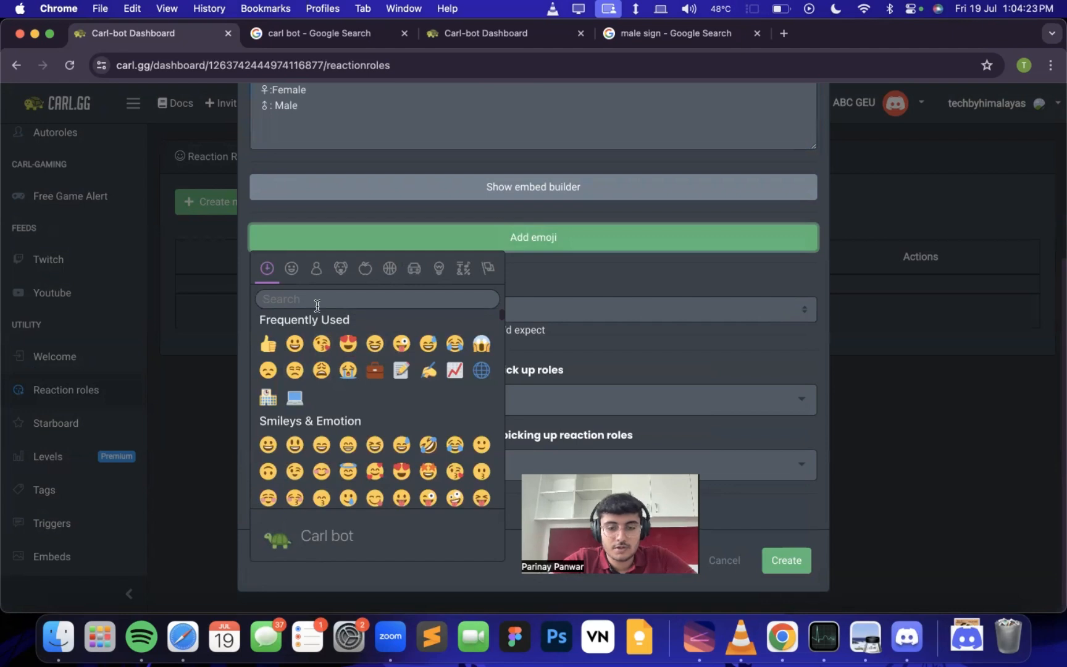
click(312, 298)
text(male)
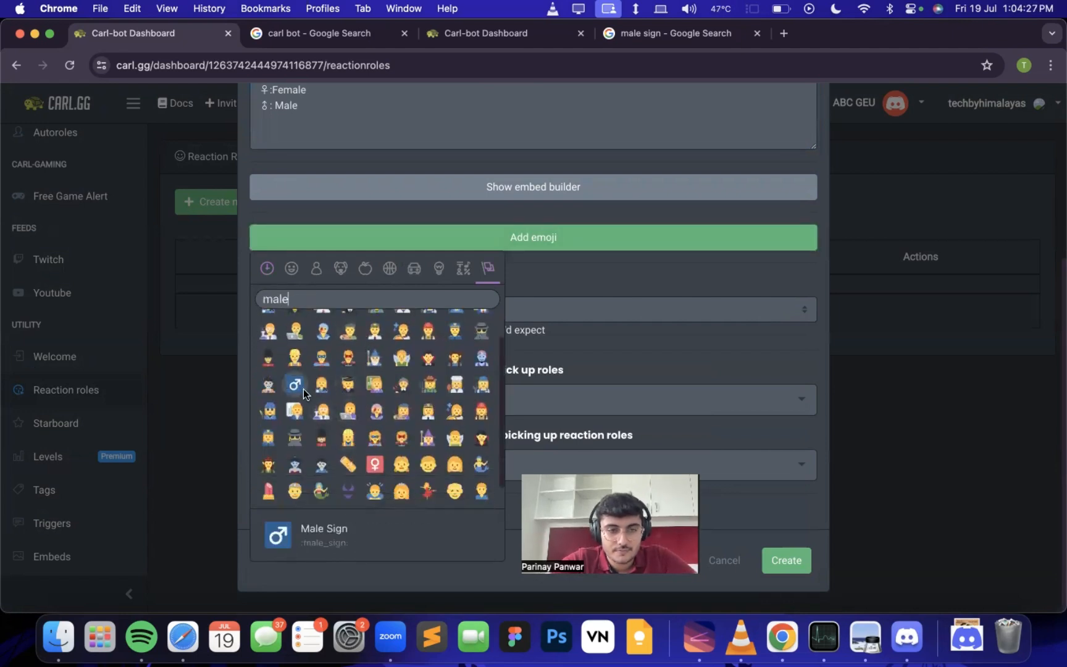
click(309, 398)
click(314, 247)
text(M)
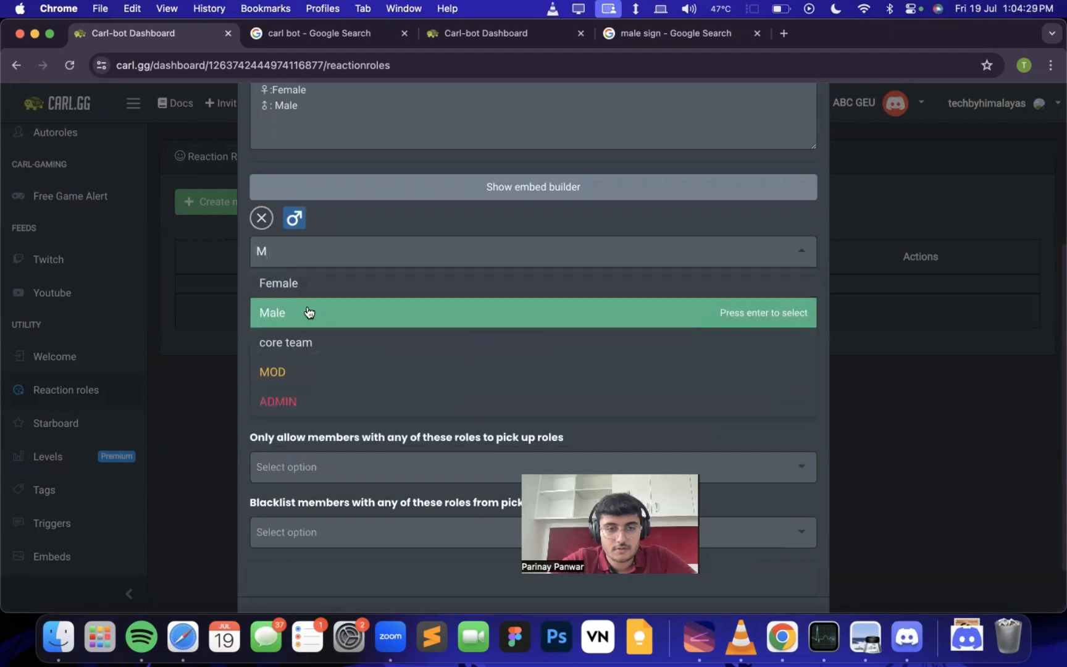
click(337, 309)
Add the female sign emoji as a second reaction and assign the Female role to it.
click(342, 313)
click(330, 369)
key(super+a)
text(fa)
key(BackSpace)
text(emale)
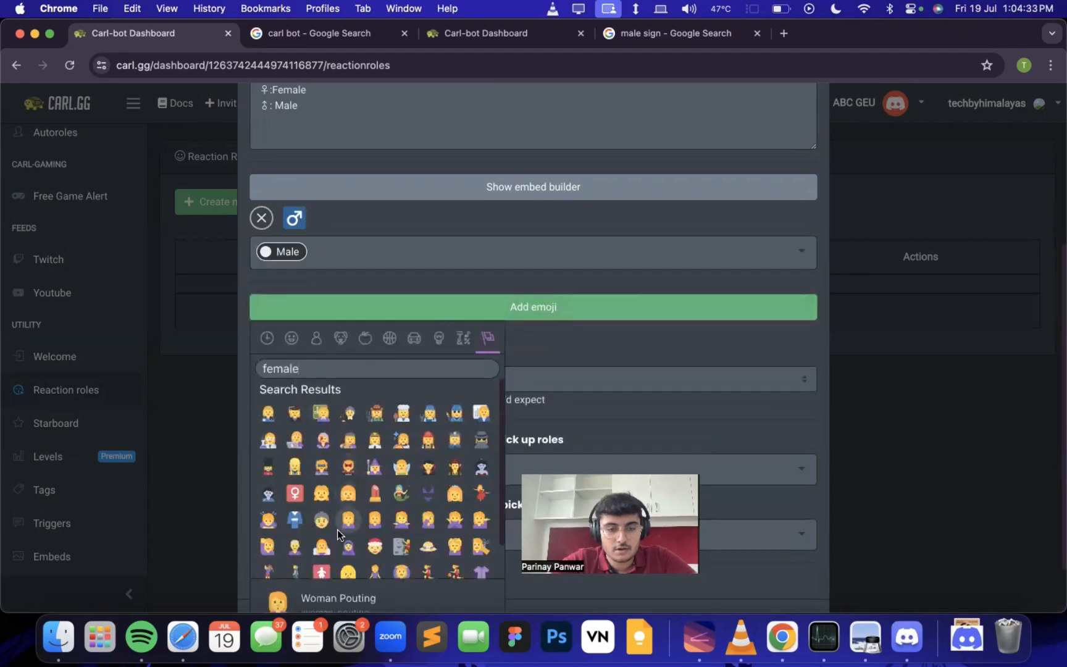
click(299, 493)
click(317, 332)
text(Fem)
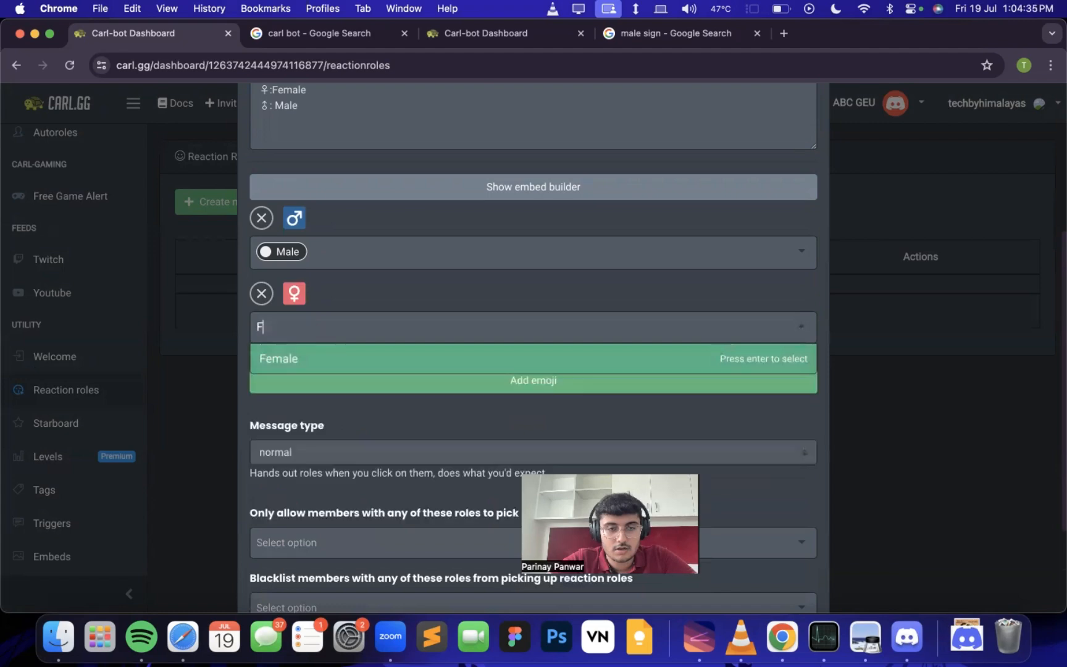
key(Return)
Set the message type to unique, review the channel and content, and create the #roles reaction role.
scroll(366, 489, down, 5)
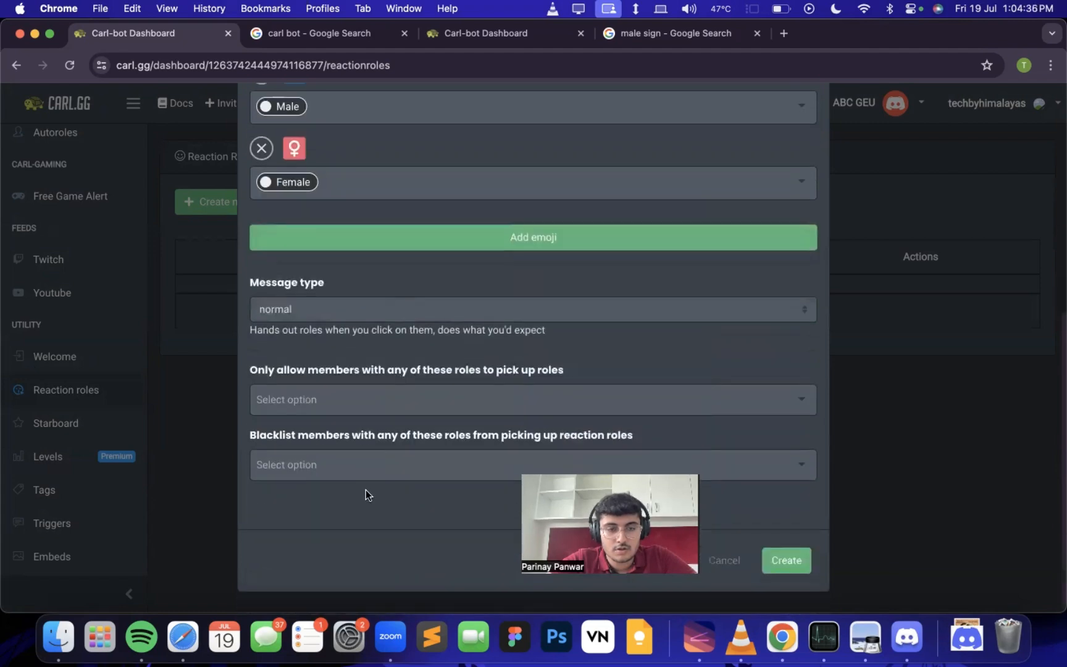
click(339, 310)
click(332, 340)
click(323, 313)
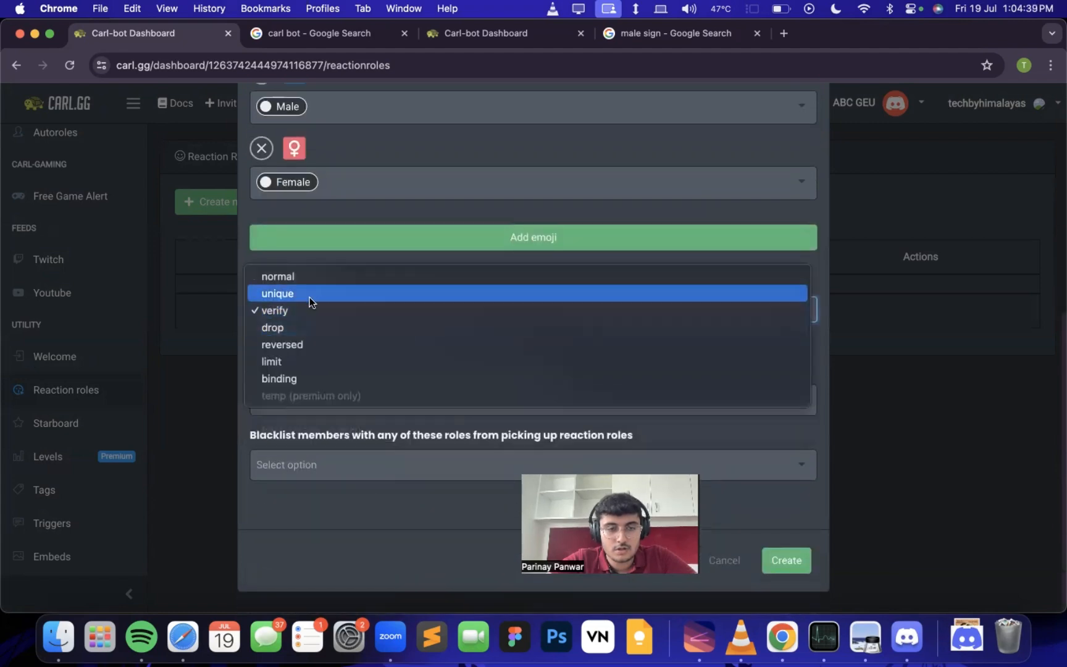
click(502, 415)
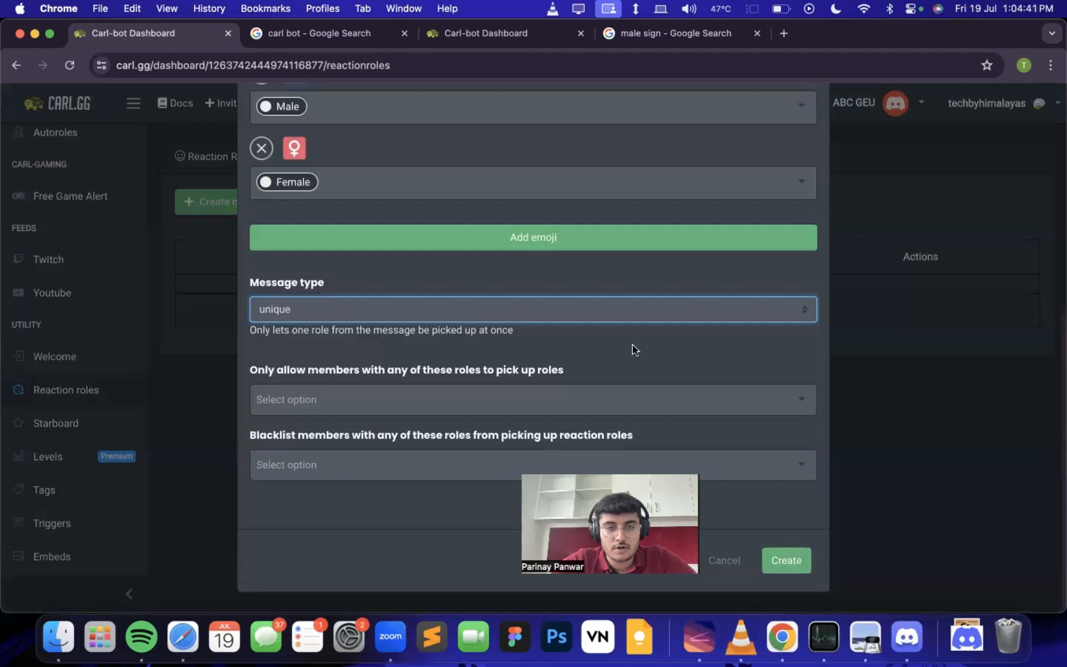
scroll(633, 345, up, 7)
scroll(388, 322, down, 7)
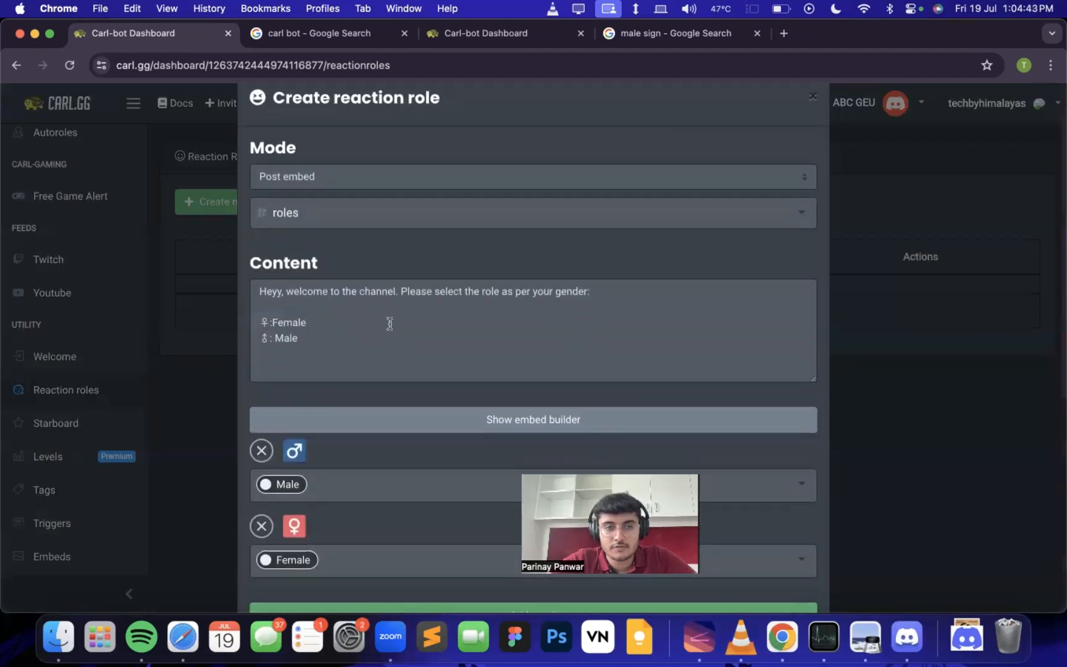
click(786, 560)
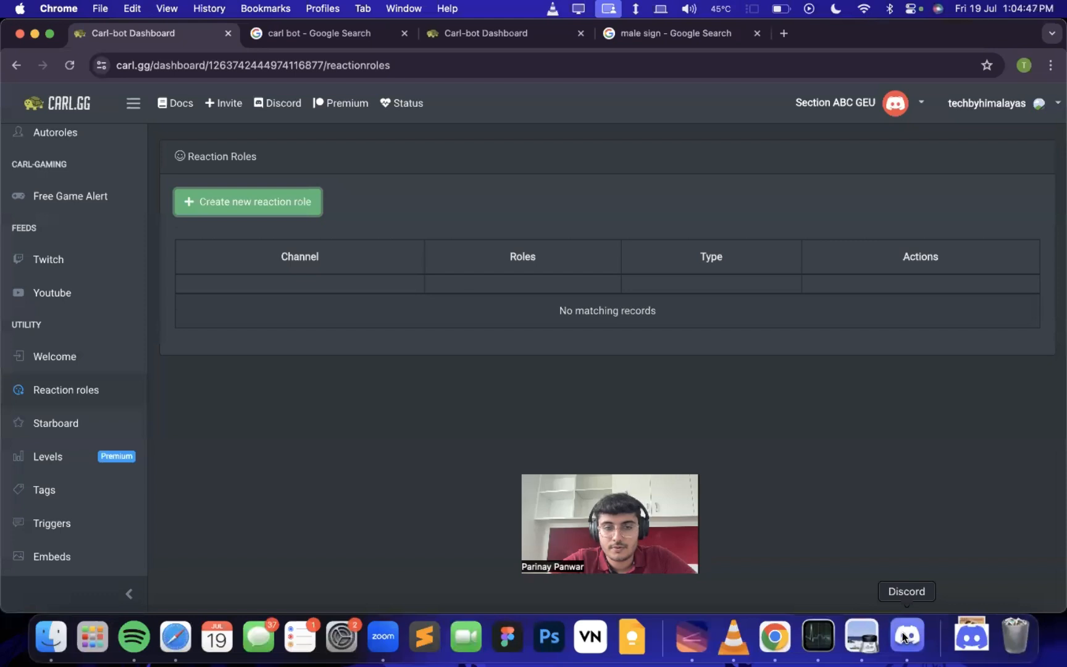
Switch to Discord and open the roles channel to check the message posted by Carl-bot.
click(906, 636)
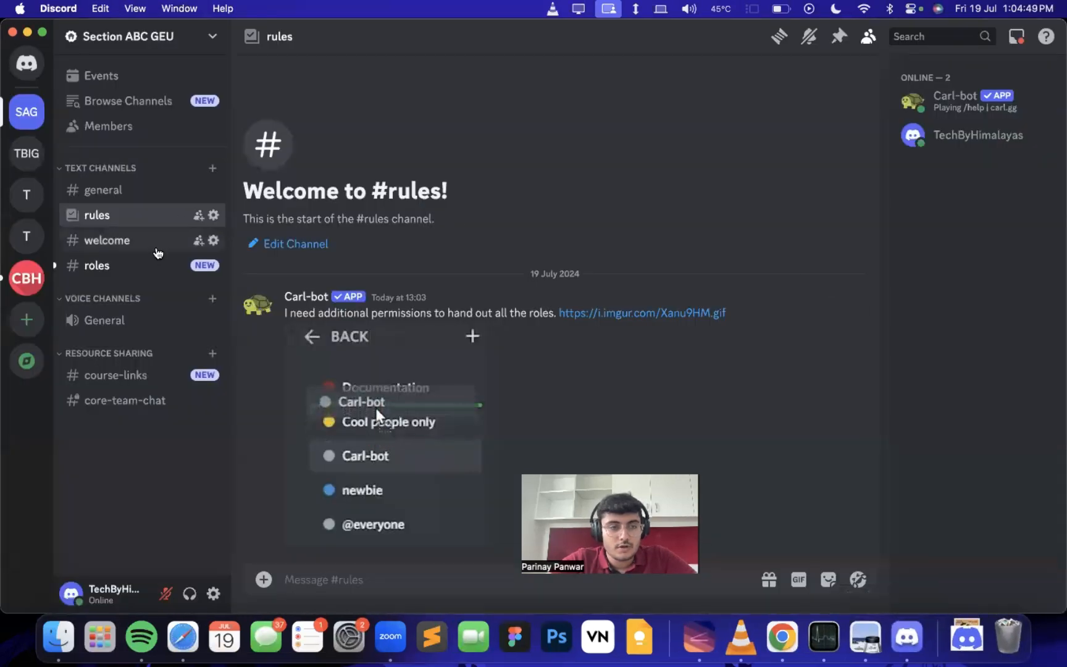
click(185, 264)
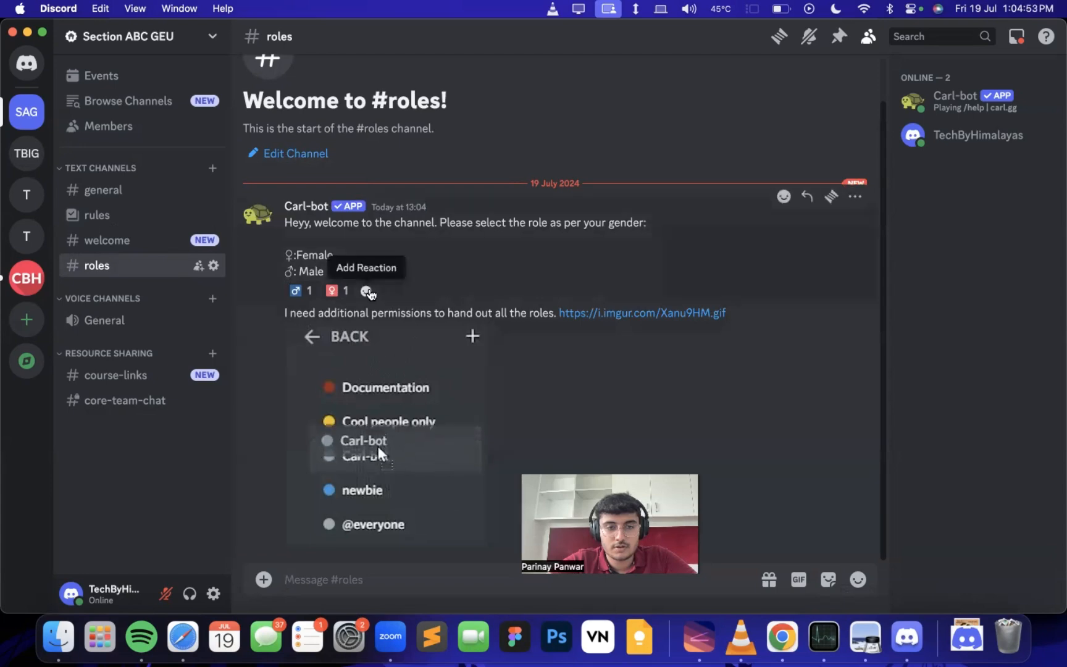
scroll(371, 293, up, 1)
scroll(371, 293, up, 1)
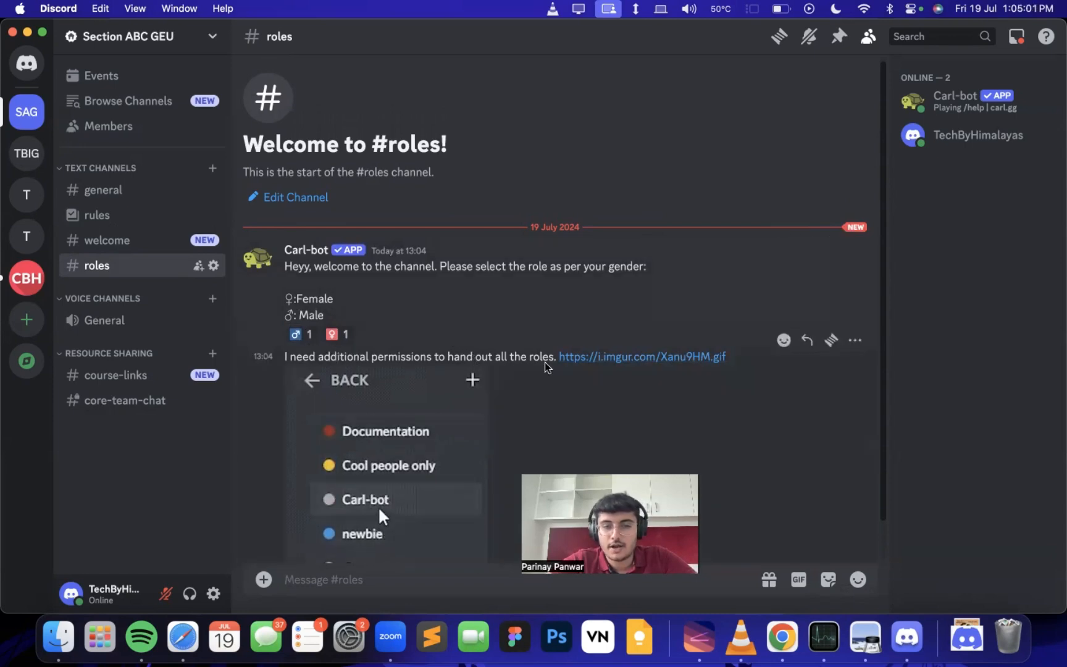
Open the imgur link in Carl-bot's permissions message and examine how the bot's role is reordered.
click(580, 357)
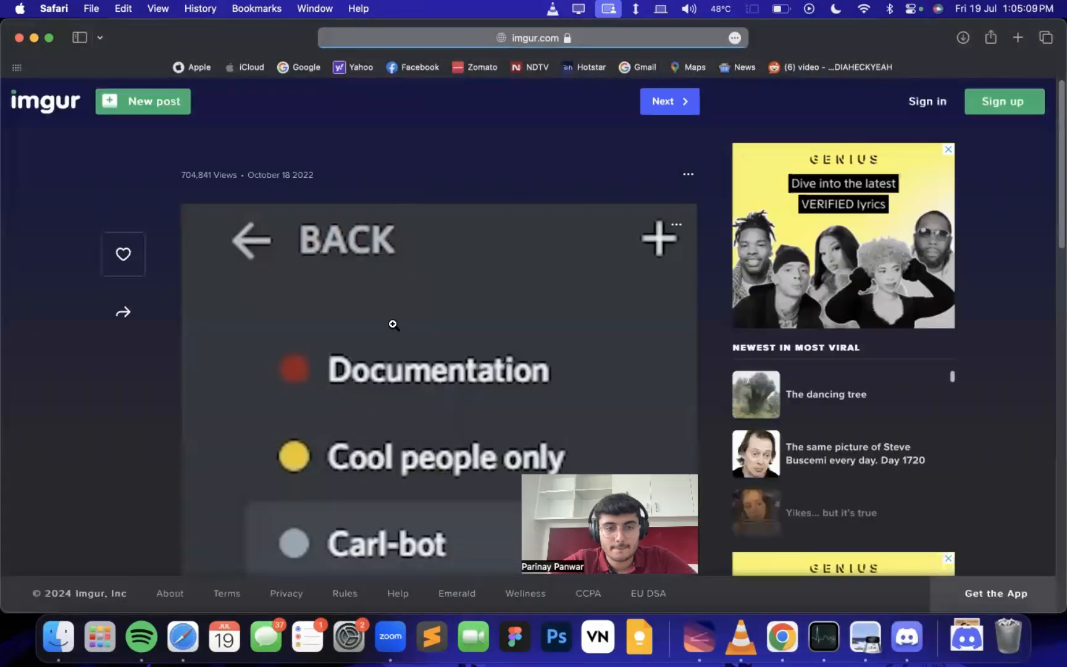
scroll(394, 321, down, 3)
scroll(393, 366, down, 6)
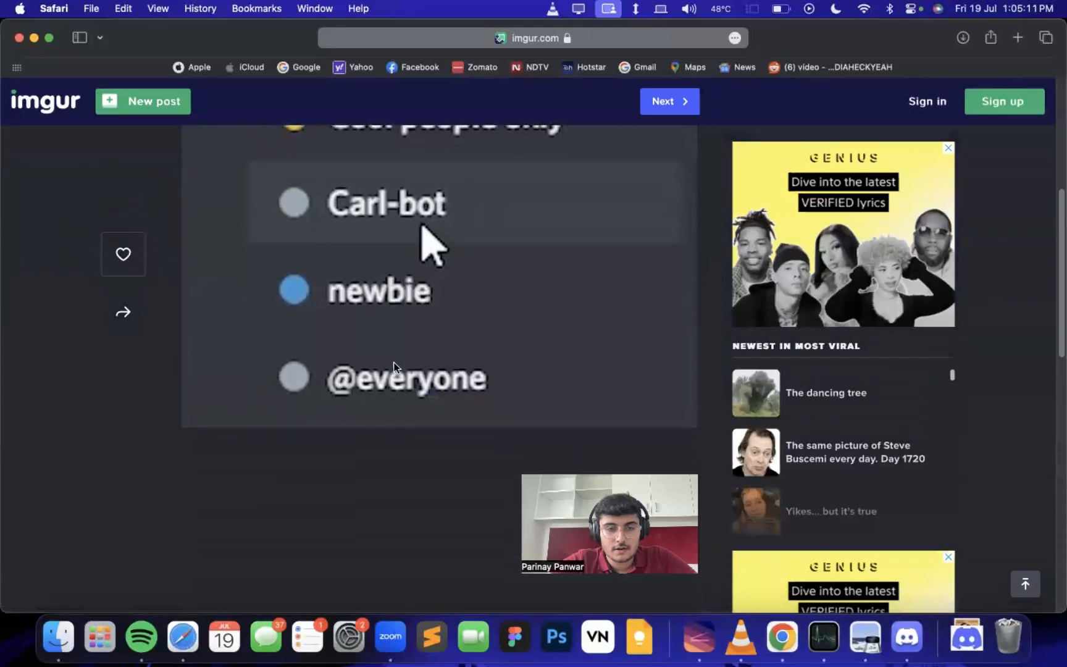
scroll(395, 365, up, 5)
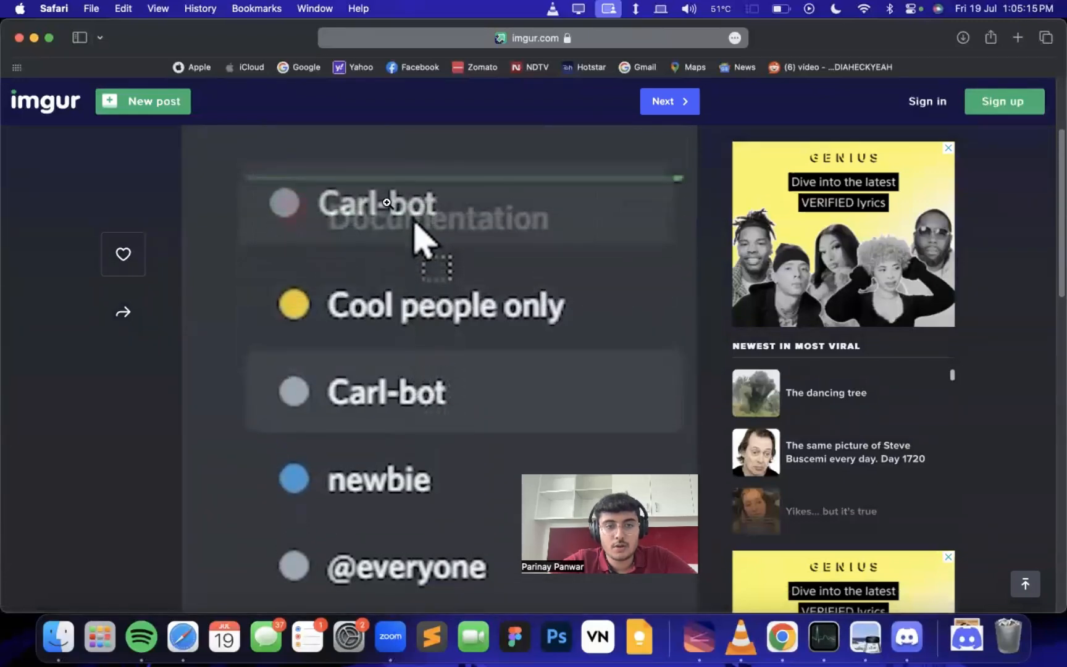
scroll(389, 297, down, 10)
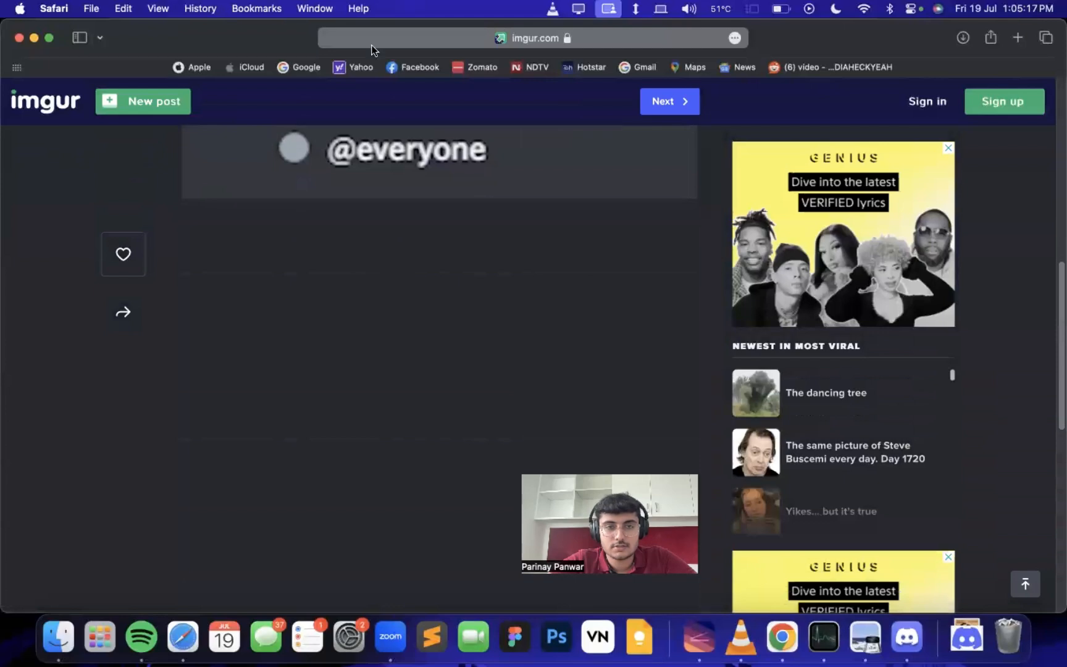
Return to Discord, move the carl-bot role above ADMIN in the server's role list and save the changes.
key(super+Tab)
click(129, 36)
click(155, 143)
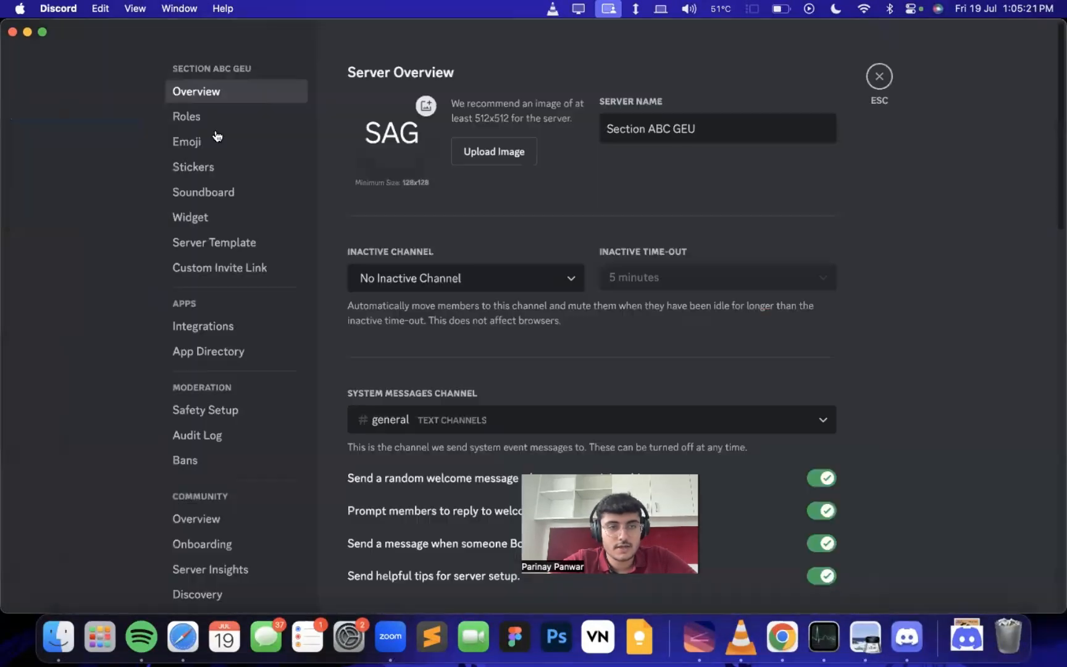
click(214, 117)
scroll(423, 345, down, 1)
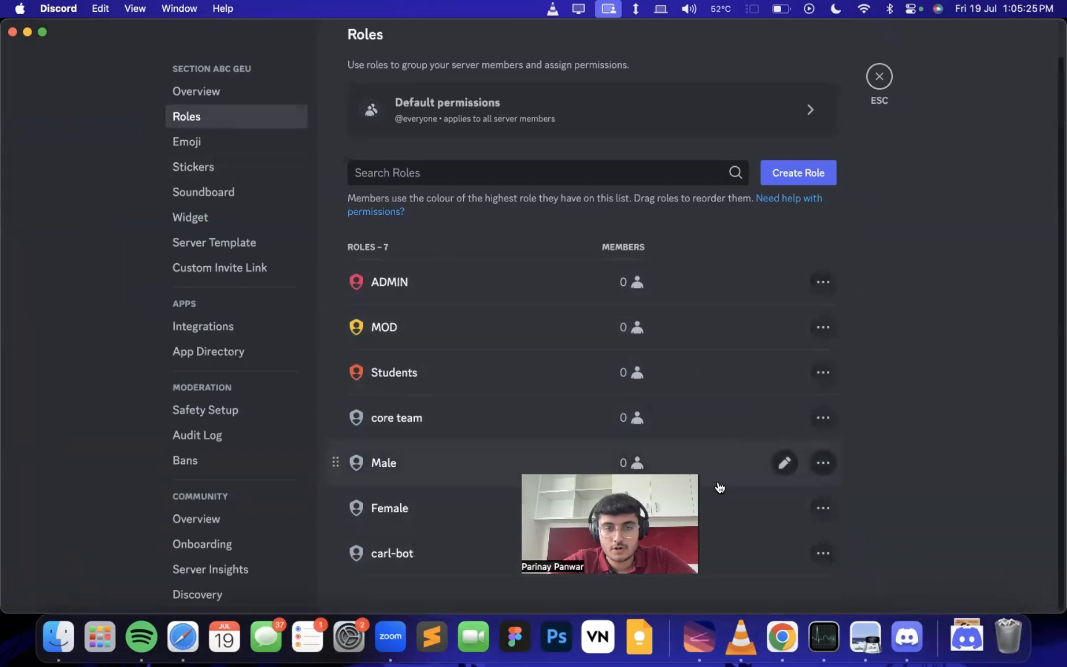
drag(335, 552, 352, 290)
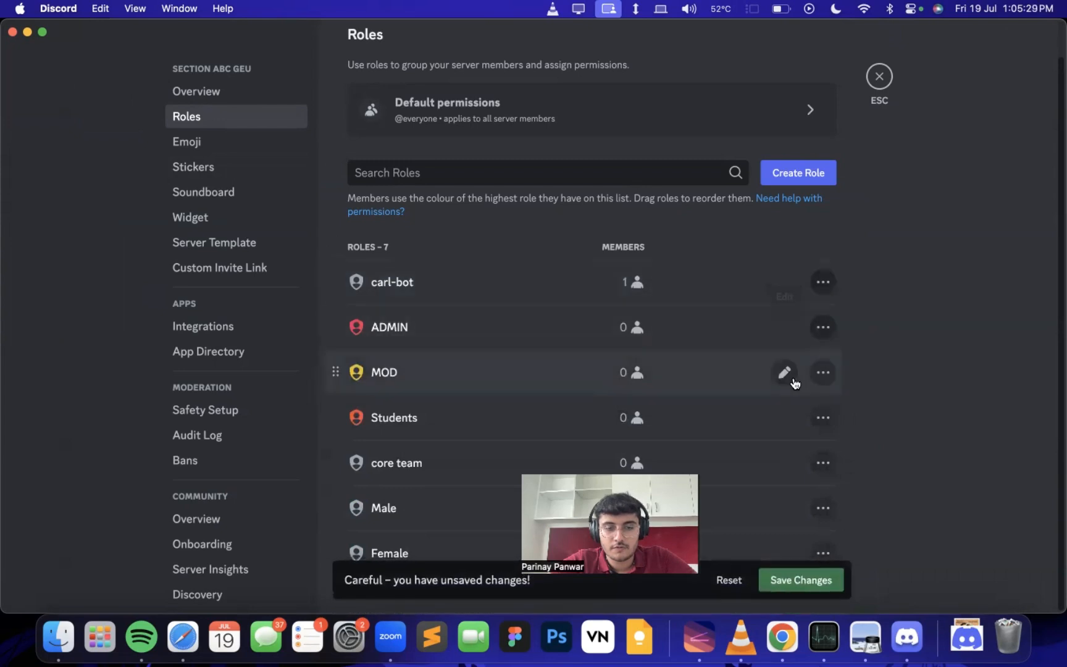
click(779, 577)
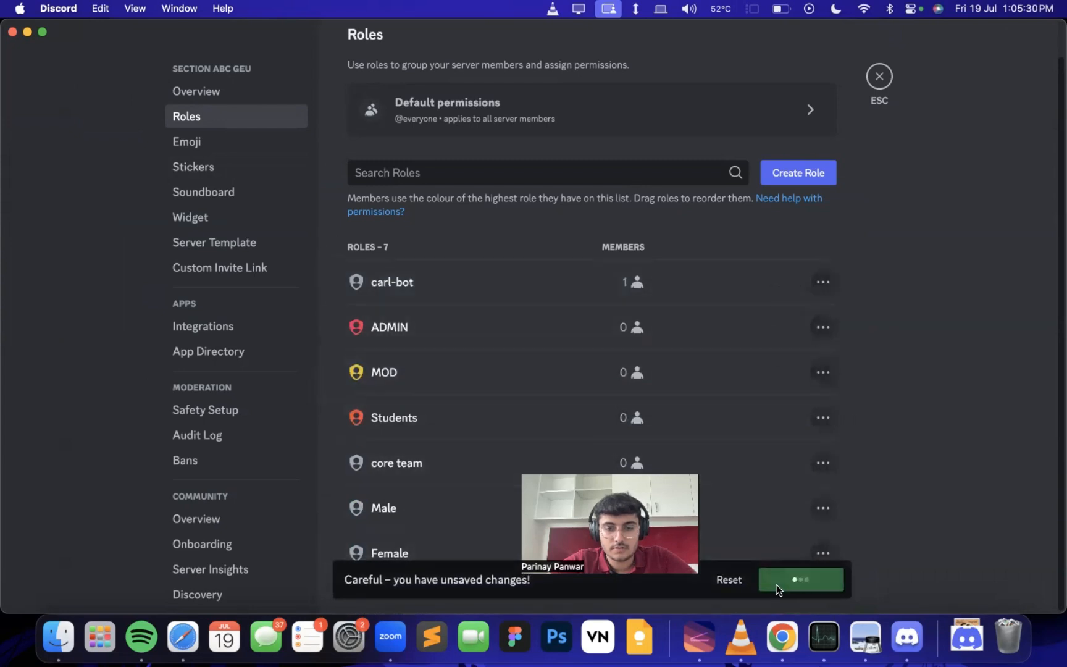
click(876, 79)
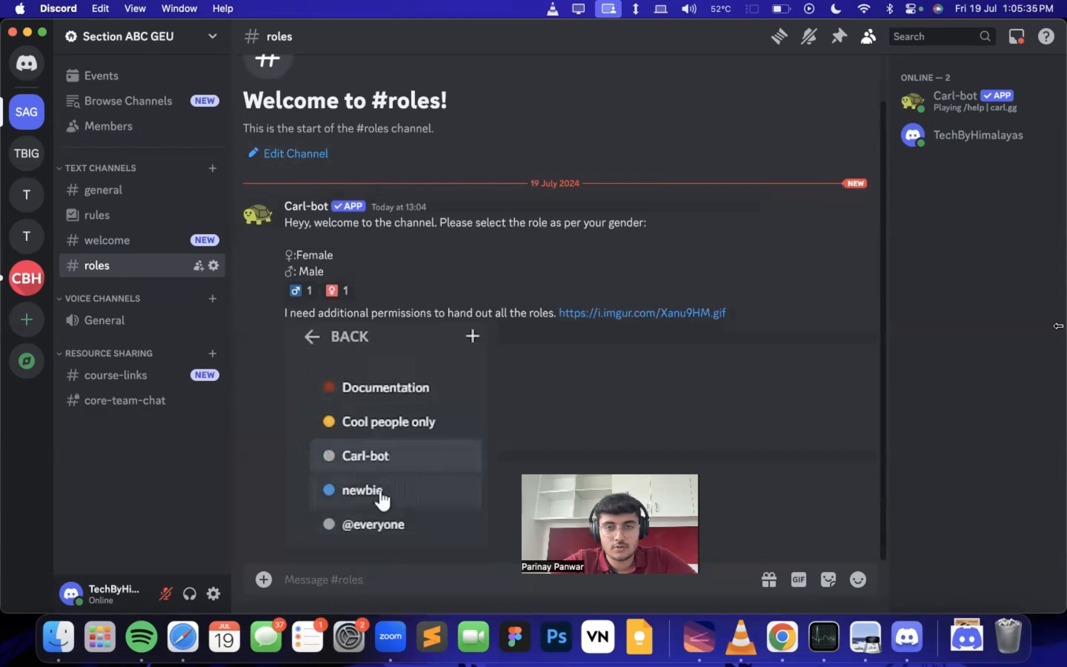
Delete Carl-bot's gender role message from the roles channel.
click(855, 197)
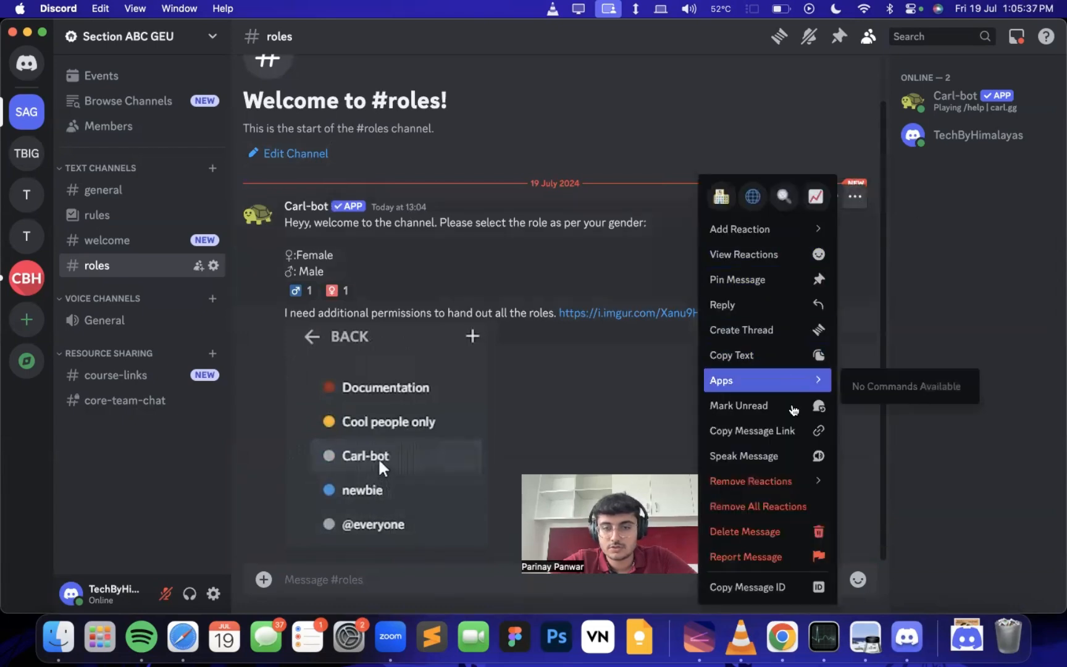
click(744, 531)
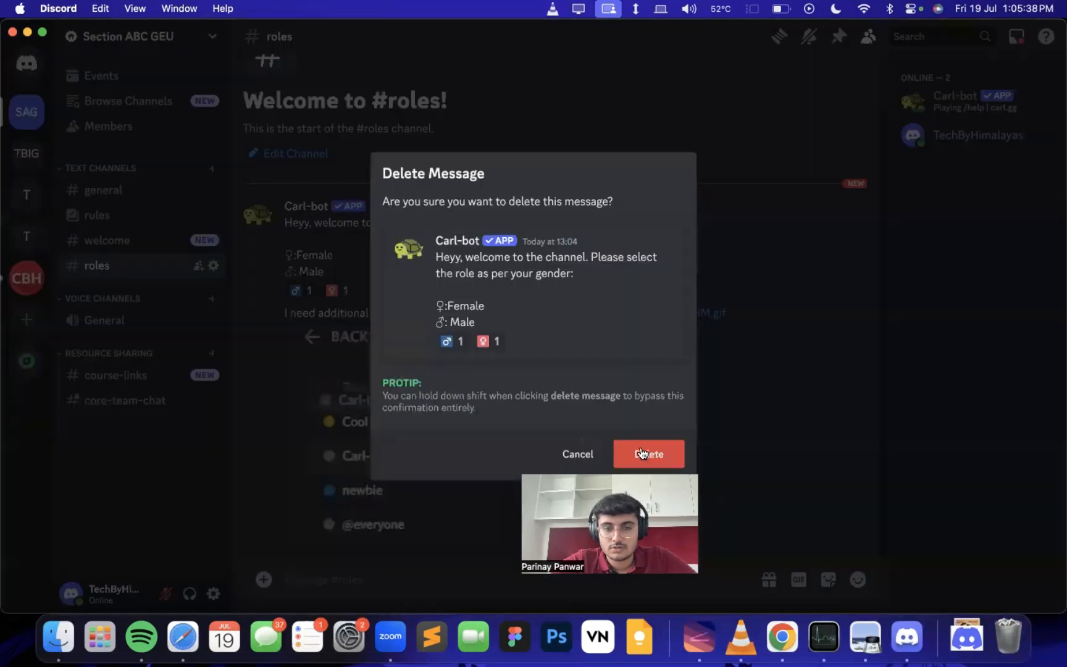
click(629, 430)
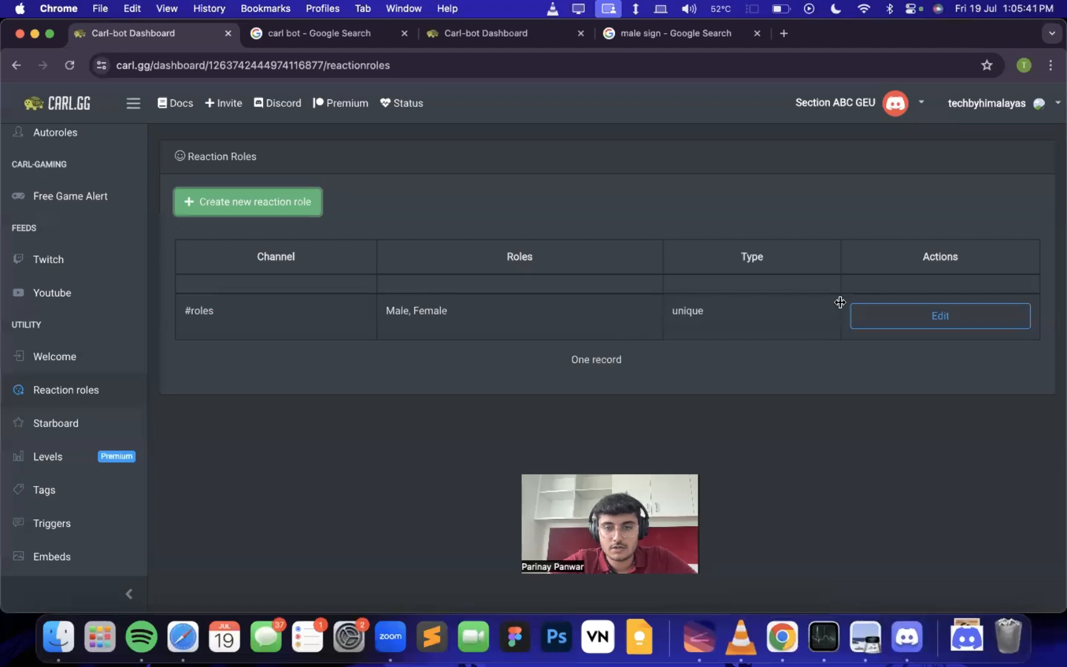
Switch to the Carl-bot dashboard in Chrome and delete the #roles reaction role.
click(854, 314)
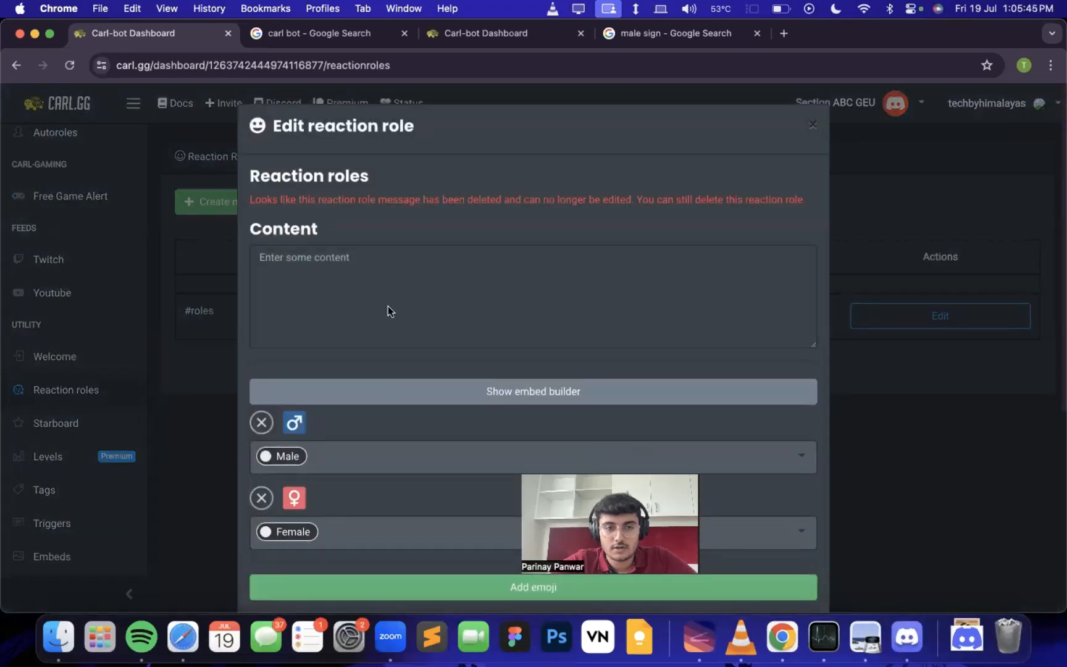
scroll(400, 466, down, 5)
click(274, 574)
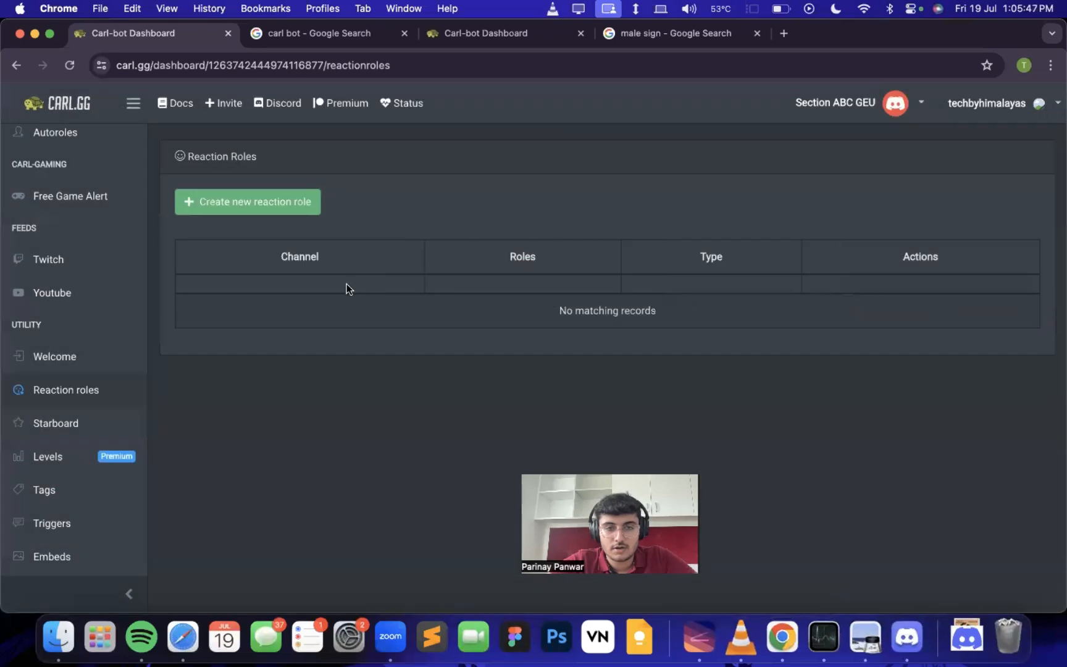
Start a #rules reaction role reading "Heyy, welcome to the channel. Please select the role as per your gender: ♀:Female ♂: Male".
click(254, 214)
click(323, 333)
text(Heyy, welcome to the channel. Please select the role as per your gender:  ♀:Female ♂: Male)
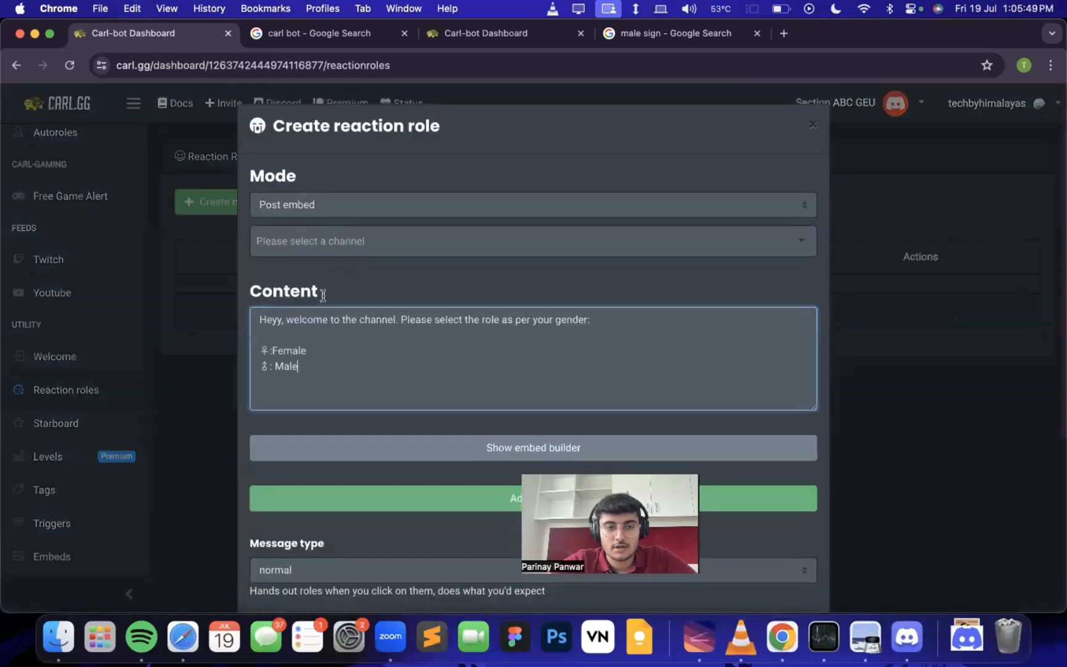
click(317, 241)
click(321, 343)
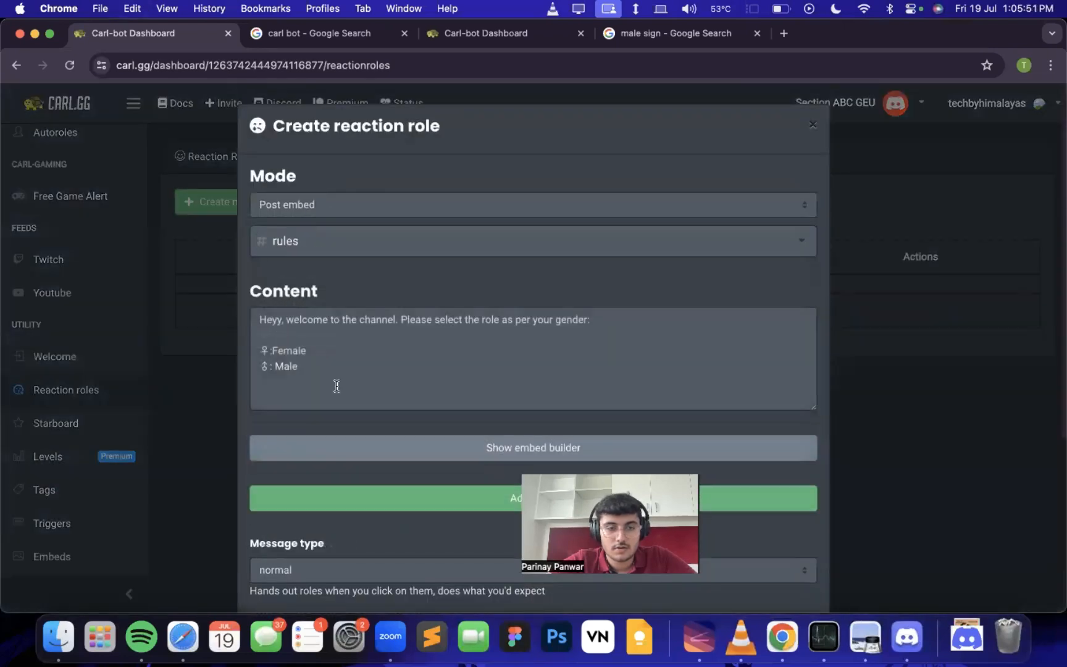
scroll(334, 376, down, 1)
click(321, 196)
click(321, 344)
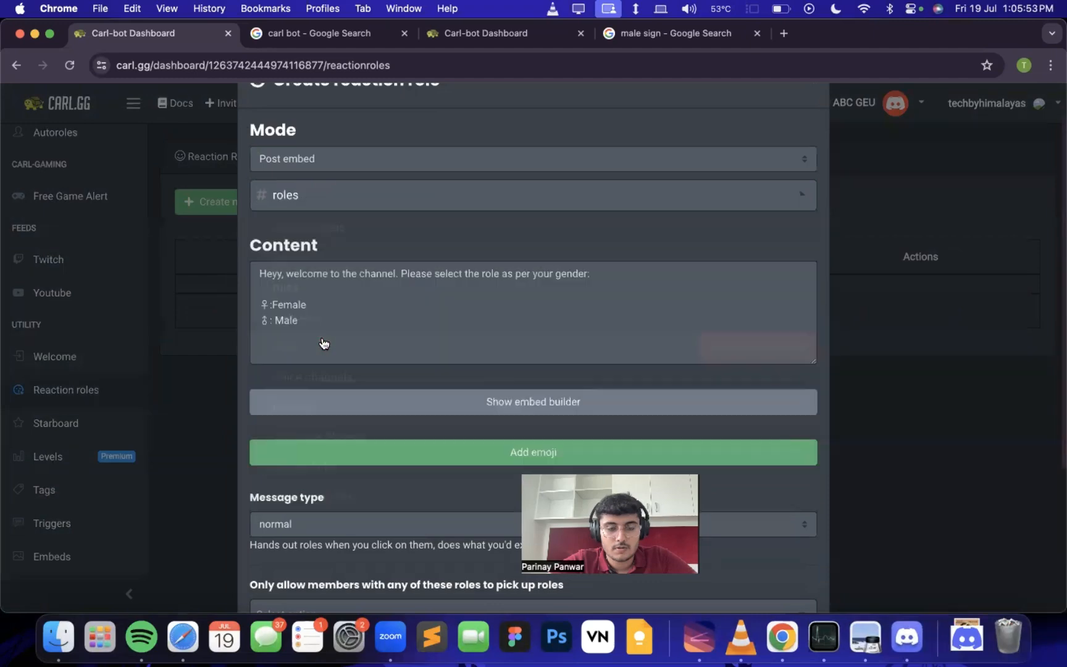
scroll(321, 336, down, 5)
click(317, 309)
click(317, 307)
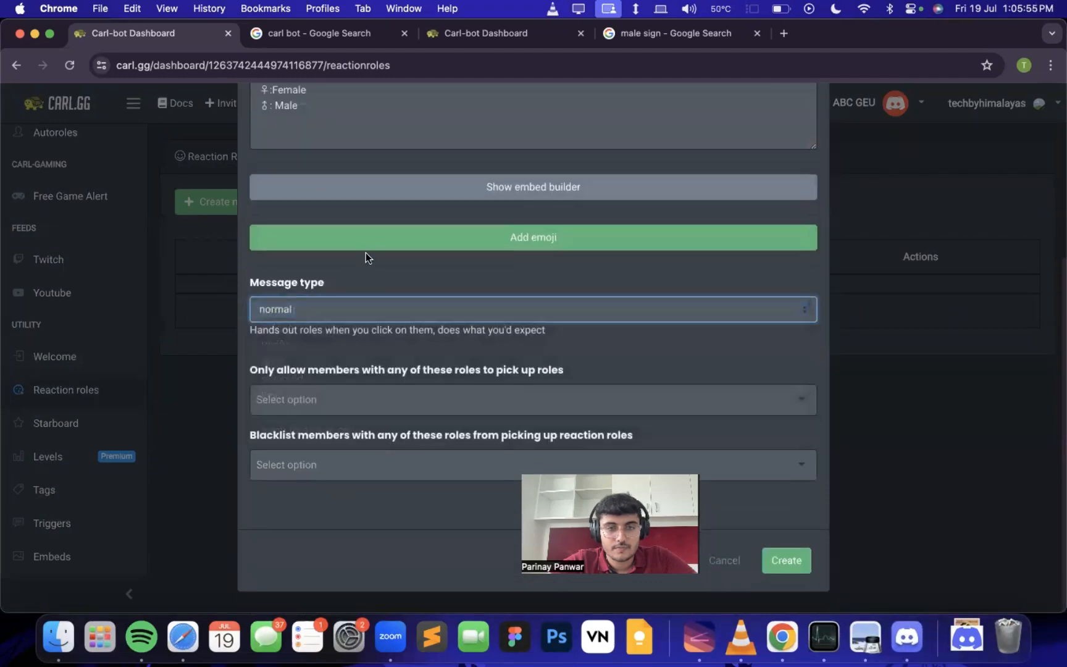
click(368, 246)
click(306, 300)
text(female)
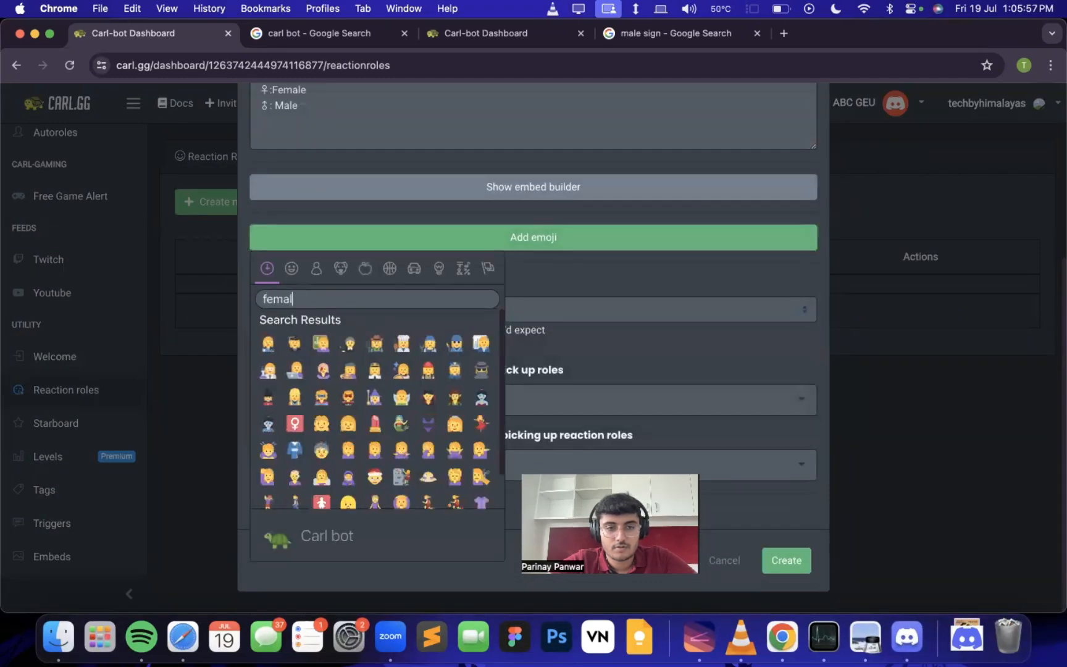
click(294, 424)
click(330, 252)
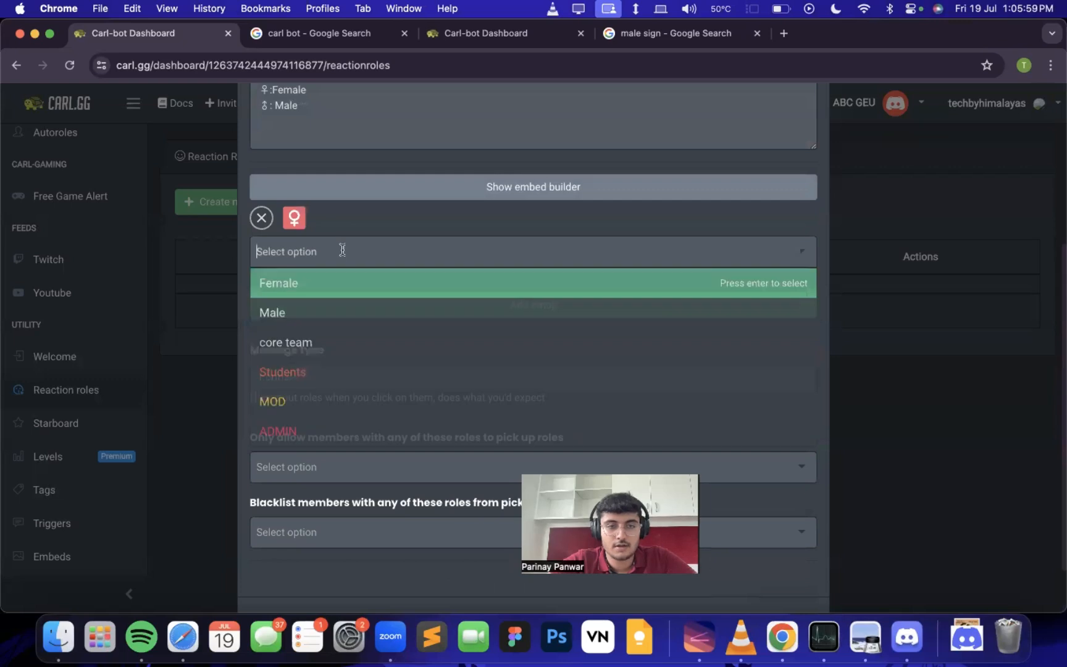
click(327, 314)
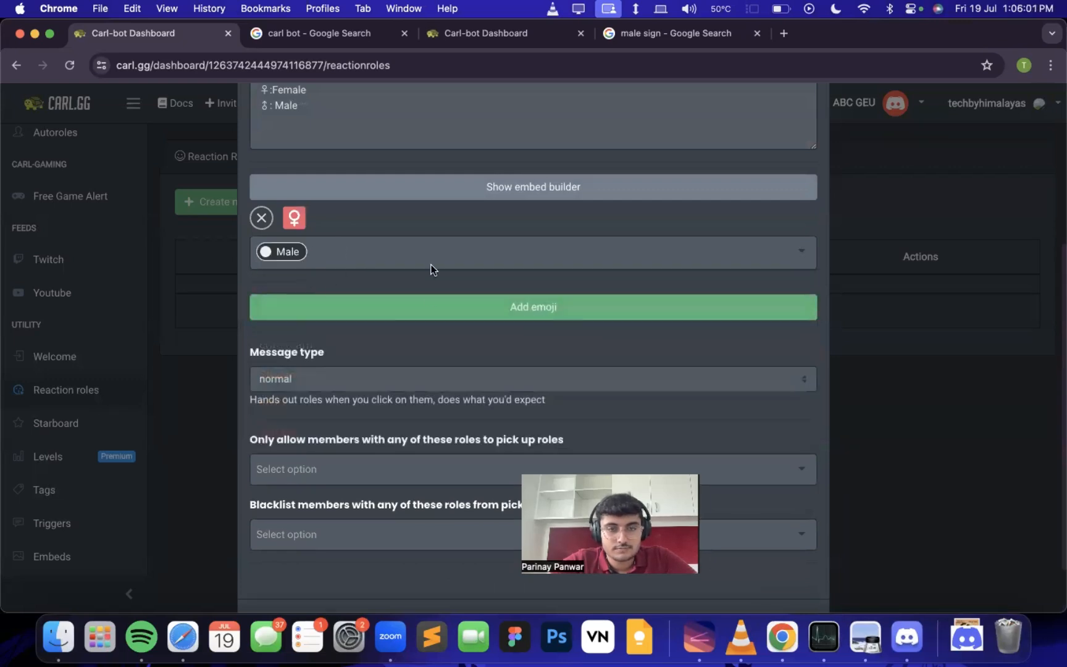
click(401, 253)
click(329, 312)
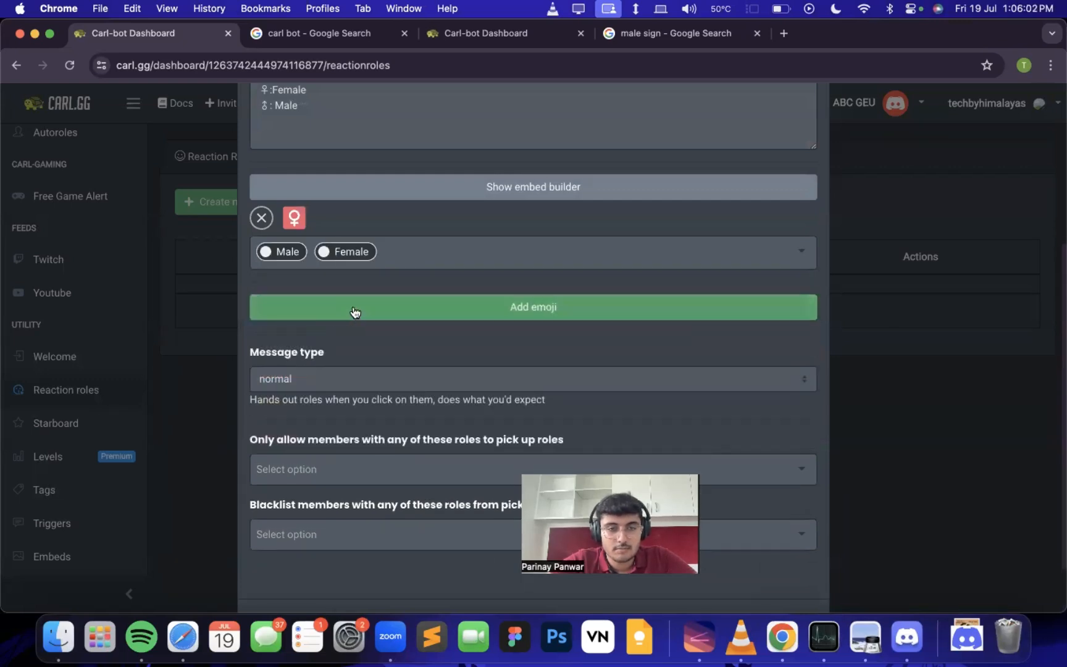
click(312, 252)
key(Escape)
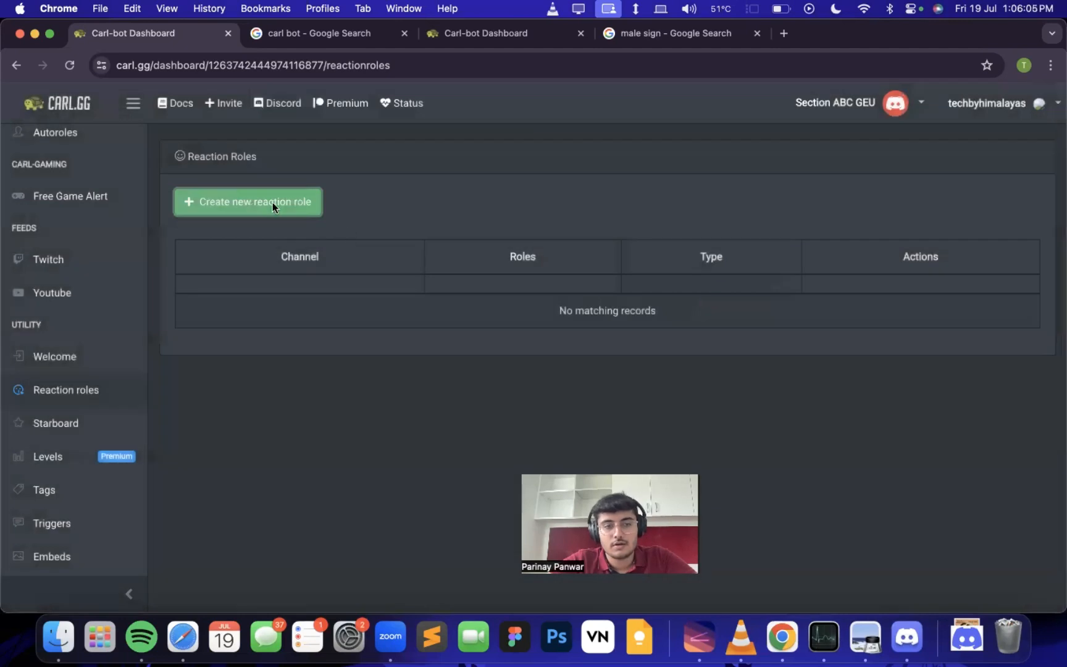
Start a new reaction role in #roles reading "Heyy, welcome to the channel. Please select the role as per your gender: ♀:Female ♂: Male".
click(272, 202)
click(326, 250)
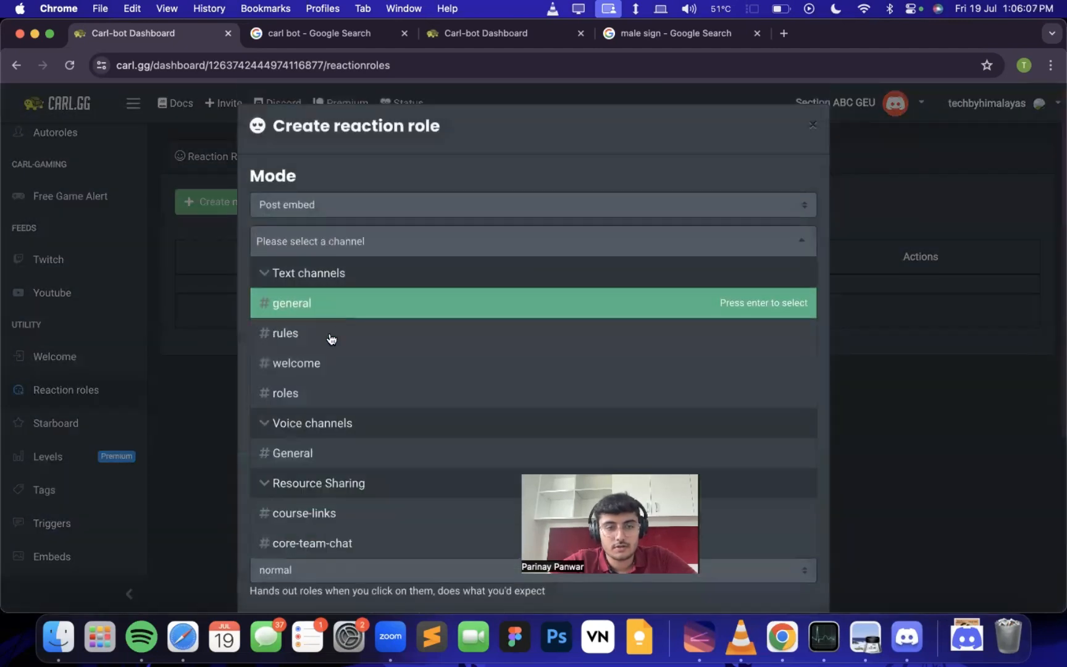
click(327, 393)
click(329, 341)
text(Heyy, welcome to the channel. Please select the role as per your gender:  ♀:Female ♂: Male)
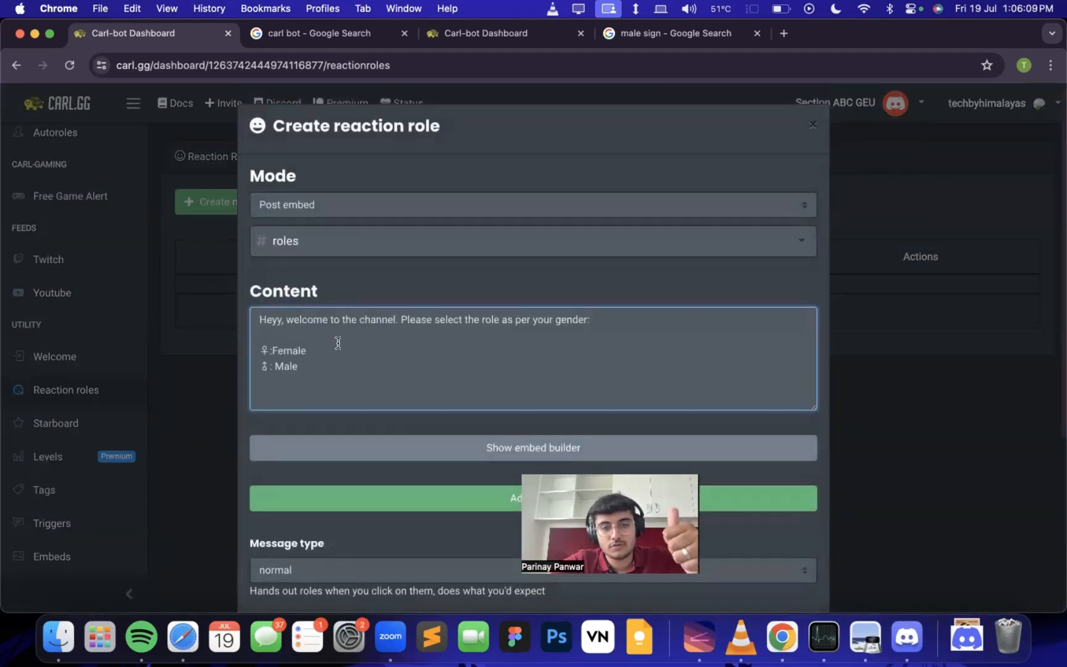
Add the female sign emoji to the reaction role and assign it the Female and Students roles.
scroll(338, 343, down, 4)
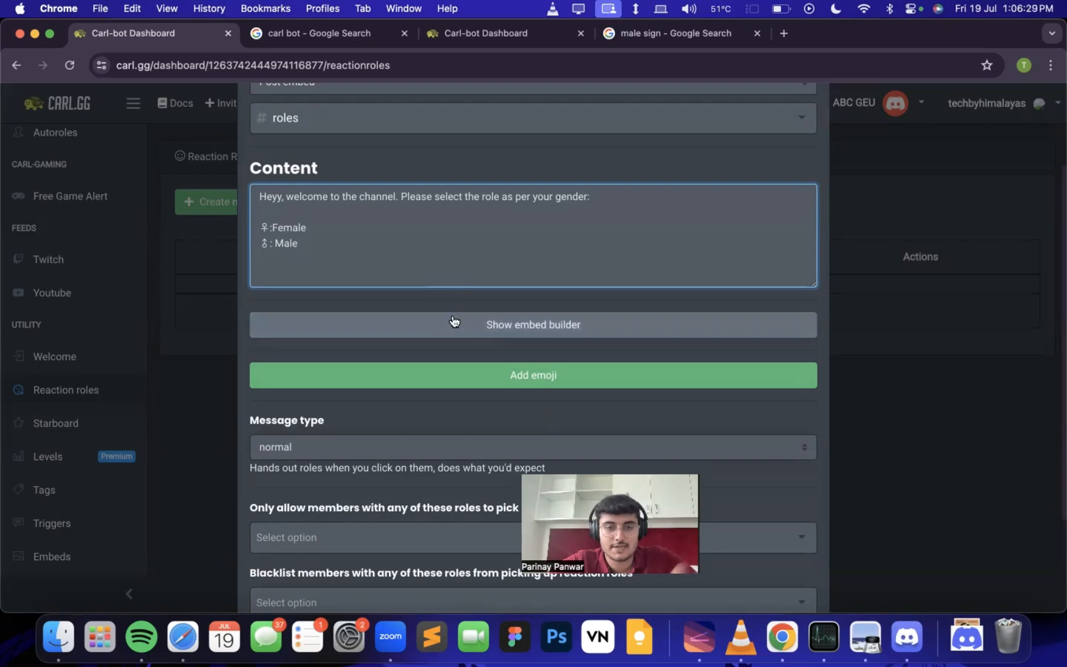
scroll(487, 223, down, 1)
click(454, 348)
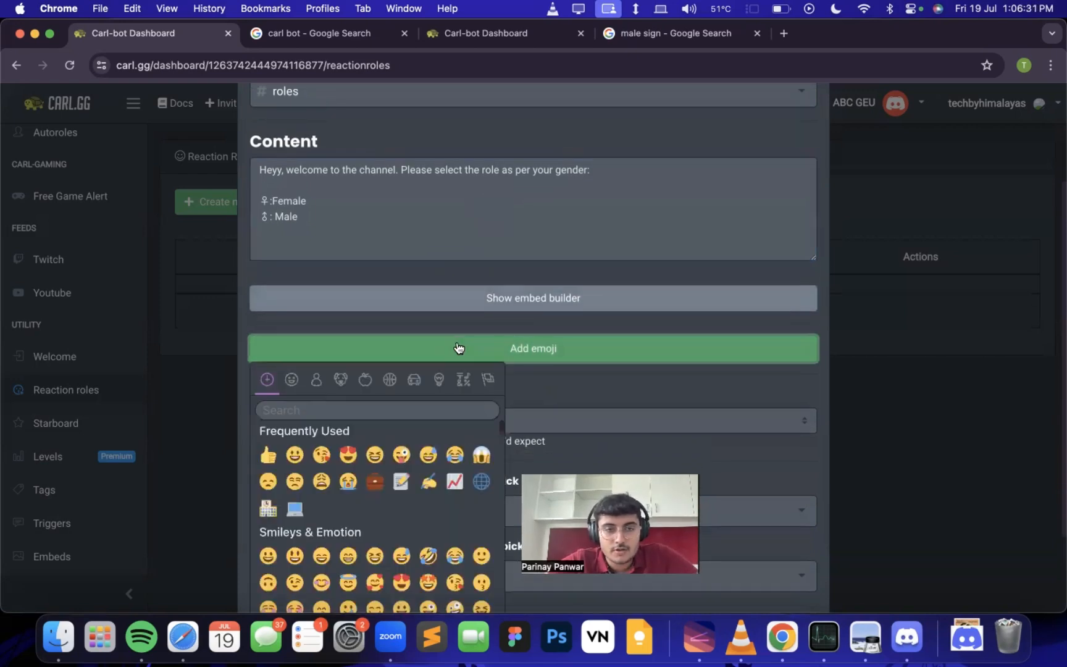
click(334, 411)
text(fema)
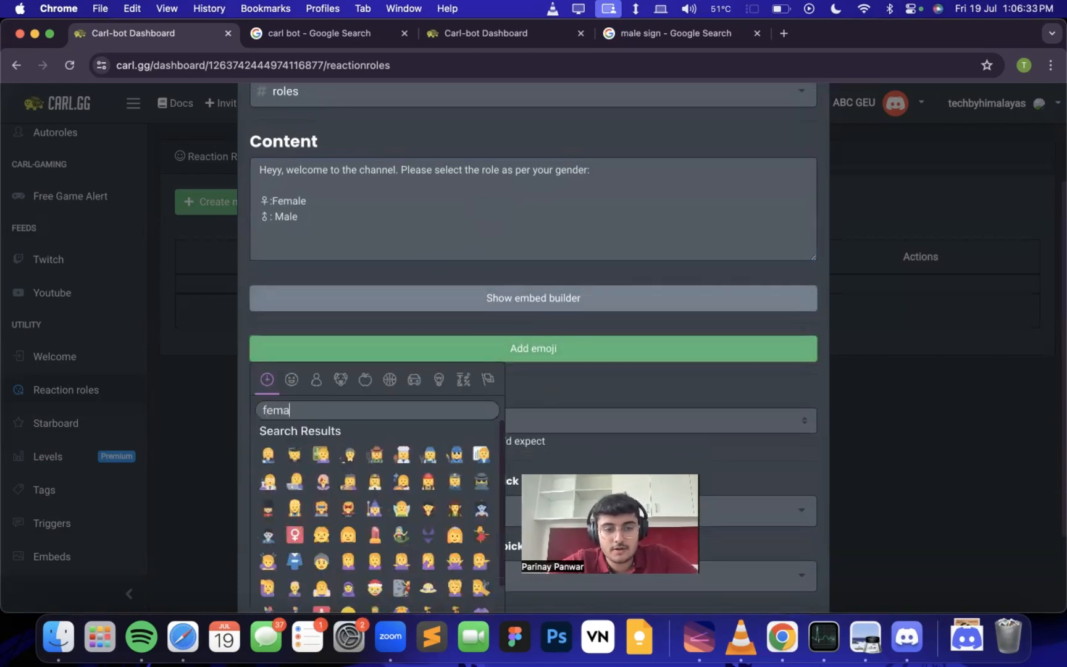
click(295, 534)
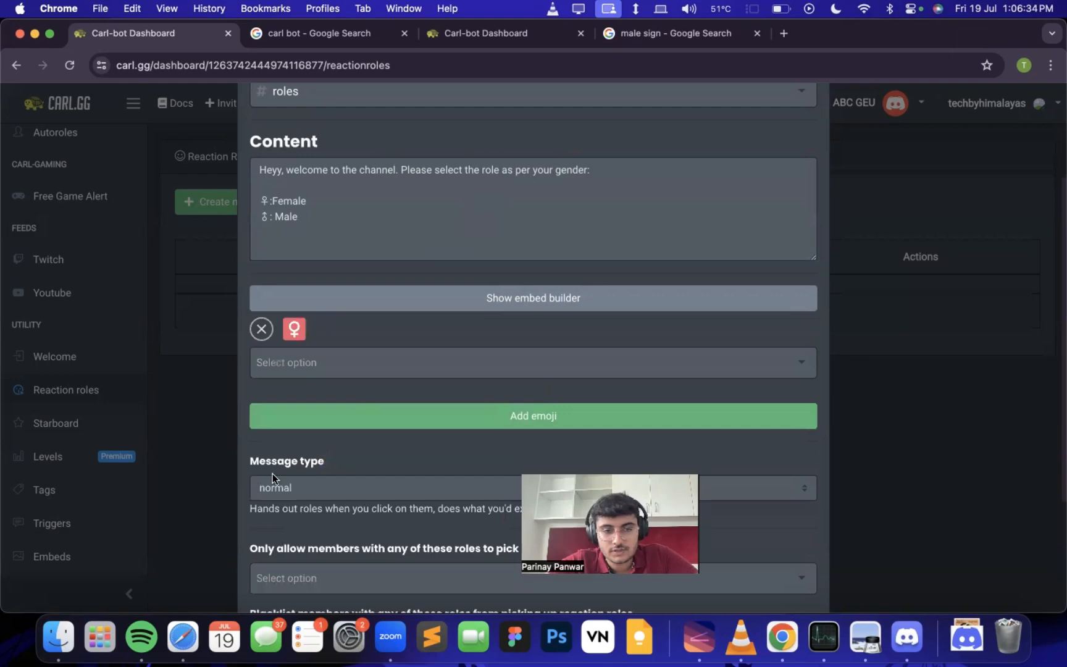
click(287, 369)
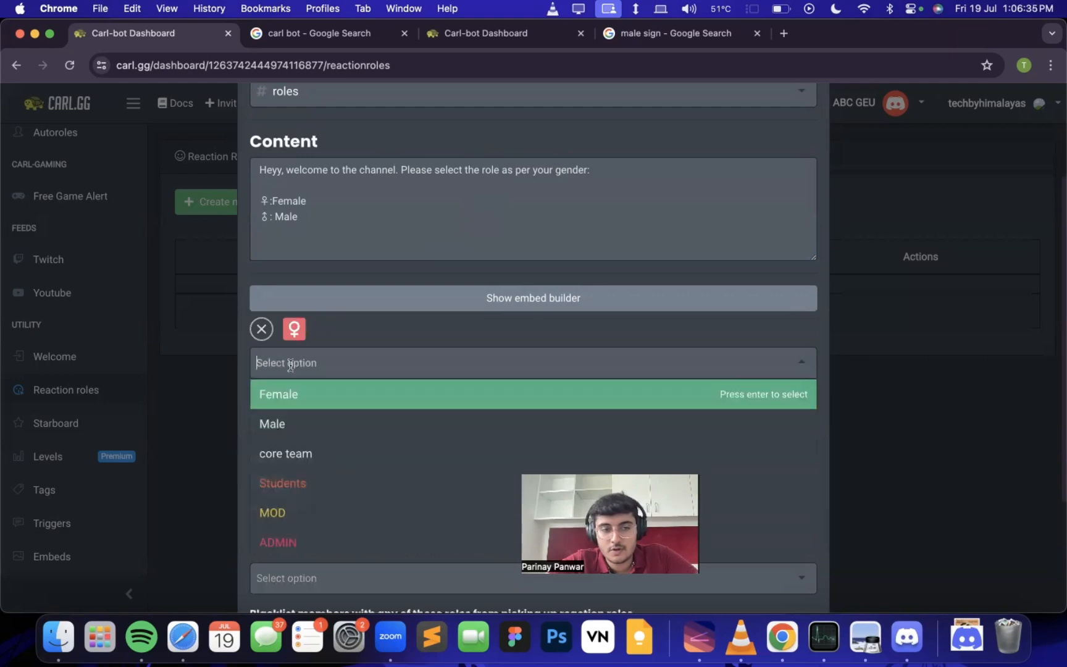
click(304, 402)
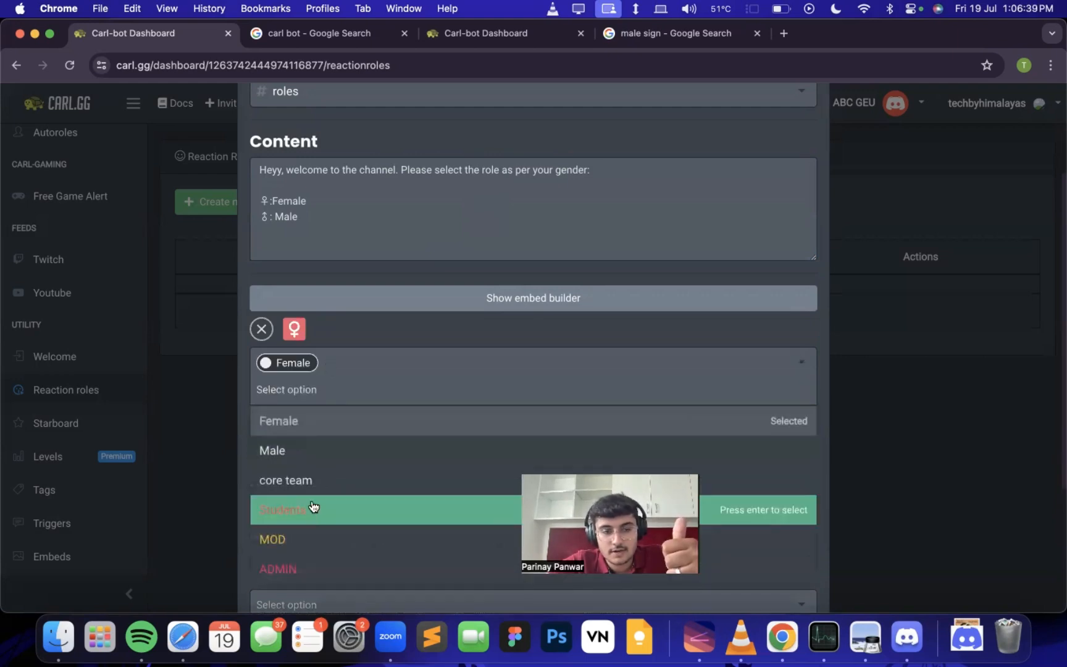
click(309, 513)
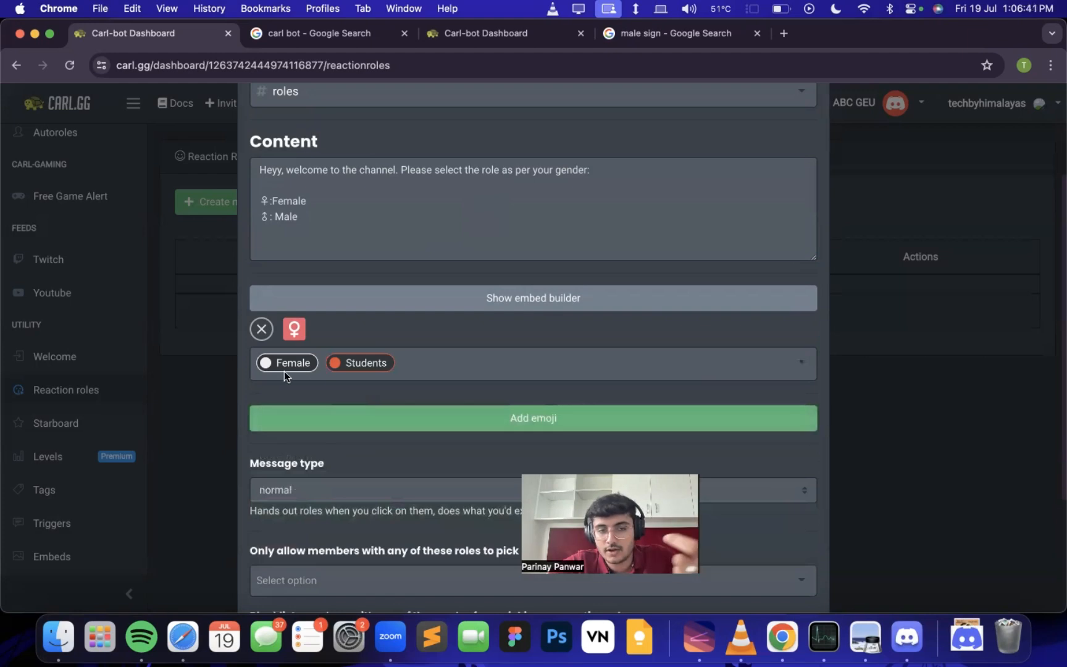
Add the male sign emoji to the reaction role and assign it the Male and Students roles.
click(388, 413)
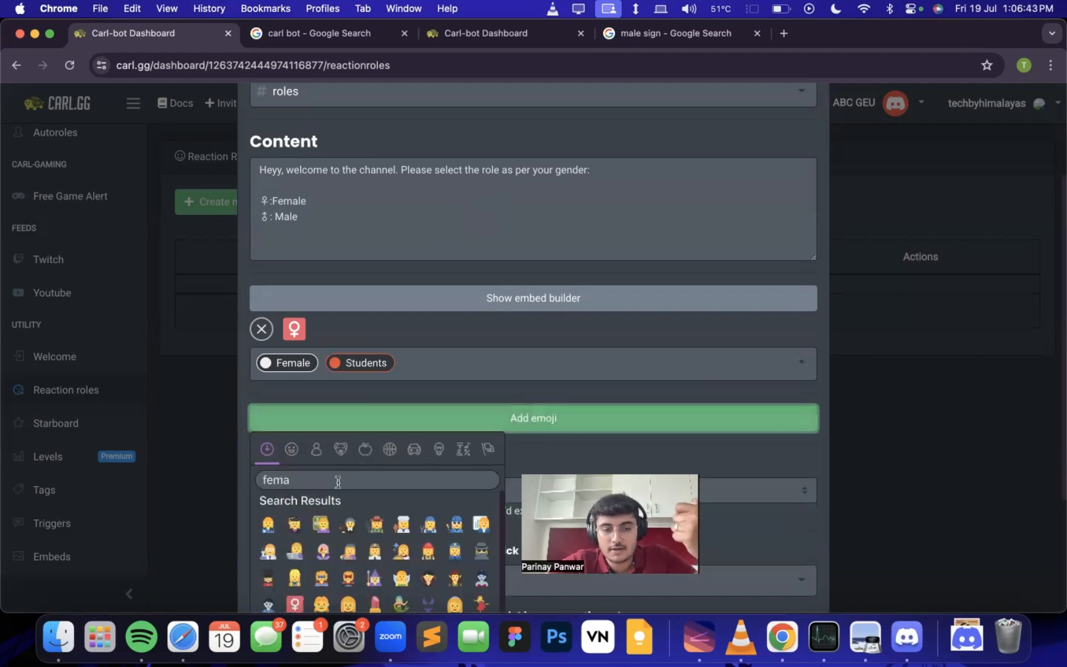
scroll(337, 480, down, 2)
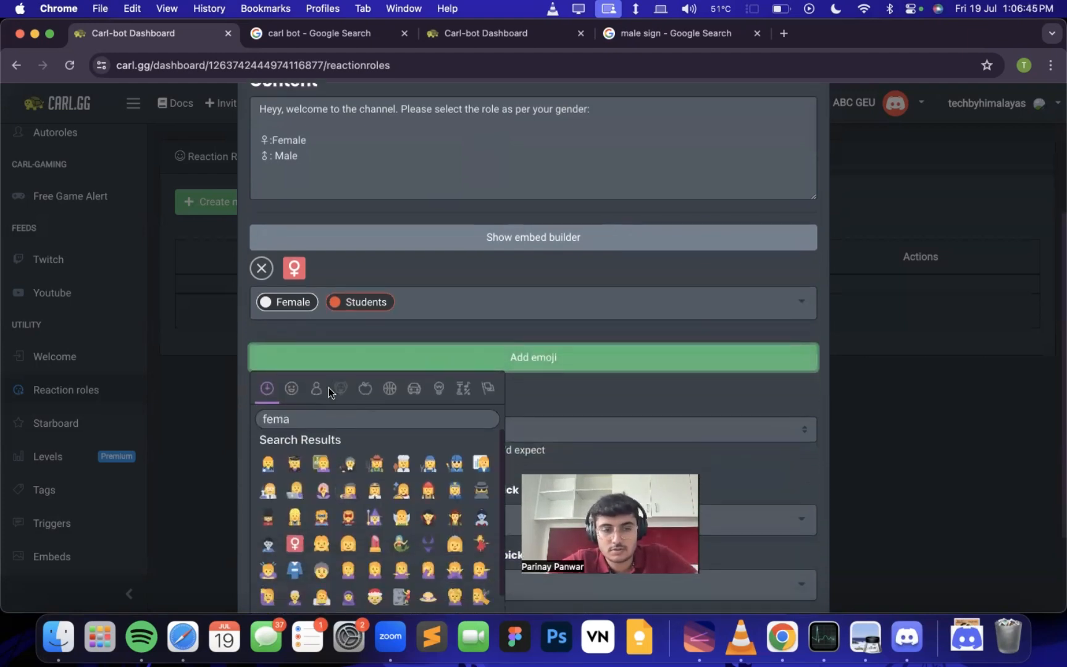
double_click(310, 419)
text(male)
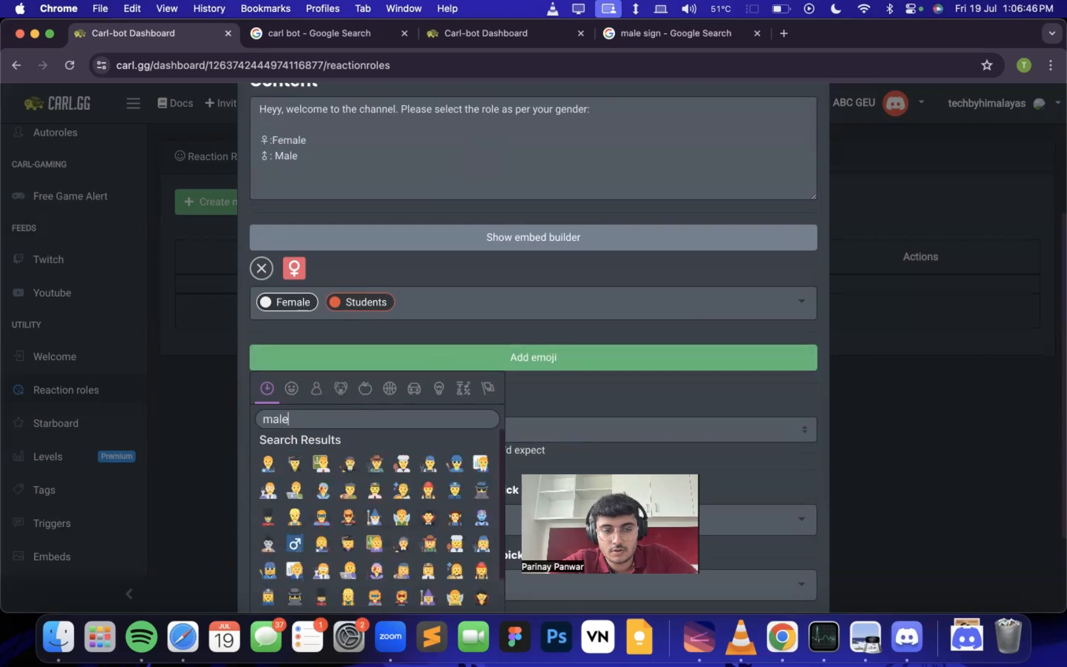
click(303, 539)
click(305, 375)
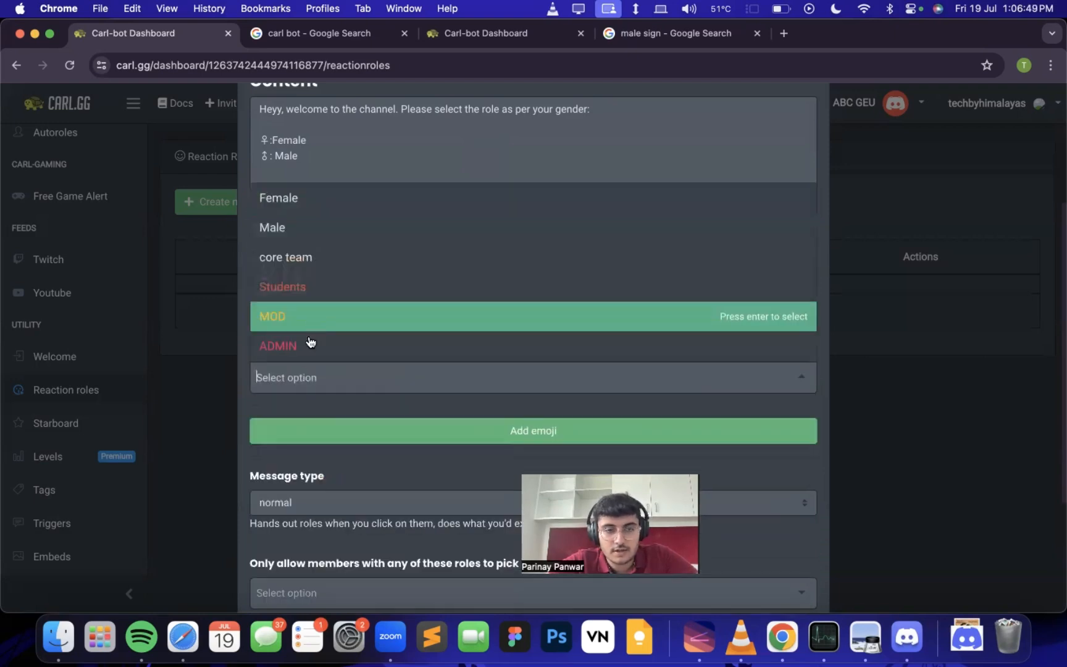
click(309, 225)
click(332, 377)
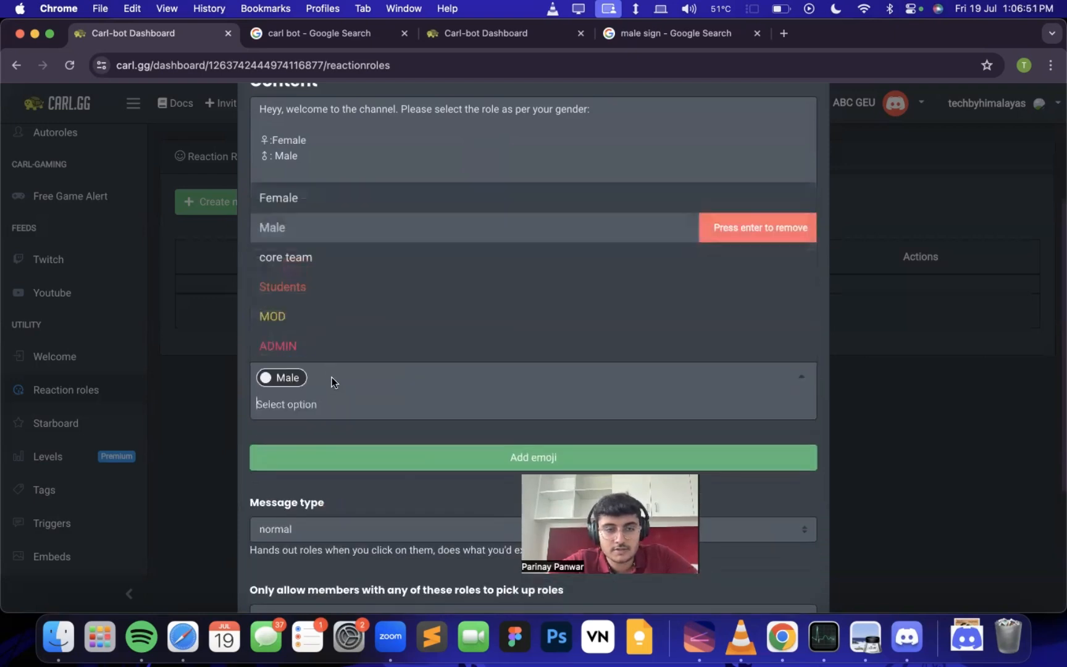
click(332, 296)
Create the #roles reaction role from the completed form.
scroll(392, 451, down, 3)
click(372, 405)
click(355, 421)
scroll(377, 463, down, 3)
click(782, 562)
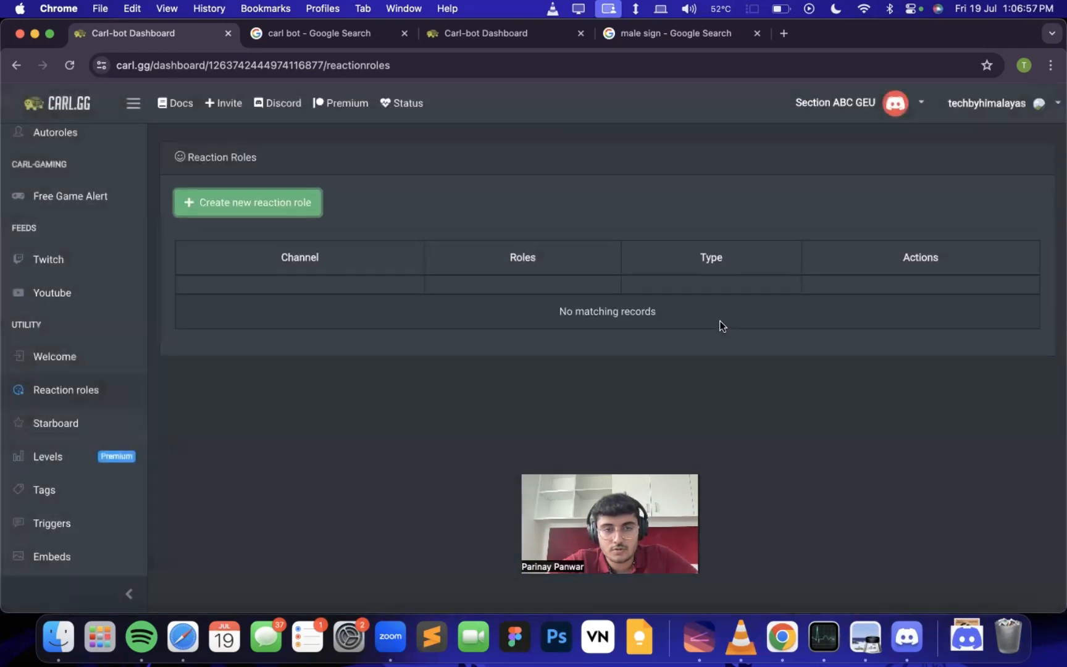
Switch to Discord and delete Carl-bot's message requesting additional permissions from the roles channel.
click(896, 652)
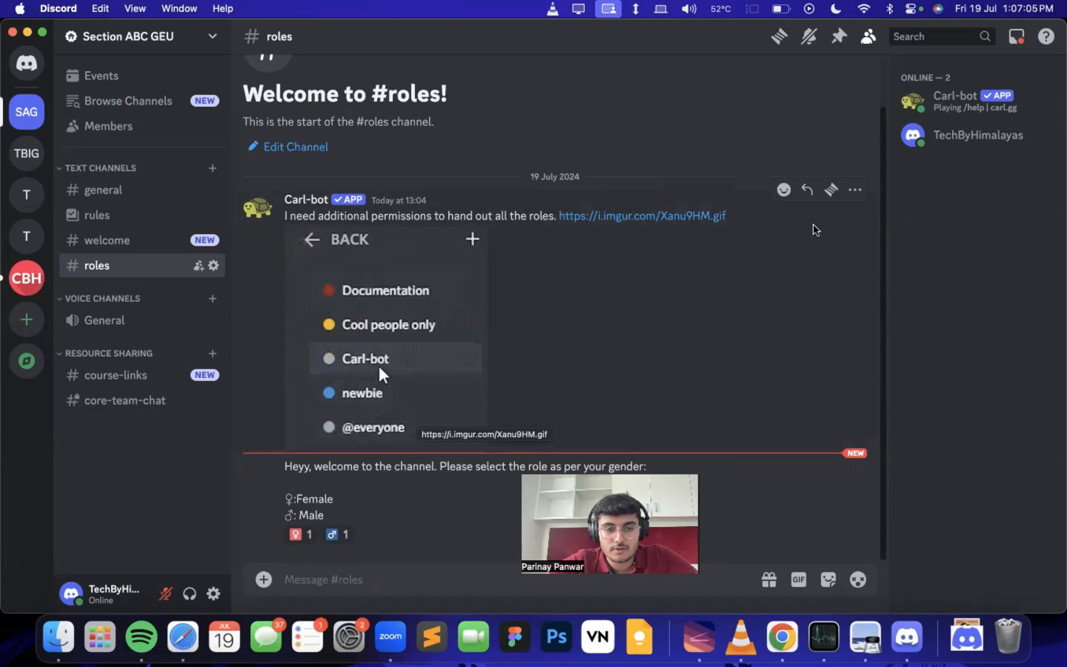
click(855, 190)
click(784, 460)
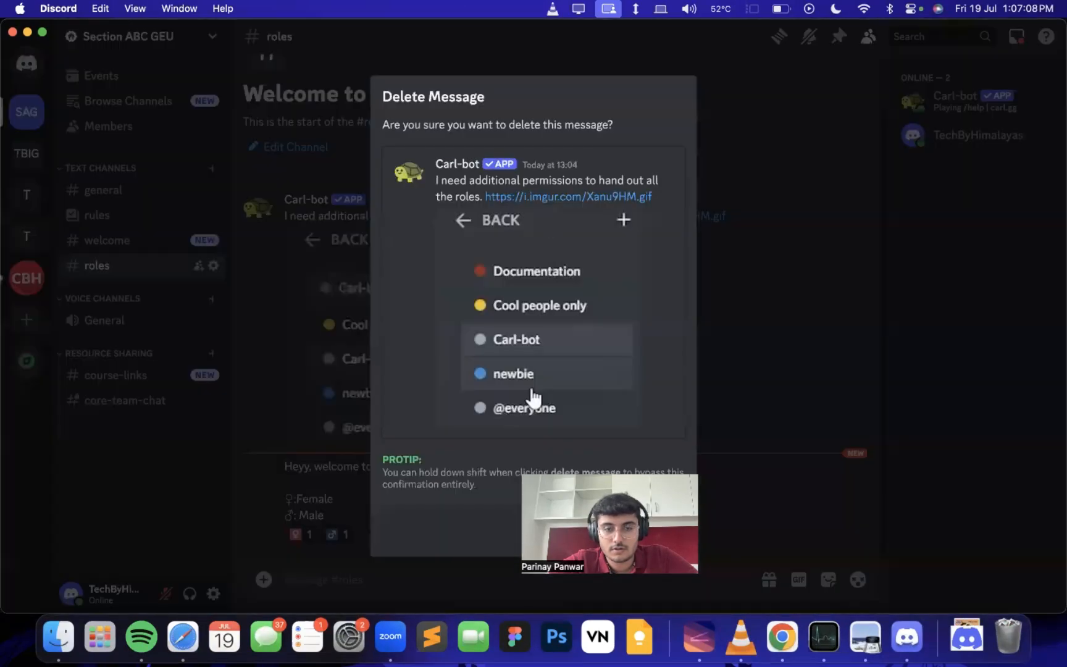
key(Return)
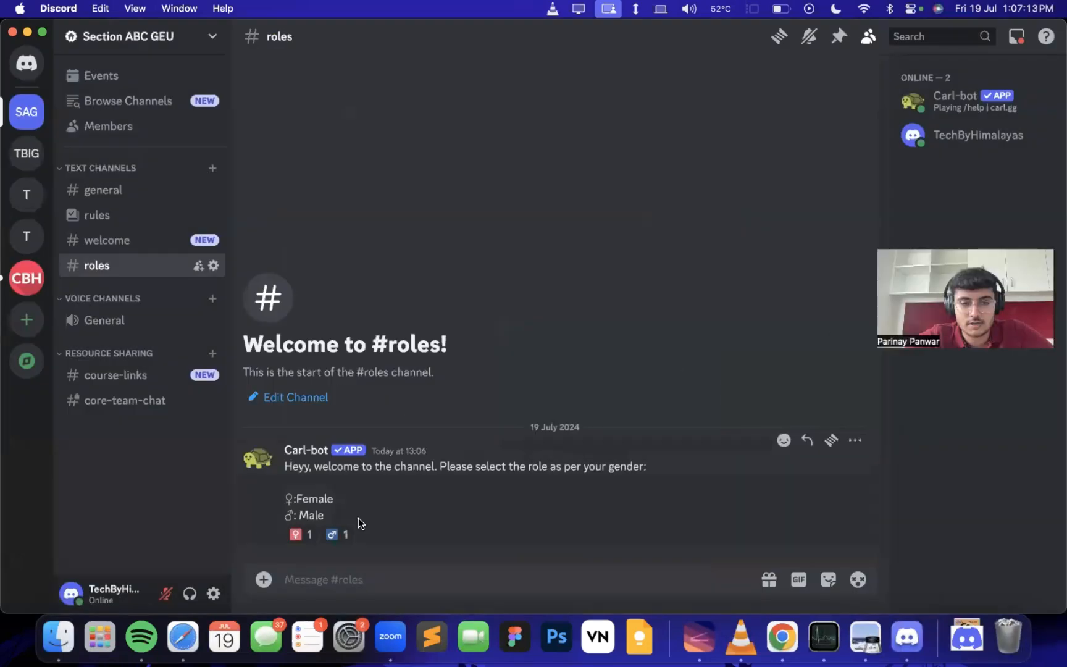
Test the female and male reactions on Carl-bot's gender message, leaving the female reaction selected.
click(301, 535)
click(334, 535)
click(334, 535)
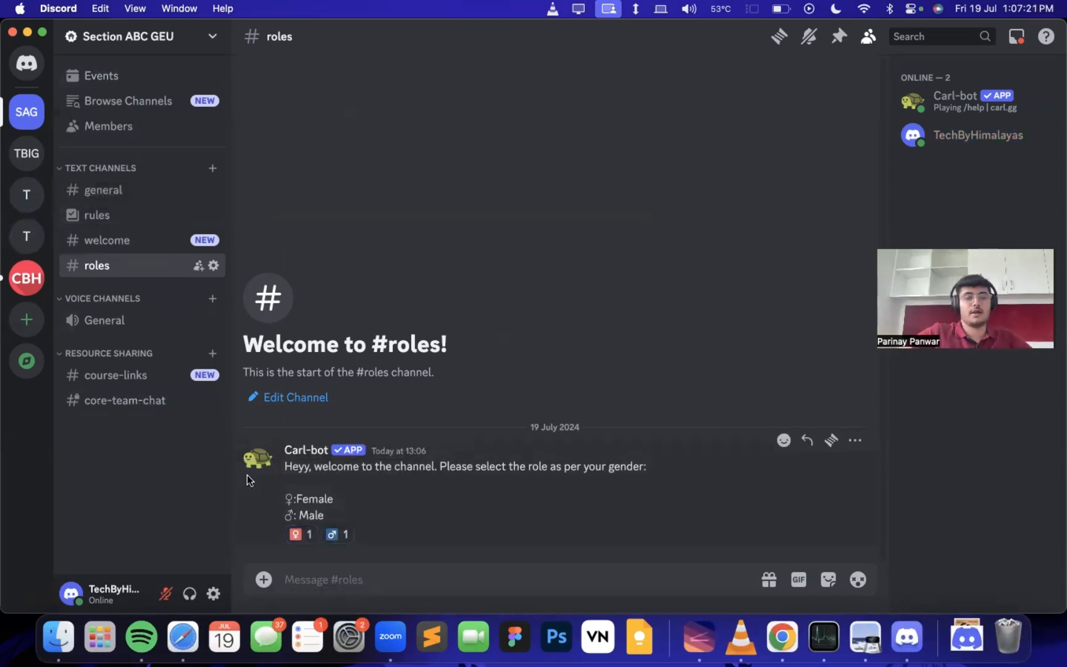
click(297, 534)
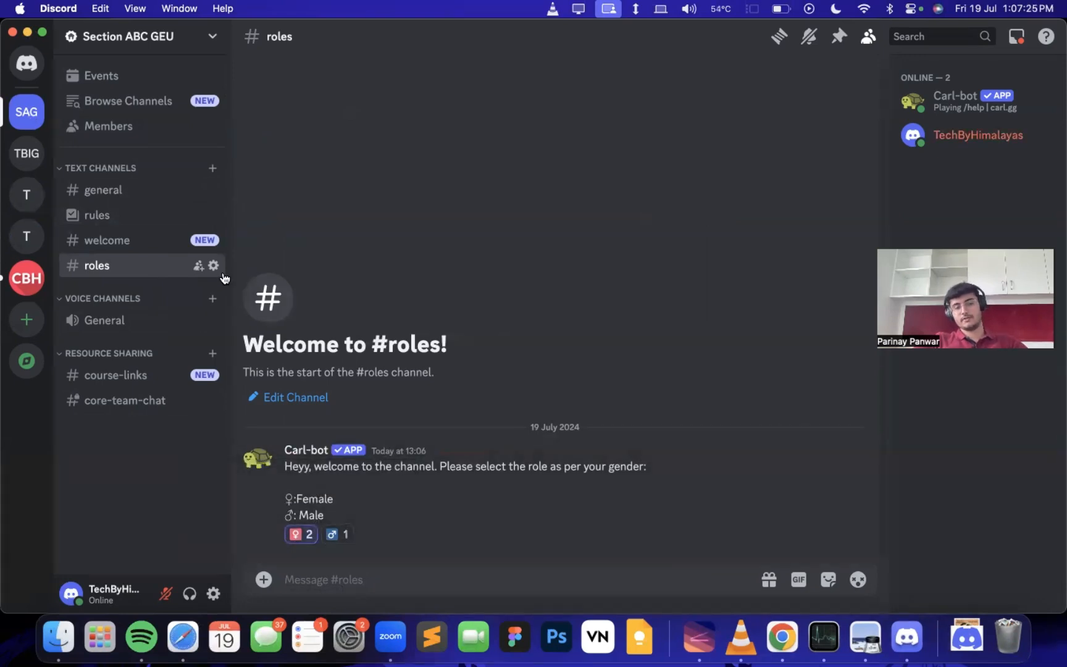
Create a private text channel named female in the Resource Sharing category with access for the Female role.
click(213, 353)
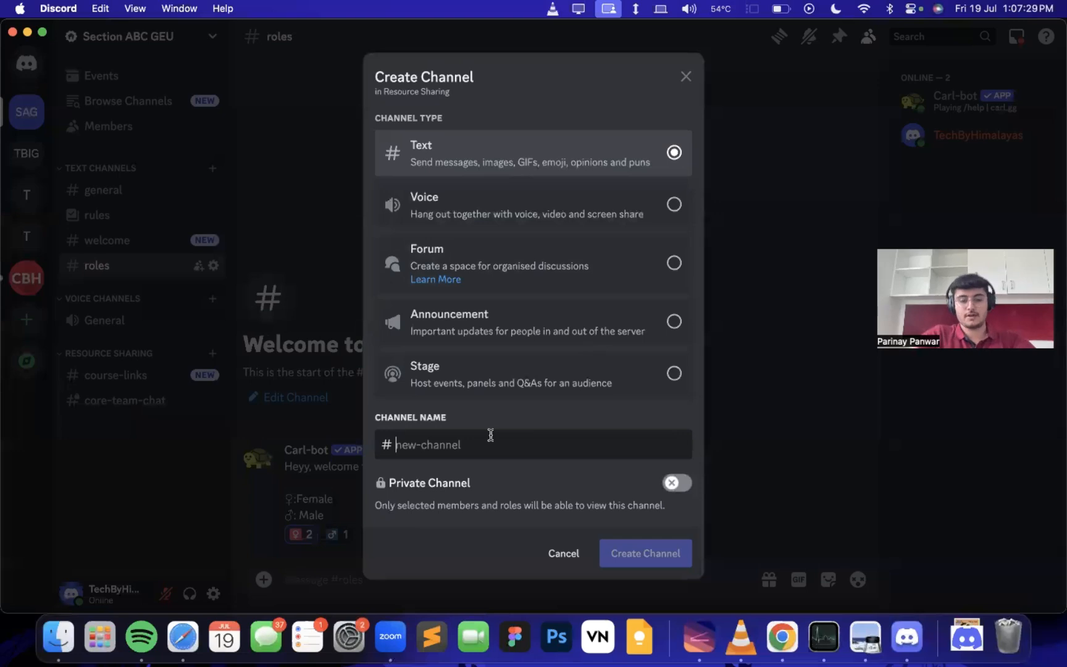
text(female)
click(685, 489)
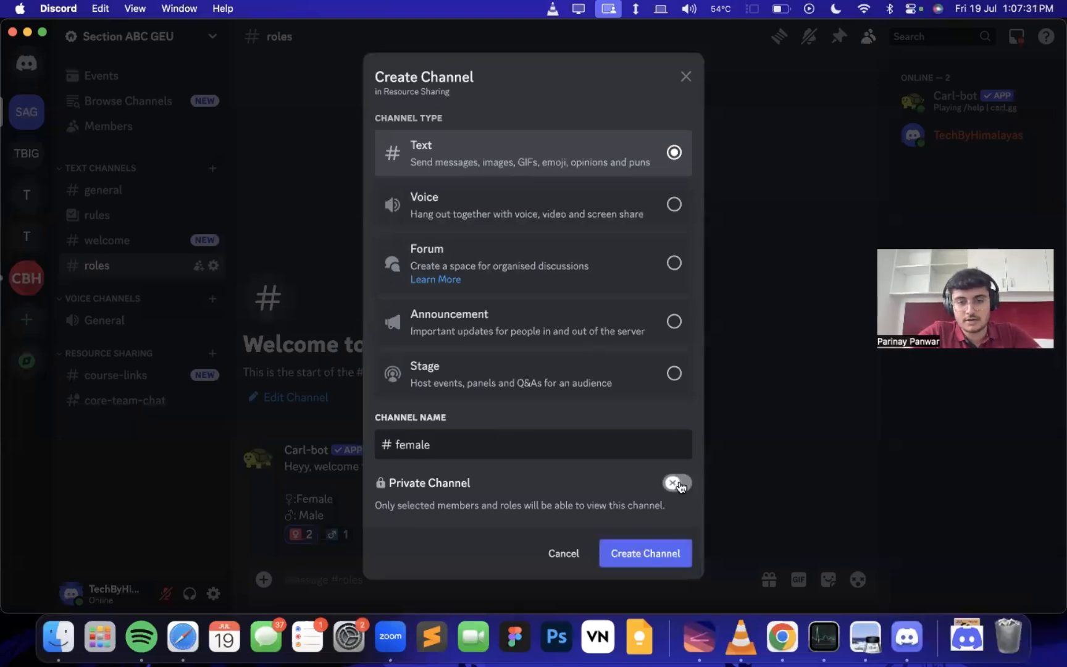
click(657, 554)
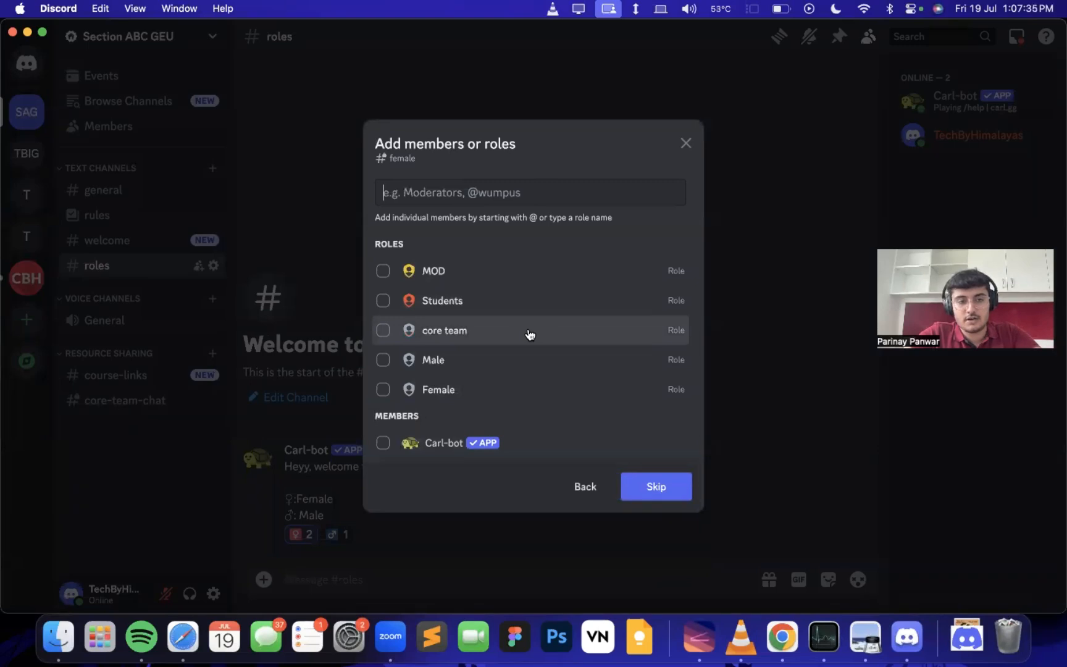
click(477, 388)
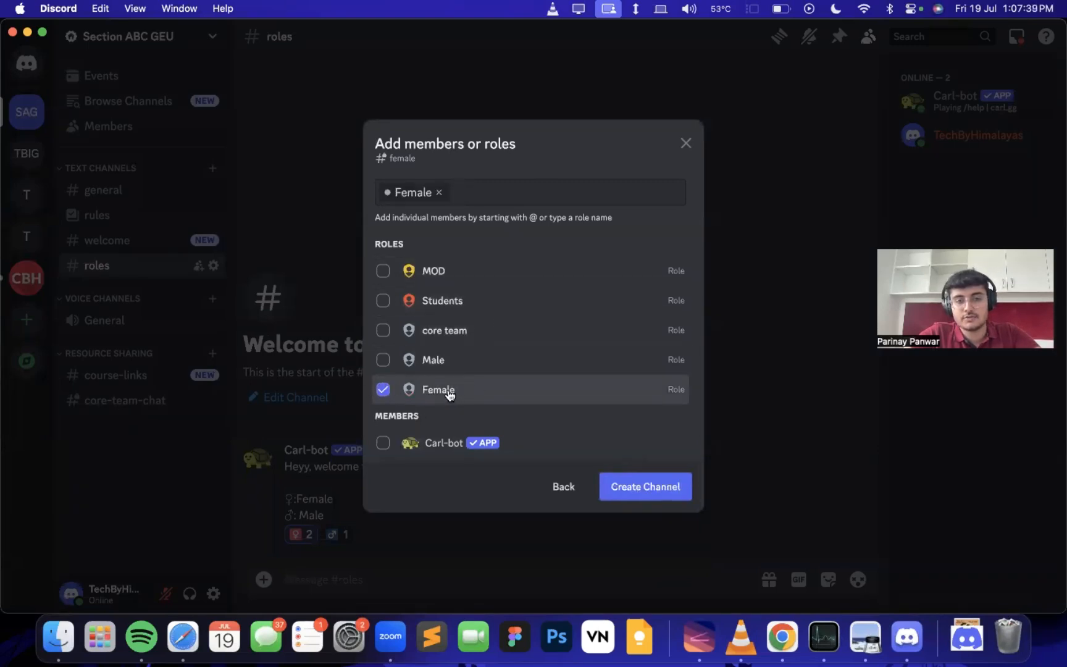
click(651, 485)
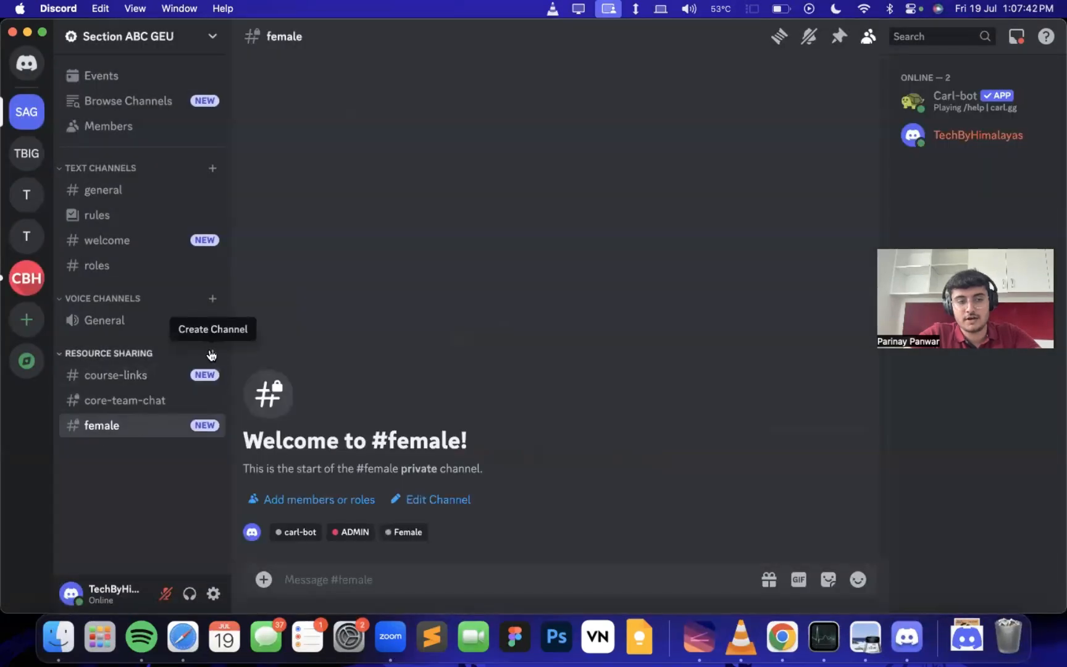
Create a private text channel named male in the Resource Sharing category with access for the Male role.
click(213, 353)
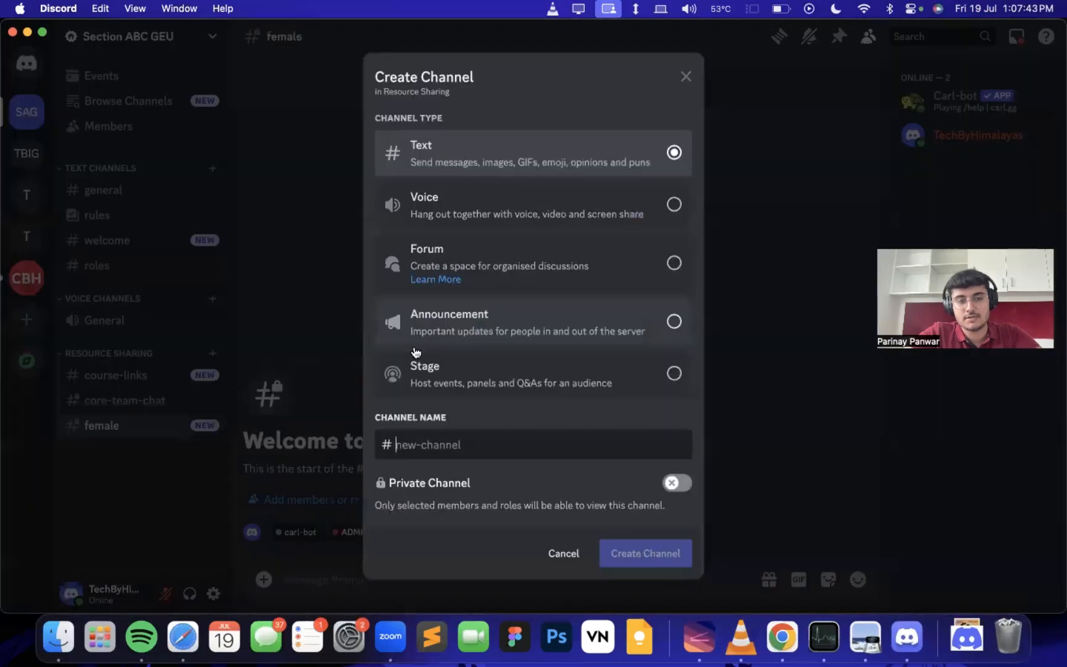
text(male)
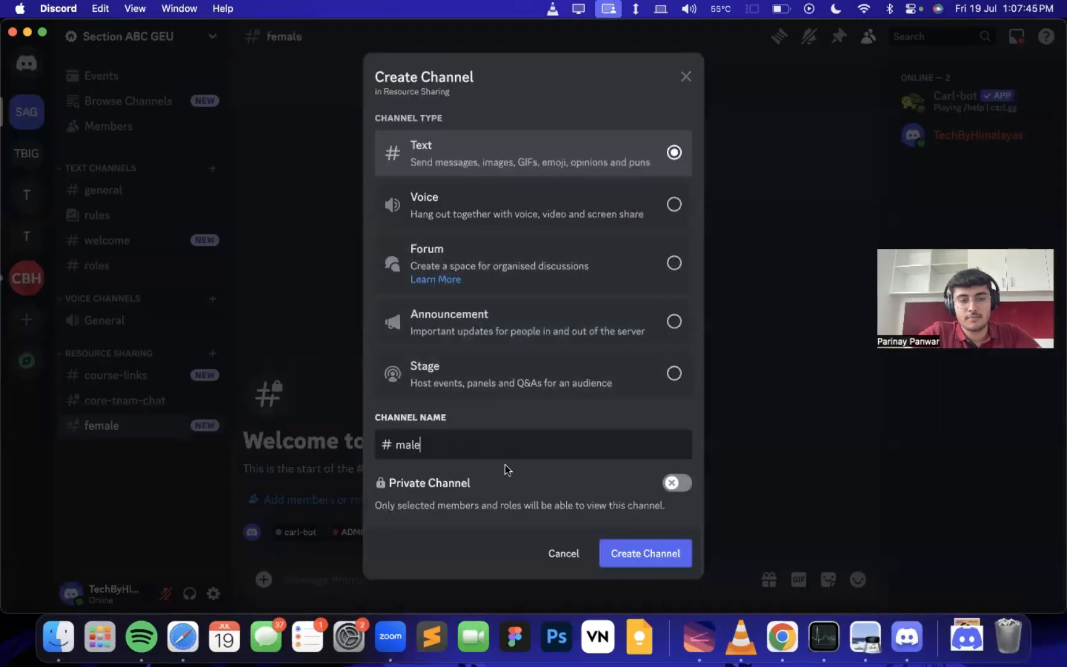
click(672, 482)
click(647, 554)
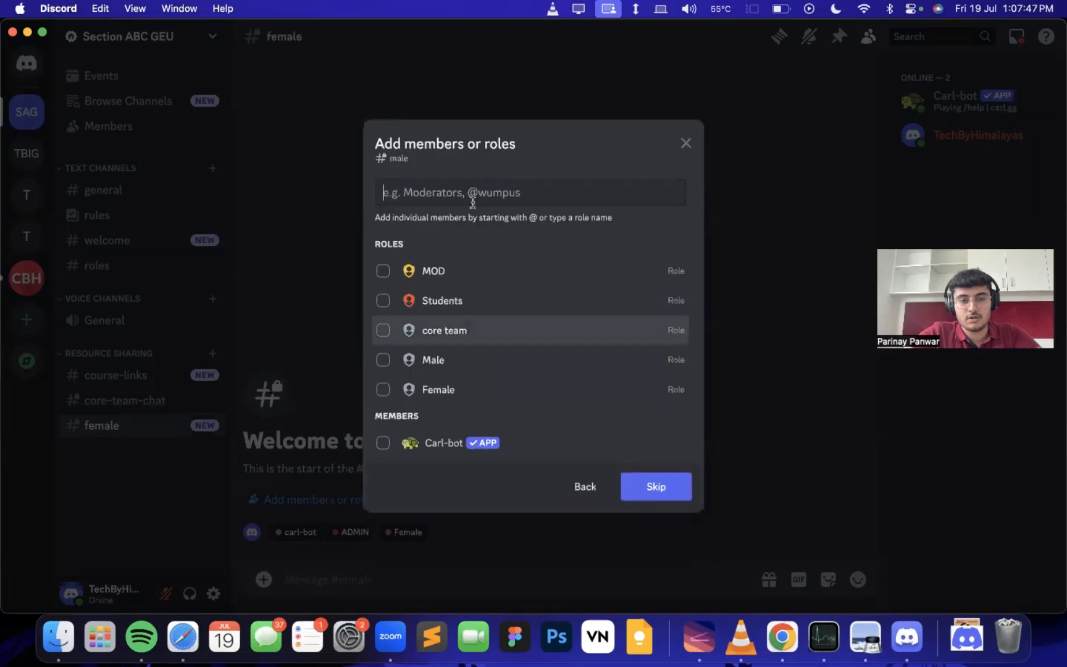
click(460, 371)
click(654, 494)
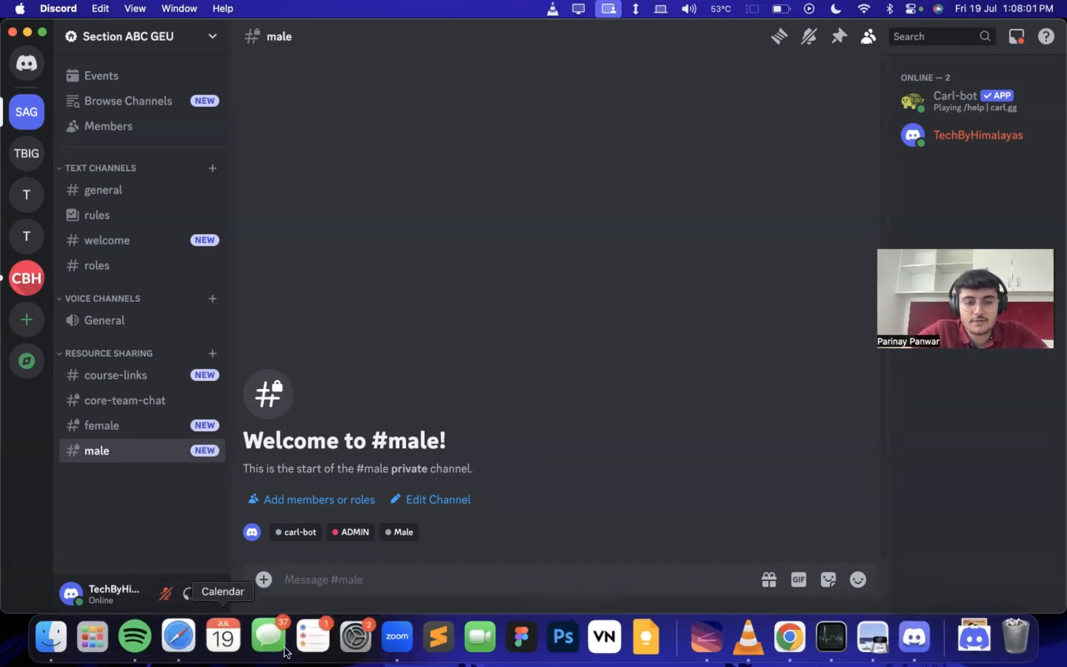
Switch to the Carl-bot dashboard in Chrome and examine the moderation settings, including the Modlogs channel choices and the logged events.
click(788, 637)
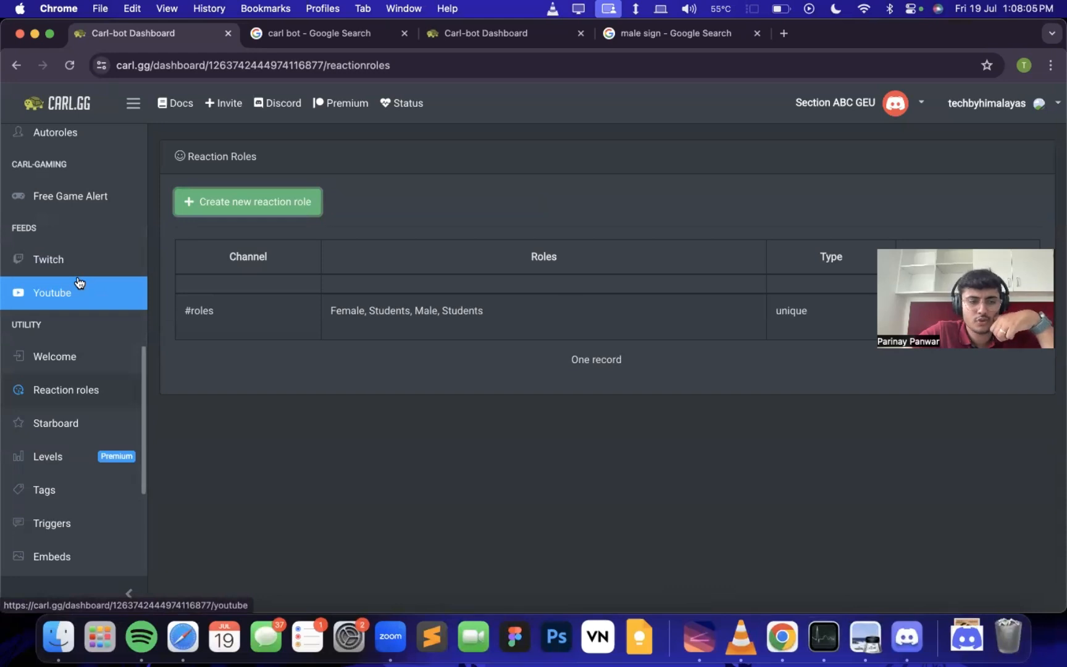
scroll(74, 358, down, 3)
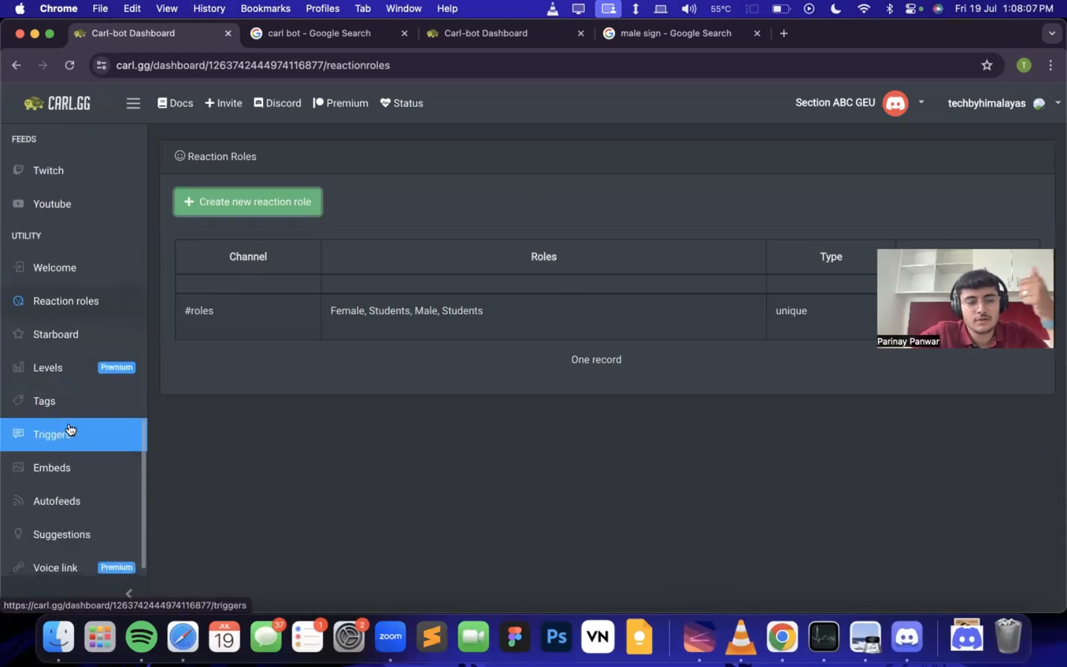
scroll(70, 430, down, 1)
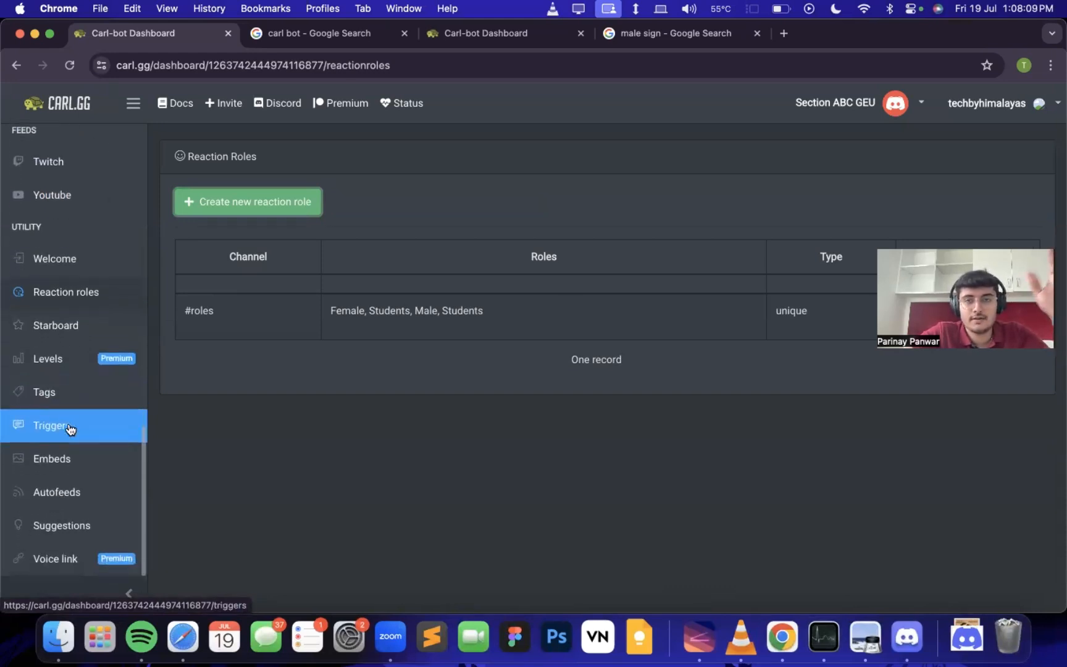
scroll(13, 291, up, 10)
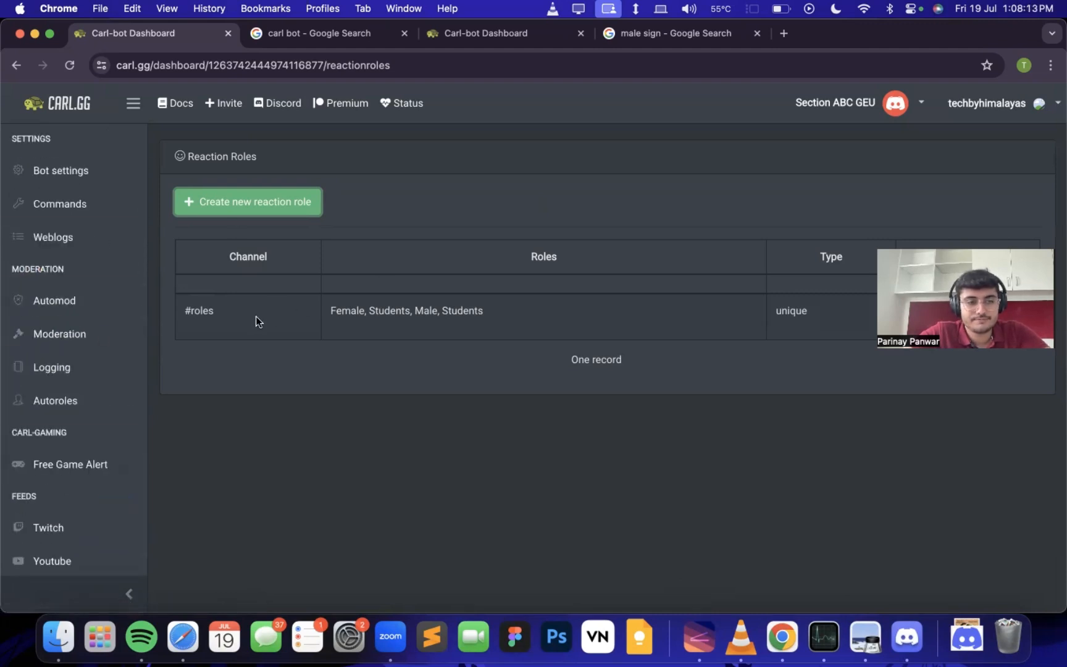
click(86, 330)
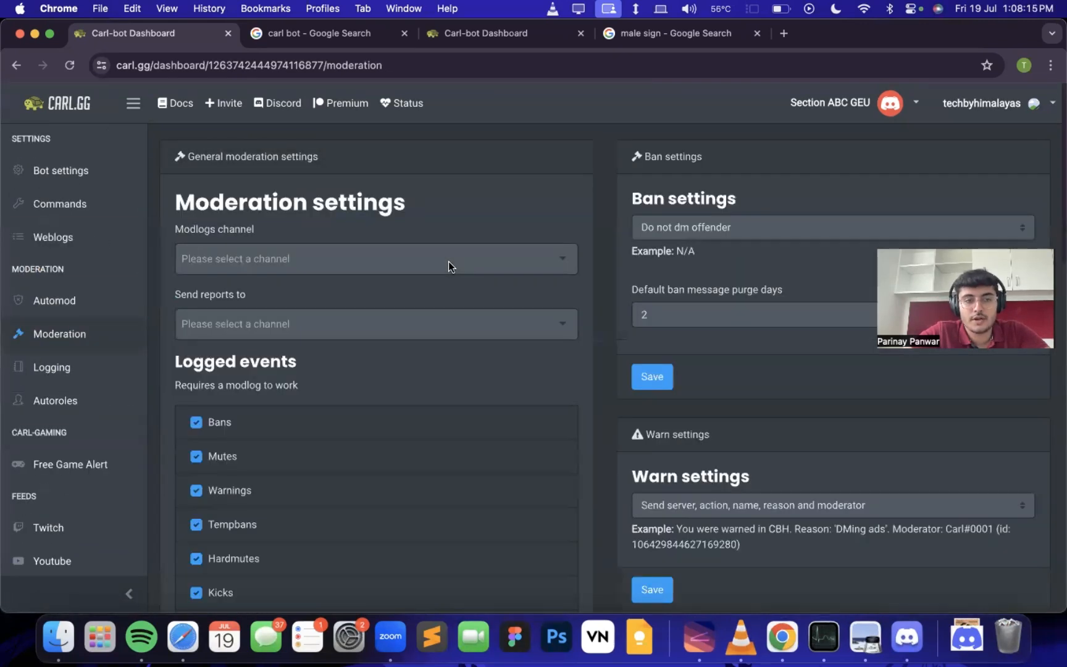
scroll(354, 386, down, 2)
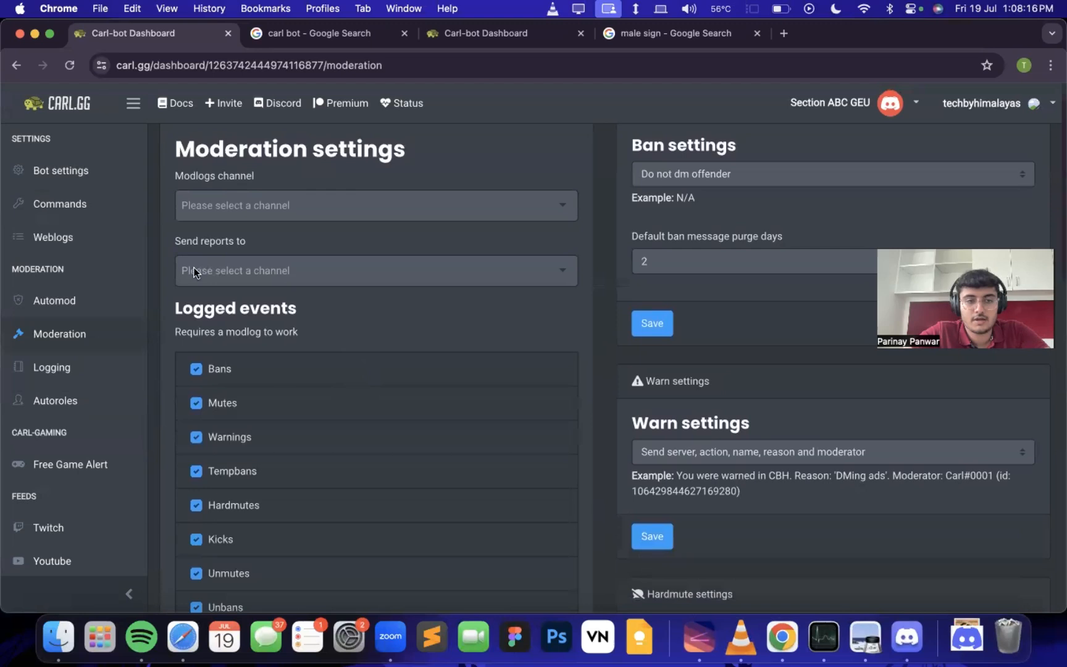
click(293, 202)
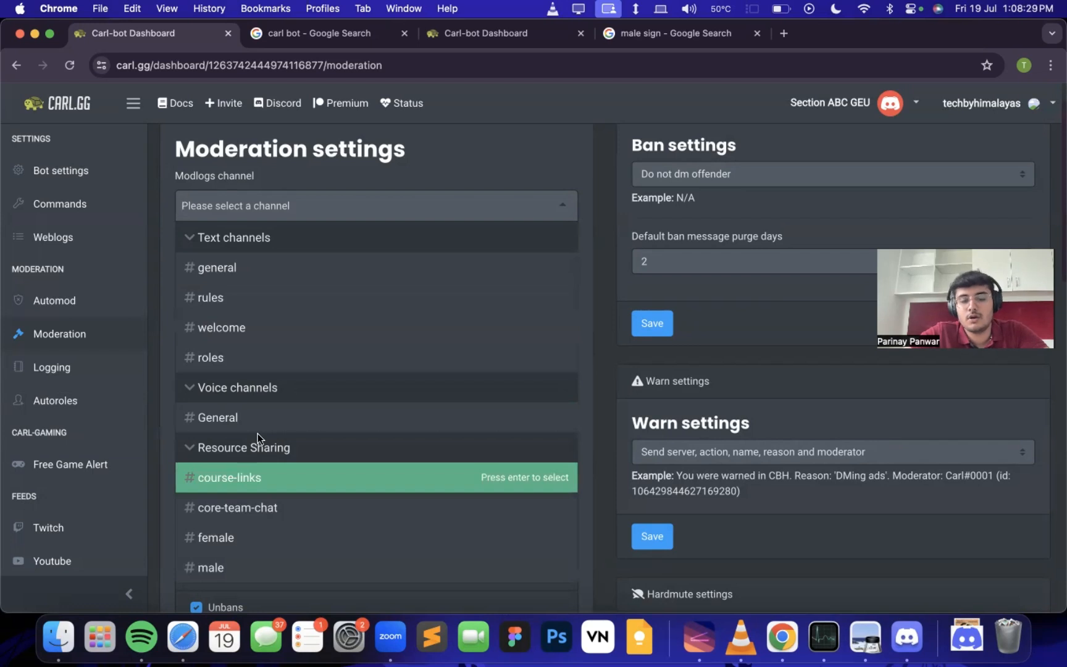
key(Escape)
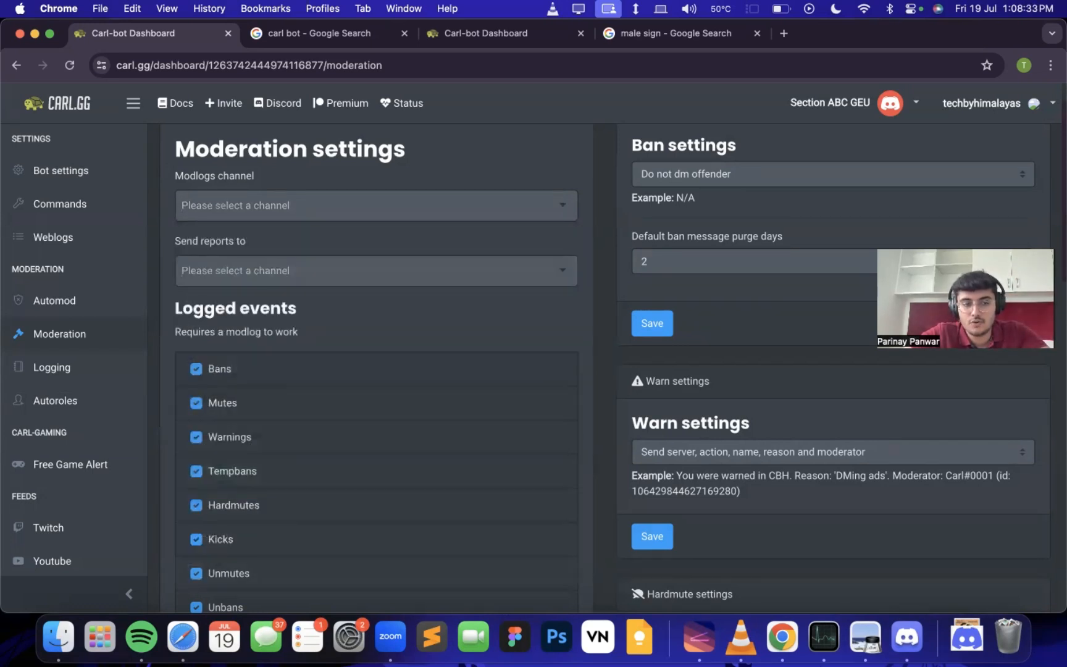
scroll(256, 231, down, 5)
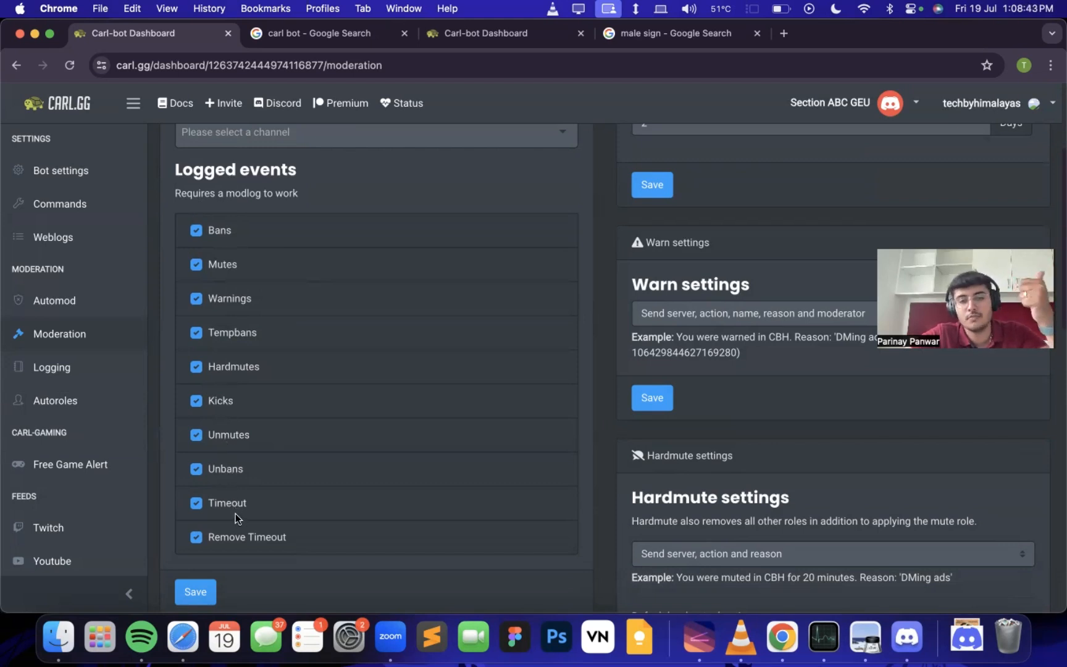
scroll(236, 514, up, 3)
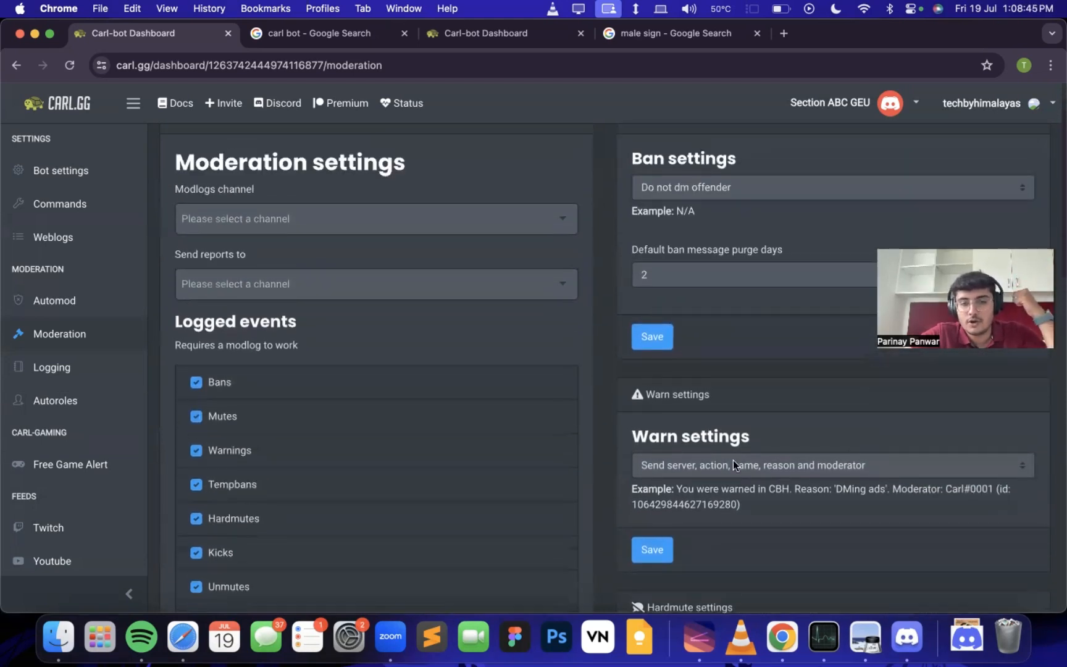
Set the ban notification in the moderation settings to "Send server, action and reason", trying "Send server and action" first.
scroll(701, 396, up, 1)
click(681, 228)
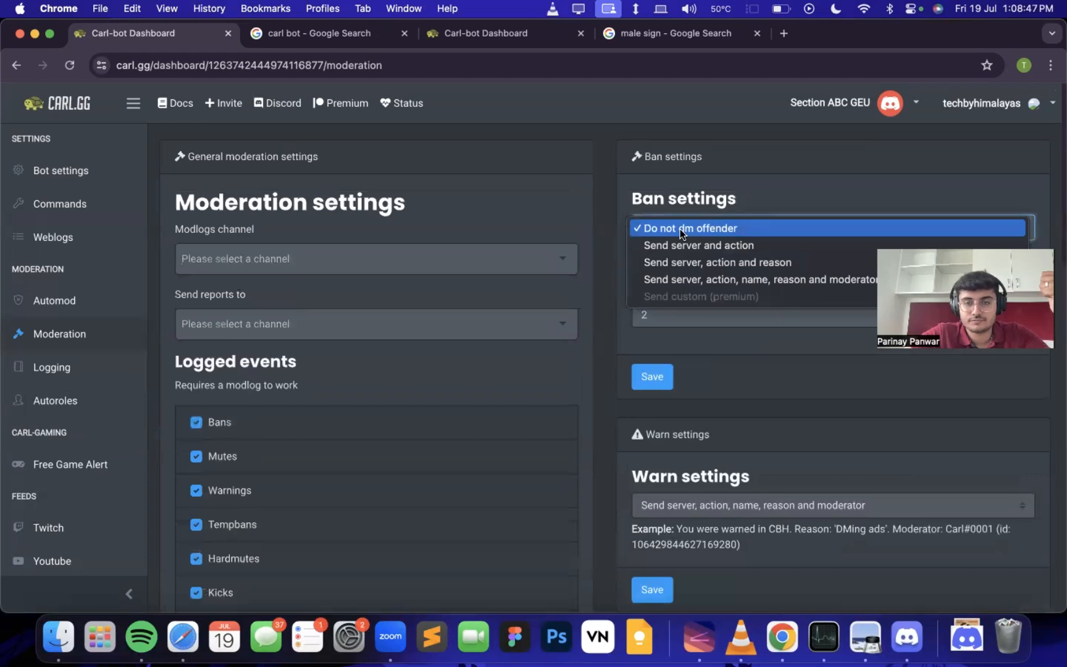
click(680, 229)
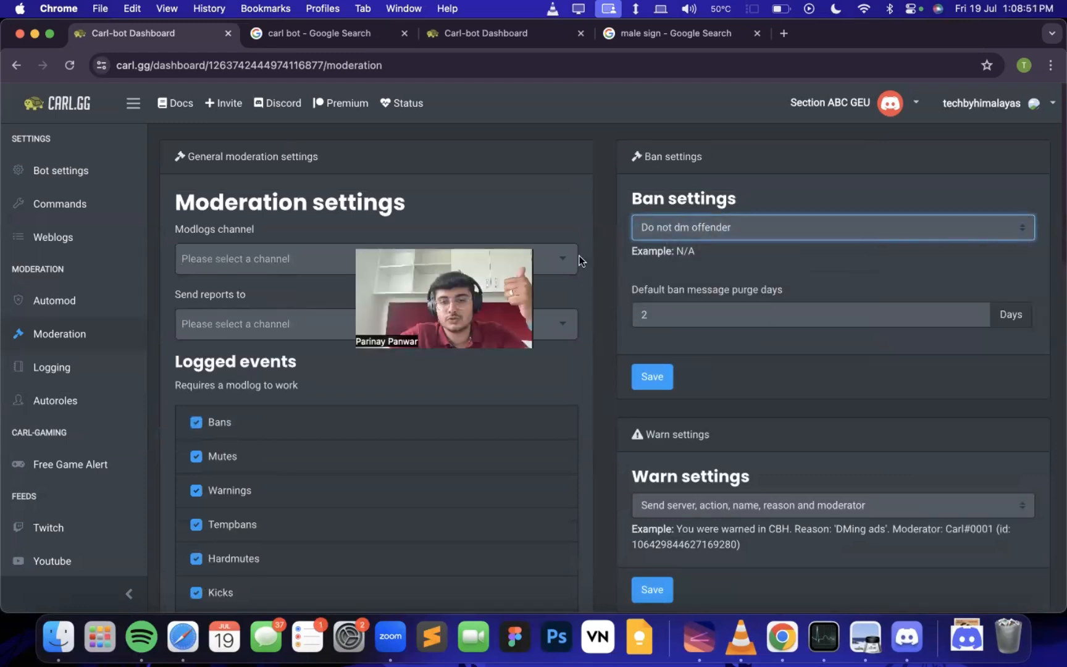
click(666, 221)
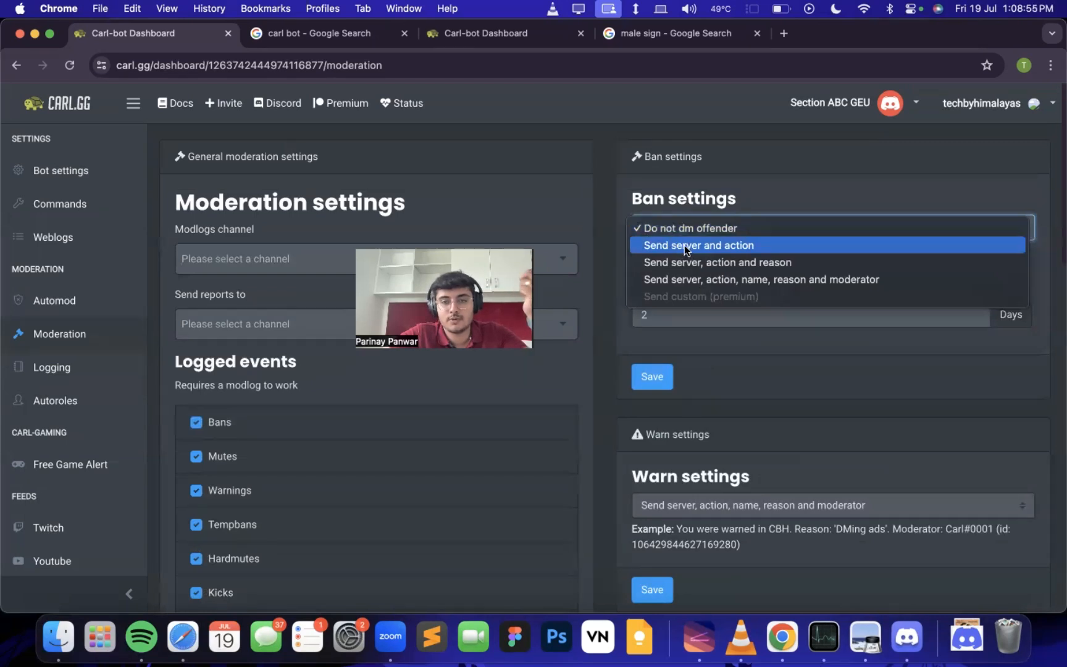
click(710, 244)
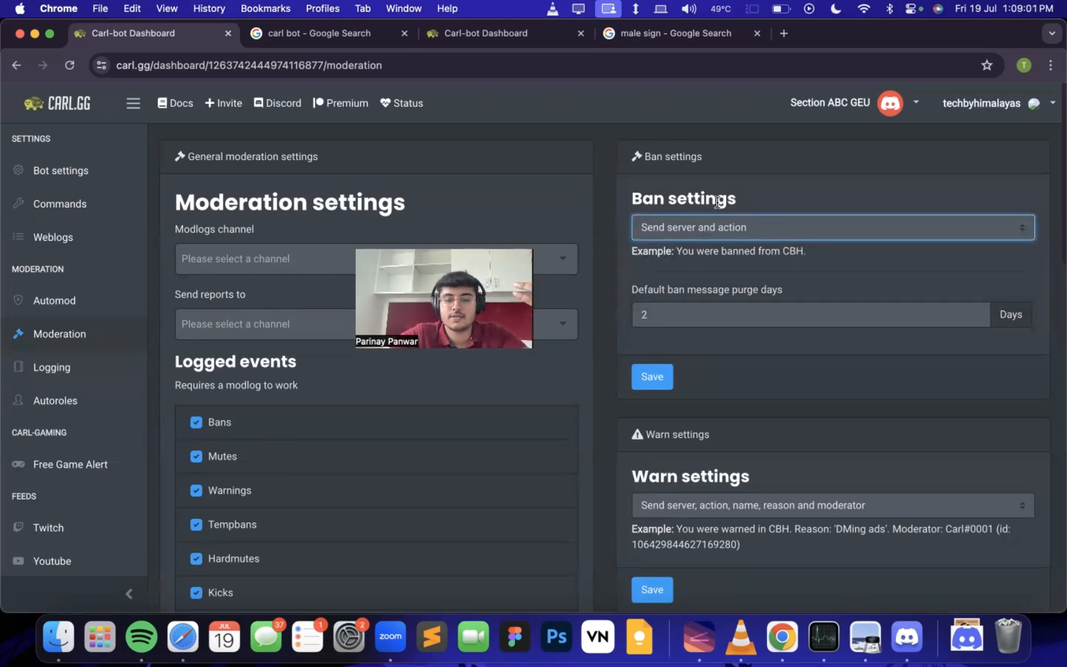
click(737, 224)
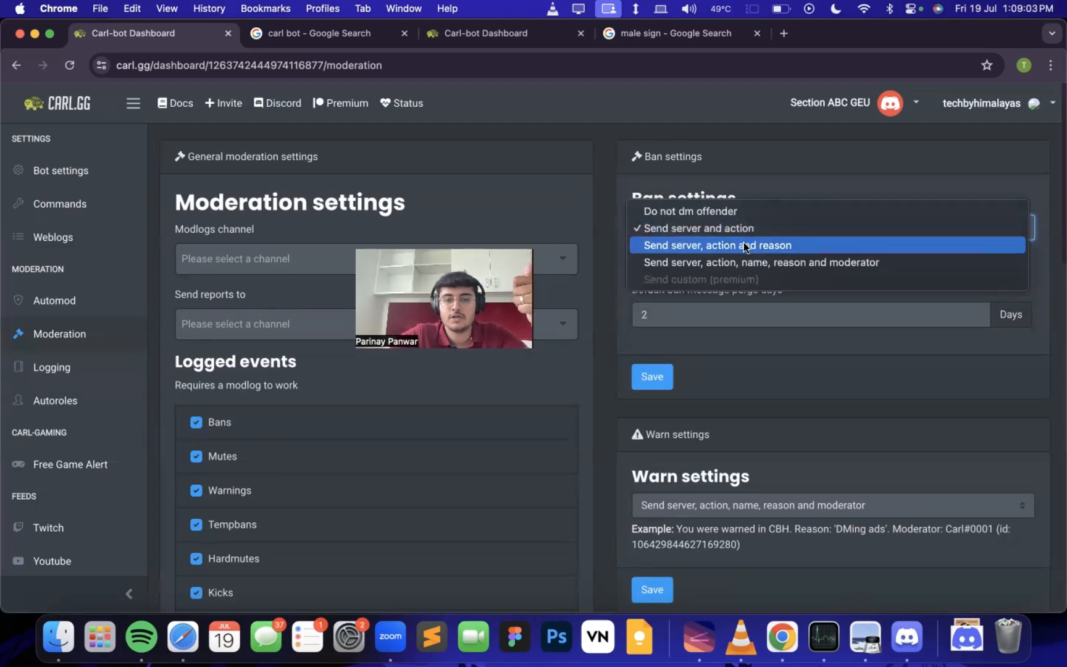
click(741, 243)
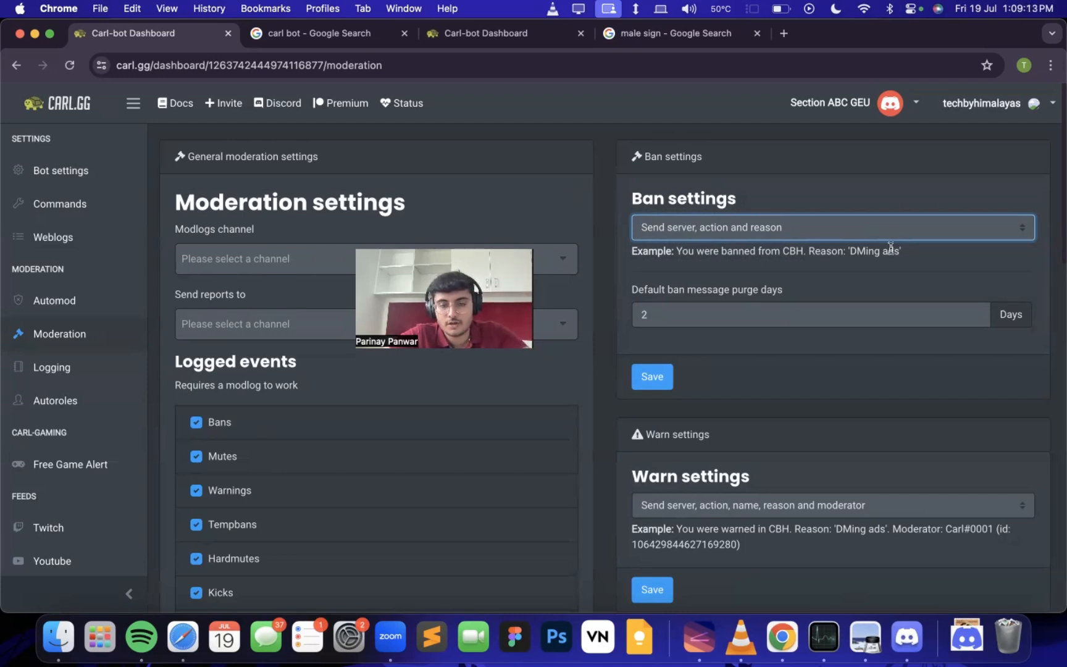
Review the warn, hardmute, timeout and mute settings, and set the kick notification to "Send server and action".
scroll(841, 365, down, 3)
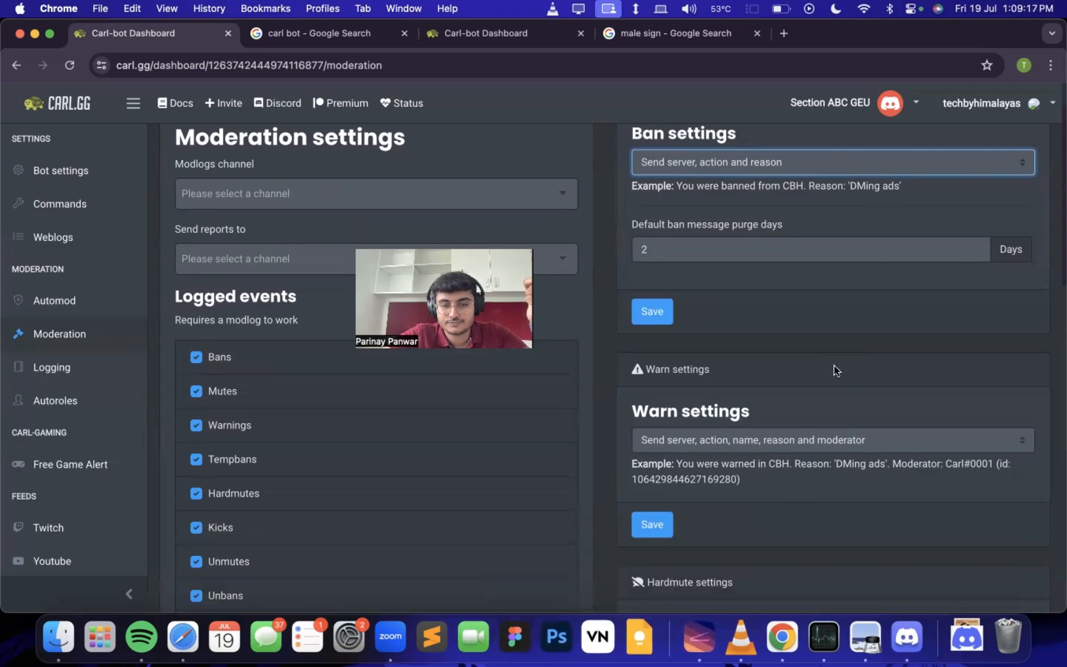
scroll(834, 365, down, 5)
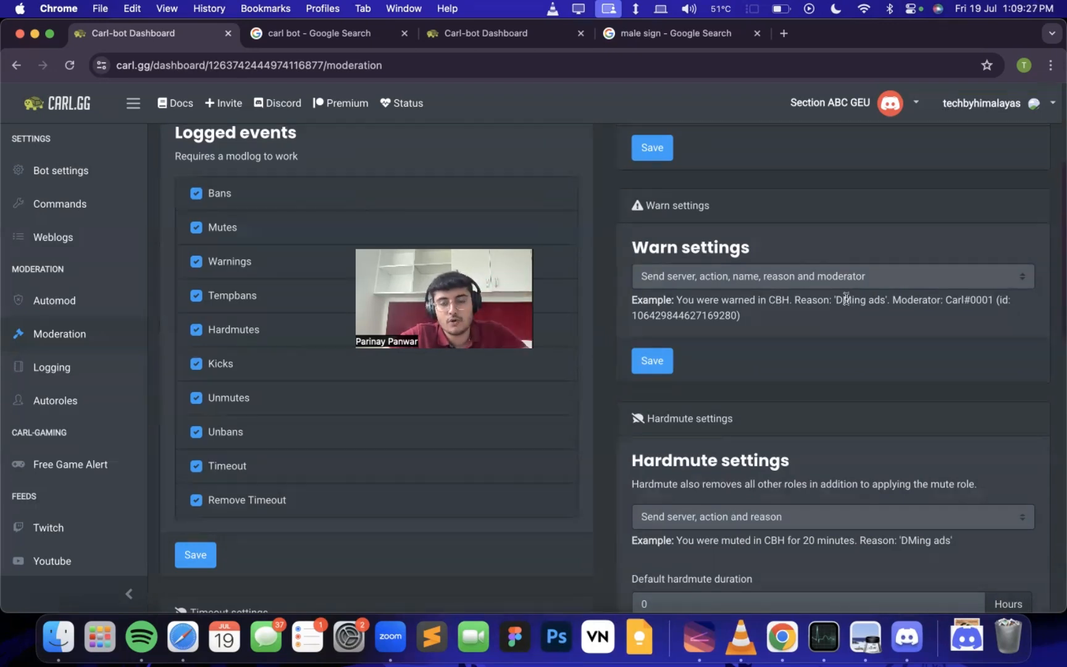
scroll(846, 300, down, 3)
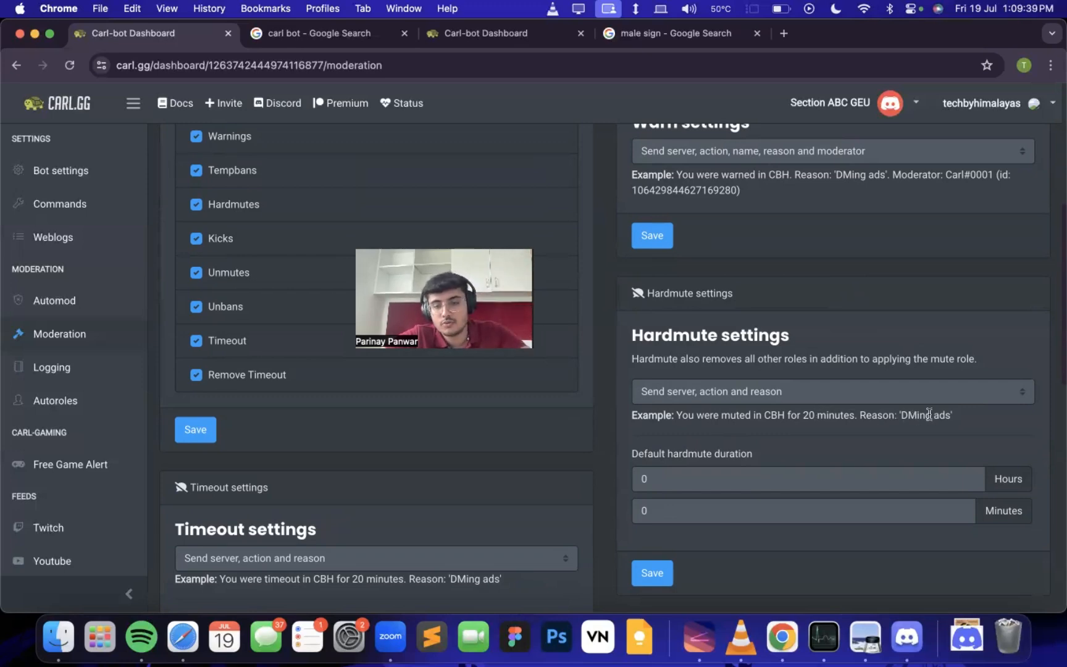
scroll(929, 414, down, 5)
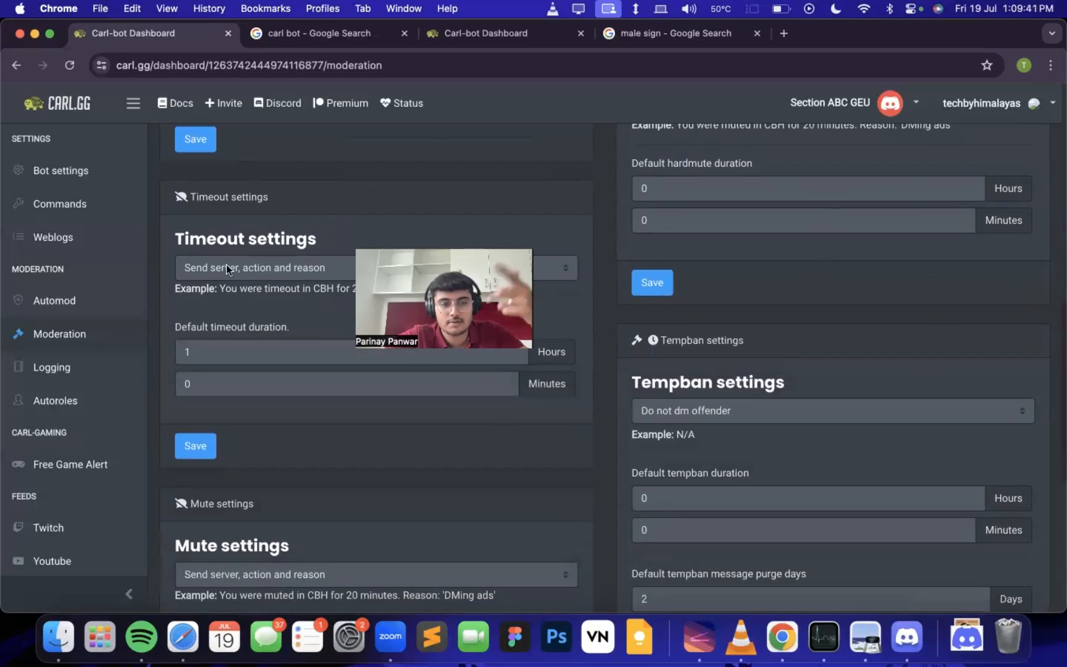
scroll(283, 446, down, 3)
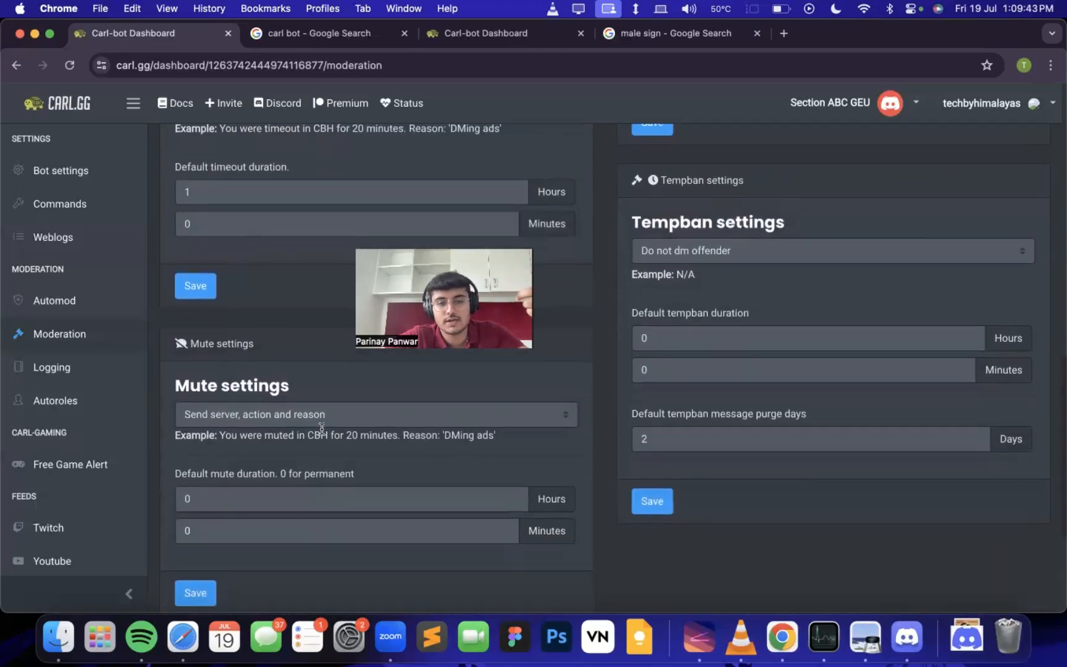
scroll(321, 429, down, 4)
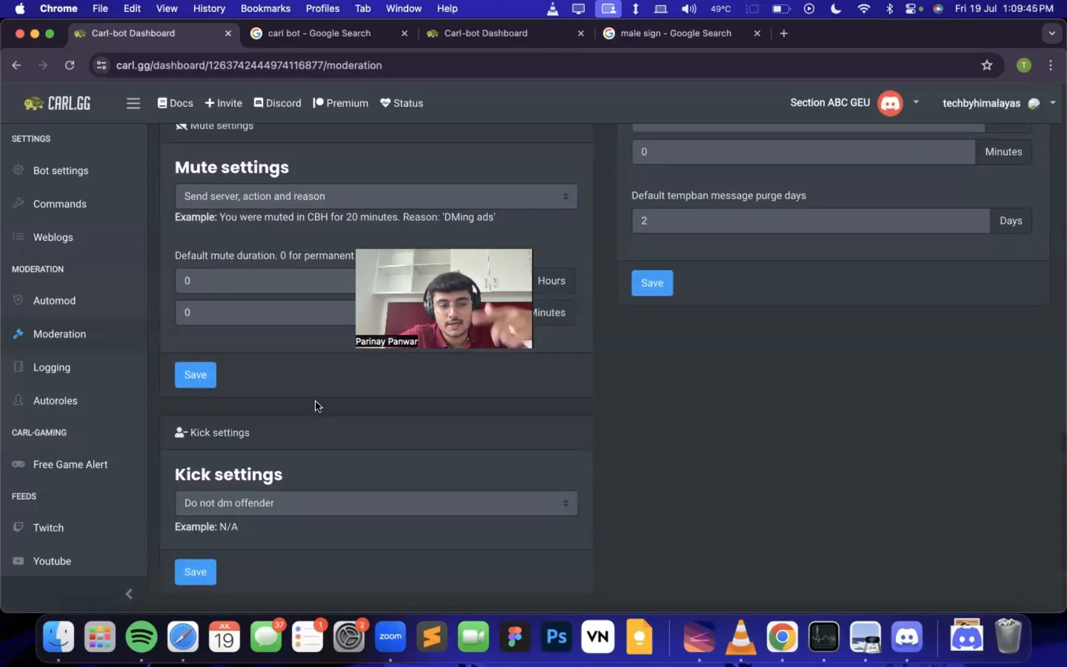
click(288, 501)
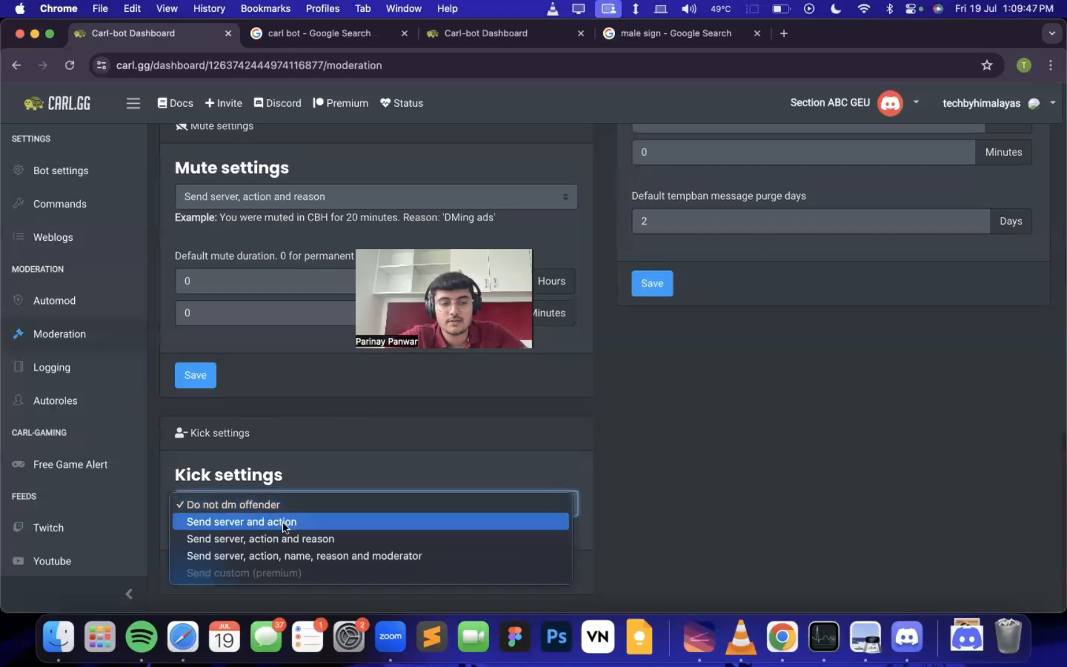
click(279, 521)
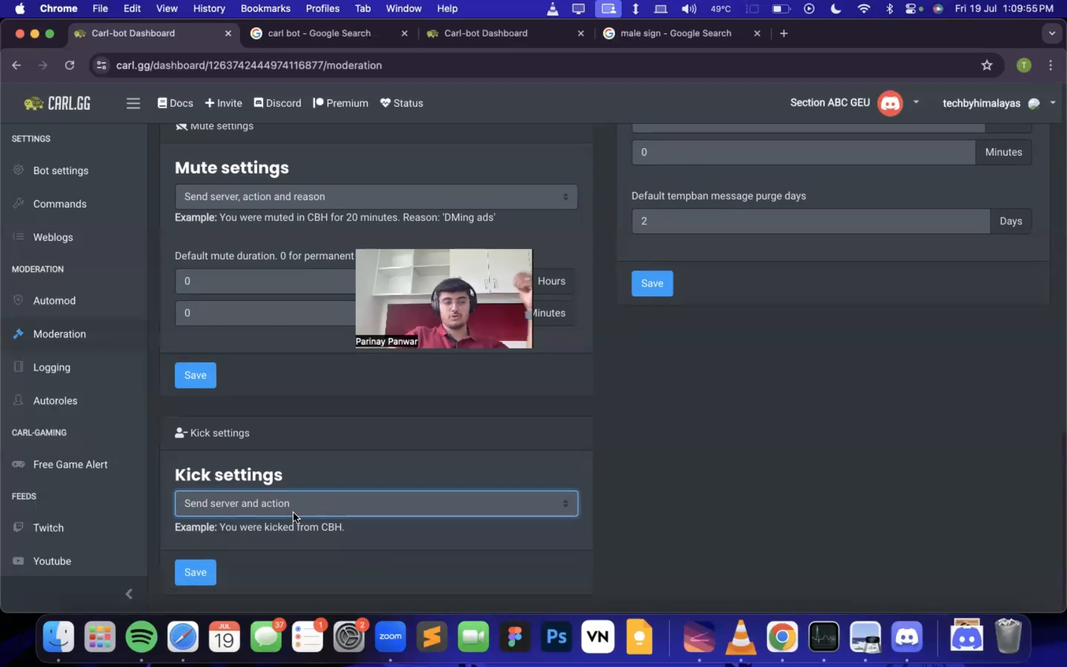
Set Students as the autorole assigned to new members in Carl-bot and save it.
click(54, 400)
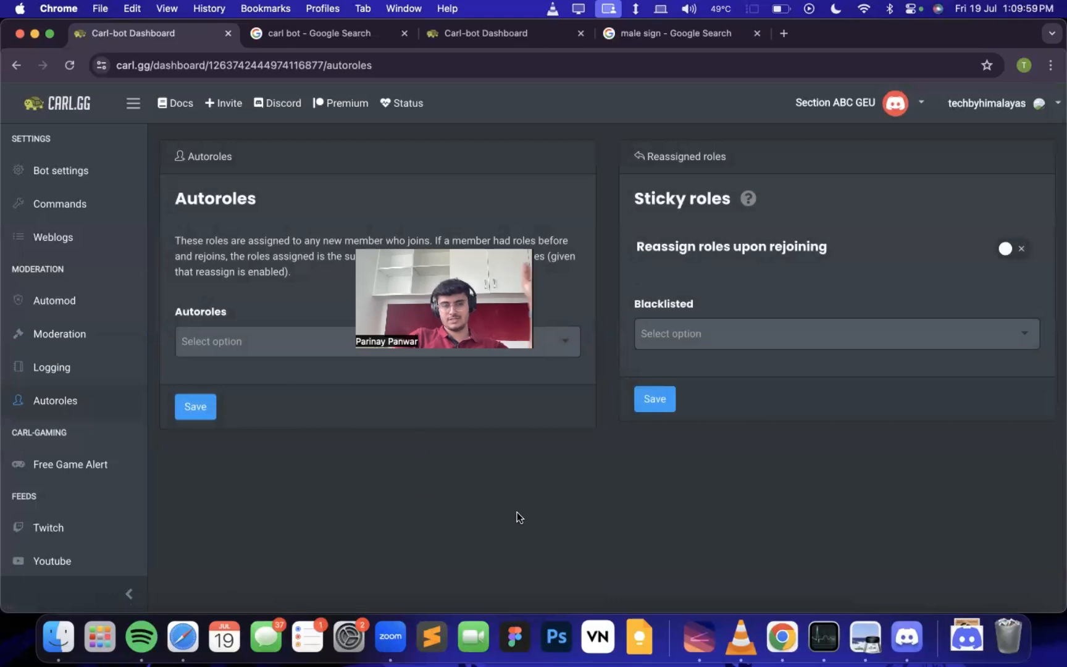
click(409, 350)
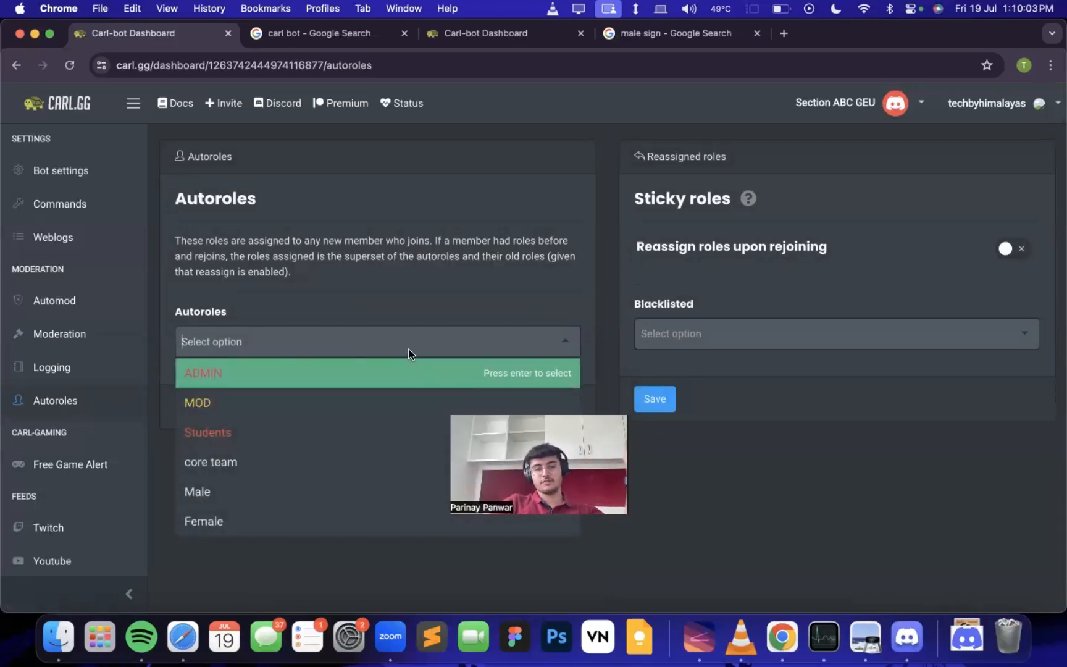
click(343, 432)
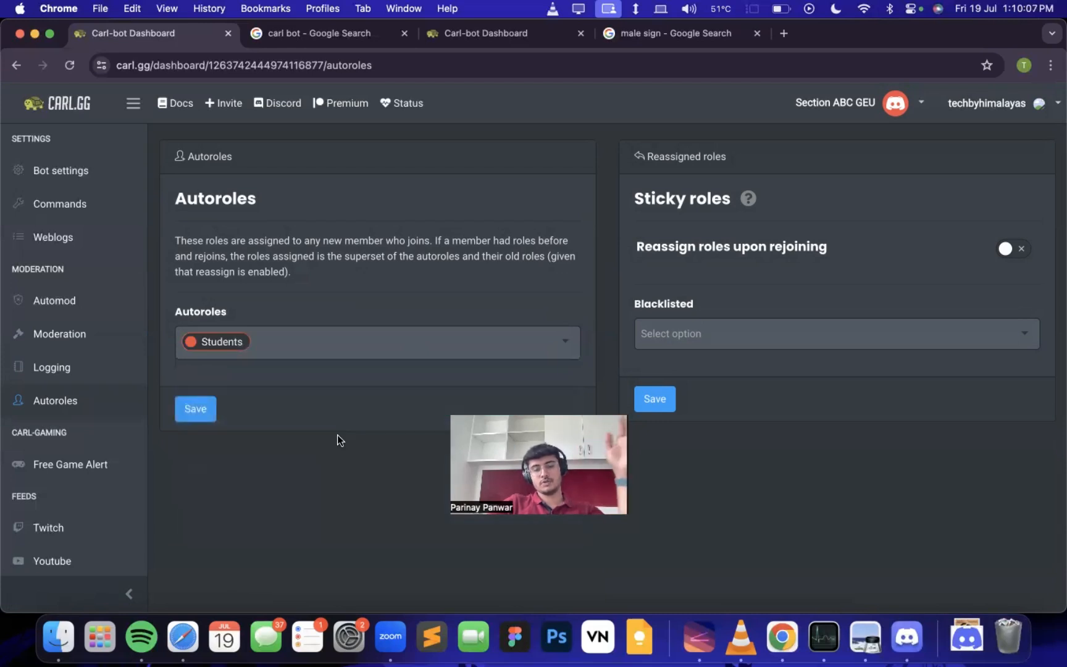
click(213, 411)
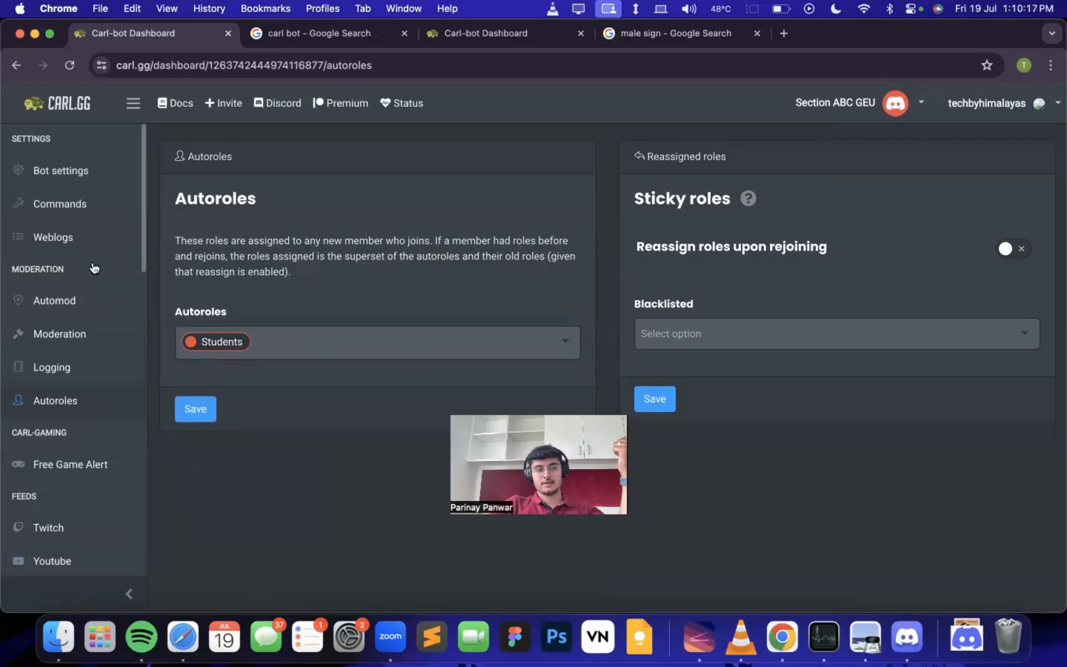
Switch to Discord and view the TechByHimalayas server's roles channel with Carl-bot's "Choose Your Role!" message.
scroll(62, 358, down, 3)
scroll(7, 359, down, 3)
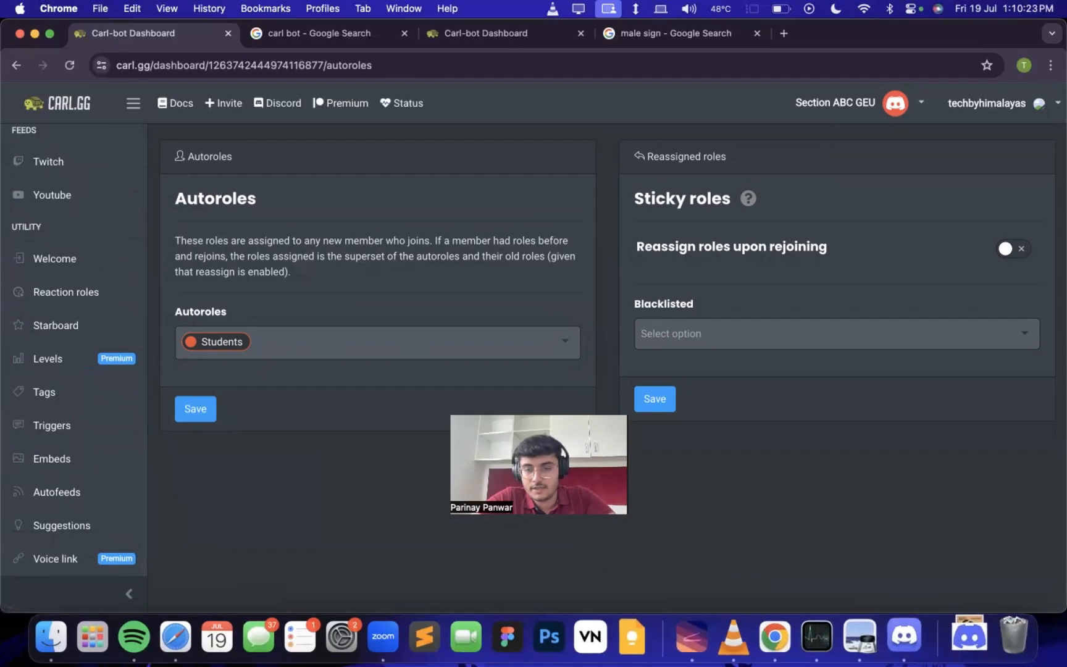
click(907, 636)
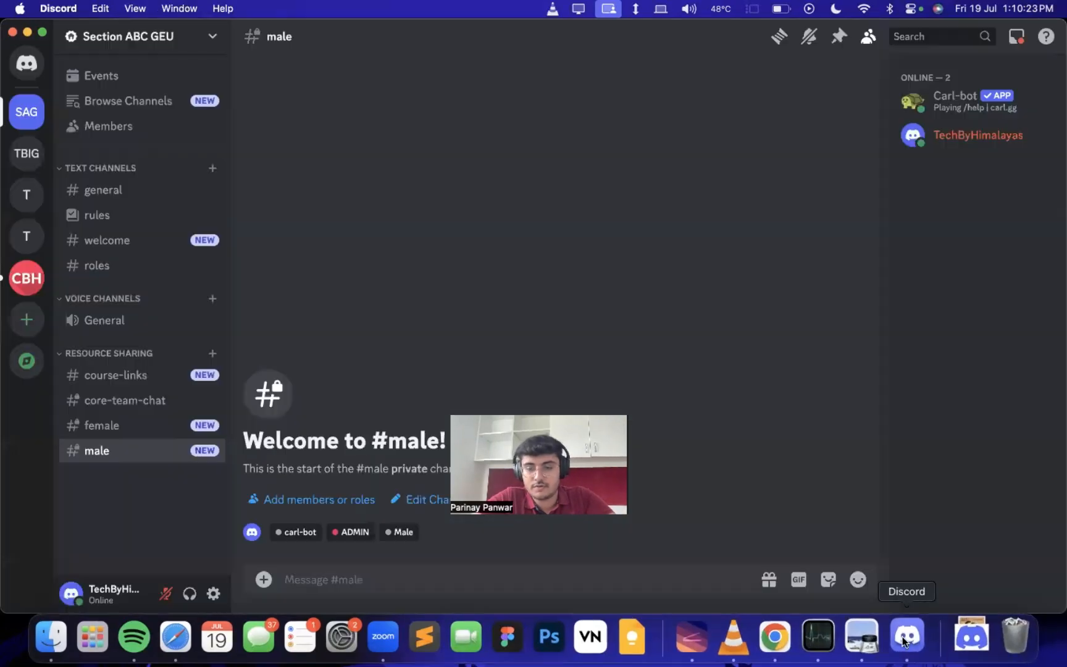
click(27, 236)
click(27, 195)
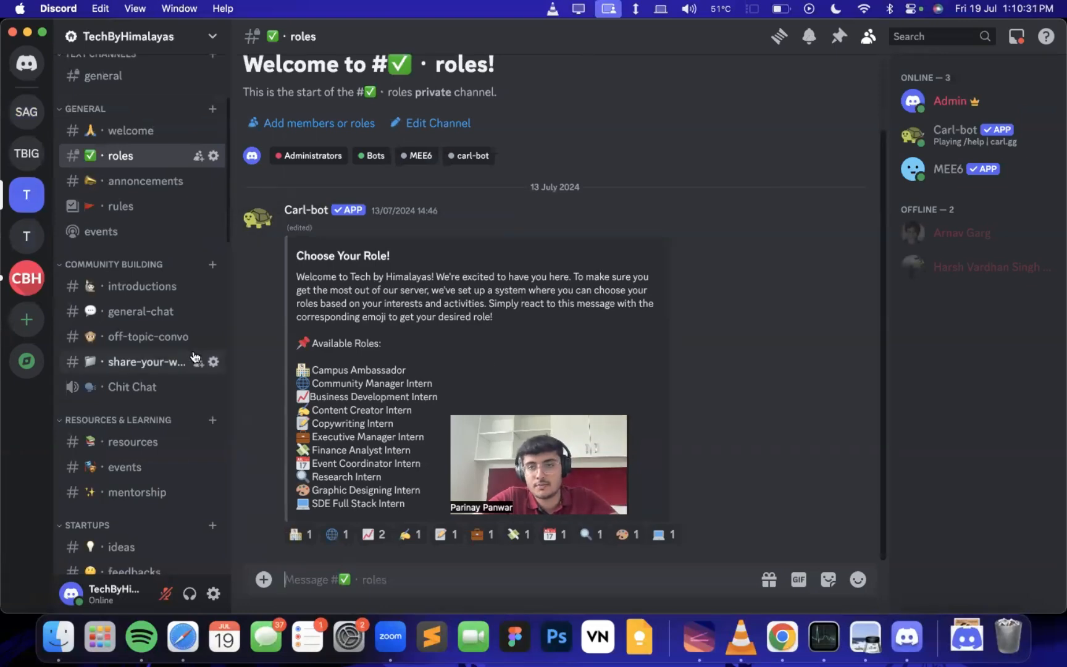
Look through the TechByHimalayas server's channel categories down to the private channels, and check its events.
scroll(153, 358, down, 2)
click(151, 351)
scroll(138, 352, down, 2)
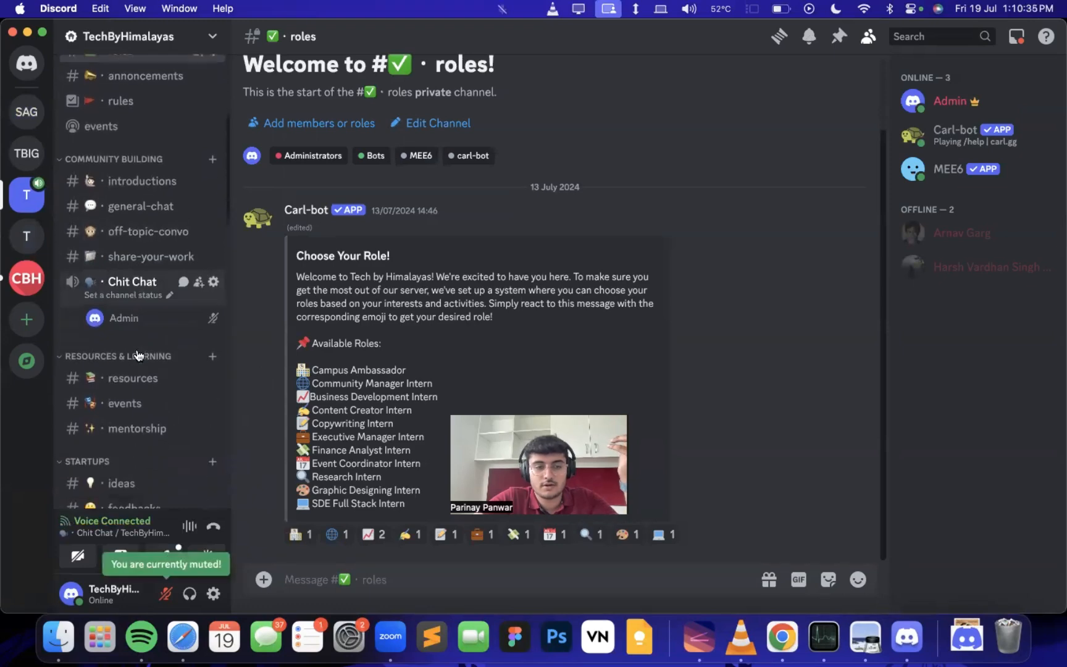
click(214, 526)
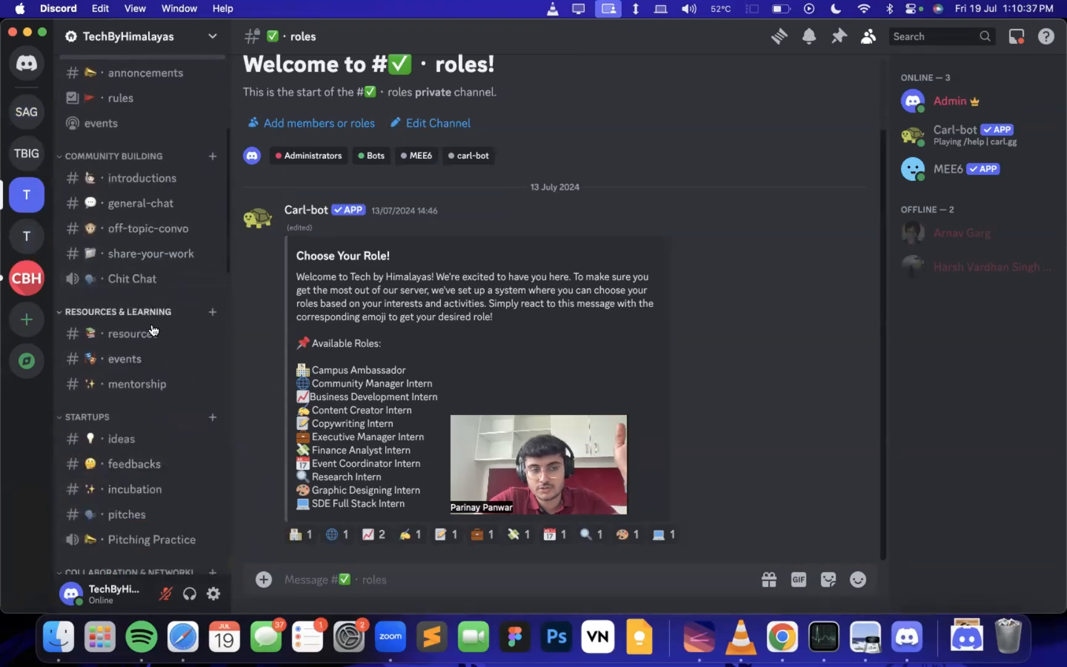
scroll(142, 364, down, 15)
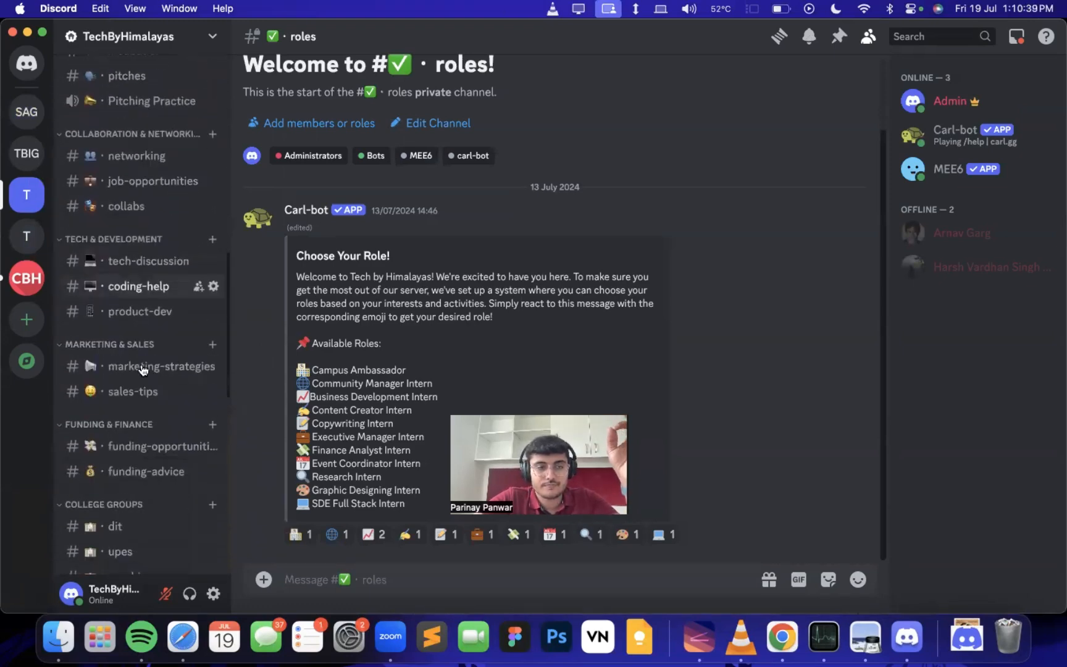
scroll(93, 445, down, 8)
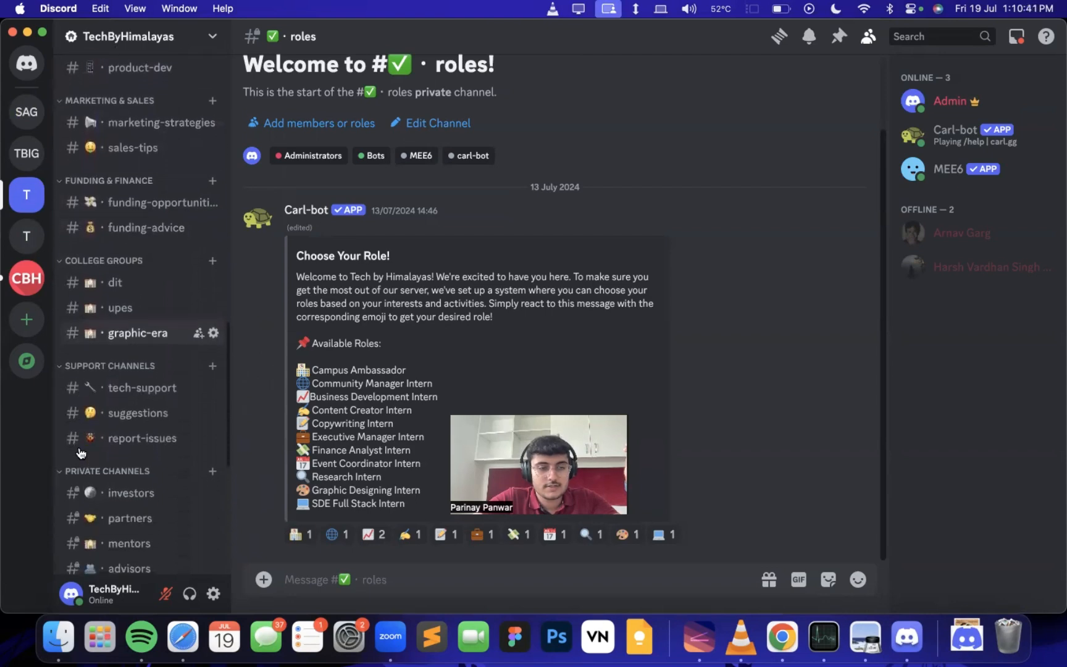
scroll(79, 452, up, 20)
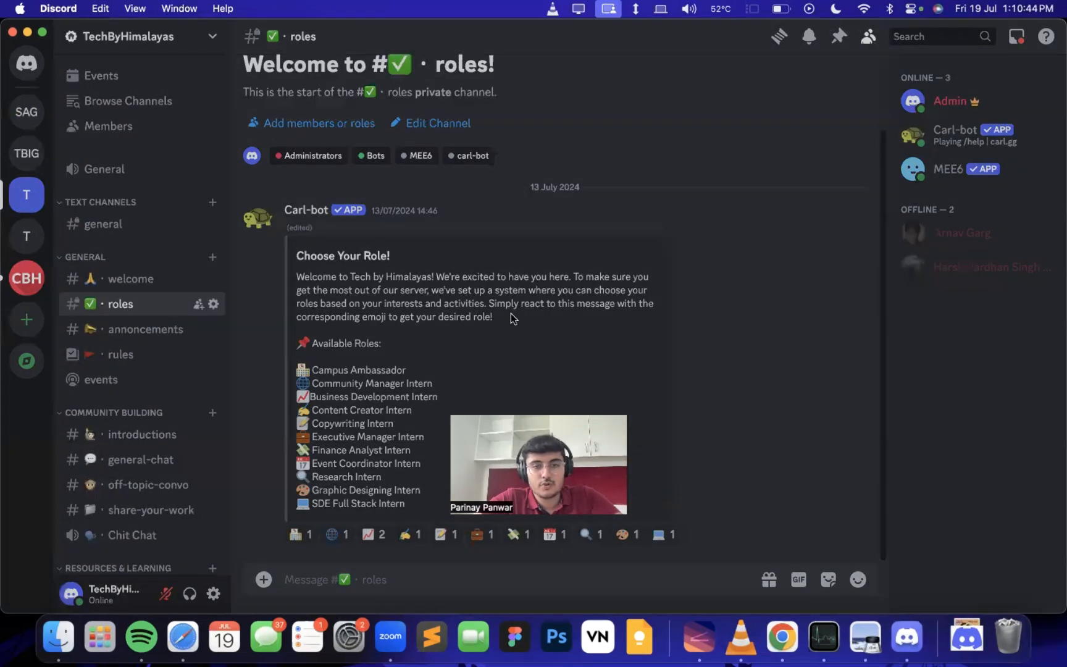
click(92, 76)
key(Escape)
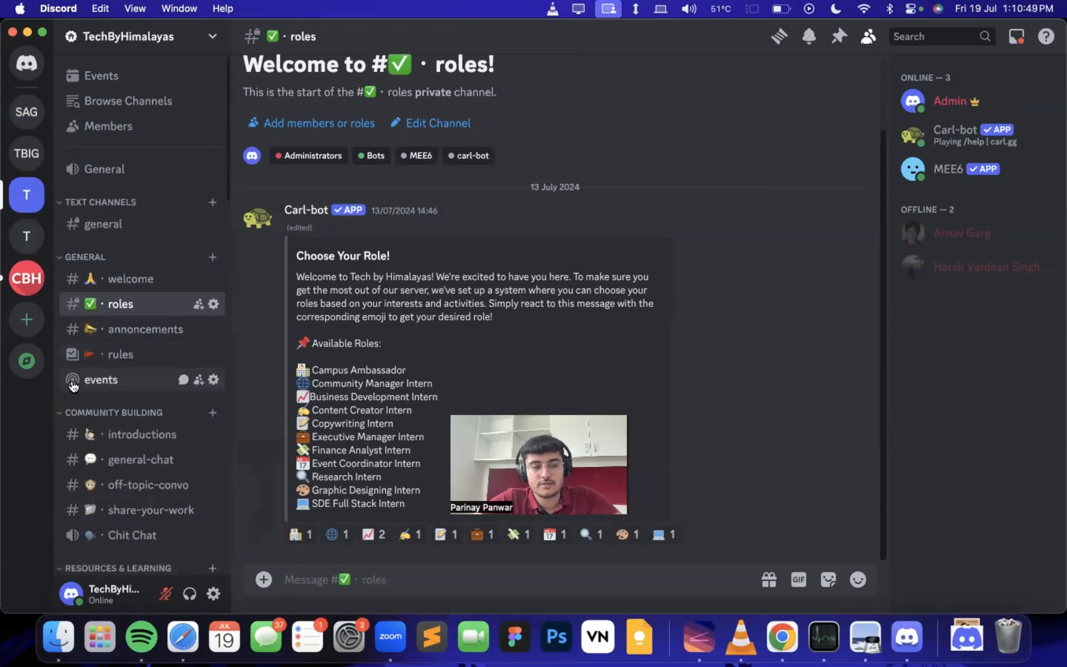
In the Section ABC GEU server, set up a new Stage channel named "events channel" in the Text Channels category.
click(27, 112)
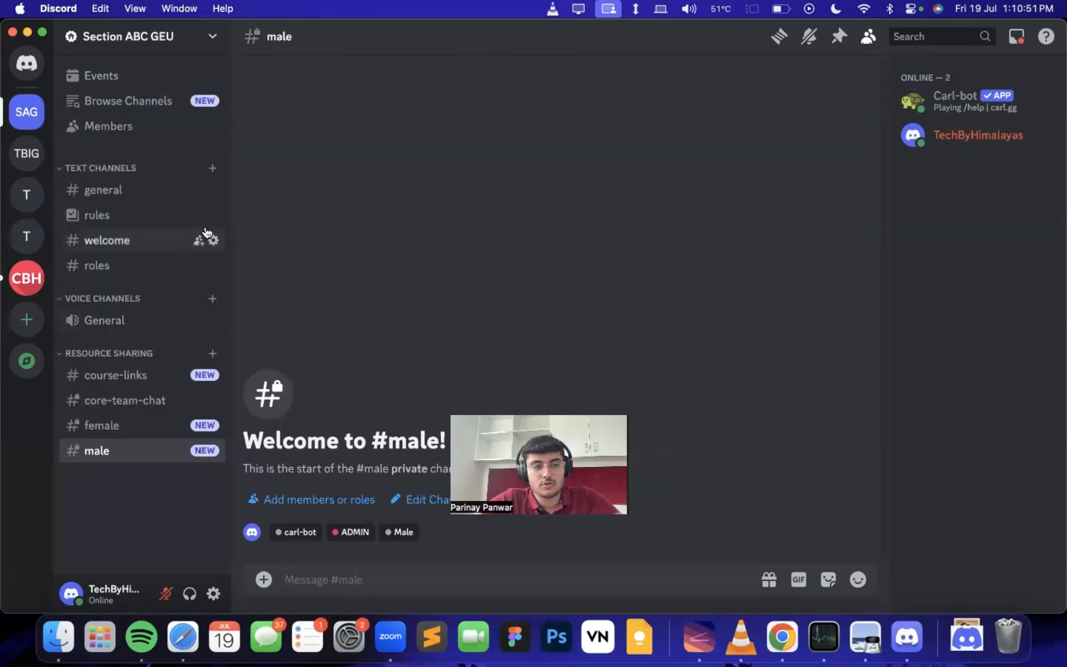
click(212, 168)
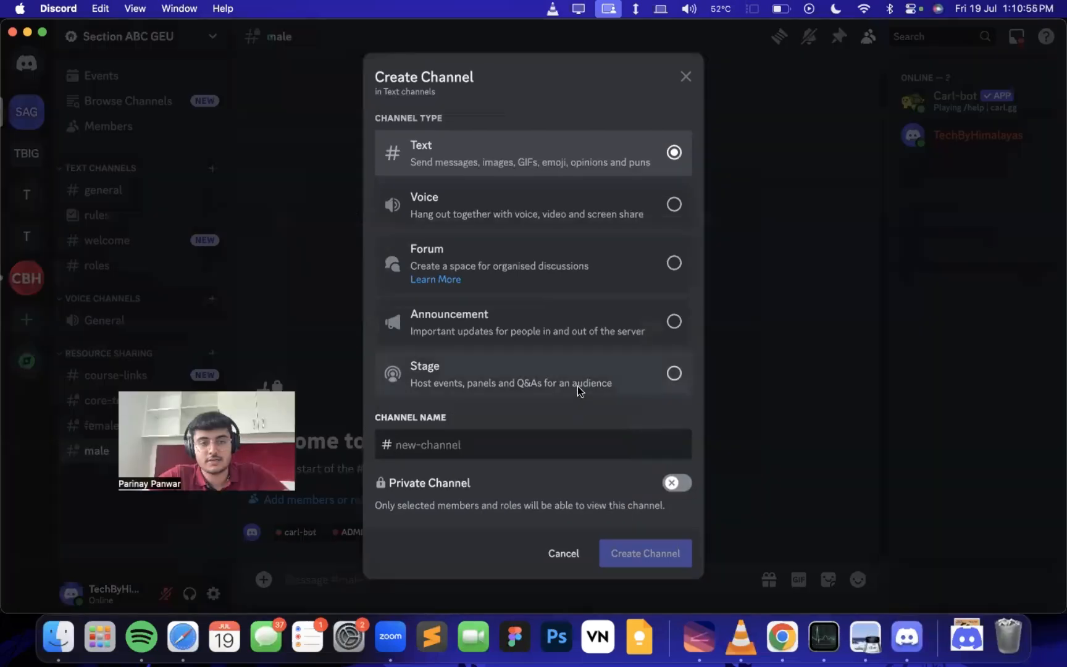
click(578, 386)
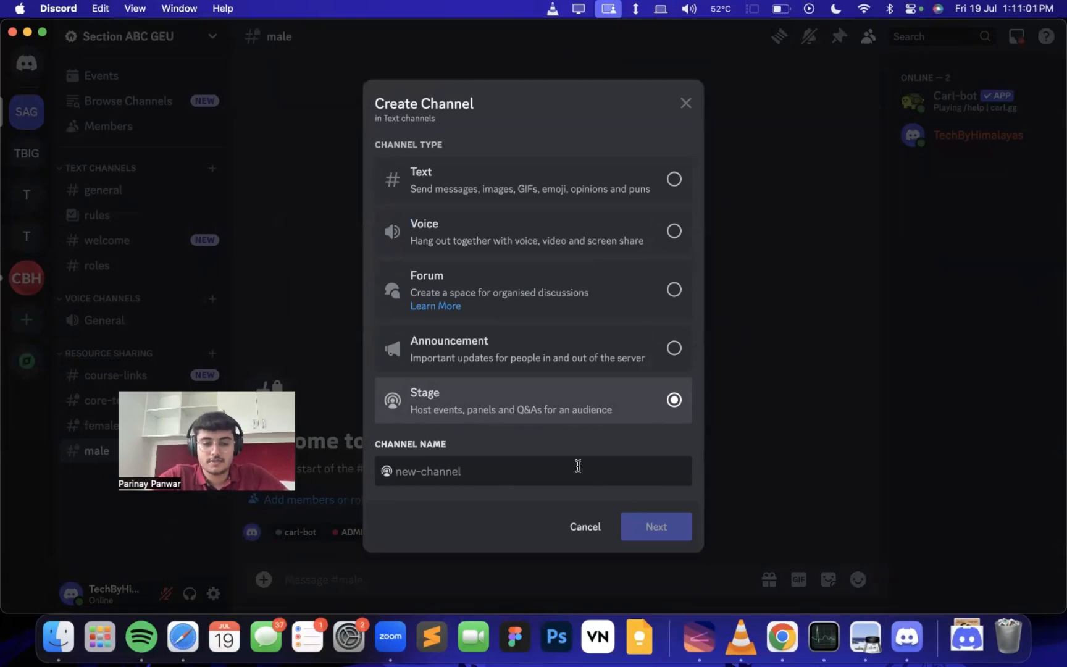
text(event)
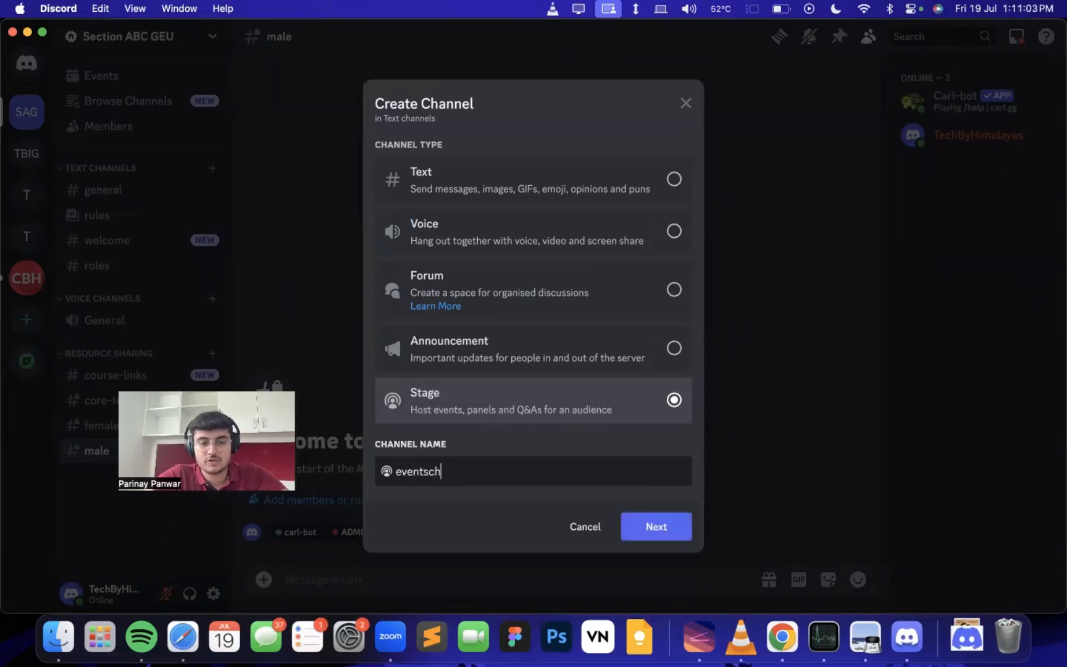
text(s channel)
key(Left)
key(Left)
key(Left)
key(Left)
key(Left)
key(Left)
key(Left)
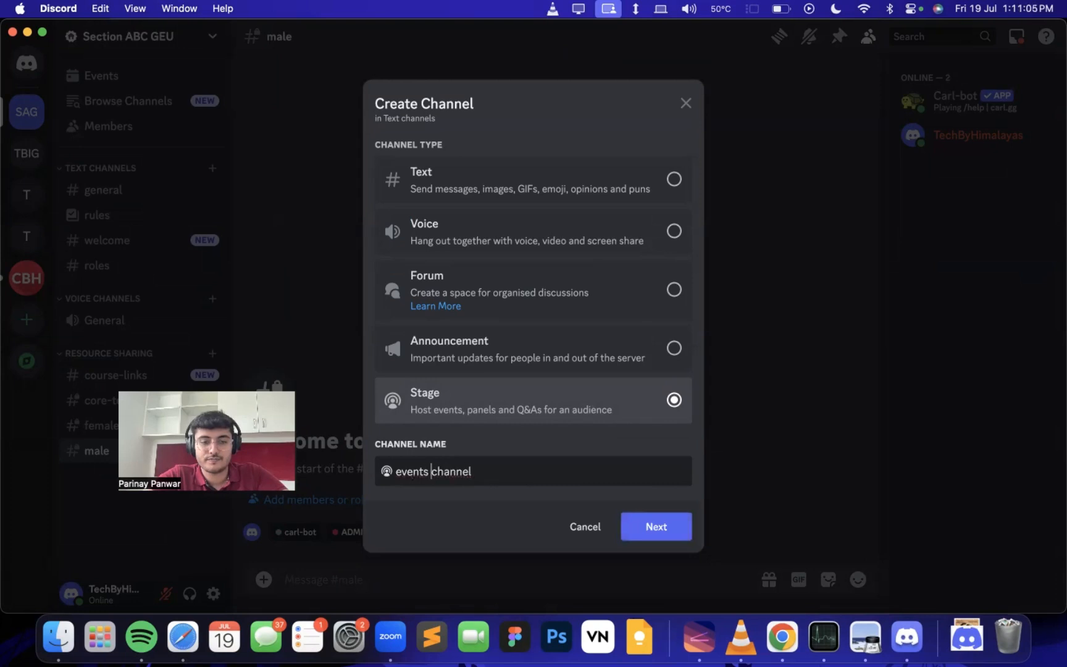
click(633, 526)
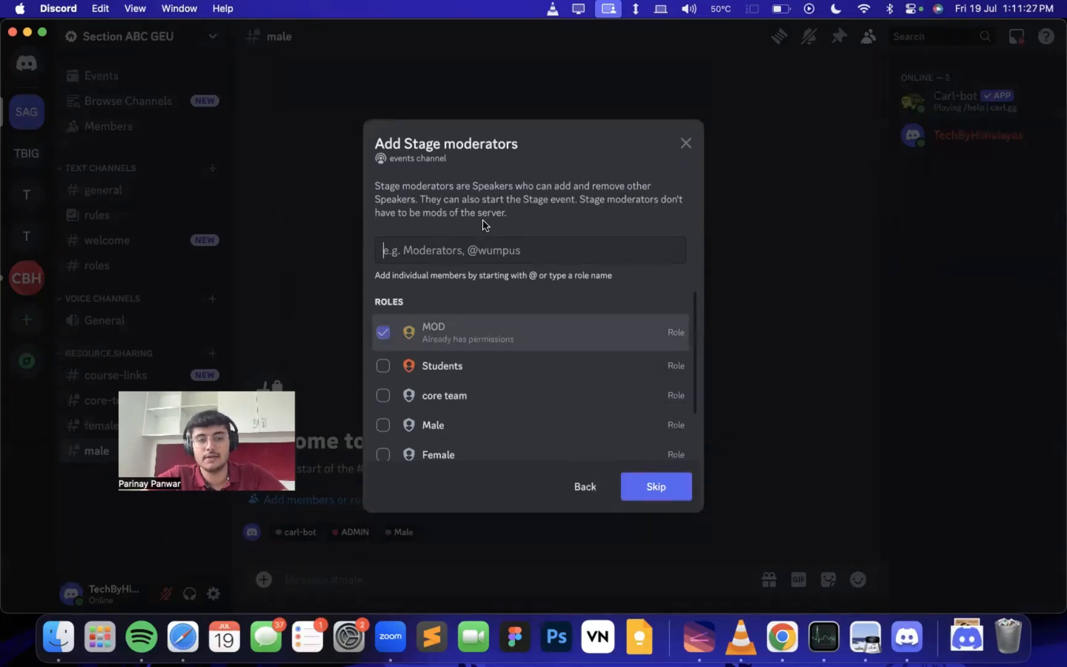
Add the core team role as Stage moderators and create the events channel.
scroll(460, 409, down, 2)
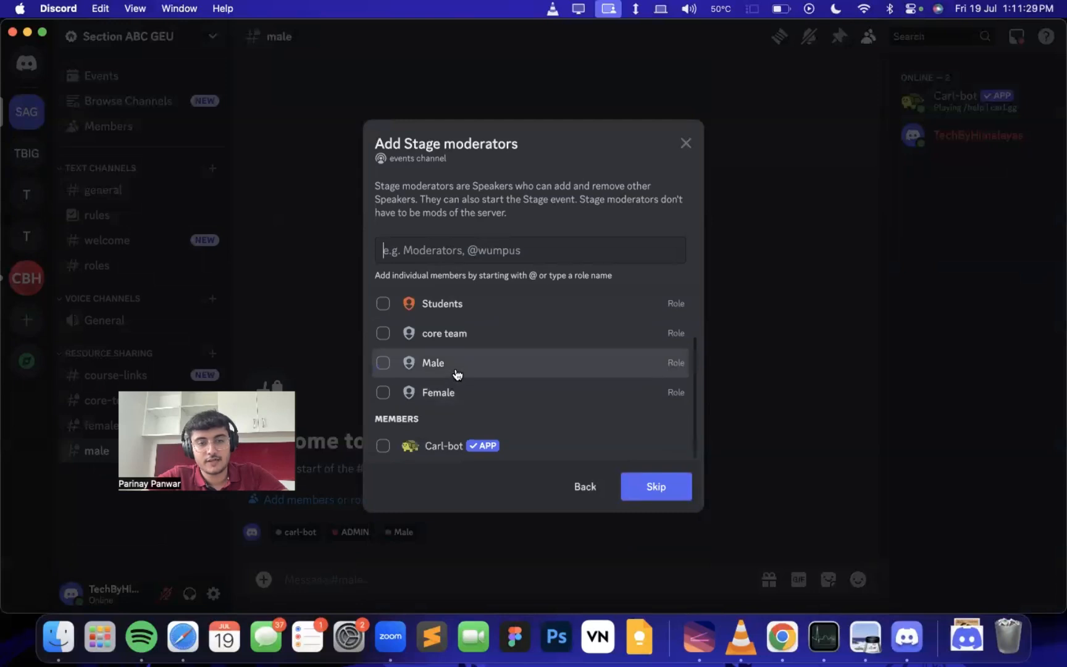
click(461, 337)
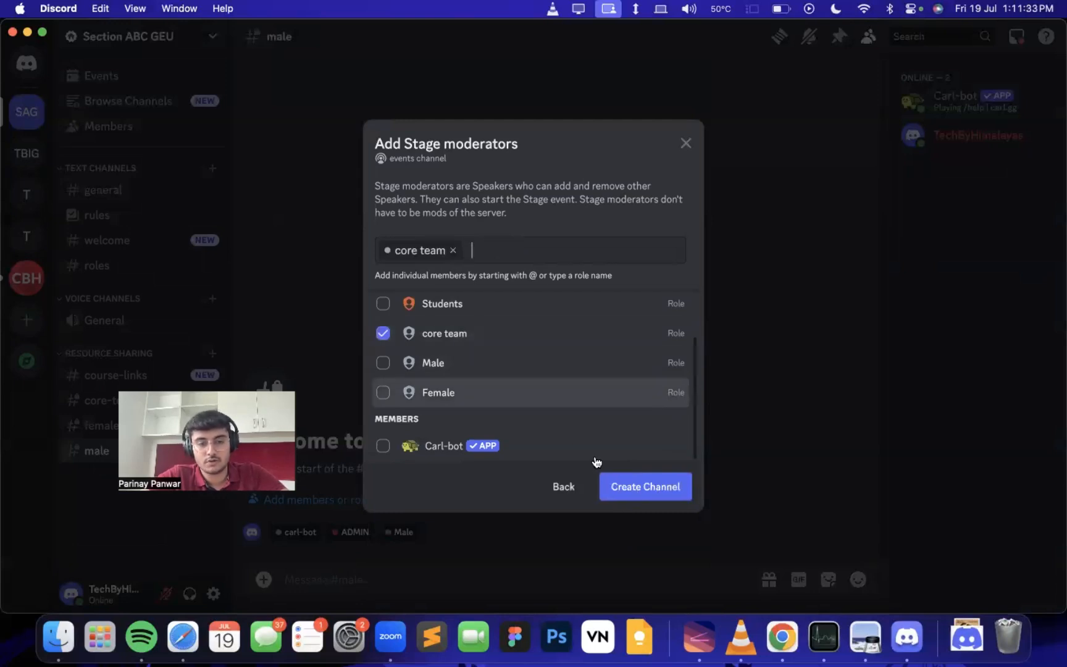
click(645, 486)
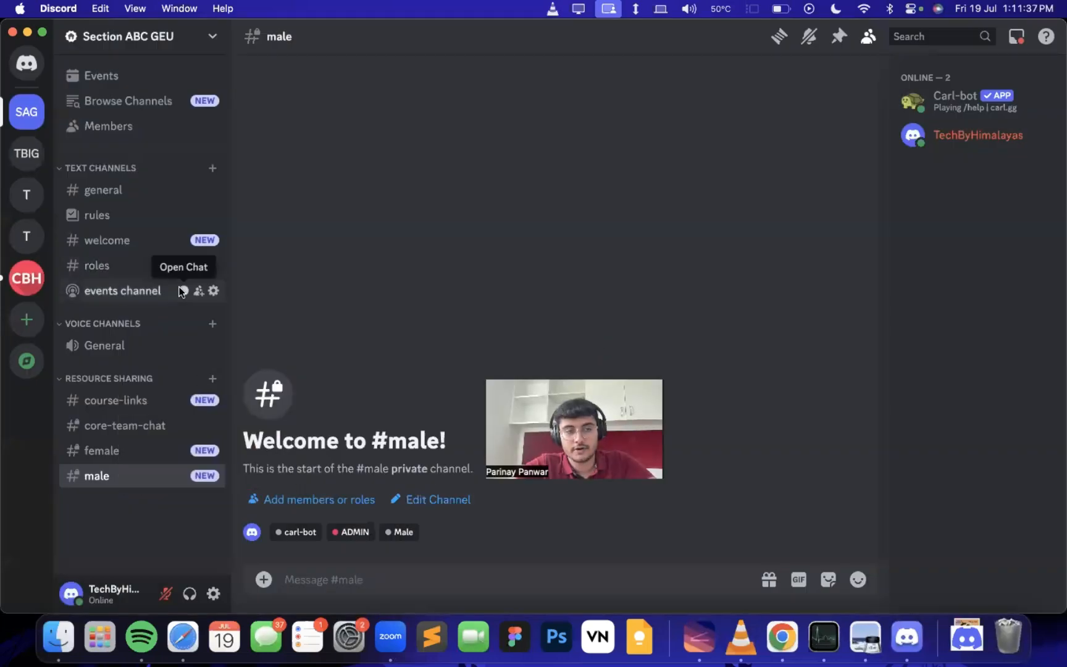
Review the events channel's overview, permissions and invites settings, and return to the server.
click(215, 290)
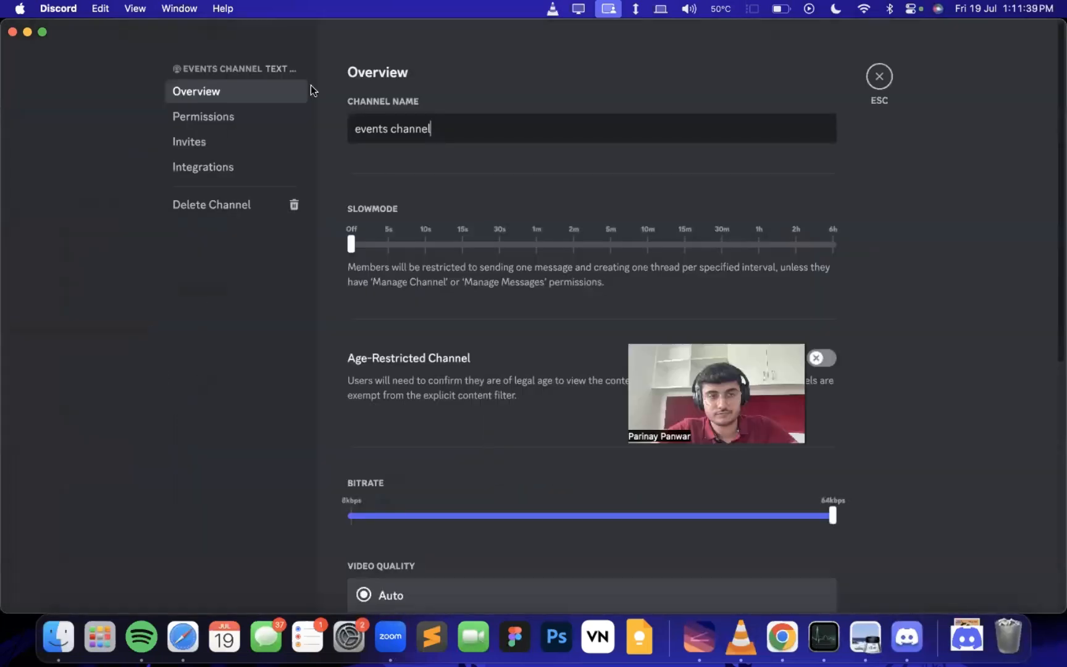
click(238, 117)
click(245, 142)
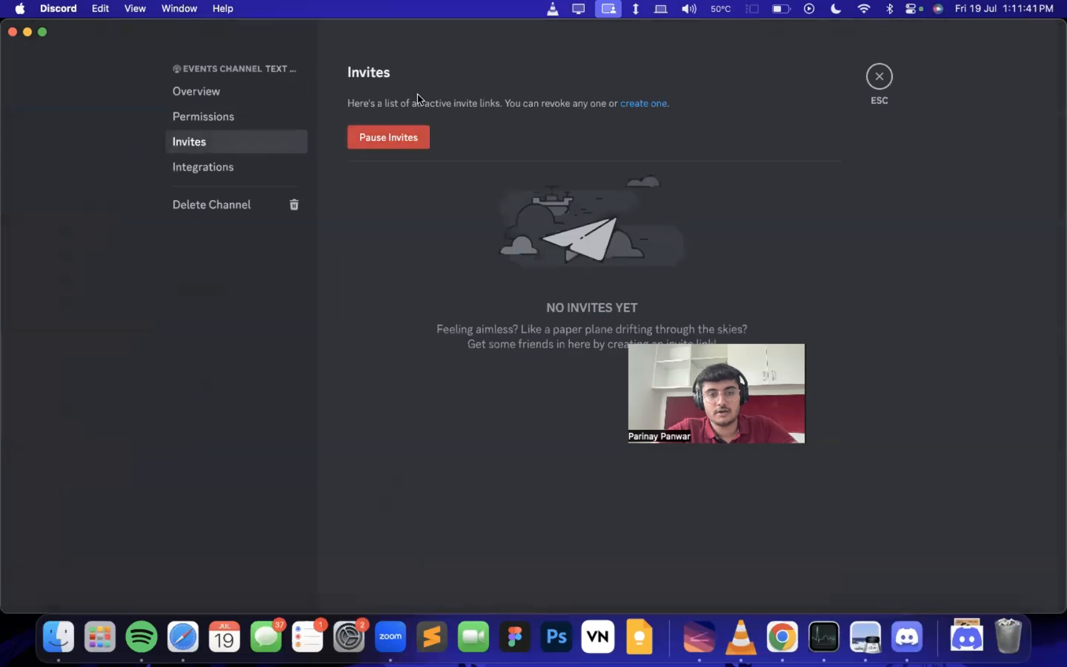
key(Escape)
click(159, 40)
key(Escape)
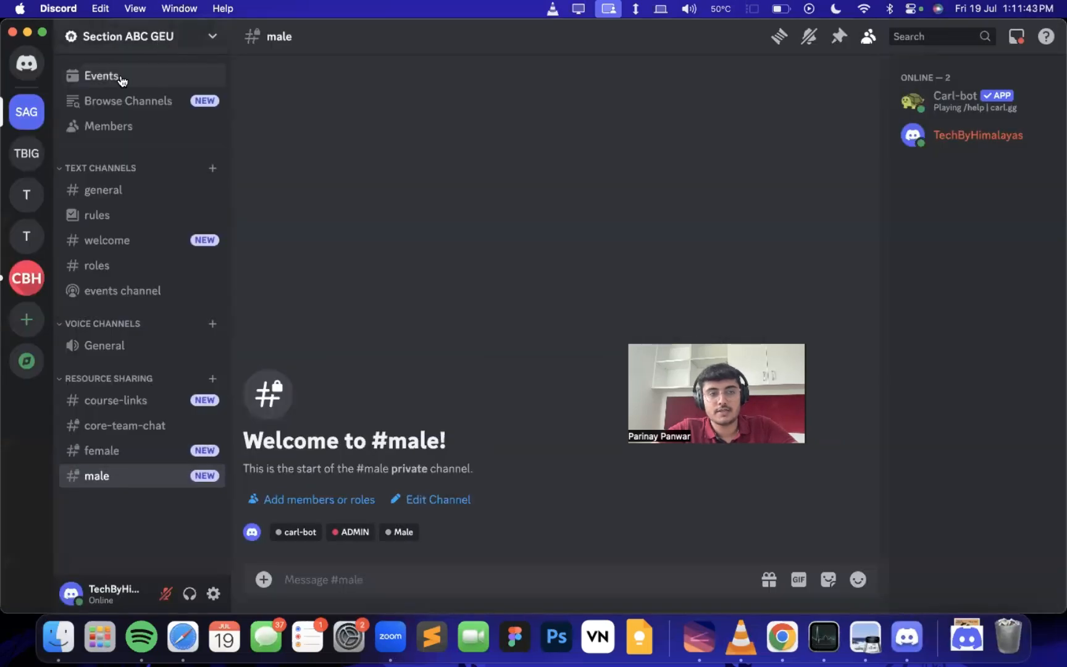
Start a new server event with the "events channel" Stage channel as its location, trying the Somewhere Else option first.
click(91, 79)
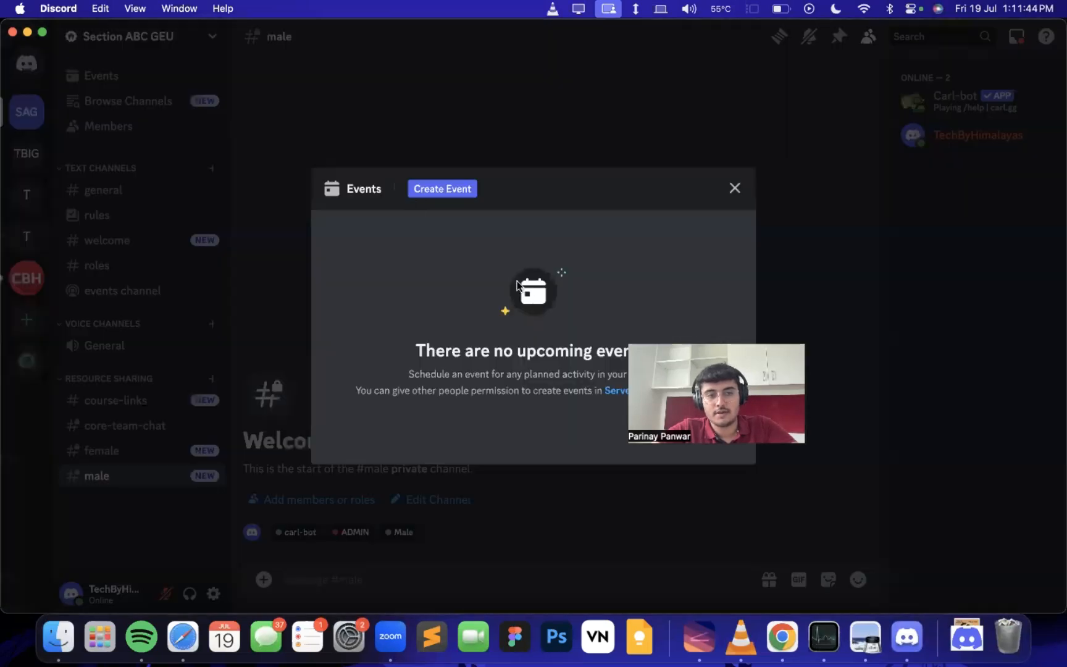
click(441, 187)
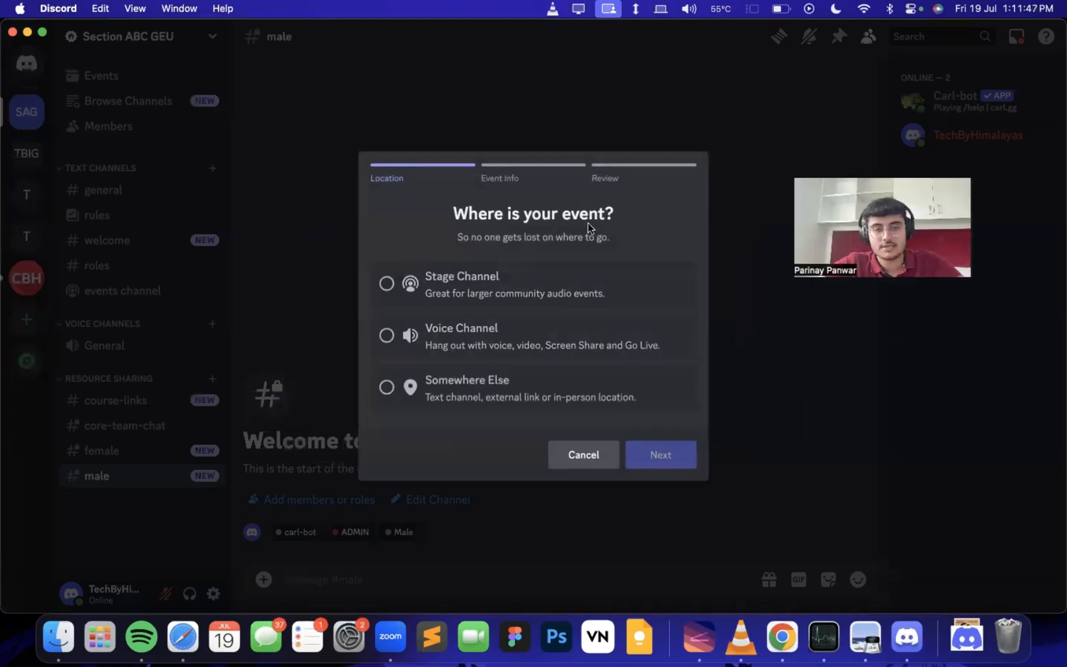
click(447, 280)
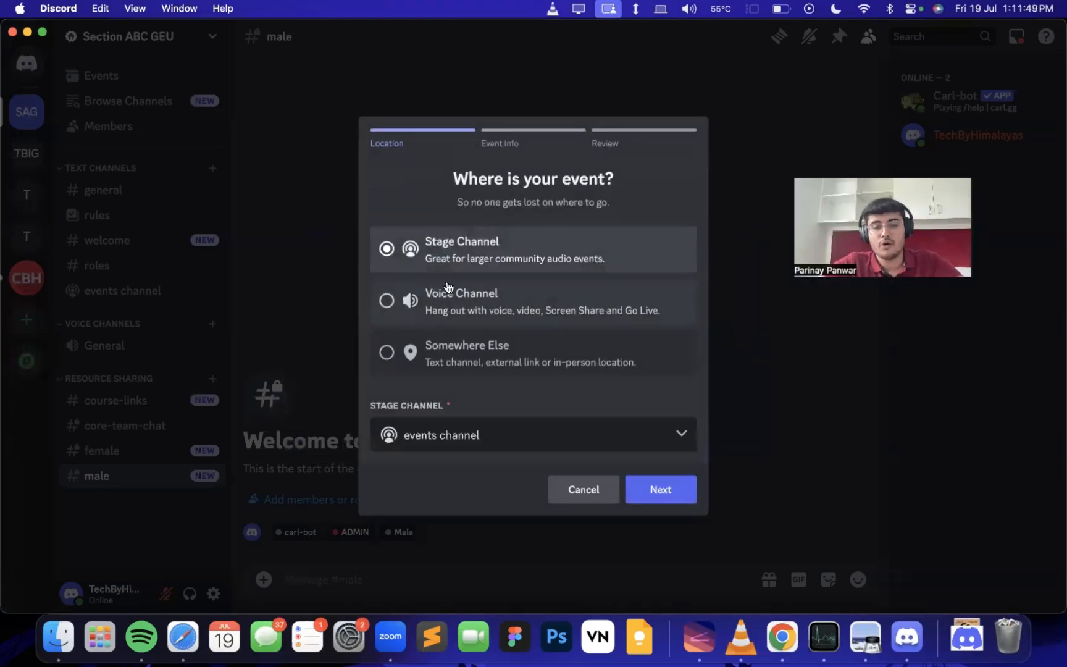
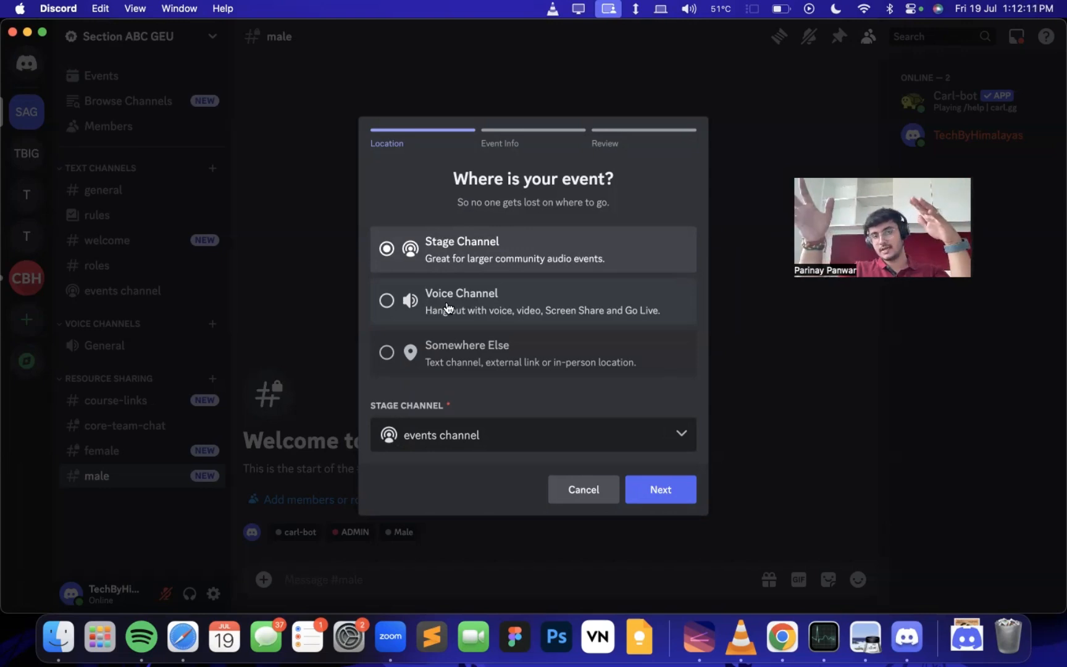
click(486, 374)
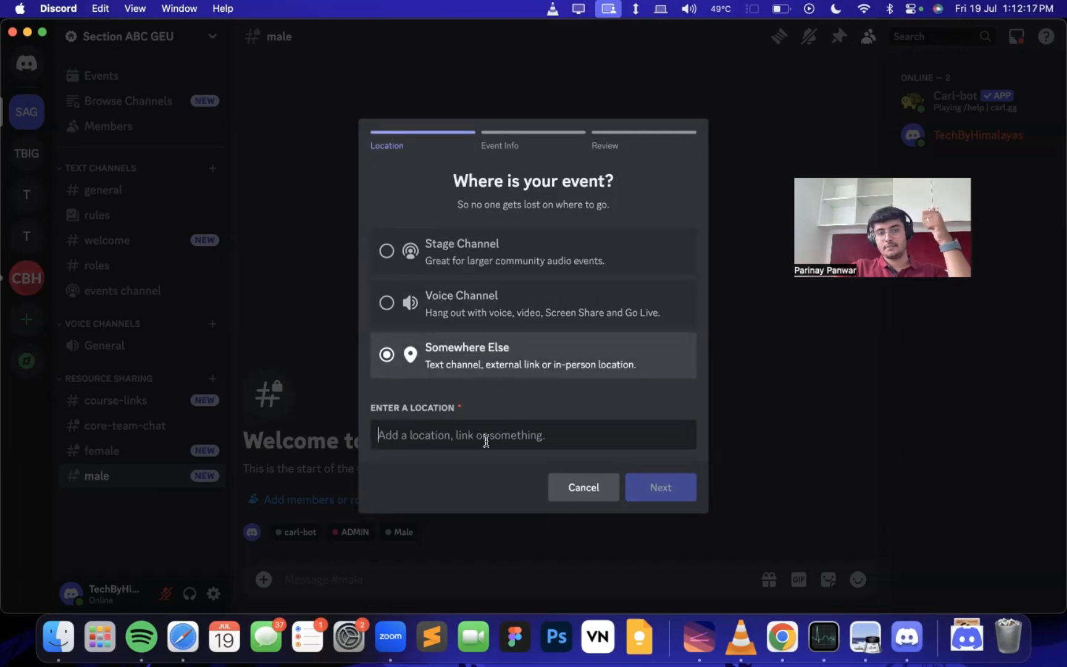
click(512, 251)
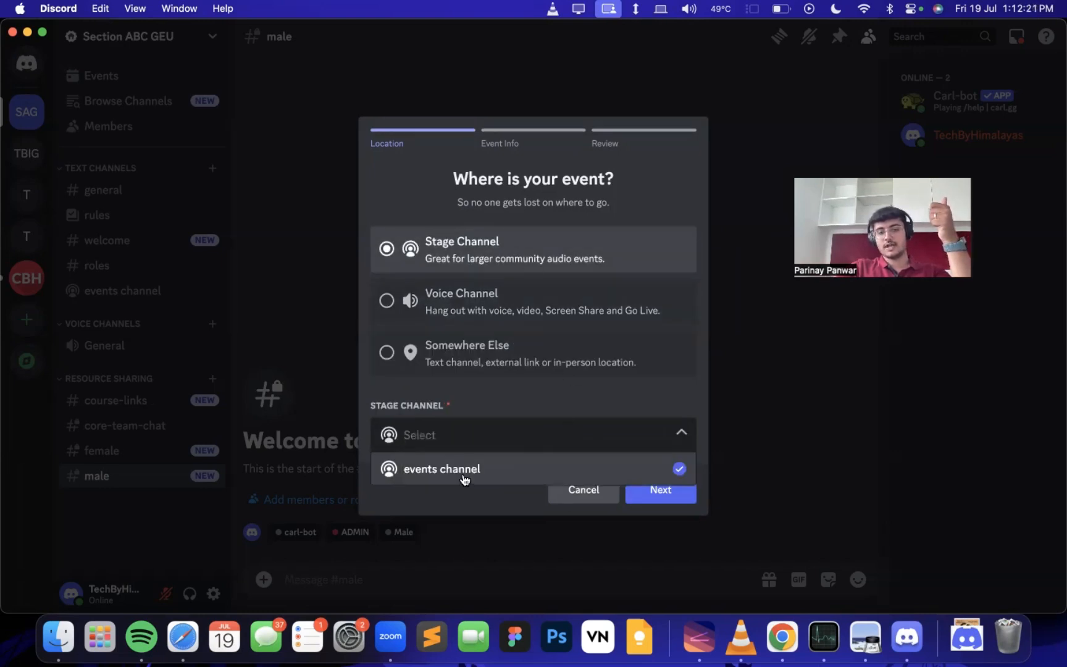
click(462, 474)
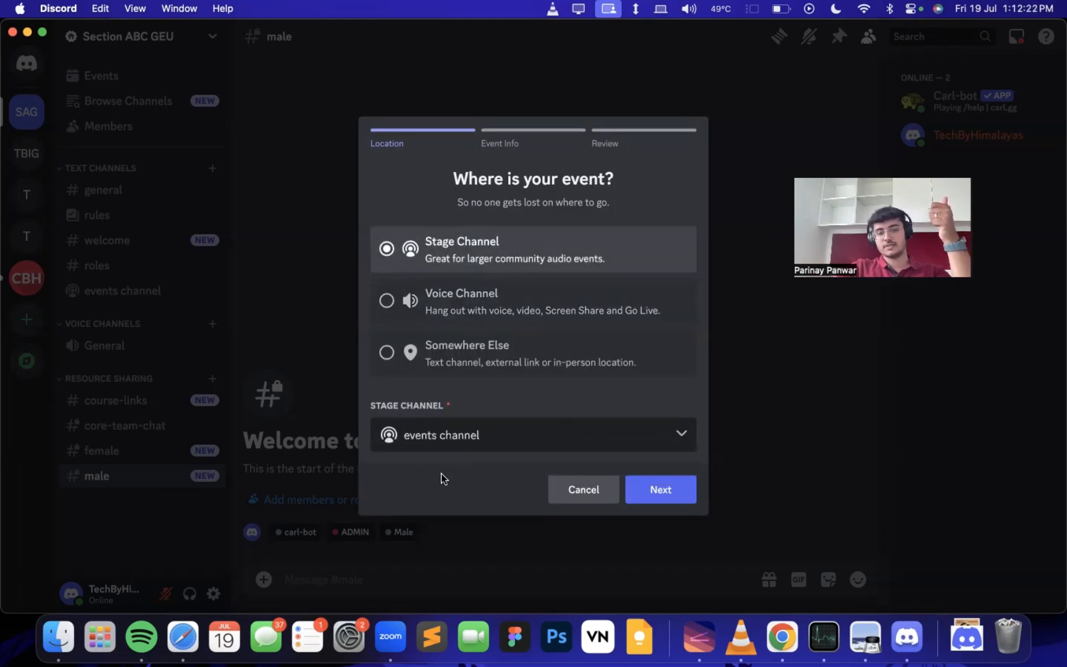
click(656, 491)
Enter "AMA session with Bill Gates" as the event topic.
key(Caps_Lock)
text(AMA)
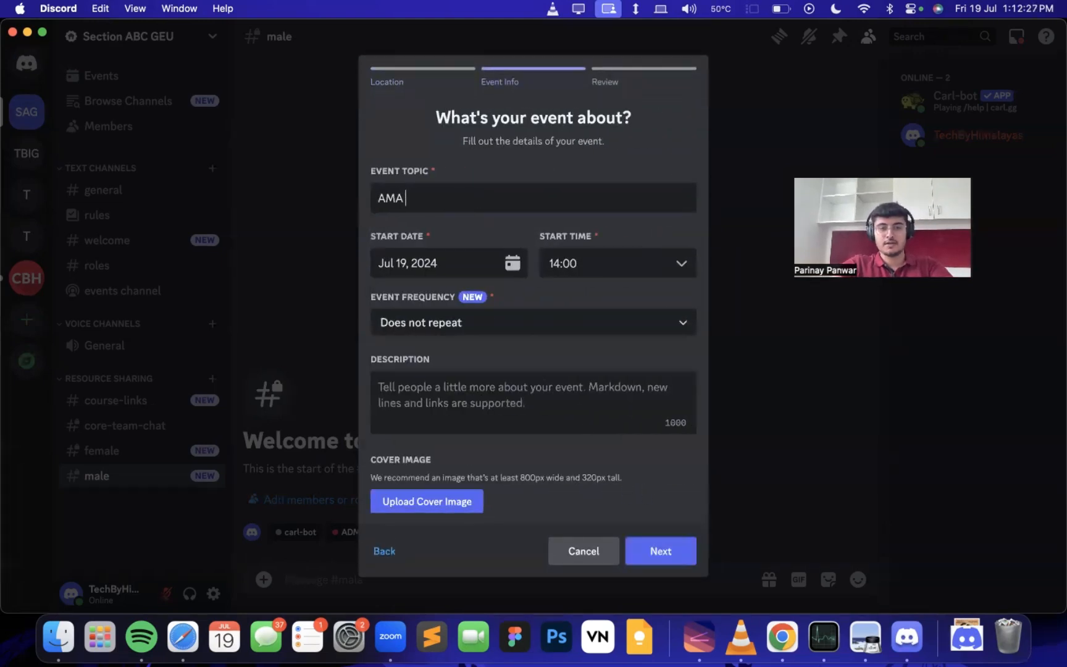
text( session with)
key(Caps_Lock)
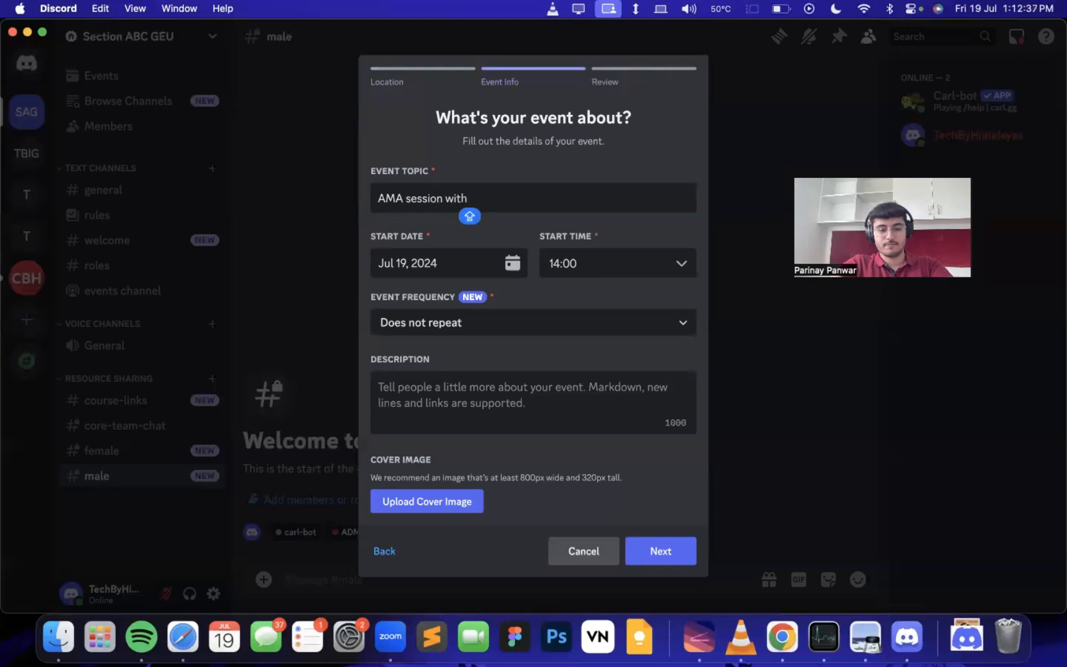
text(Bill Gates)
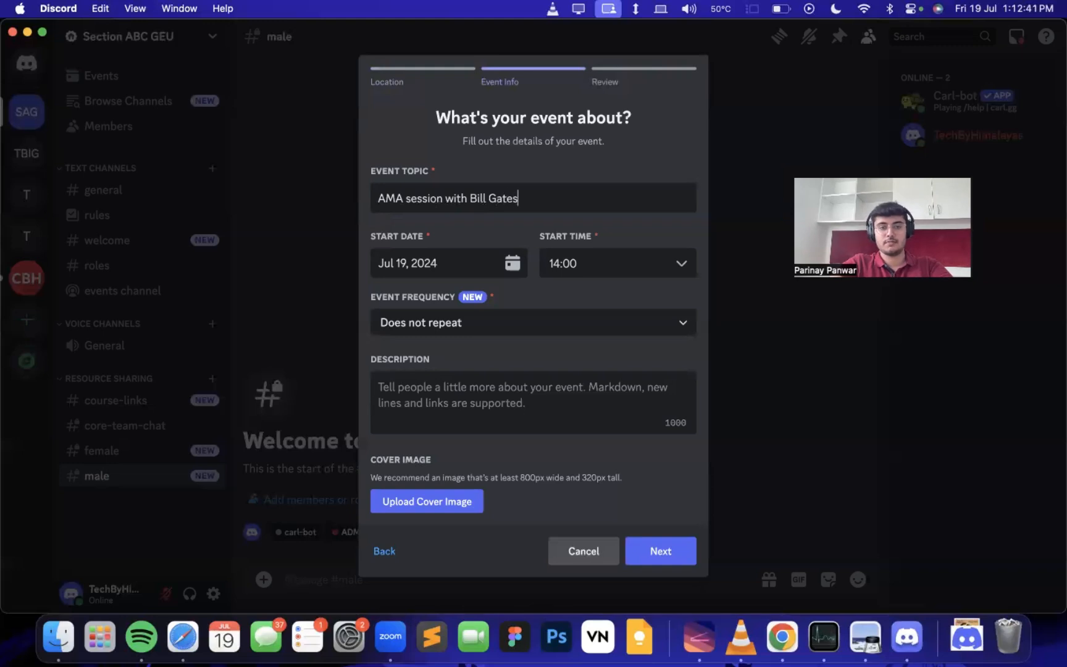
Schedule the event for Jul 21, 2024 at 14:00 with the frequency "Does not repeat".
click(420, 272)
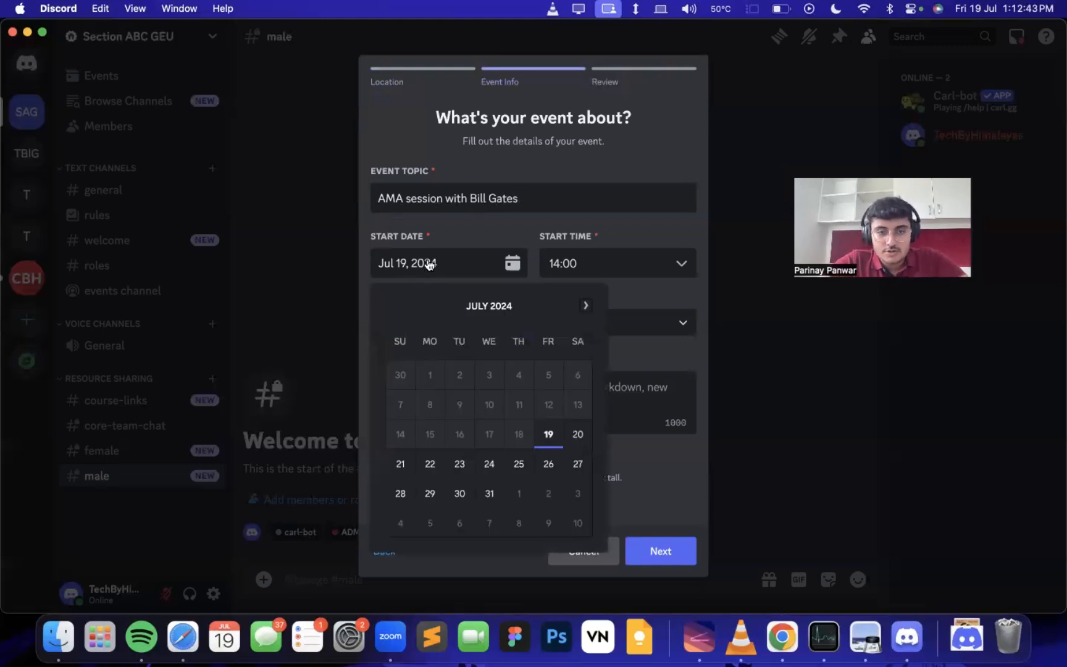
click(400, 464)
click(580, 258)
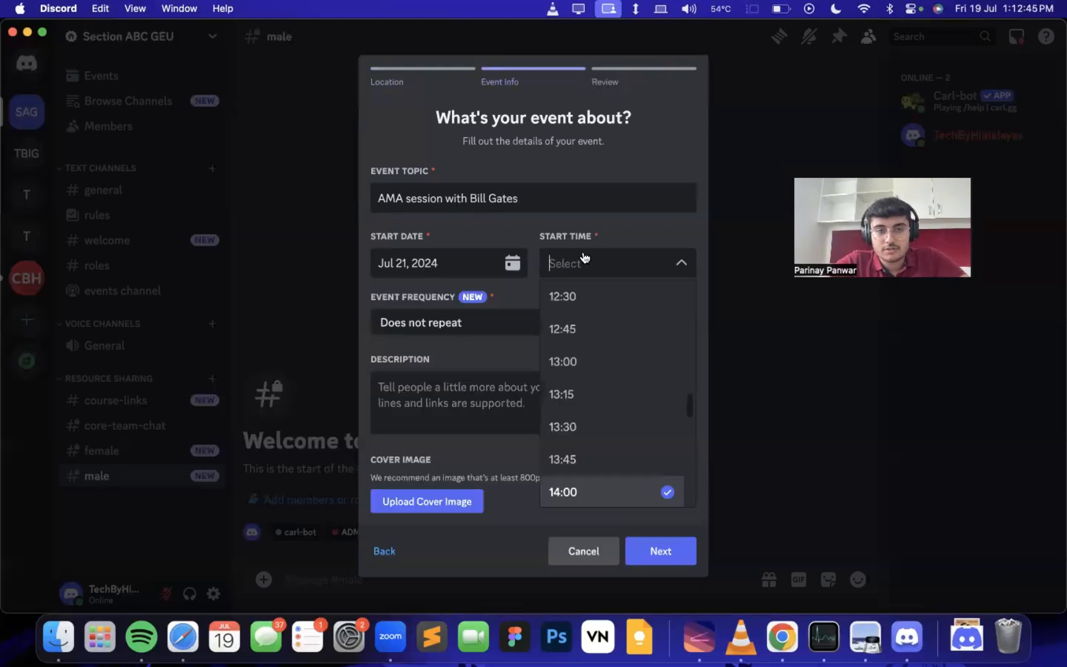
click(586, 504)
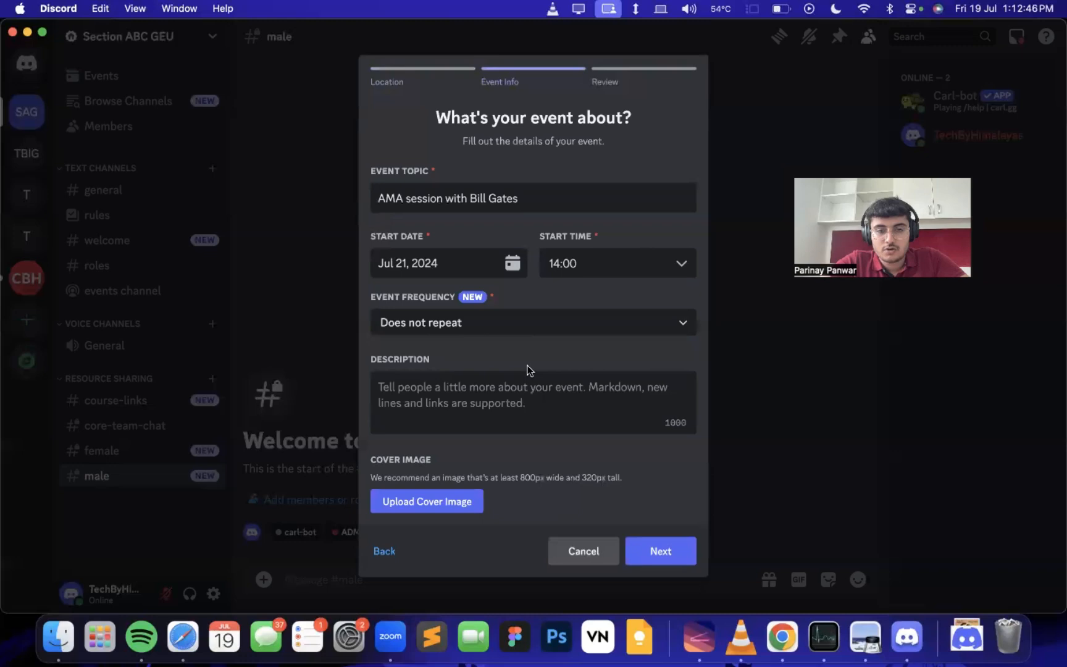
click(490, 326)
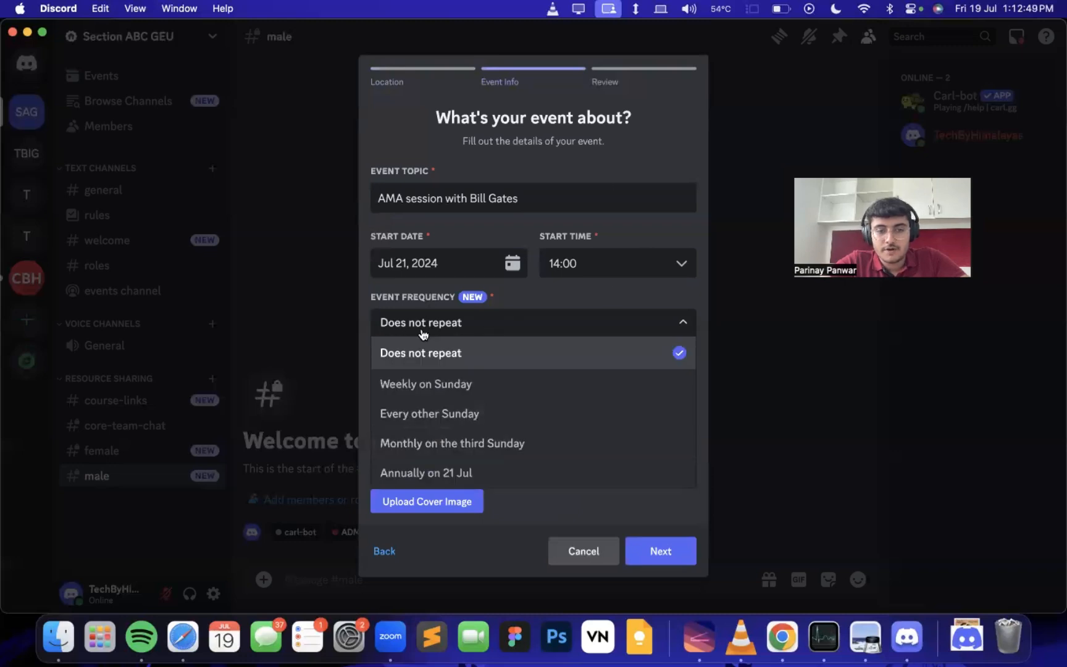
click(444, 365)
Keep the event as non-repeating and enter the description "Hello everyone this is going to be an AMA session with Bill.".
click(441, 394)
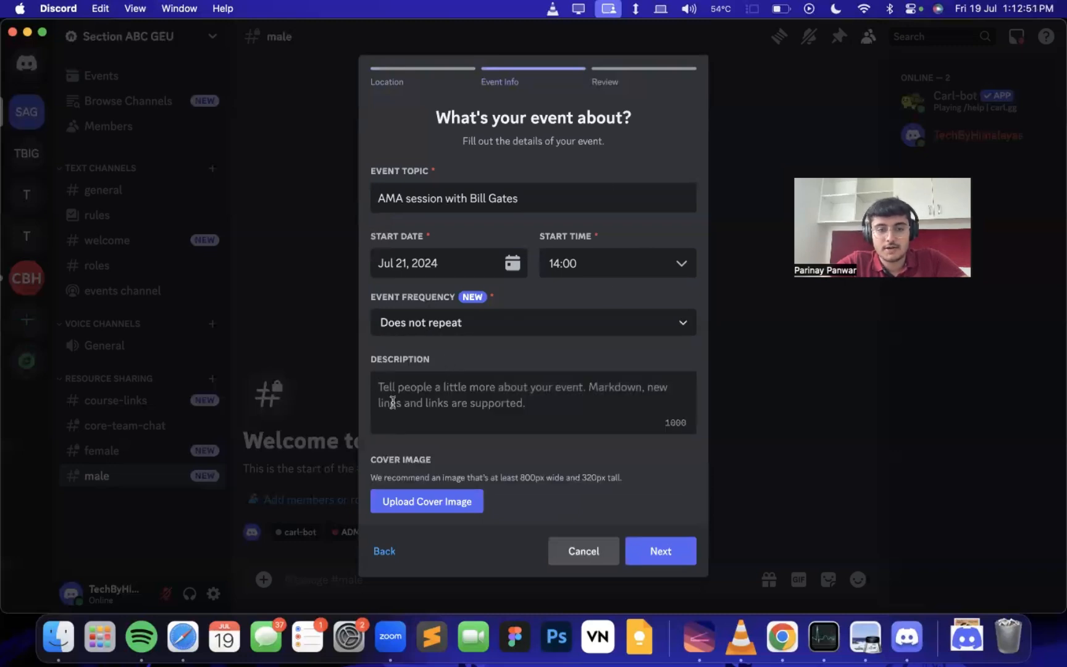
key(Caps_Lock)
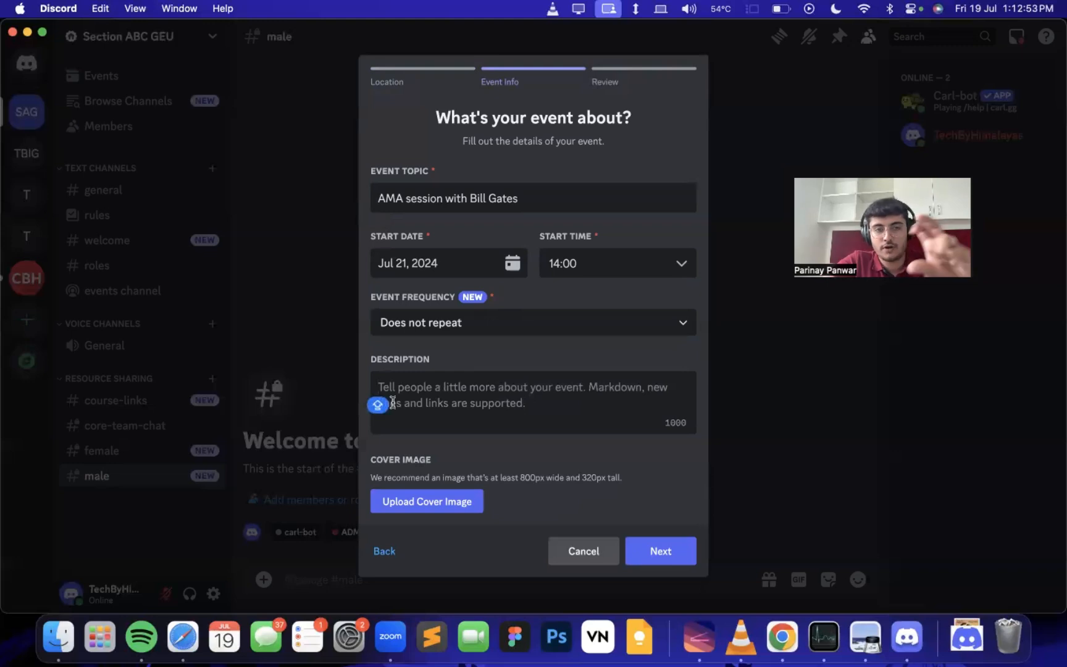
text(H)
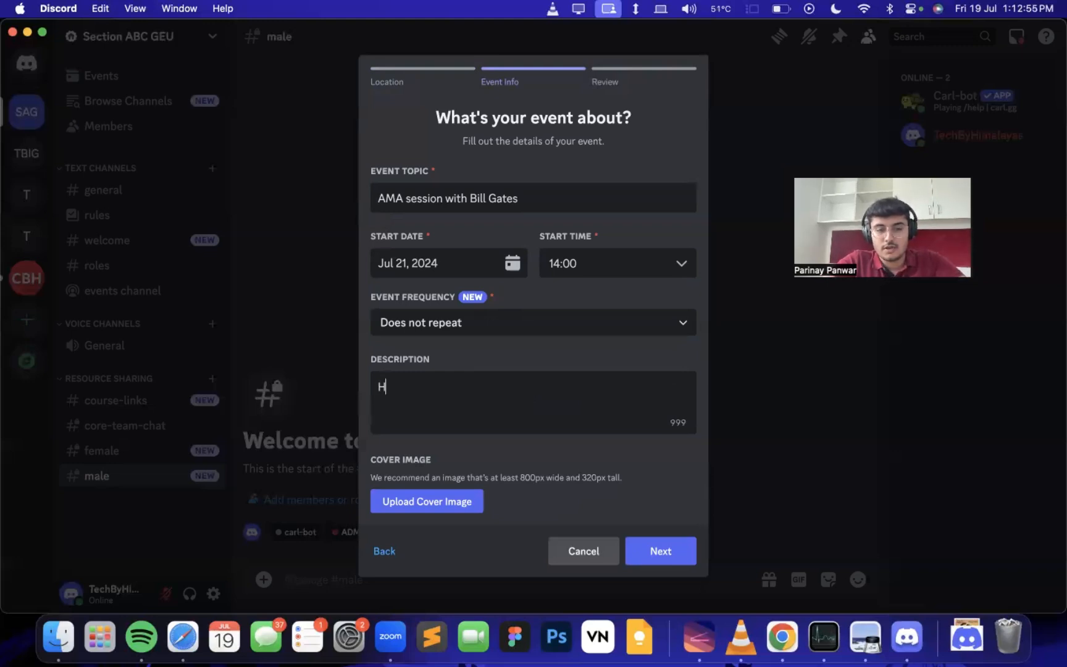
text(ello everyo)
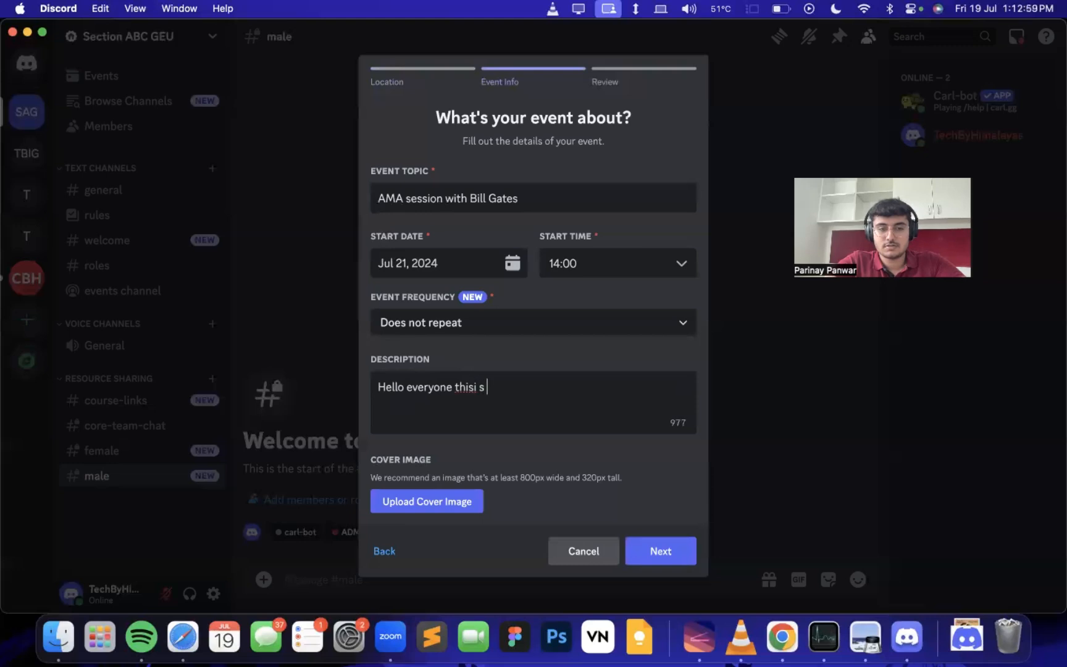
text(ne this is going to be)
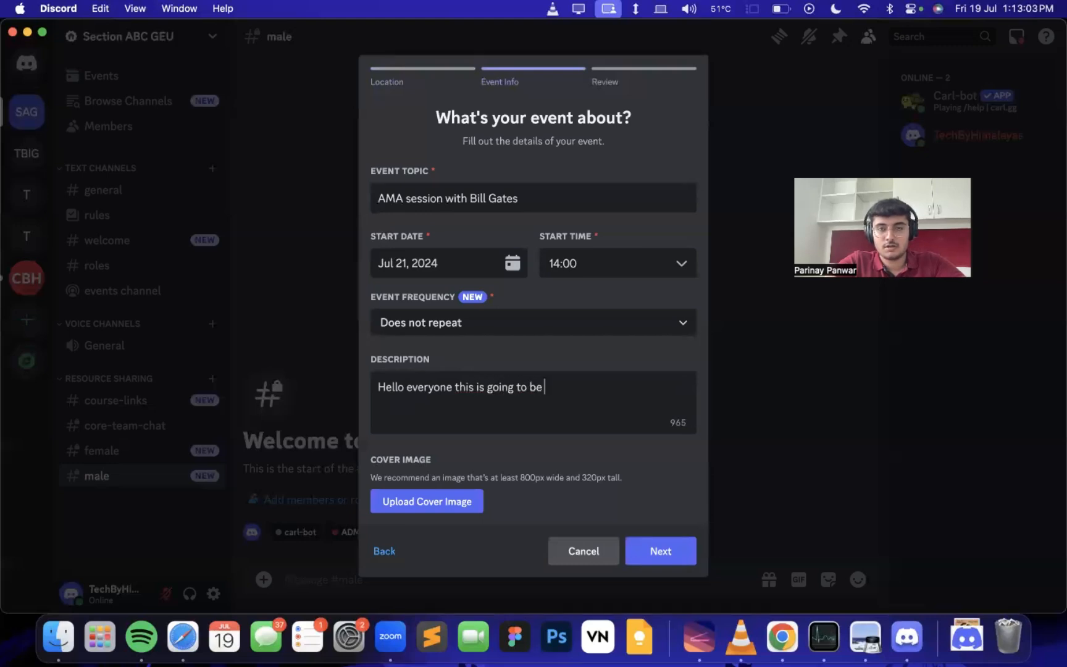
text(amaz)
key(BackSpace)
key(BackSpace)
key(BackSpace)
key(BackSpace)
text(AMA session with Bill.)
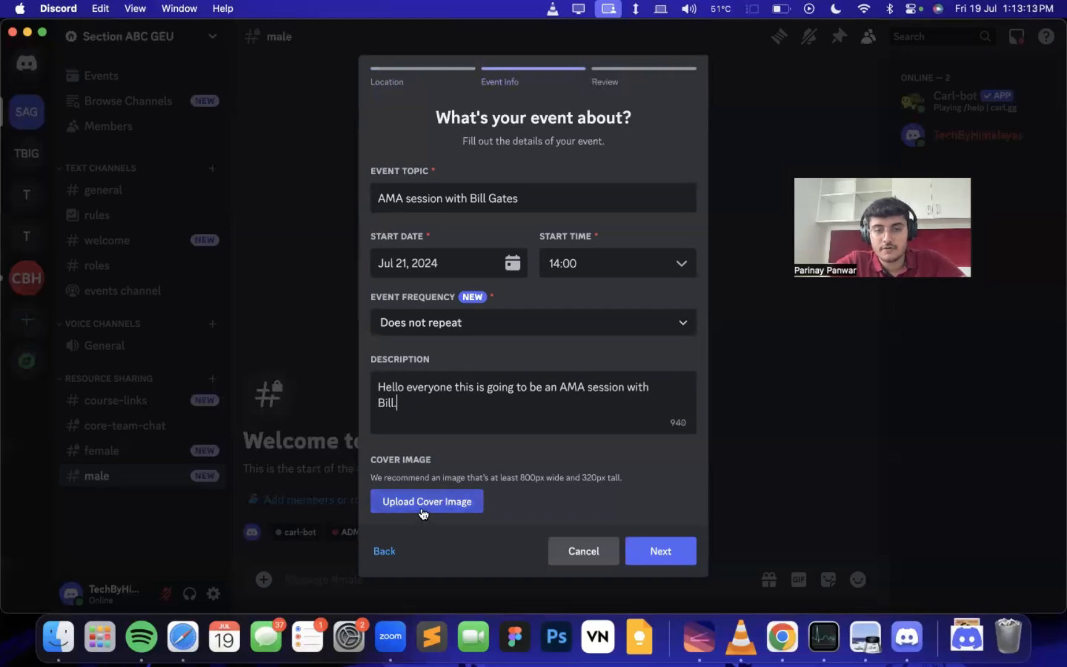
key(Escape)
Upload the Discord logo PNG from Downloads as the event's cover image, applying the default crop.
click(452, 504)
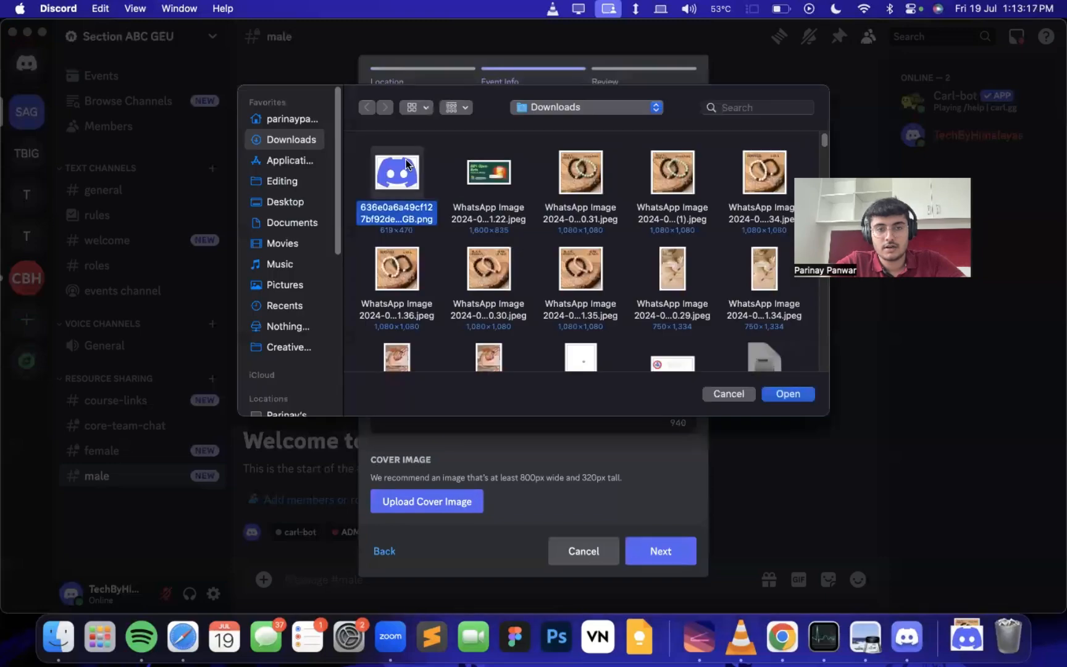
double_click(405, 160)
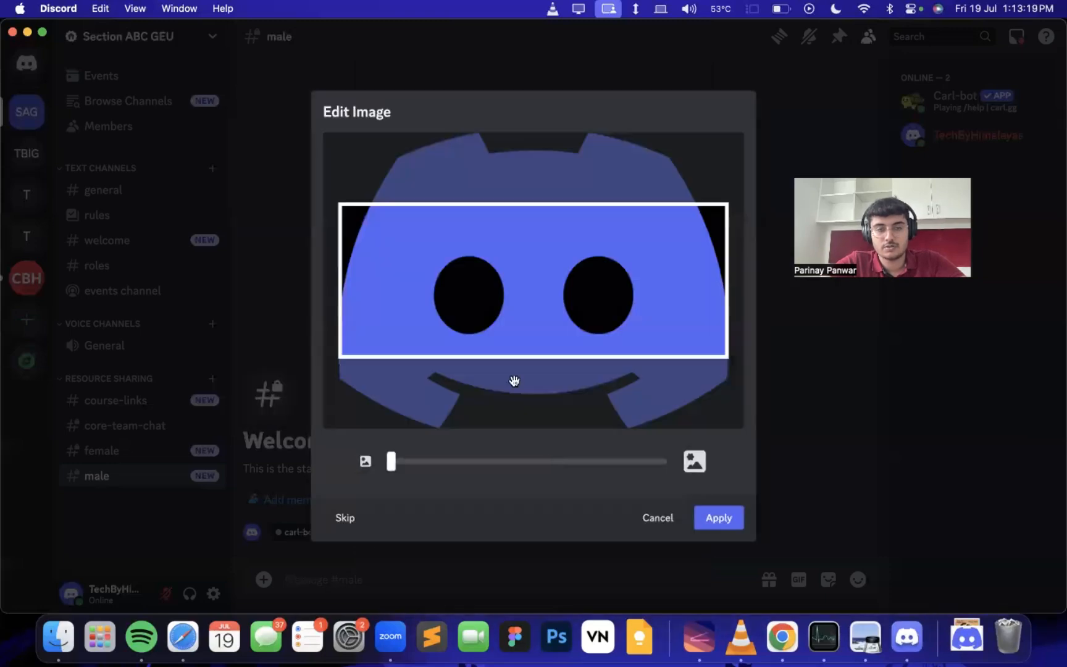
click(704, 517)
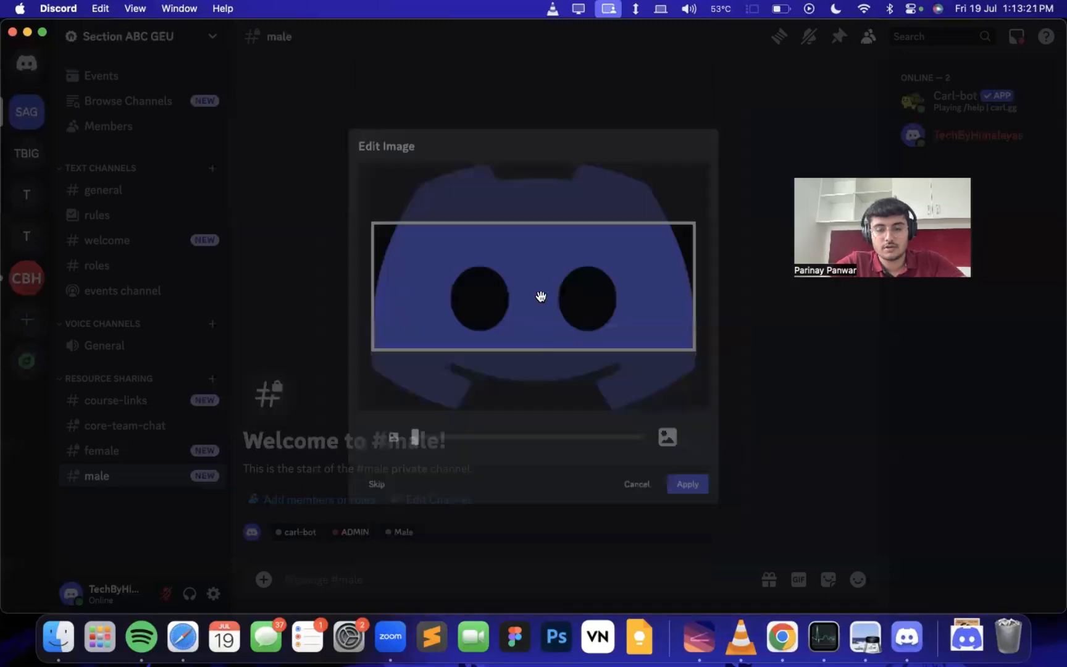
scroll(541, 295, down, 5)
scroll(470, 329, up, 5)
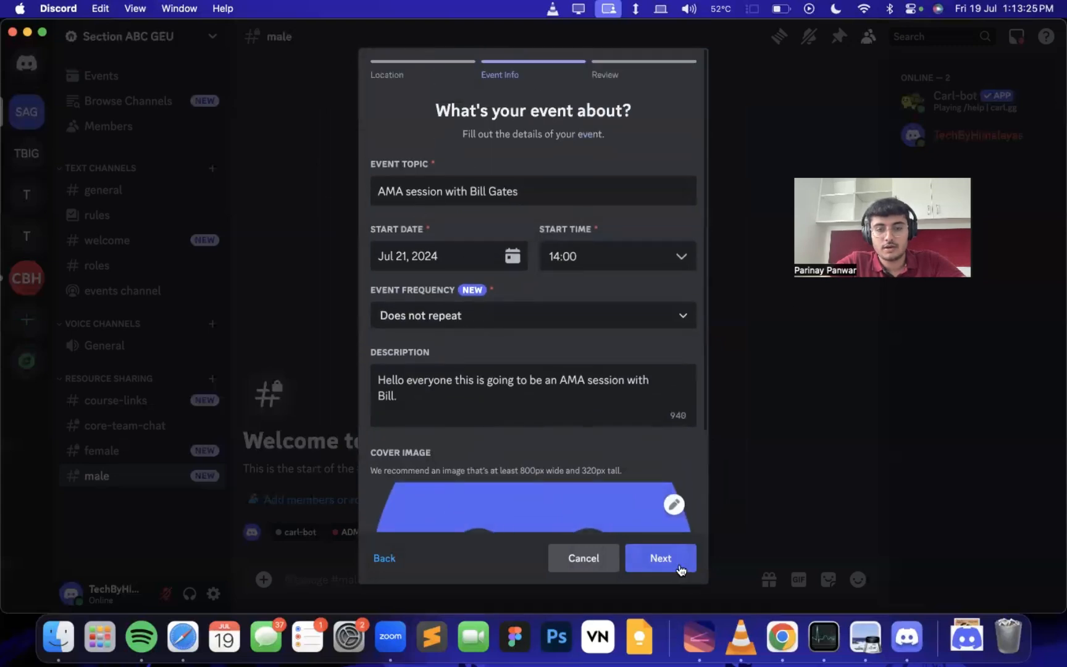
Create the AMA event from its preview, copy its invite link and close the sharing dialog.
click(666, 552)
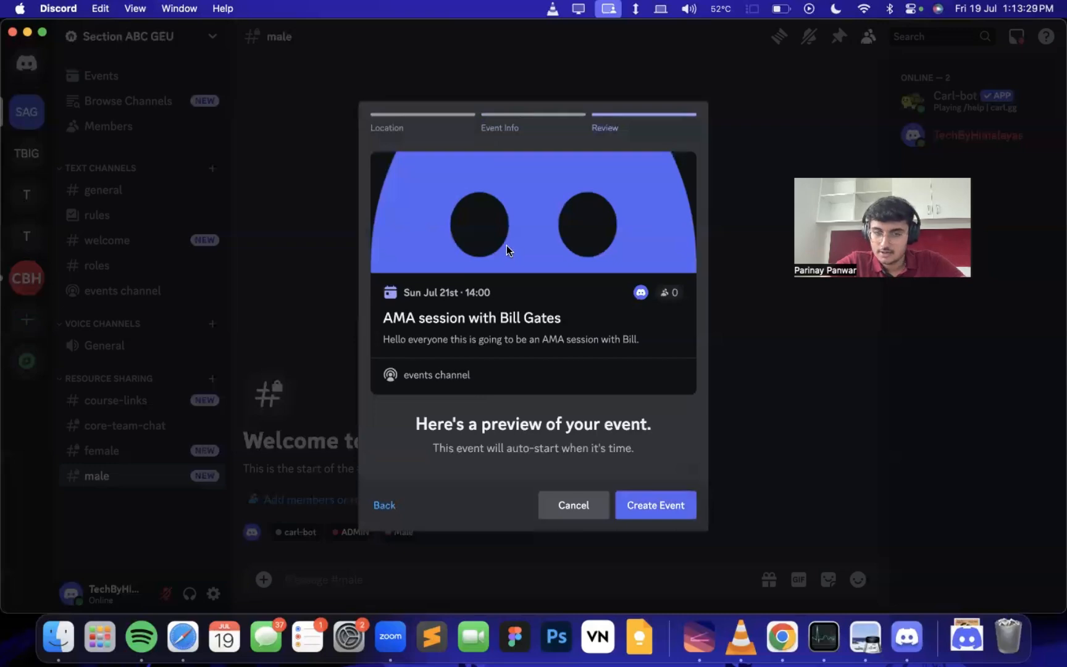
click(633, 493)
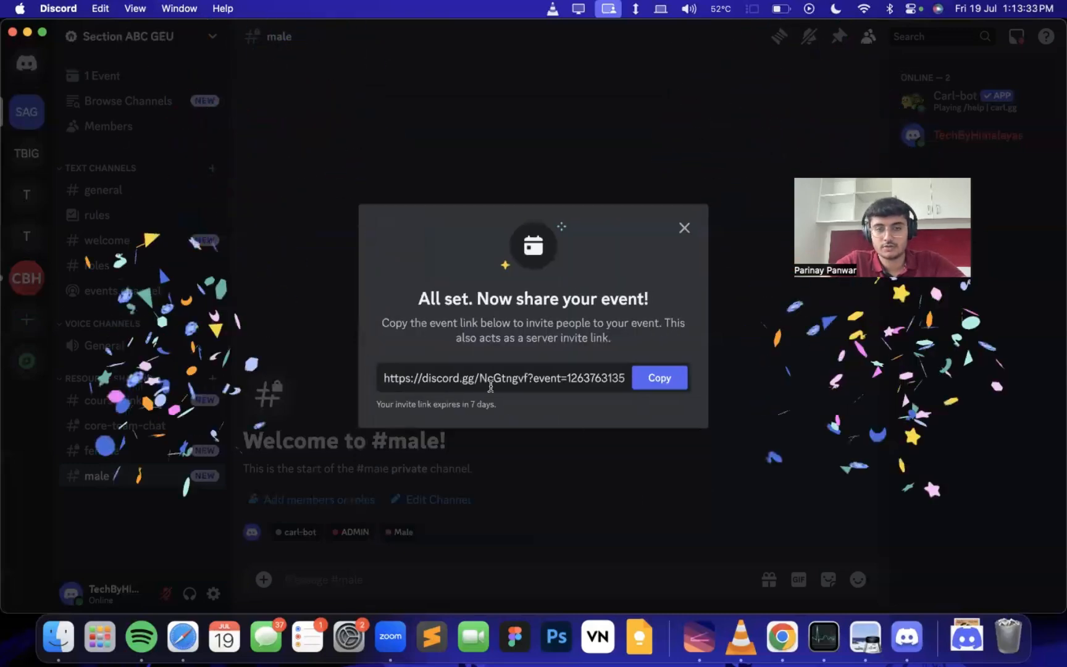
click(483, 380)
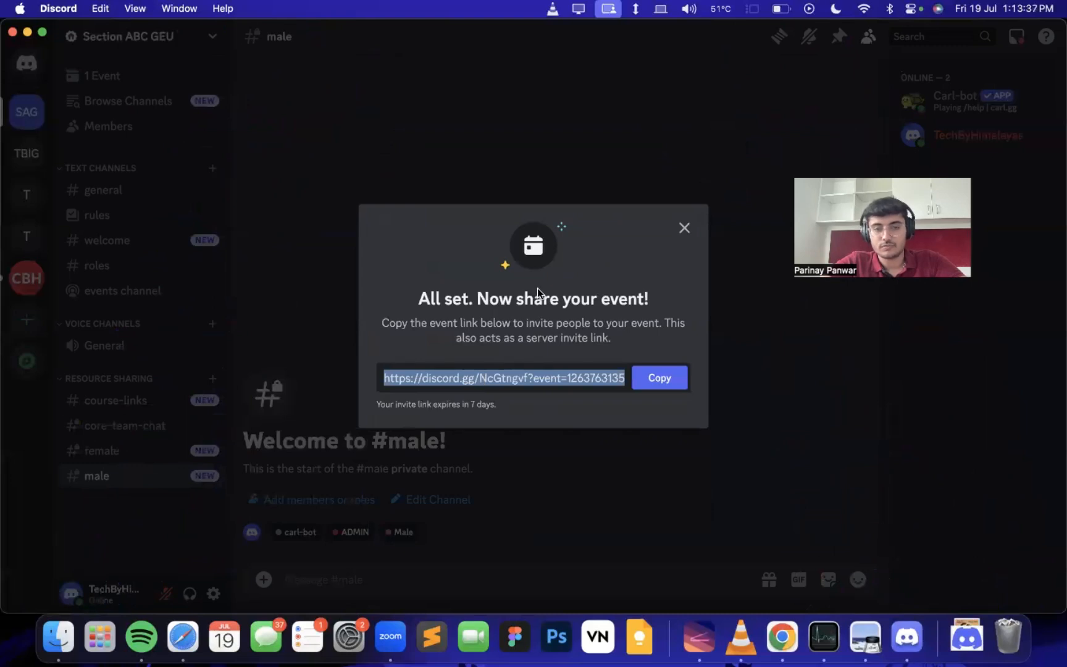
click(657, 377)
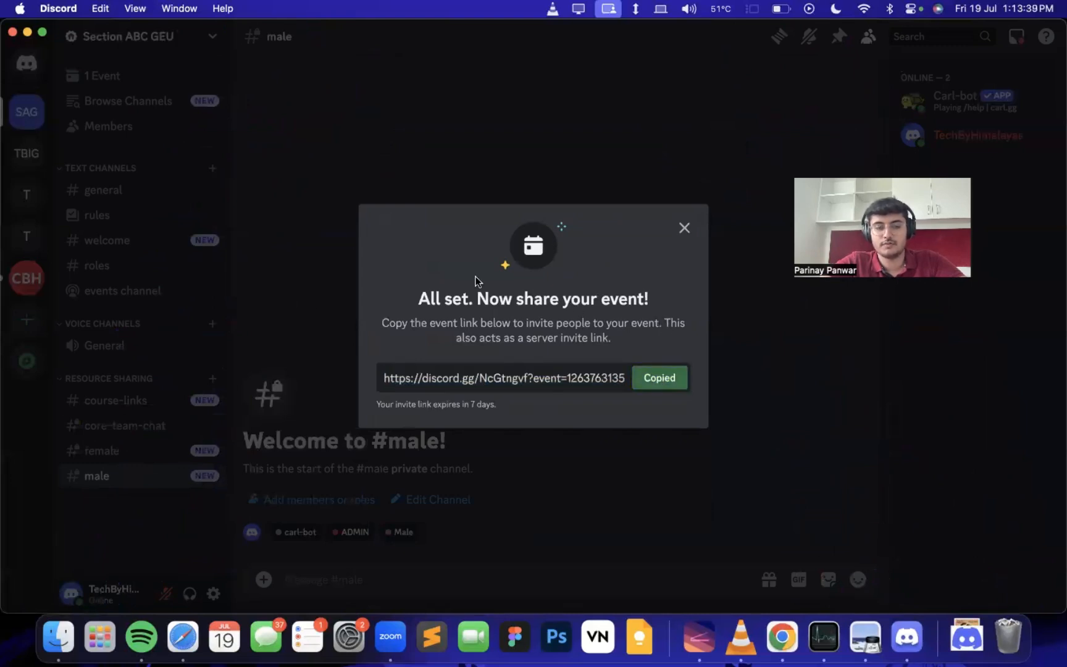
click(312, 295)
click(274, 291)
Join the events channel Stage, switch to the general text channel and disconnect from the Stage.
click(165, 247)
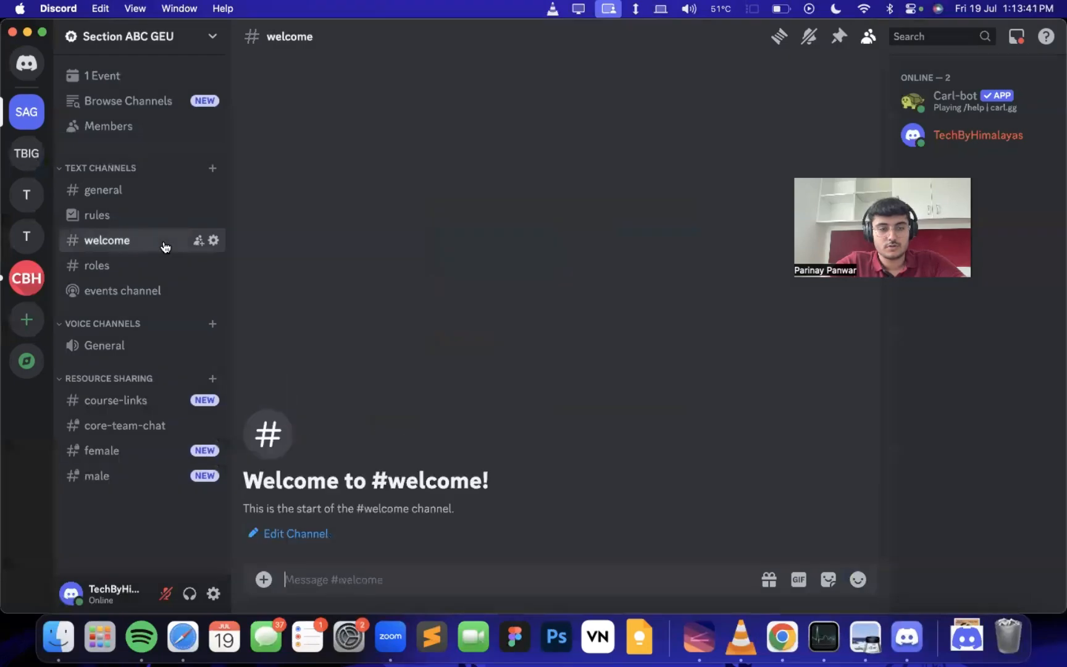
click(153, 291)
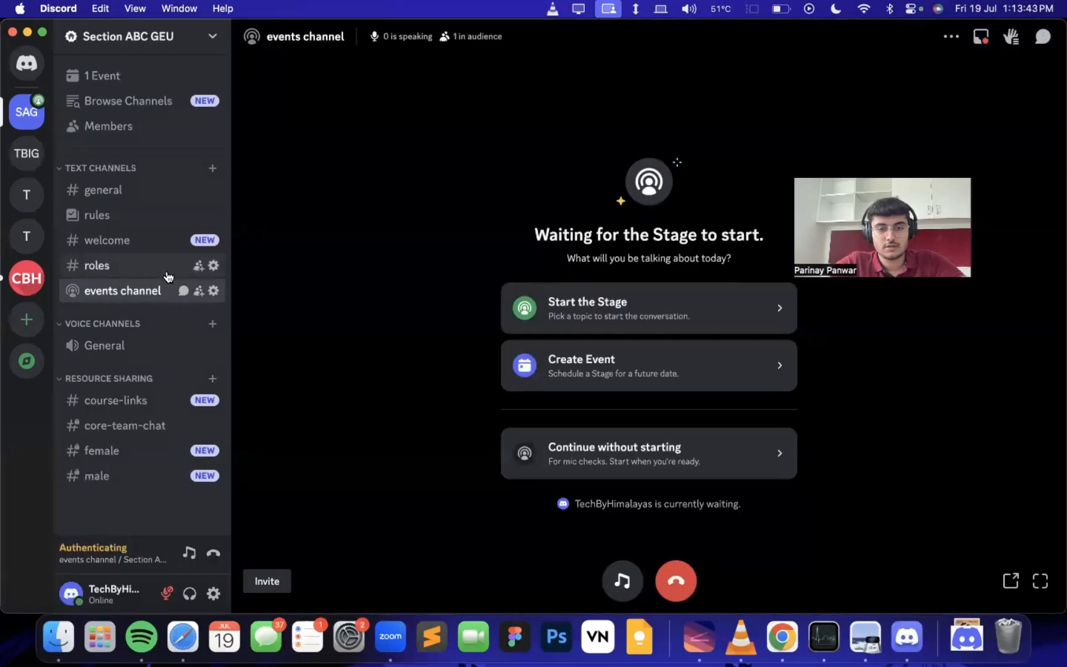
click(119, 77)
click(119, 266)
click(119, 191)
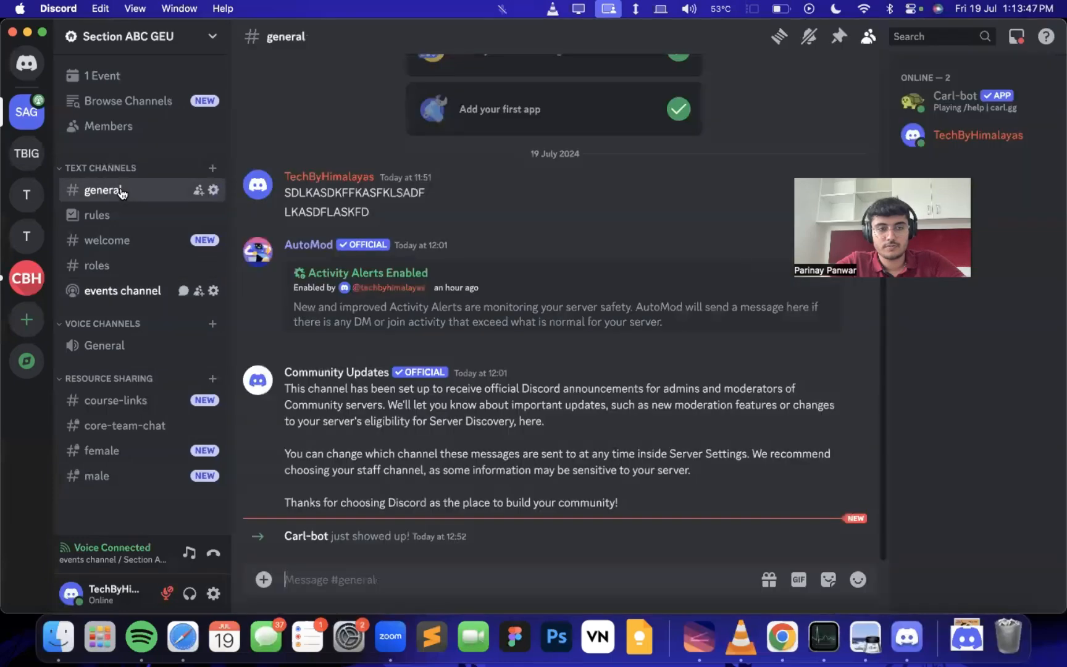
click(214, 552)
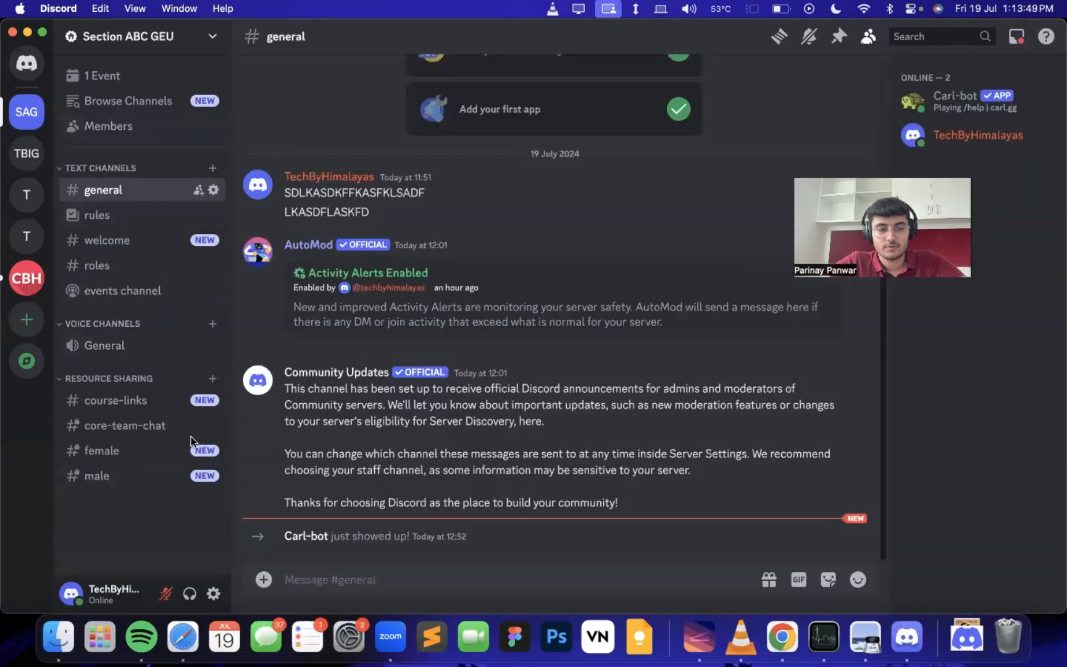
Open the server's scheduled AMA event, toggle Interested, leave it unmarked and close the event list.
click(155, 83)
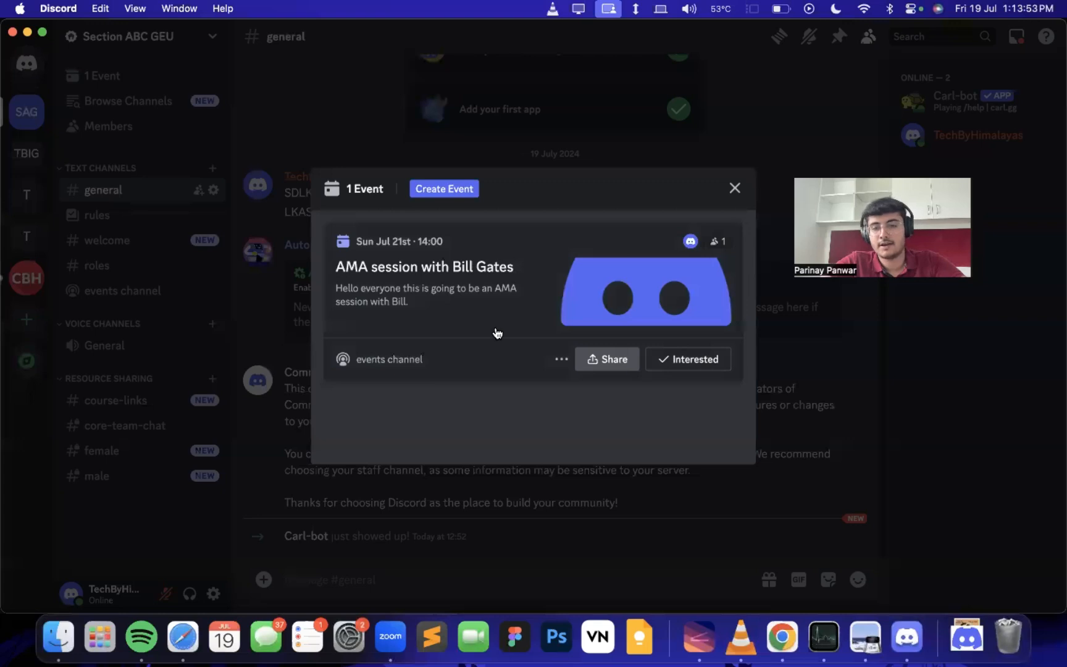
click(654, 367)
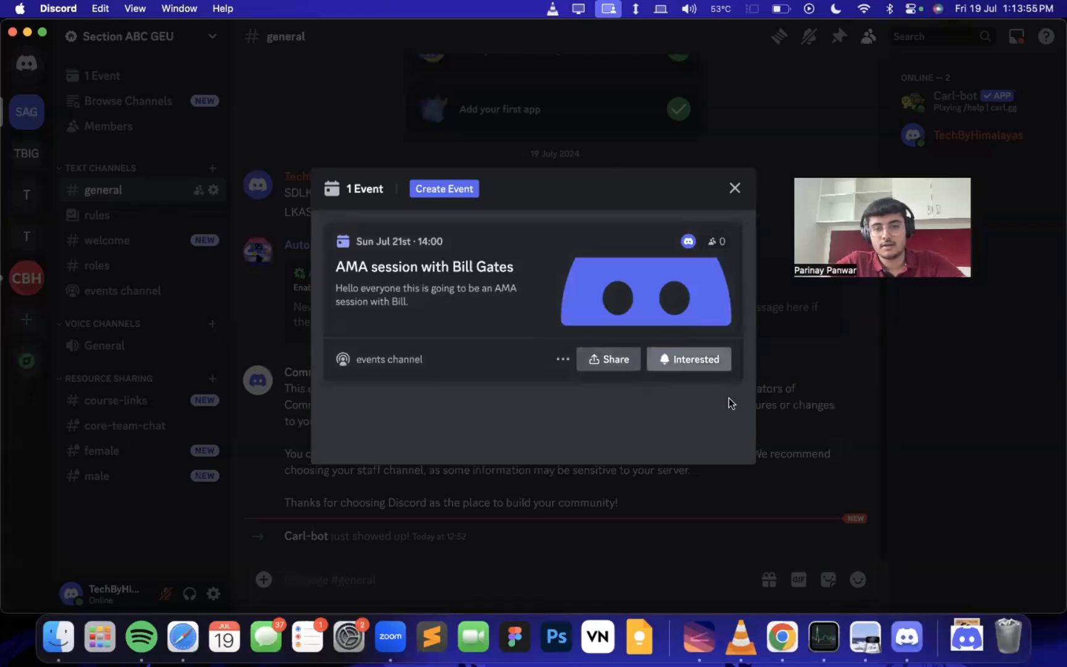
click(674, 360)
click(670, 365)
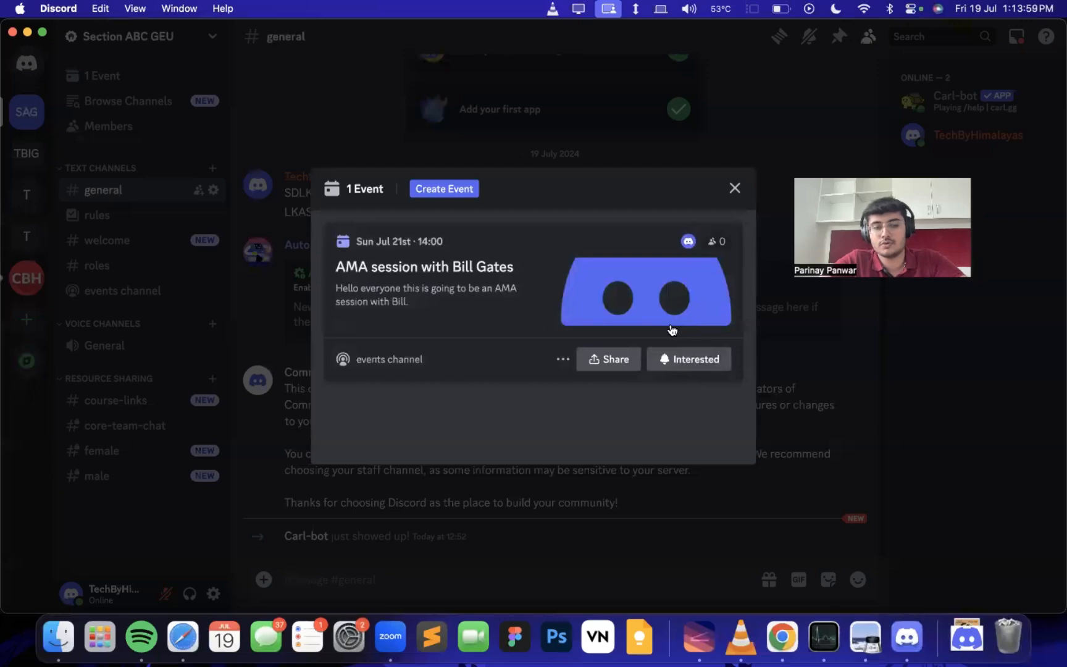
click(266, 351)
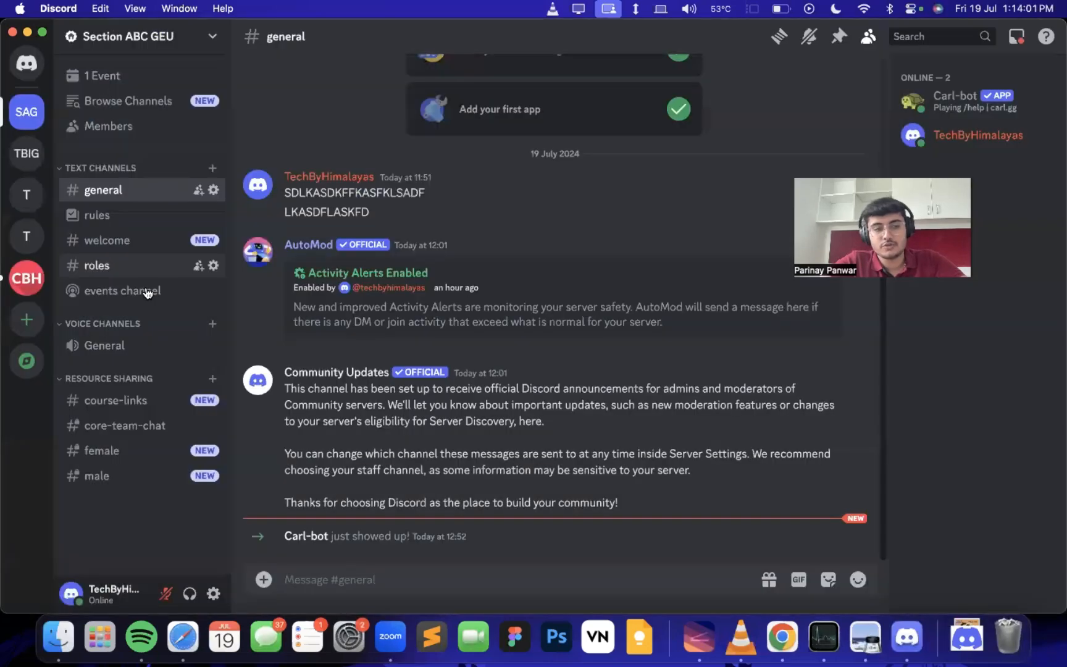
Join the events channel, mute its waiting music and start the Stage with the topic "debate over stock market".
click(138, 295)
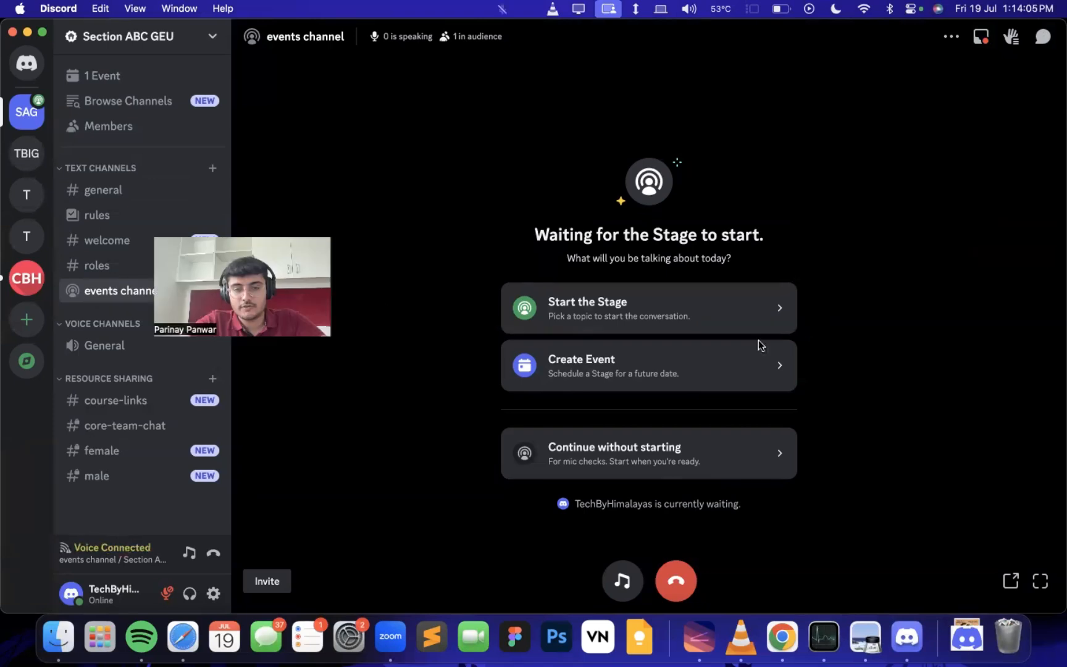
click(187, 560)
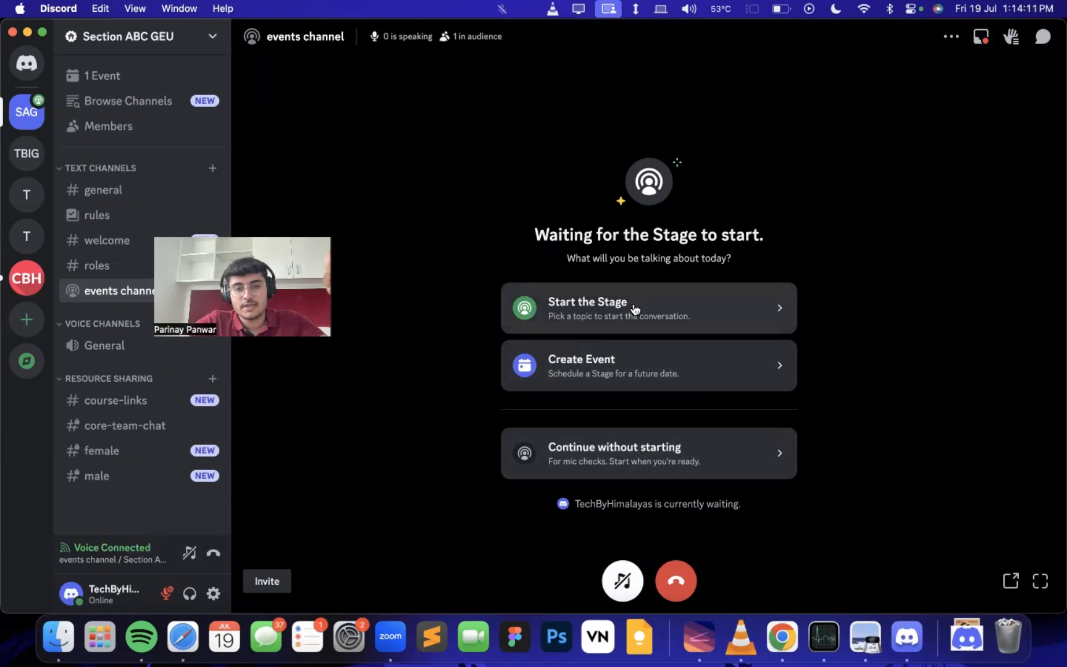
click(602, 316)
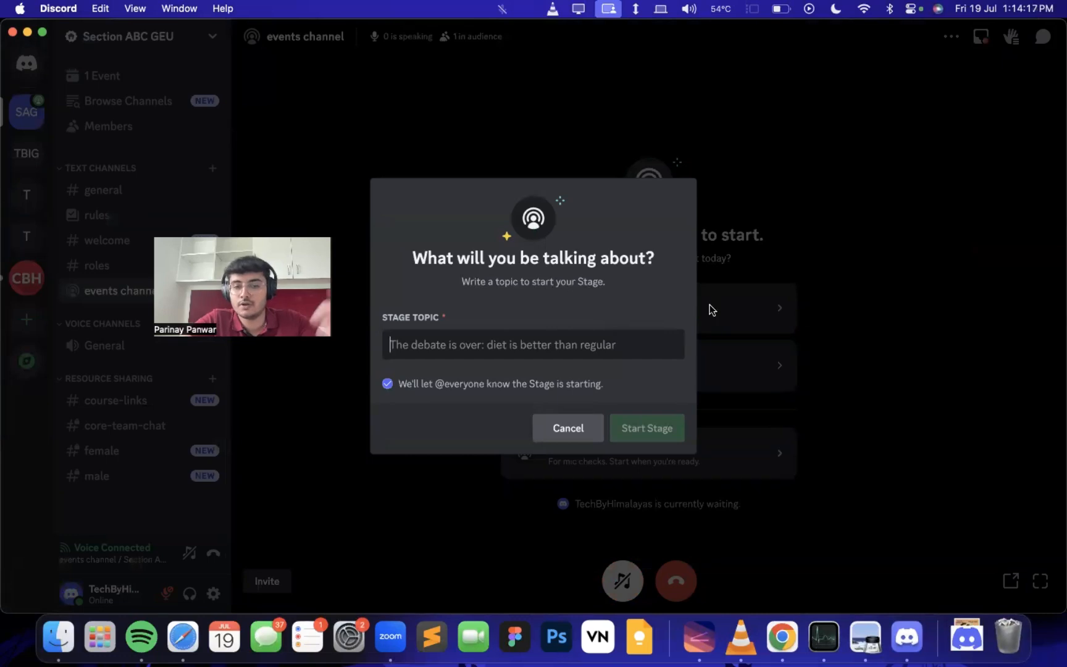
text(debate ov)
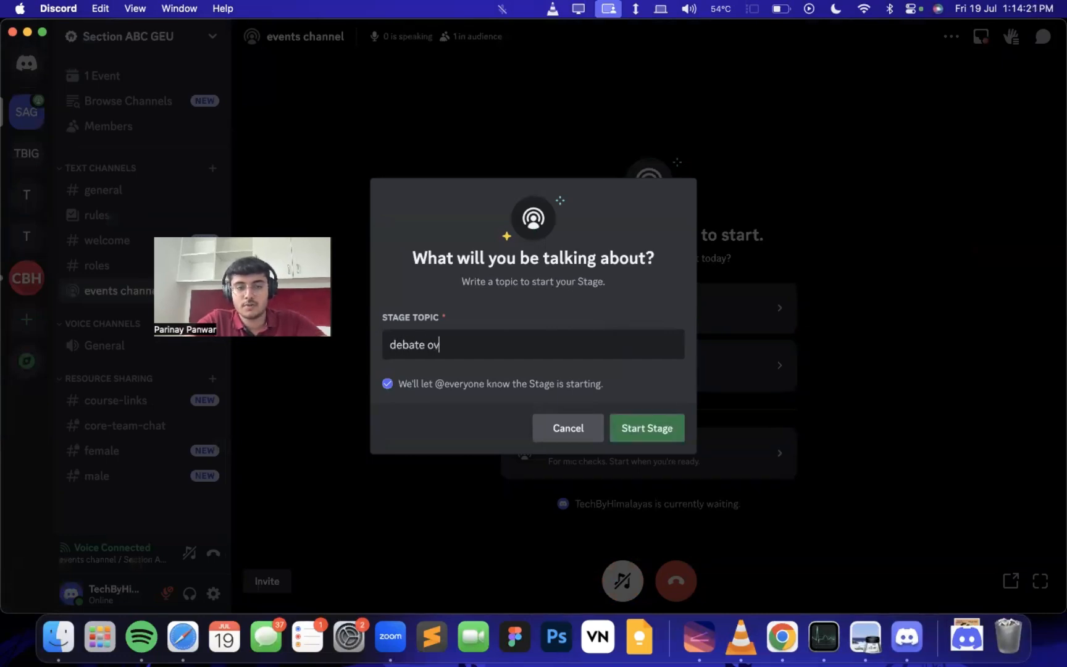
text(er stock market)
key(Return)
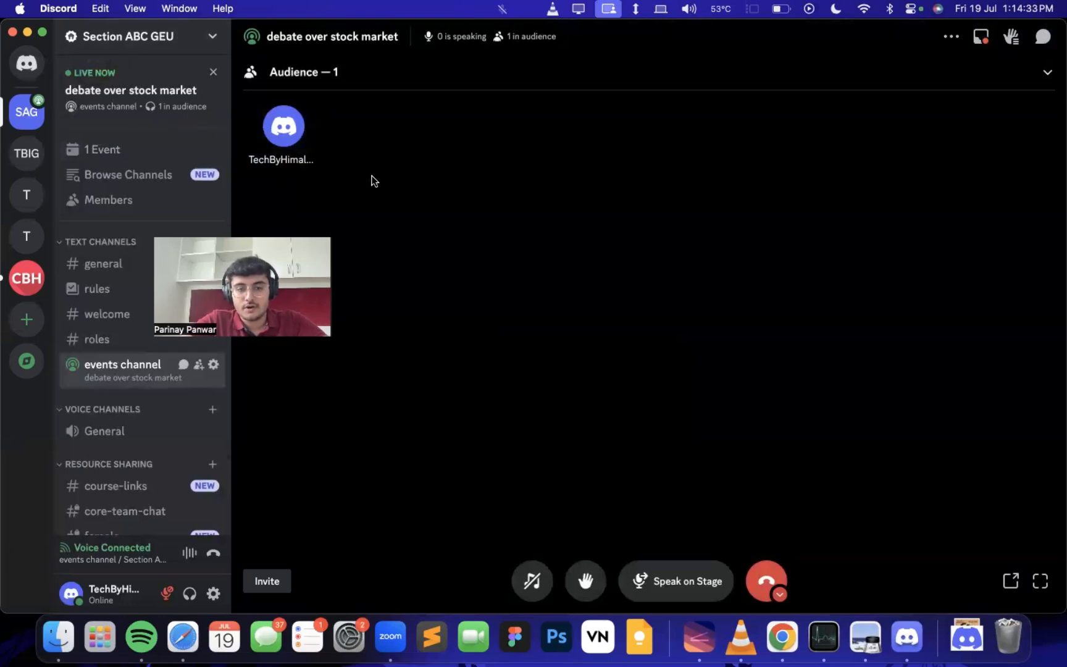
Go on stage as a speaker, move back to the audience and disconnect from the Stage.
click(639, 580)
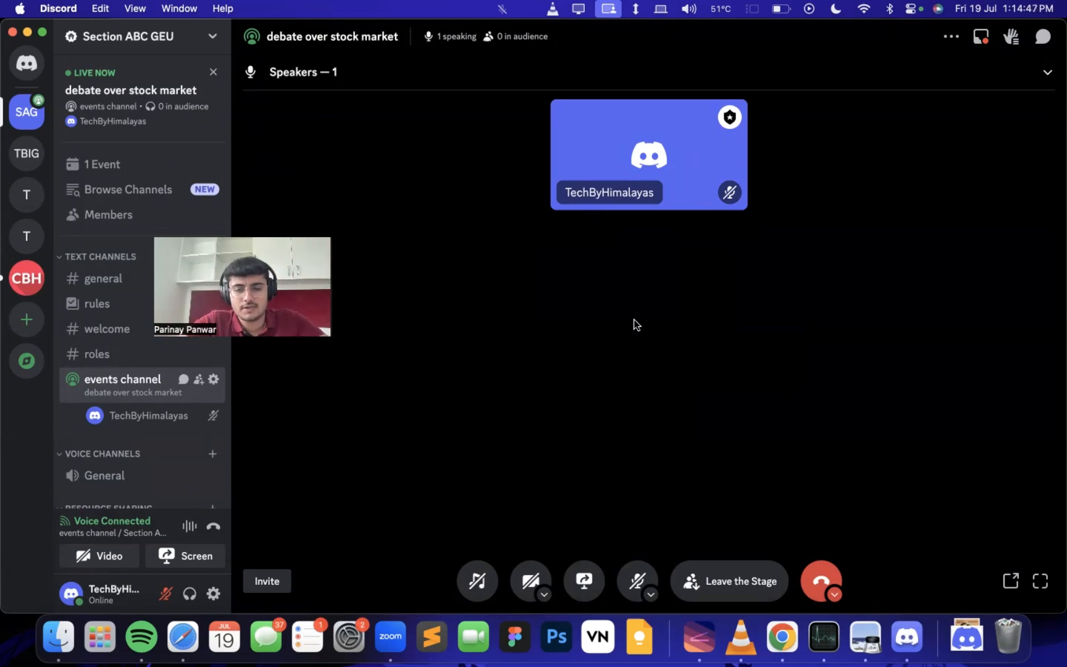
click(699, 587)
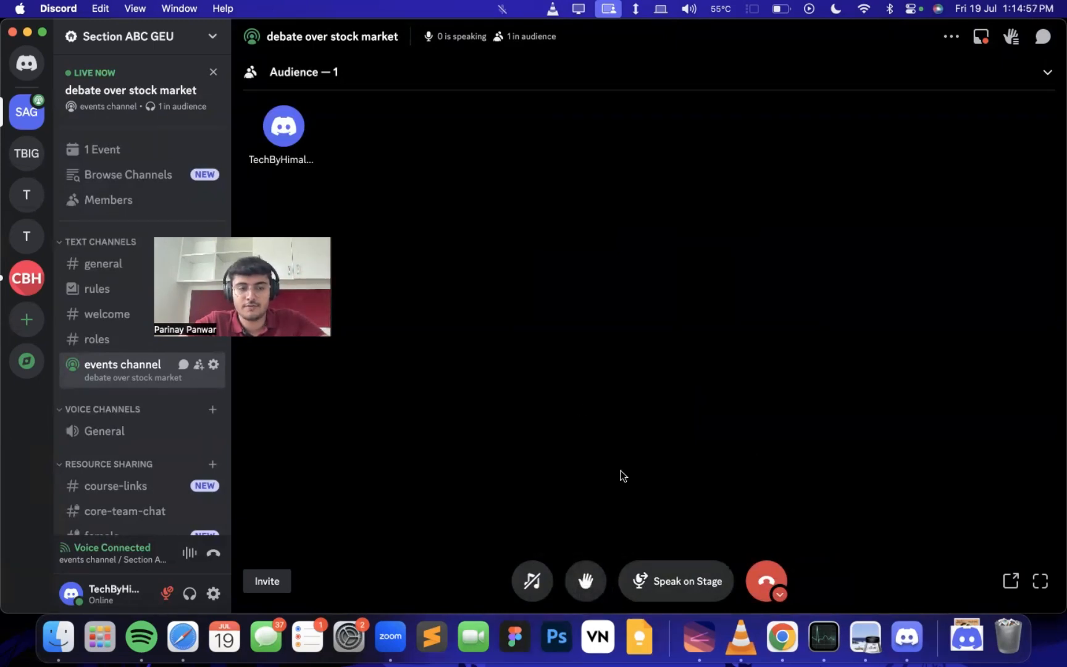
click(766, 580)
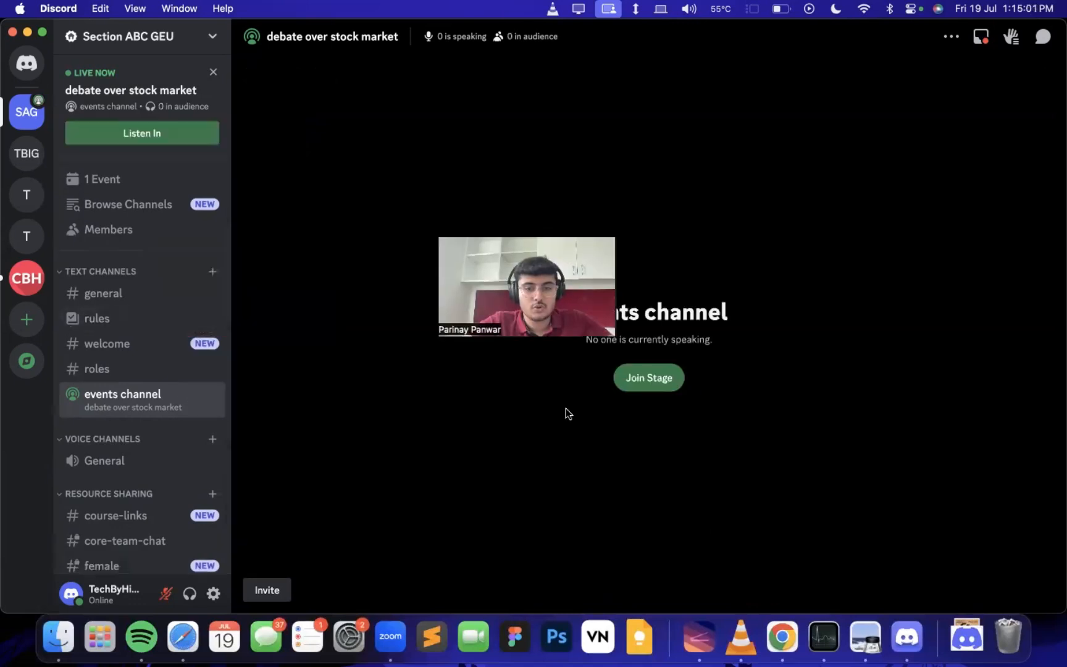
Join the General voice channel, switch to the live events channel Stage and disconnect from it.
scroll(136, 447, down, 1)
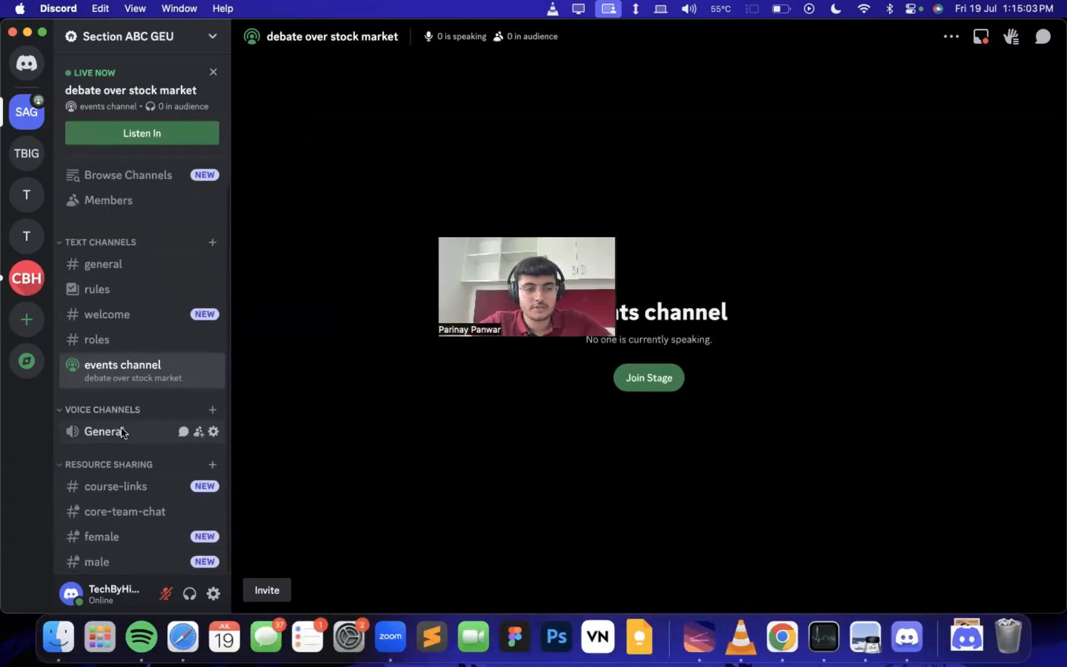
click(121, 430)
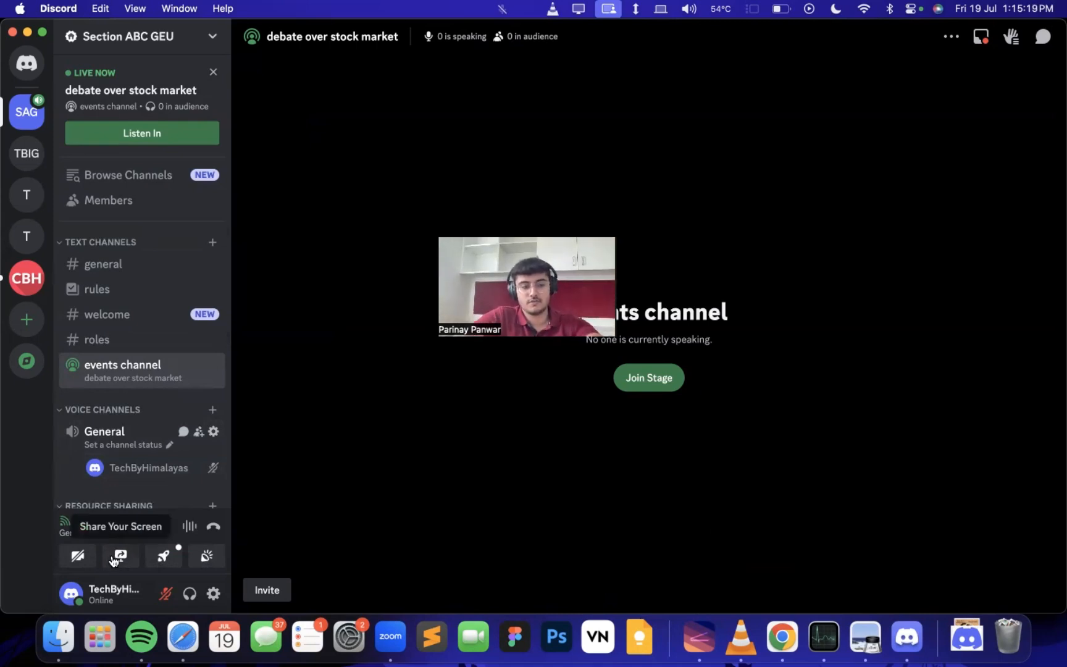
click(148, 371)
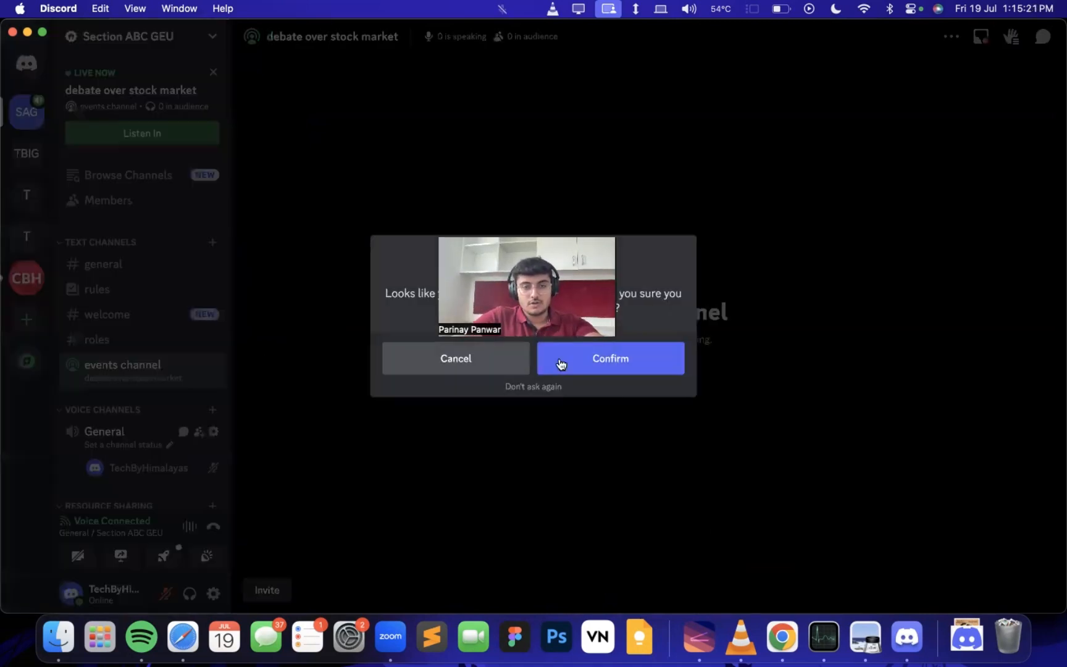
click(601, 362)
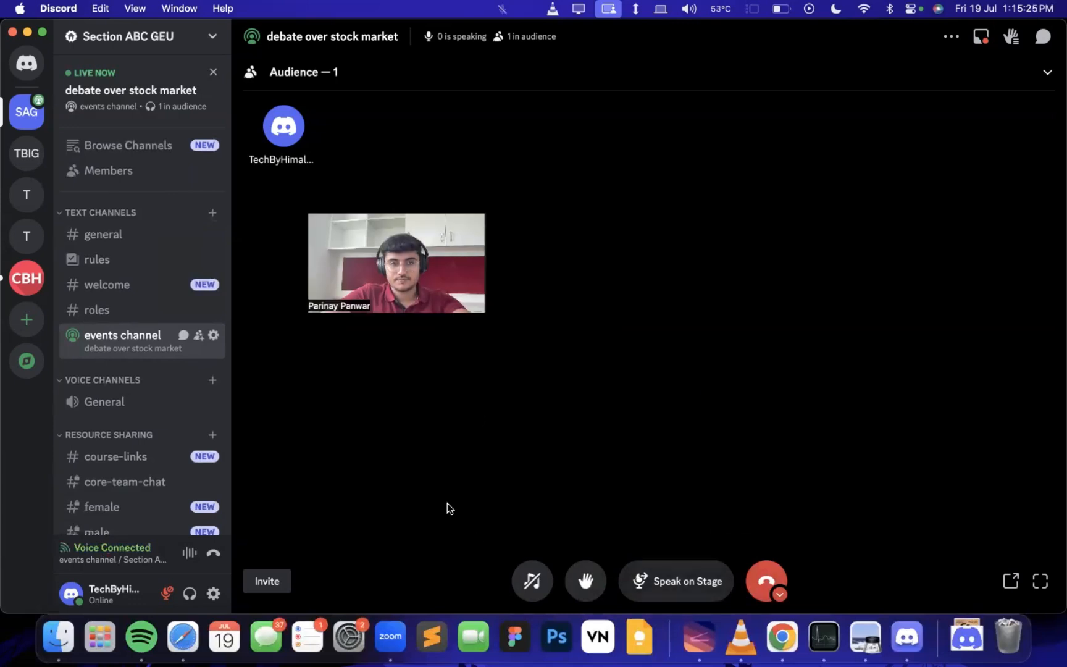
click(768, 580)
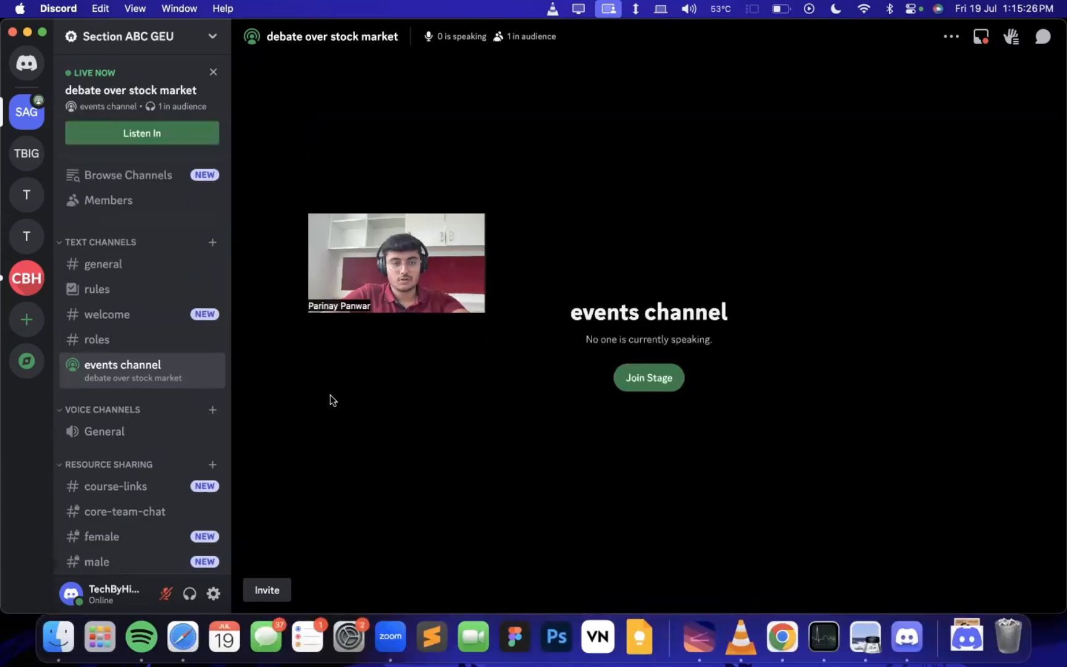
Join the General voice channel, share the Carl-bot Dashboard window at 720p and 30 fps, and end the stream.
click(104, 431)
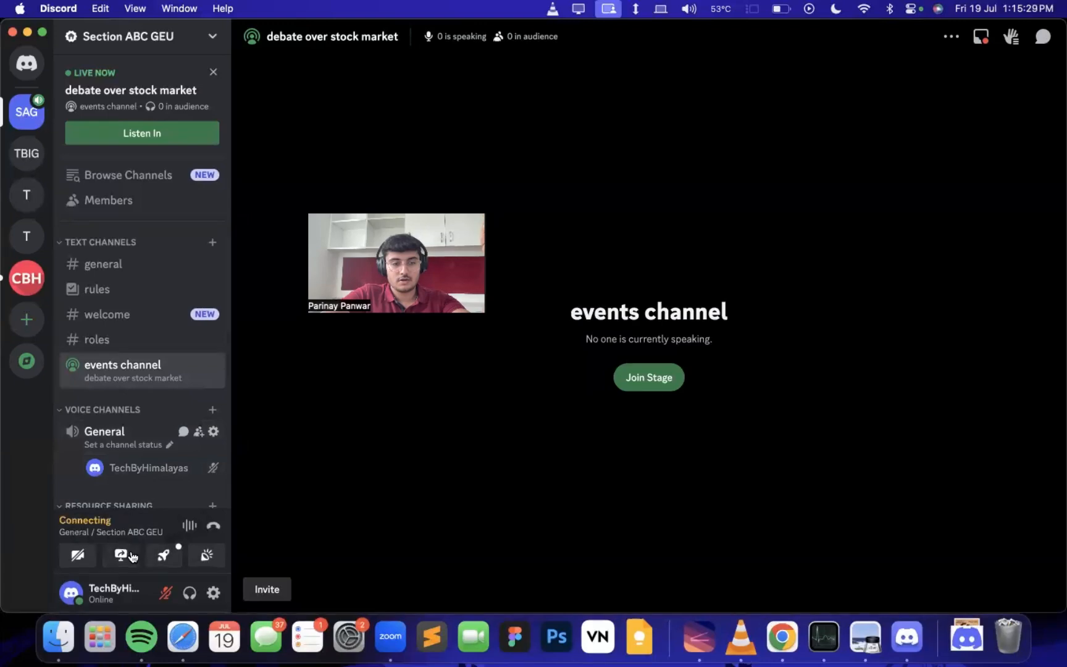
click(120, 555)
scroll(615, 395, down, 3)
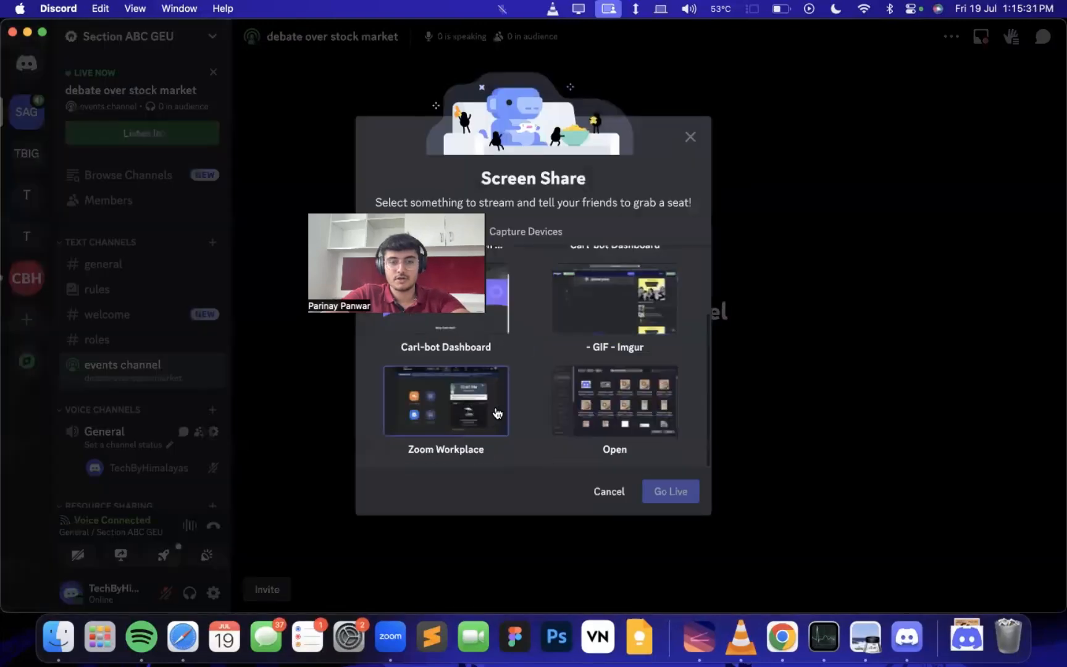
scroll(609, 386, up, 3)
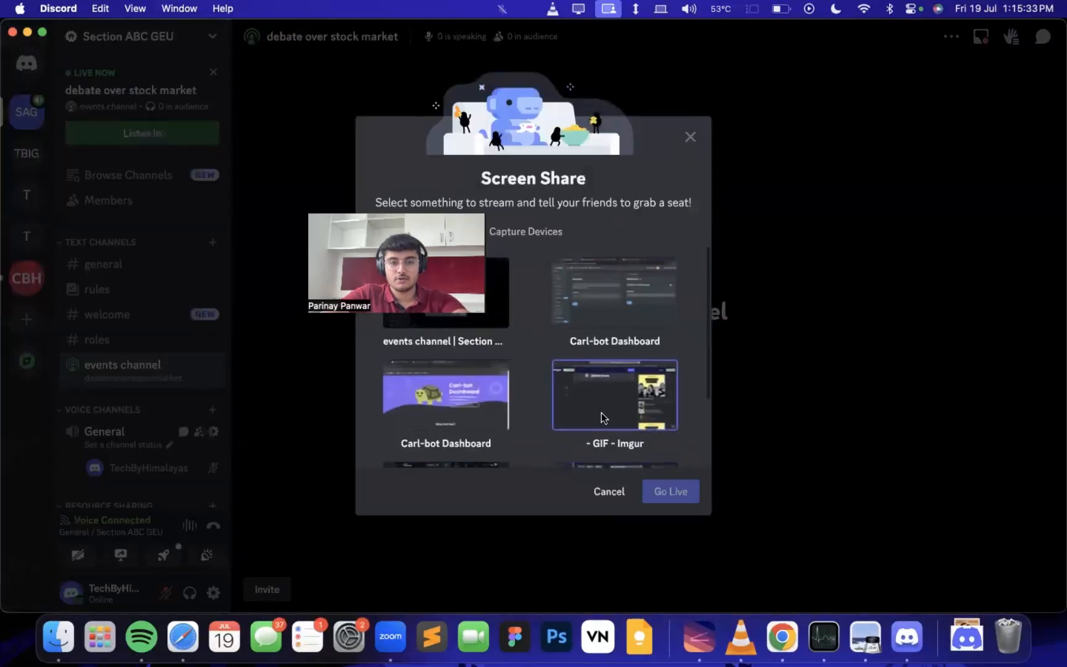
click(630, 324)
click(669, 483)
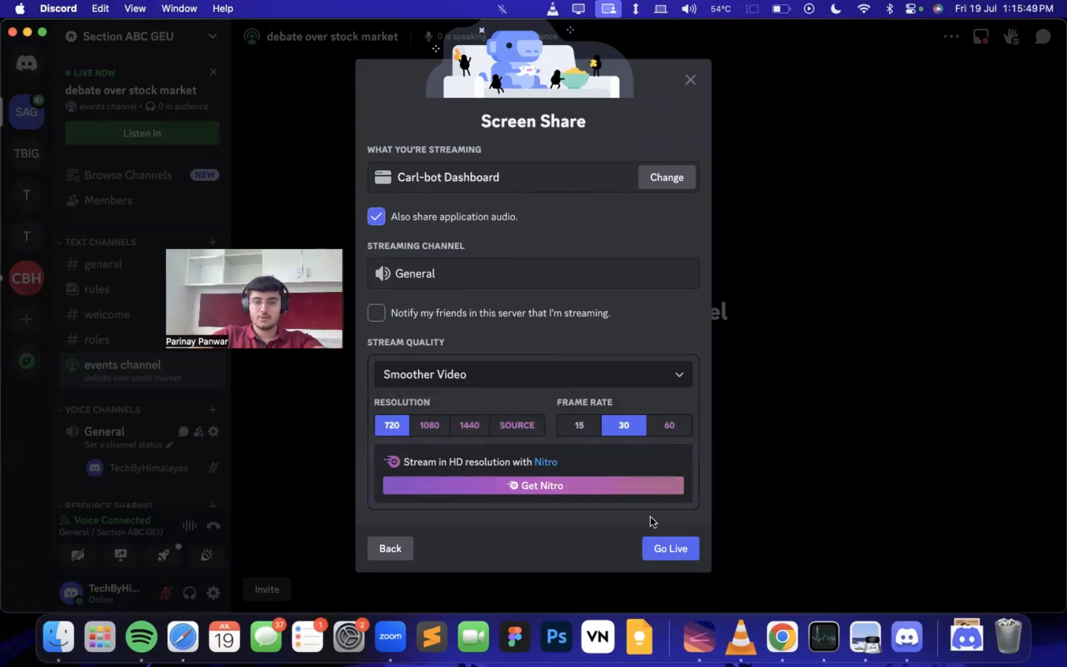
click(666, 545)
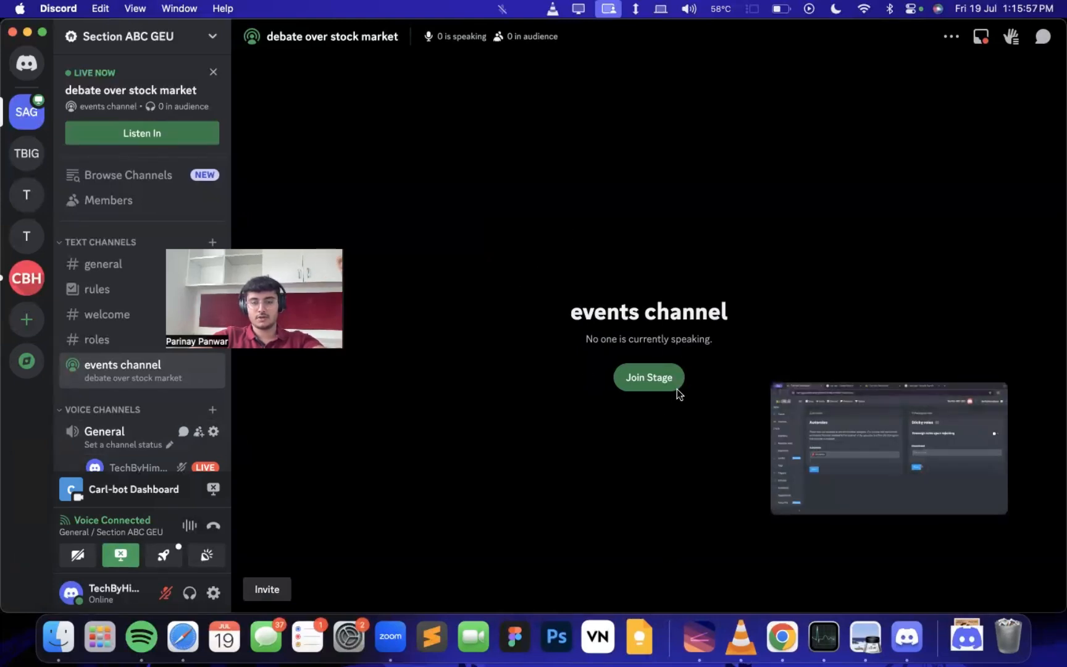
mouse_move(914, 493)
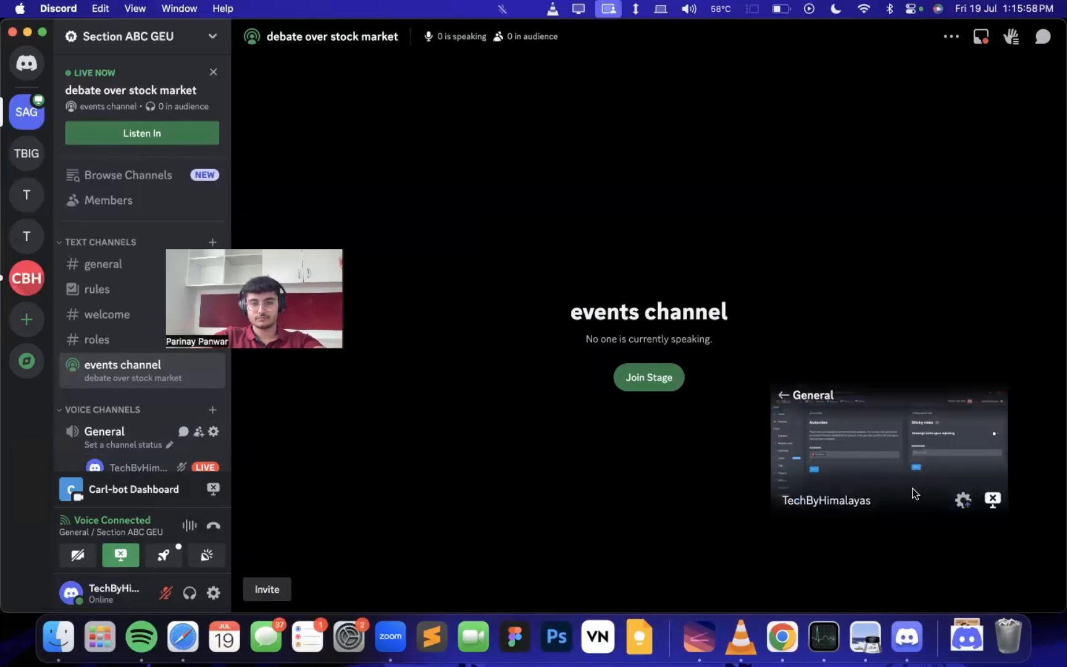
click(992, 499)
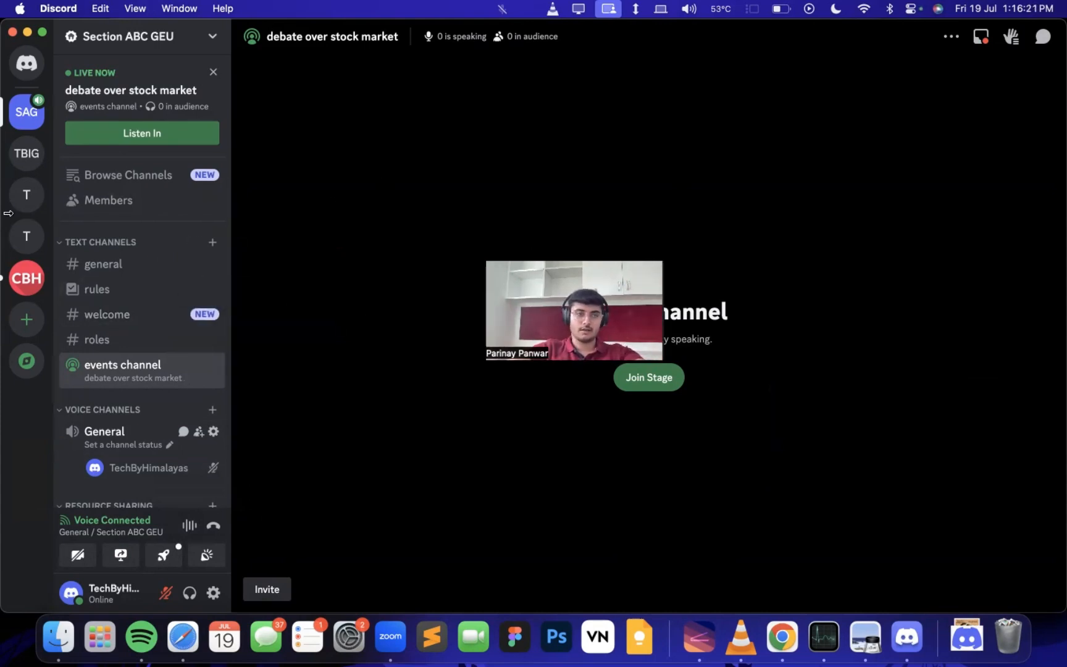
Examine the TechByHimalayas server's categories and the emoji and dot styling of its channel names.
click(27, 195)
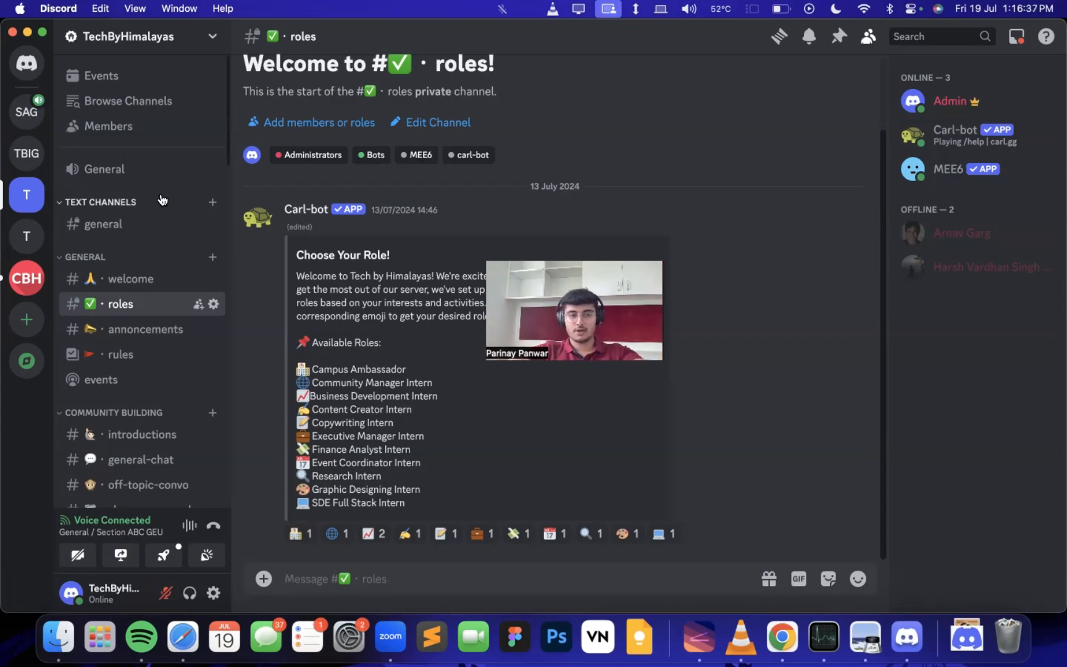
scroll(133, 272, down, 15)
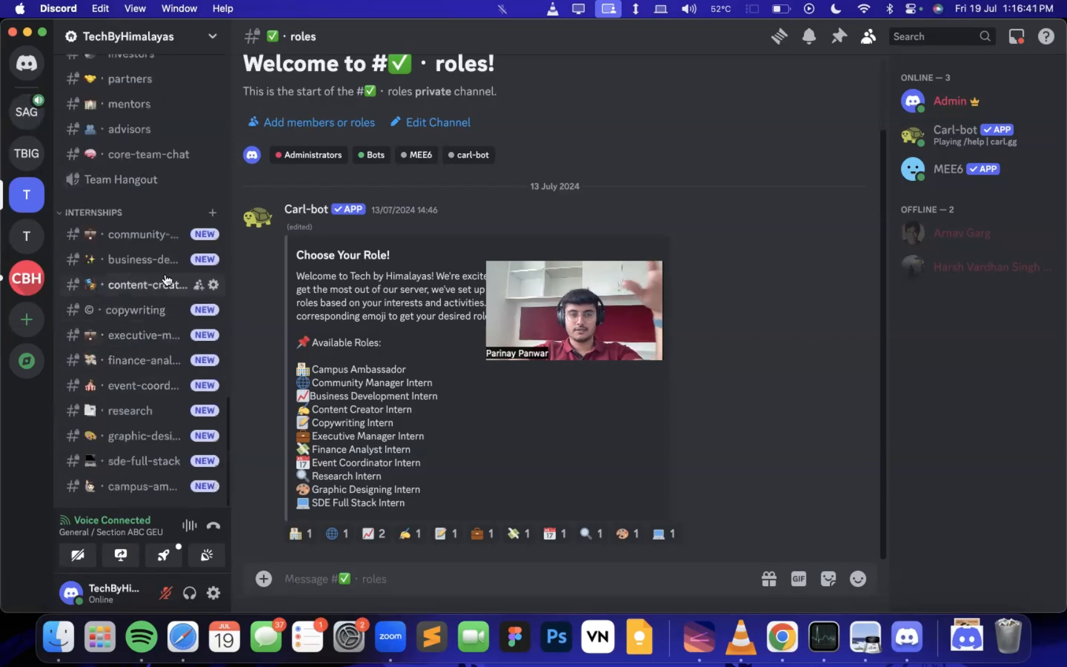
scroll(148, 268, up, 15)
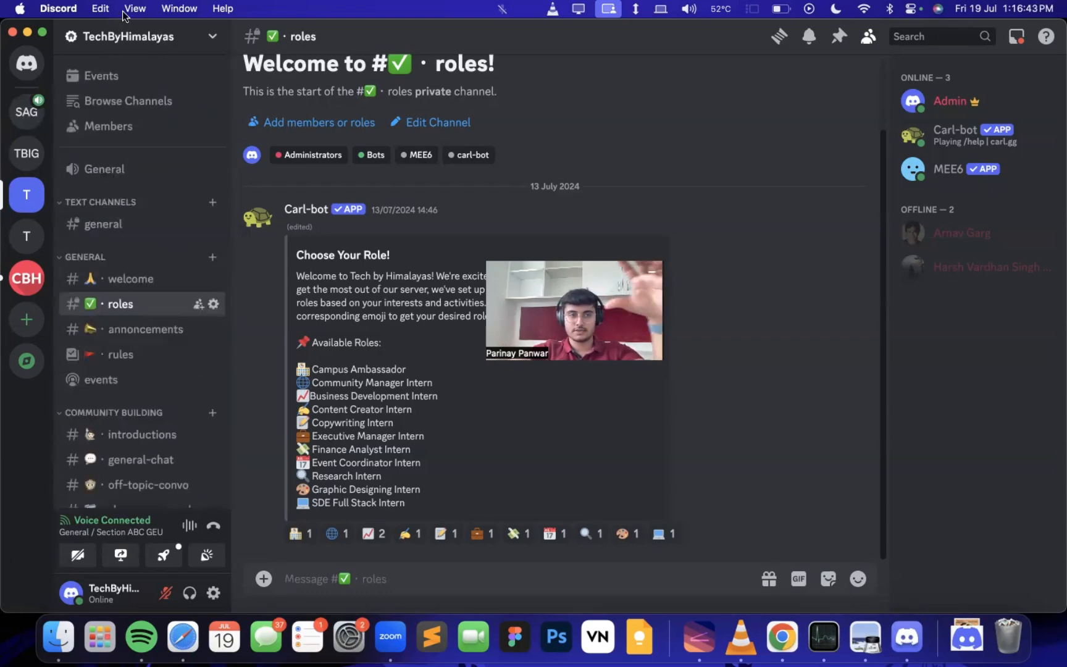
scroll(204, 318, down, 6)
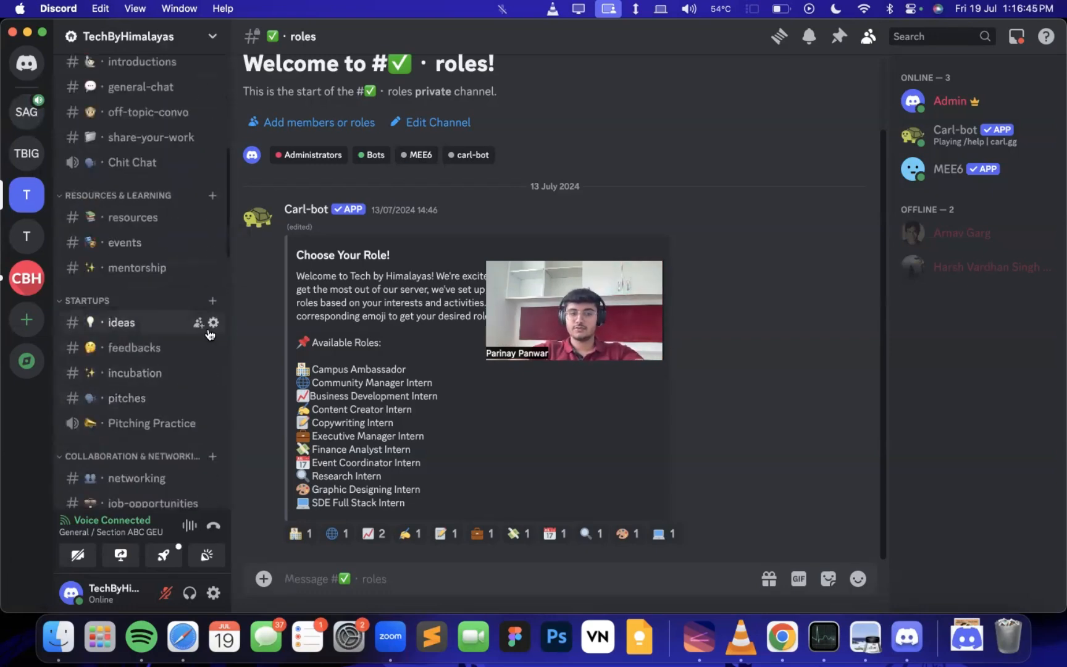
scroll(169, 208, up, 1)
scroll(169, 208, up, 5)
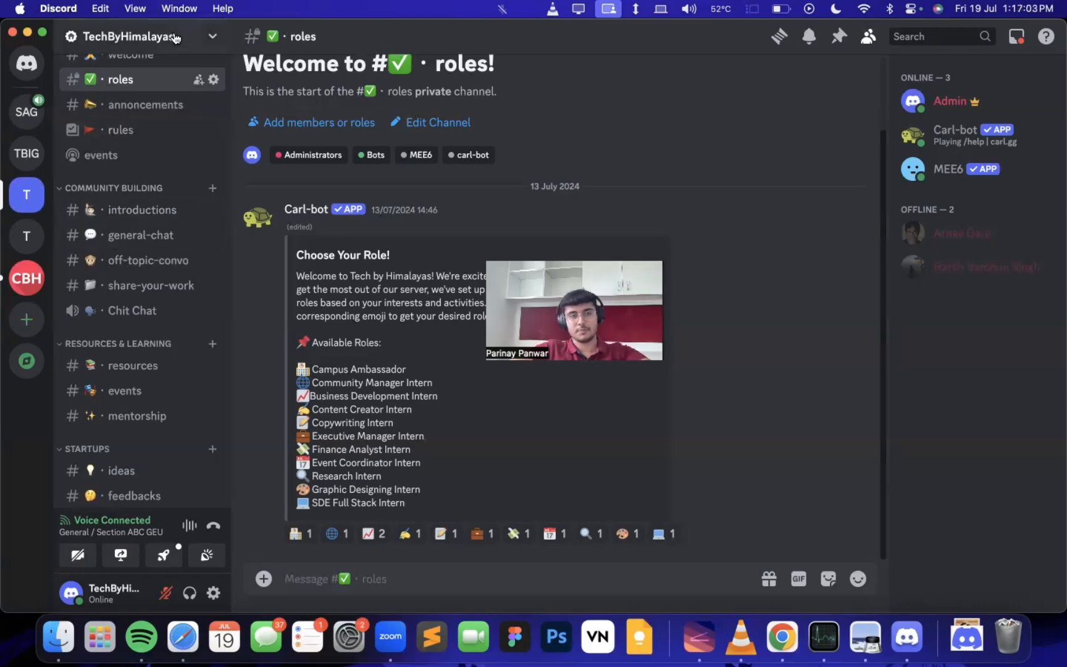
click(215, 210)
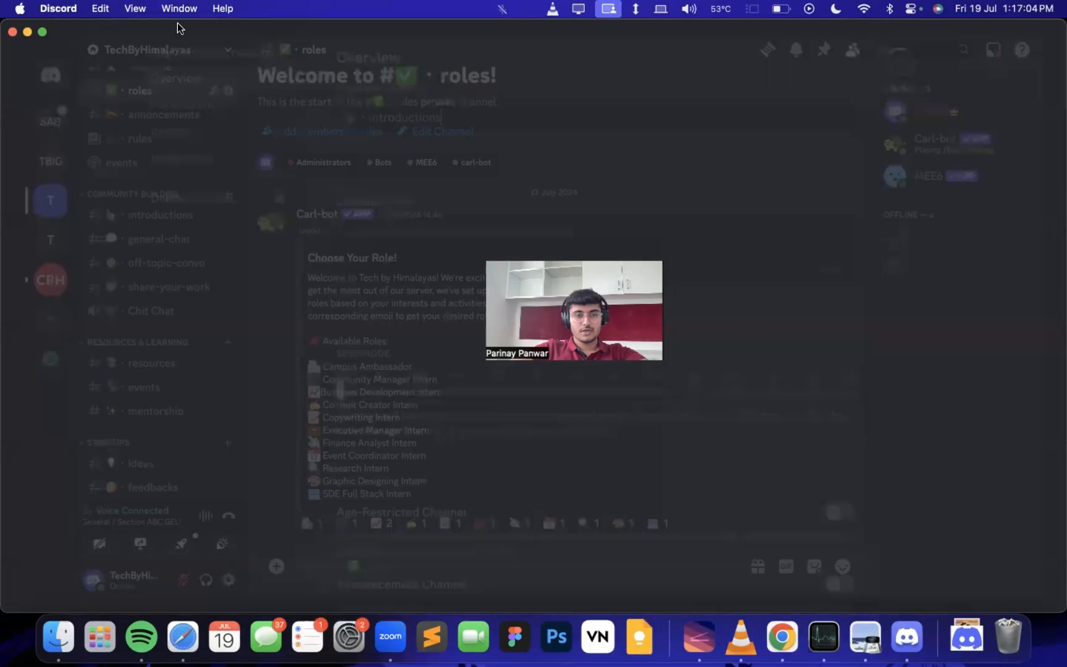
key(Escape)
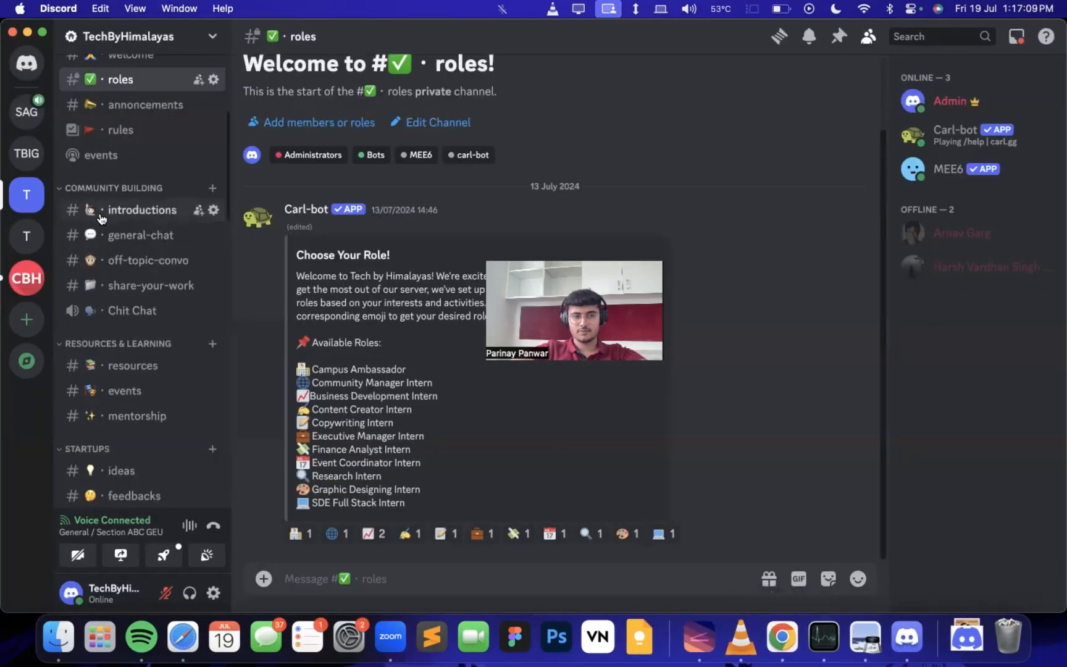
Return to the Section ABC GEU server, disconnect from the General voice channel and open the general text channel.
click(18, 115)
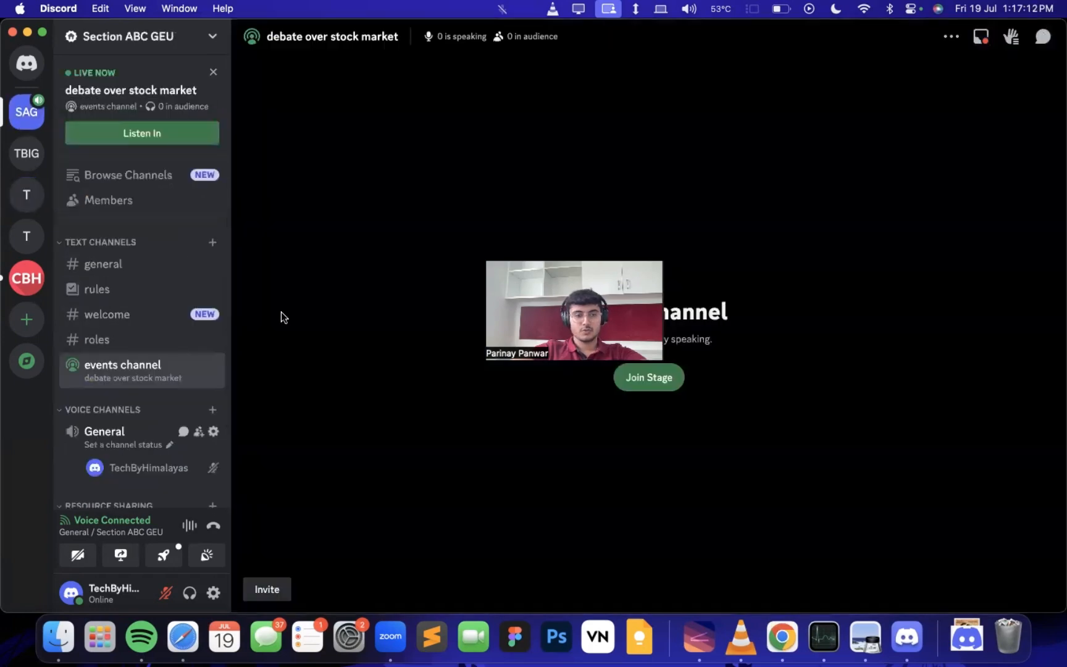
click(213, 526)
click(142, 265)
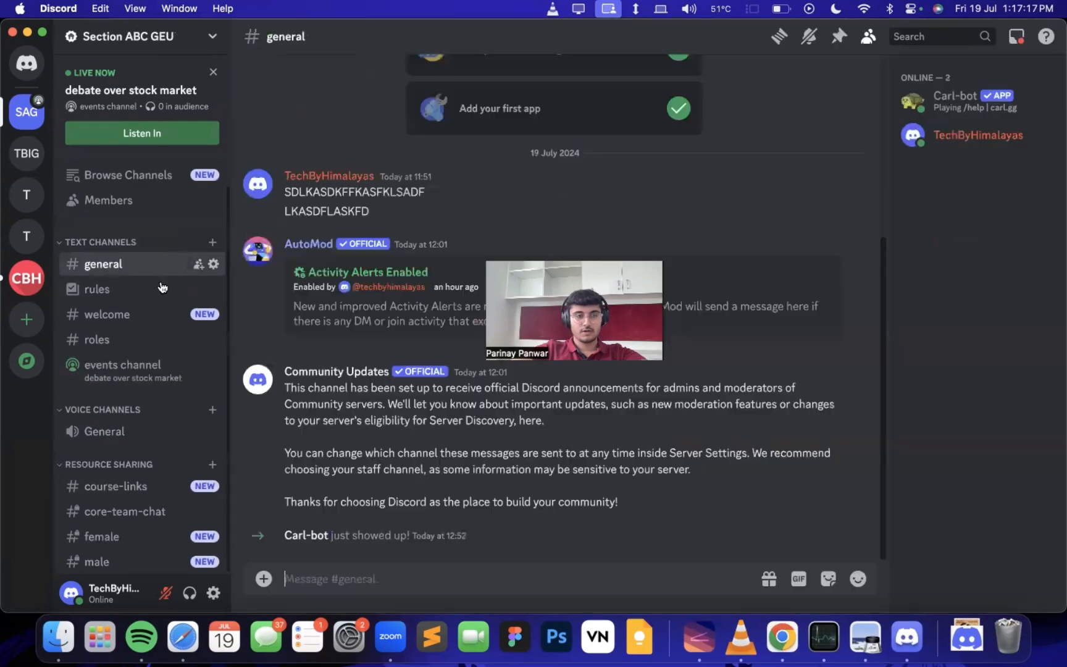
Open the general text channel's settings and clear its channel name.
click(214, 264)
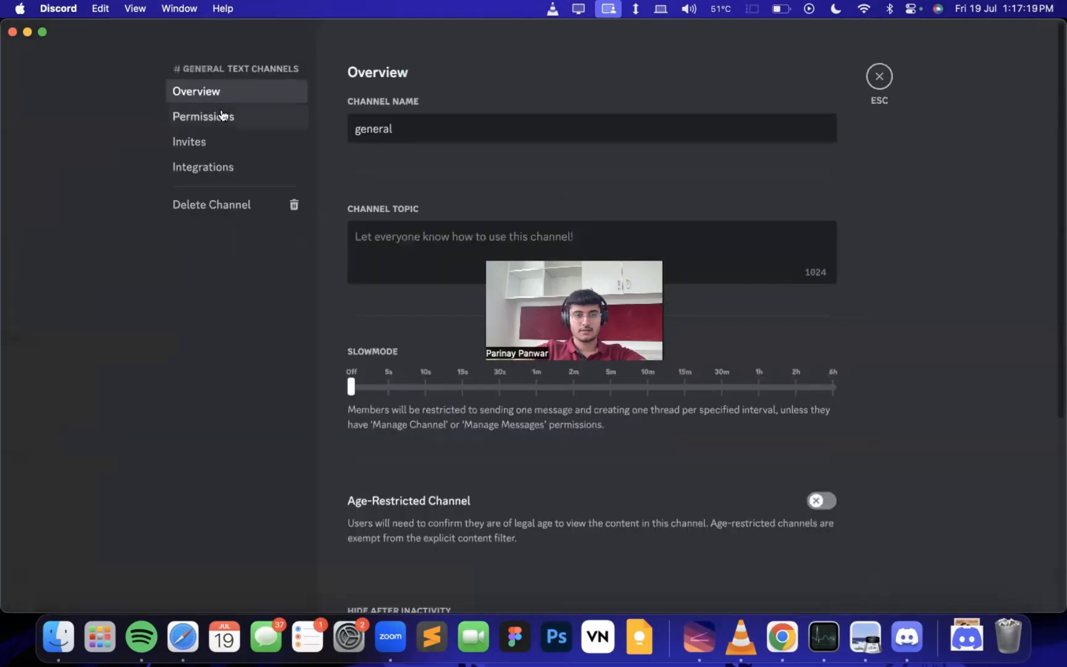
drag(412, 121, 281, 127)
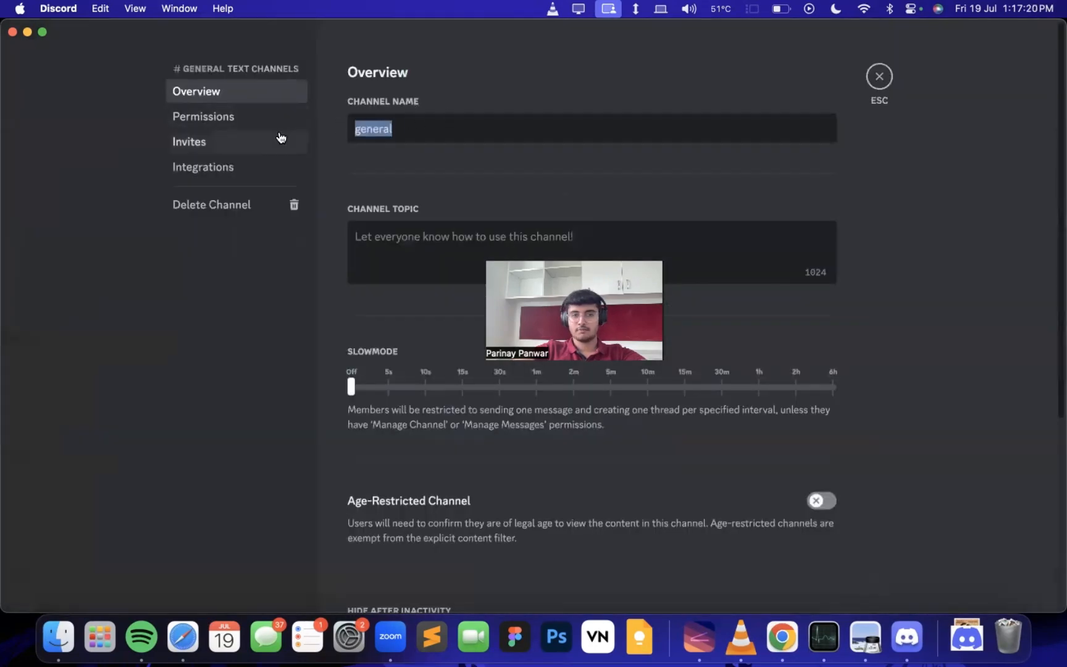
click(356, 127)
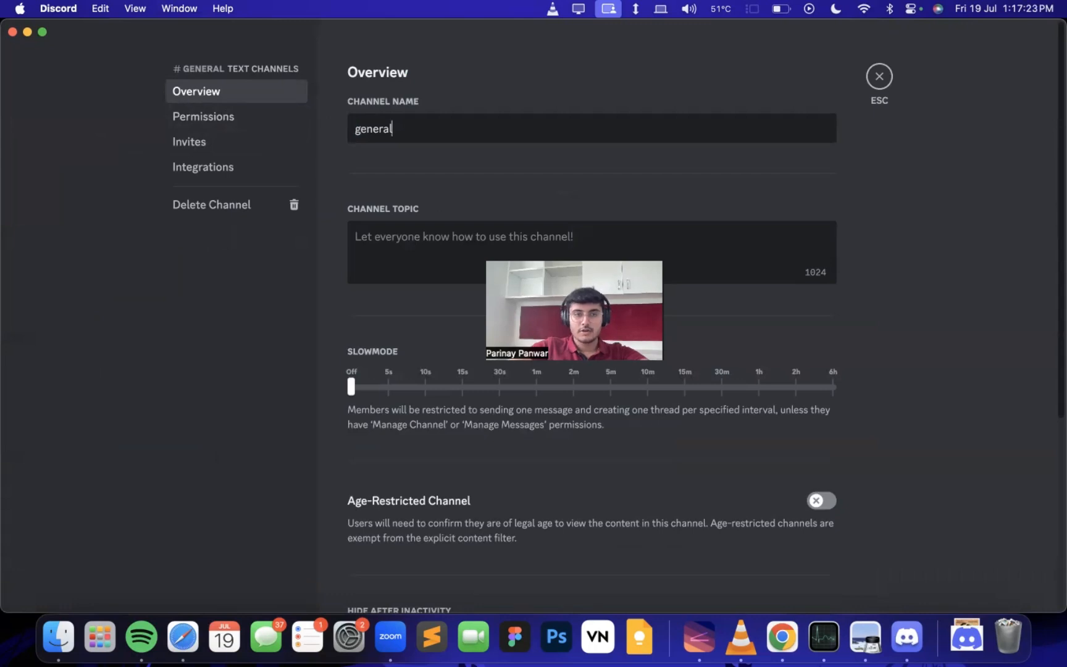
key(super+a)
key(BackSpace)
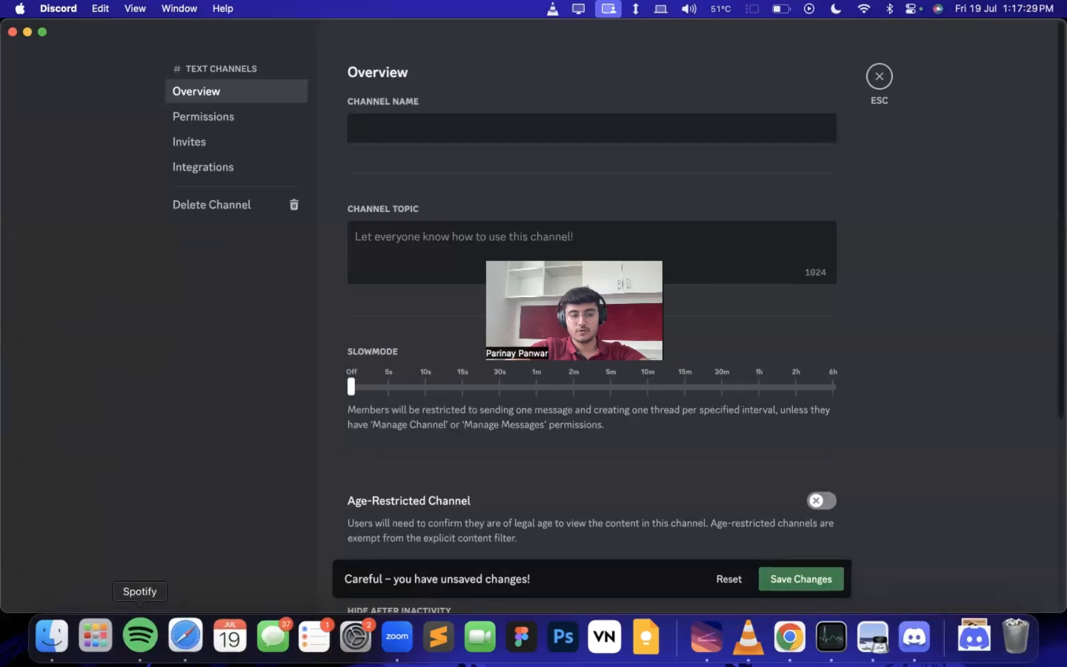
Switch to Safari, search the web for "dot character" in a new tab and open the Compart result.
click(182, 636)
key(super+t)
text(dot)
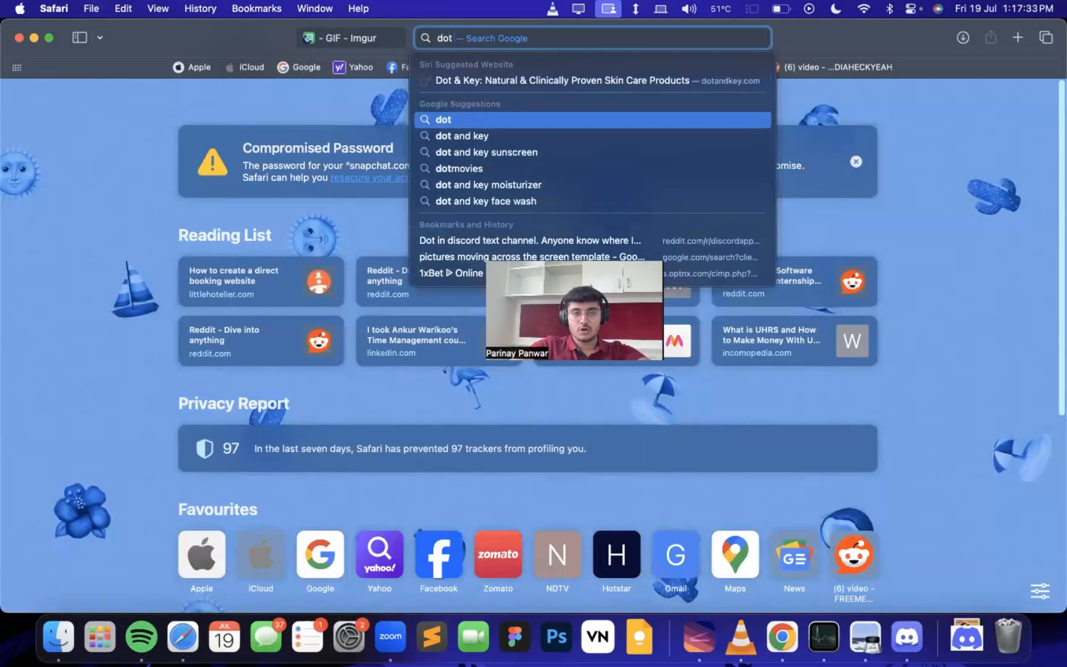
text( character)
key(Return)
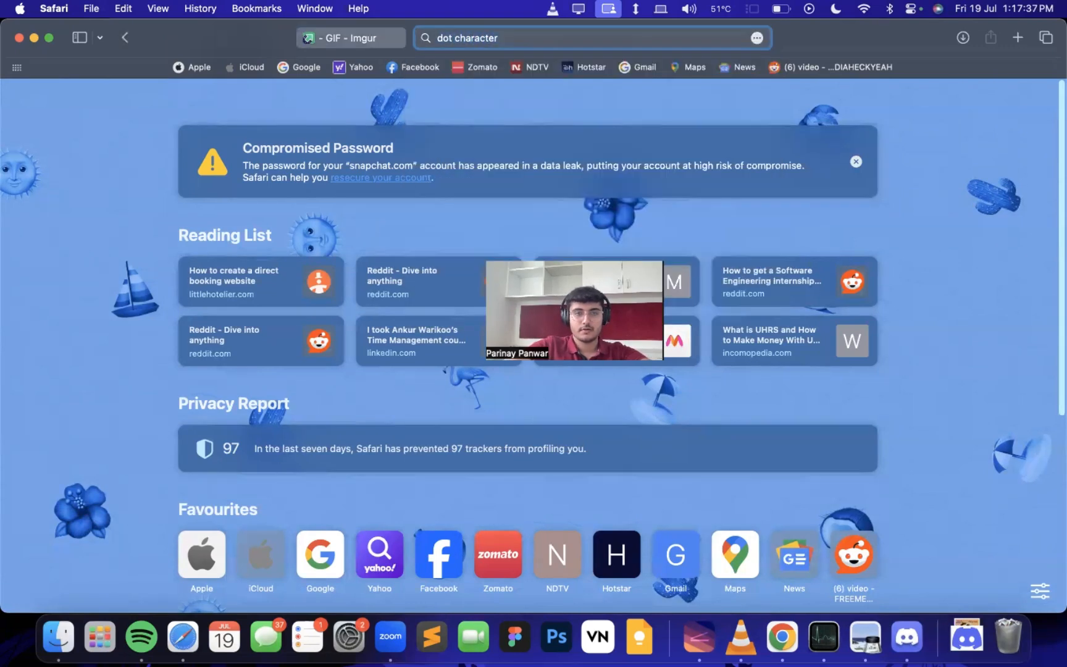
click(182, 308)
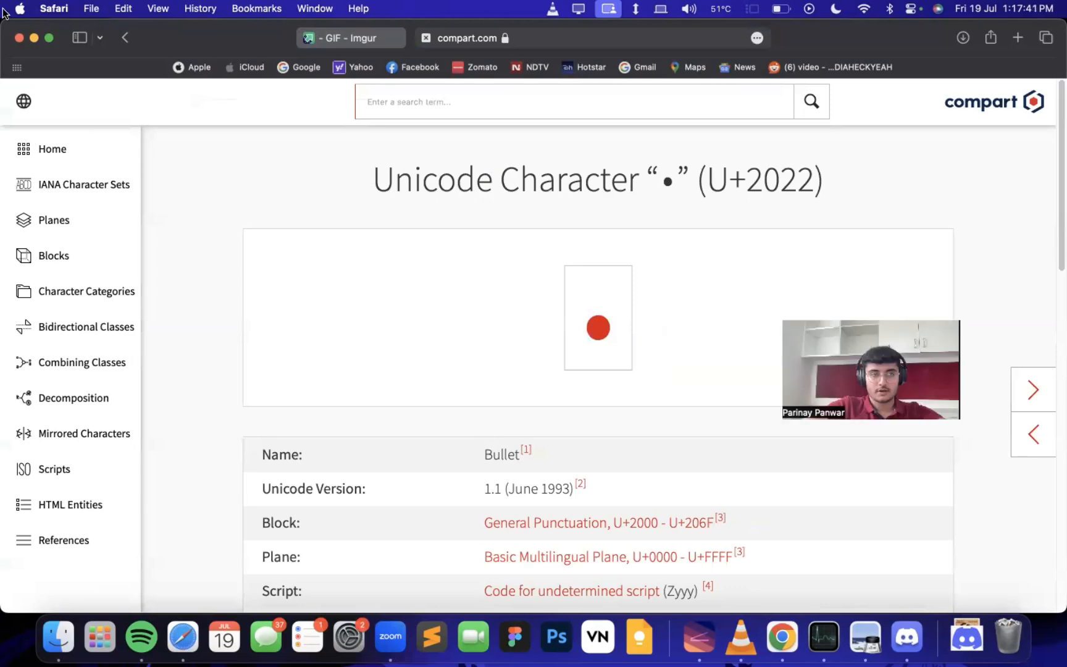
Refine the search to "dot character for discord" and copy the "·" symbol from the Reddit thread's first comment.
click(124, 38)
text(for discord)
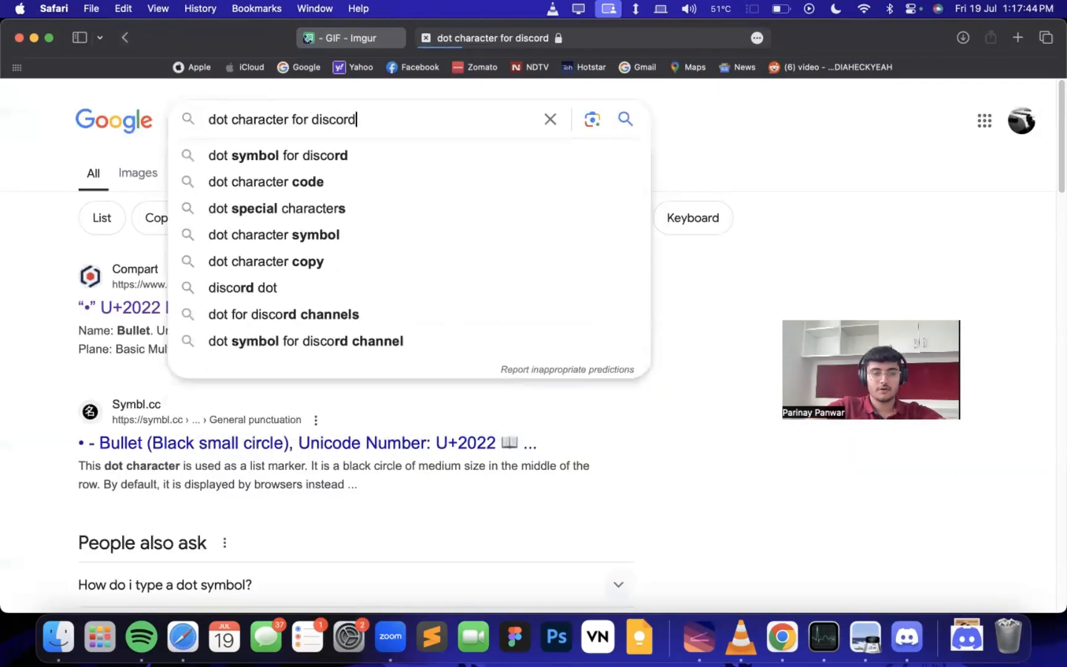
key(Return)
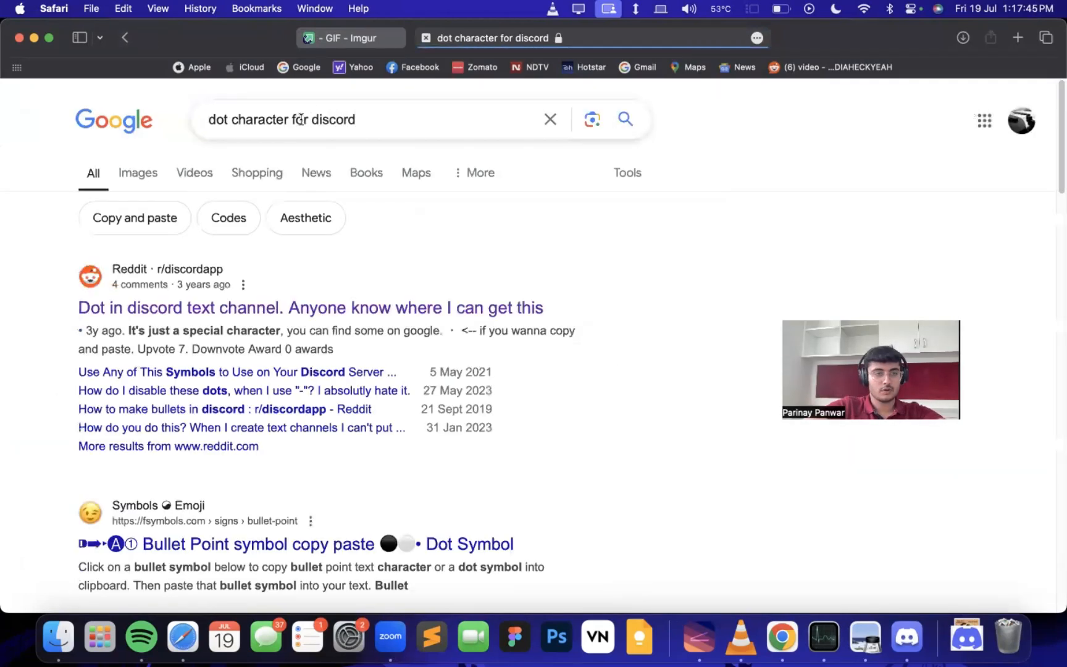
click(265, 315)
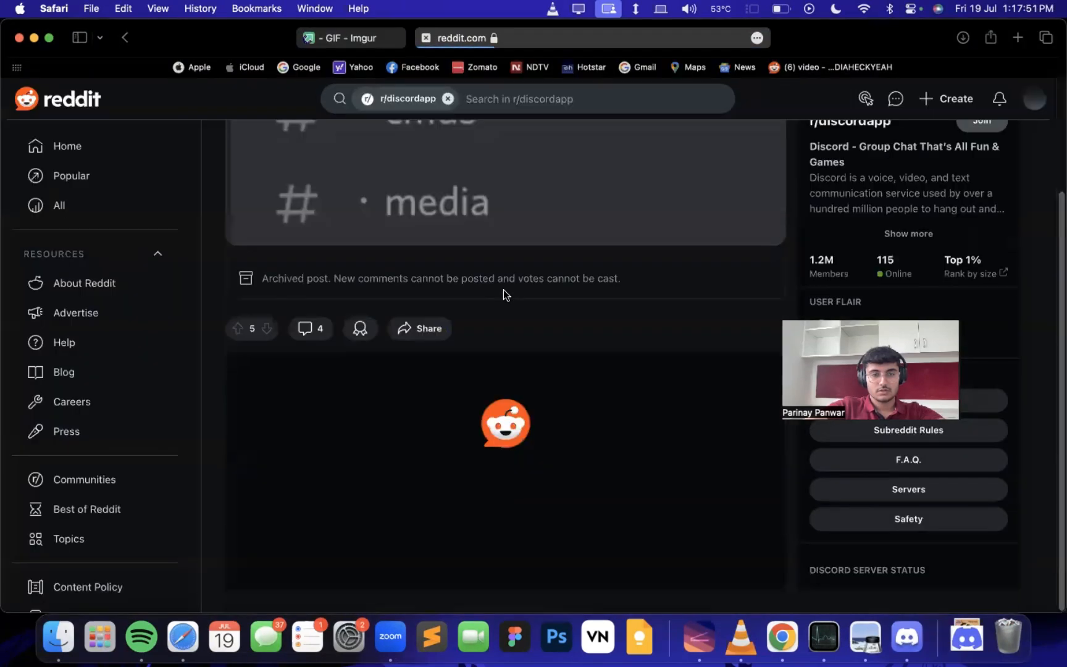
scroll(334, 318, down, 5)
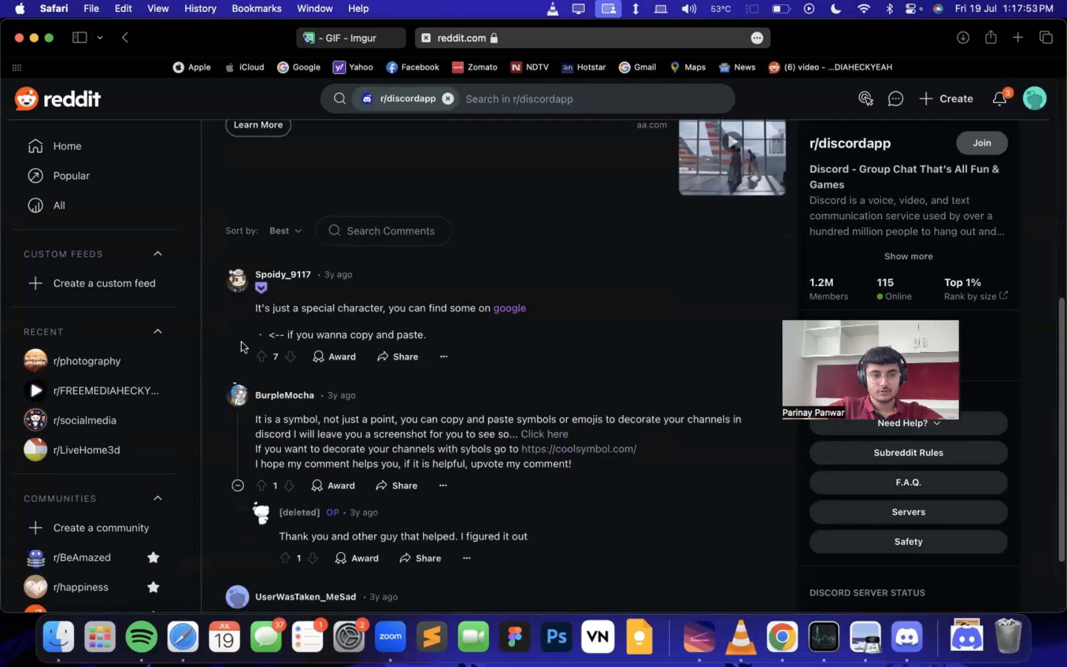
mouse_move(269, 334)
mouse_down()
mouse_move(249, 339)
mouse_move(259, 333)
mouse_up()
key(super+c)
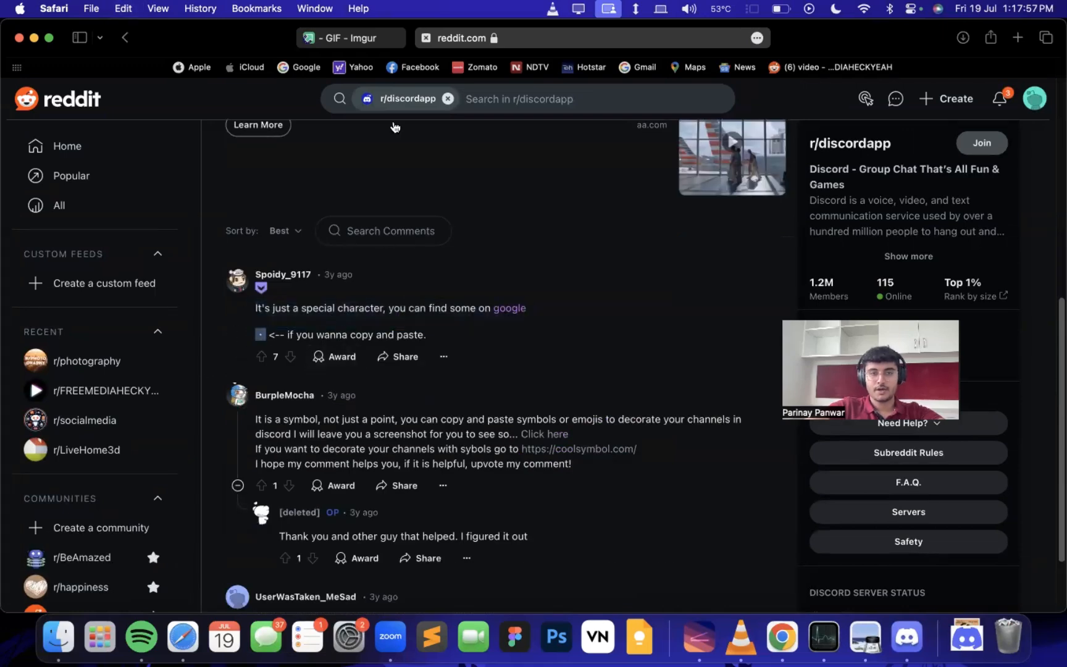
Switch back to Discord and enter the copied dot followed by "general" as the channel name.
click(907, 636)
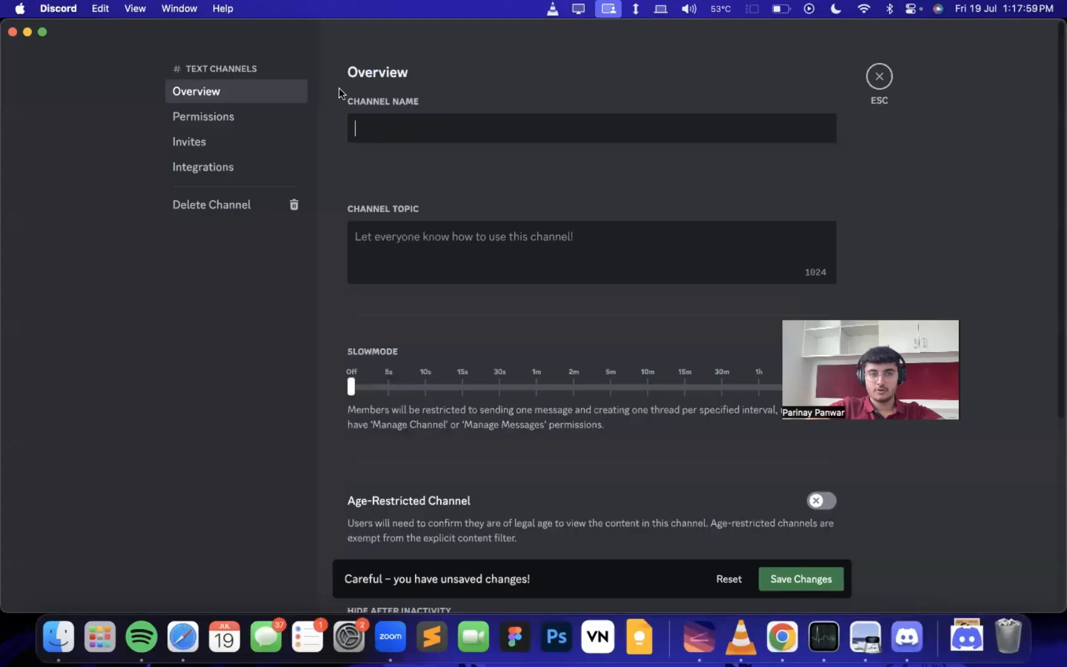
key(super+v)
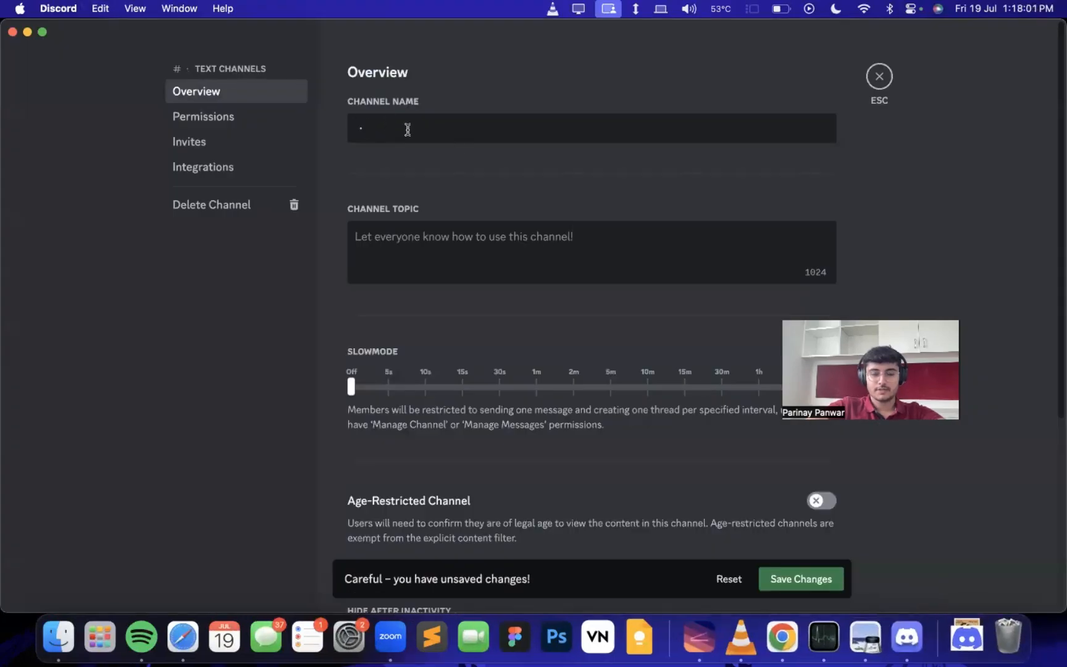
text(generall)
key(BackSpace)
key(BackSpace)
text(l)
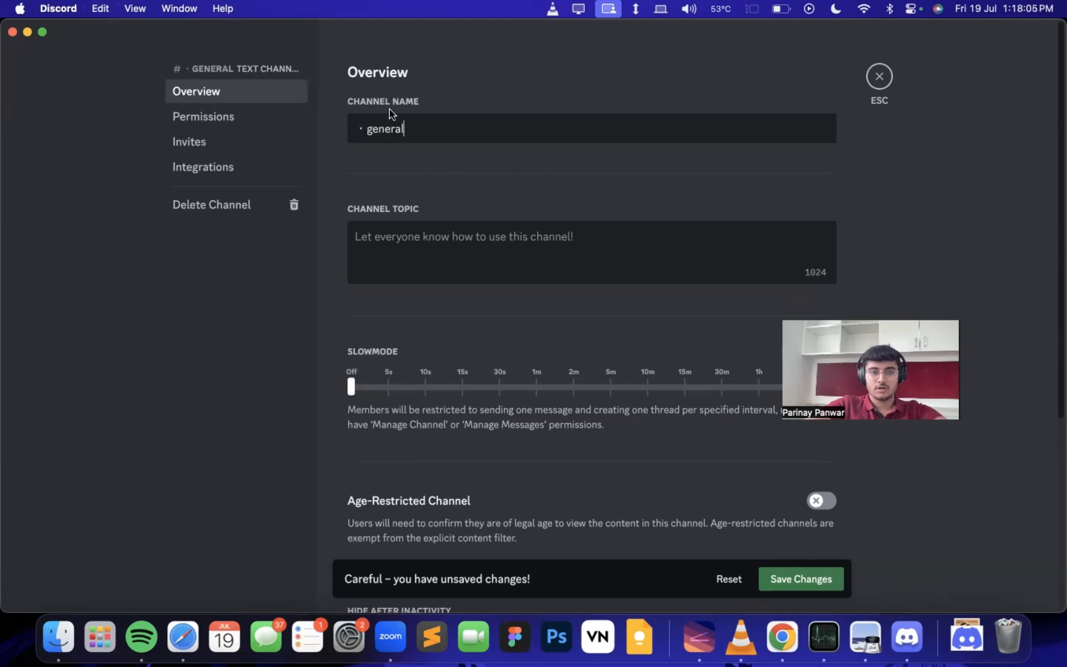
Insert the yellow ✌️ emoji before the dot in the general channel's name, then save the changes and close the settings.
click(357, 130)
key(ctrl+super+space)
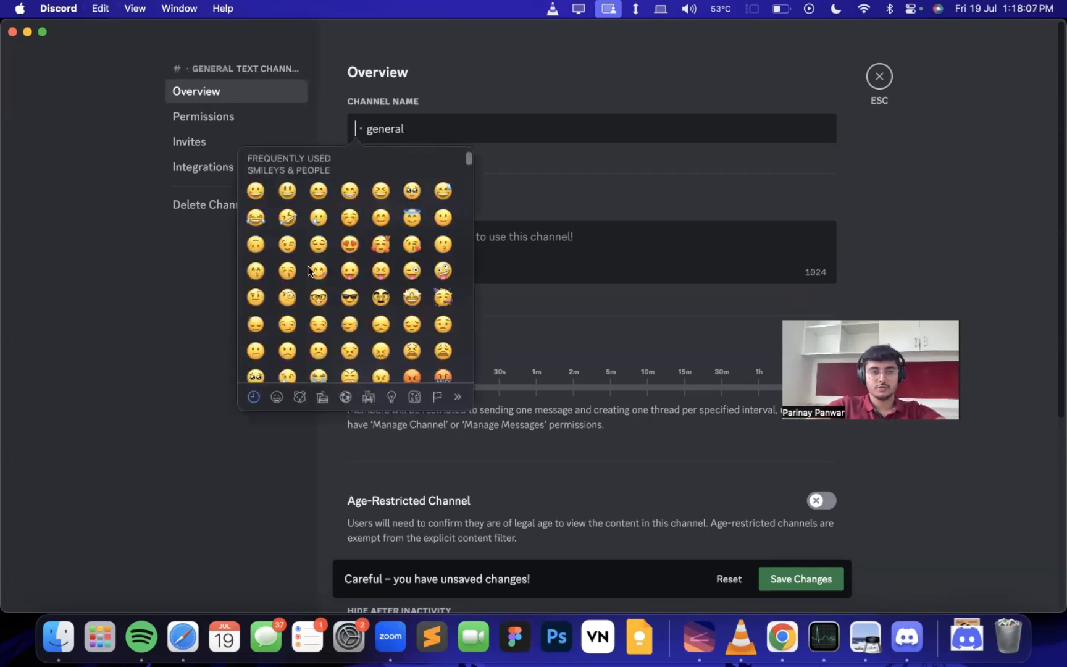
scroll(287, 307, down, 5)
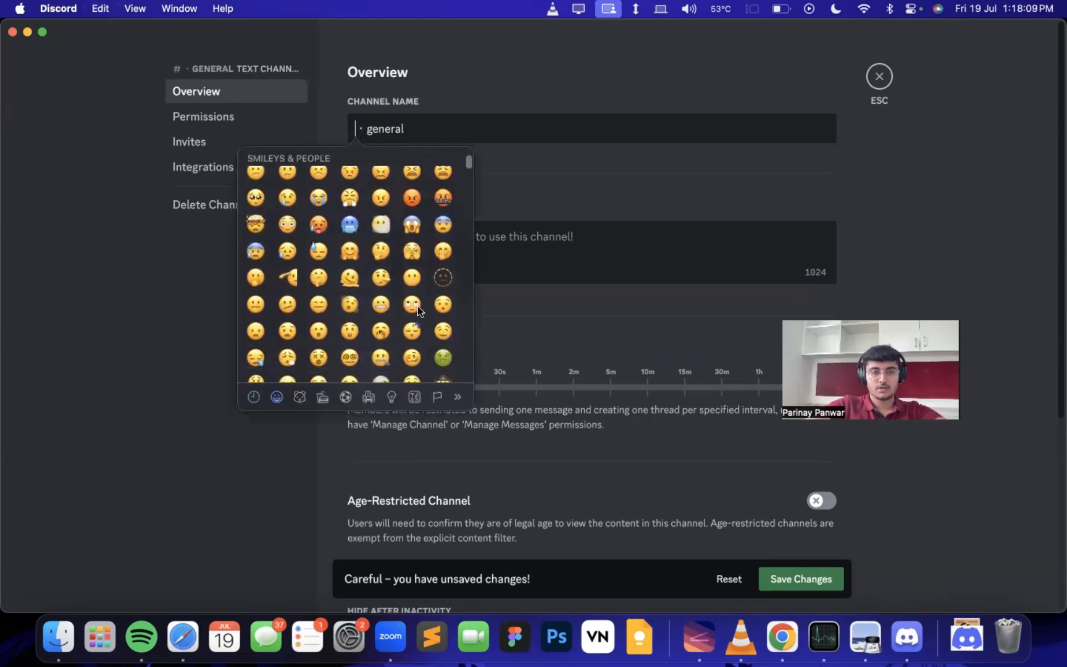
scroll(417, 309, down, 10)
scroll(313, 313, down, 3)
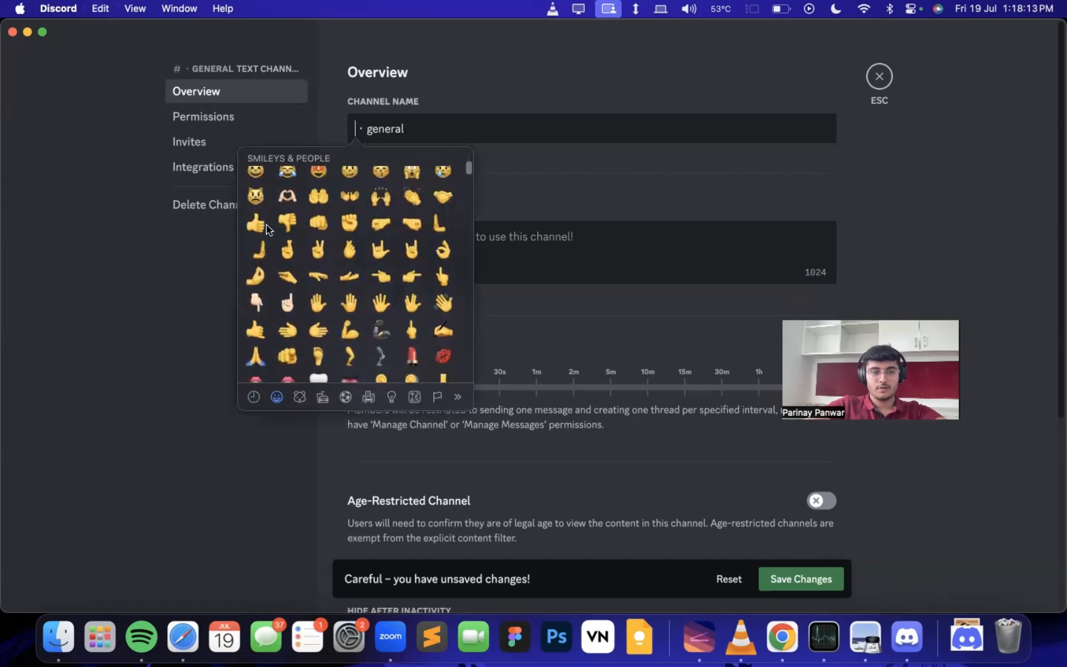
click(320, 255)
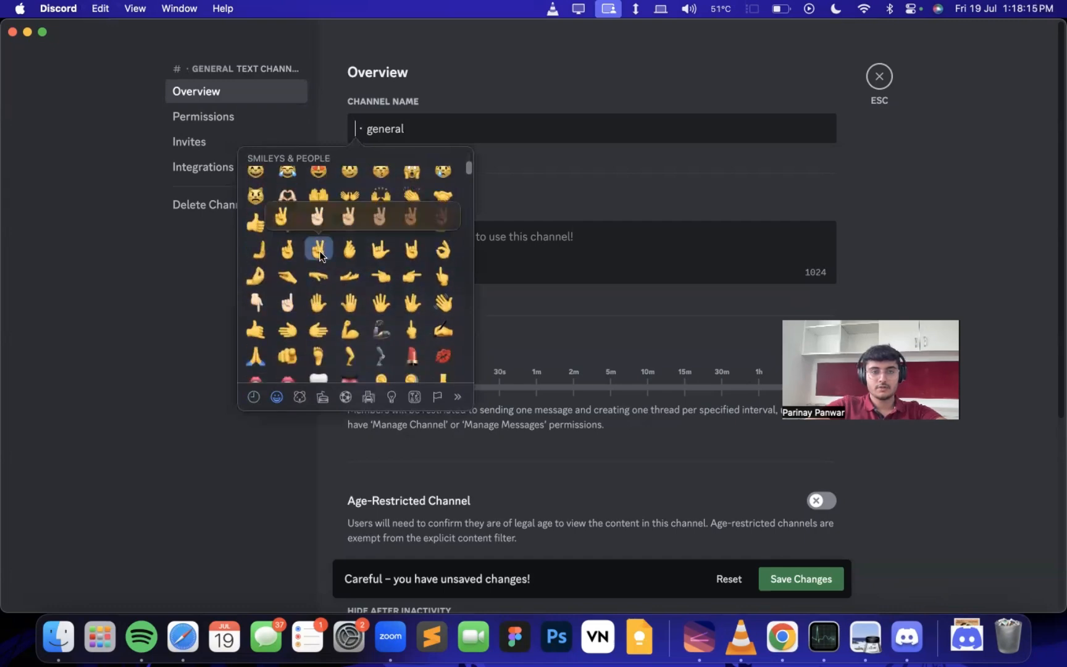
click(281, 216)
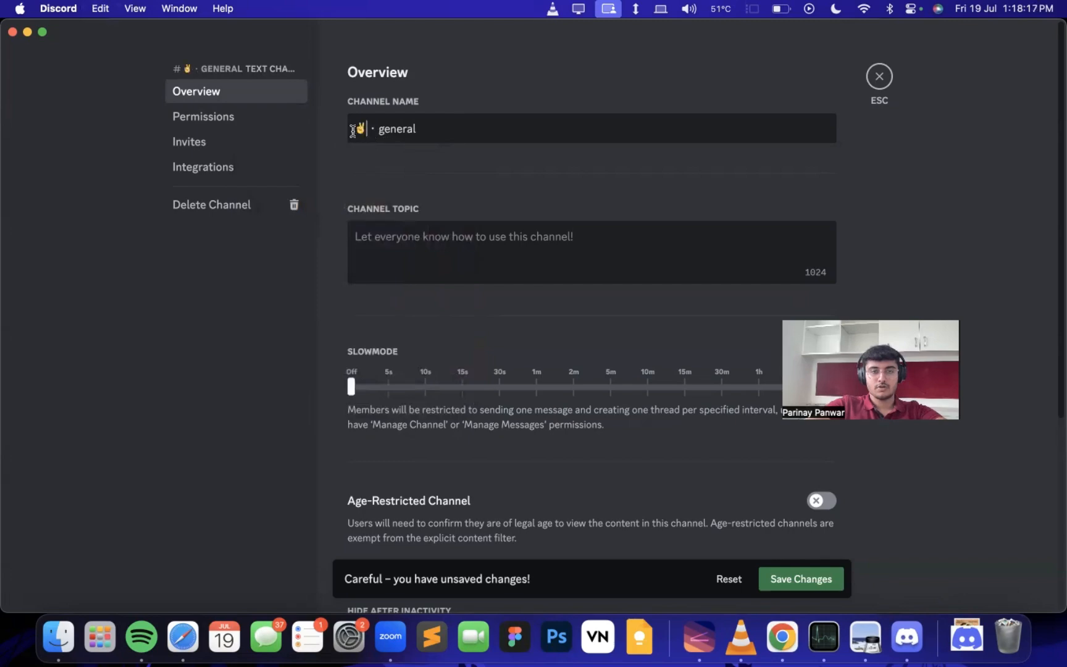
click(821, 578)
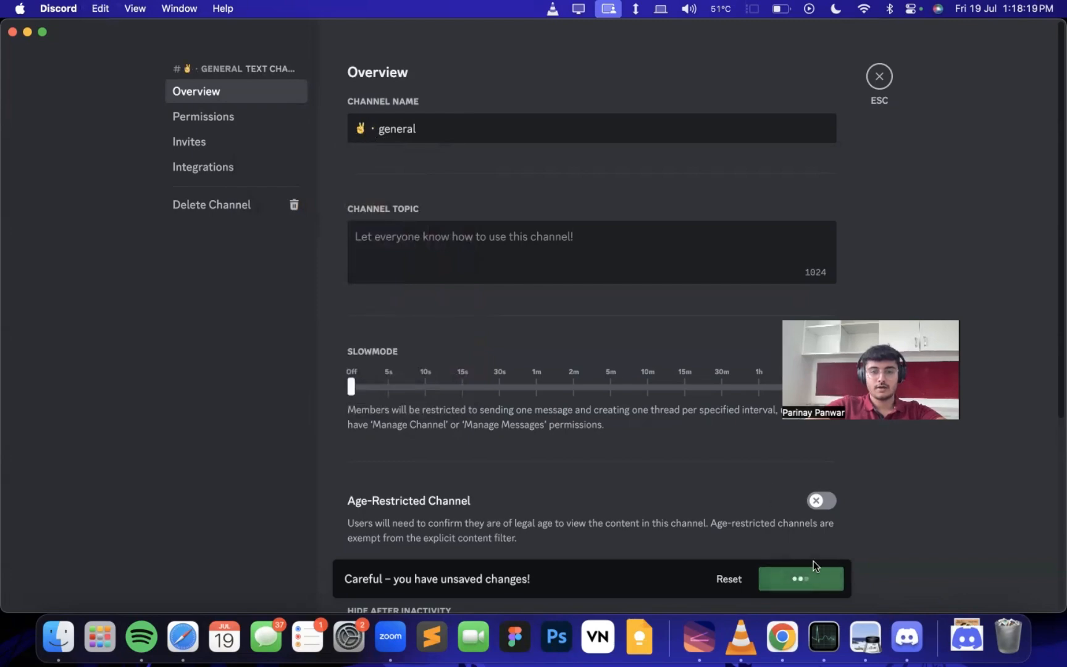
click(879, 77)
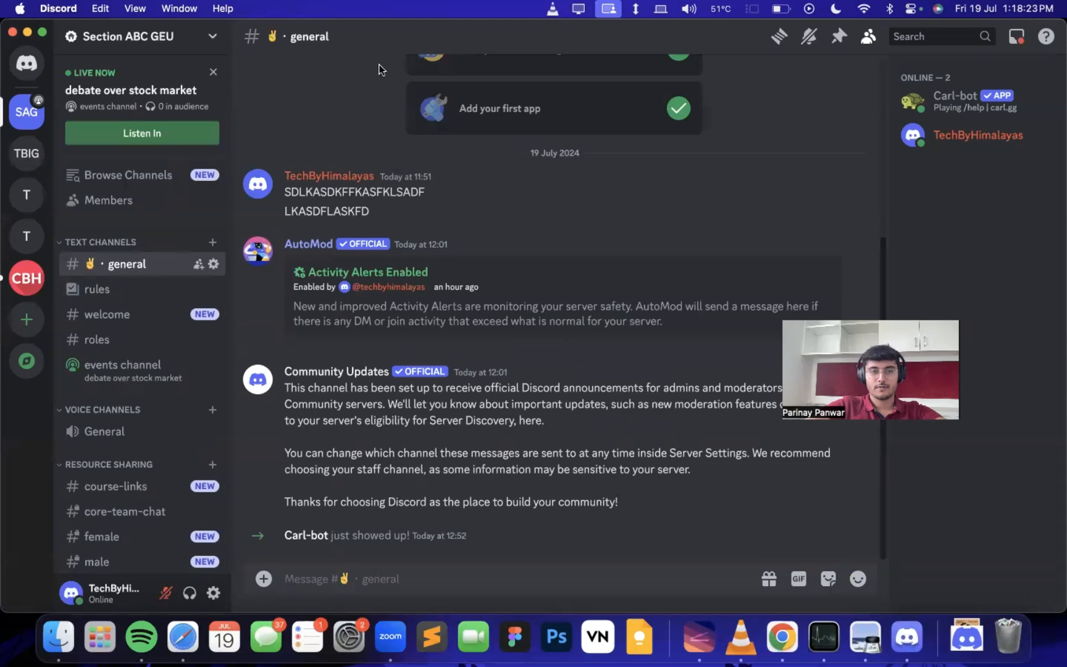
click(213, 264)
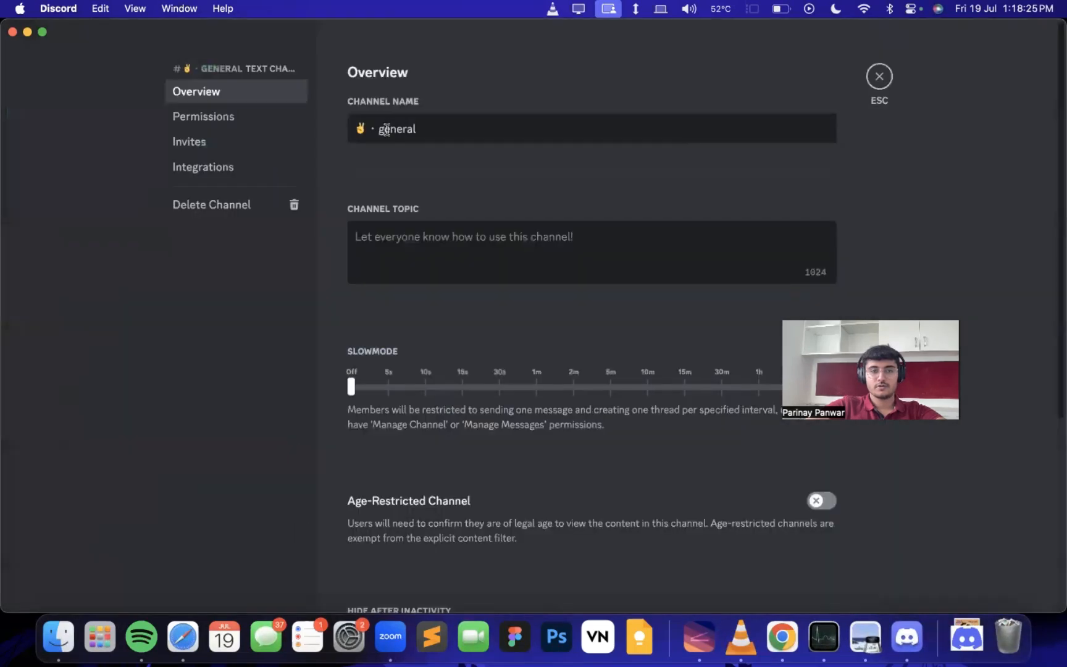
click(386, 129)
key(Escape)
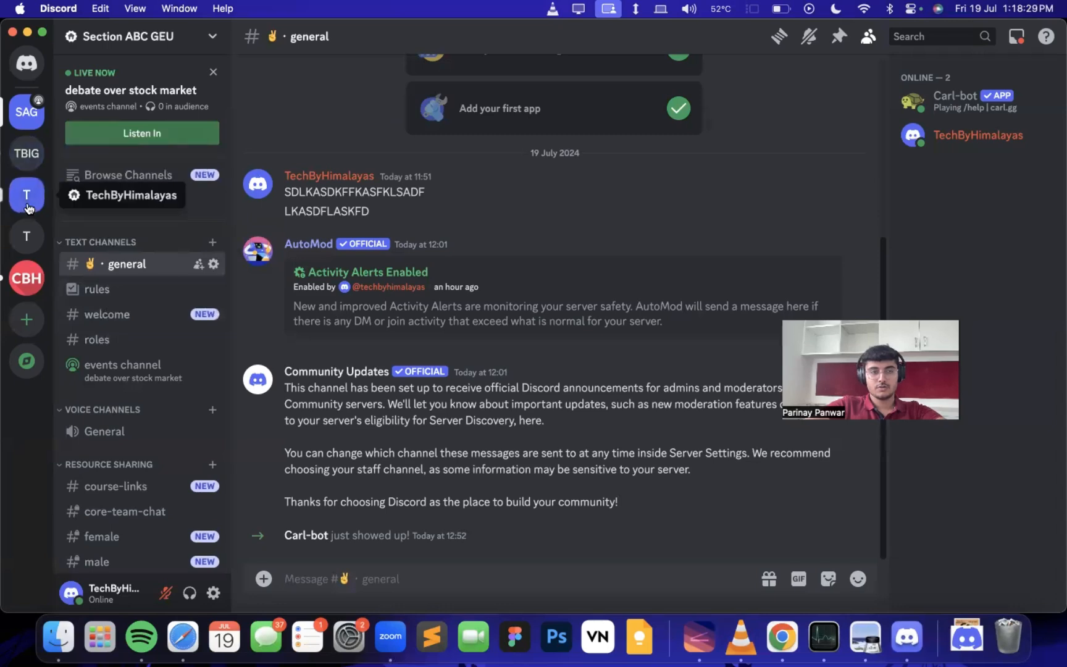
Switch to the TechByHimalayas server and examine its channel list for the emoji-and-dot naming style across all categories.
click(32, 181)
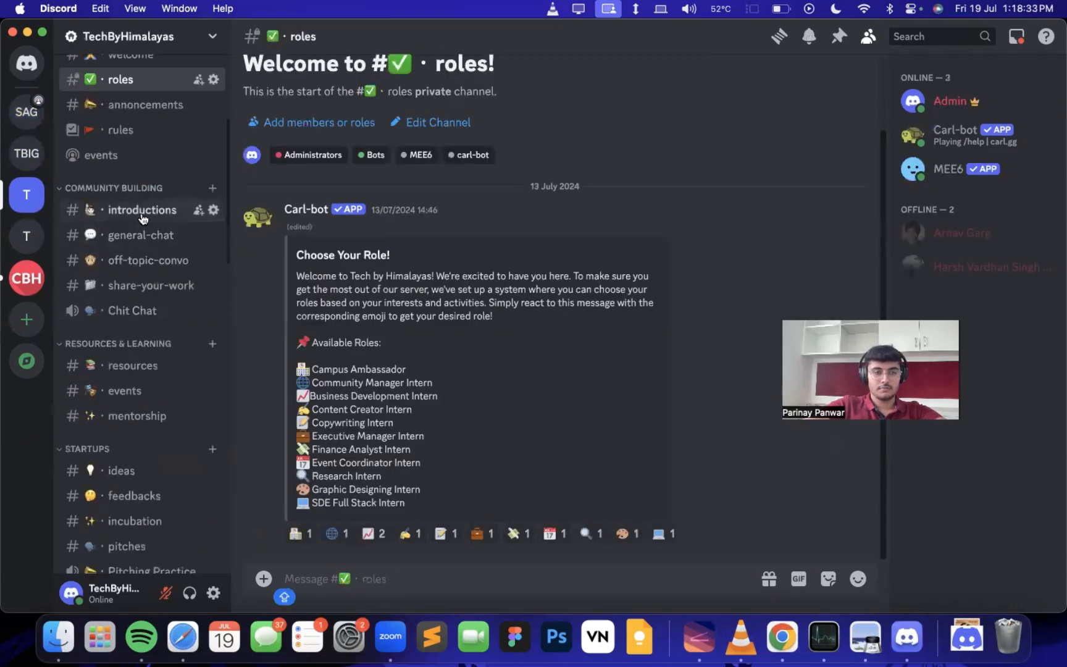
scroll(175, 214, down, 10)
scroll(165, 355, down, 3)
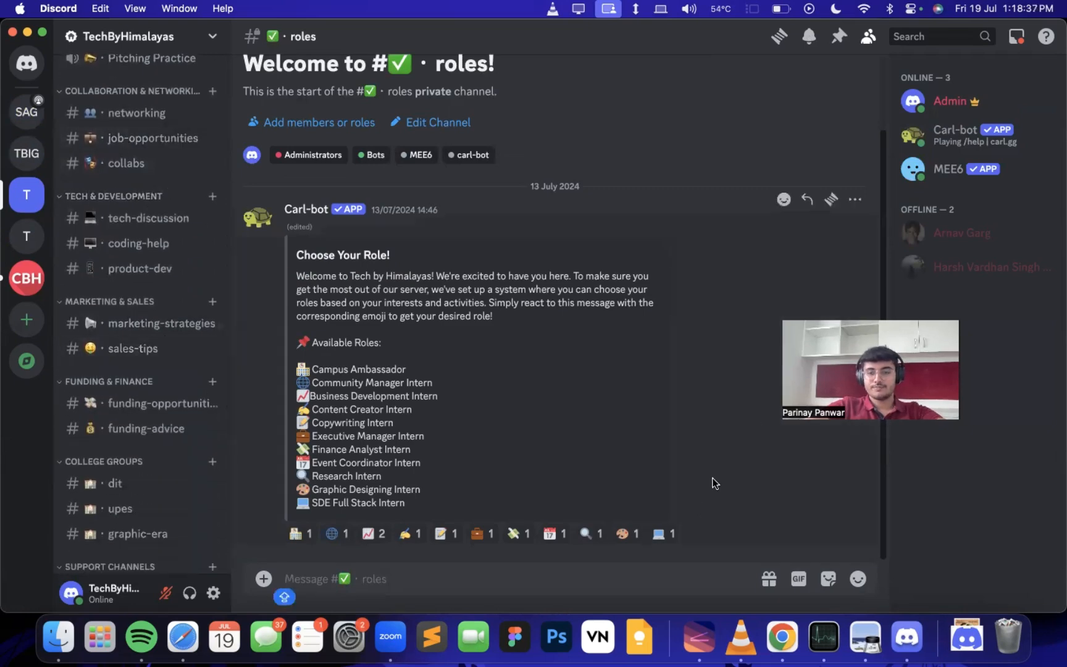
scroll(115, 351, down, 10)
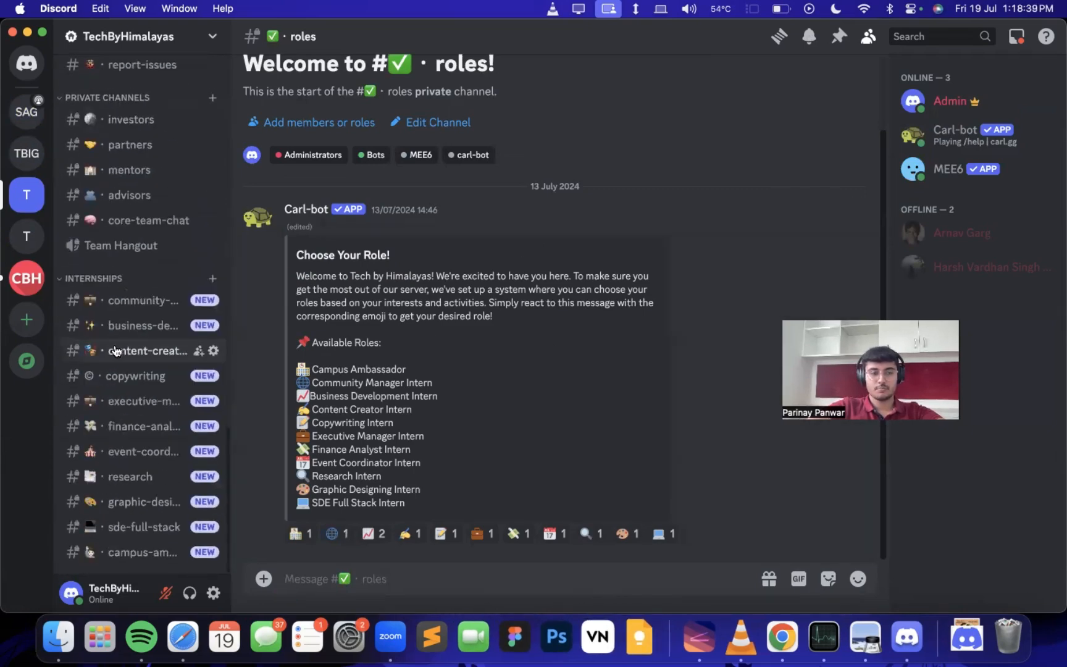